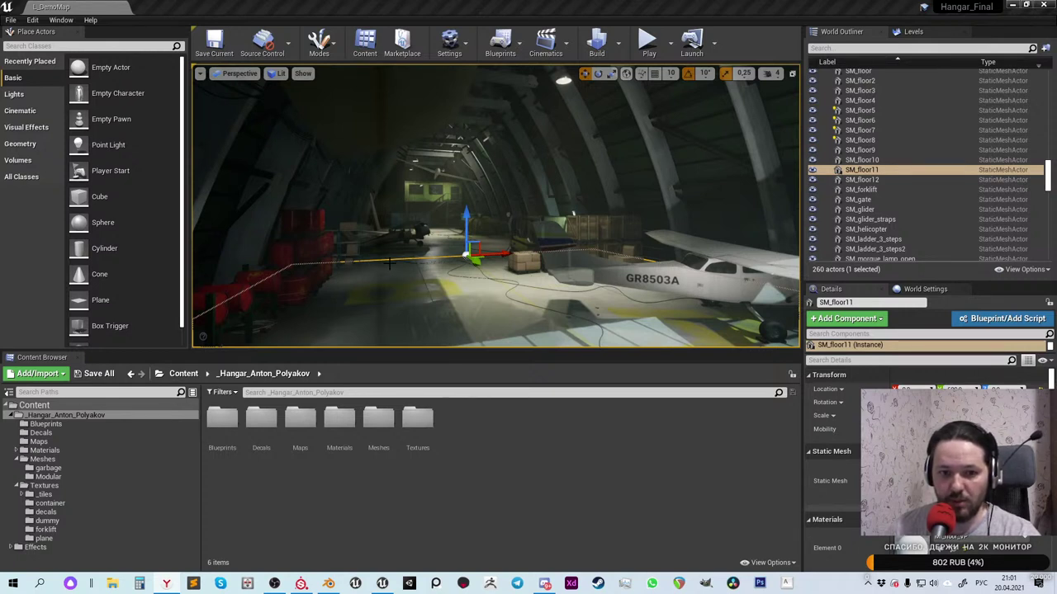
Fly the Unreal viewport around the hangar interior
mouse_move(462, 286)
right_mouse_down()
mouse_move(557, 286)
mouse_move(463, 284)
right_mouse_up()
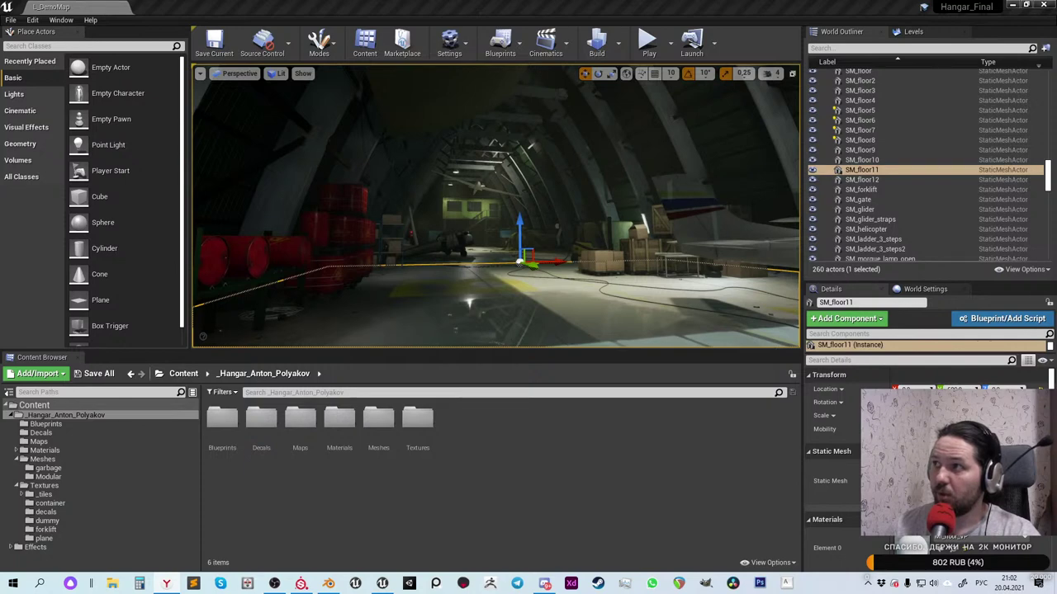
Close the texture export summary and orbit the plane_interior cockpit panel in the 3D-only view
left_click(301, 584)
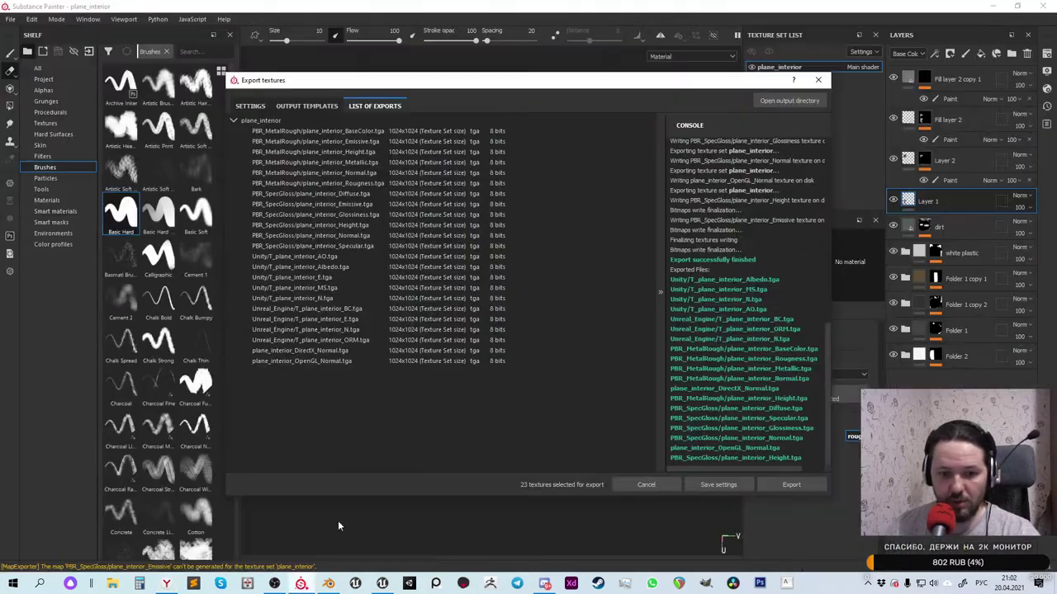
left_click(818, 80)
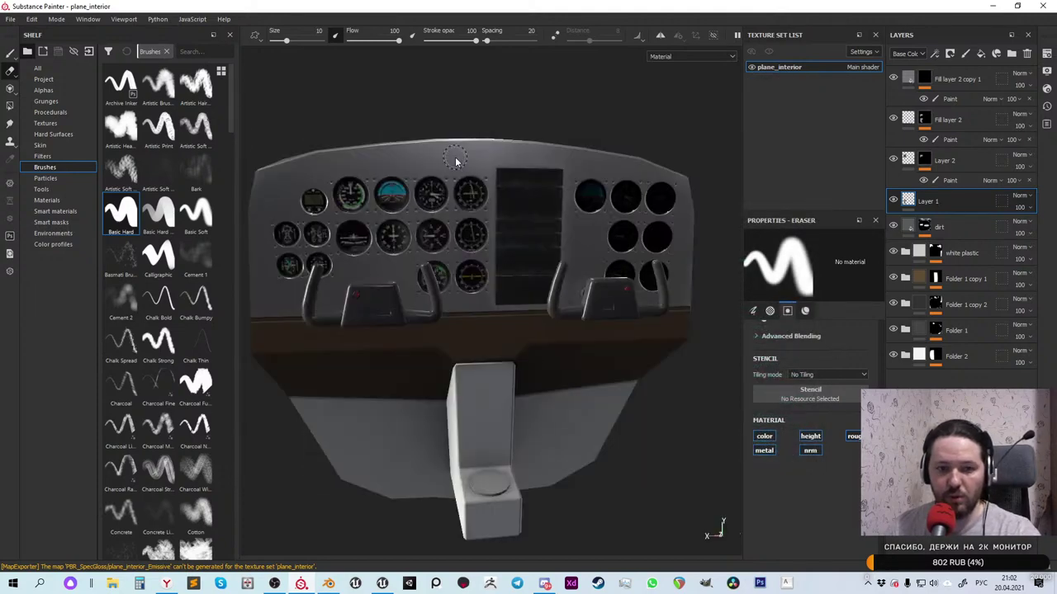
key("F1")
key("F2")
mouse_move(514, 309)
left_mouse_down("alt")
mouse_move(456, 241)
mouse_move(504, 182)
left_mouse_up("alt")
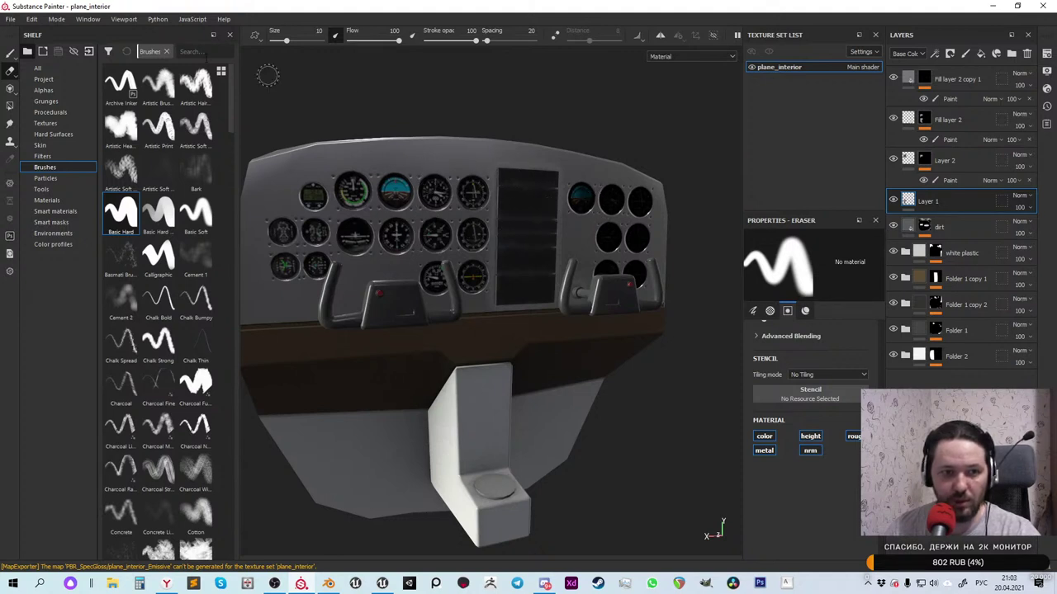
Open the recent seat.spp project, saving the plane_interior changes first
left_click(11, 19)
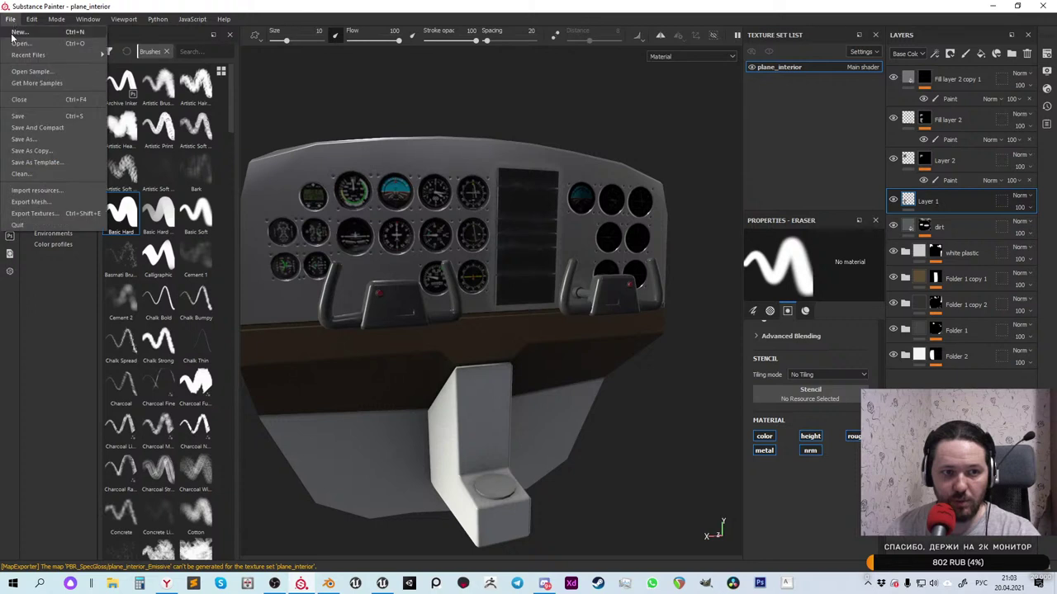
mouse_move(22, 55)
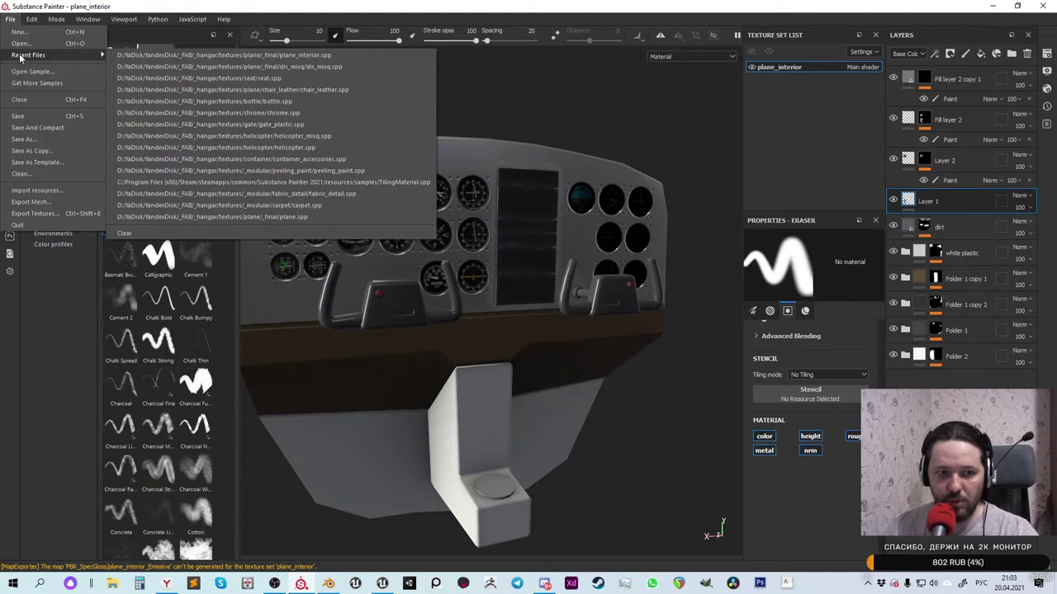
left_click(199, 76)
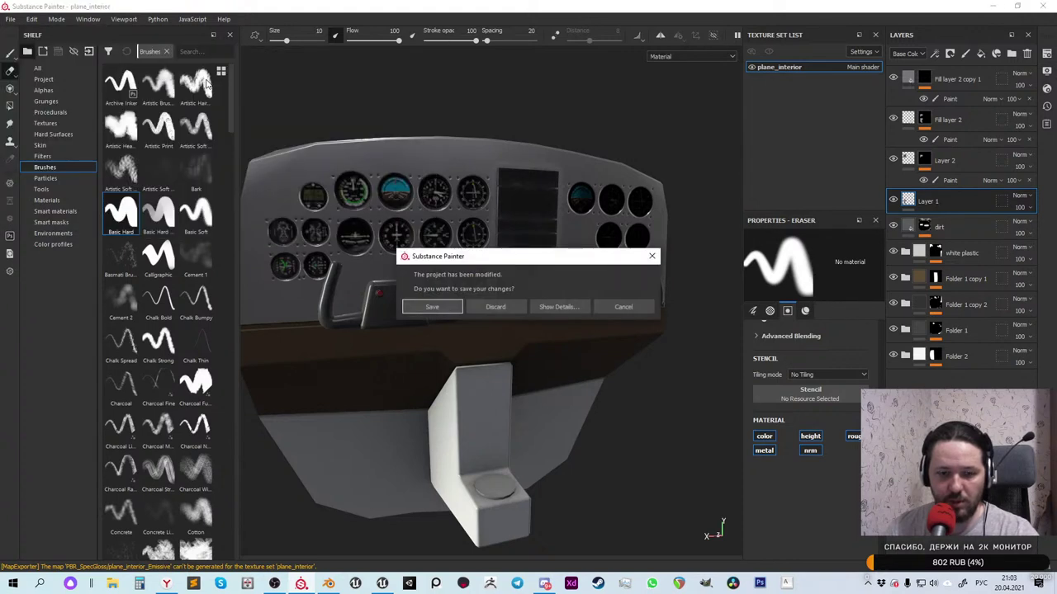
left_click(433, 307)
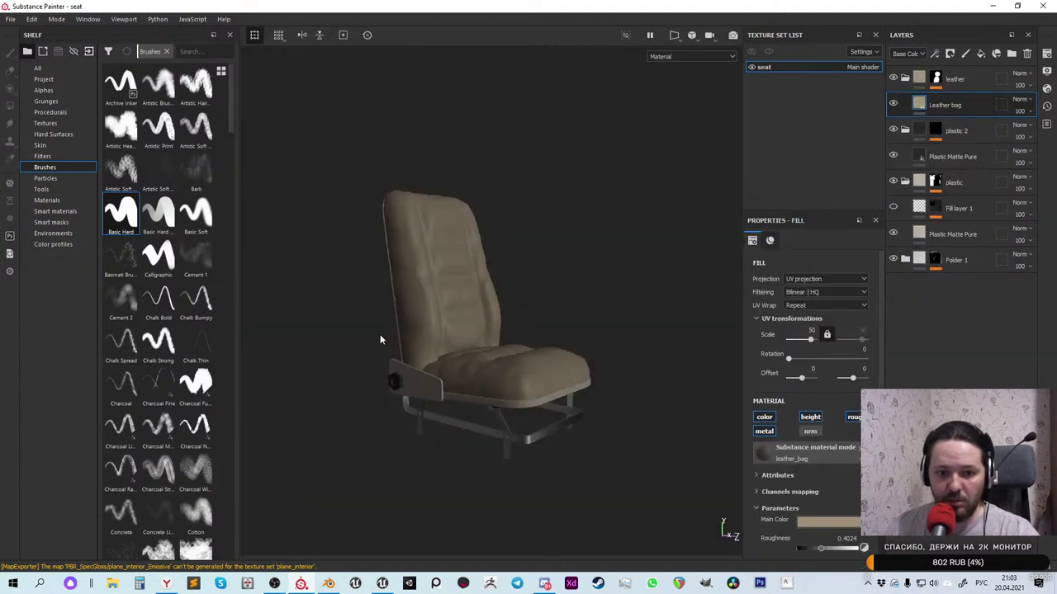
left_click_drag(380, 340, 460, 355, "alt")
scroll(495, 363, "up", 3)
scroll(388, 322, "down", 3)
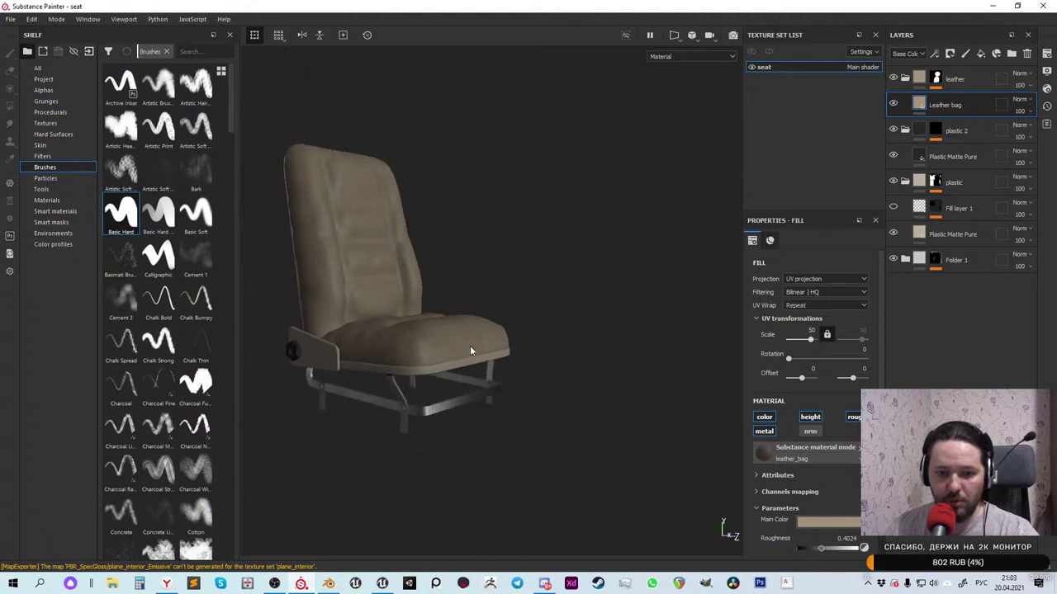
scroll(438, 322, "up", 3)
left_click_drag(412, 299, 393, 311, "alt")
scroll(381, 204, "up", 10)
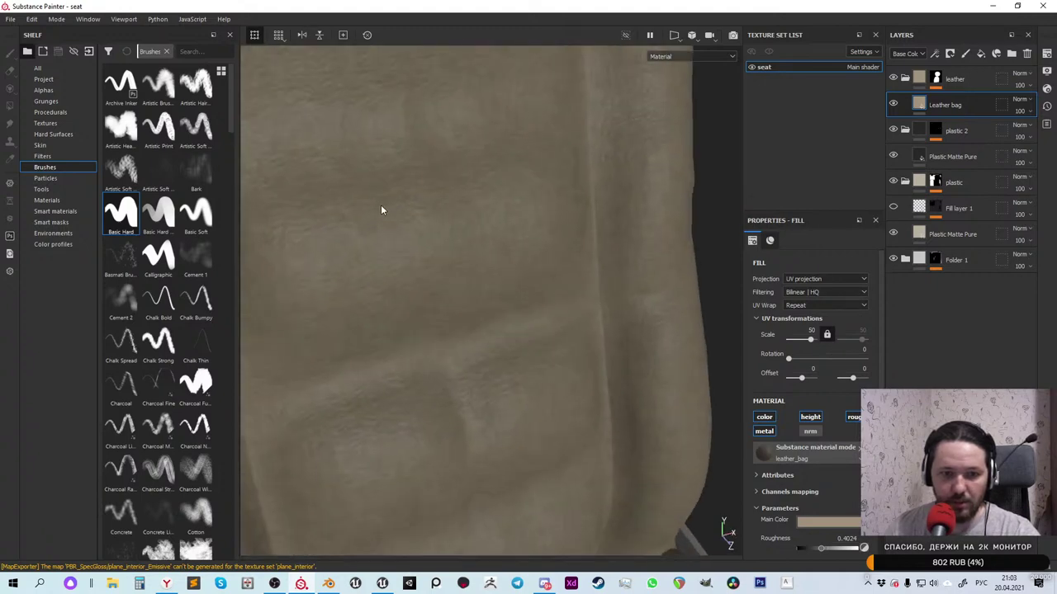
scroll(493, 225, "down", 10)
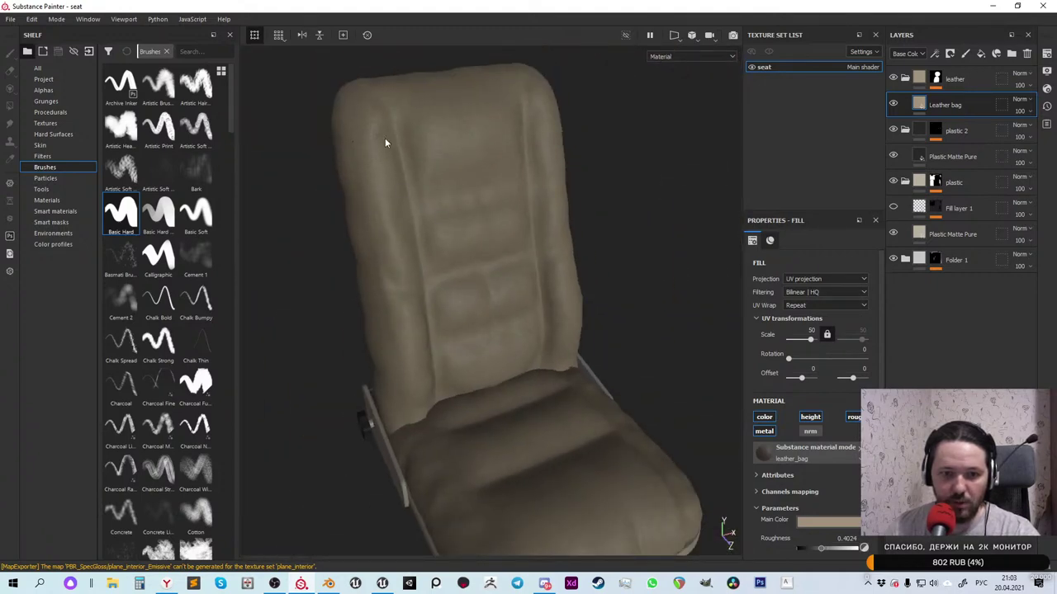
left_click_drag(497, 365, 511, 322, "alt")
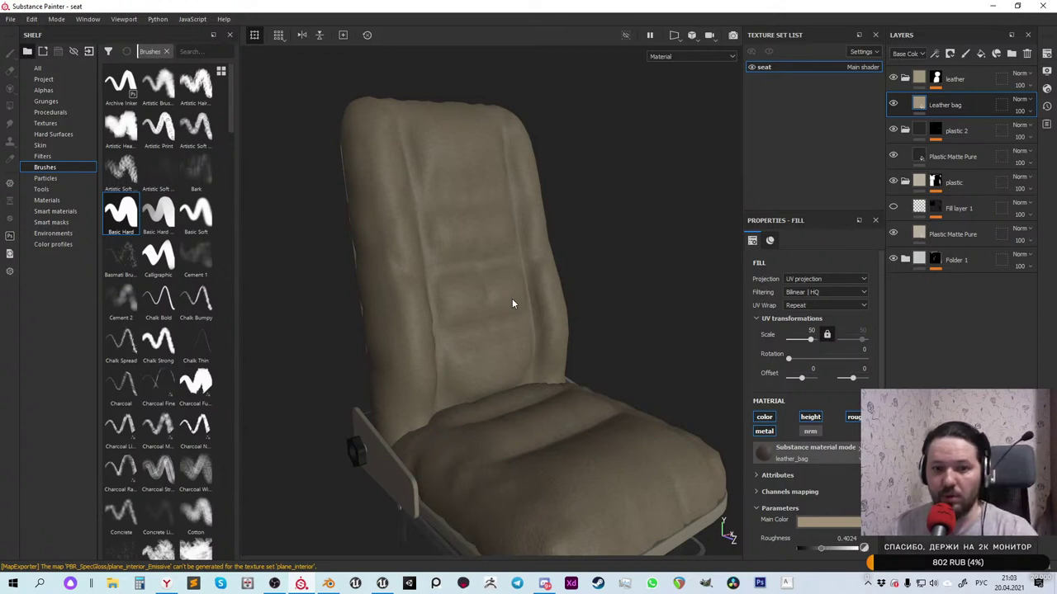
scroll(355, 230, "up", 2)
scroll(355, 227, "down", 4)
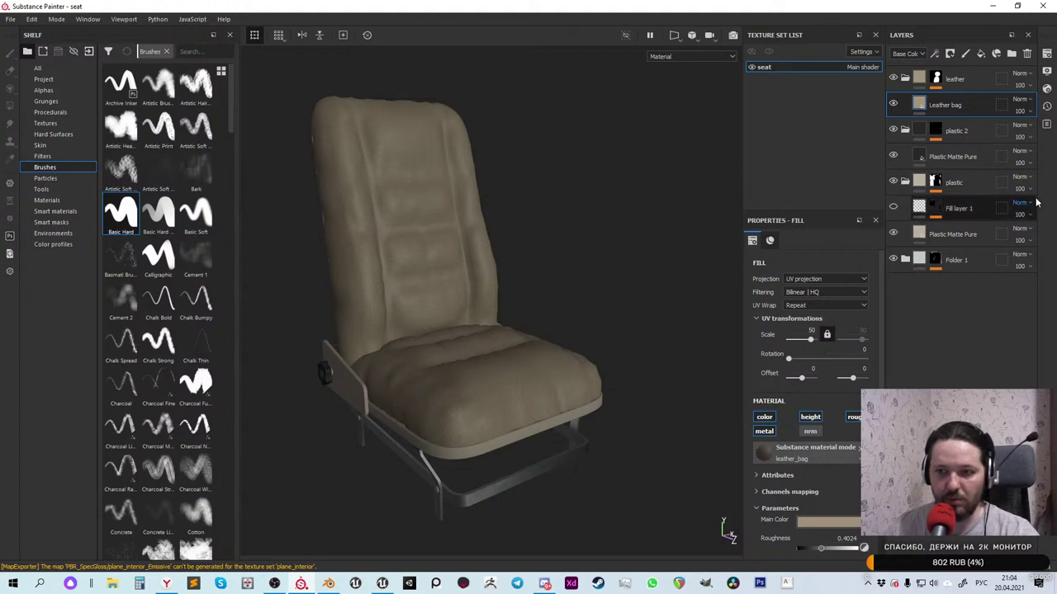
left_click(983, 79)
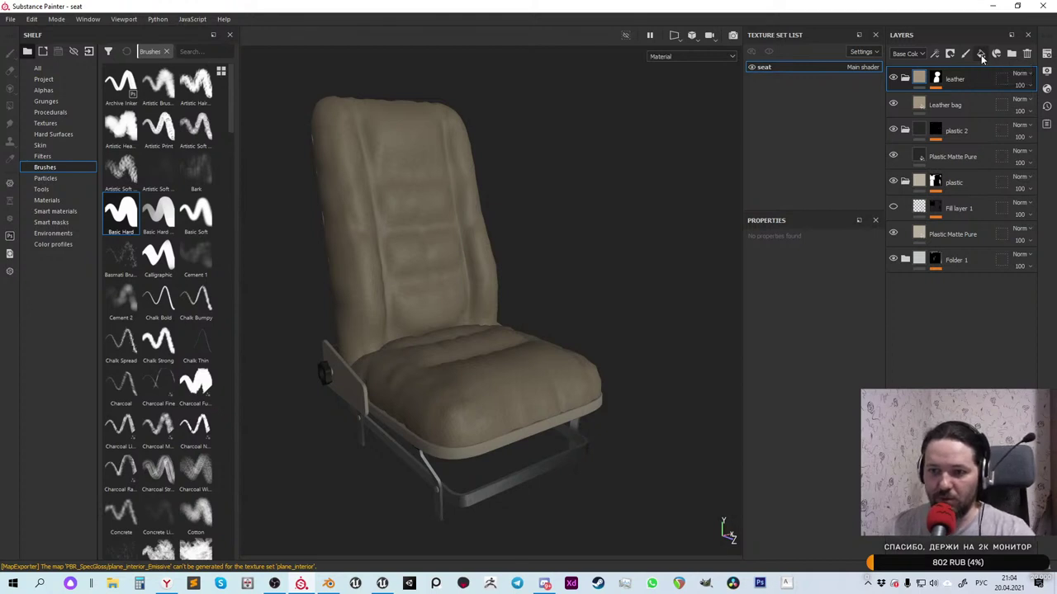
Add a fill layer above the leather with a cyan base colour and a black mask
left_click(982, 54)
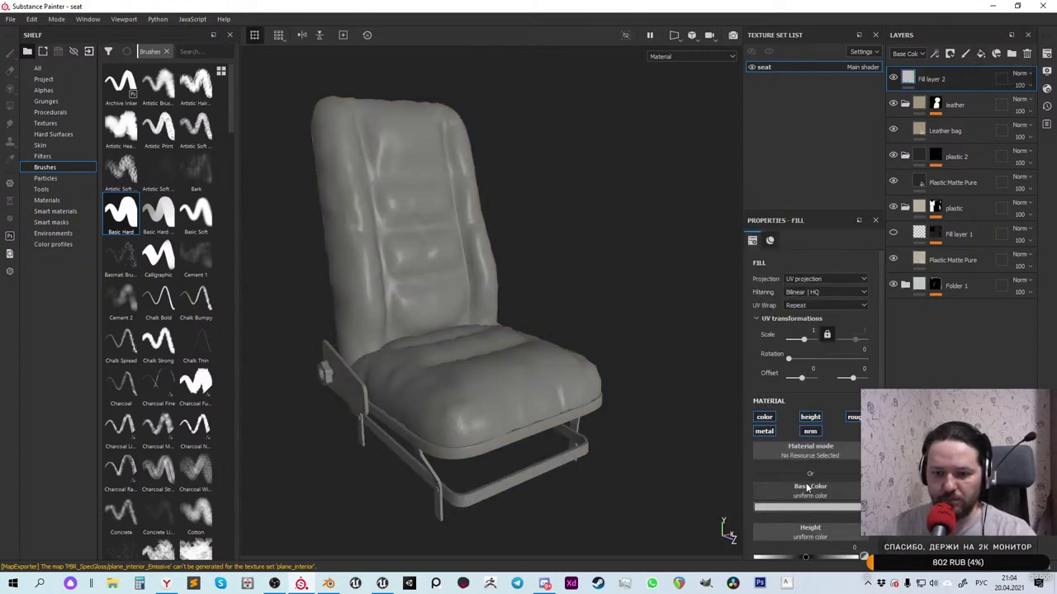
left_click(815, 507)
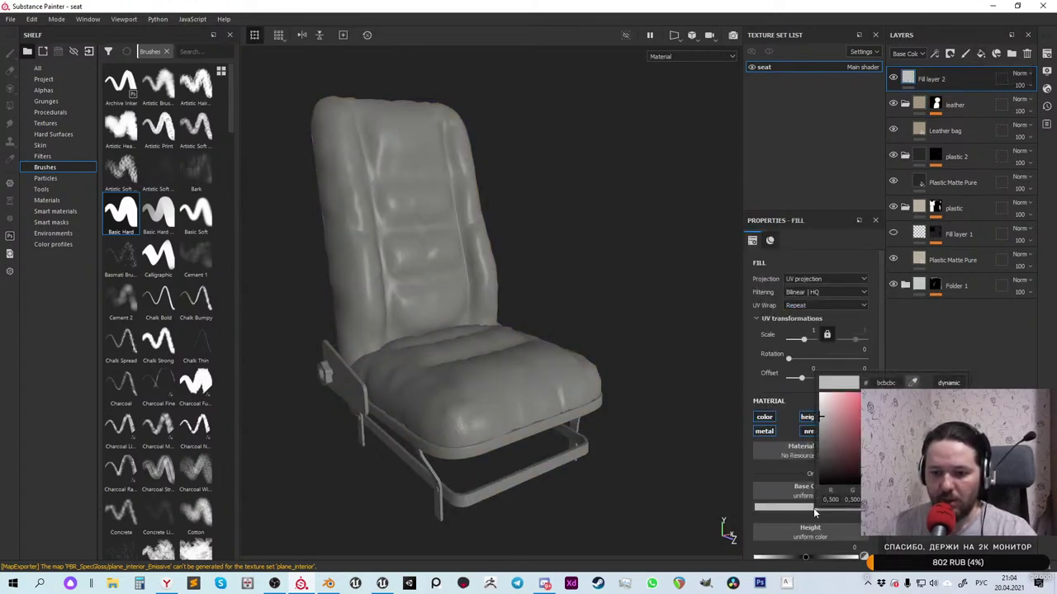
left_click_drag(857, 444, 916, 376)
left_click_drag(871, 485, 871, 441)
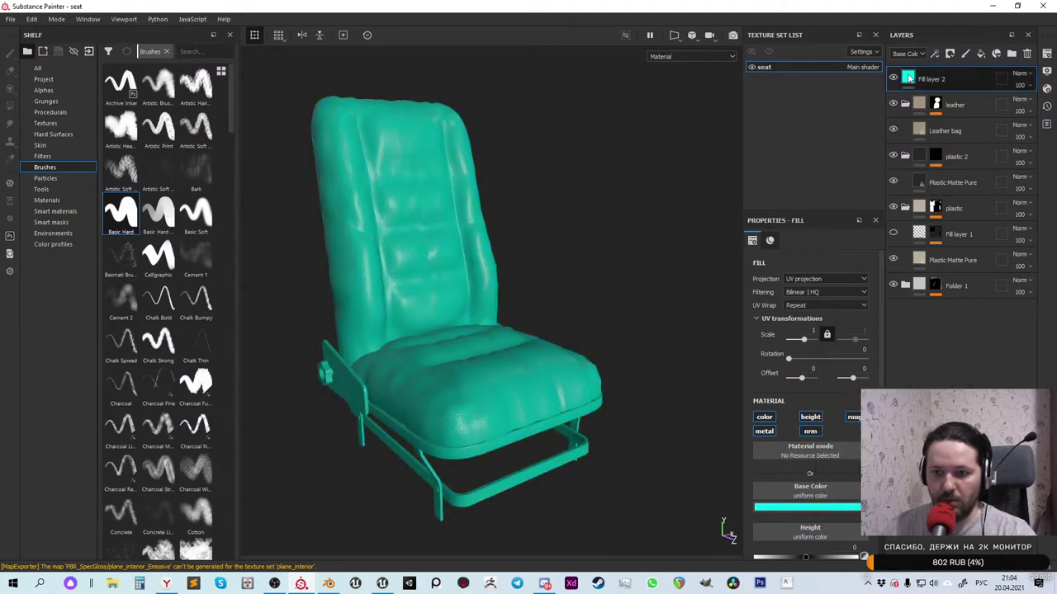
right_click(920, 76)
left_click(937, 95)
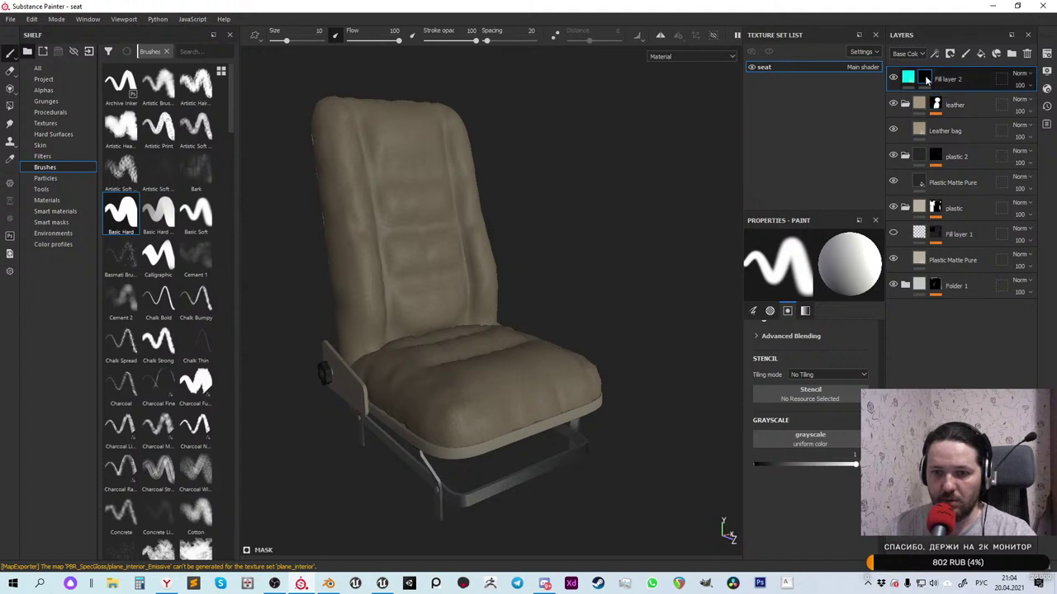
Add an inverted Ambient Occlusion generator to the mask, lower its Global Balance, and list mesh maps
right_click(926, 79)
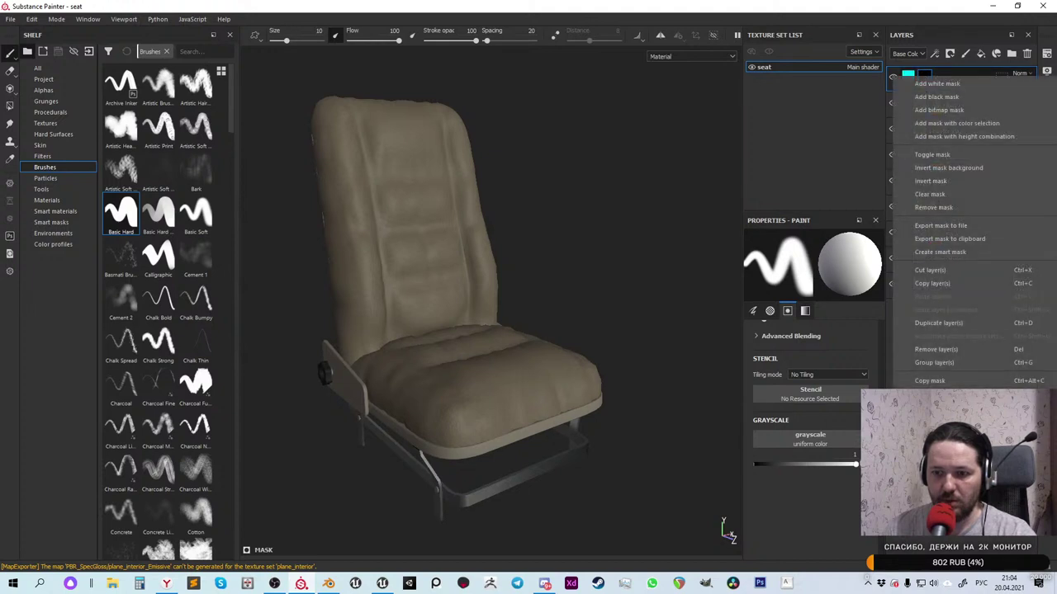
left_click(935, 53)
left_click(805, 263)
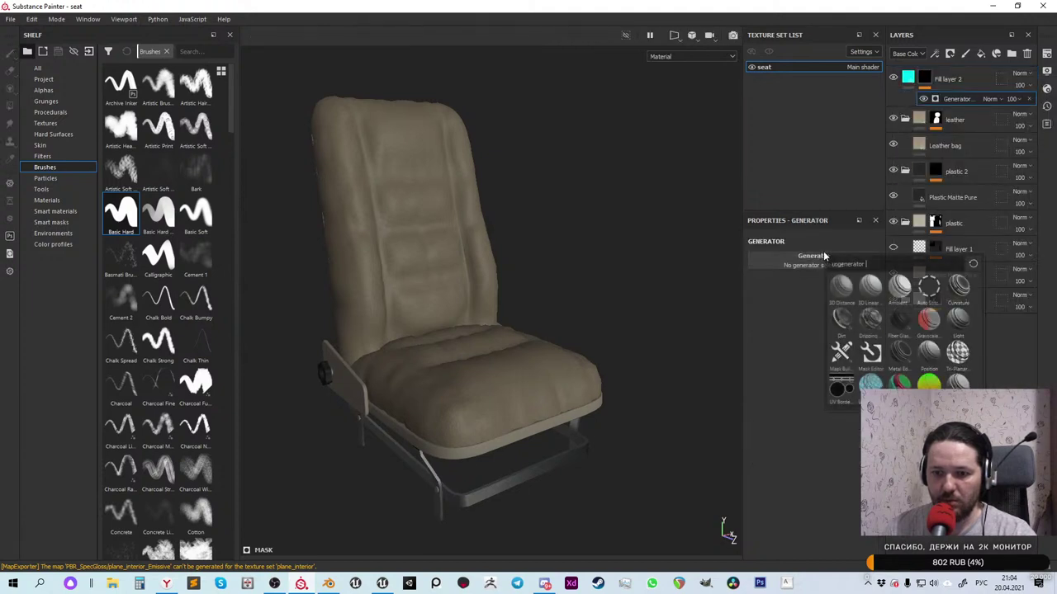
left_click(900, 287)
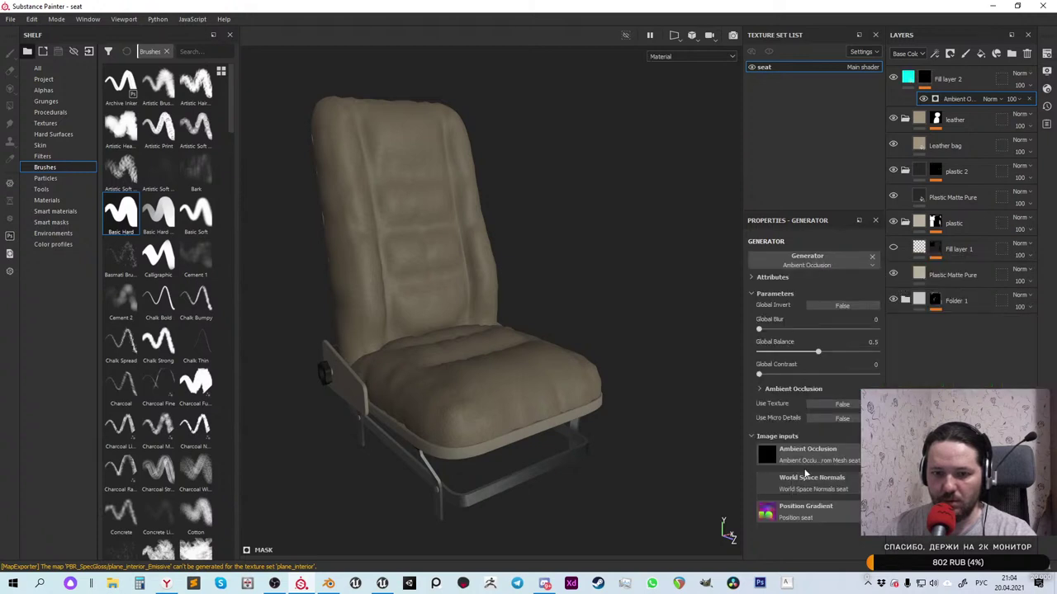
left_click(841, 307)
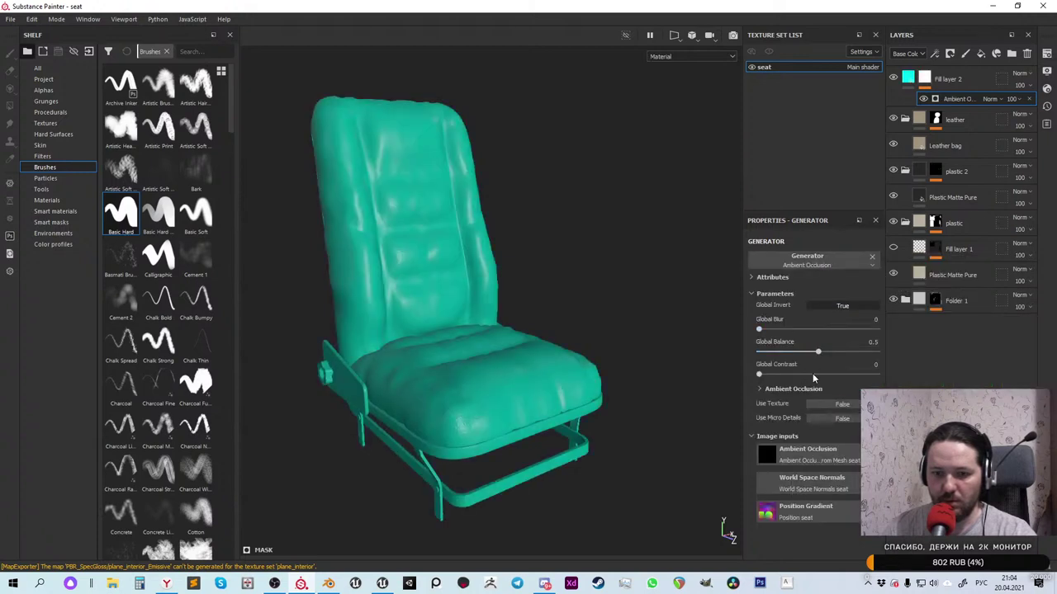
mouse_move(820, 355)
left_mouse_down()
mouse_move(875, 355)
mouse_move(721, 356)
mouse_move(882, 355)
mouse_move(731, 351)
mouse_move(880, 353)
mouse_move(799, 355)
left_mouse_up()
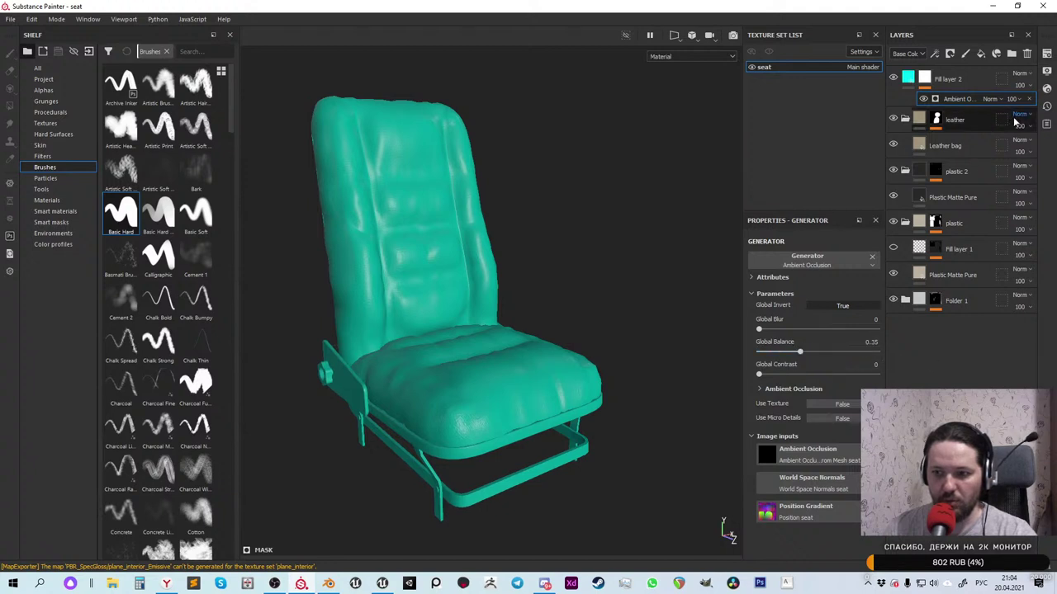
left_click(1046, 54)
scroll(982, 326, "down", 2)
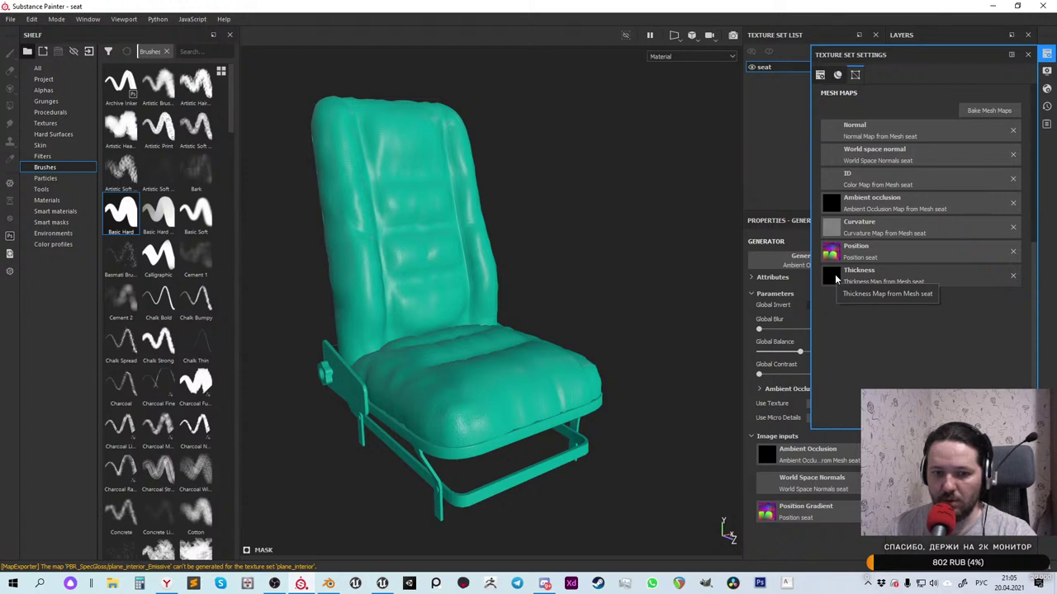
Open the Bake Mesh Maps settings from the seat's Texture Set Settings
left_click(1047, 73)
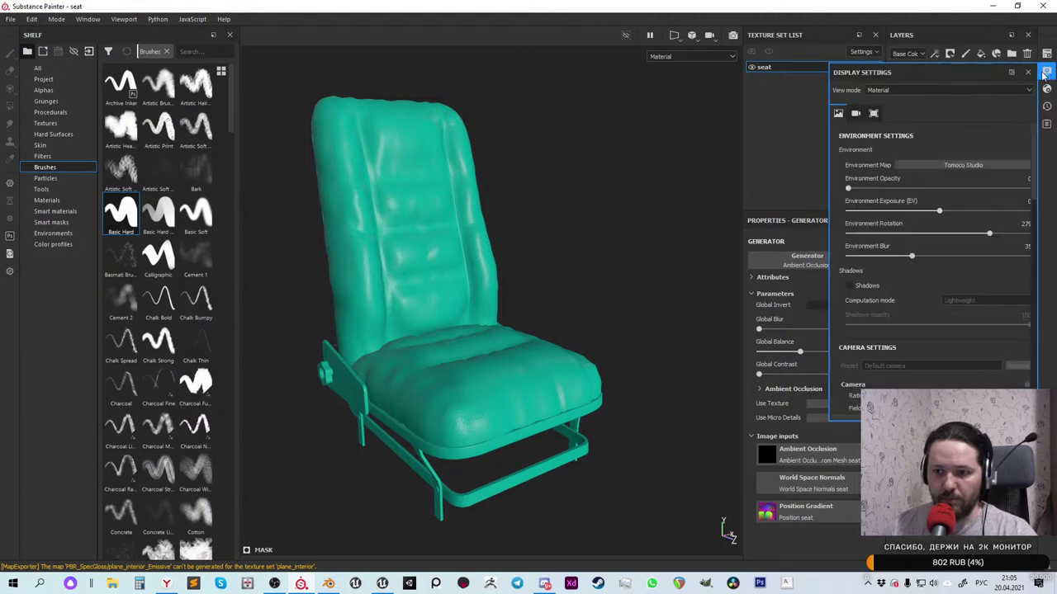
left_click(1046, 53)
left_click(989, 111)
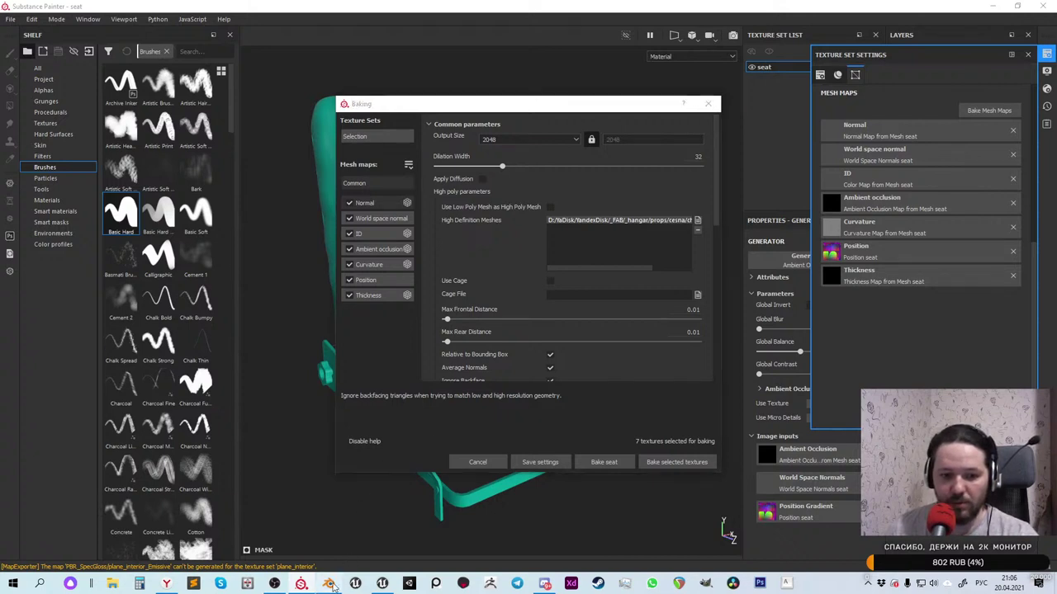
Switch to Blender's hangar_bloking2 scene and orbit around the plane object
left_click(328, 584)
scroll(636, 366, "down", 4)
middle_click_drag(564, 344, 514, 246)
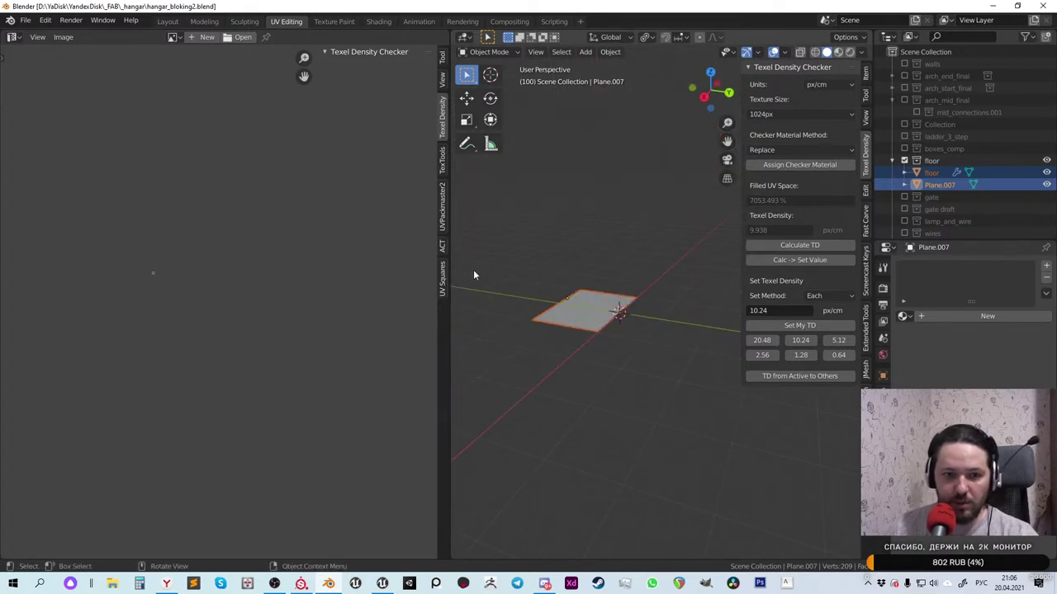
Save hangar_bloking2 and open SM_cesna.blend from the recent files
left_click(167, 21)
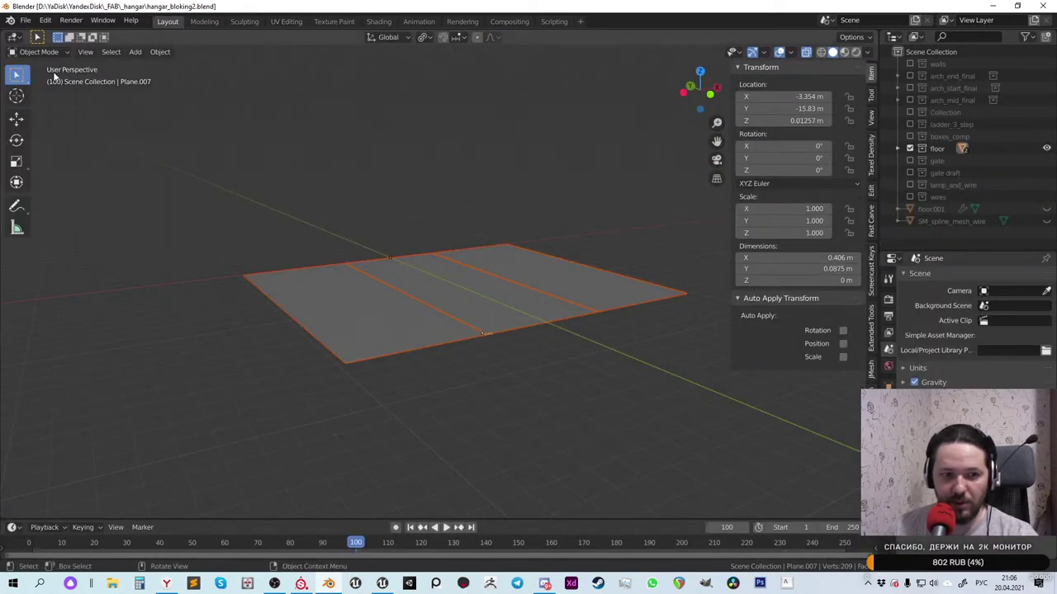
key("ctrl+s")
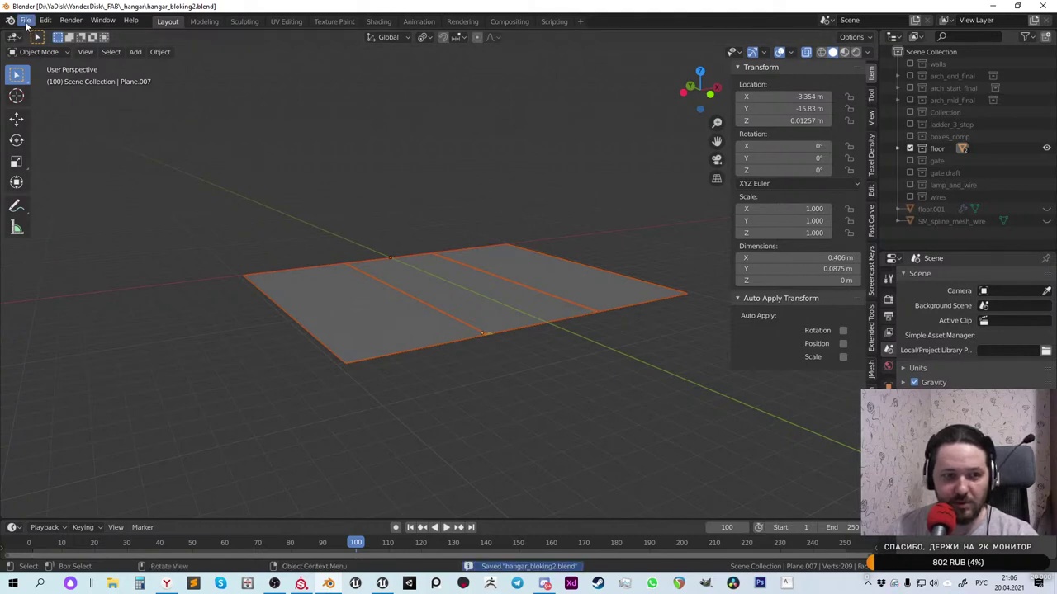
left_click(25, 21)
mouse_move(78, 60)
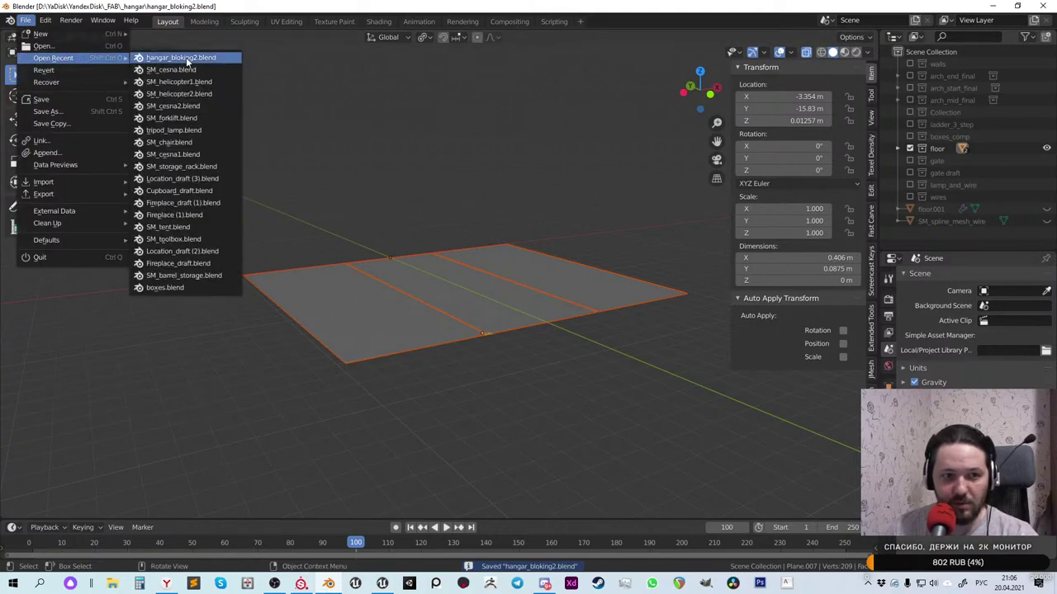
left_click(205, 71)
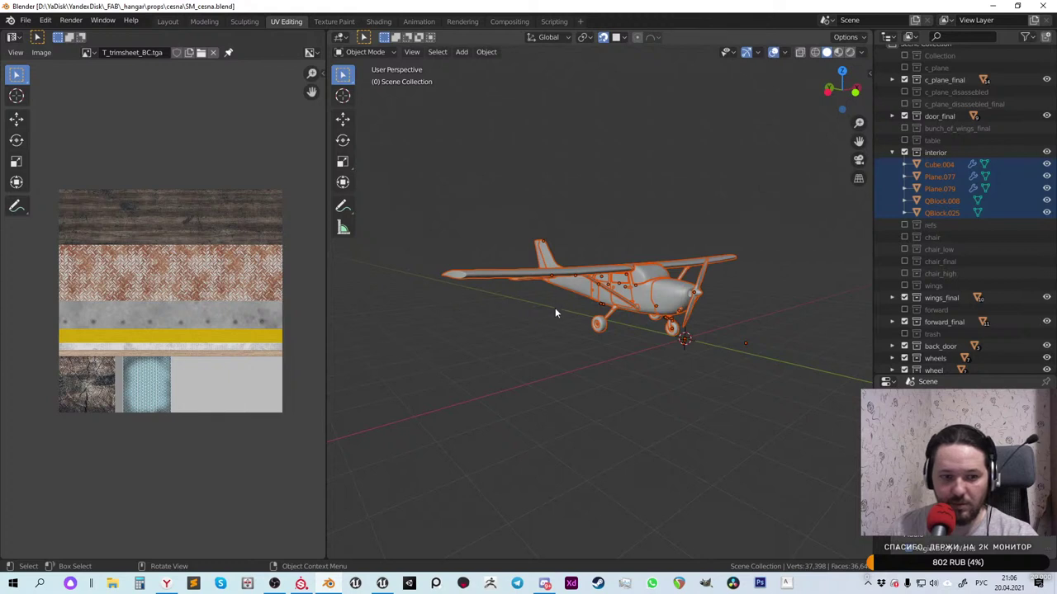
Include the chair_final collection in the scene and collapse its object list
middle_click_drag(479, 343, 564, 287)
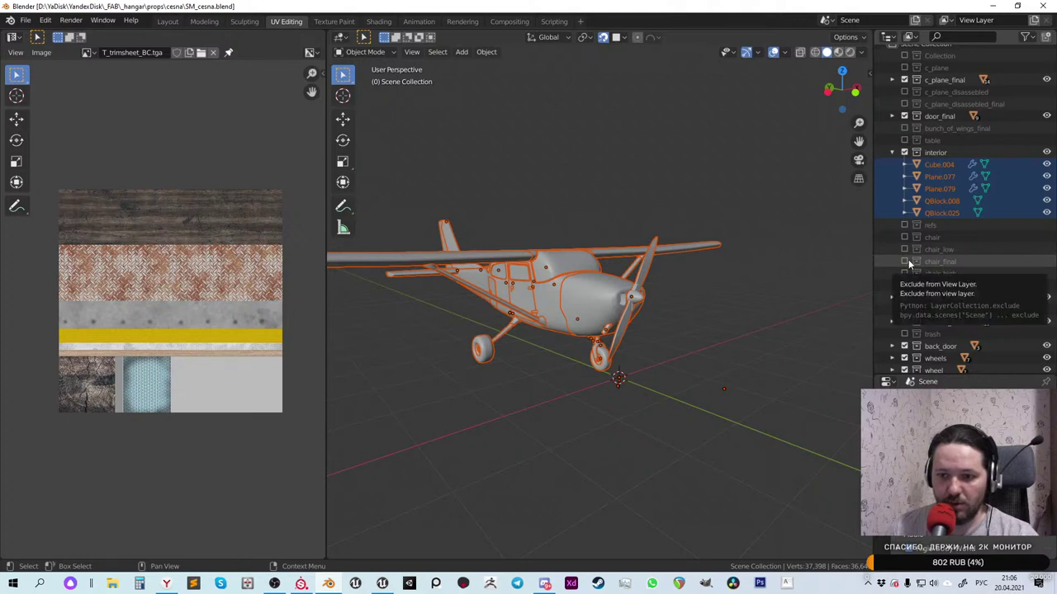
left_click(905, 262)
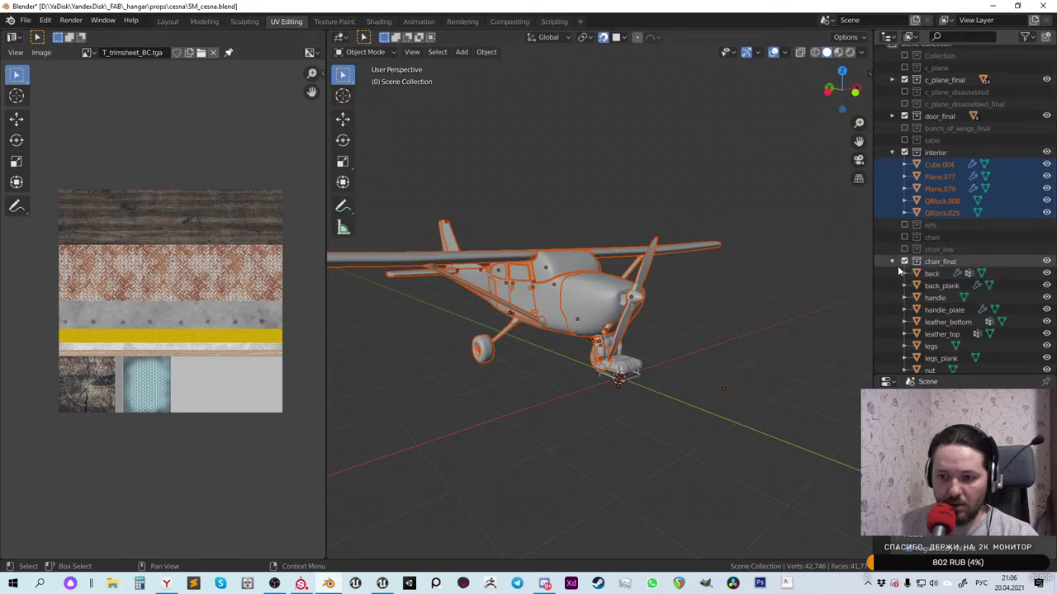
left_click(892, 262)
left_click(904, 274)
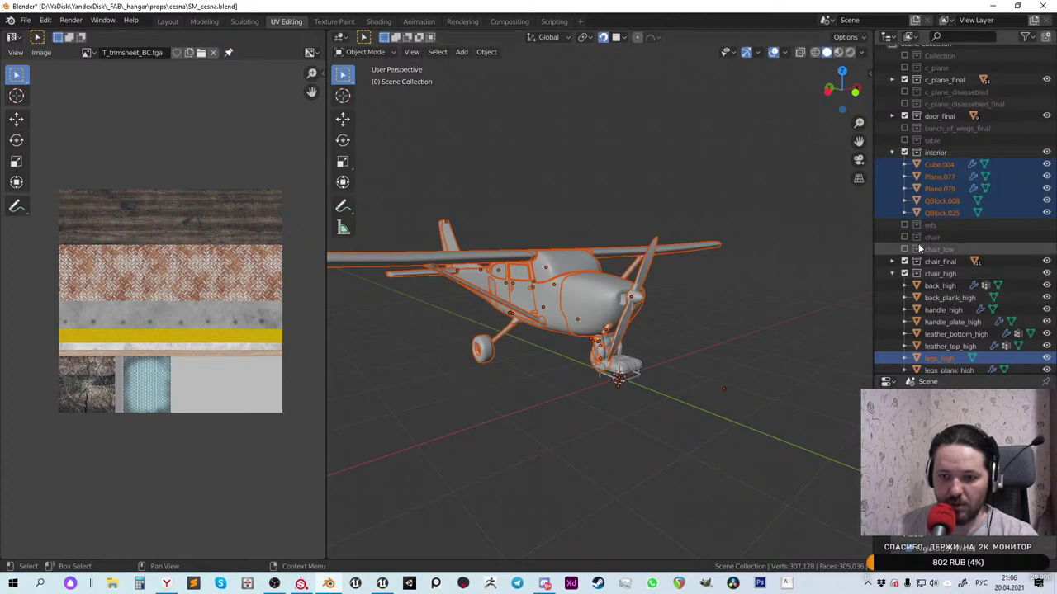
left_click(904, 273)
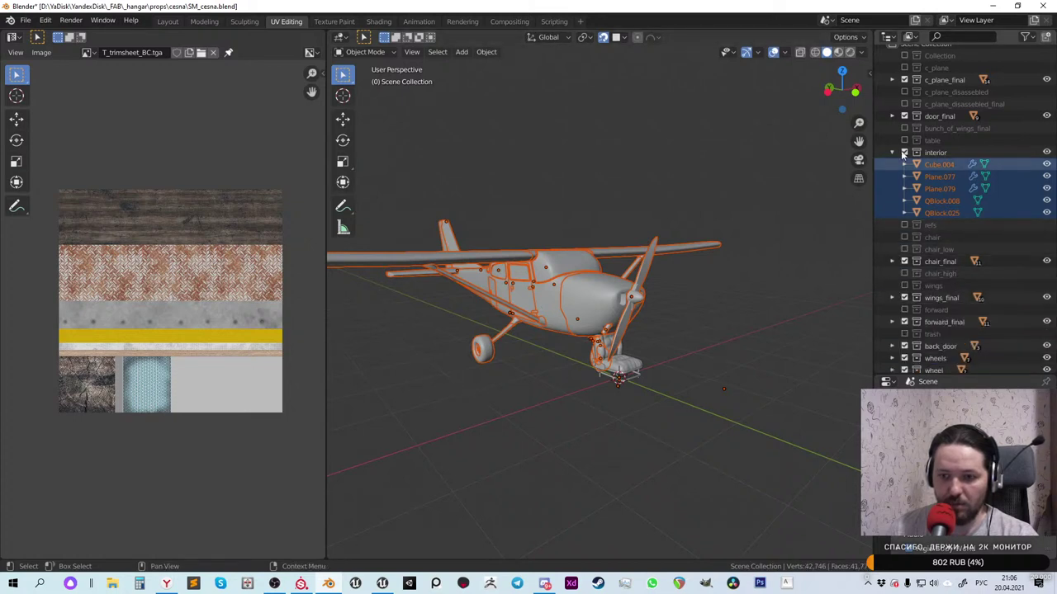
Exclude interior, door_final, c_plane_final, wings_final, forward_final, back_door, wheels, wheel and seats_final; include chair_high
left_click(904, 151)
left_click(904, 123)
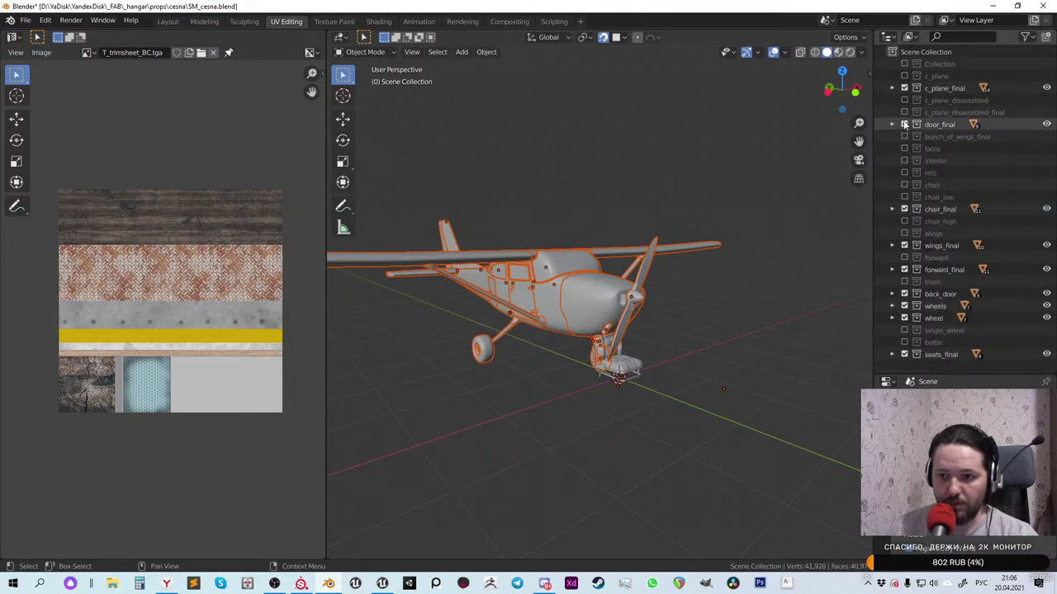
left_click(904, 88)
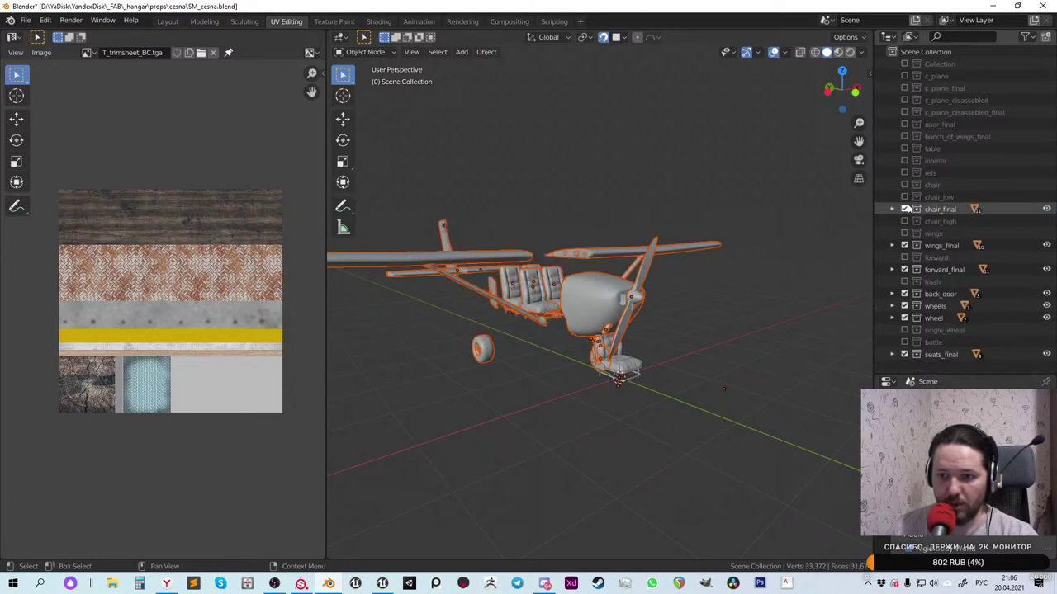
left_click(904, 245)
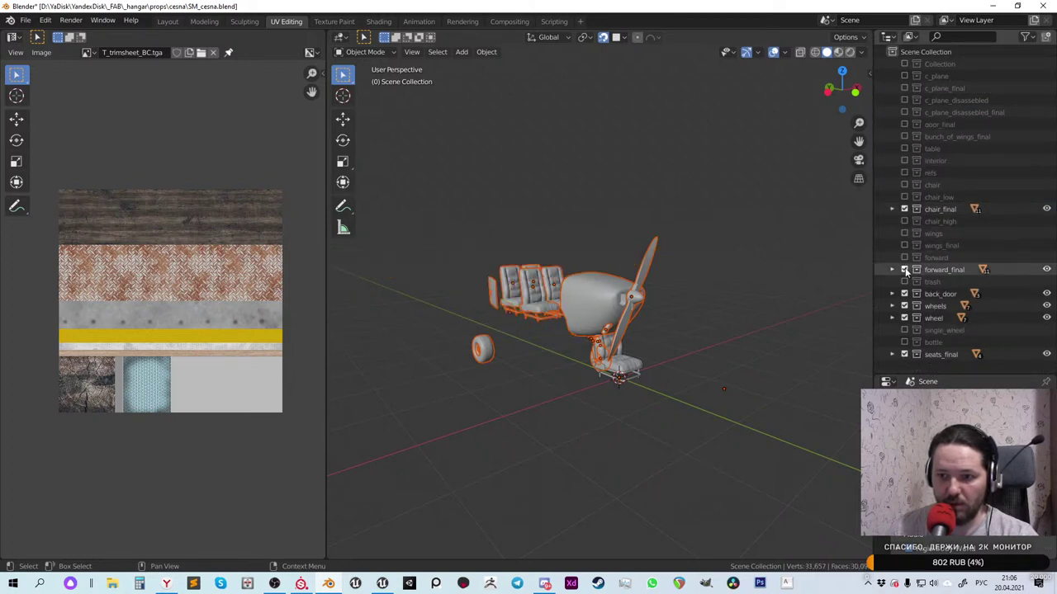
left_click(904, 270)
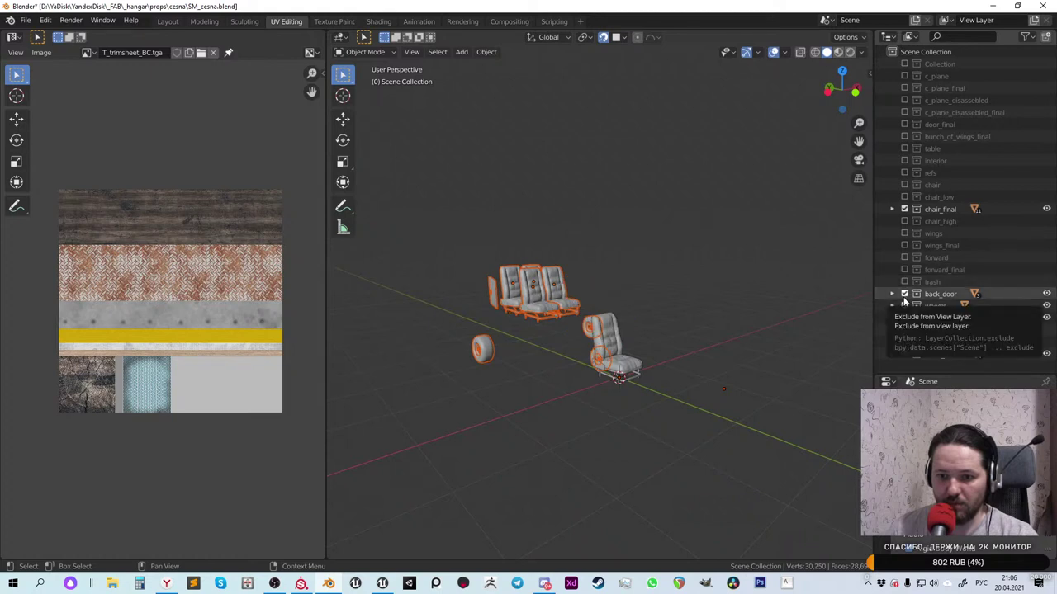
left_click(904, 294)
left_click(904, 305)
left_click(904, 318)
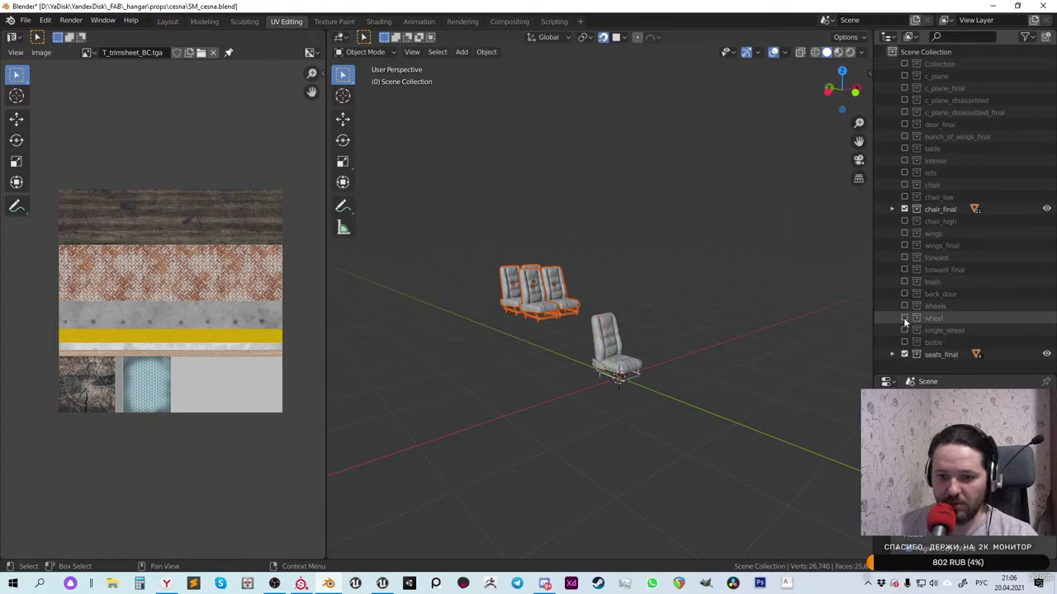
left_click(904, 355)
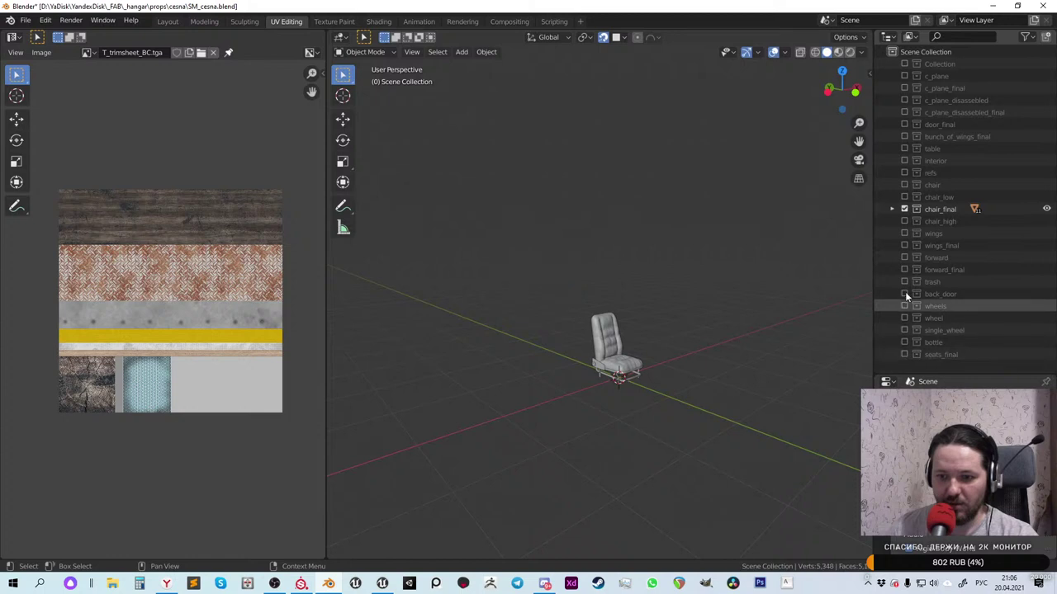
left_click(903, 222)
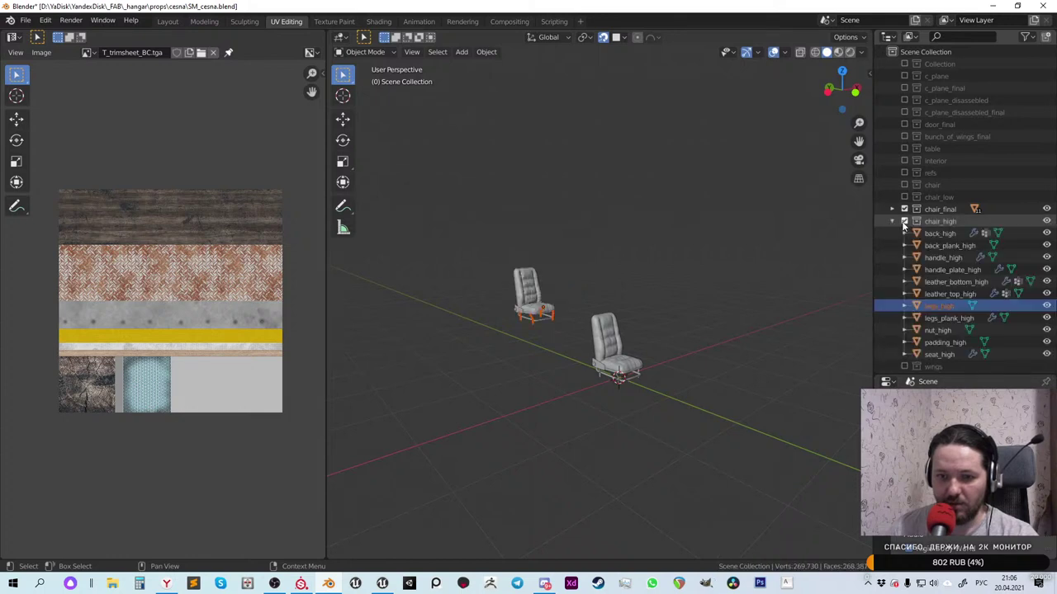
Select all parts of the high-poly chair from a low side angle
scroll(528, 289, "up", 6)
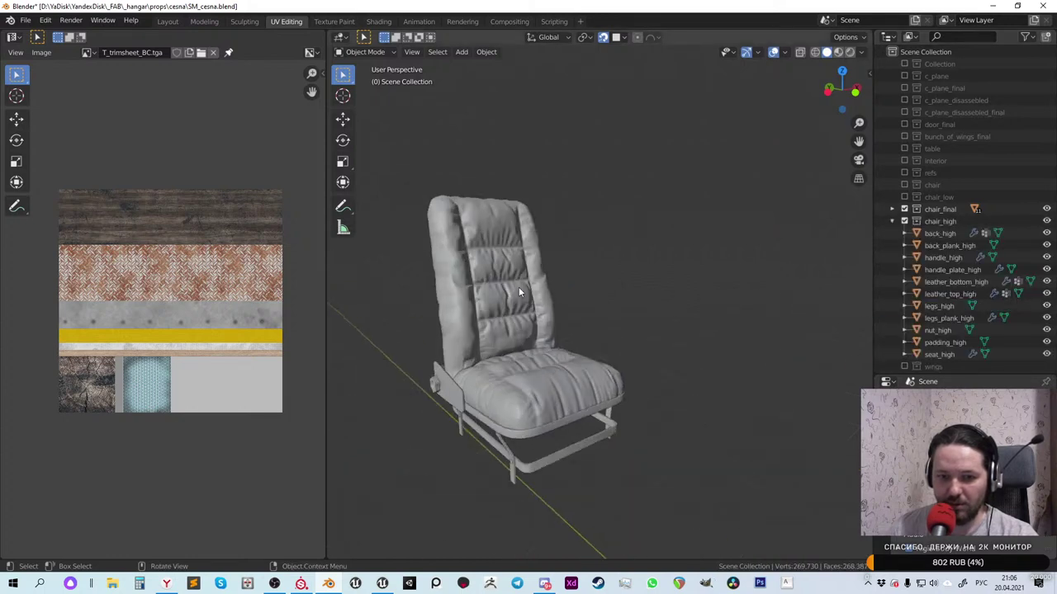
scroll(509, 287, "down", 4)
scroll(673, 440, "up", 4)
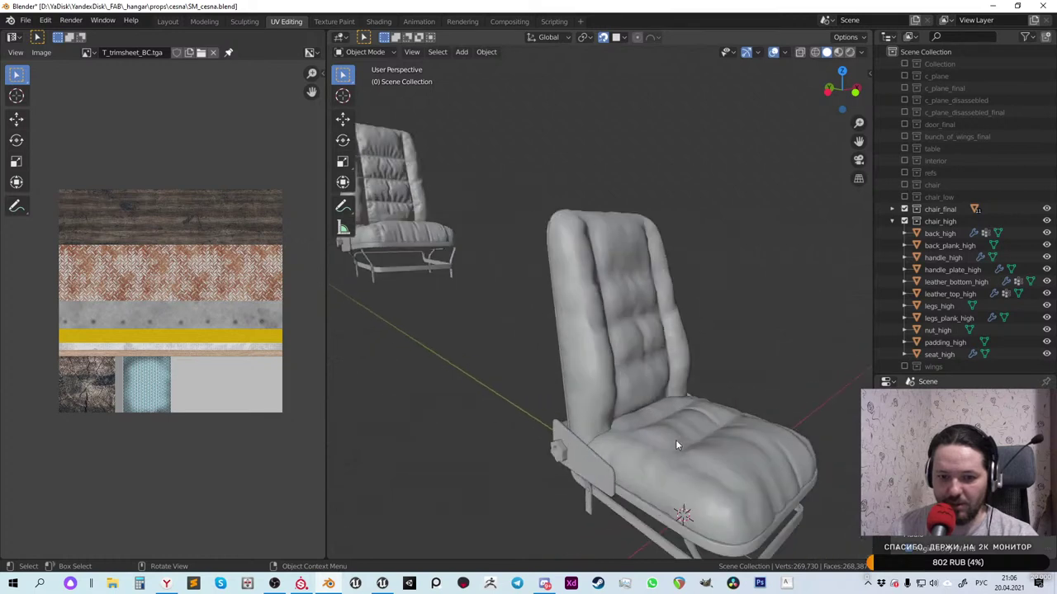
scroll(664, 425, "down", 3)
middle_click_drag(588, 315, 455, 281)
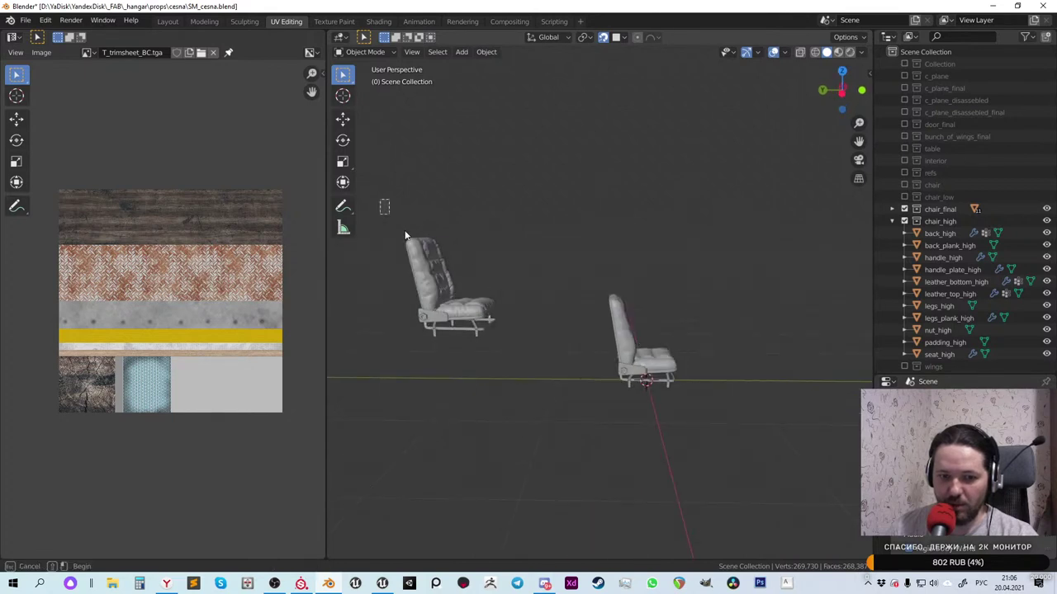
left_click_drag(386, 211, 524, 329)
In Left Orthographic view, move the high-poly chair onto the low-poly one with snapping off
key("grave")
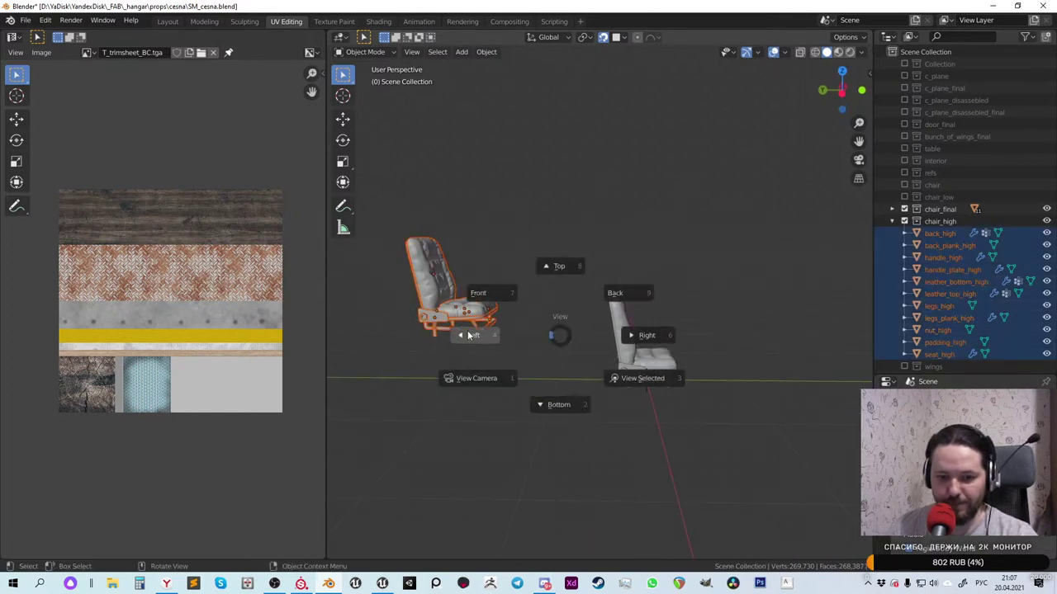
left_click(470, 301)
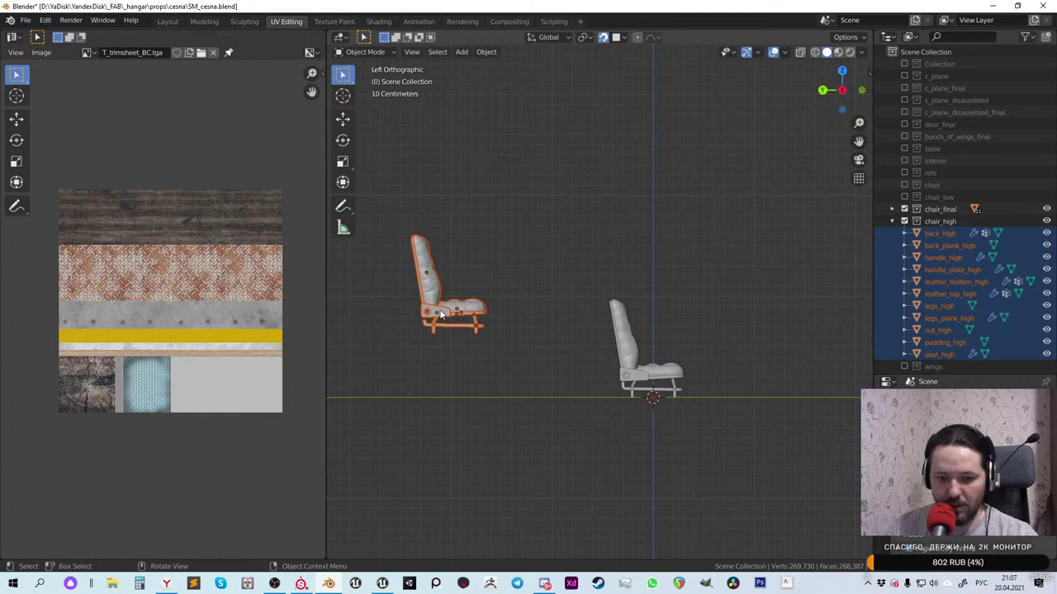
key("g")
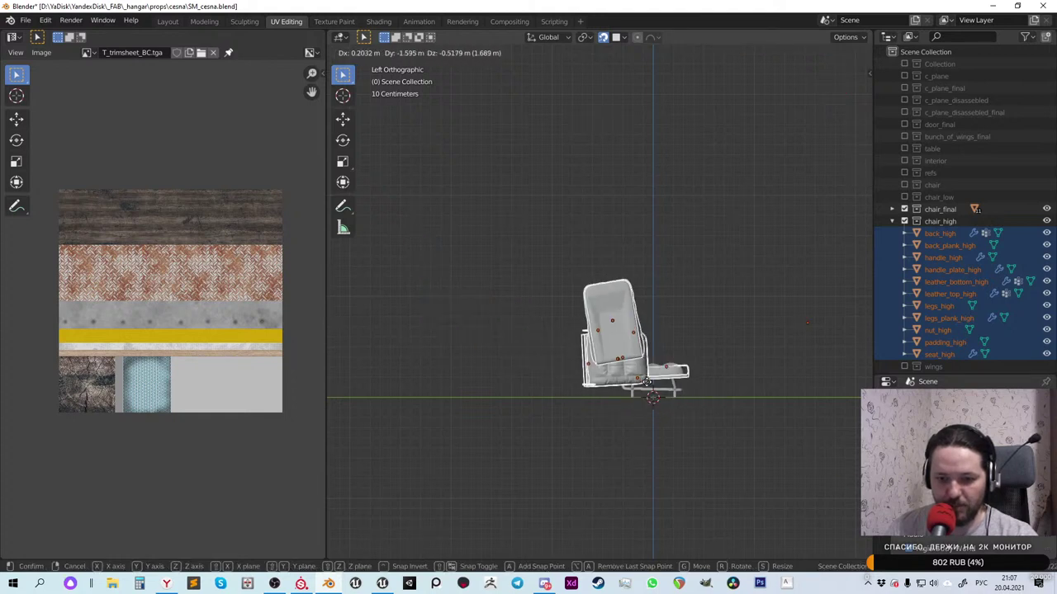
left_click(487, 330)
left_click(603, 37)
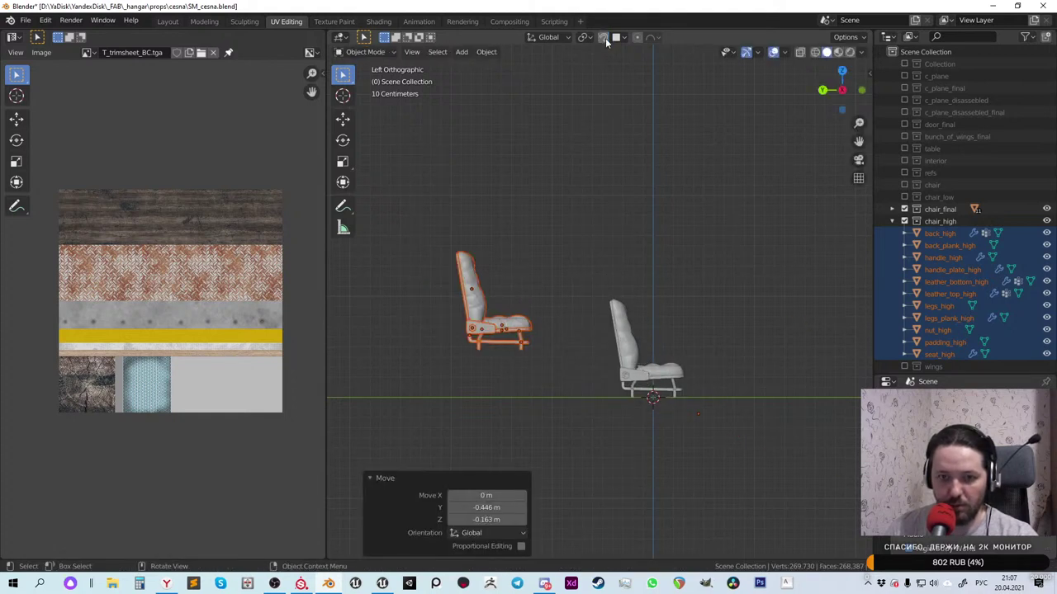
key("g")
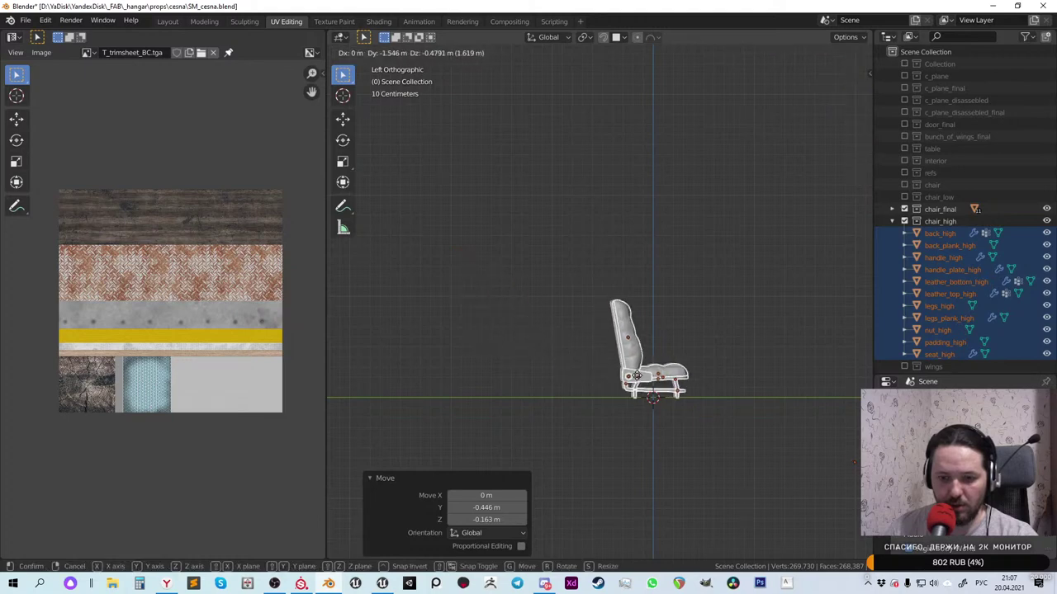
left_click(631, 379)
scroll(632, 384, "up", 10)
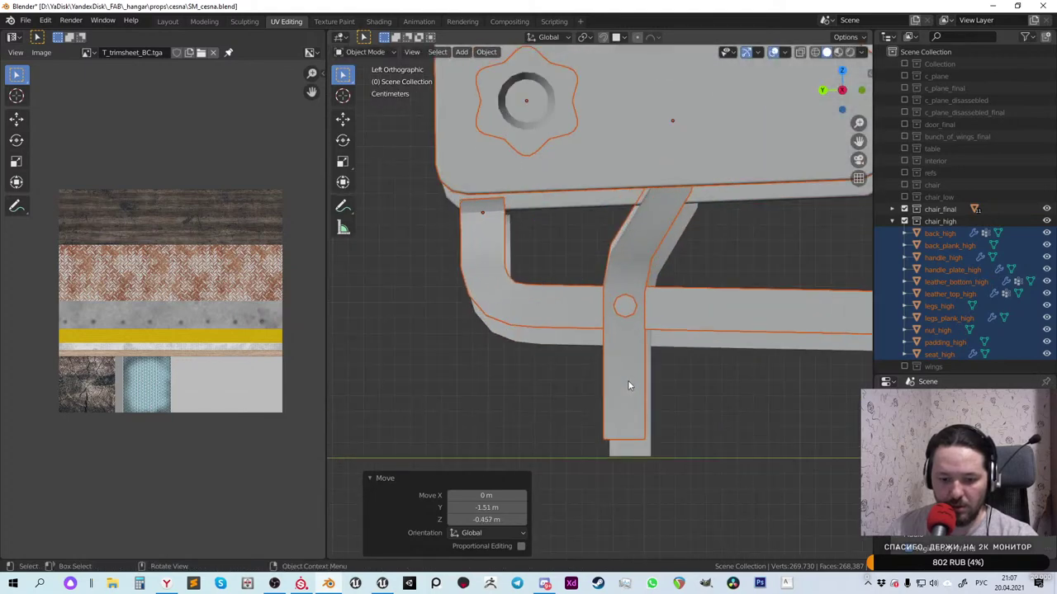
Nudge the high-poly chair into alignment, then shift it 0.261 m along X
key("g")
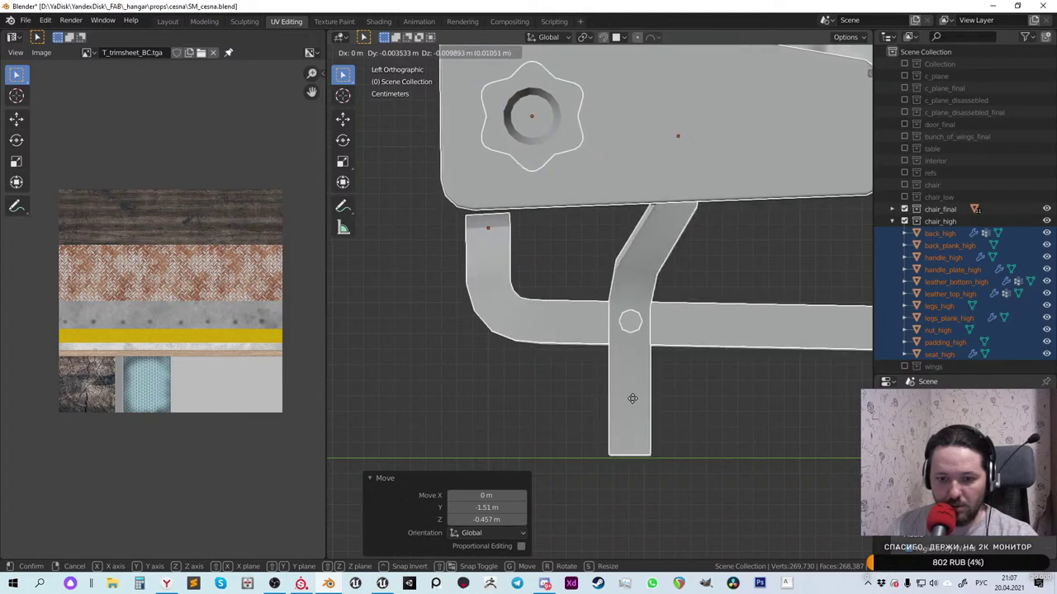
left_click(633, 398)
scroll(632, 398, "down", 10)
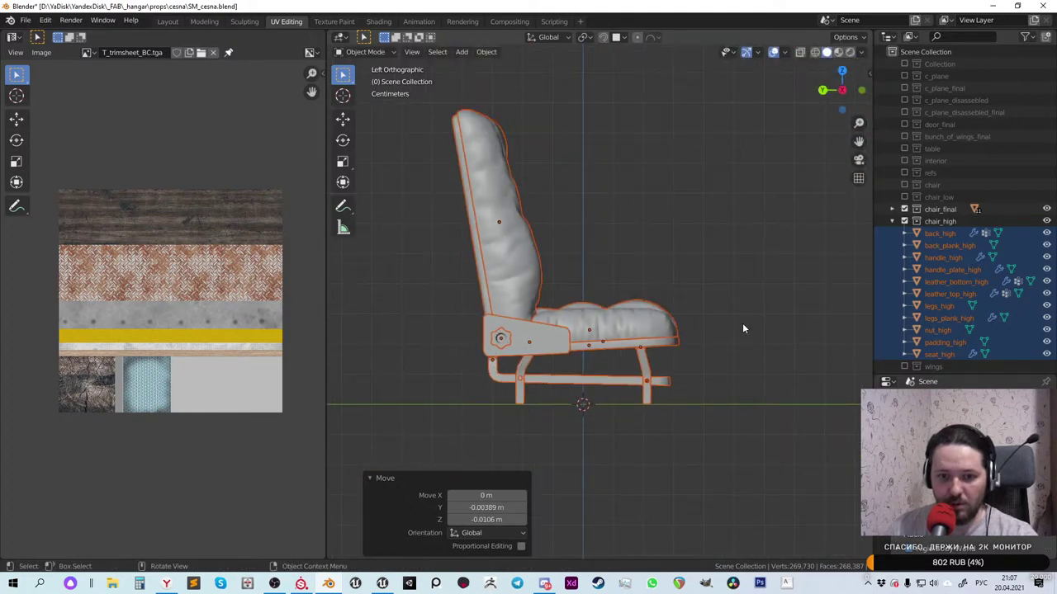
middle_click_drag(742, 328, 608, 365)
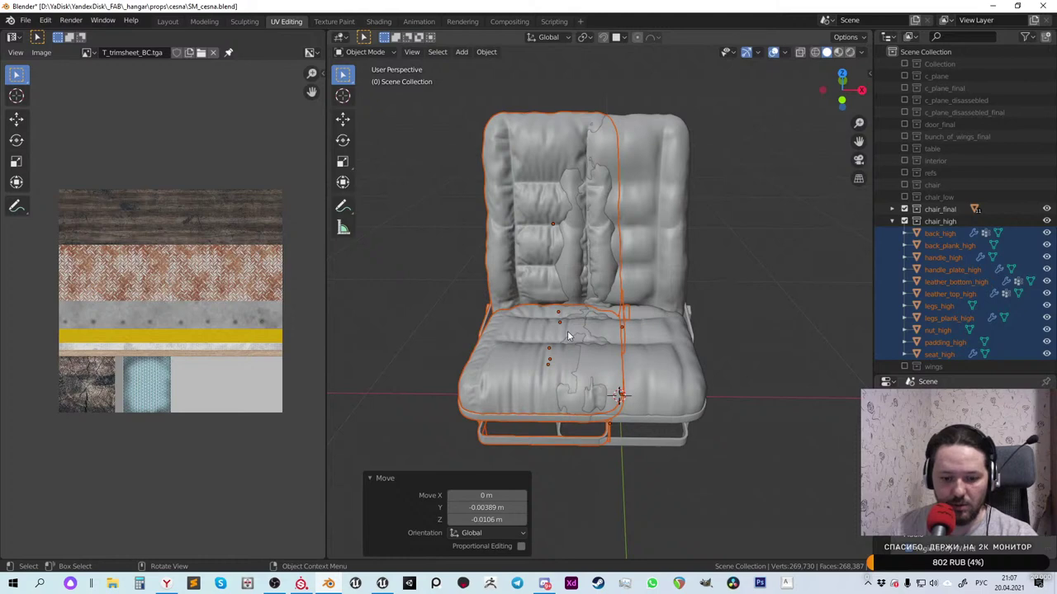
key("g")
key("x")
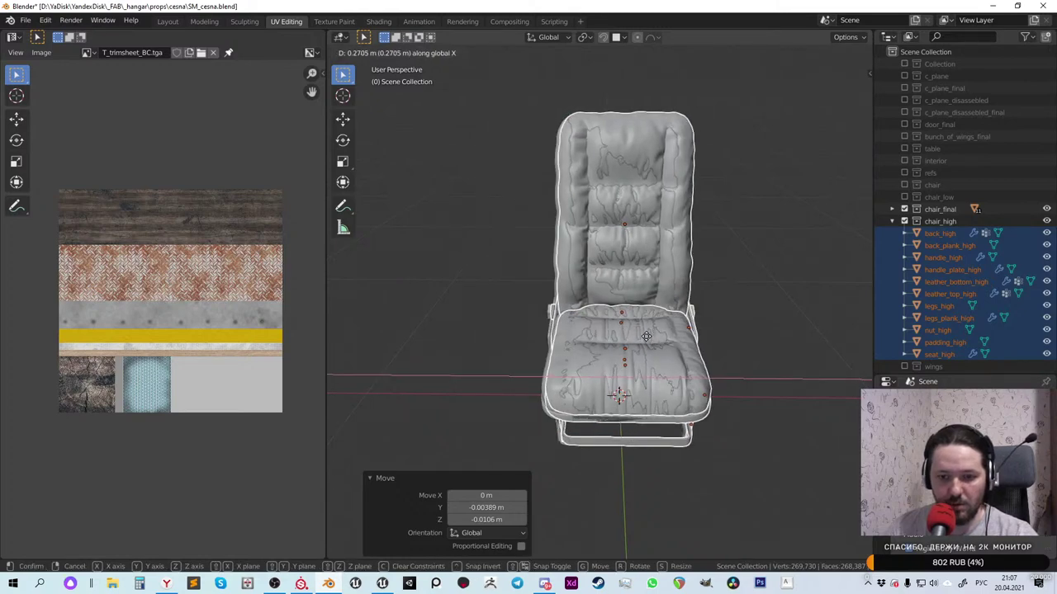
left_click(622, 334)
Make a final small X-axis adjustment of the high-poly chair (-0.0033 m)
middle_click_drag(622, 334, 578, 355)
scroll(556, 366, "up", 5)
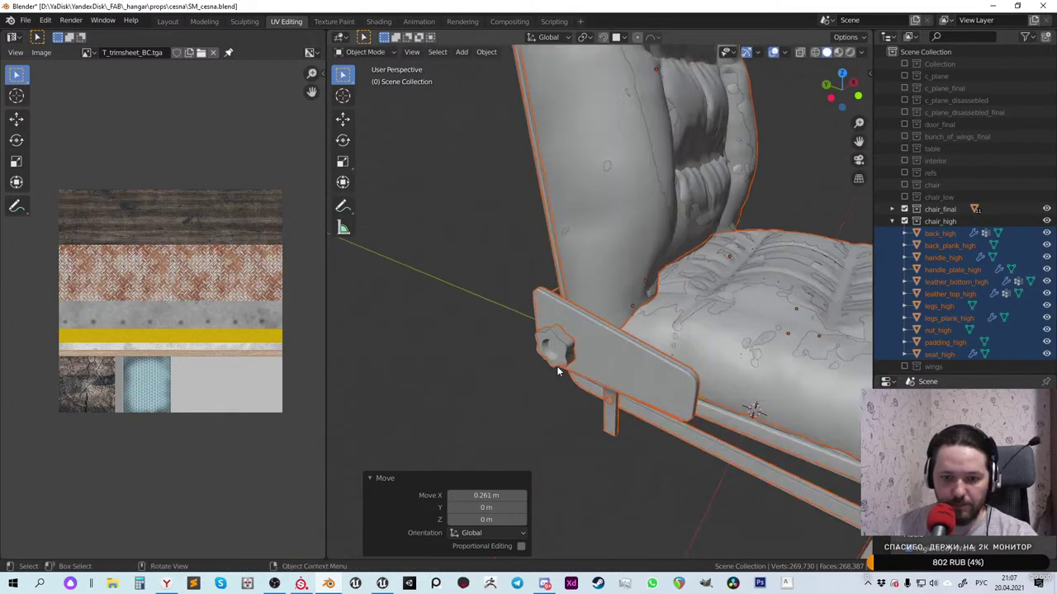
scroll(556, 365, "up", 5)
key("g")
key("x")
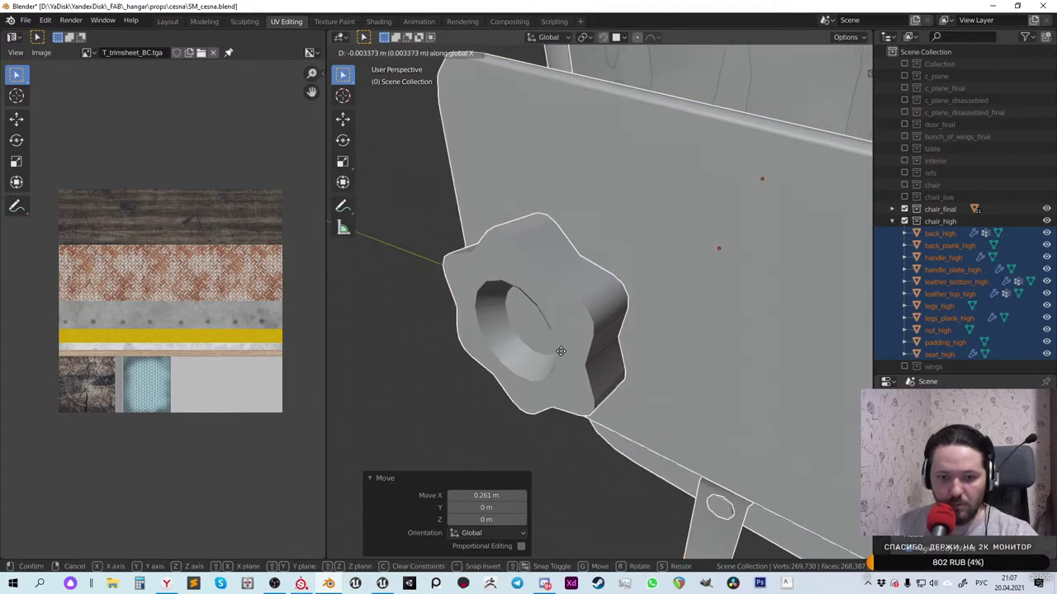
left_click(560, 350)
scroll(529, 306, "down", 8)
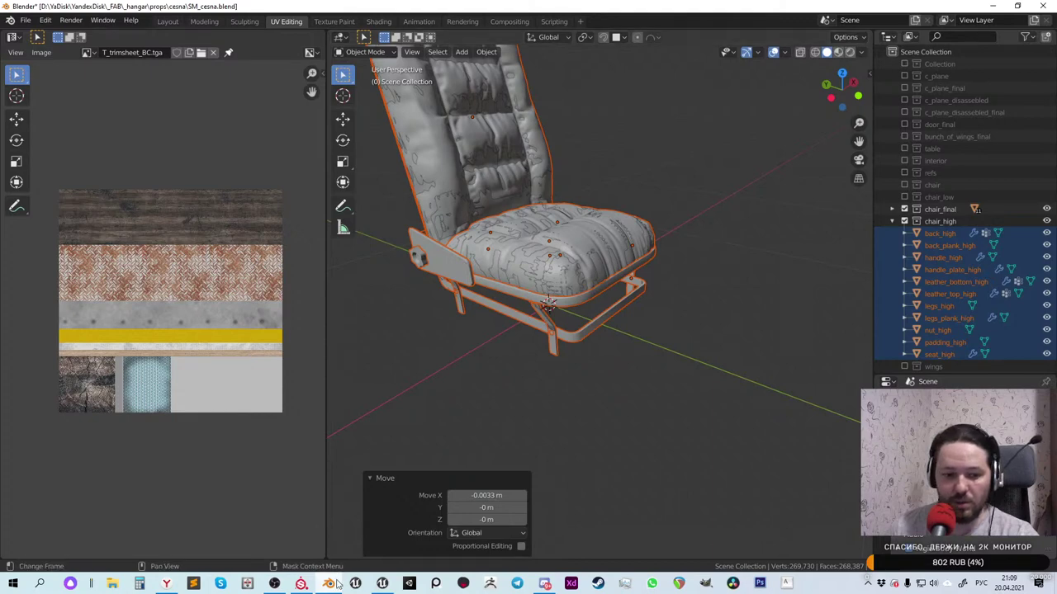
Switch to the Unreal Engine editor showing the hangar level
left_click(382, 584)
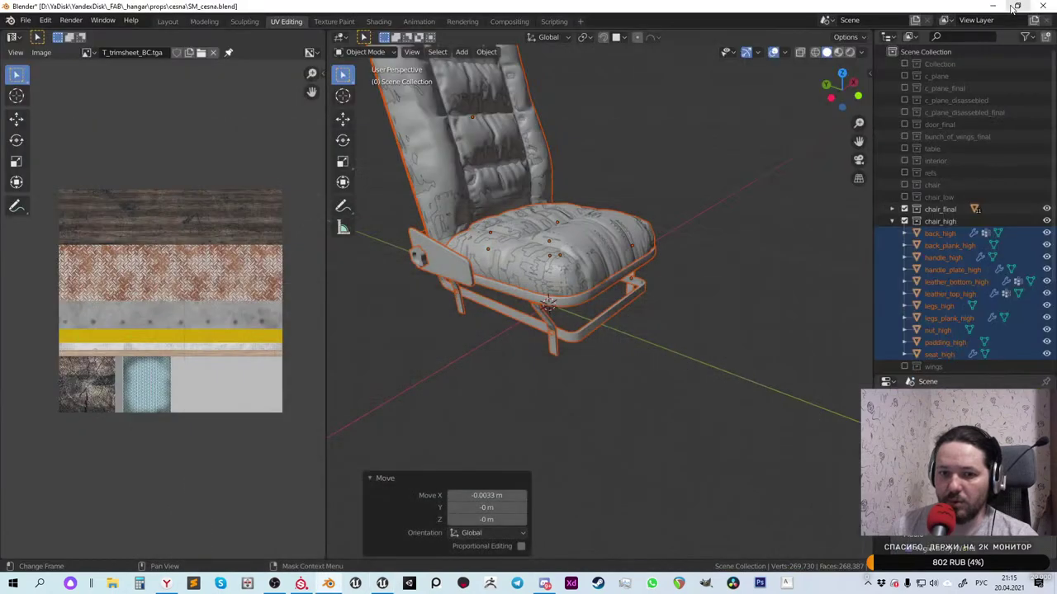
Minimise Unreal and Blender, close the Baking dialog, then minimise Substance Painter
left_click(1013, 6)
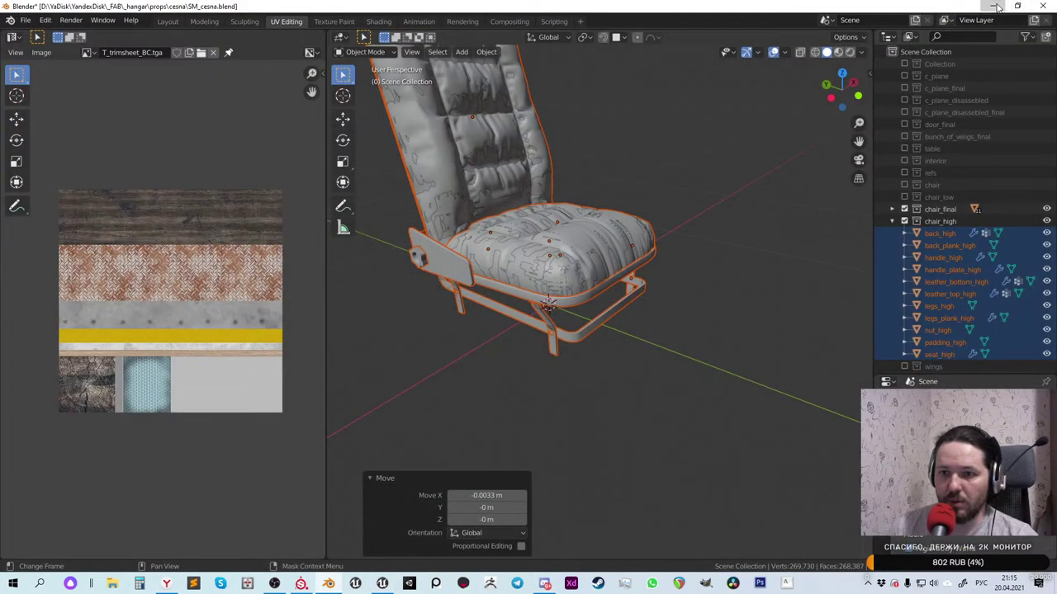
left_click(992, 7)
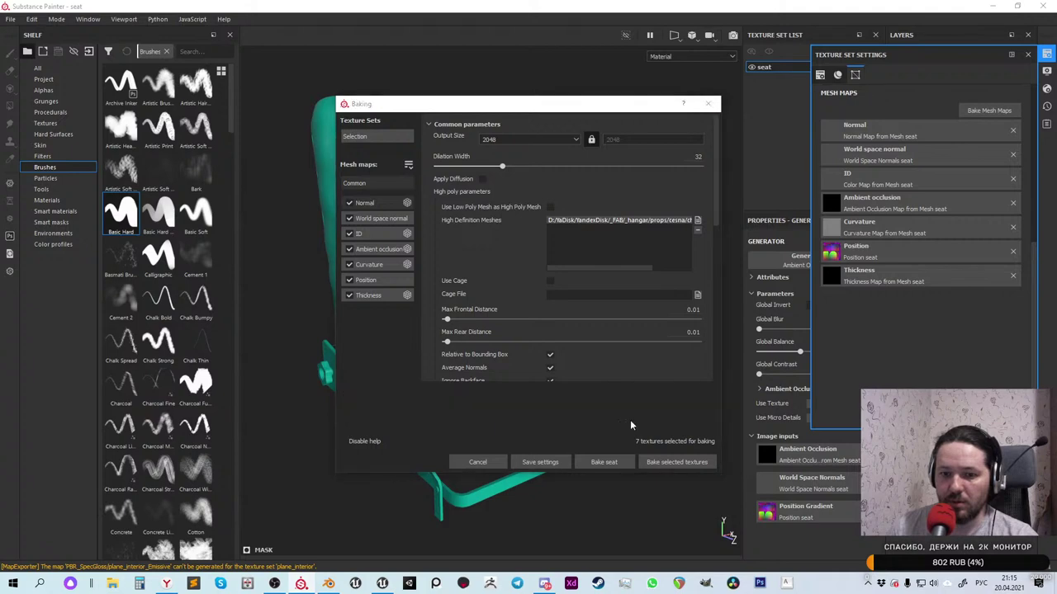
left_click(707, 103)
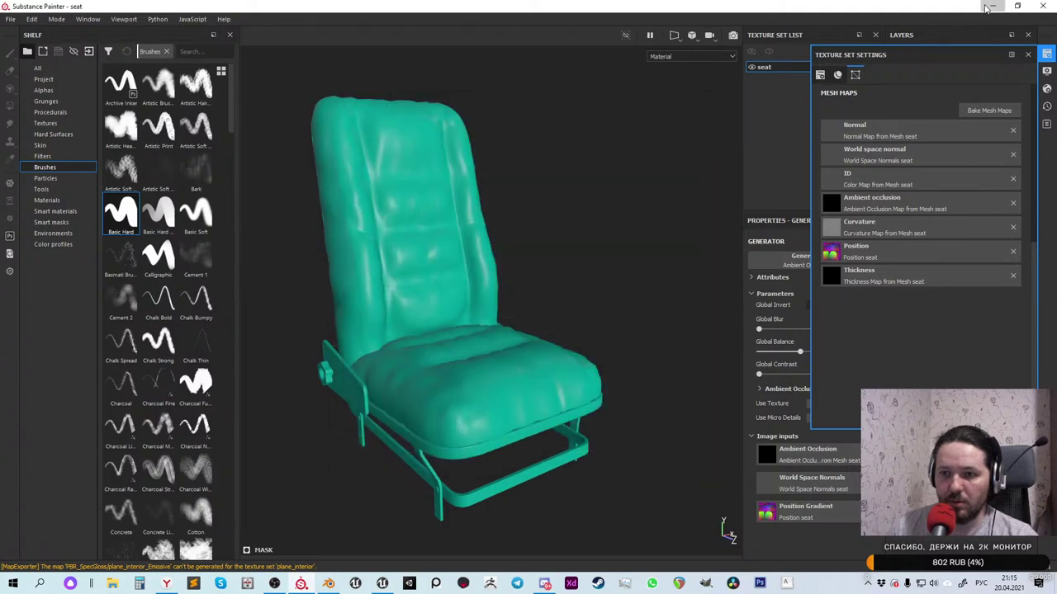
left_click(993, 6)
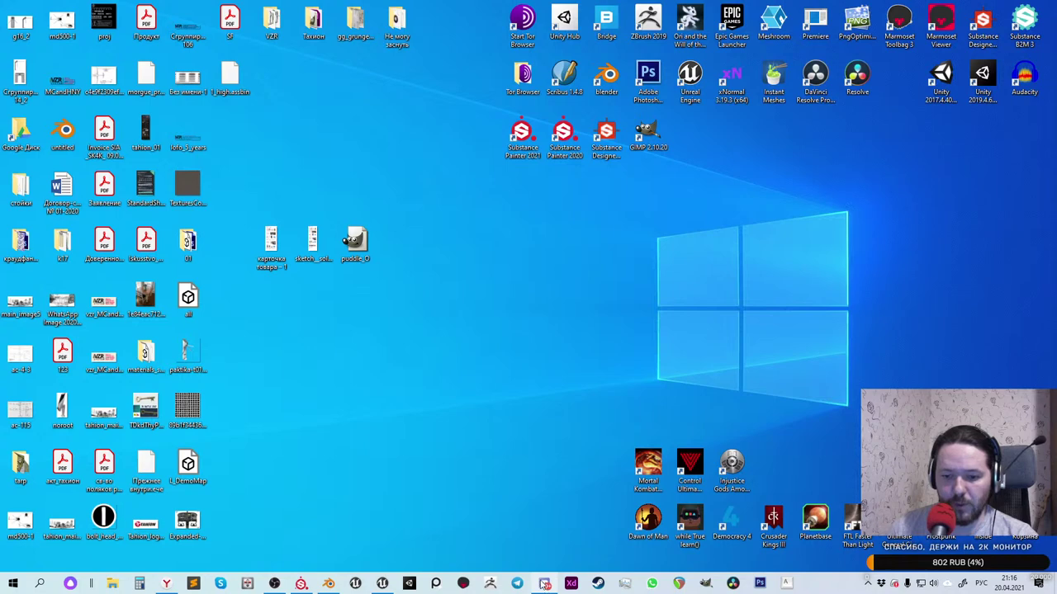
Restore the Unreal Editor with the Hangar_Final project from the taskbar
left_click(382, 583)
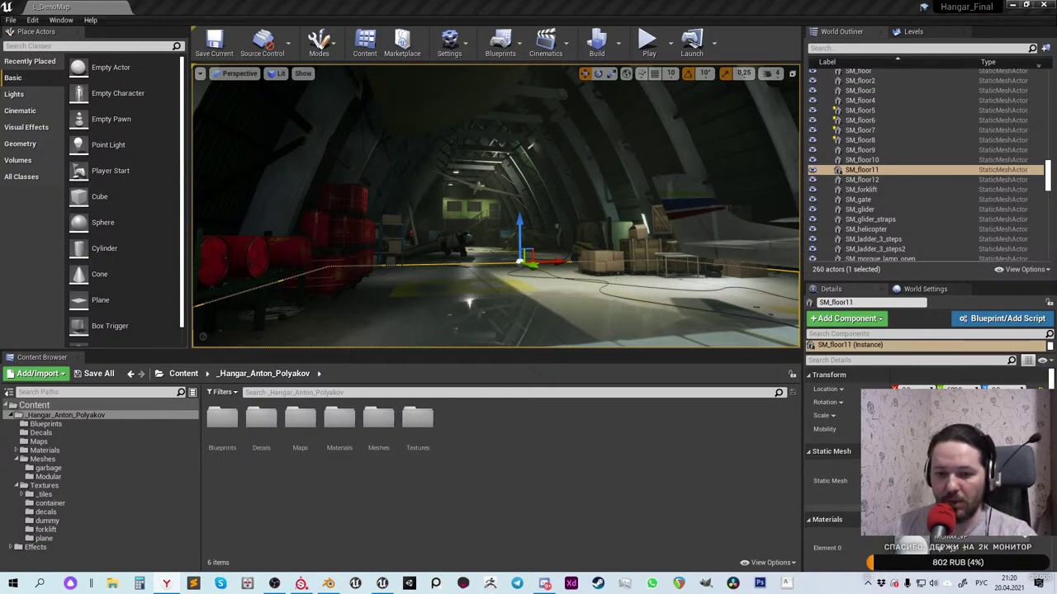
In Blender, select every object in the chair_high collection and start an FBX export with Ctrl+E
left_click(328, 584)
scroll(608, 352, "down", 3)
middle_click_drag(608, 353, 713, 318)
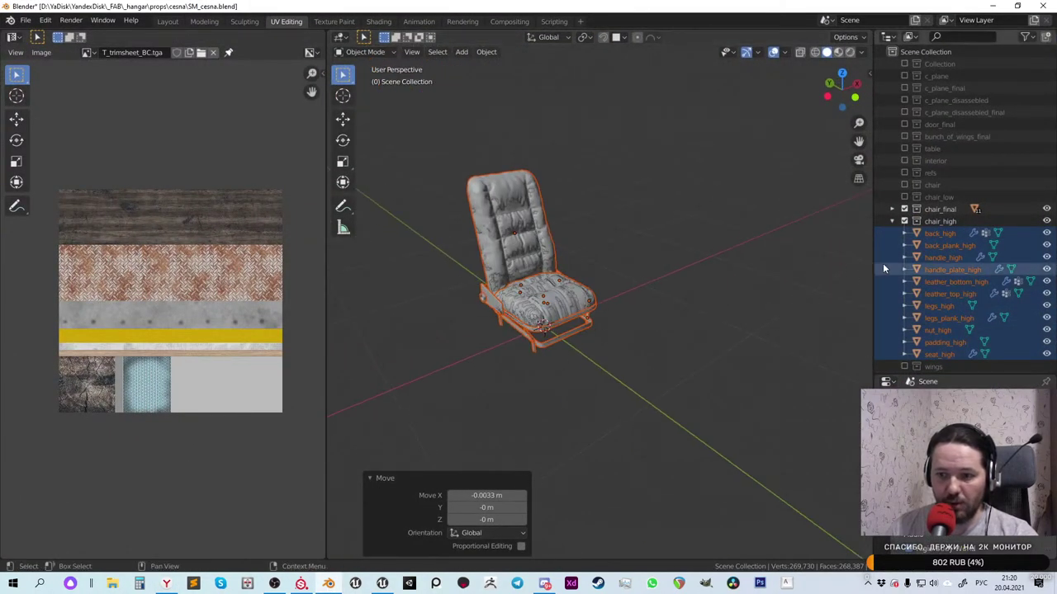
left_click(935, 221)
right_click(933, 219)
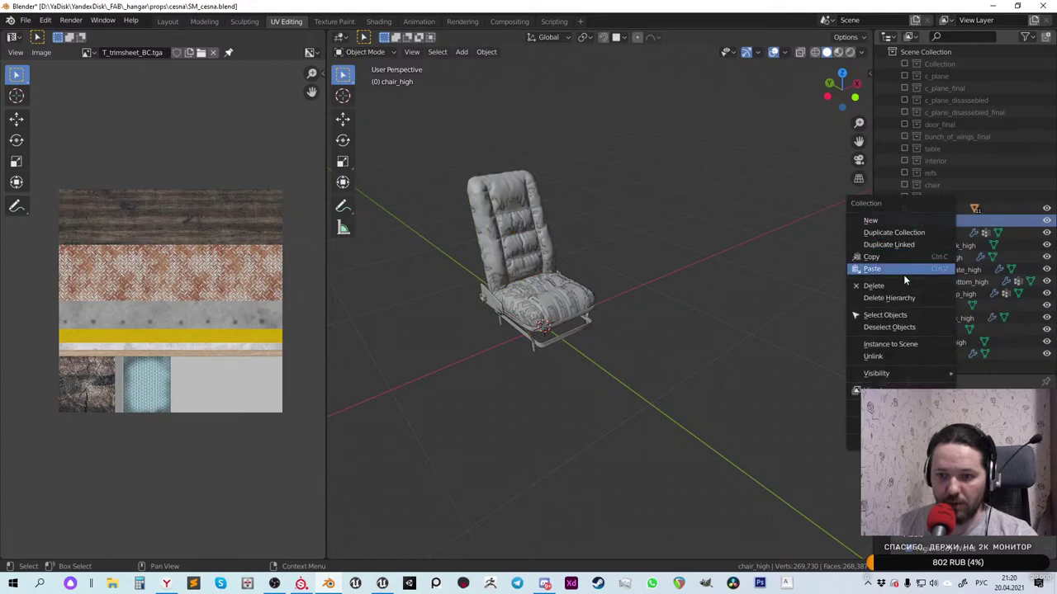
left_click(885, 315)
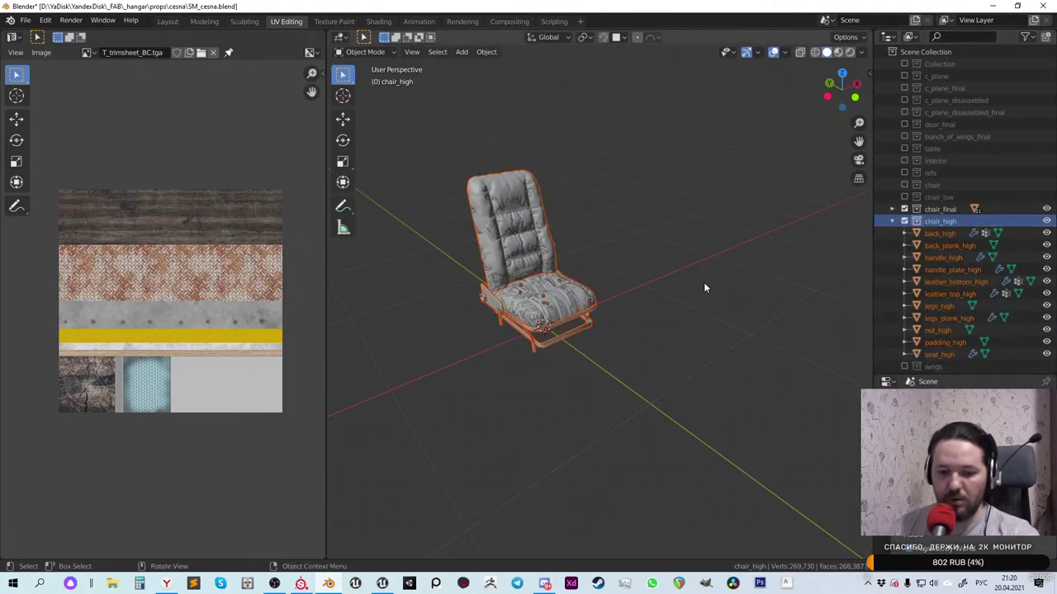
key("ctrl+e")
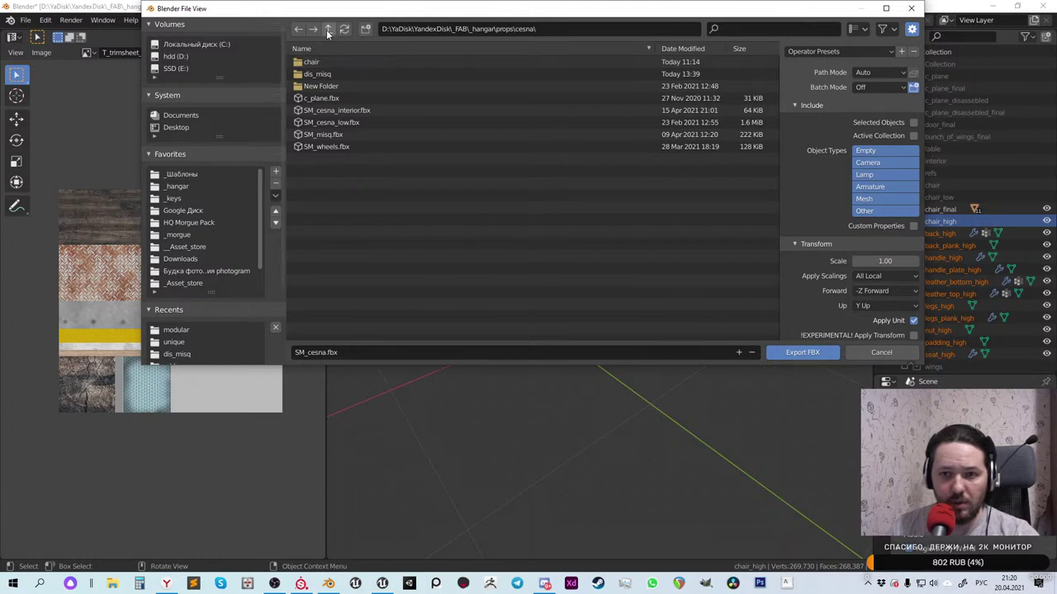
Export the high-poly chair as chair_high.fbx in props\cesna\chair, then open Substance Painter's seat bake settings
left_click(328, 31)
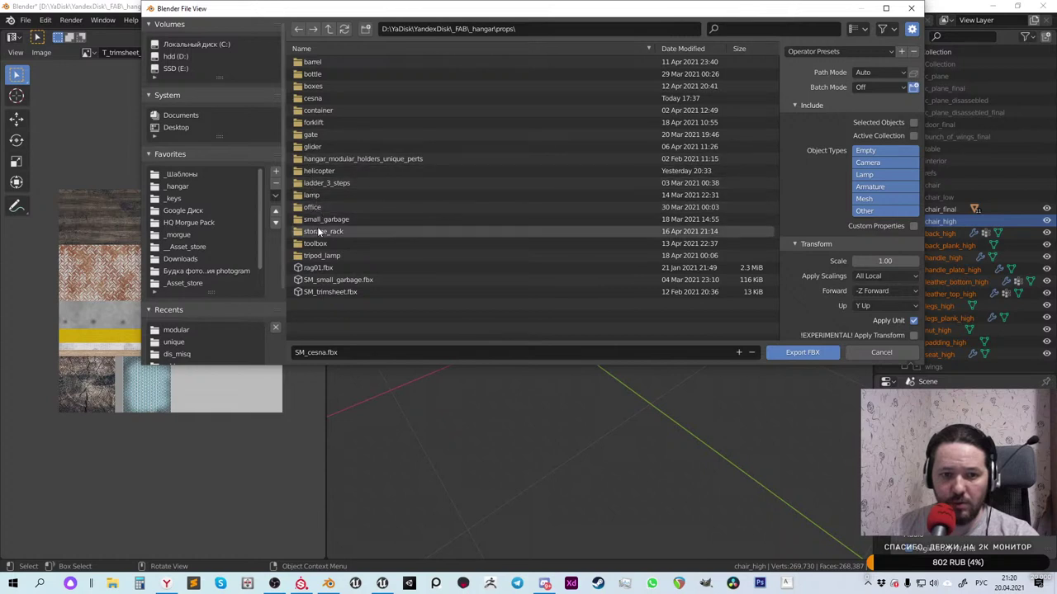
double_click(314, 98)
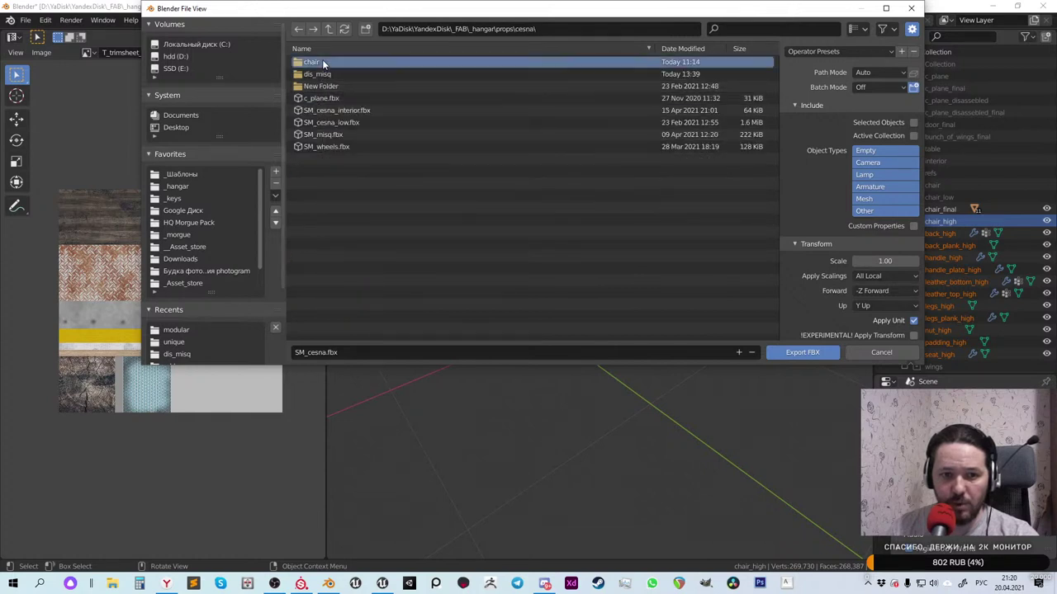
double_click(320, 62)
left_click(322, 62)
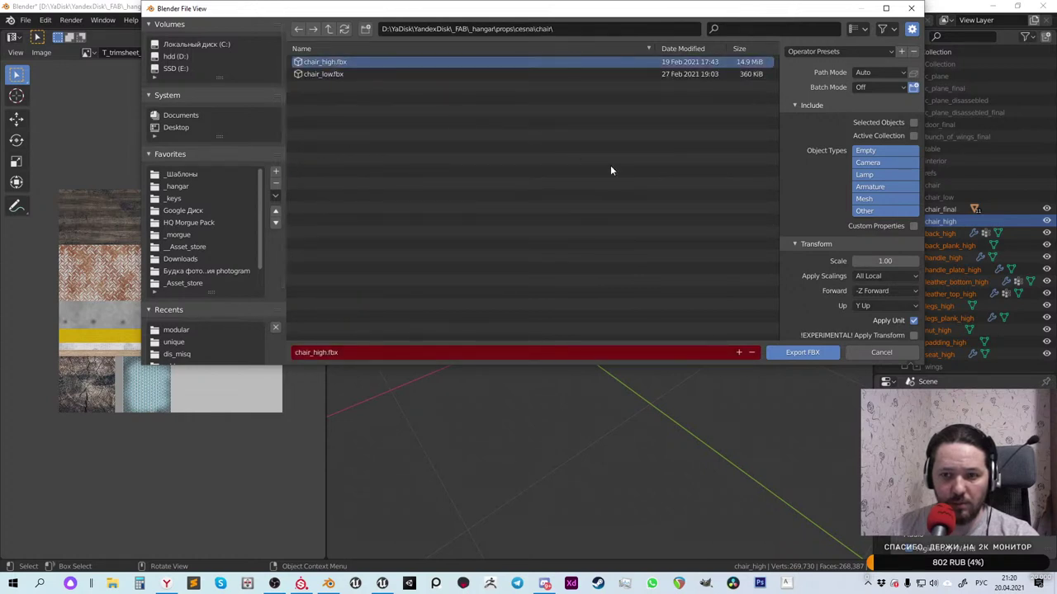
left_click(800, 353)
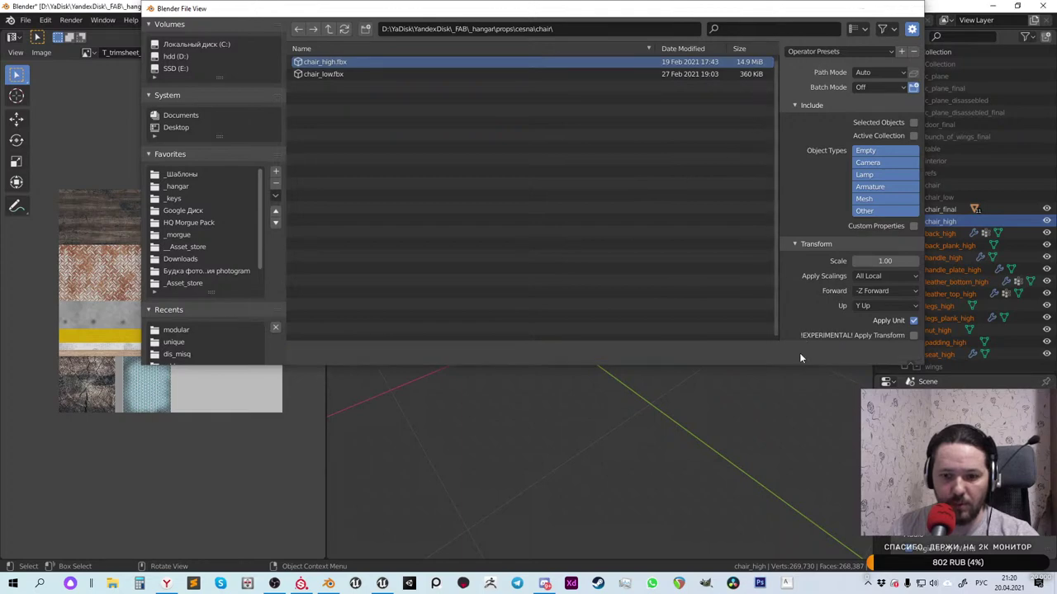
left_click(300, 583)
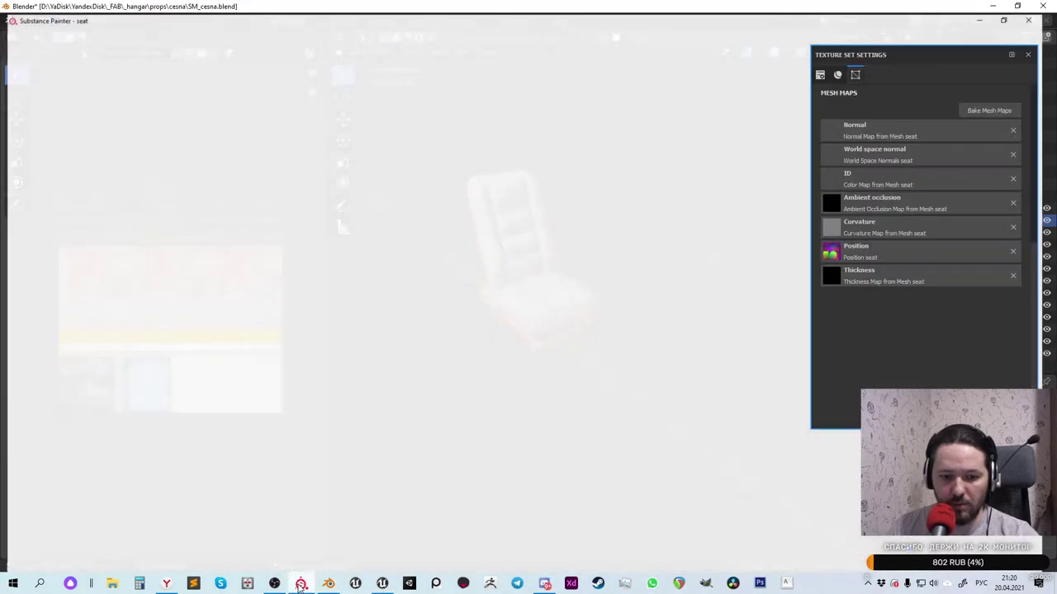
left_click(989, 110)
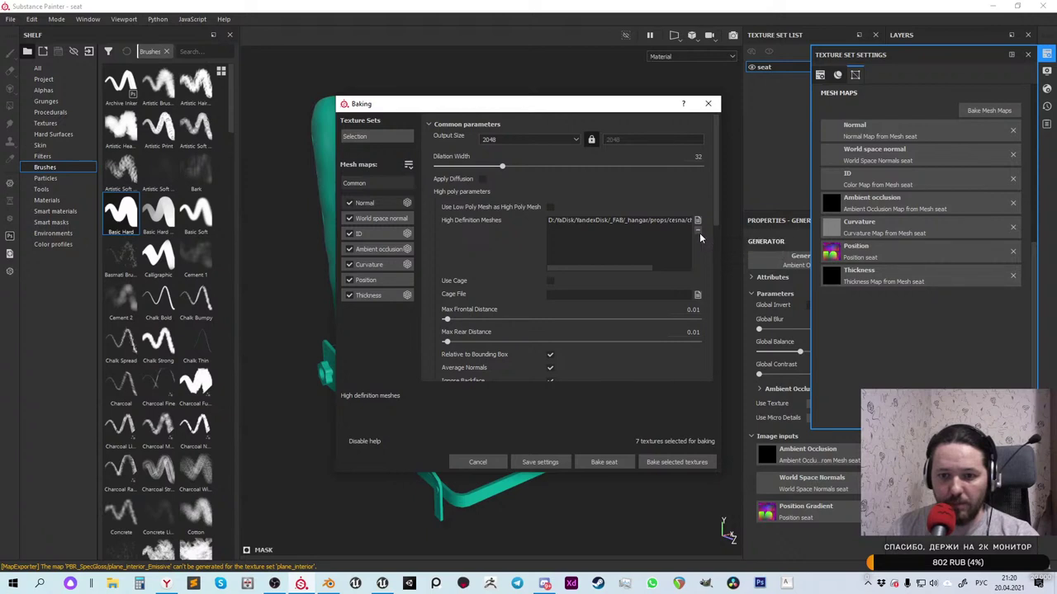
Replace the old High Definition Mesh with chair_high.fbx from the cesna\chair folder
left_click(685, 222)
left_click(698, 230)
left_click(697, 223)
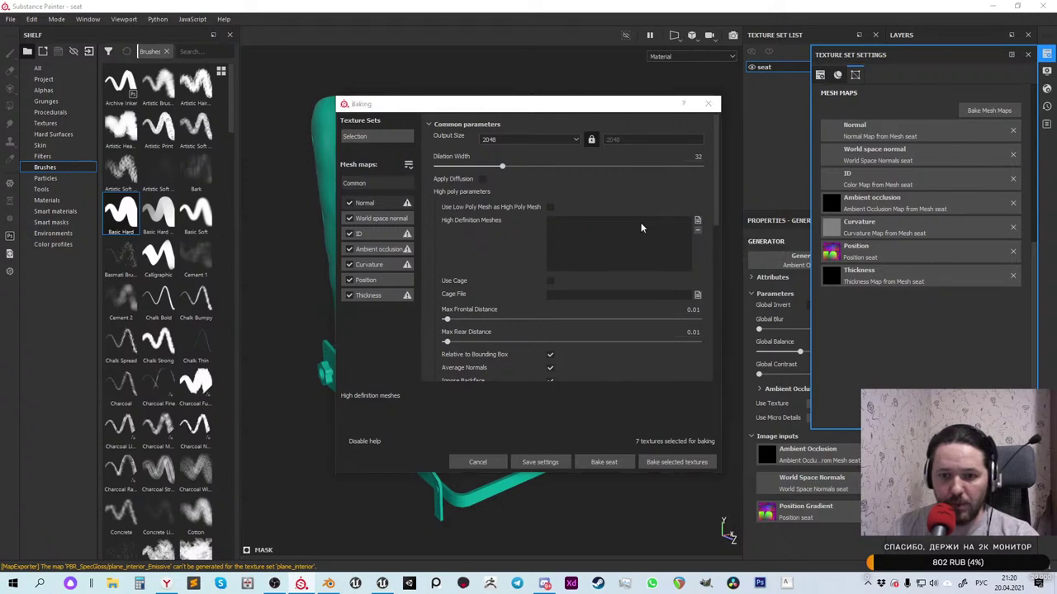
left_click(601, 140)
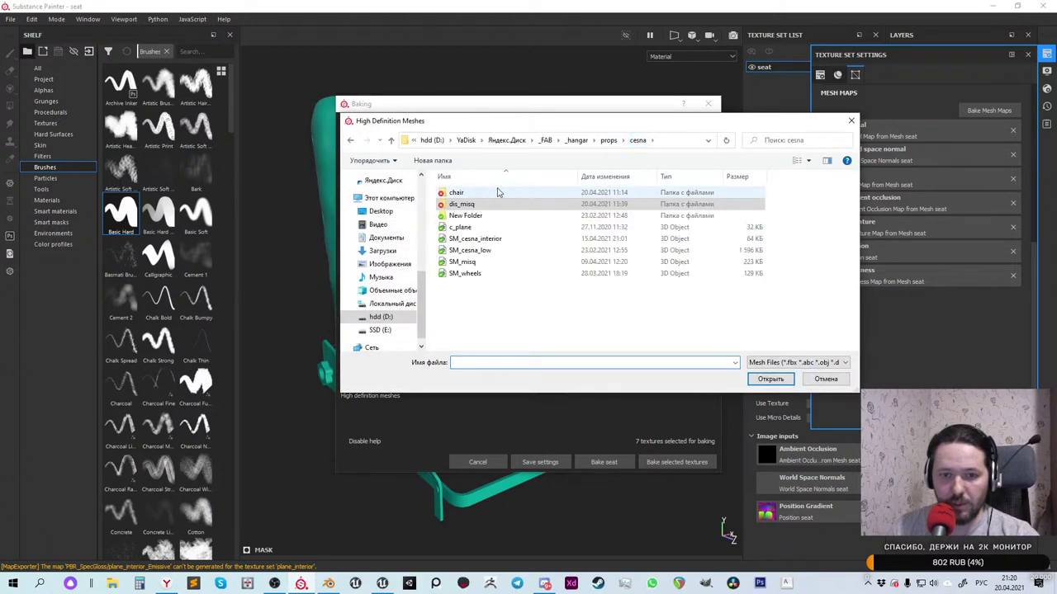
double_click(495, 192)
double_click(495, 193)
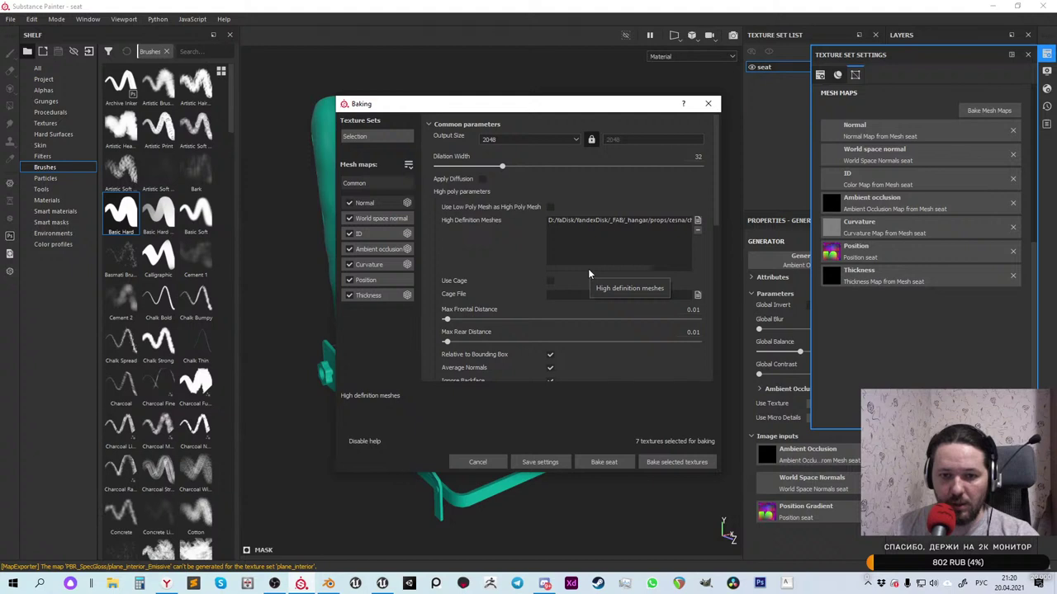
Set the ID baker's Color Source to Mesh ID / Polygroup
left_click(385, 233)
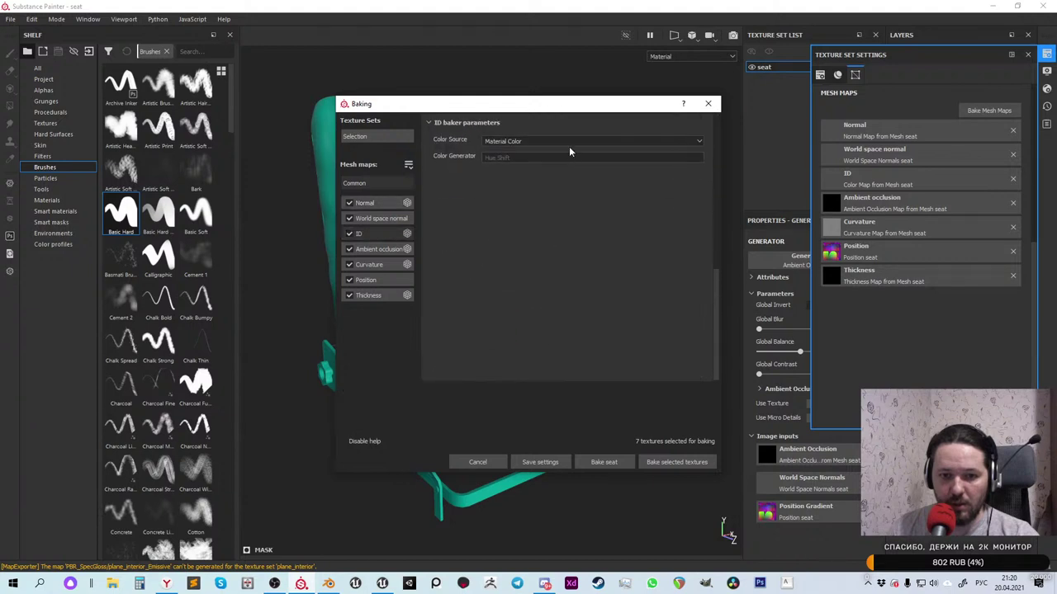
left_click(569, 142)
left_click(552, 175)
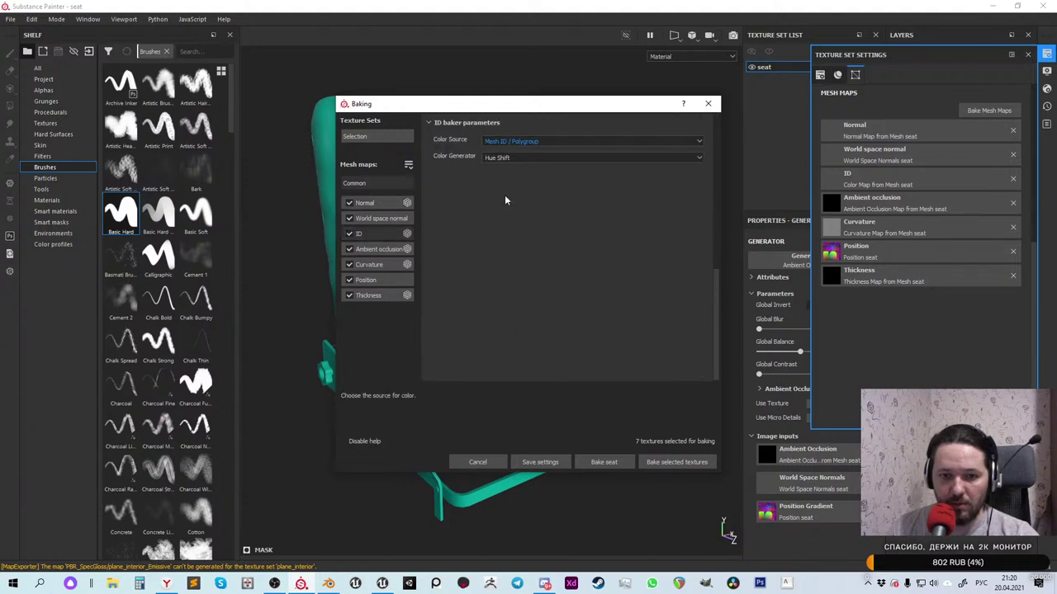
Review the World space normal, ID, AO, Curvature, Position and Thickness settings, then bake all seven maps
left_click(381, 218)
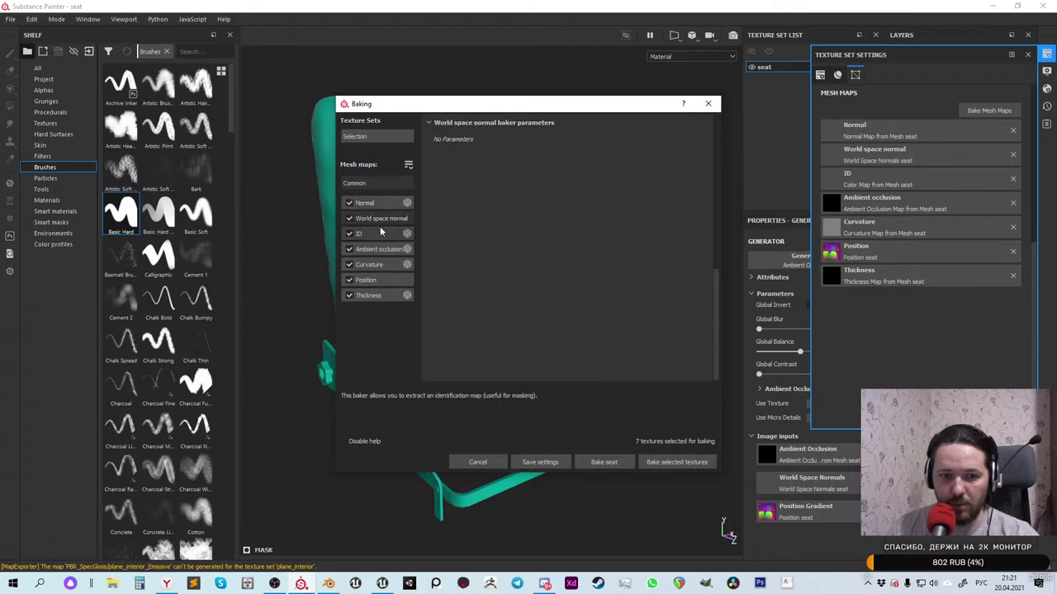
left_click(381, 234)
left_click(381, 249)
left_click(382, 264)
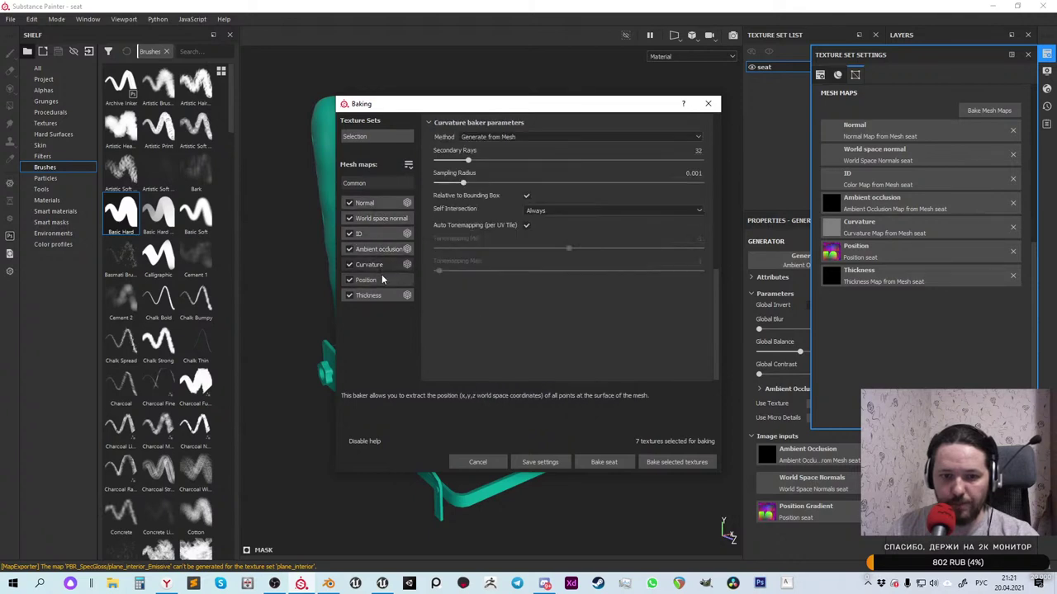
left_click(381, 280)
left_click(376, 295)
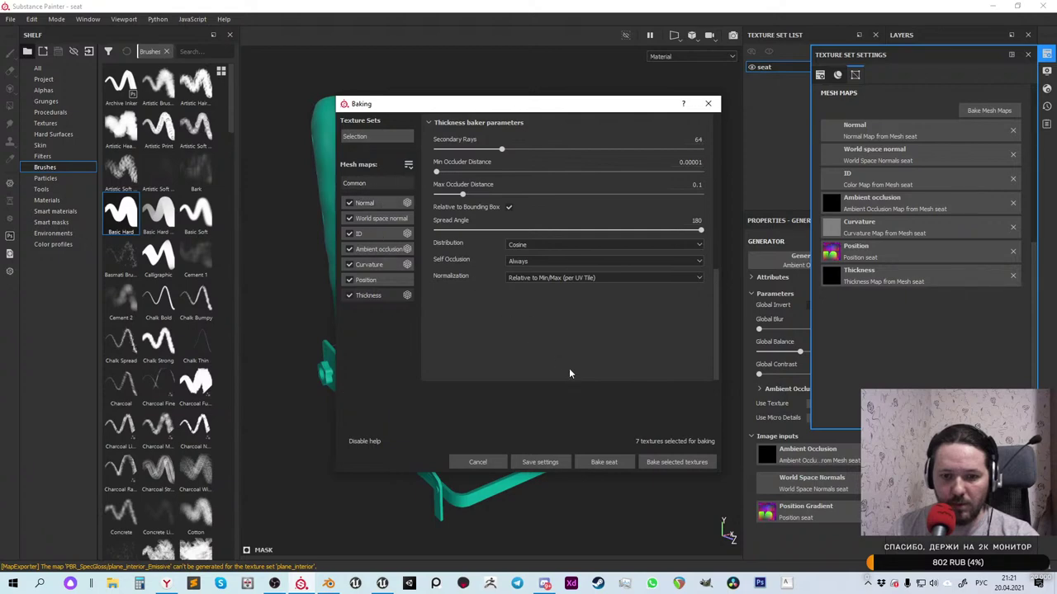
left_click(604, 462)
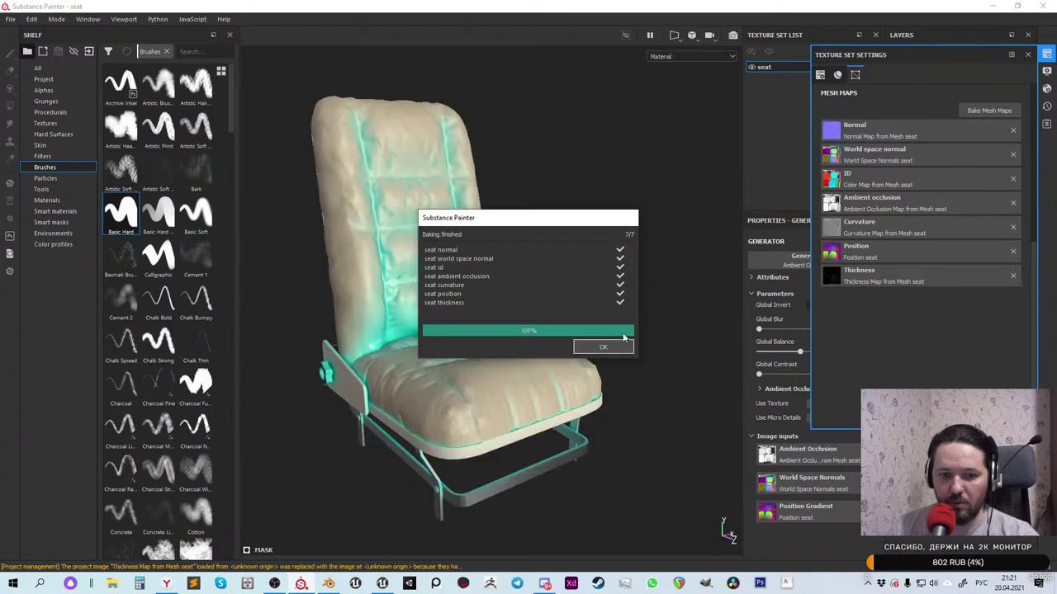
Close the bake report, inspect the rebaked chair, and raise the AO generator's Global Balance to 0.51
left_click(603, 348)
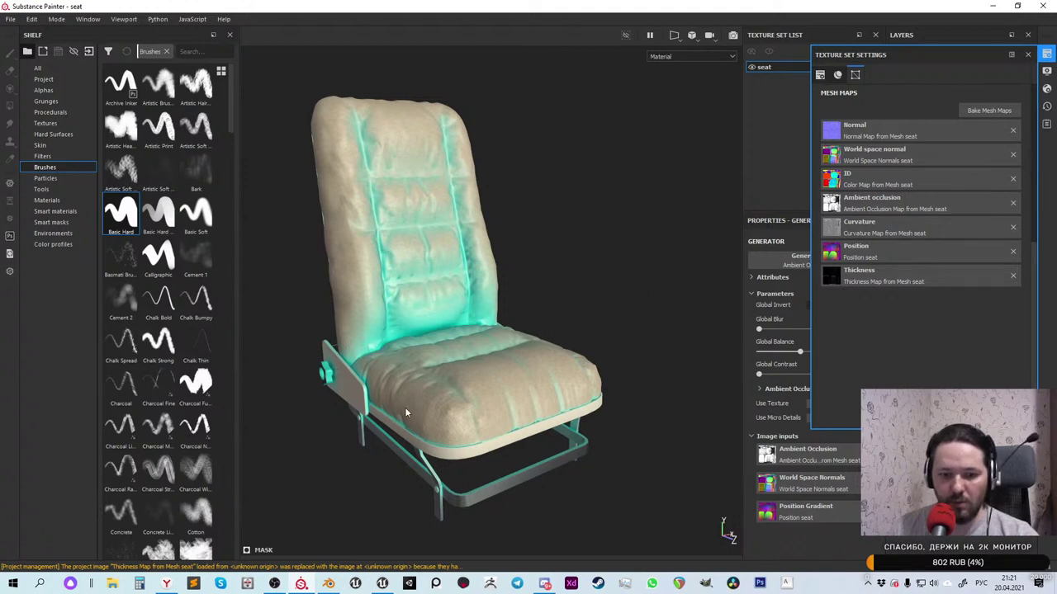
scroll(459, 403, "up", 5)
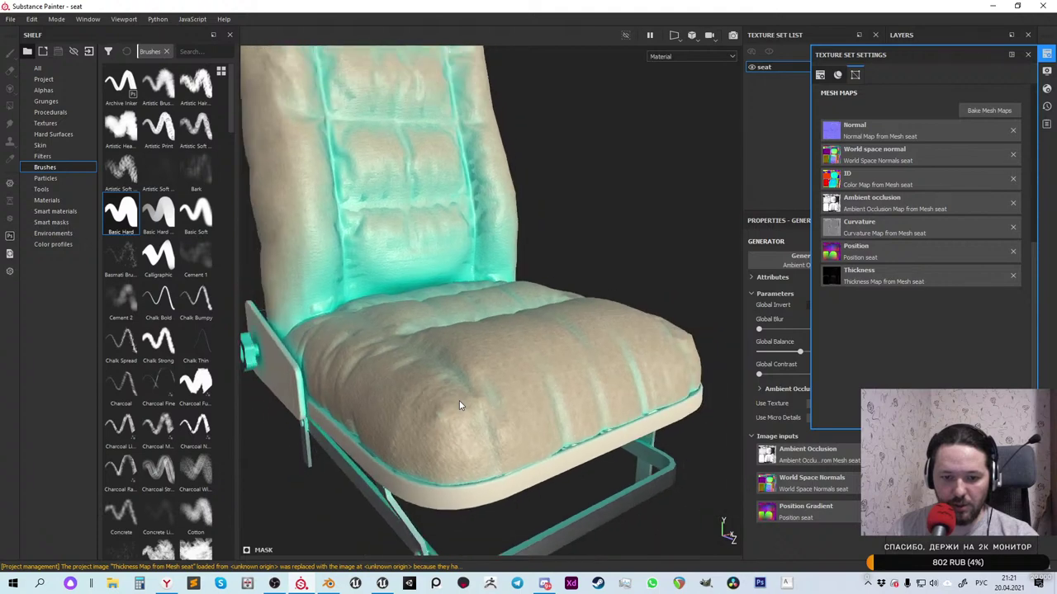
scroll(459, 404, "down", 5)
left_click_drag(430, 371, 356, 318, "alt")
left_click(1045, 57)
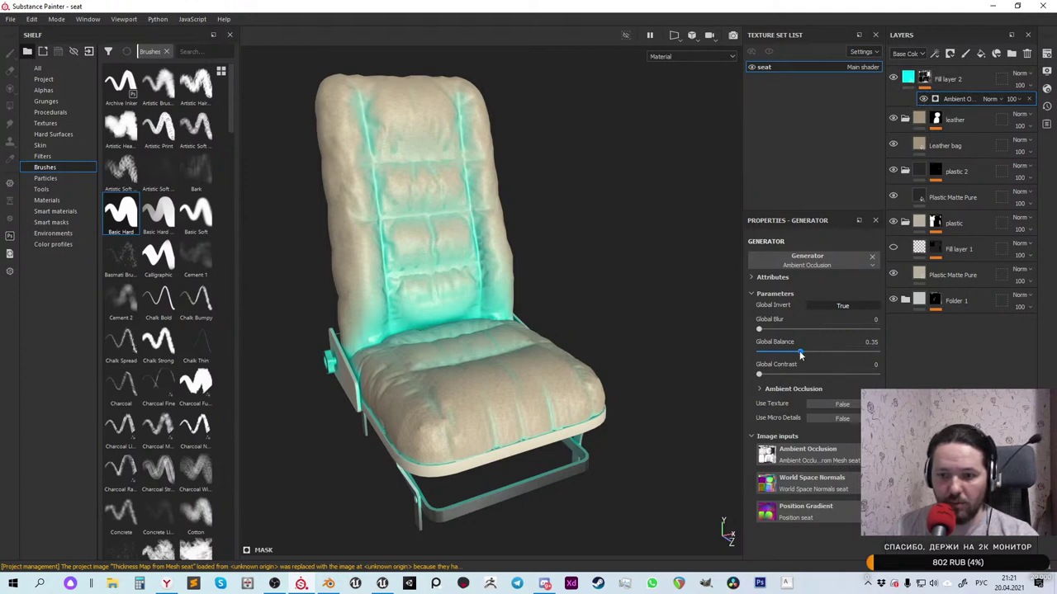
mouse_move(799, 355)
left_mouse_down()
mouse_move(844, 353)
mouse_move(813, 353)
left_mouse_up()
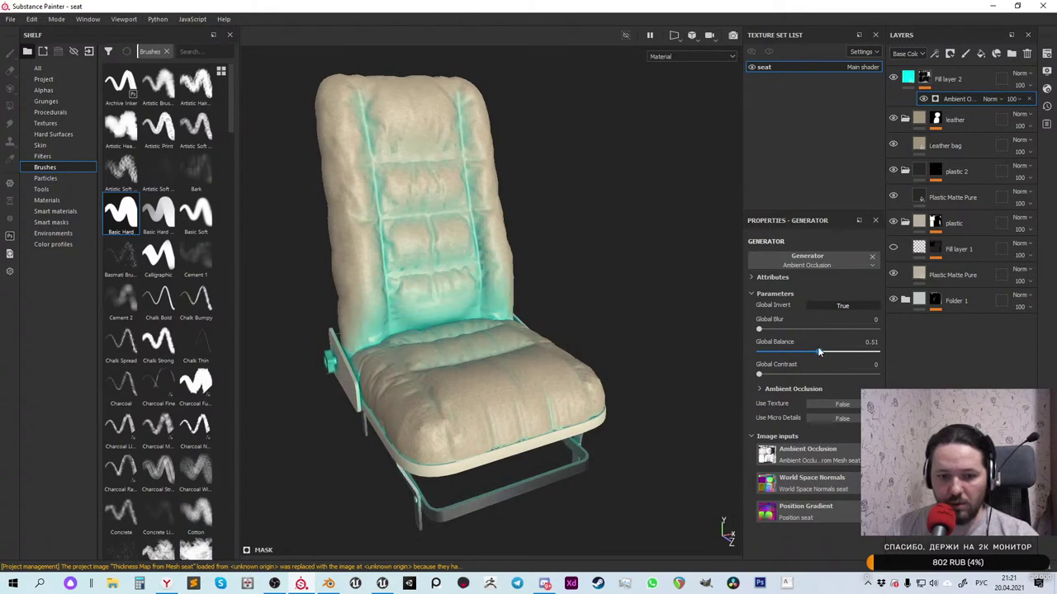
Change Fill layer 2's base colour from cyan to a lighter beige sampled from the seat
left_click(908, 79)
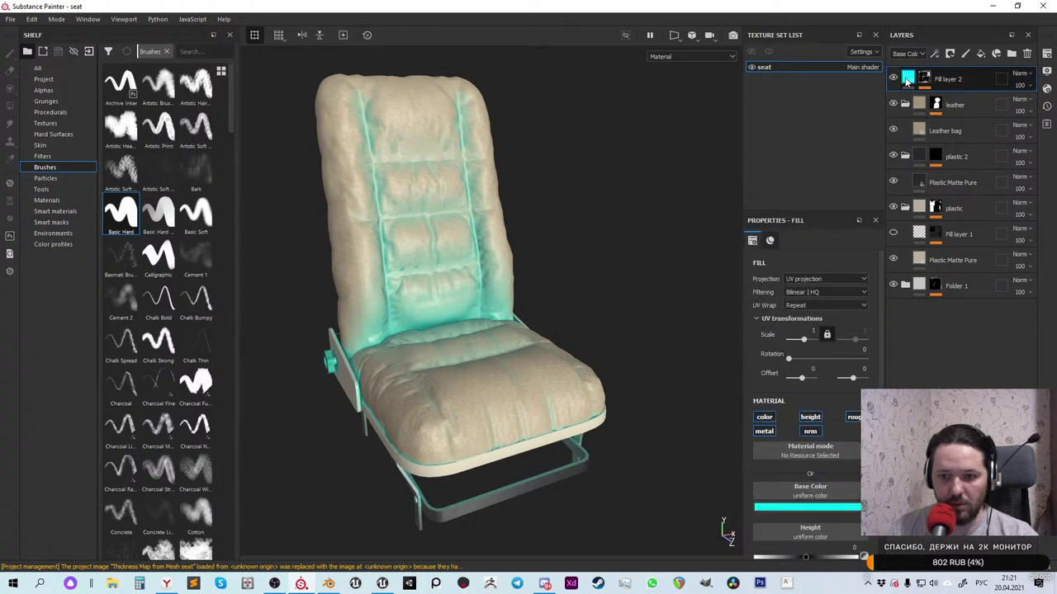
left_click(852, 506)
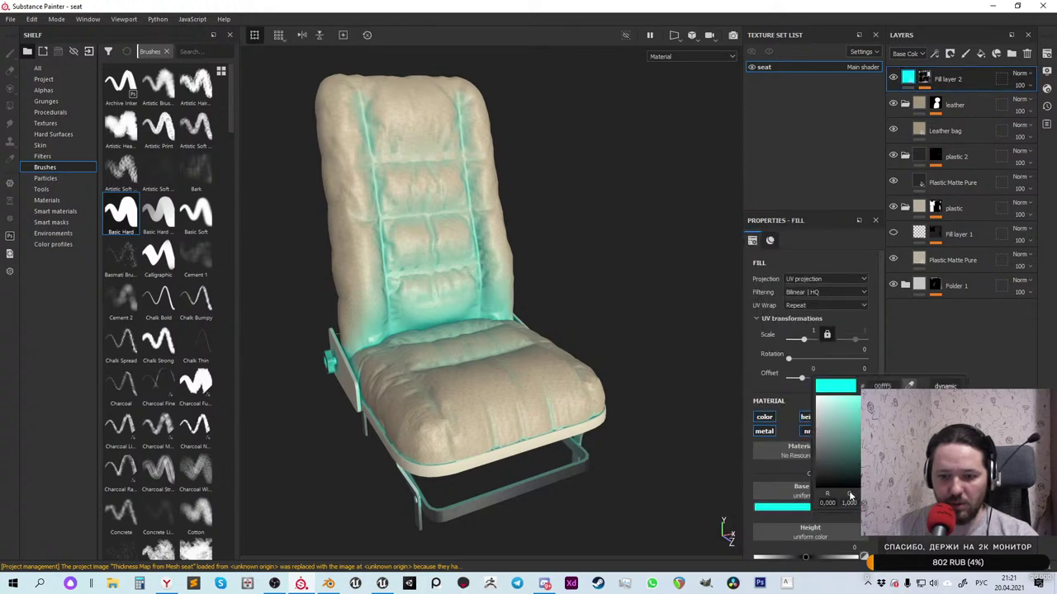
left_click(910, 385)
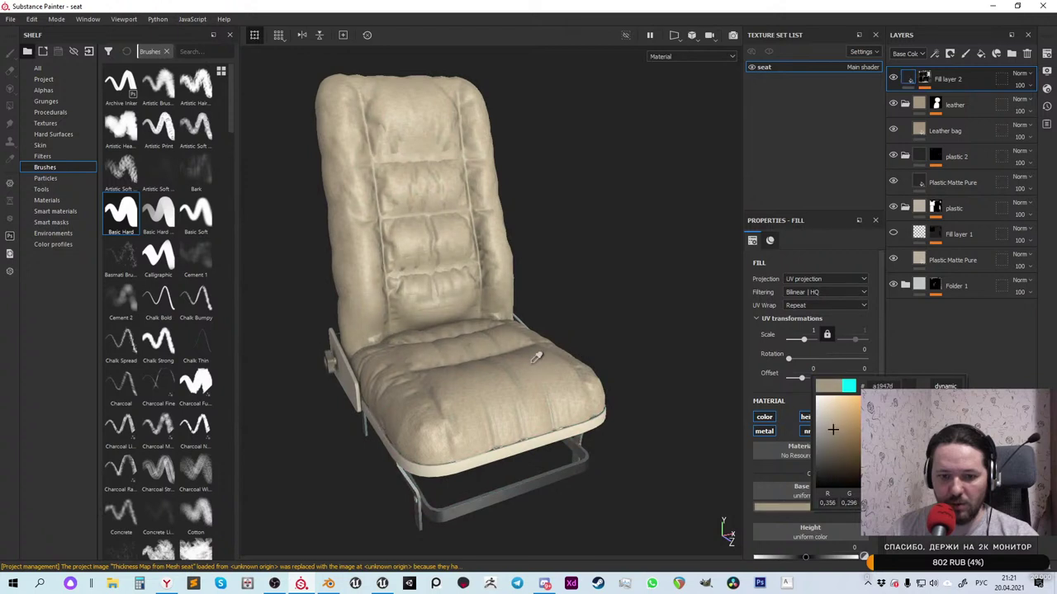
left_click(536, 354)
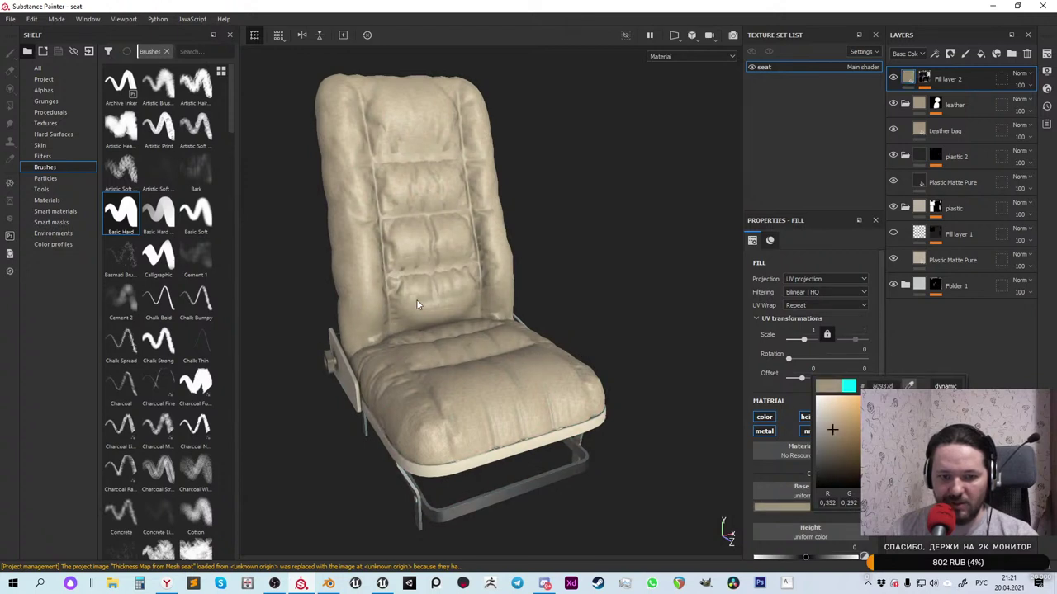
right_click(444, 311)
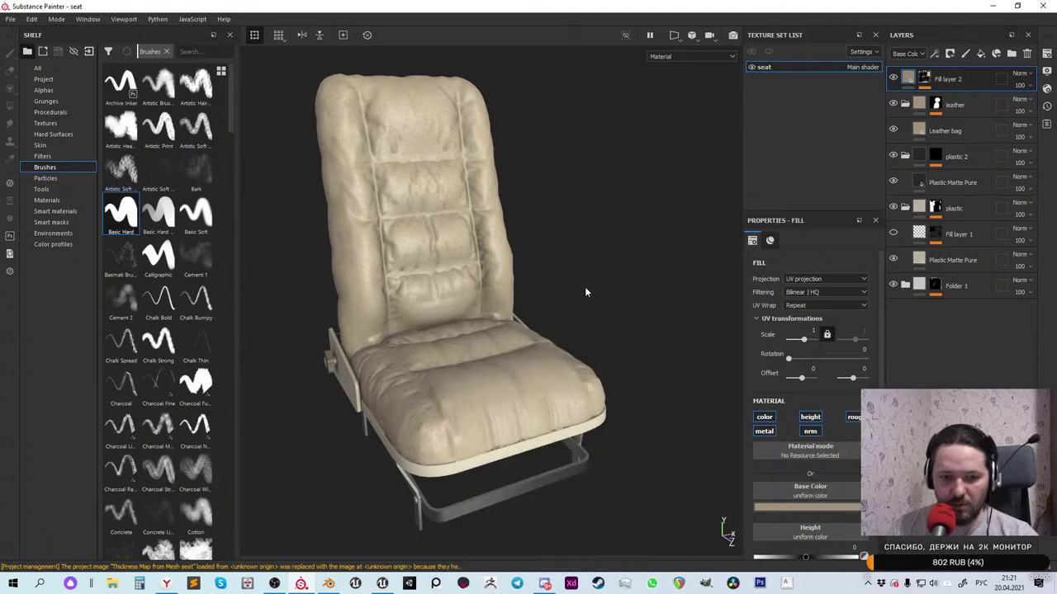
Zoom in on the seat back's seam artifacts and toggle Fill layer 2's visibility
scroll(431, 281, "down", 3)
scroll(431, 280, "up", 10)
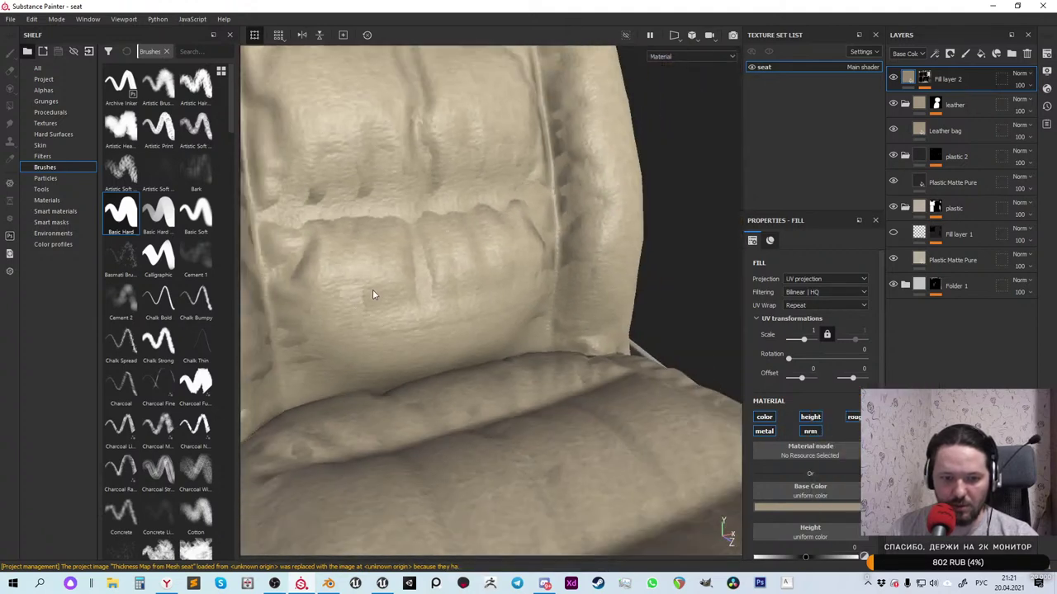
scroll(492, 241, "down", 5)
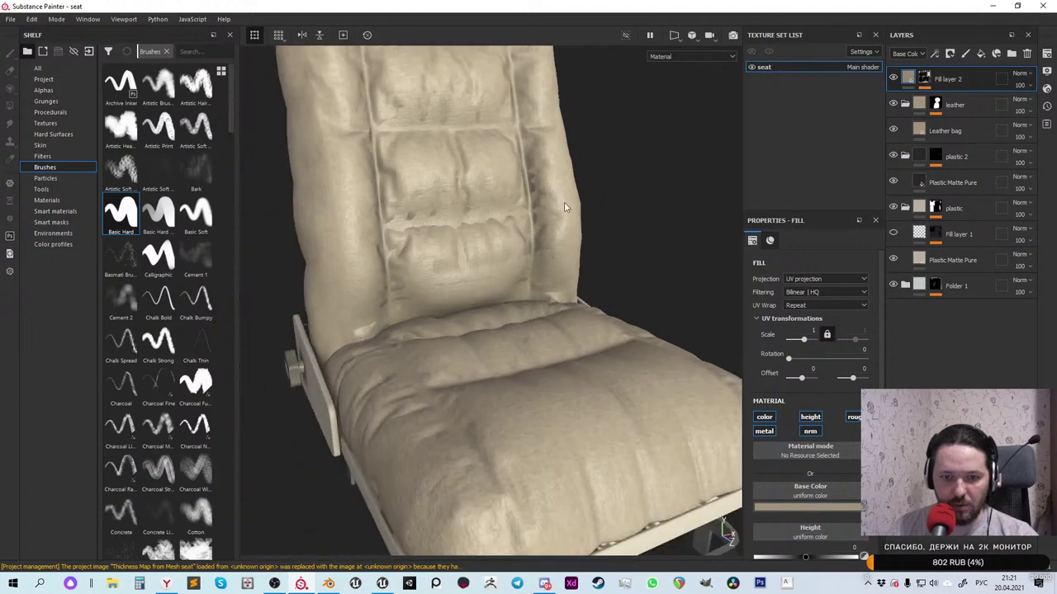
scroll(539, 239, "up", 8)
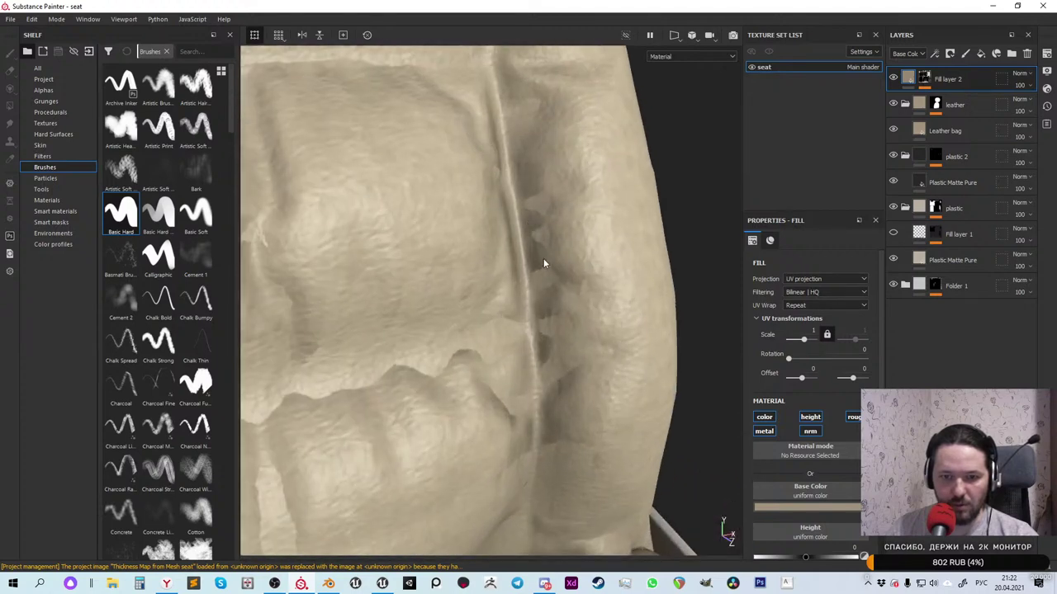
left_click(892, 79)
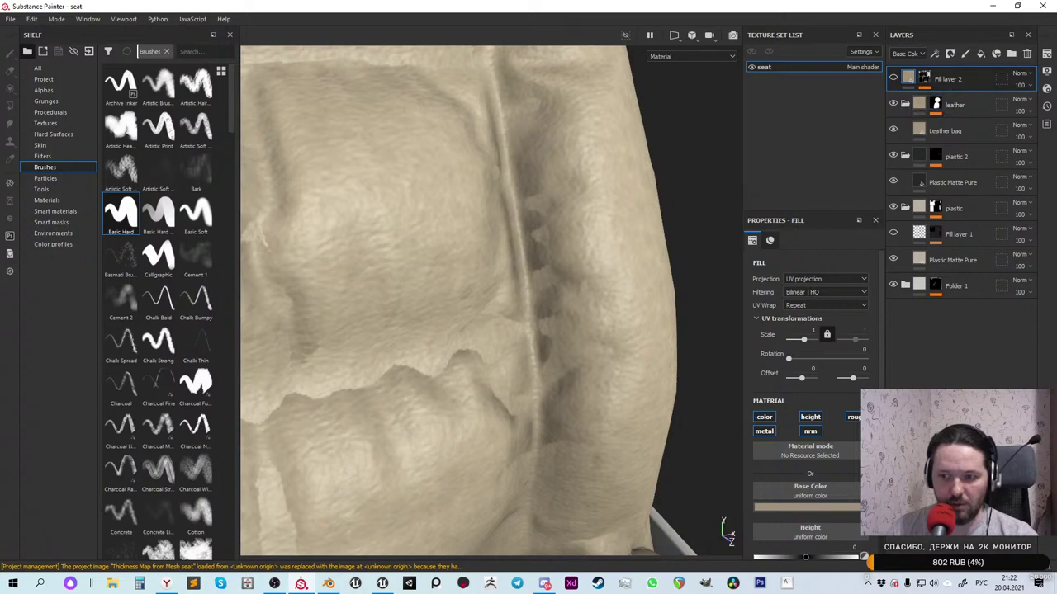
Remove the current Normal mesh map in Texture Set Settings
left_click(1047, 54)
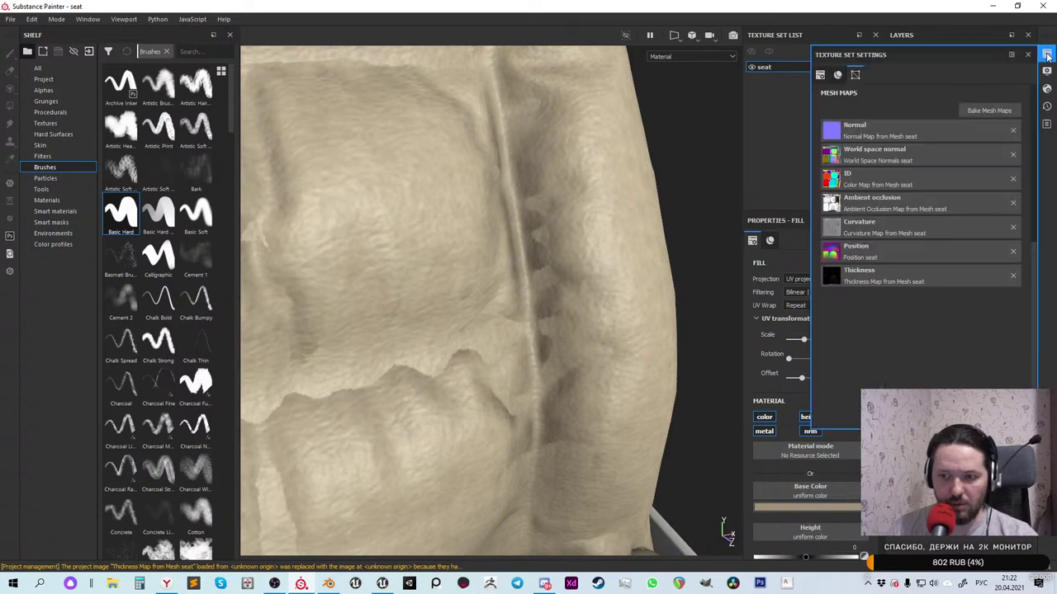
left_click(1012, 130)
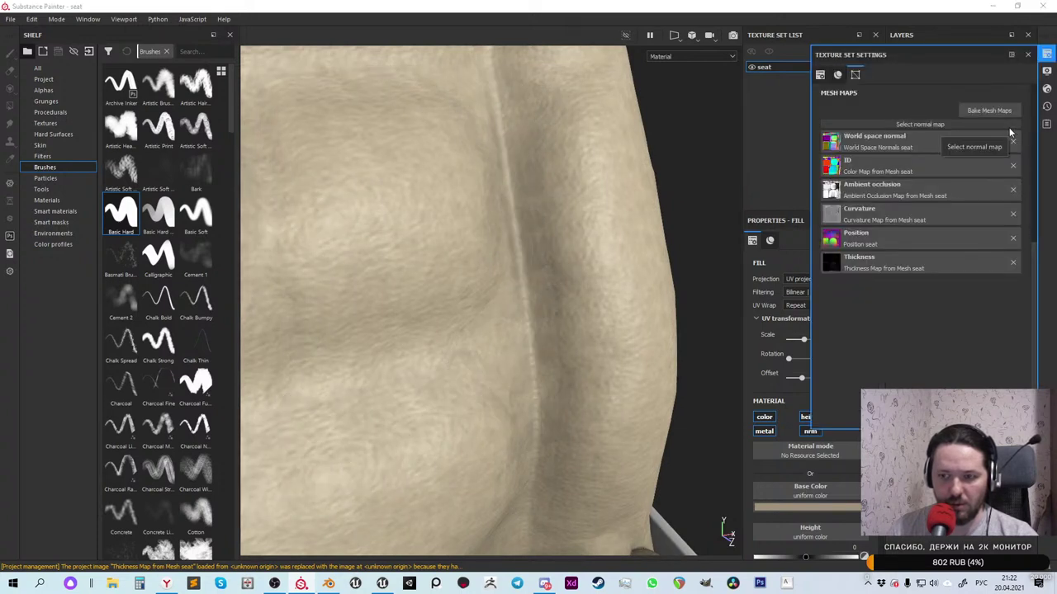
scroll(539, 205, "down", 5)
scroll(541, 317, "down", 3)
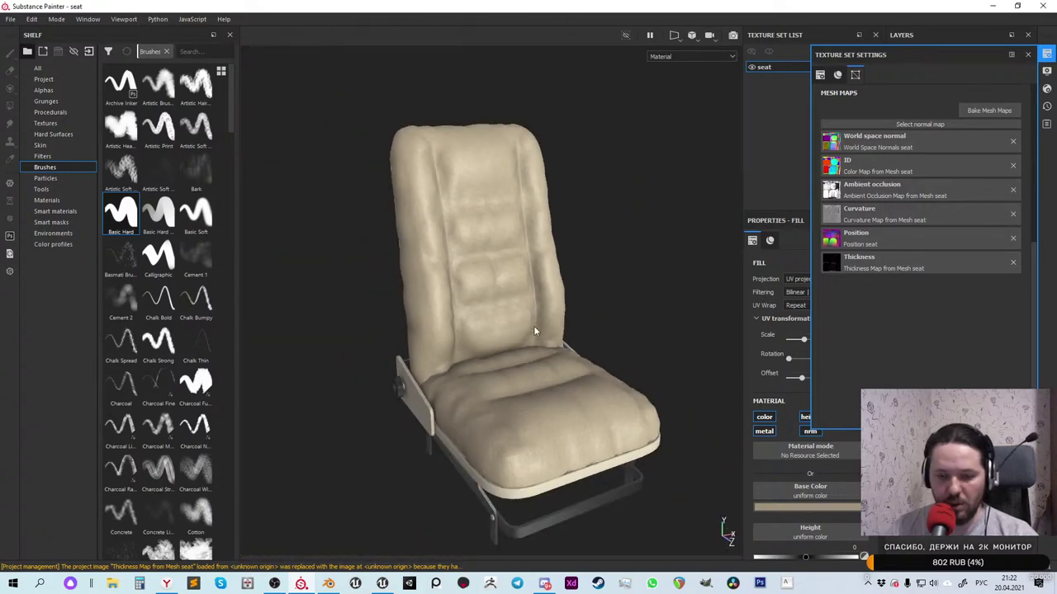
Set the Normal baker's Max Frontal Distance to 0.026, bake all seven seat maps, and close the report
left_click(989, 110)
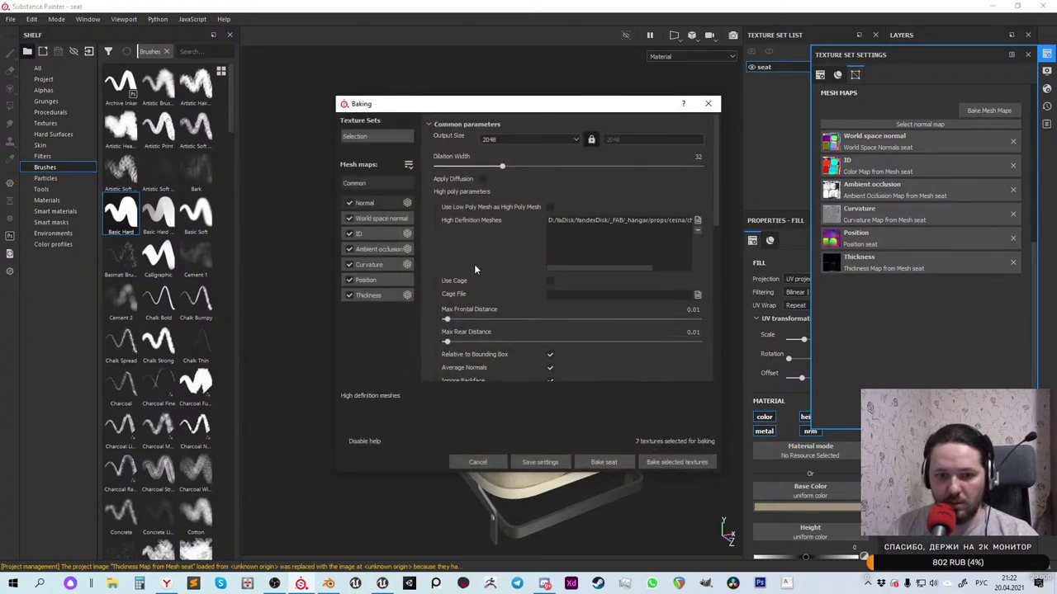
left_click(379, 203)
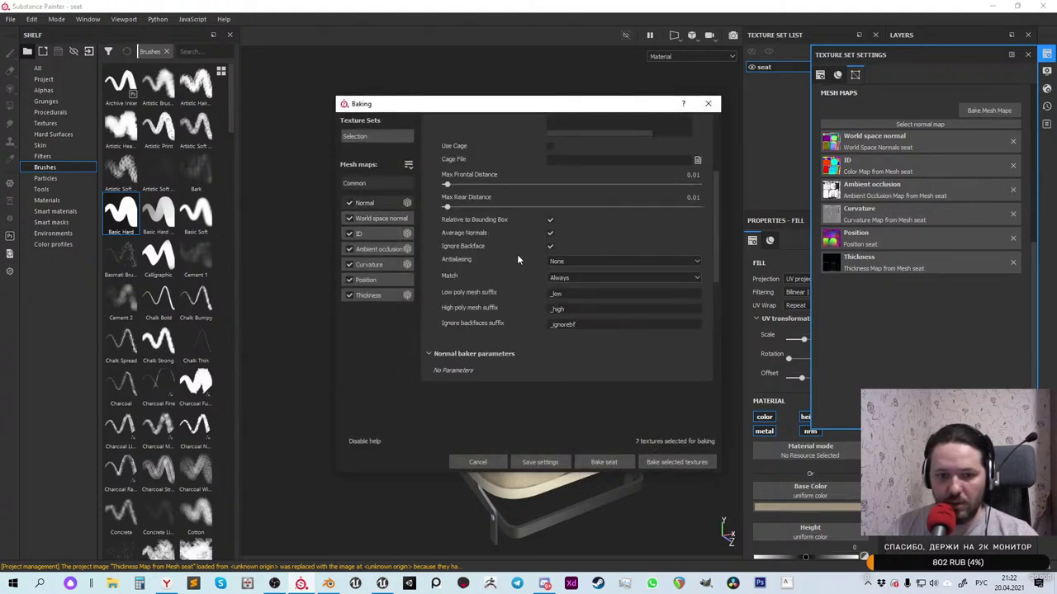
scroll(517, 261, "up", 3)
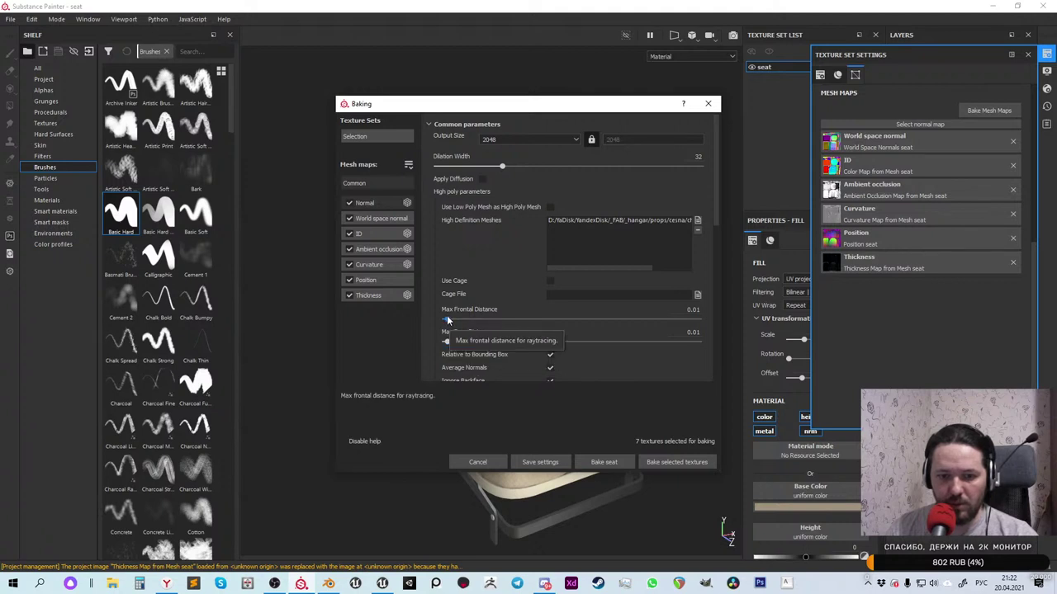
left_click_drag(448, 319, 452, 319)
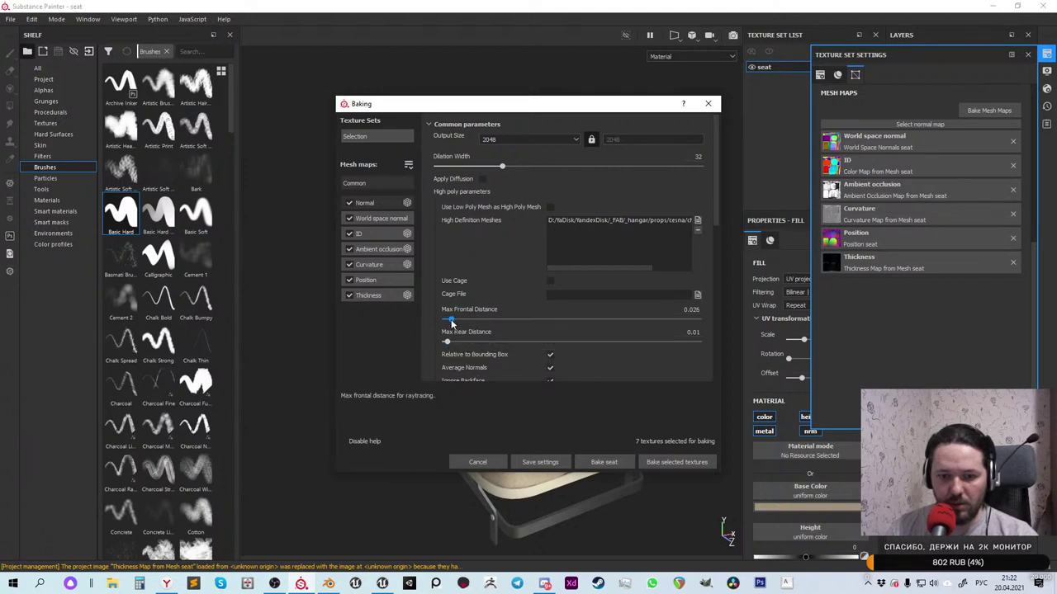
left_click(603, 462)
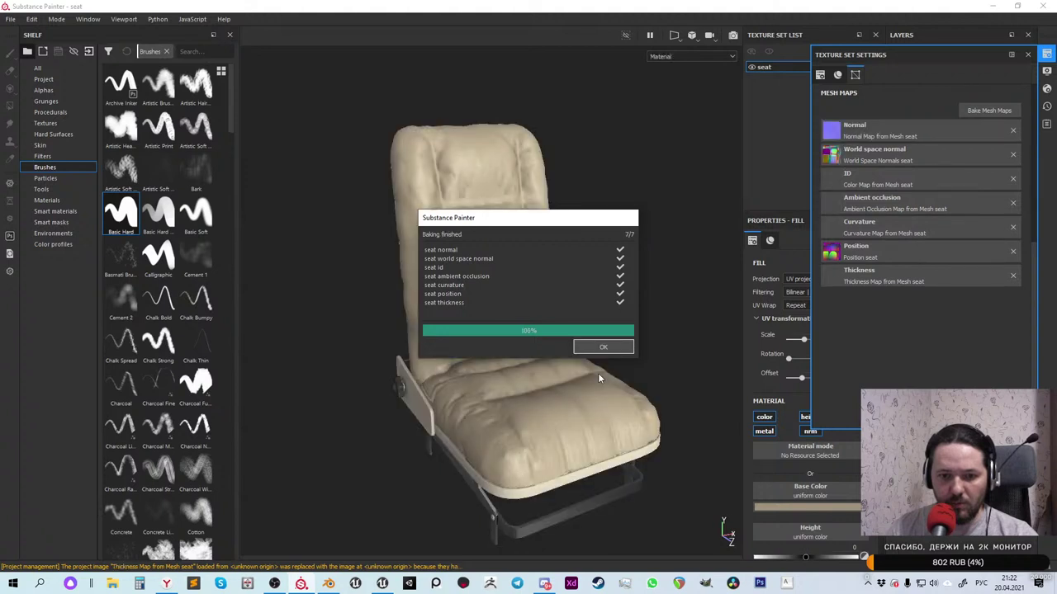
left_click(599, 348)
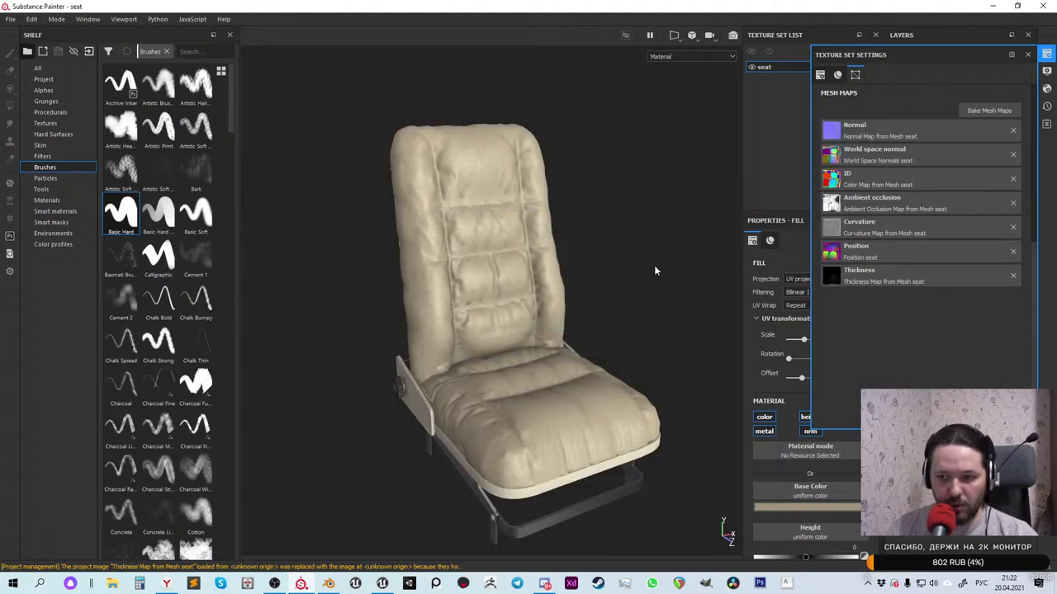
In Bake Mesh Maps, unselect all maps and enable only Normal
left_click(989, 110)
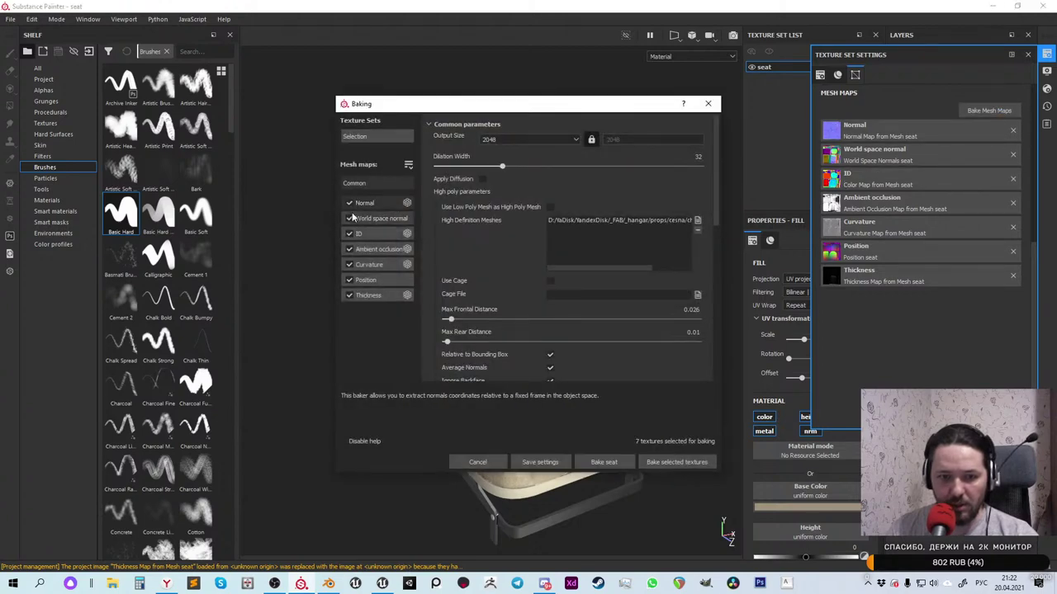
left_click(408, 165)
left_click(406, 203)
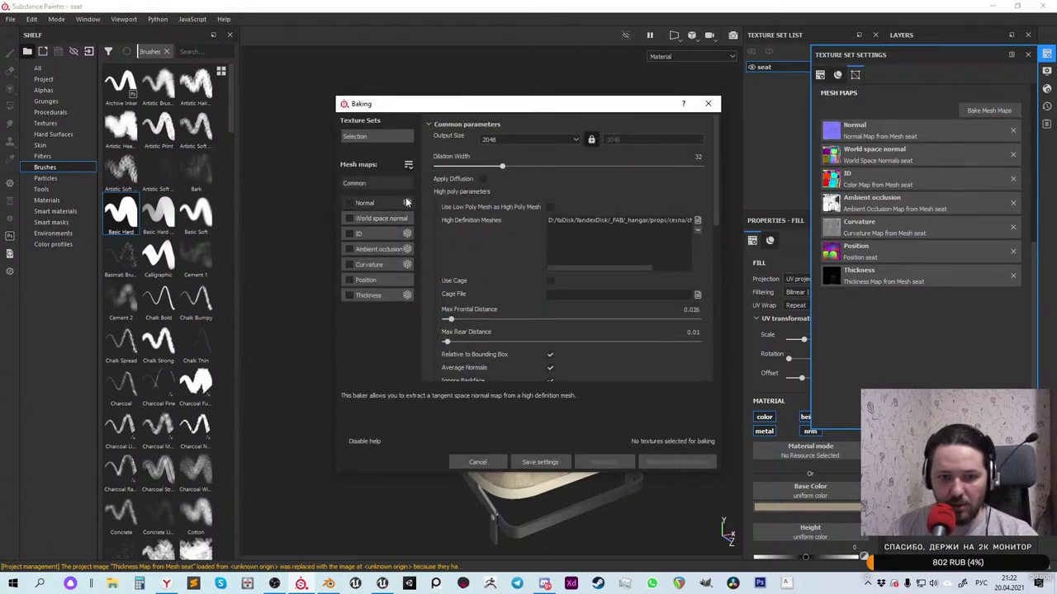
left_click(348, 202)
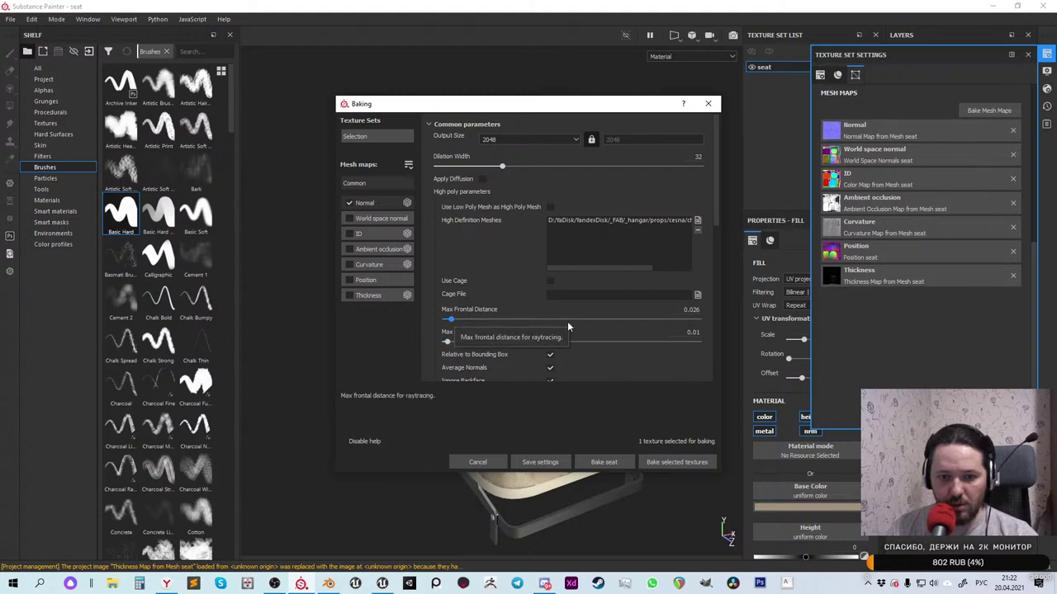
Set Match to By Mesh Name and Antialiasing to Subsampling 8x8
scroll(568, 326, "down", 3)
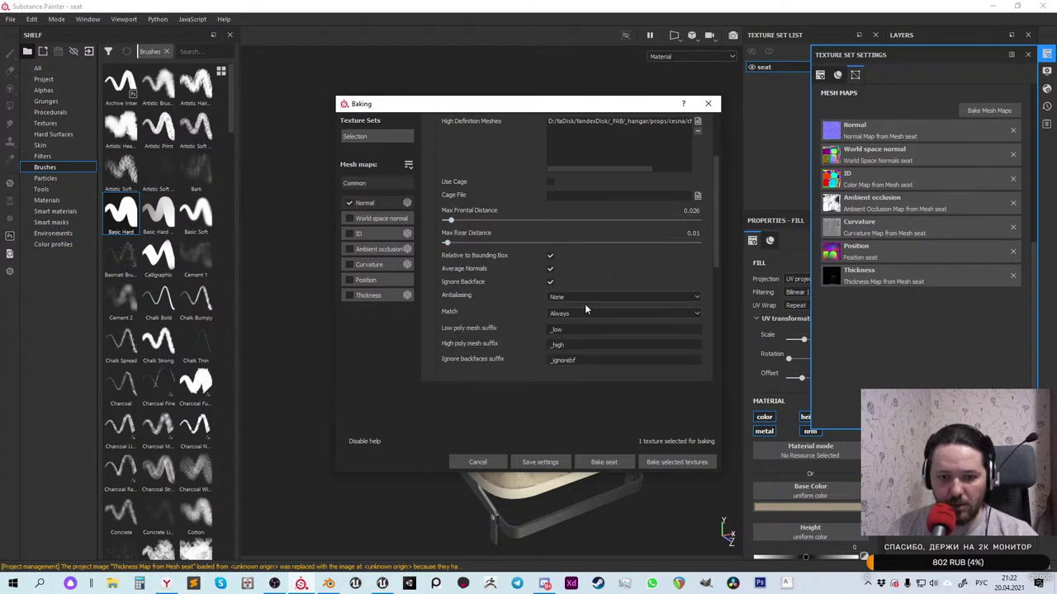
left_click(586, 314)
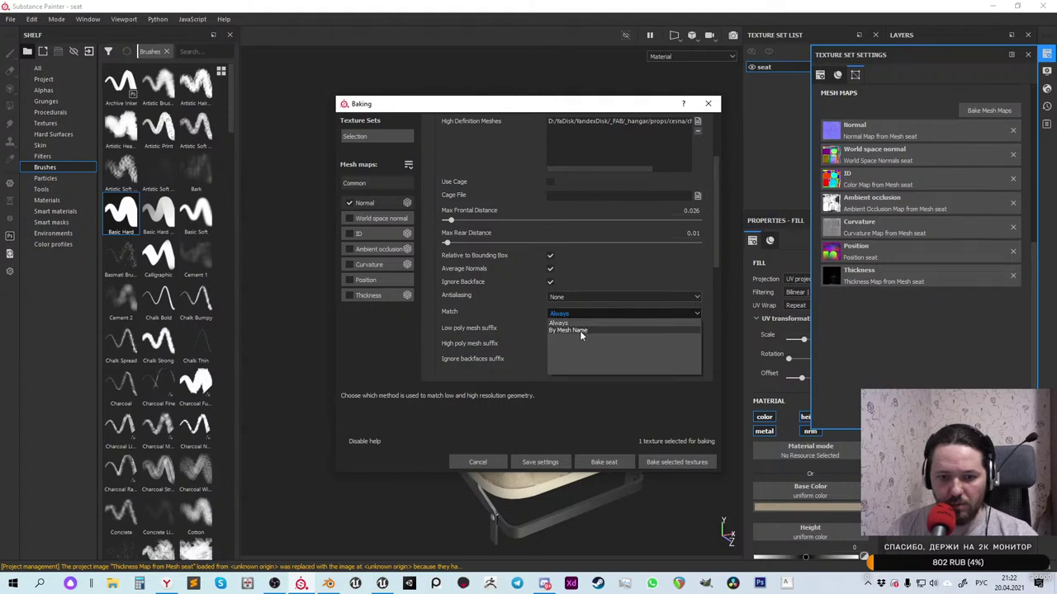
left_click(578, 331)
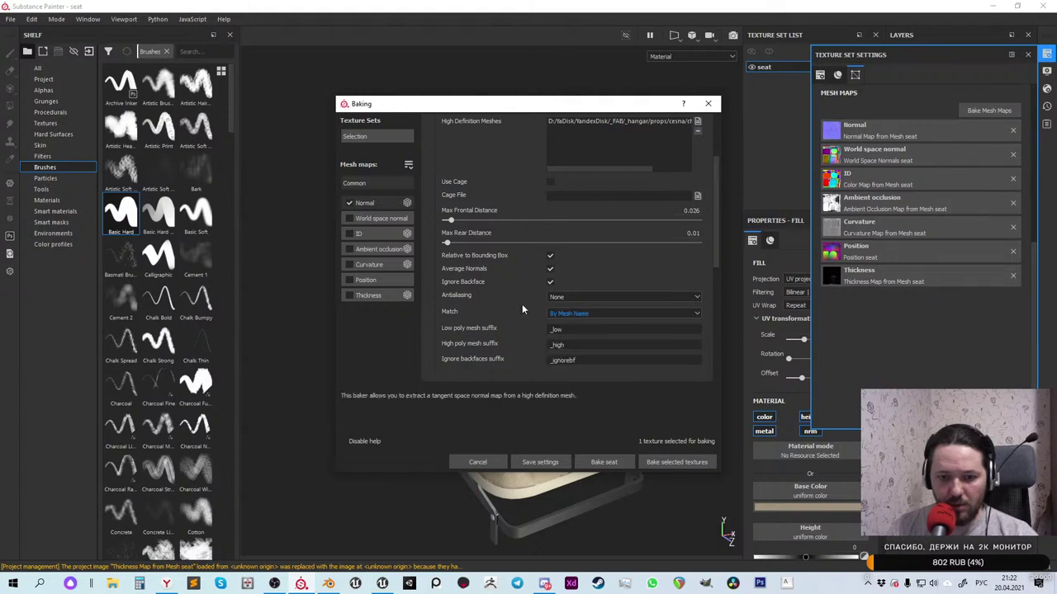
left_click(560, 297)
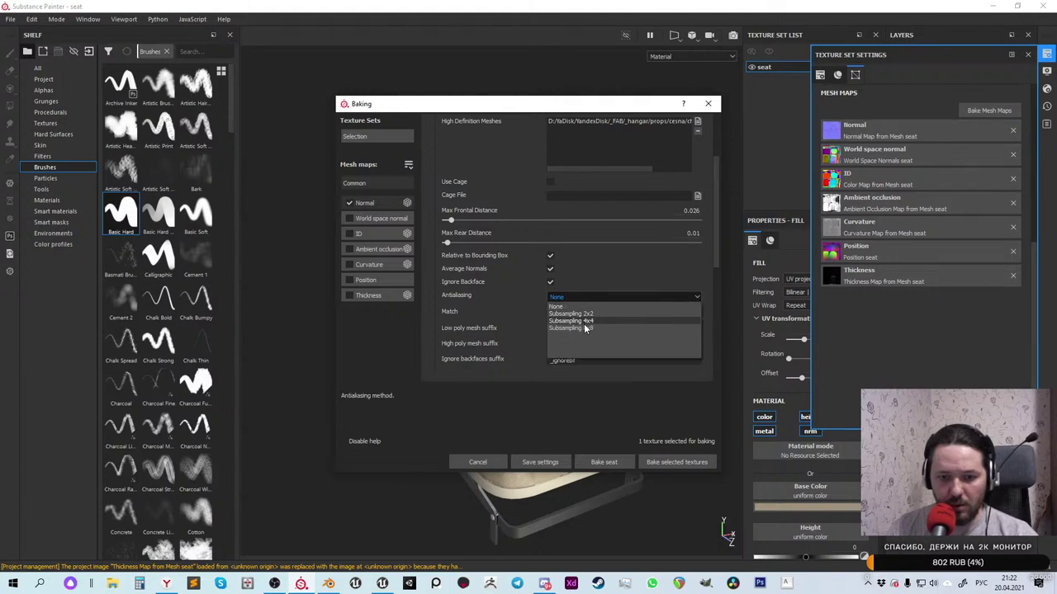
left_click(585, 329)
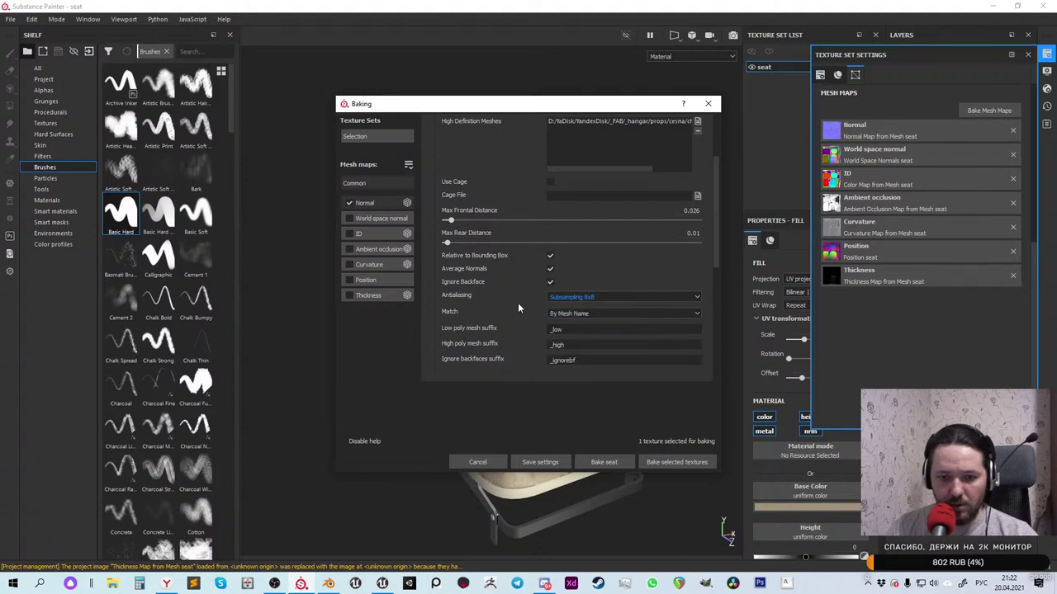
Raise Max Frontal Distance to 0.039 and bake the seat's Normal map
scroll(518, 308, "up", 2)
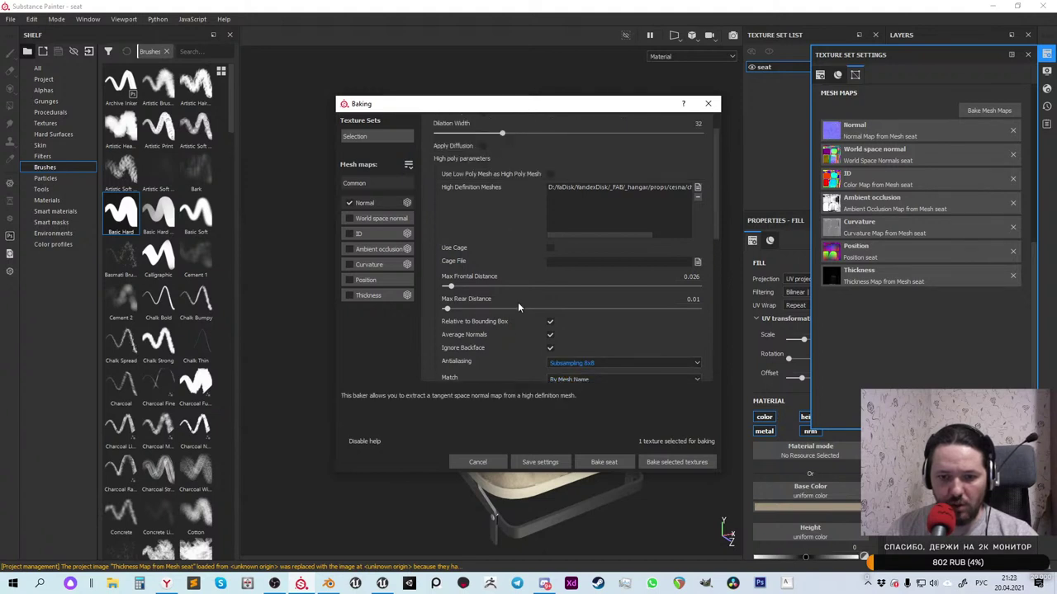
scroll(518, 307, "up", 1)
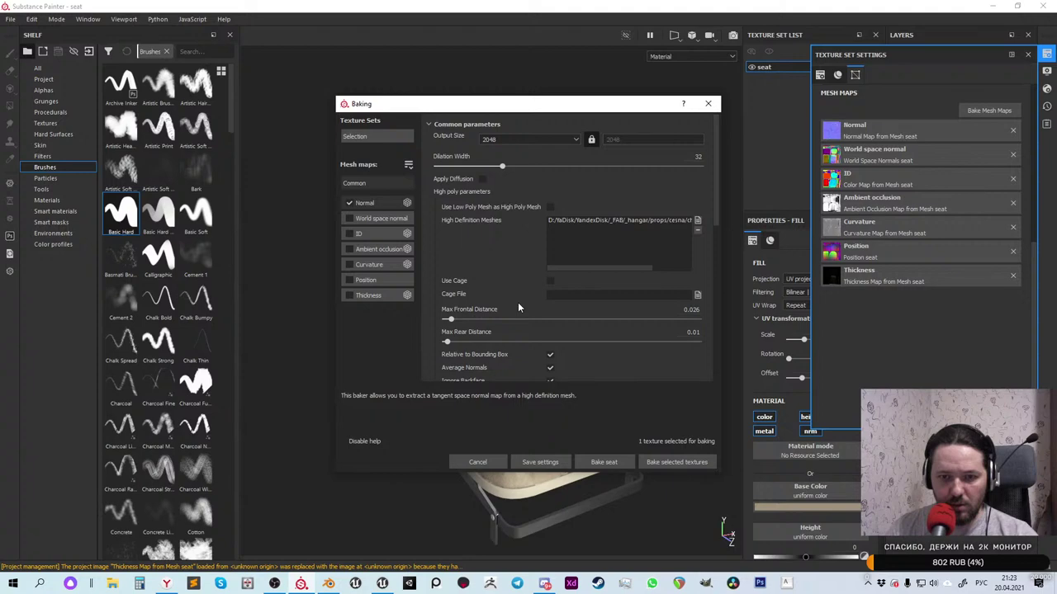
scroll(518, 307, "down", 1)
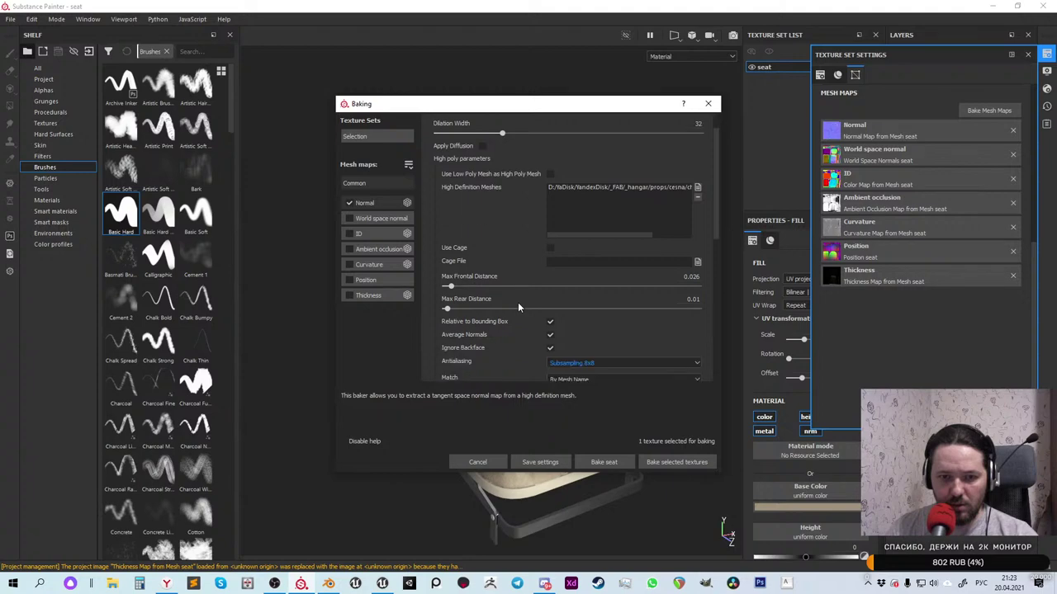
left_click(451, 287)
left_click_drag(451, 287, 456, 288)
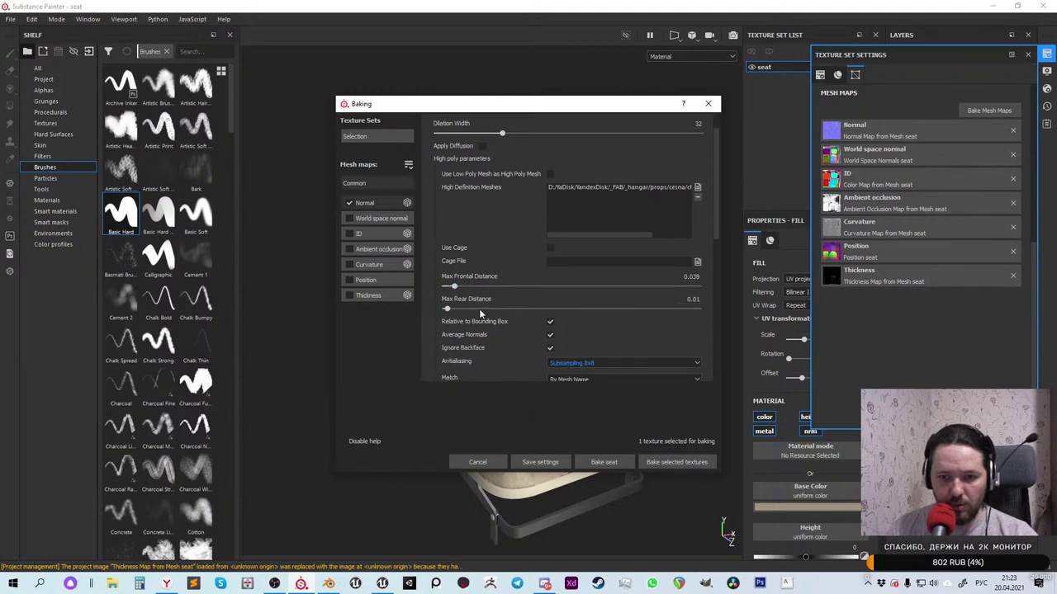
left_click(632, 463)
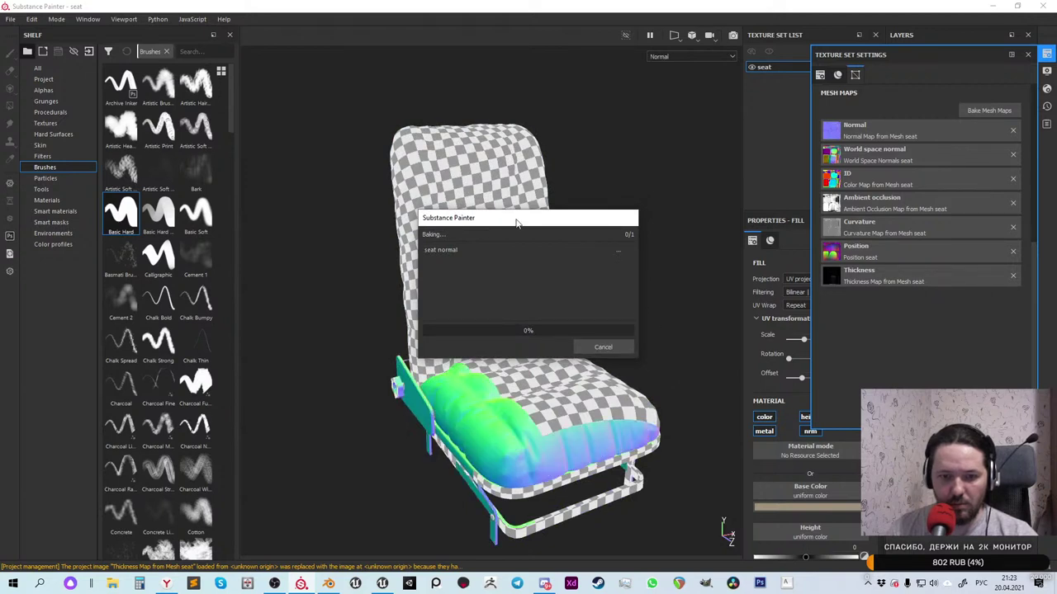
Wait for the Normal-only bake, close the report, and orbit the seat to check the new detail
left_click_drag(516, 223, 670, 129)
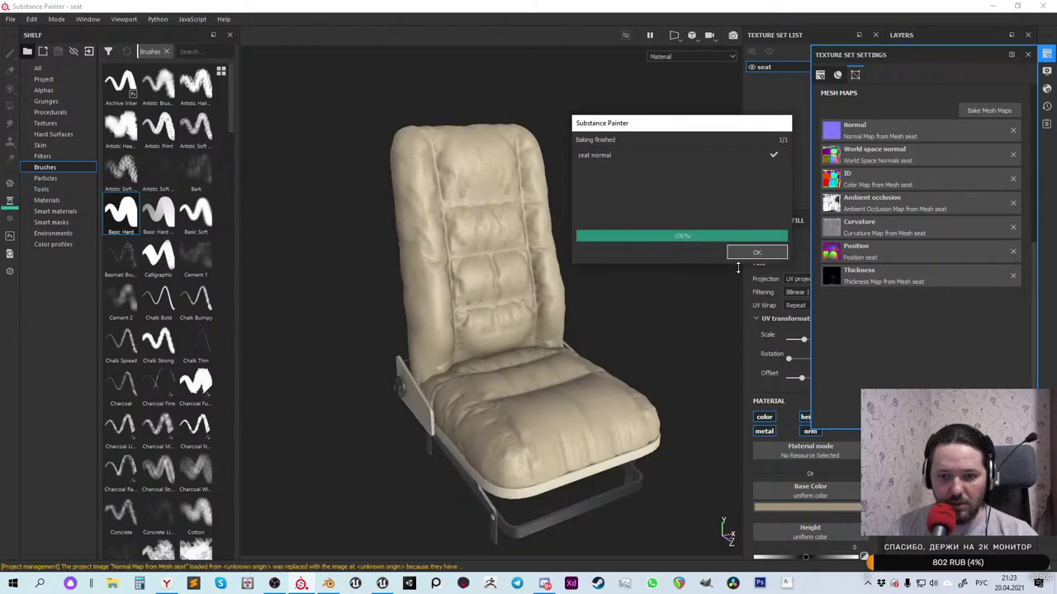
left_click(754, 252)
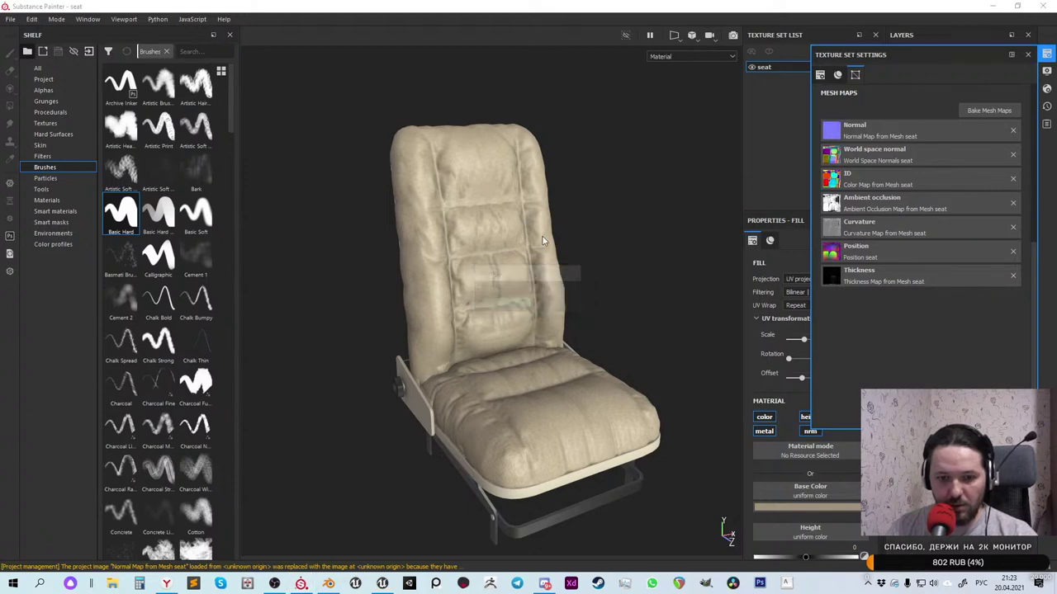
scroll(542, 236, "down", 3)
left_click_drag(541, 236, 483, 245, "alt")
scroll(490, 257, "up", 4)
scroll(492, 258, "up", 3)
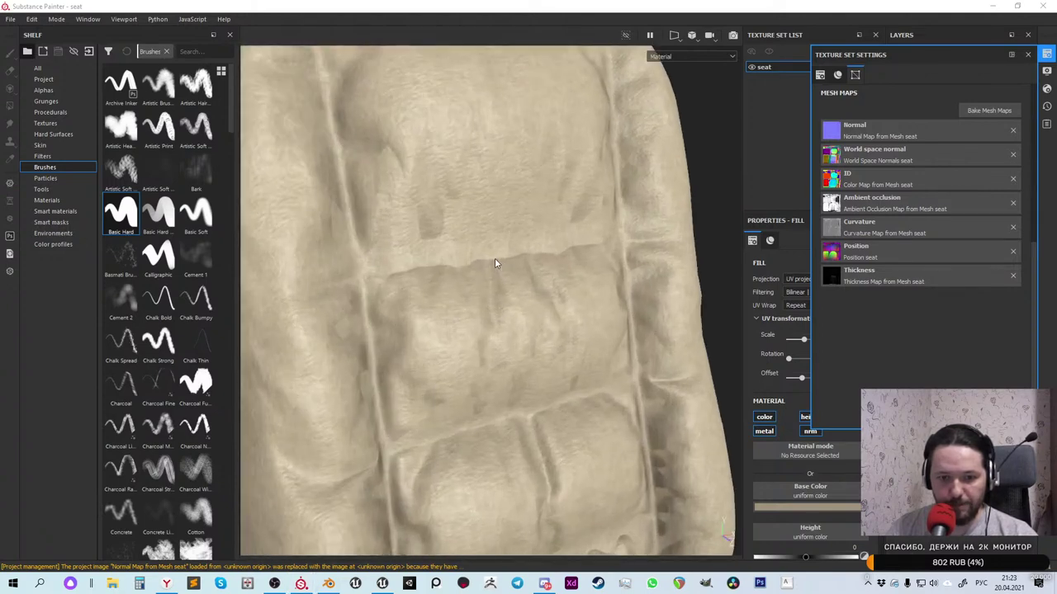
scroll(494, 257, "down", 2)
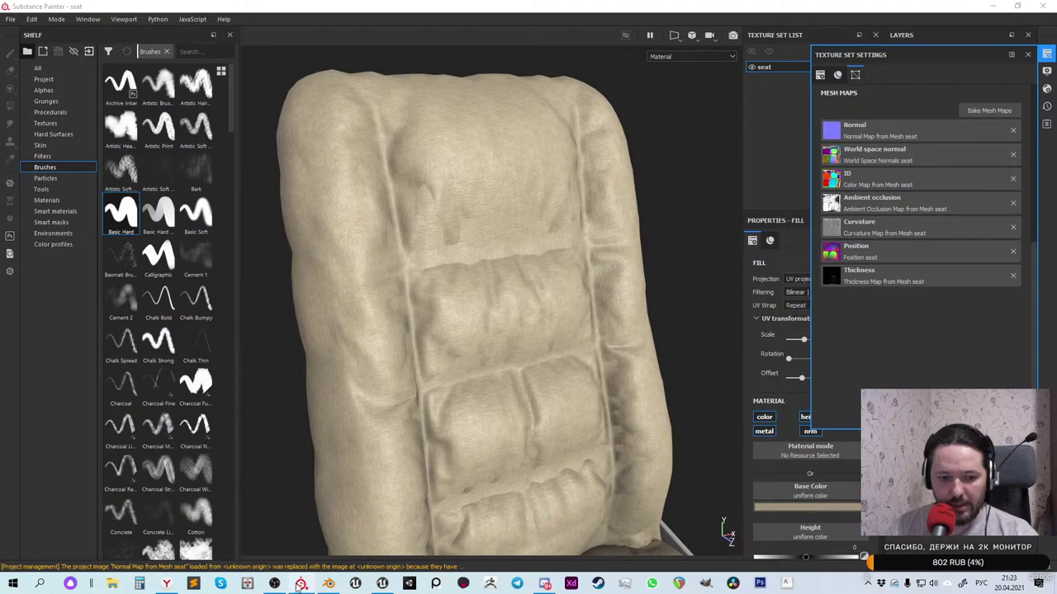
In Blender, inspect the leather_top cushion and whole chair, then exclude the chair_high collection
left_click(328, 583)
scroll(520, 246, "up", 6)
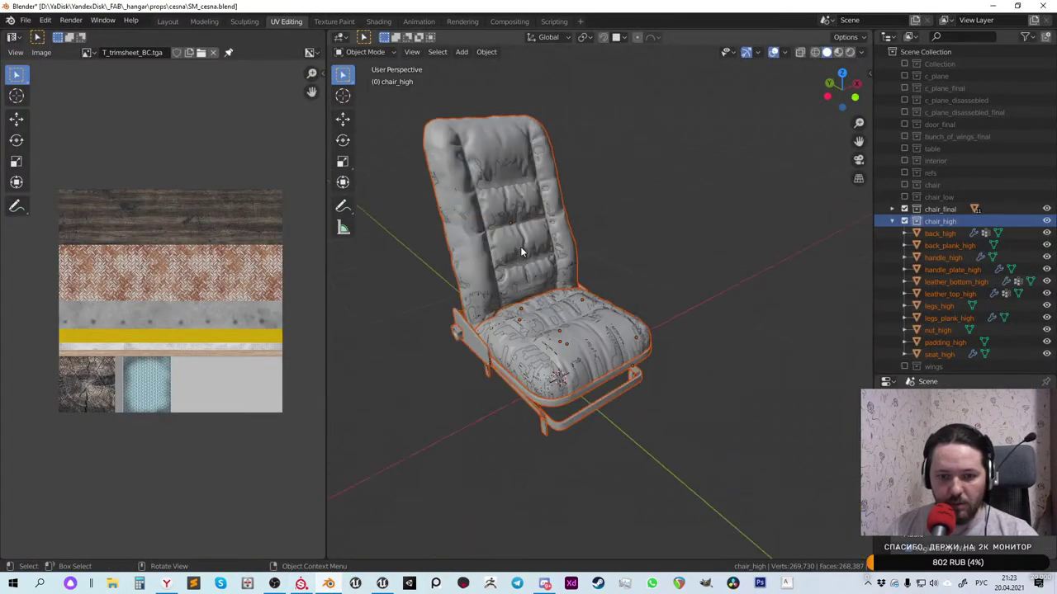
left_click(492, 266)
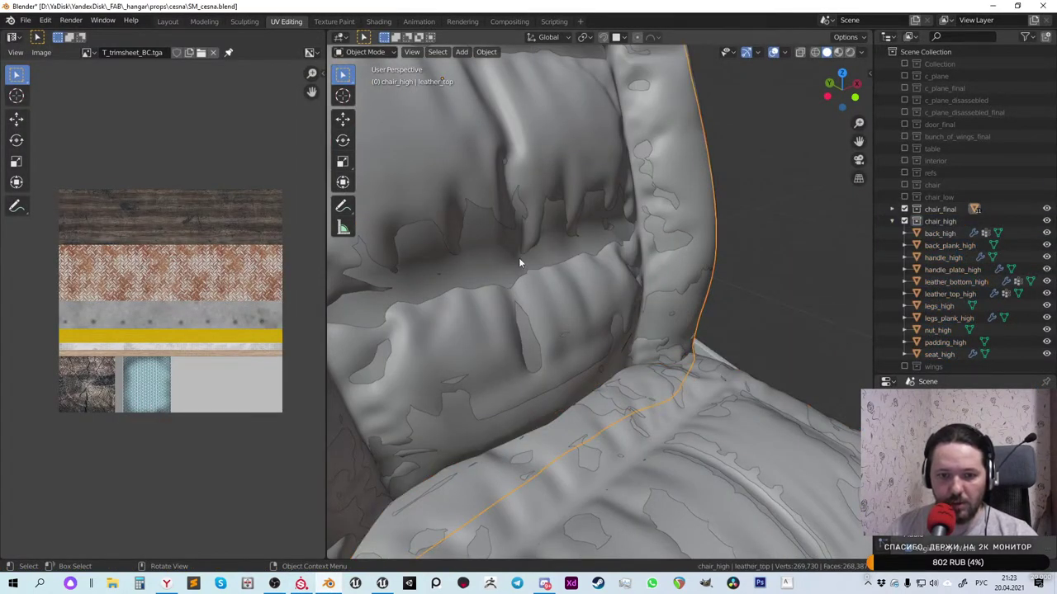
middle_click_drag(620, 223, 500, 296)
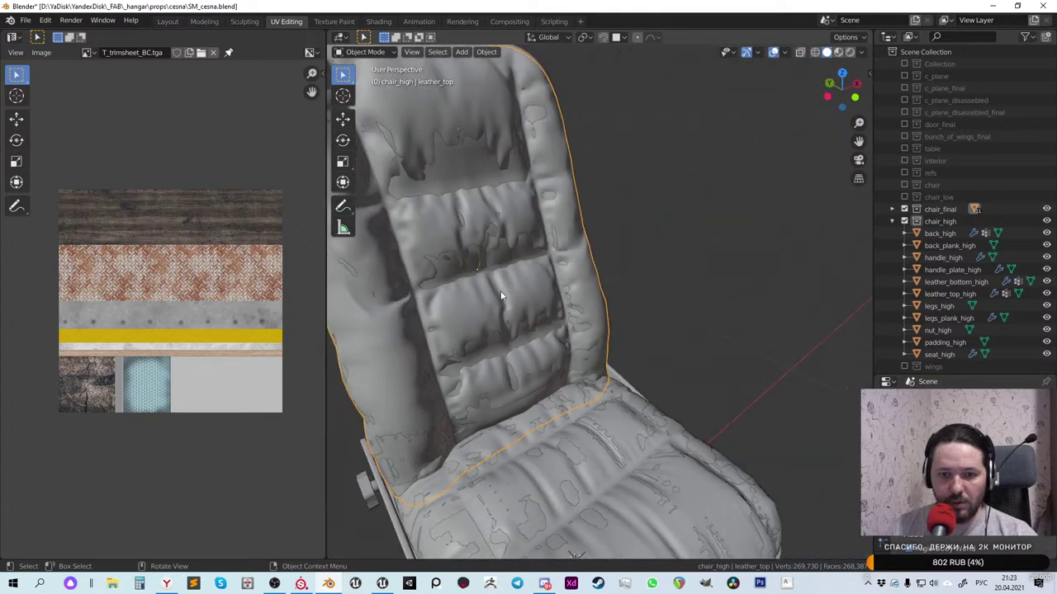
scroll(464, 175, "up", 2)
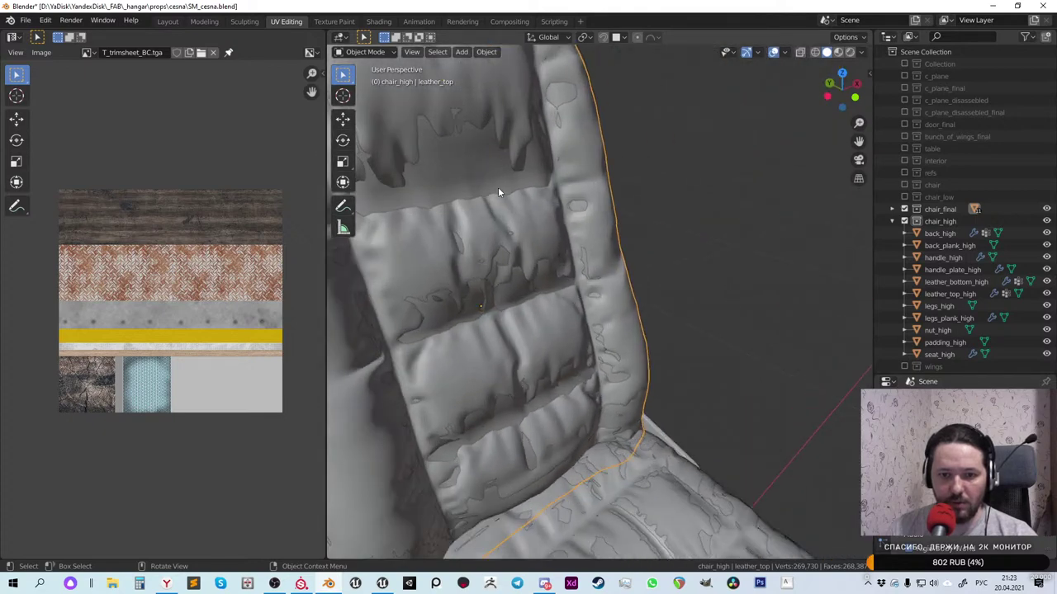
scroll(482, 178, "down", 3)
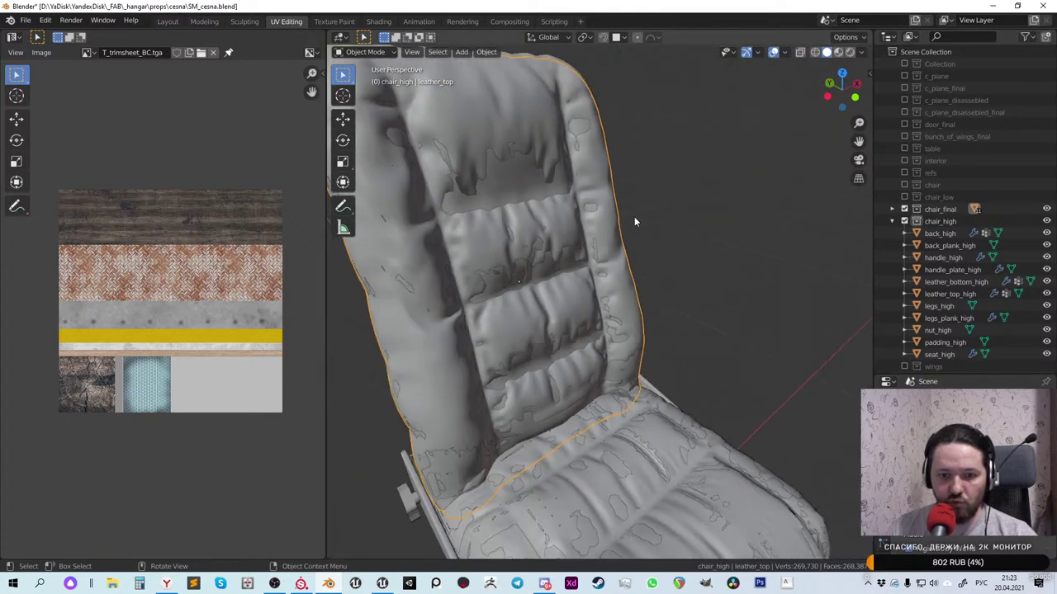
scroll(526, 207, "up", 2)
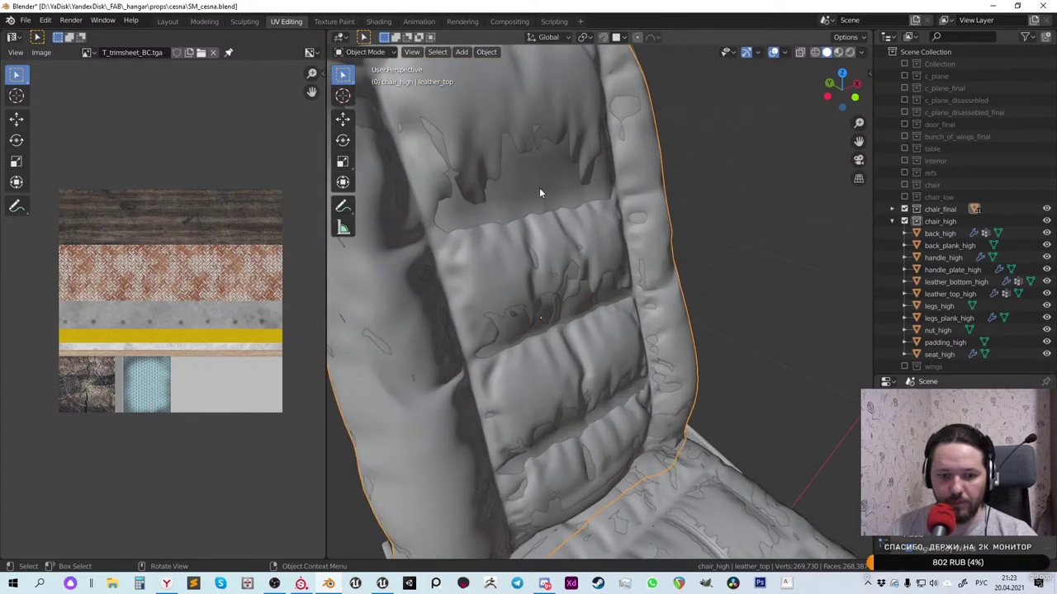
middle_click_drag(538, 198, 473, 279)
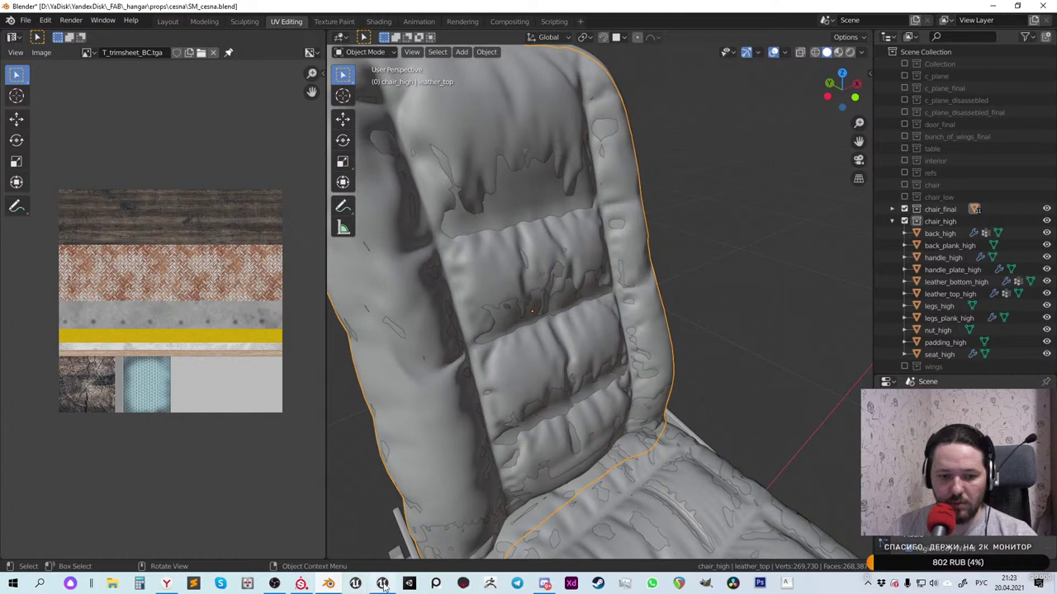
middle_click_drag(357, 456, 607, 340)
scroll(607, 341, "down", 5)
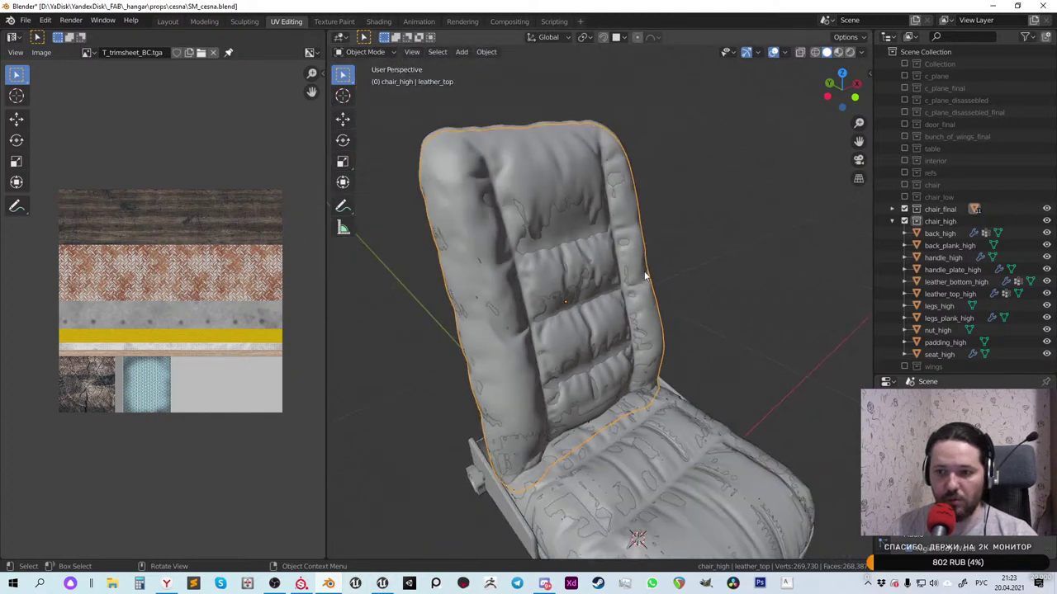
left_click(904, 221)
Select all objects in the chair_final collection and start an FBX export
left_click(936, 211)
right_click(936, 213)
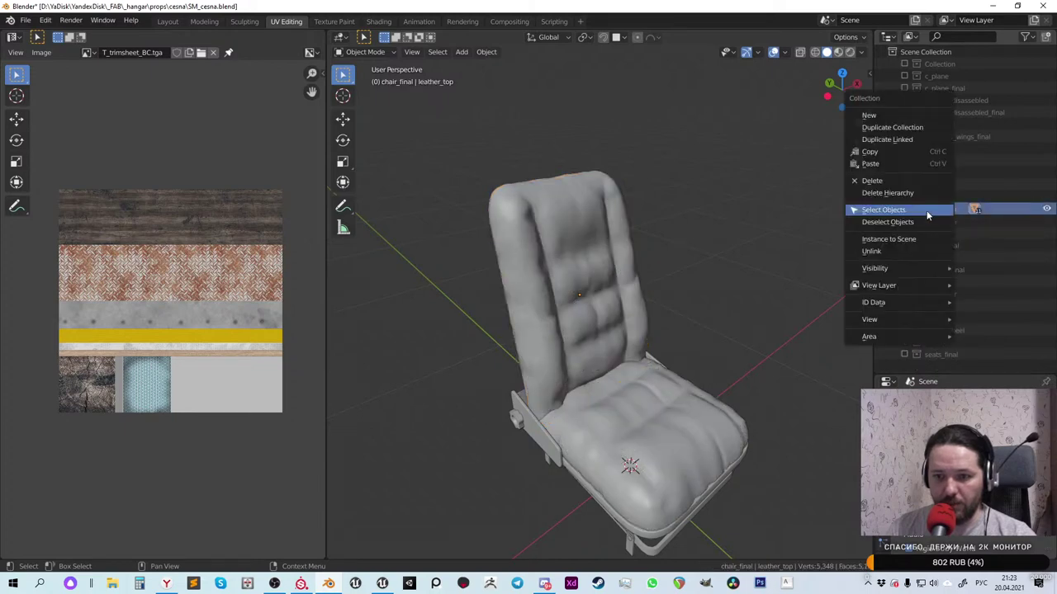
left_click(929, 210)
key("ctrl+shift+e")
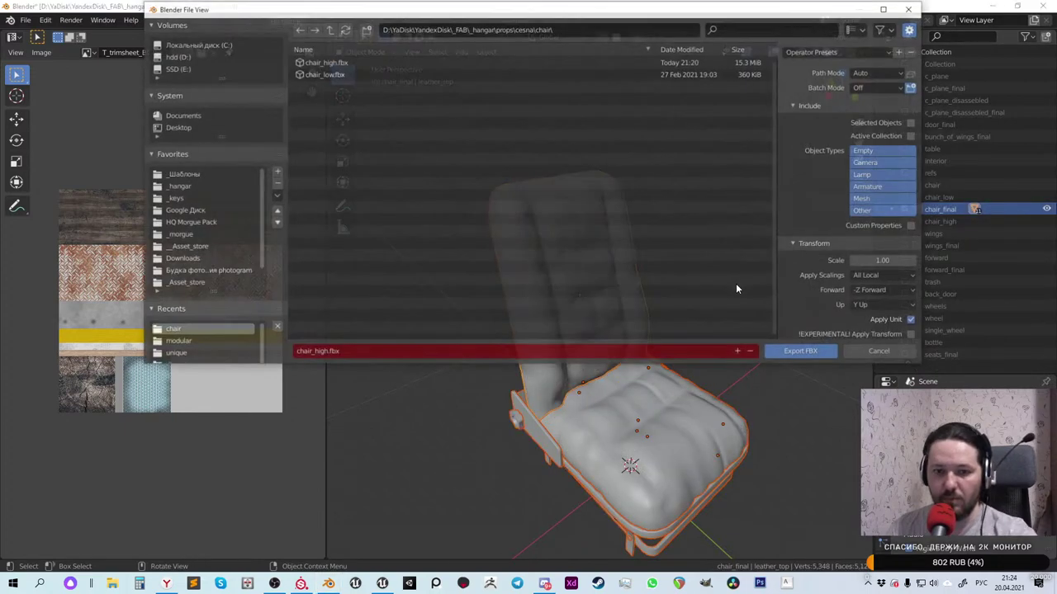
Overwrite chair_low.fbx using the selected-meshes-only export preset
left_click(325, 74)
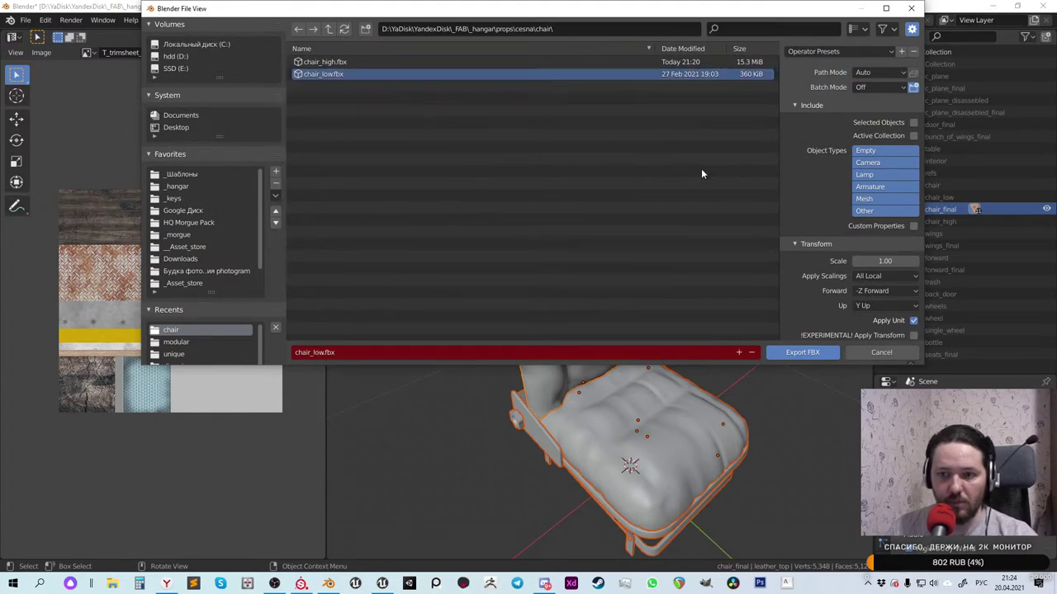
left_click(835, 52)
left_click(809, 82)
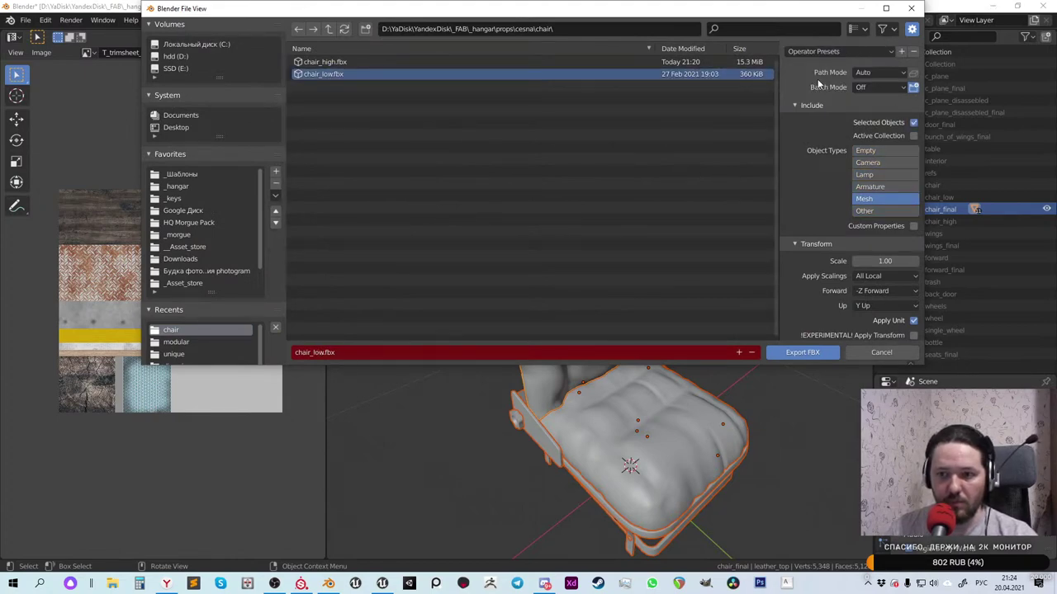
left_click(801, 353)
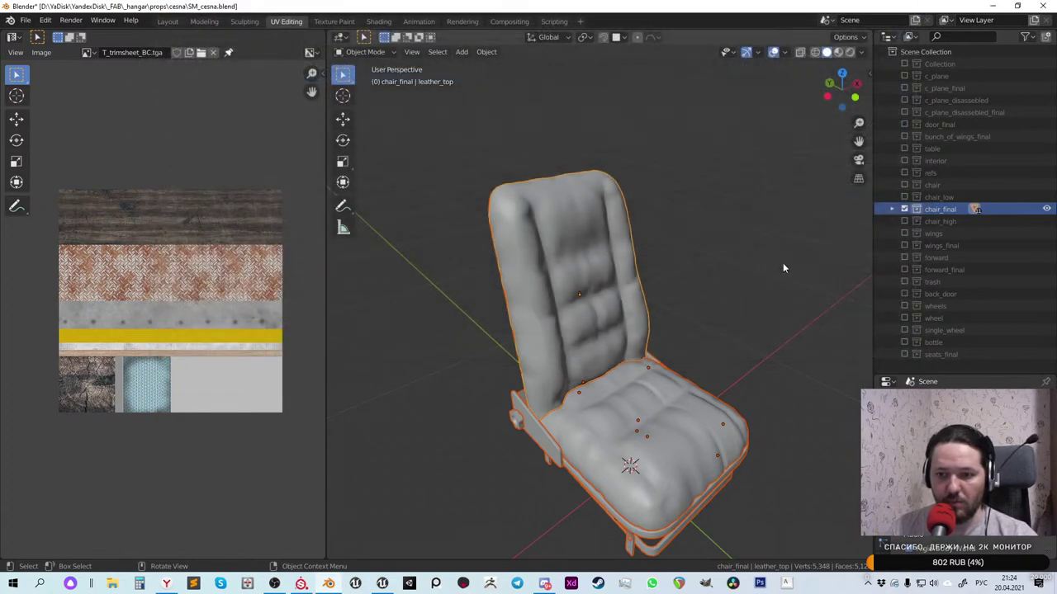
Re-enable chair_final and chair_high, expand chair_final, and select its parts from back to seat
left_click(892, 208)
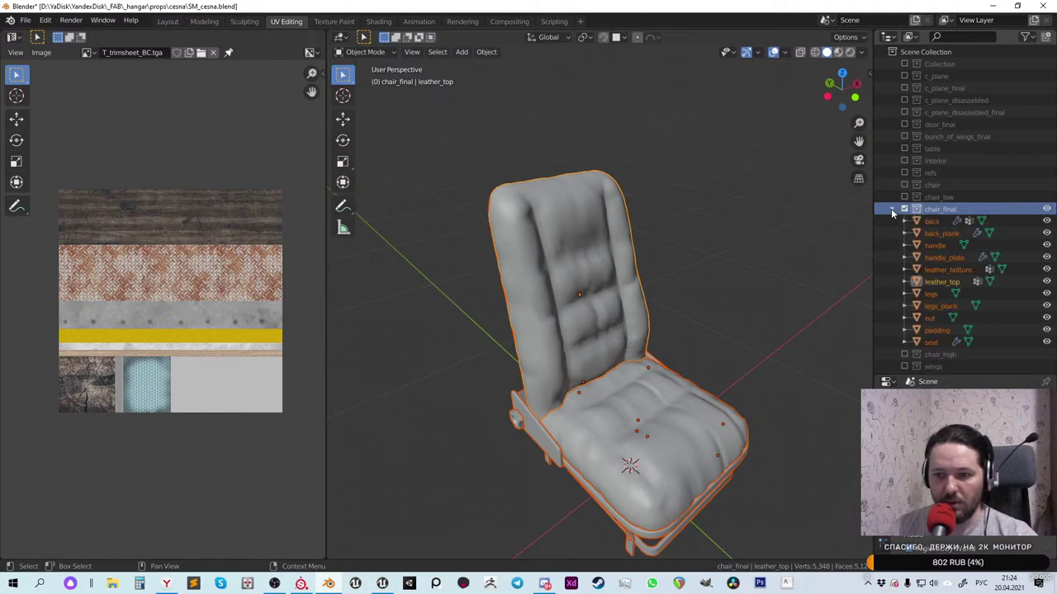
left_click(892, 208)
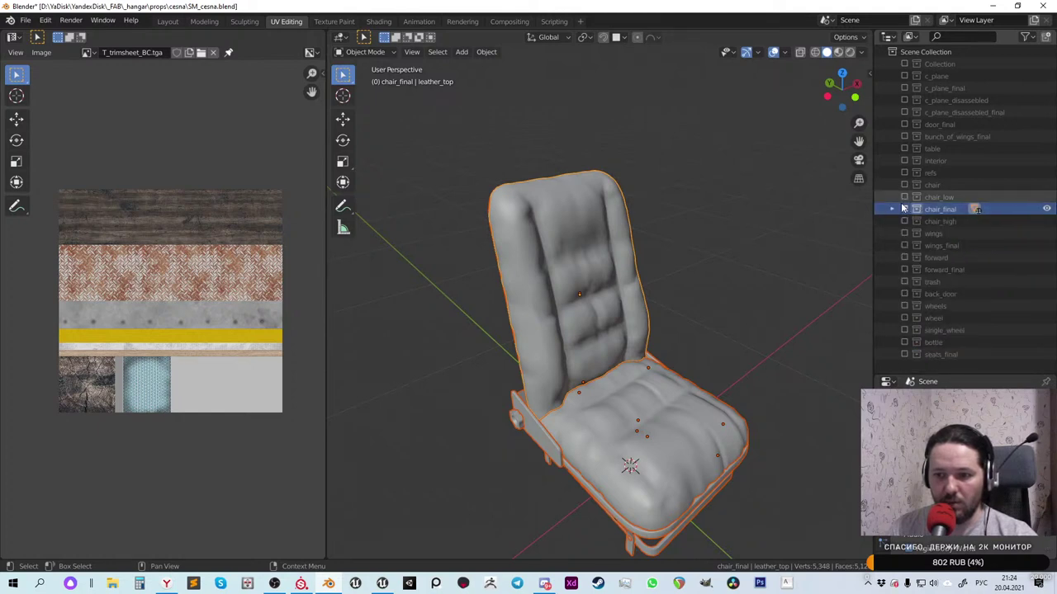
left_click(904, 209)
left_click(905, 221)
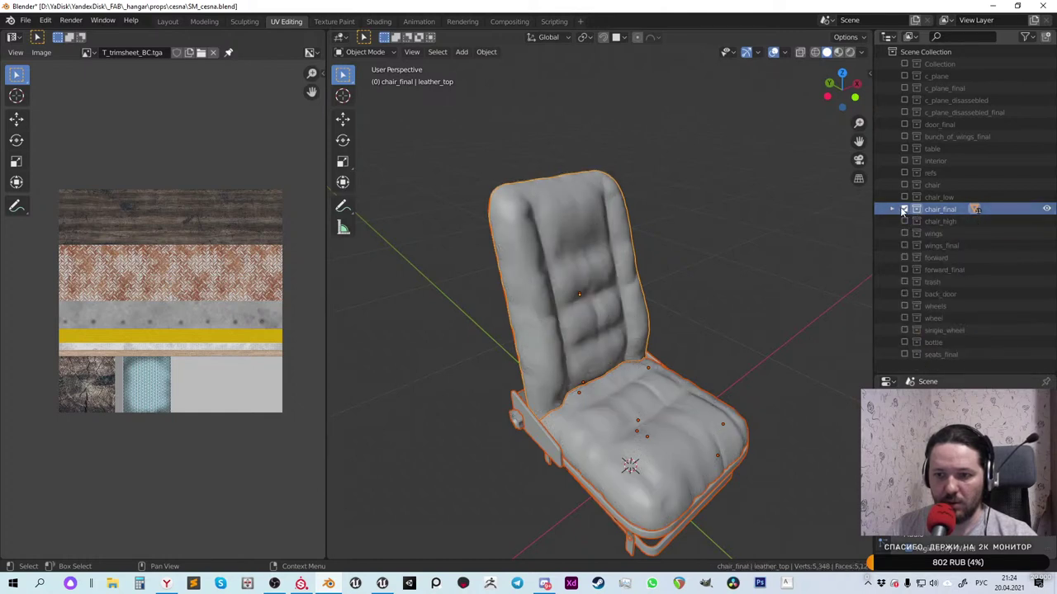
left_click(892, 209)
left_click(931, 221)
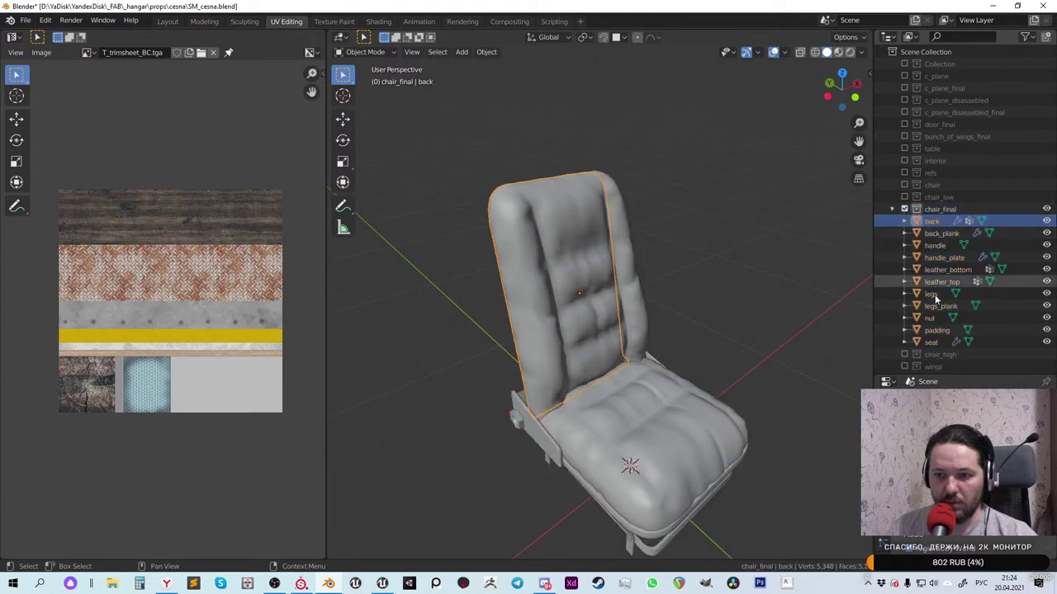
left_click(931, 341, "shift")
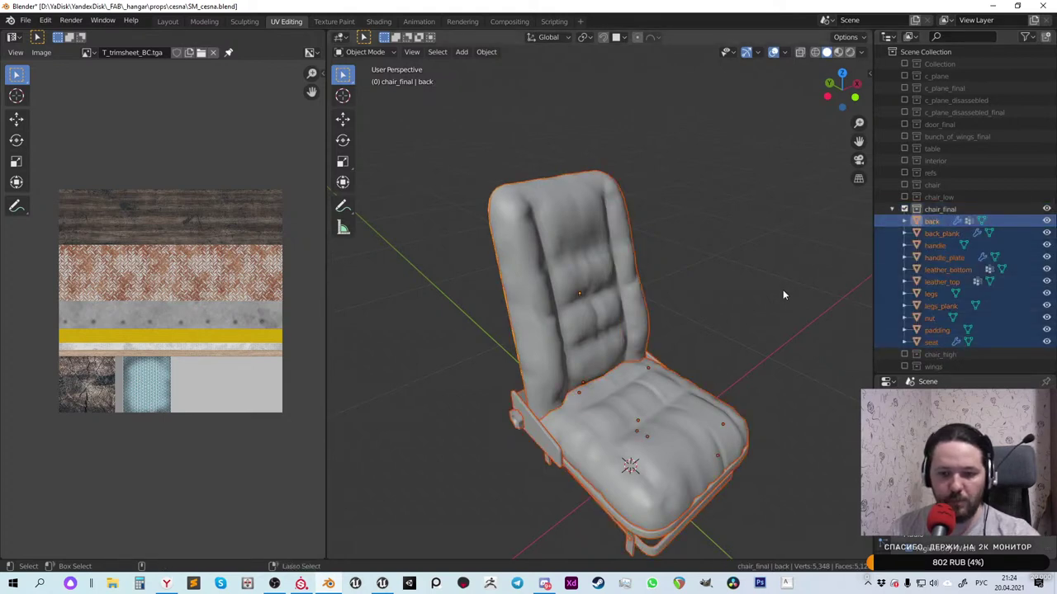
Set up Batch Rename on the selected objects to add a suffix to their names
key("ctrl+F2")
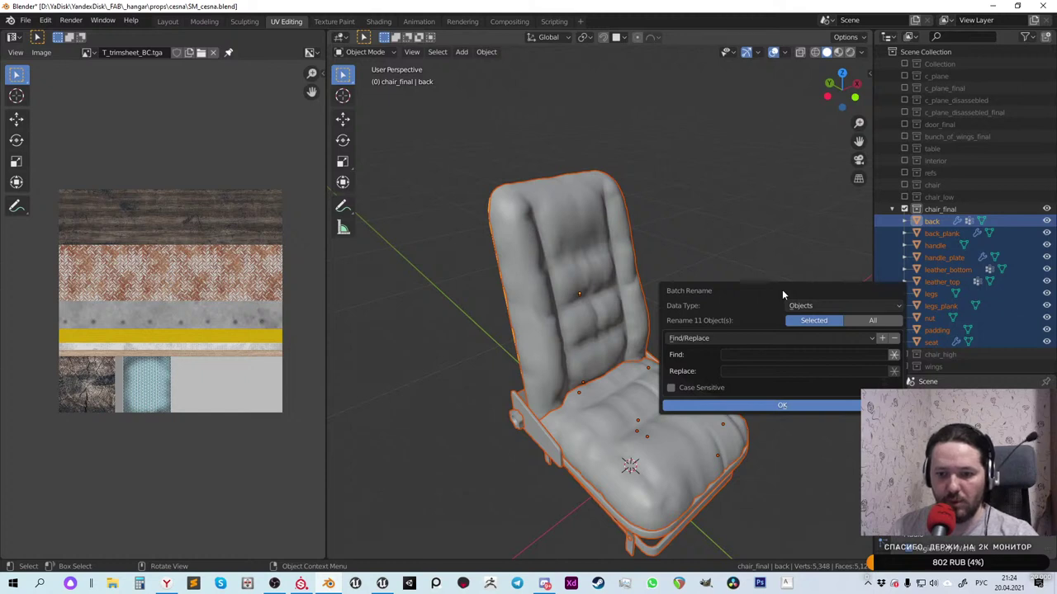
left_click(740, 354)
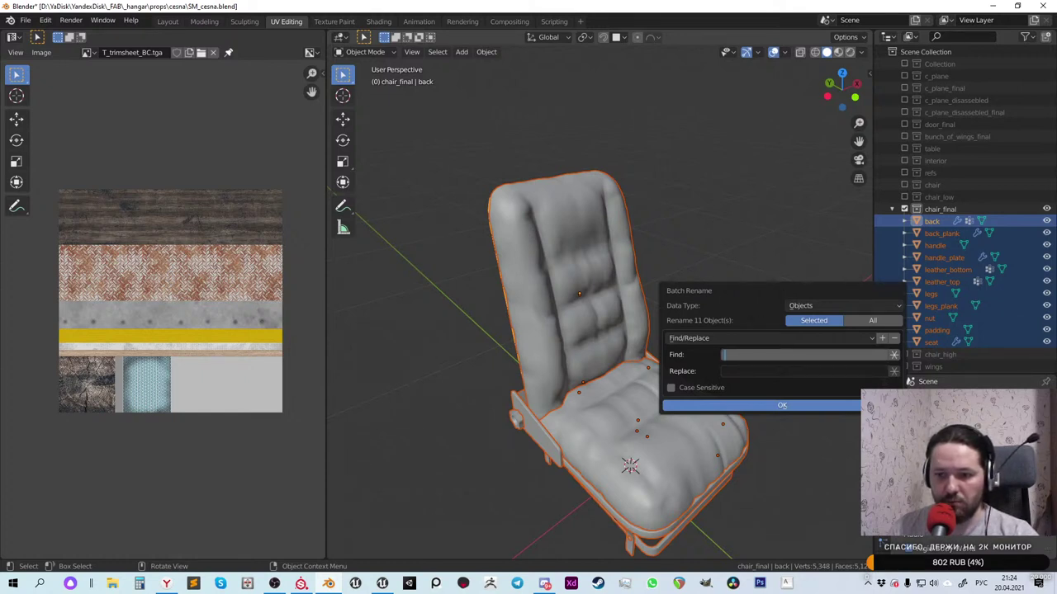
left_click(828, 307)
left_click(828, 308)
left_click(825, 309)
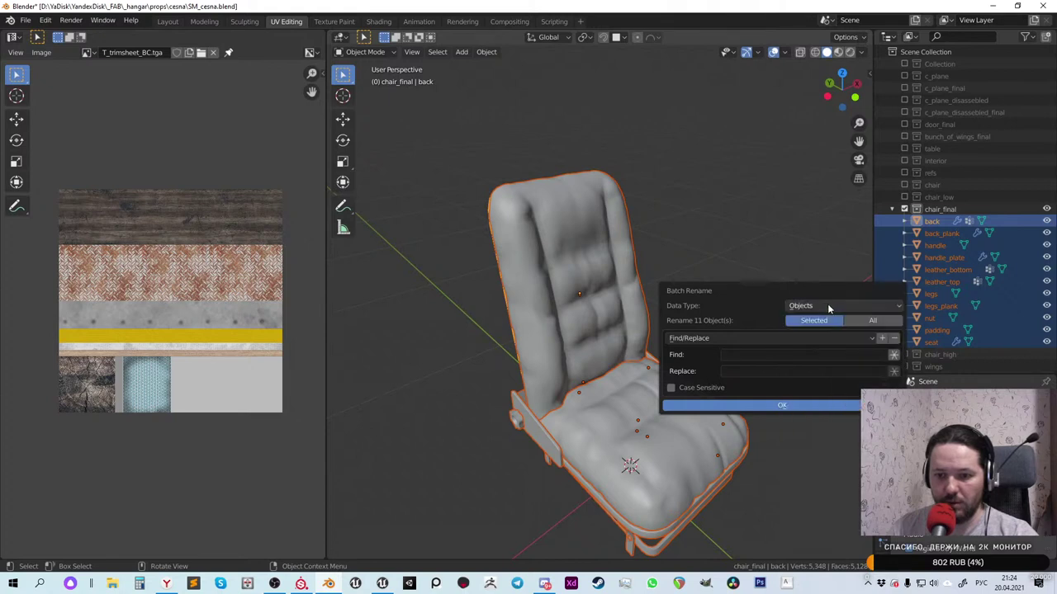
left_click(786, 338)
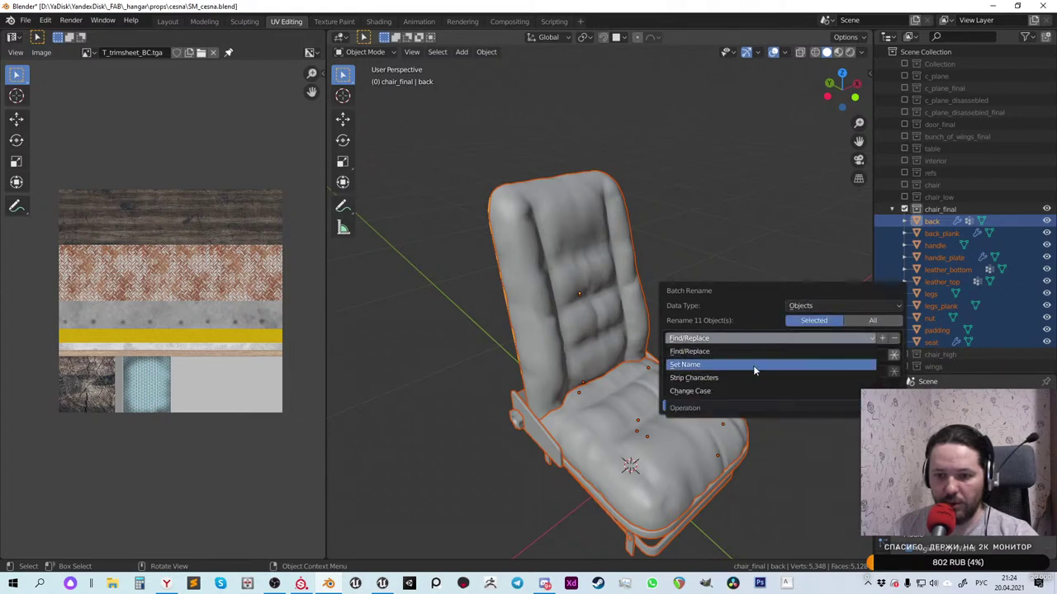
left_click(744, 361)
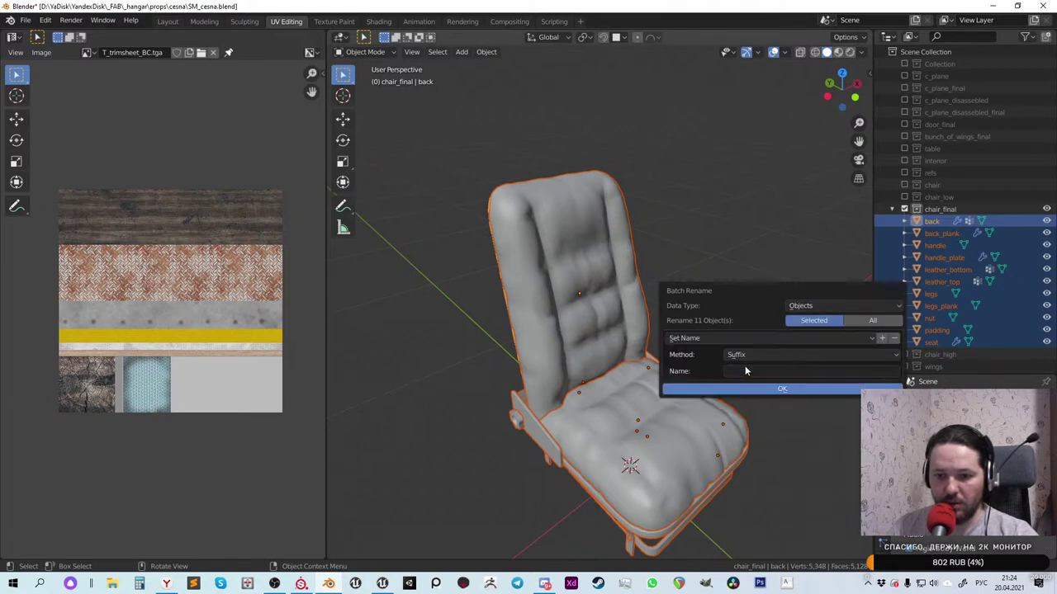
Enter _low as the suffix and apply it to all 11 chair_final parts
left_click(750, 373)
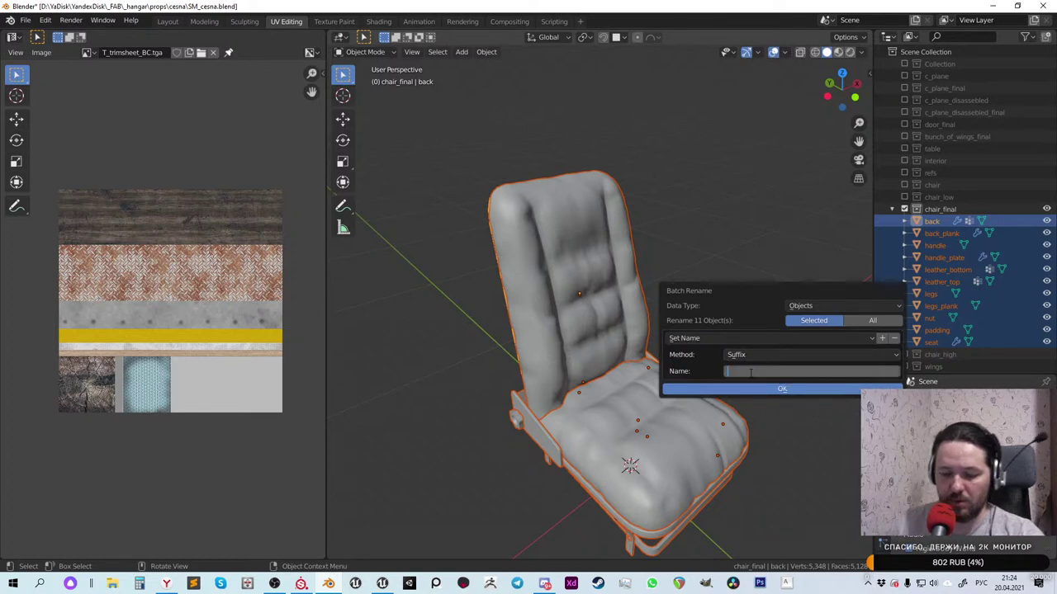
type("_дшу")
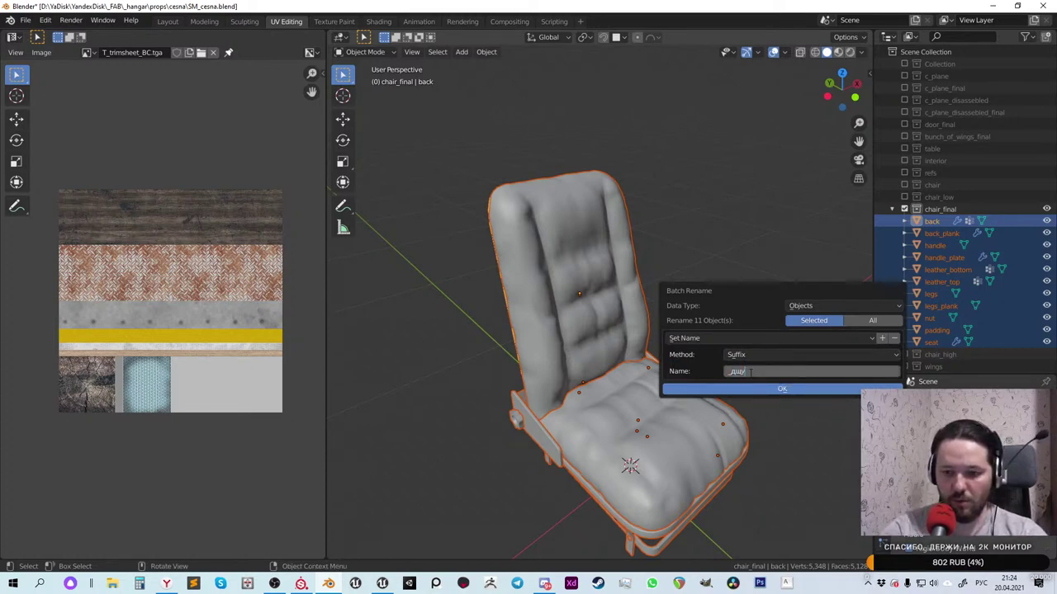
key("BackSpace")
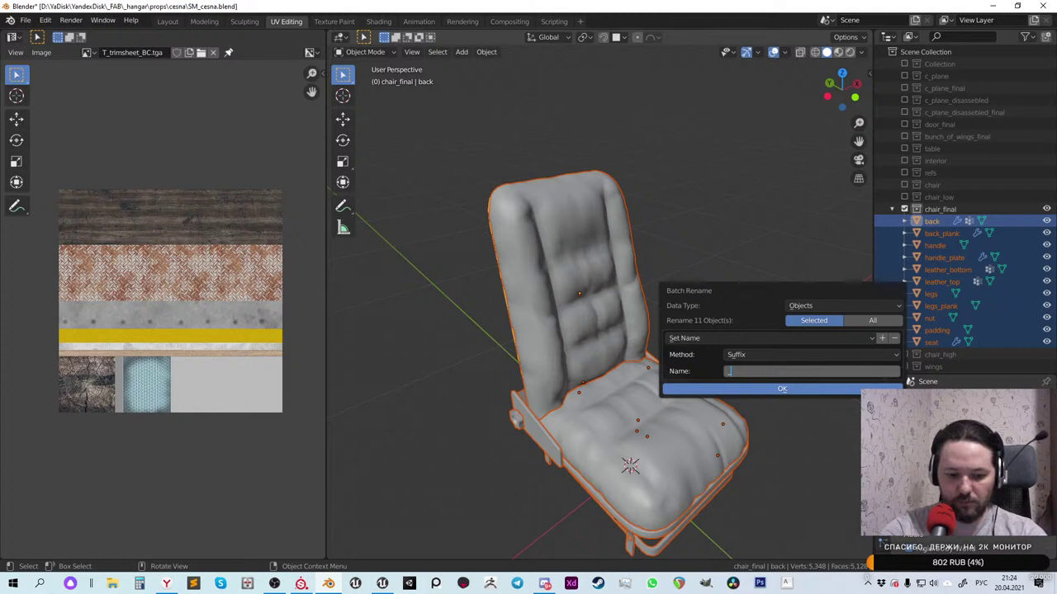
key("alt+shift")
type("_low")
key("Return")
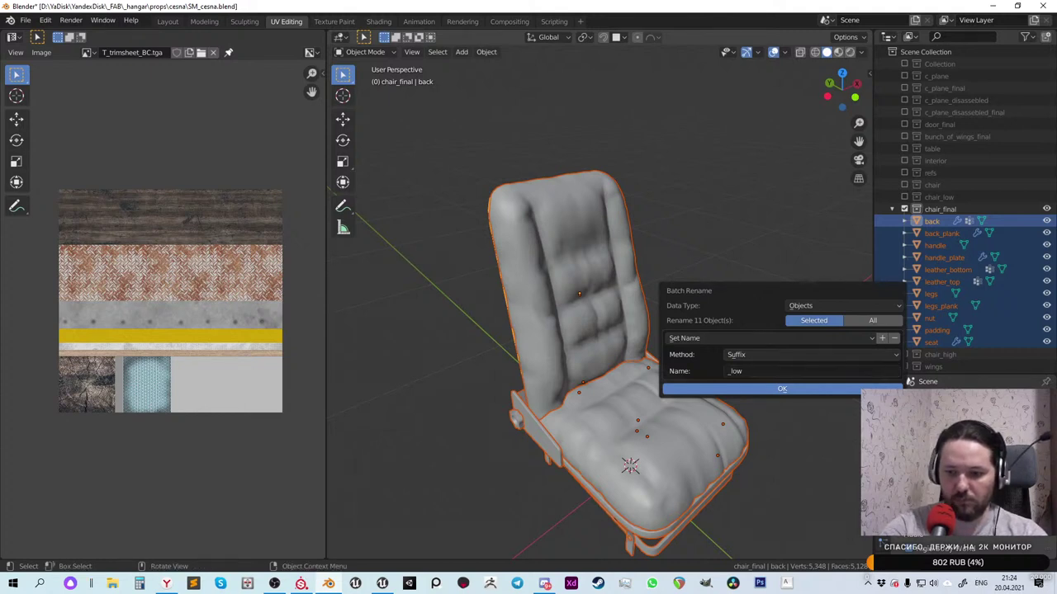
key("Return")
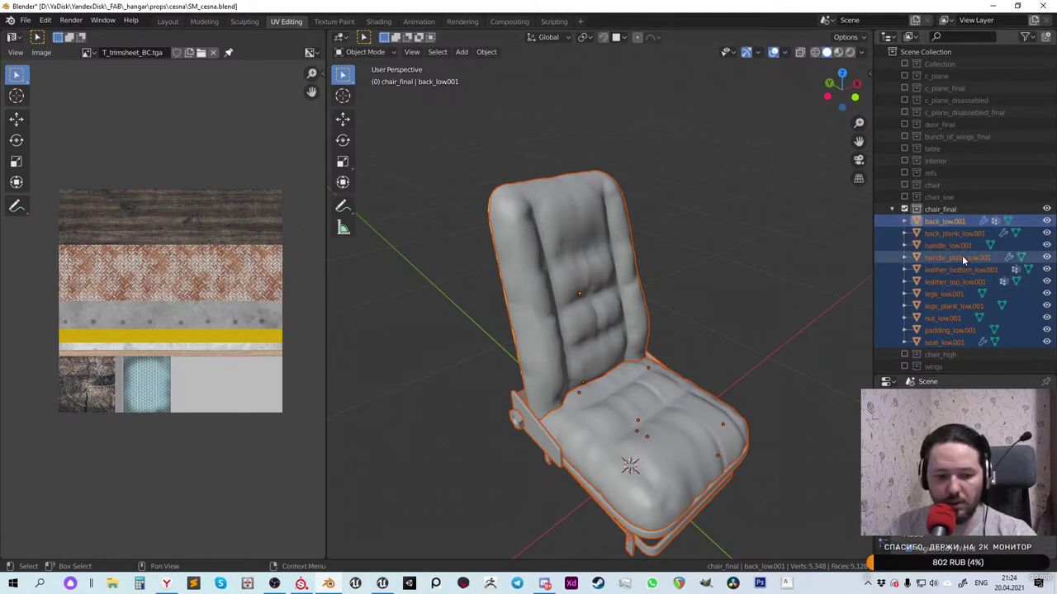
key("ctrl+F2")
Find/Replace _low.001 with _low across all eleven object names, giving back_low, seat_low, etc
left_click(966, 272)
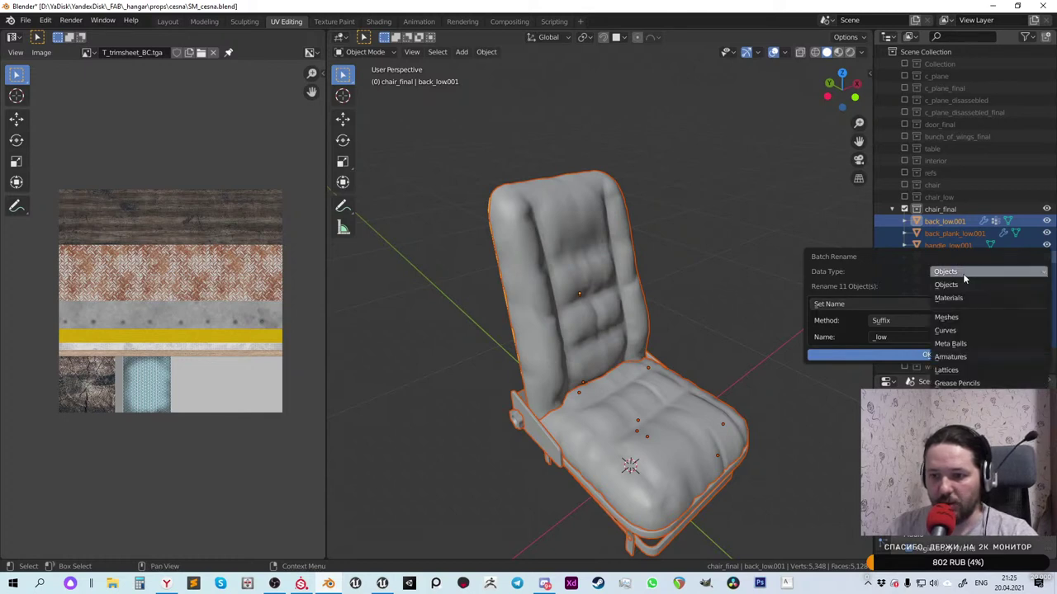
left_click(946, 285)
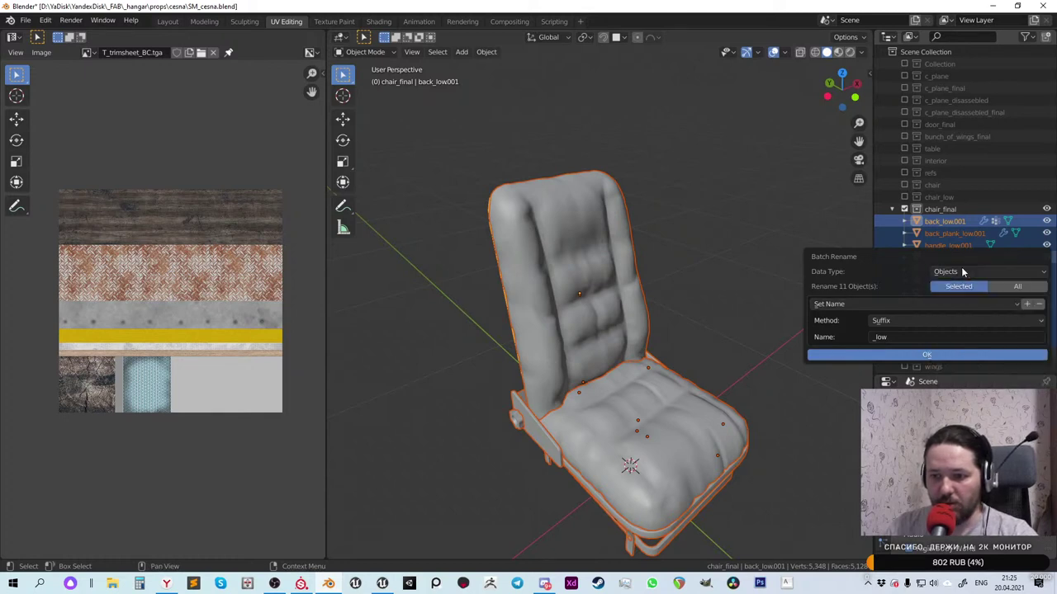
left_click(918, 304)
left_click(912, 318)
left_click(913, 320)
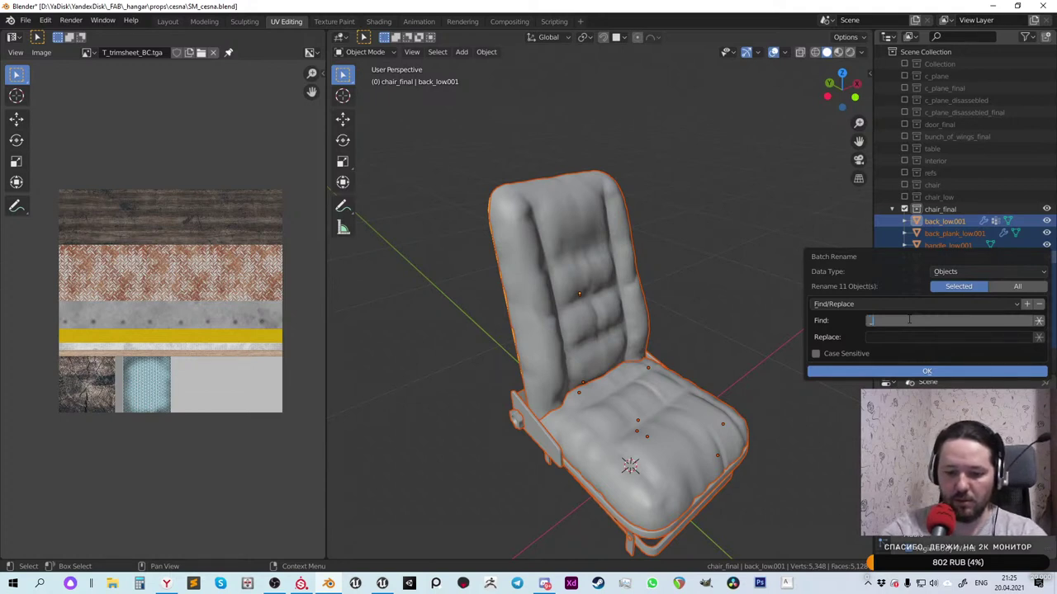
type("_low")
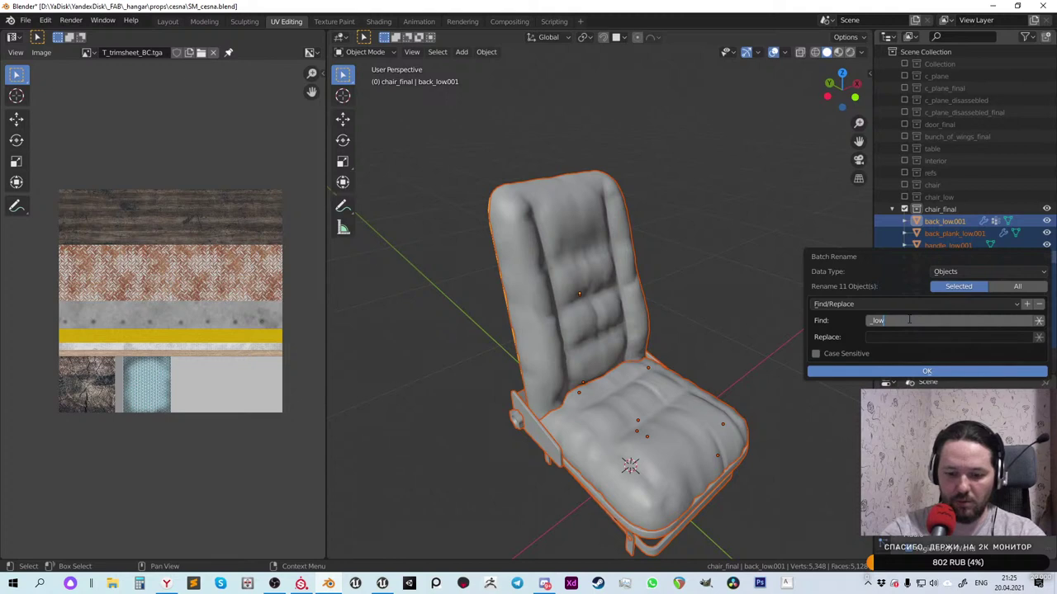
type(".001")
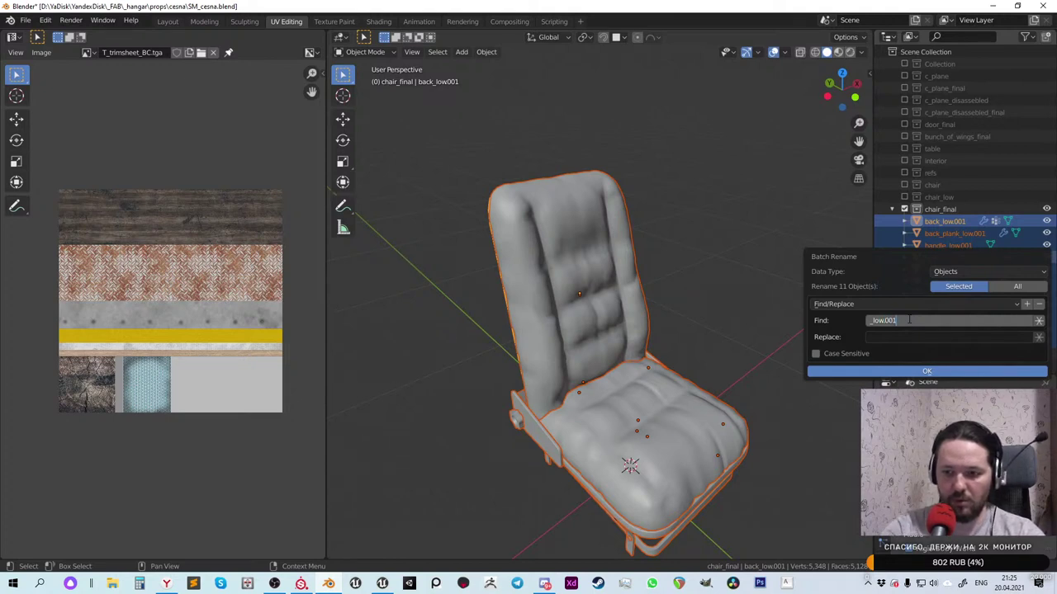
key("Tab")
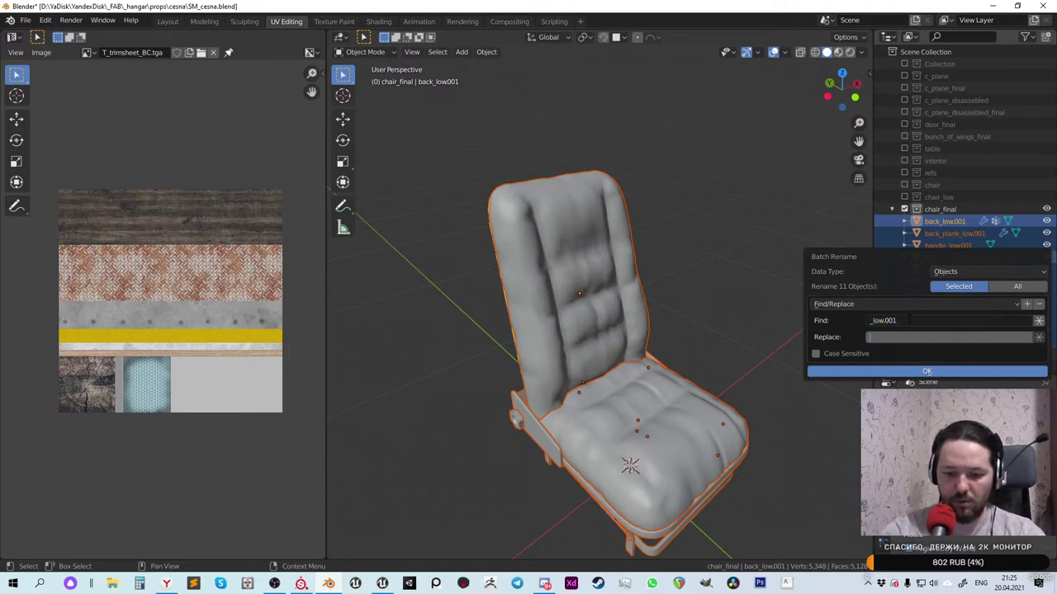
type("_low")
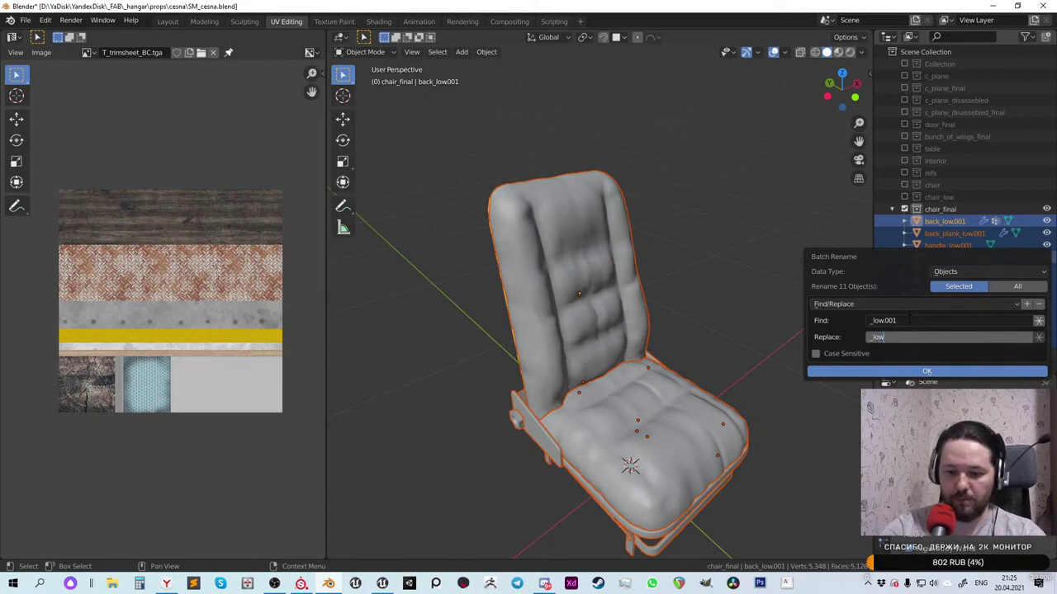
key("Return")
key("Return")
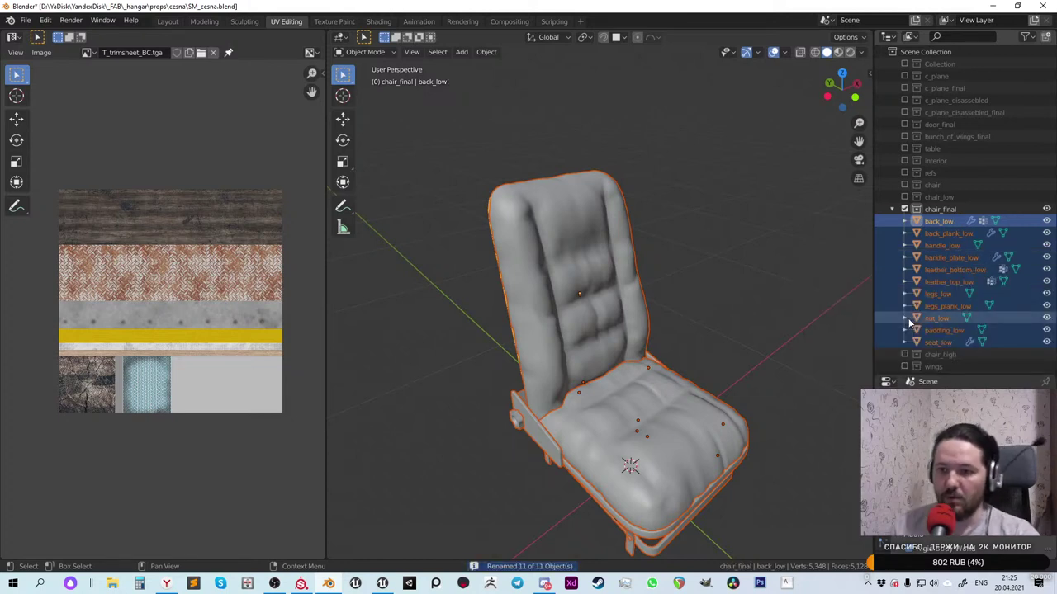
Select all chair_final objects and export them as FBX, overwriting chair_low.fbx
right_click(941, 210)
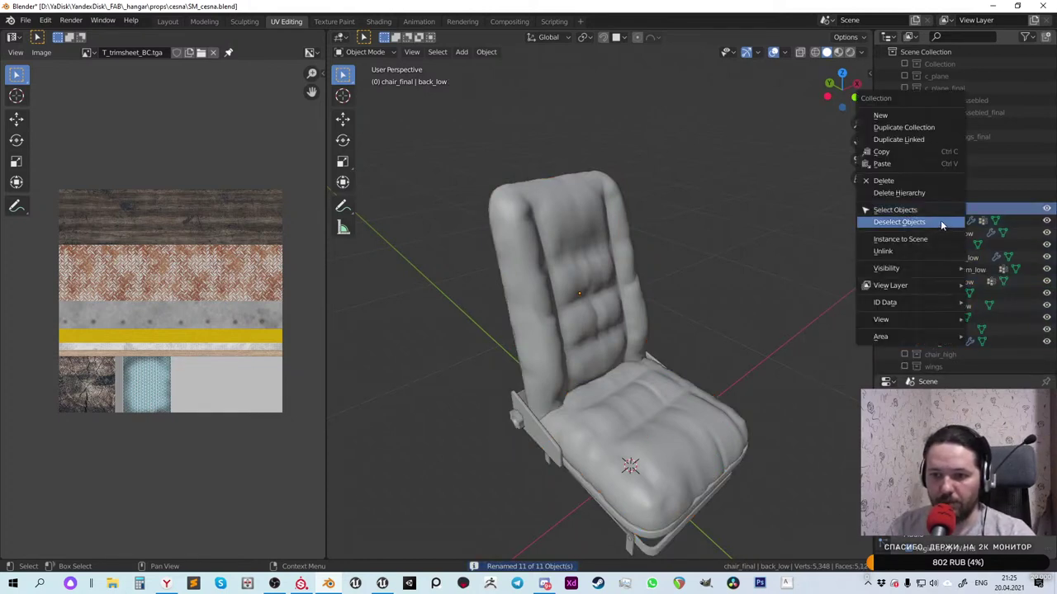
left_click(908, 210)
key("ctrl+e")
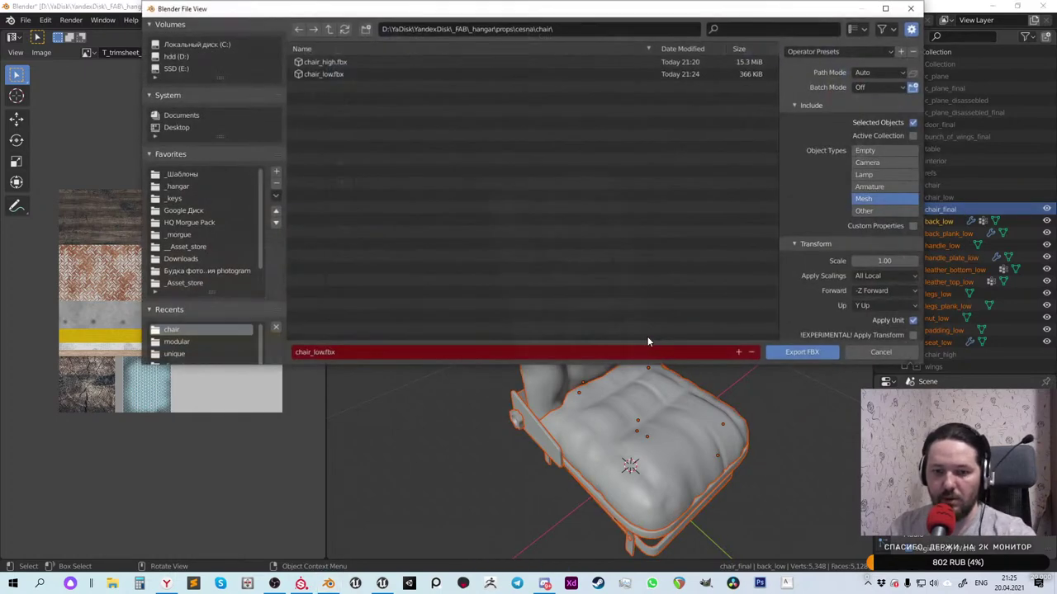
left_click(337, 74)
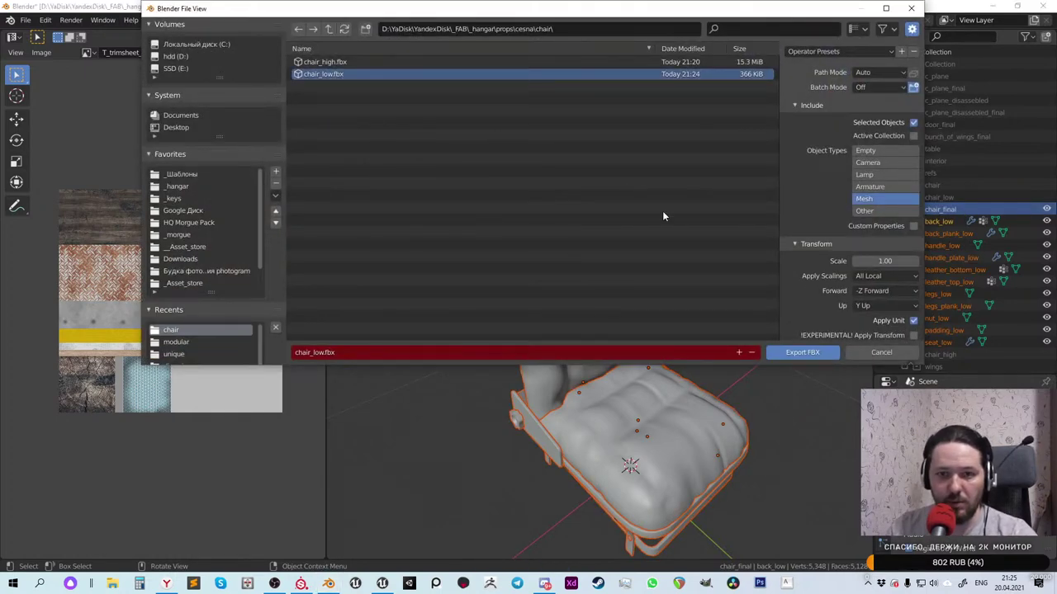
left_click(798, 352)
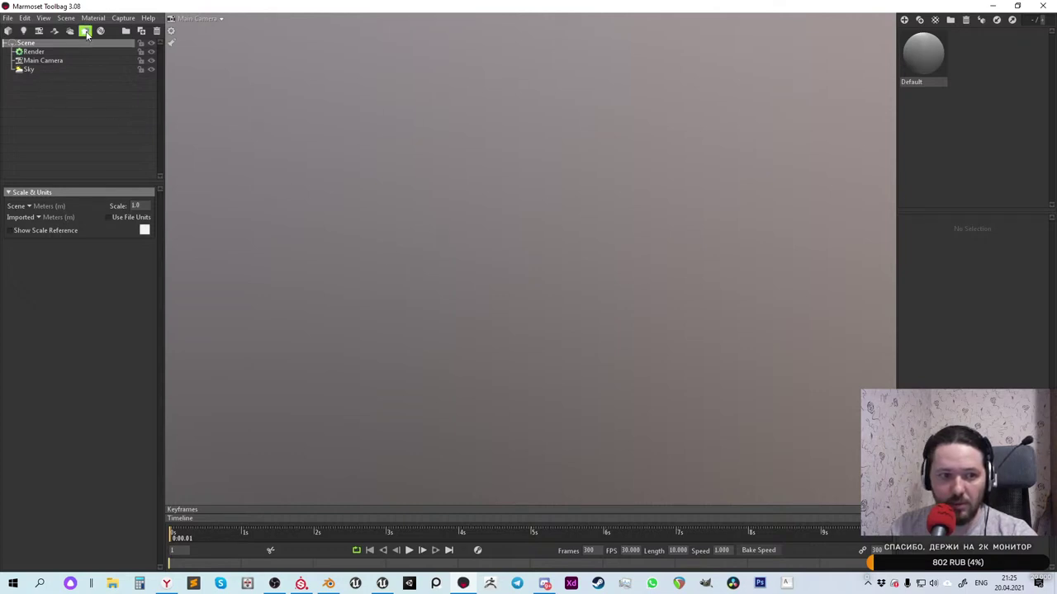
Add Baker 1 to the scene and open the Quick Loader file browser
left_click(85, 32)
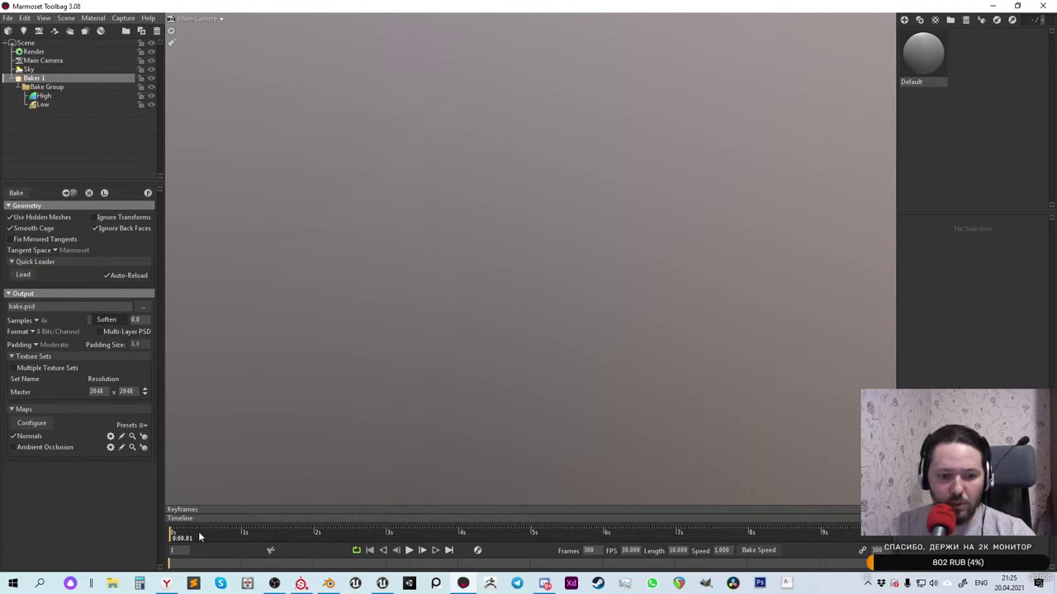
left_click(110, 583)
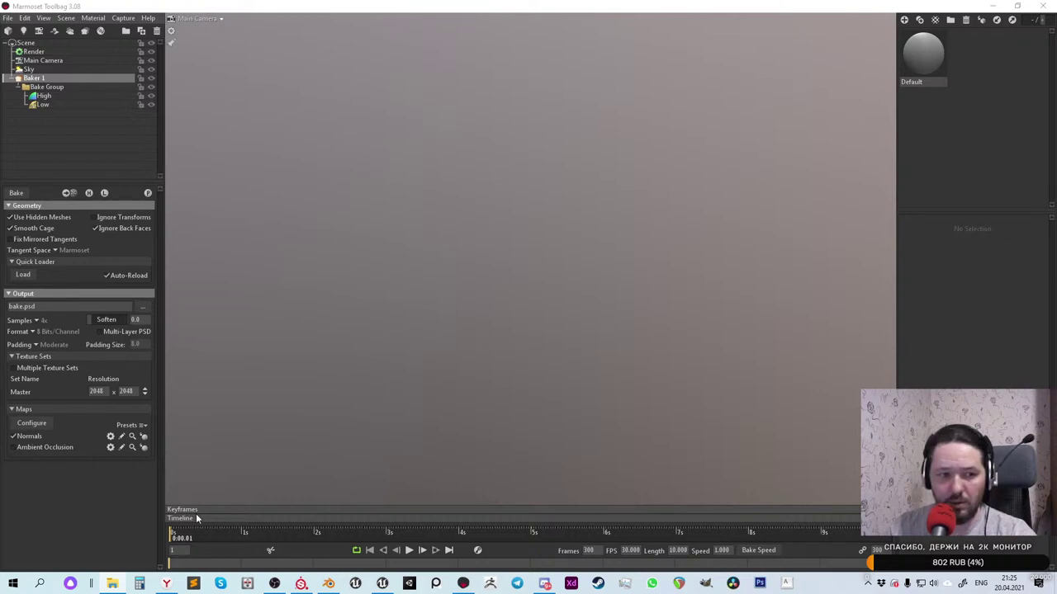
left_click(24, 275)
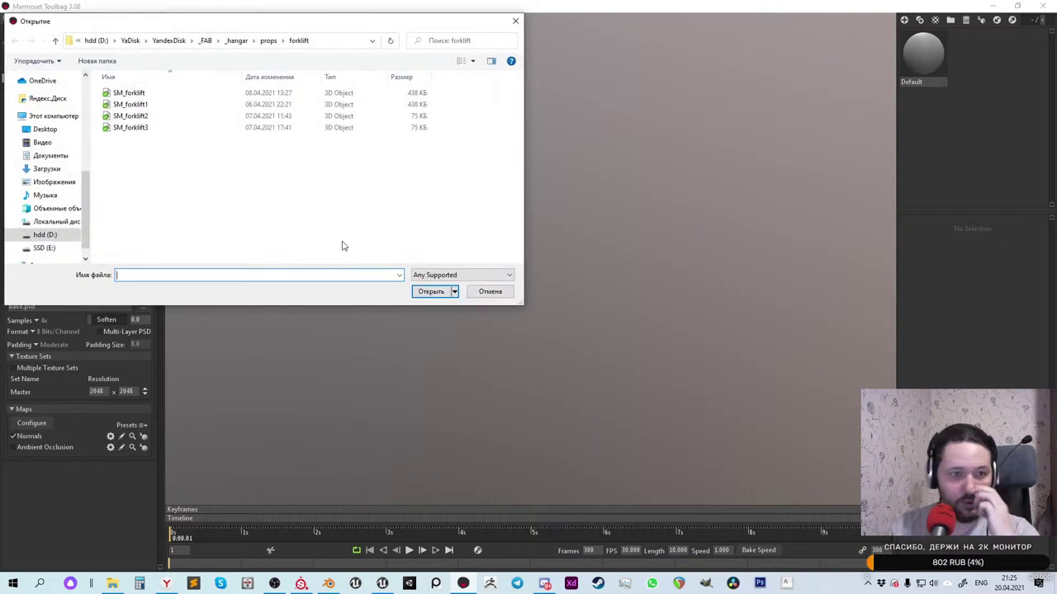
Load chair_high and chair_low from props/cesna/chair into Baker 1
left_click(239, 43)
double_click(127, 126)
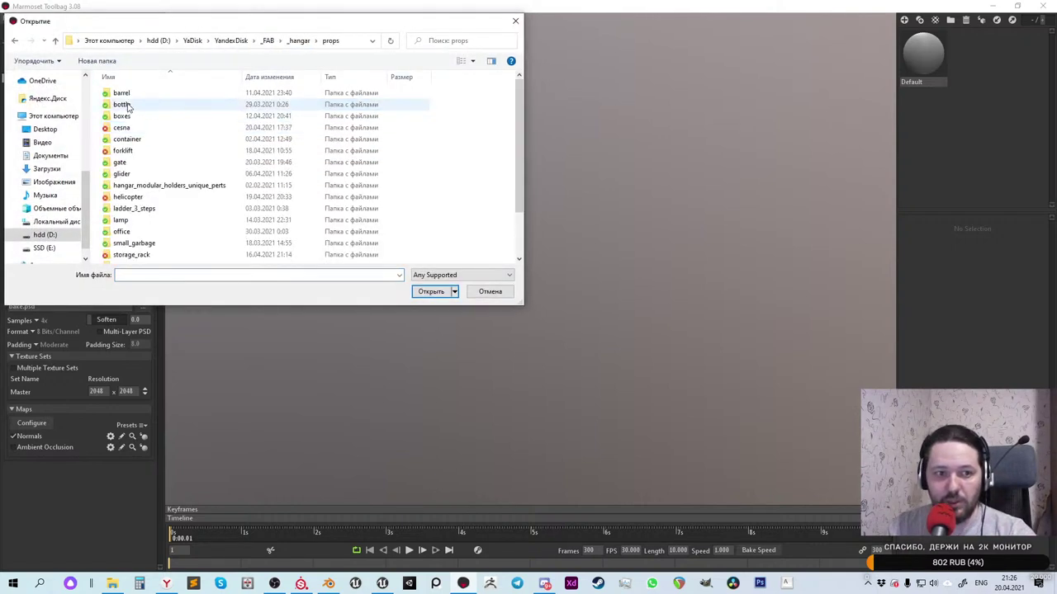
double_click(122, 127)
left_click(125, 96)
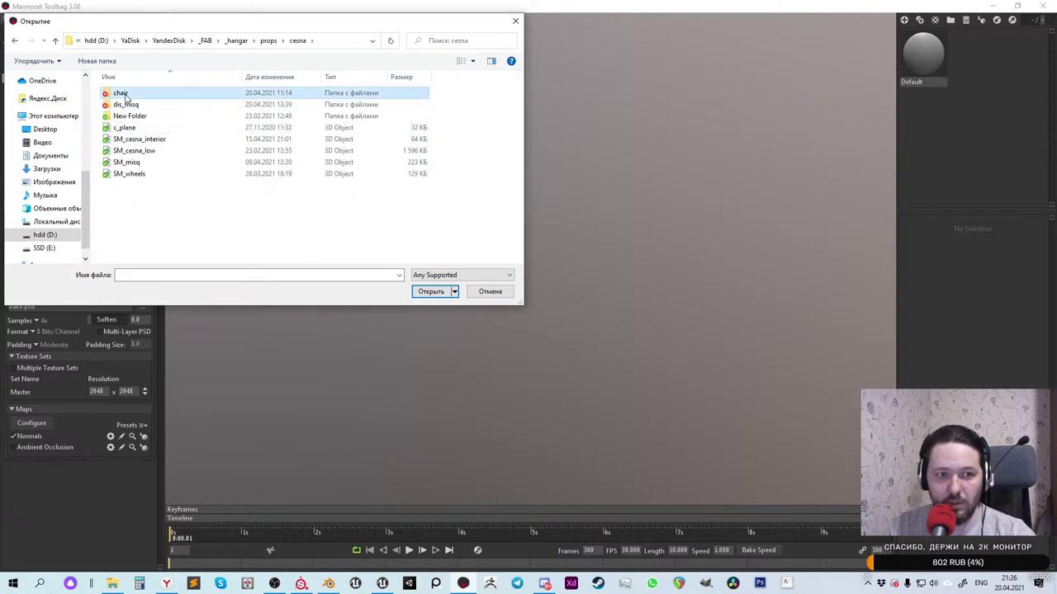
double_click(126, 96)
left_click(129, 93)
left_click(129, 104, "shift")
left_click(428, 291)
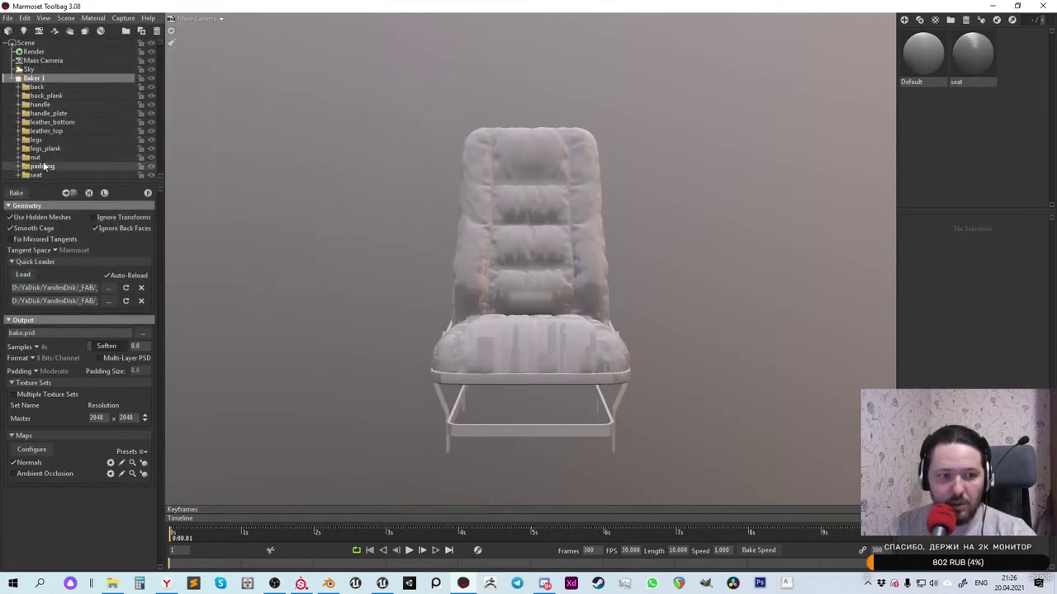
Expand the nut bake group to check its meshes, then collapse it
left_click(18, 157)
scroll(70, 155, "down", 1)
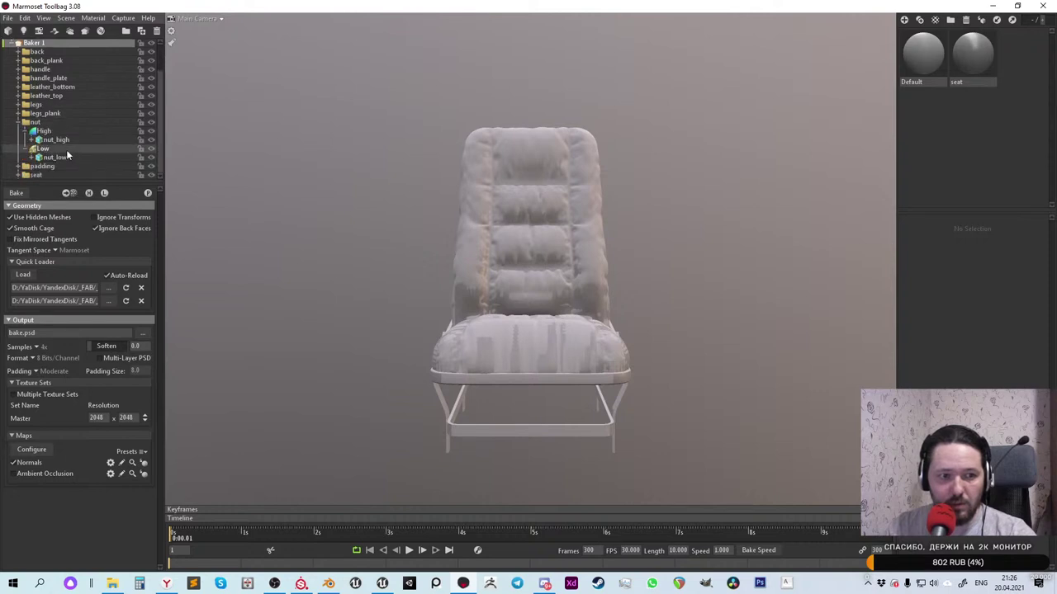
left_click(18, 122)
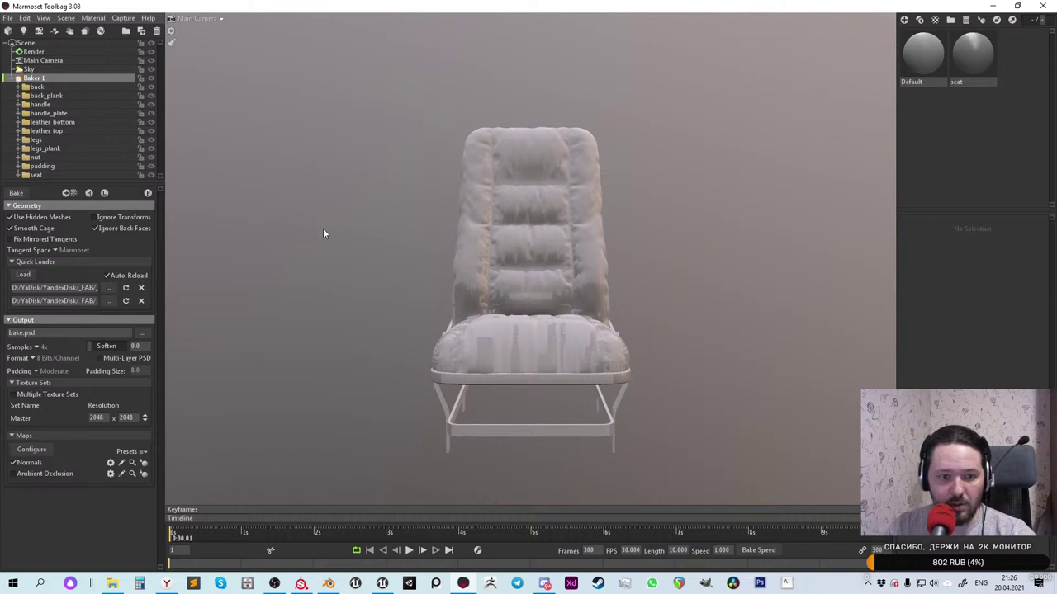
Check the high/low chair meshes in the viewport and drop Master resolution to 1024 x 1024
left_click(104, 194)
left_click(104, 194)
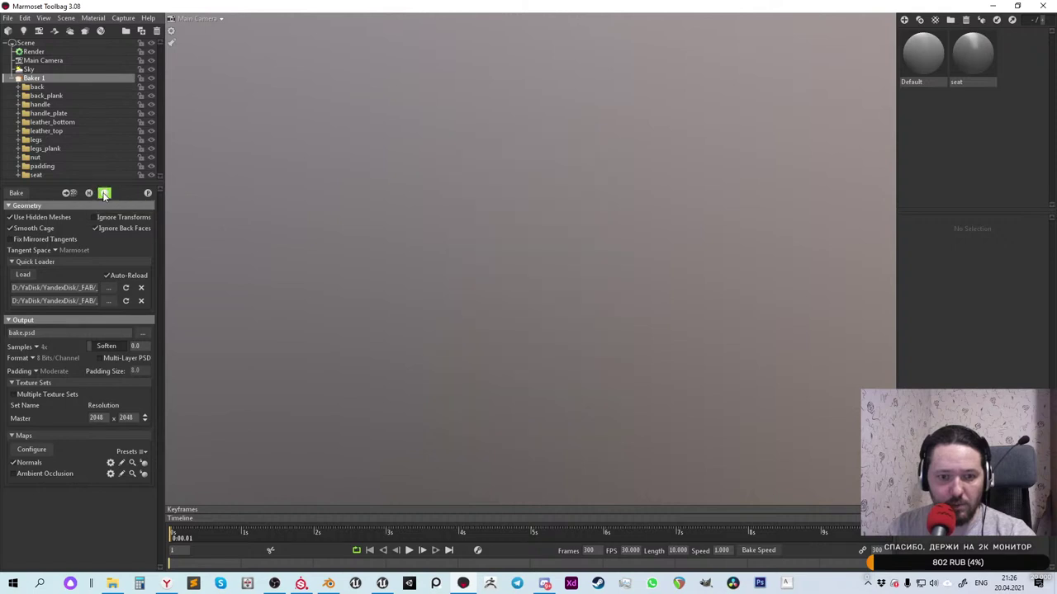
left_click(104, 193)
left_click_drag(314, 254, 388, 273)
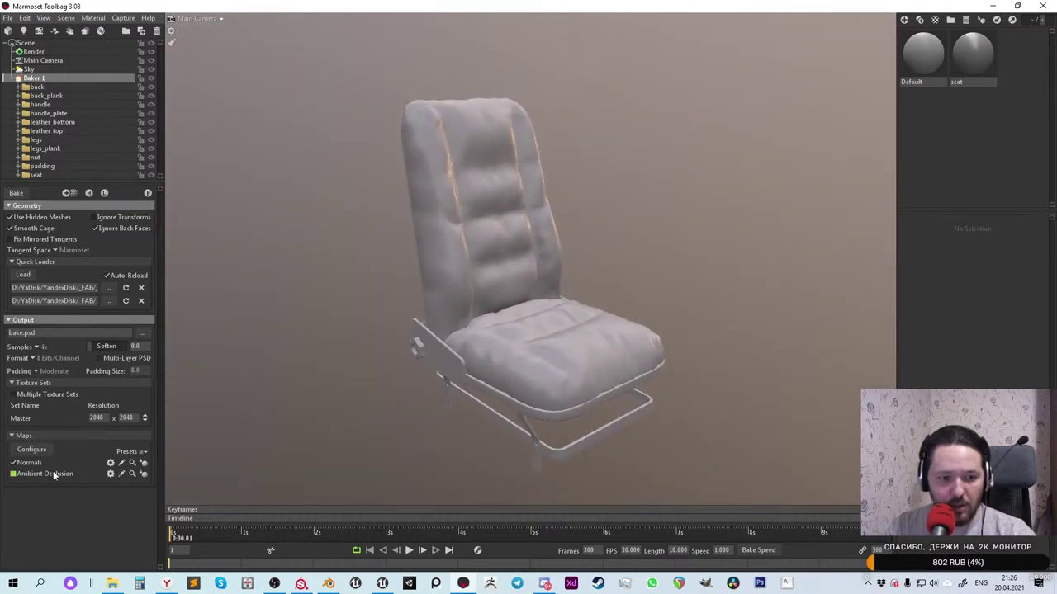
left_click(146, 419)
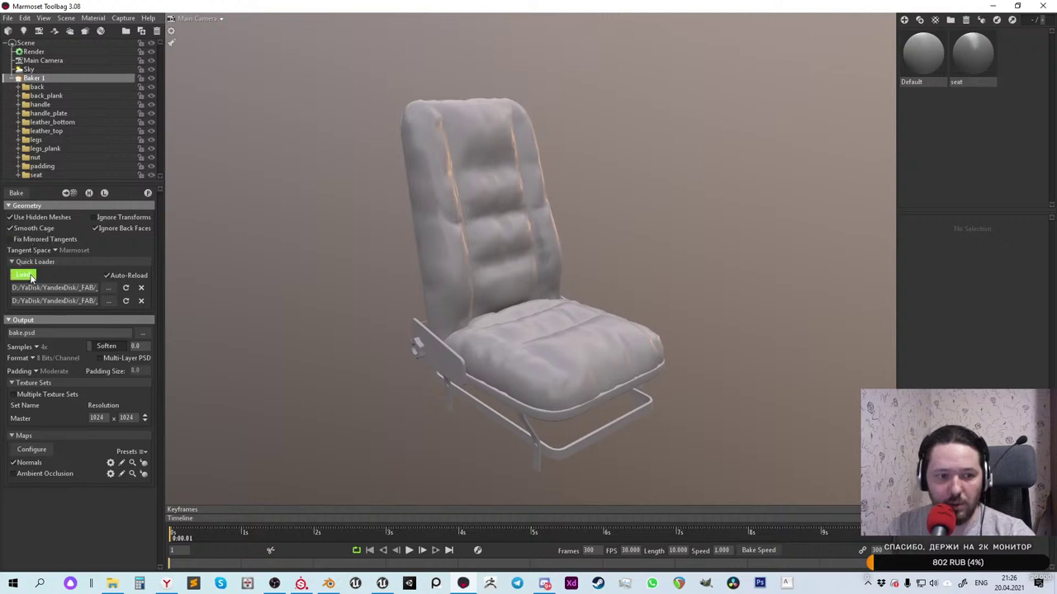
Set the bake output file to chair2 PSD in the cesna chair folder
left_click(143, 333)
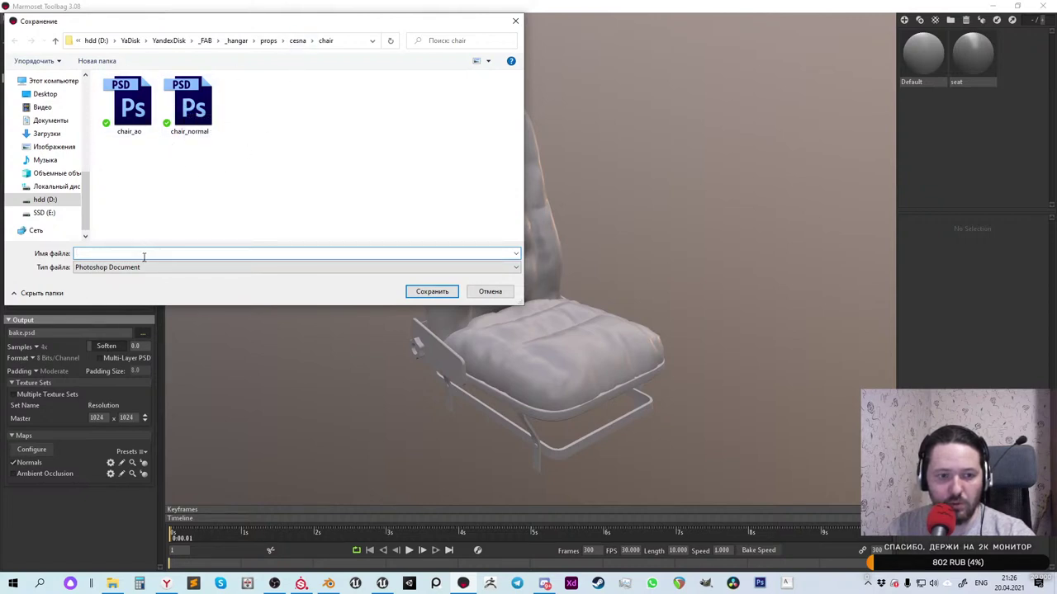
type("c")
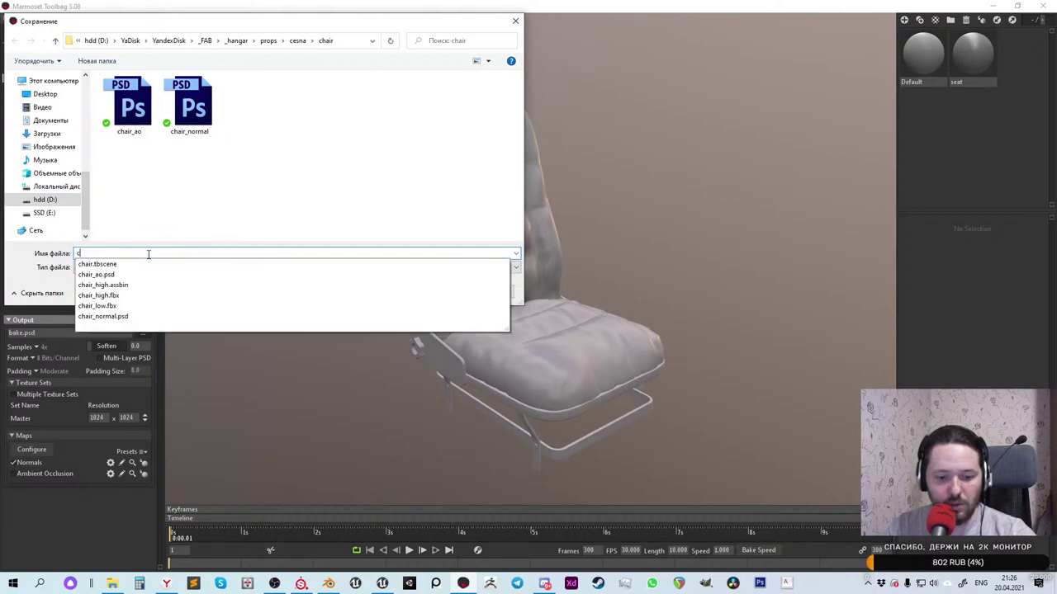
type("hair2")
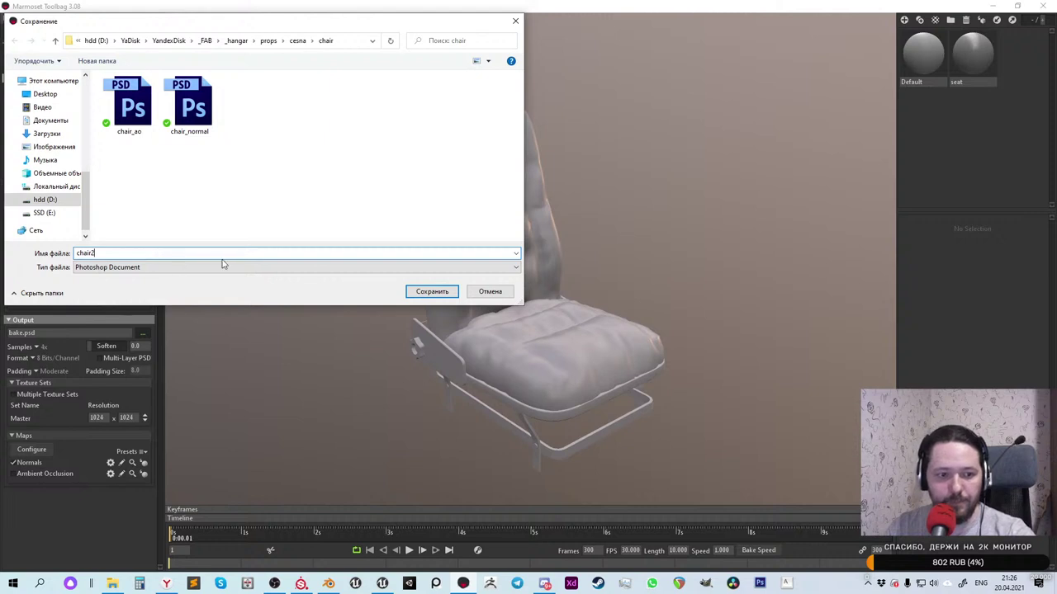
left_click(432, 291)
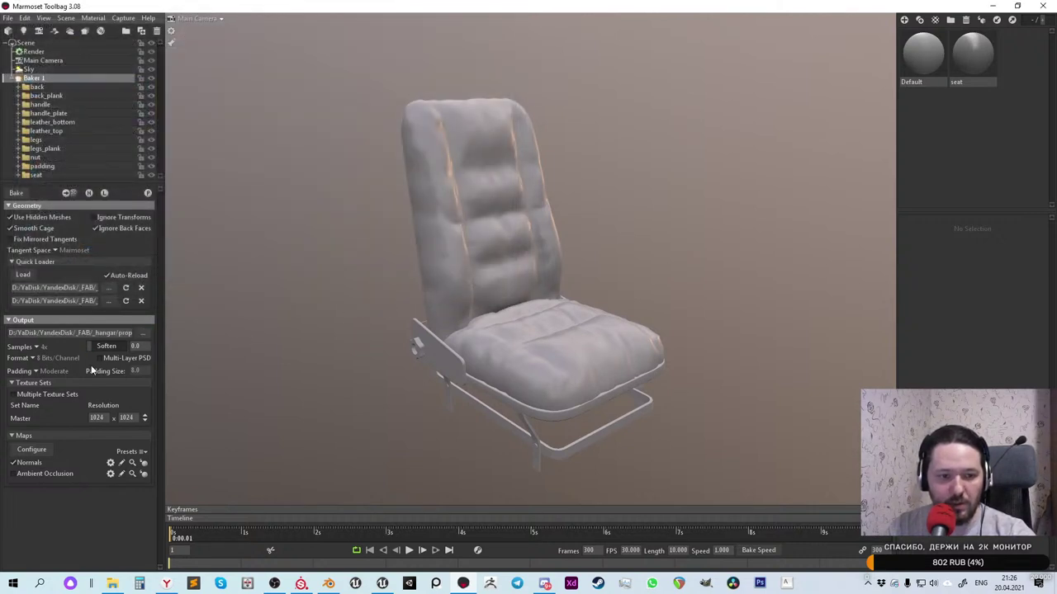
Raise Soften, set 64x samples and 16 Bits/Channel output, then bake the chair maps
left_click_drag(88, 346, 100, 346)
left_click(37, 348)
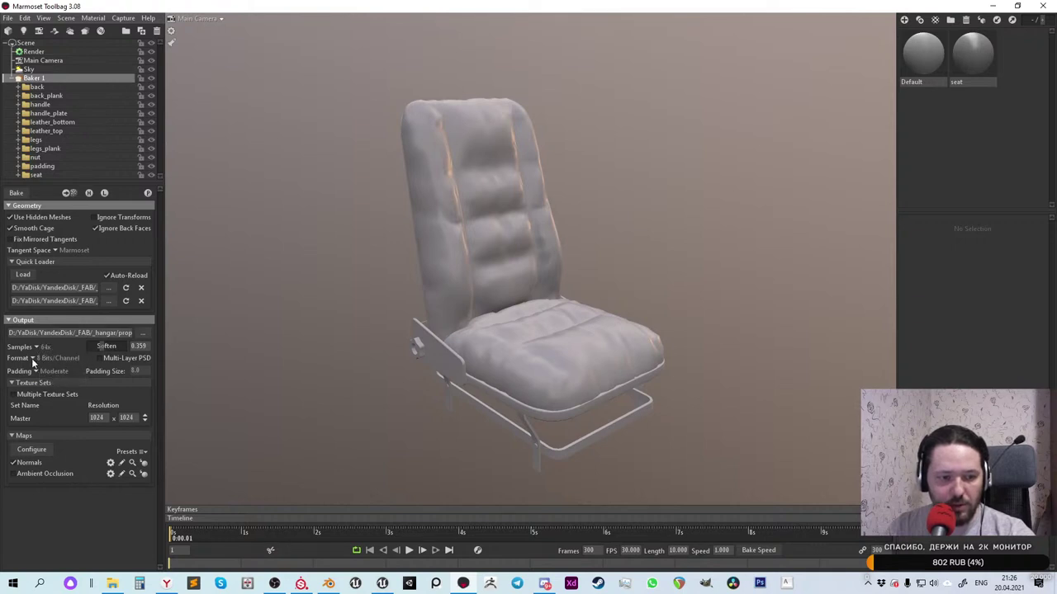
left_click(44, 360)
left_click(58, 370)
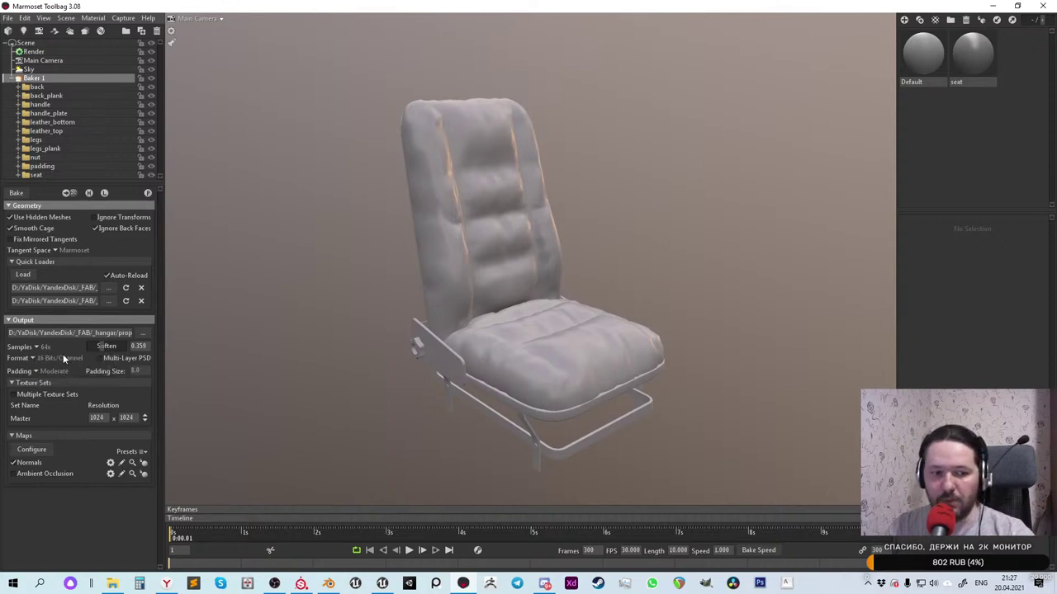
left_click(16, 193)
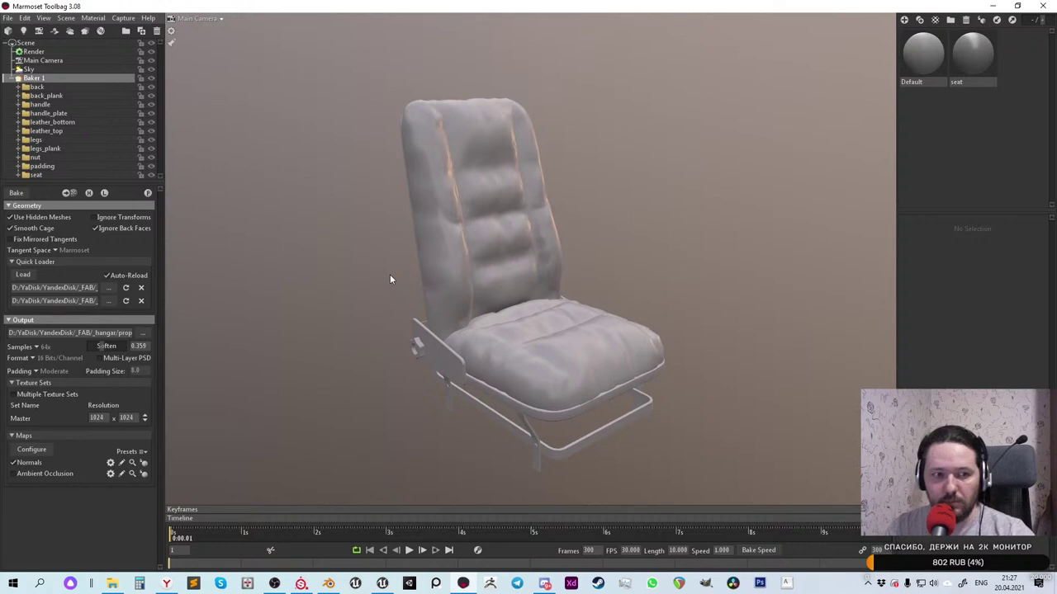
Preview the baked normals on the chair and enable the Ambient Occlusion map
left_click(148, 193)
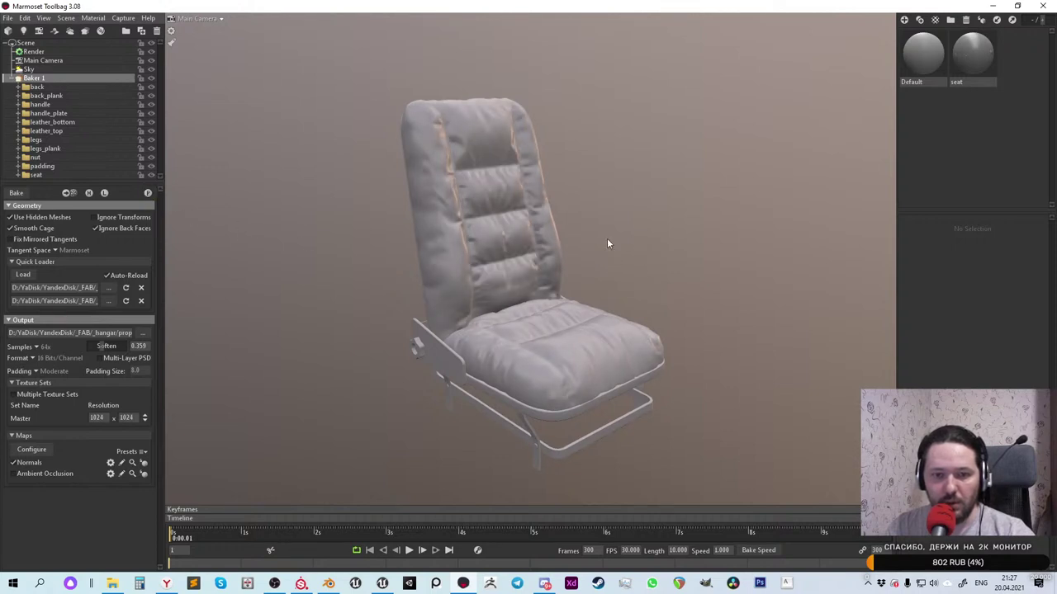
left_click_drag(607, 244, 512, 362)
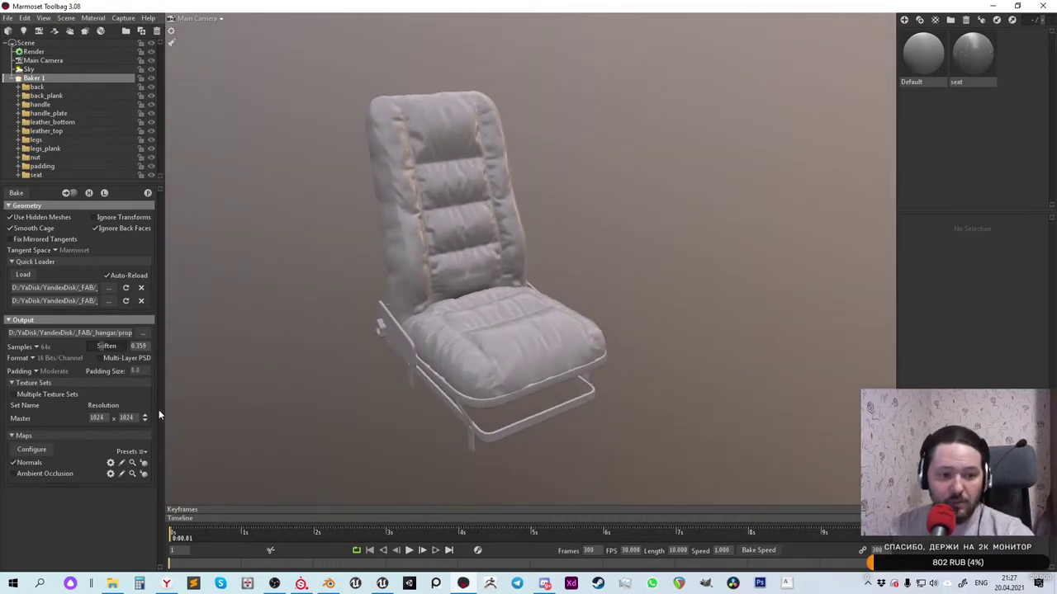
left_click(12, 475)
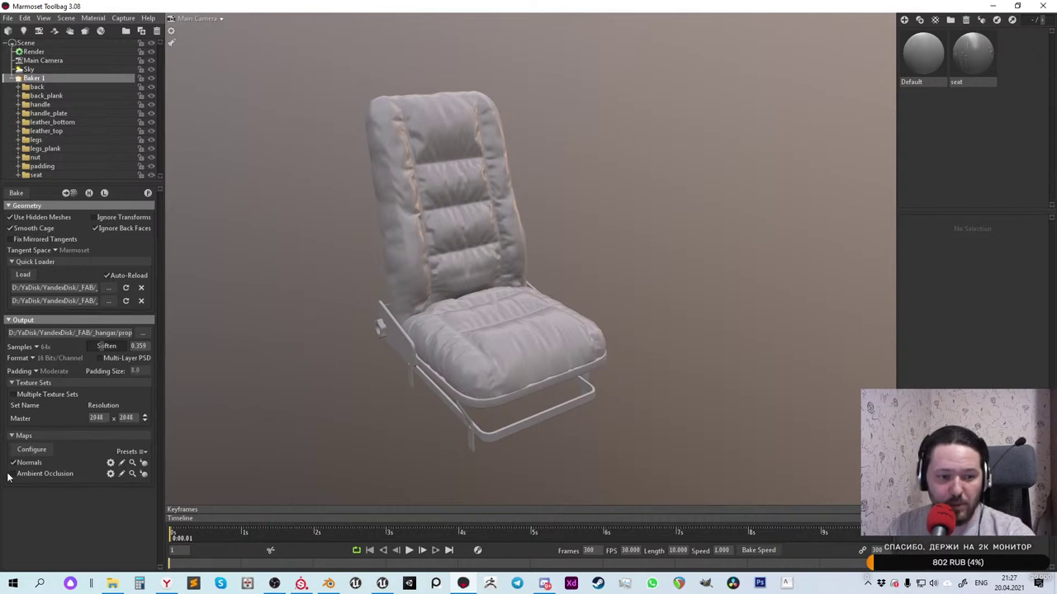
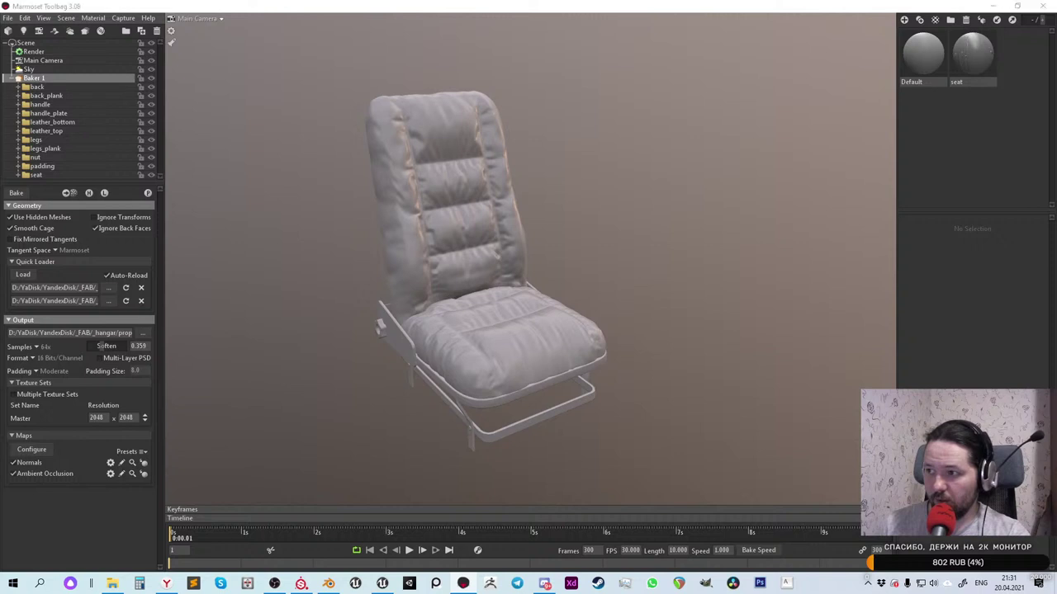
Switch away from the baked seat preview in Marmoset Toolbag
key("alt+Tab")
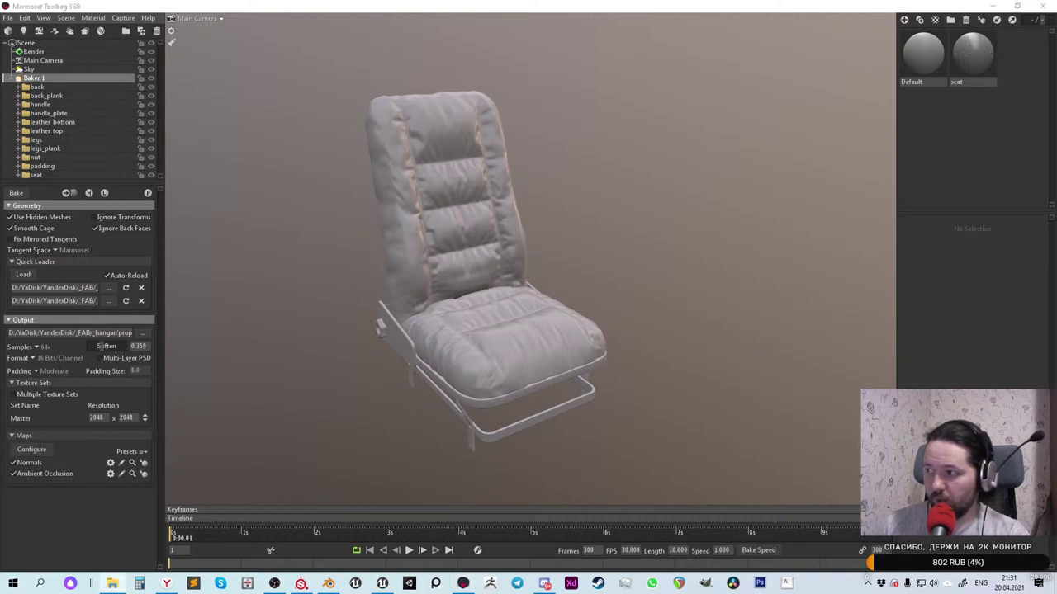
Import chair2_ao.psd and chair2_normal.psd as textures into project 'seat'
left_click(301, 584)
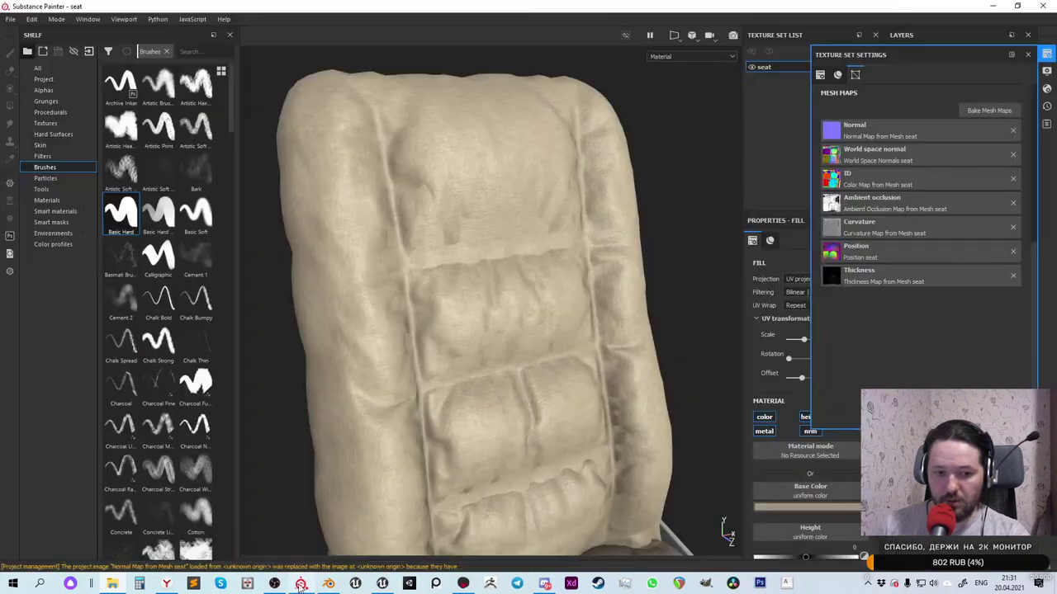
scroll(363, 139, "down", 5)
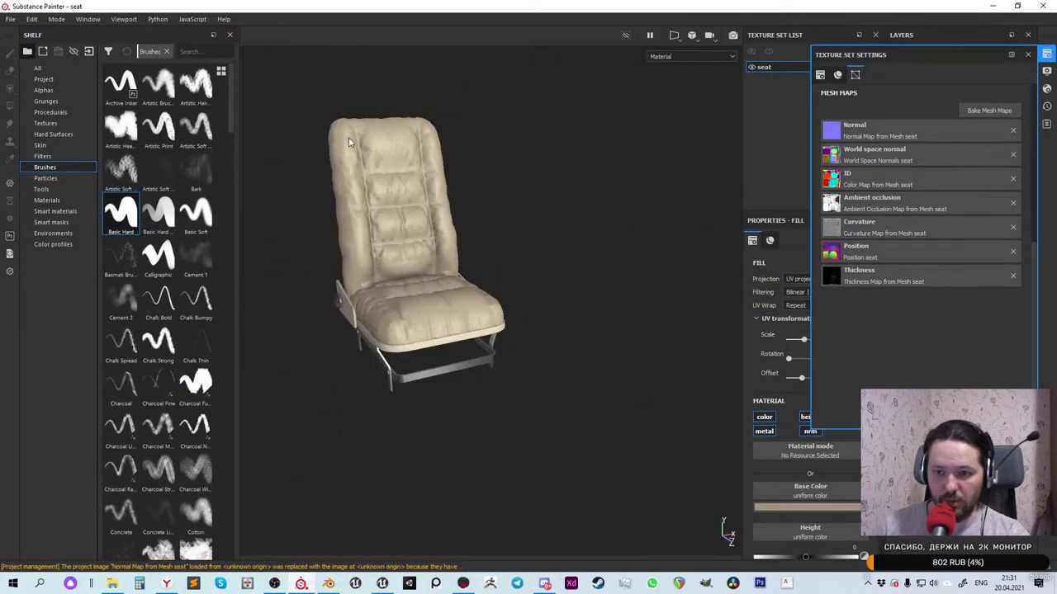
left_click(42, 80)
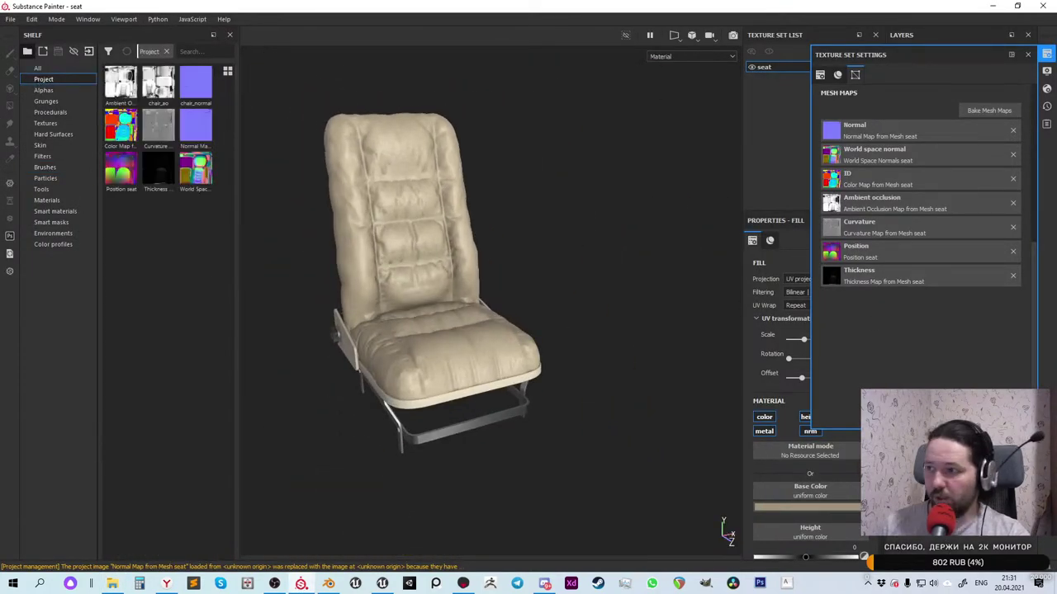
key("super+e")
left_click_drag(862, 548, 168, 288)
left_click(669, 177)
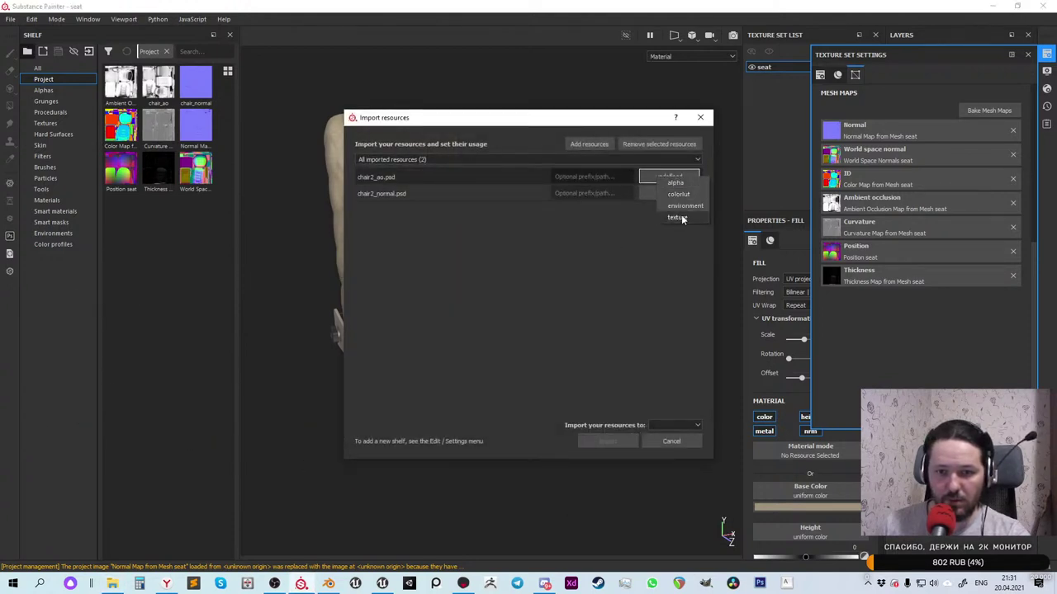
left_click(451, 212)
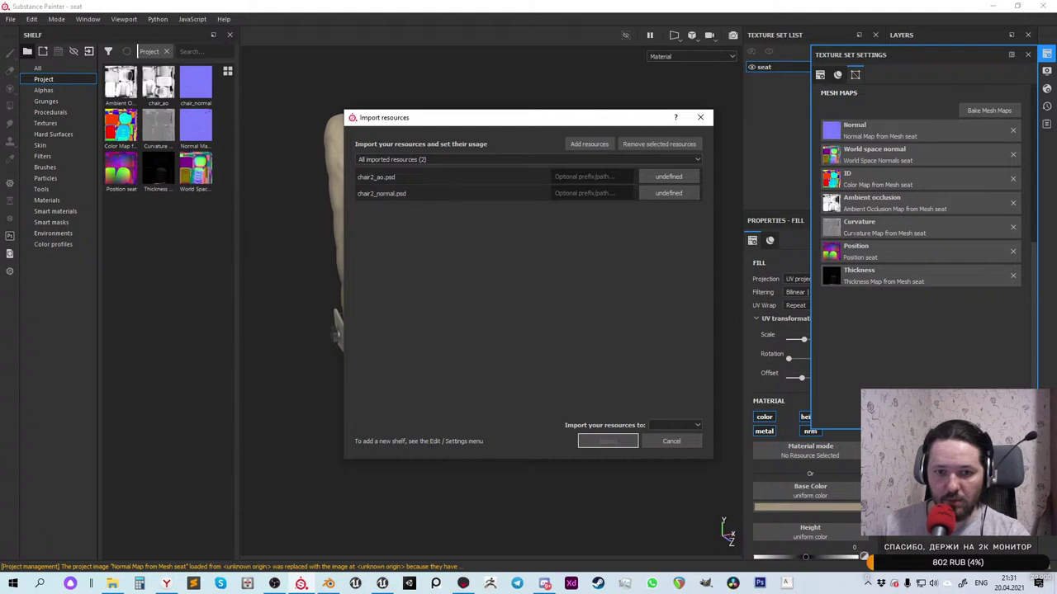
left_click(669, 192)
left_click(682, 225)
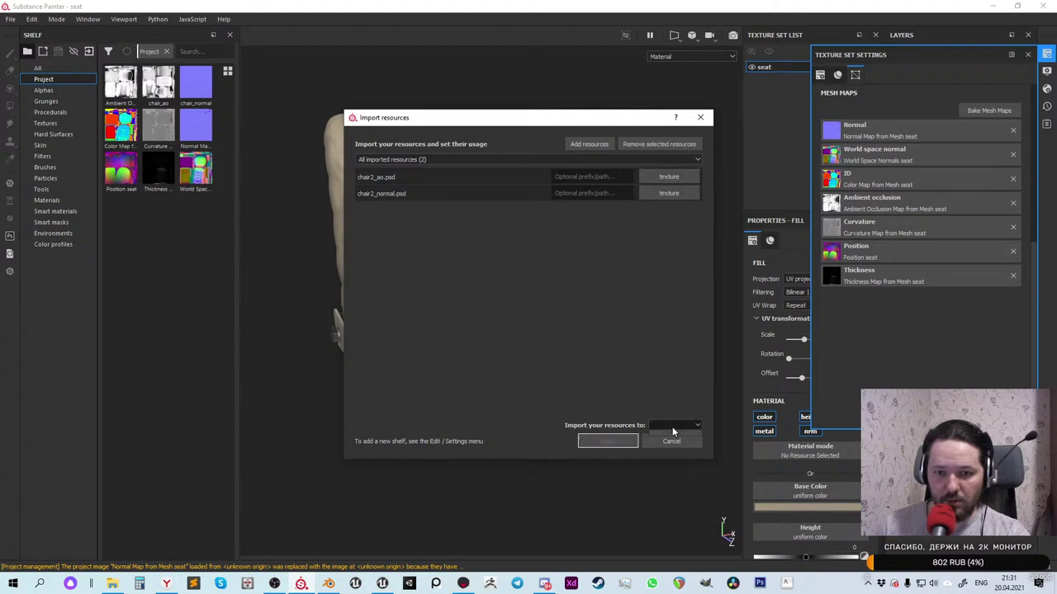
left_click(674, 426)
left_click(677, 442)
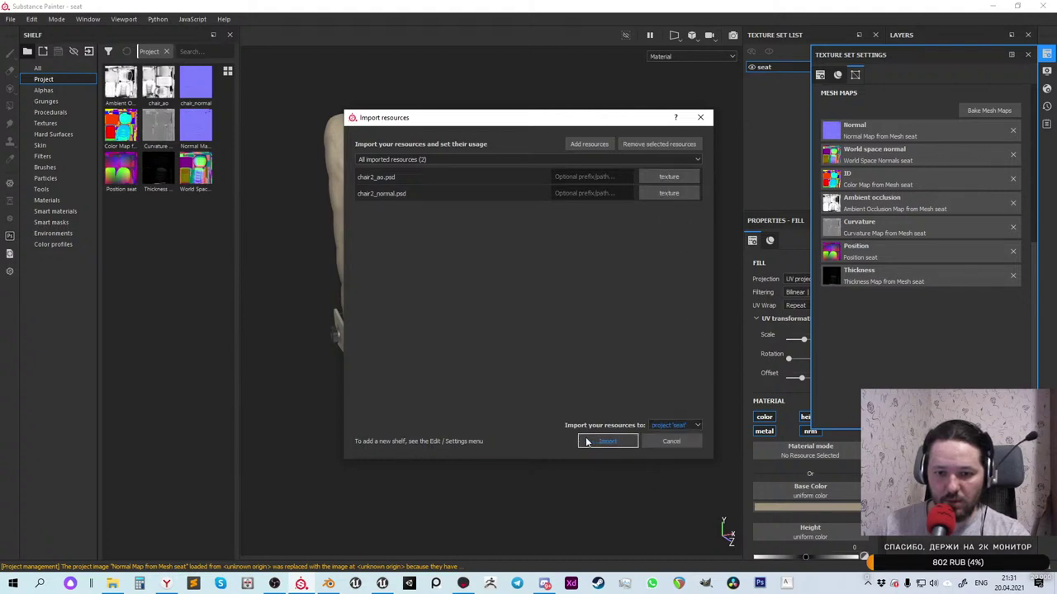
left_click(589, 439)
Assign chair2_normal and chair2_ao to the Normal and Ambient occlusion mesh map slots
left_click_drag(121, 84, 888, 204)
left_click_drag(159, 86, 870, 131)
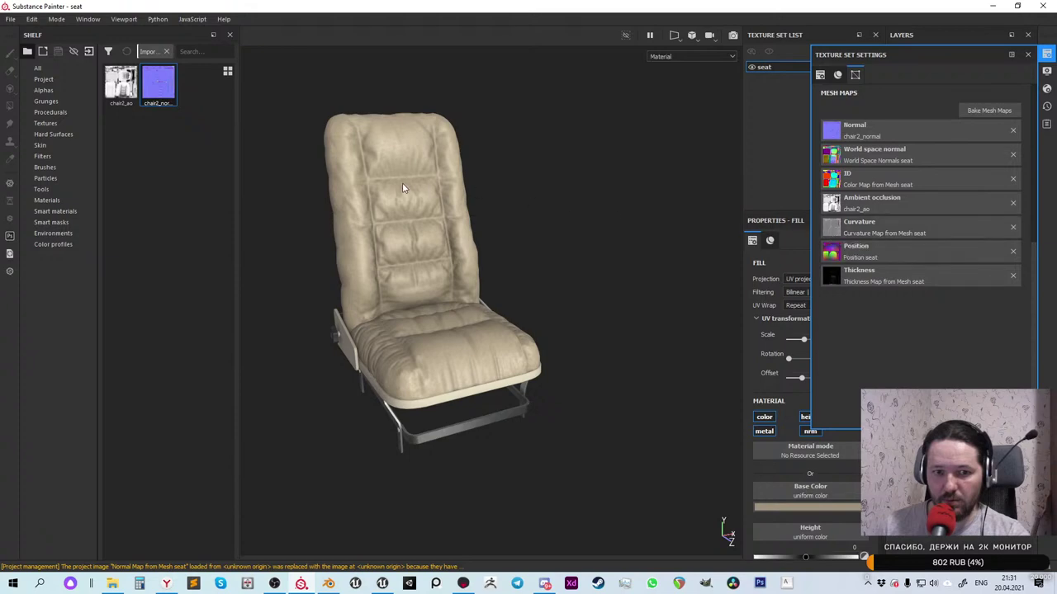
scroll(402, 186, "up", 6)
scroll(413, 202, "down", 3)
scroll(427, 202, "down", 2)
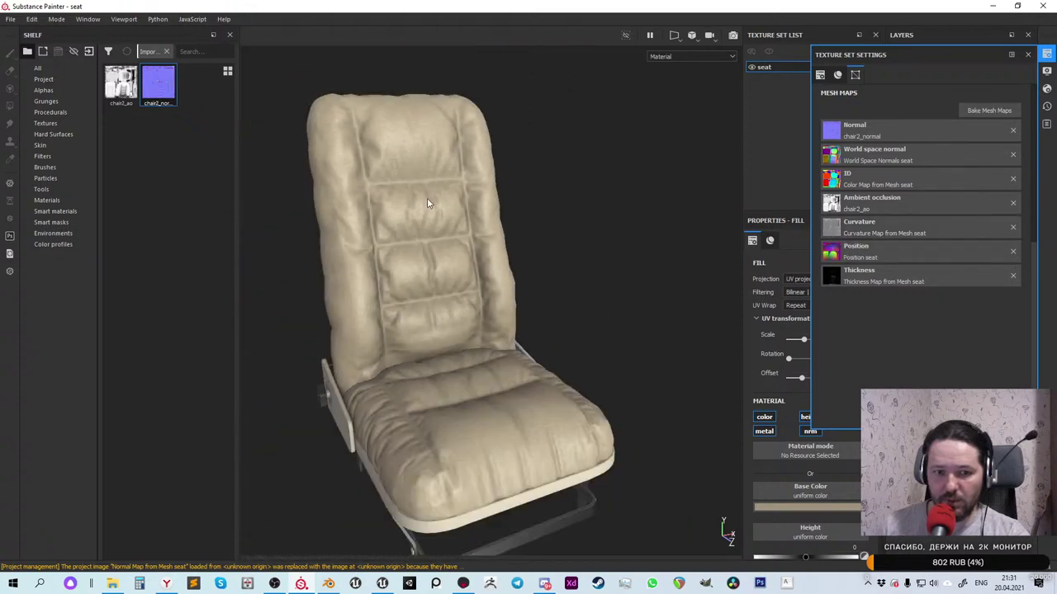
left_click_drag(416, 204, 427, 239, "alt")
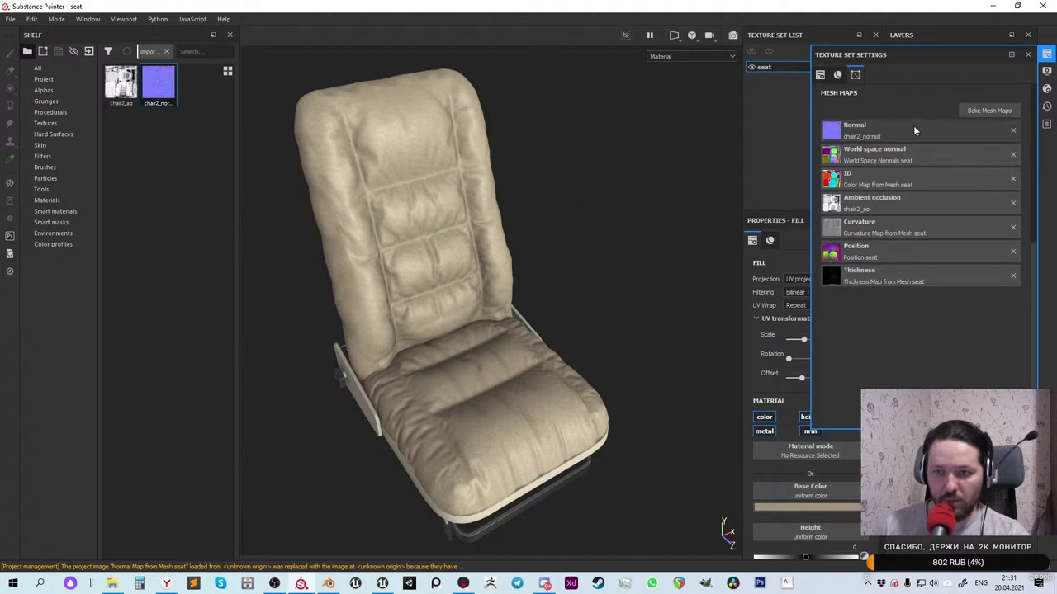
Close the mesh map settings and select Fill layer 2's fill, toggling it to compare
left_click(1028, 55)
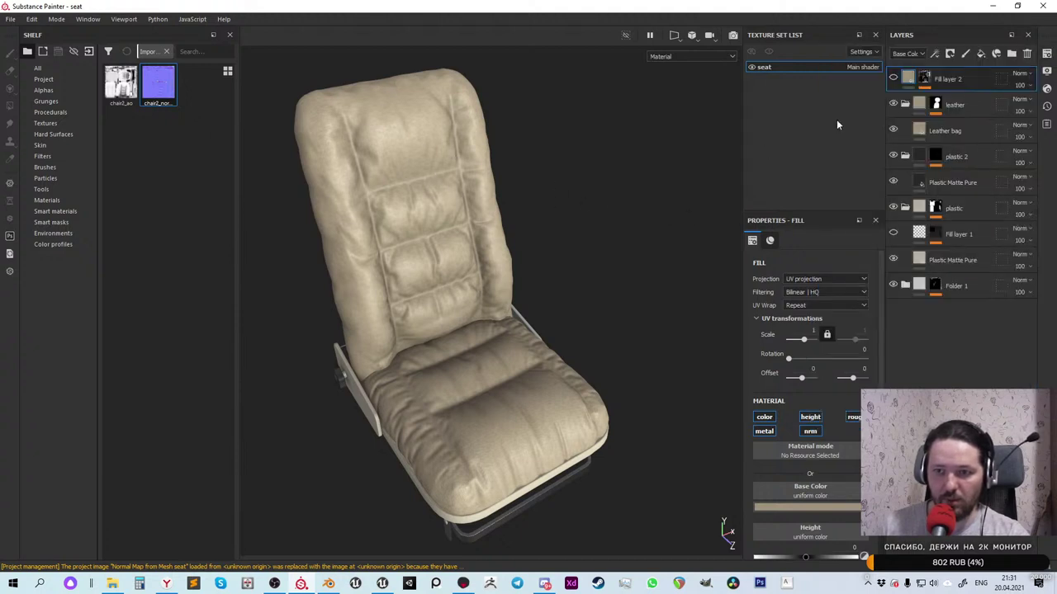
left_click(893, 79)
left_click(893, 78)
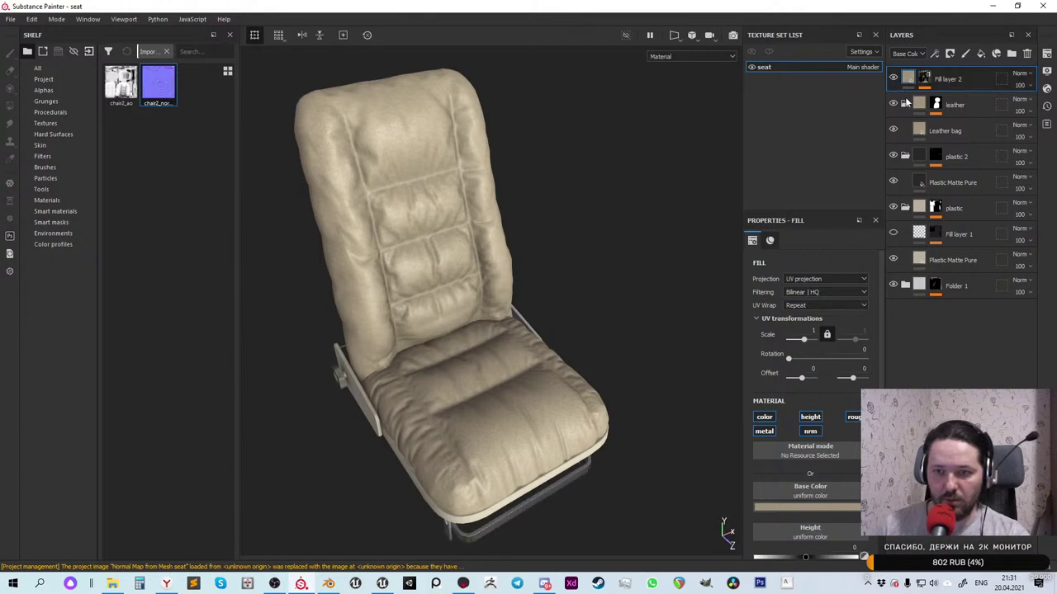
left_click(927, 78)
left_click(909, 79)
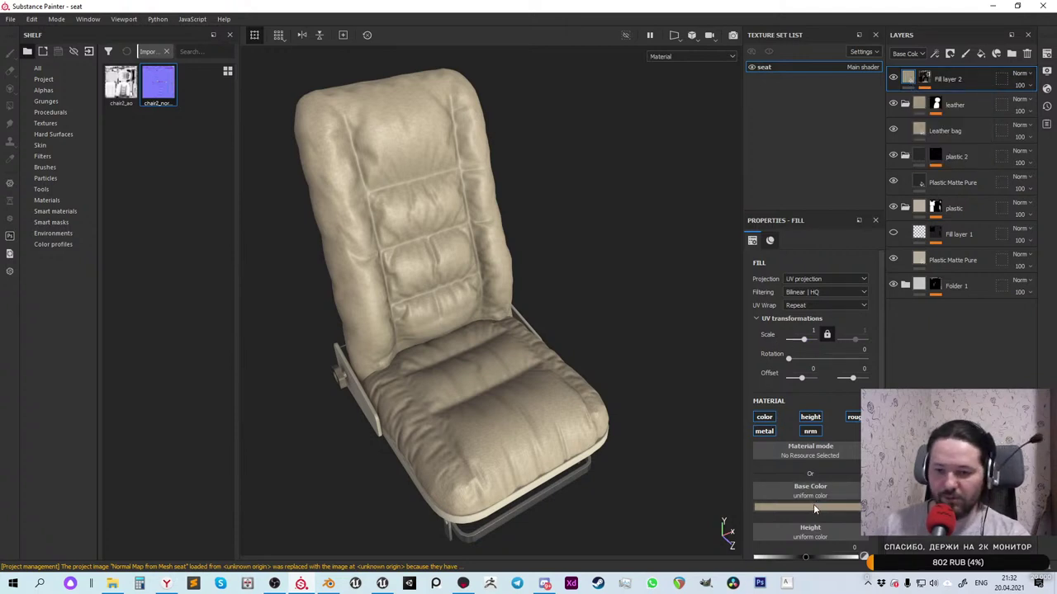
Change Fill layer 2's base colour to the dark brown 6e5841
left_click(816, 507)
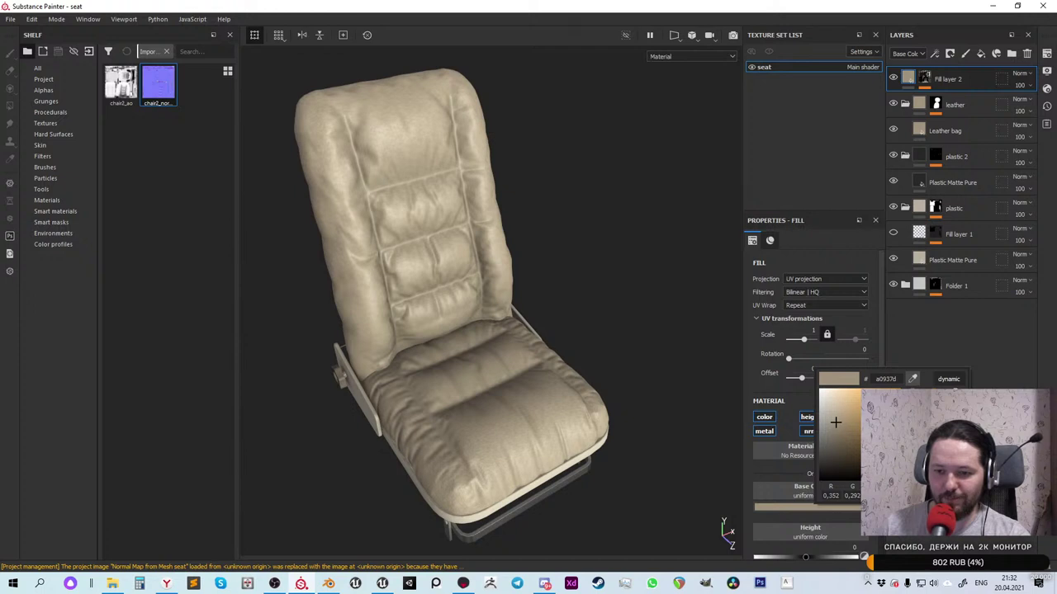
left_click_drag(868, 429, 857, 455)
left_click_drag(462, 341, 424, 312, "alt")
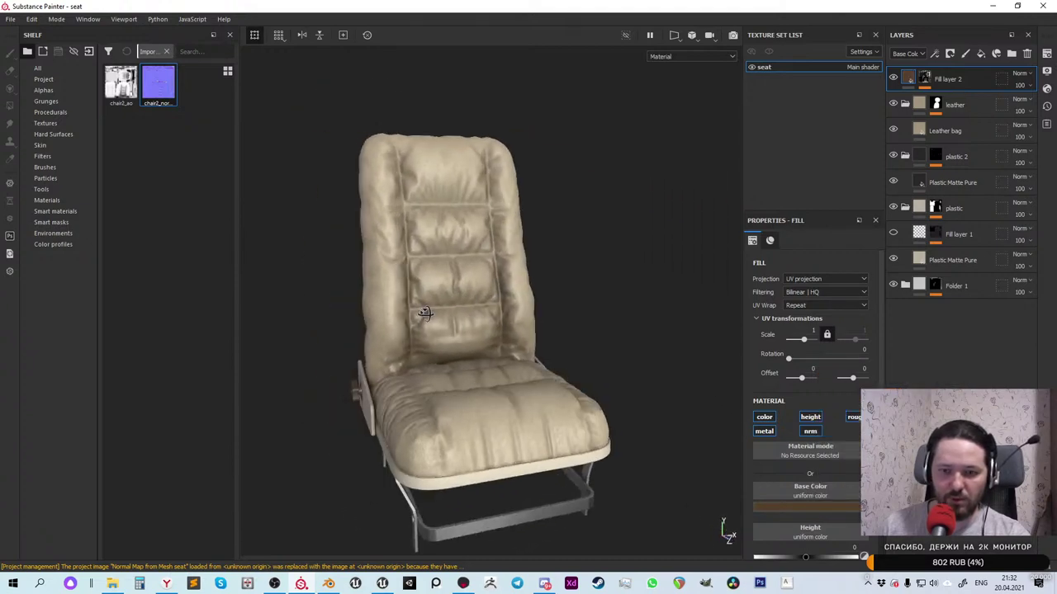
left_click(892, 79)
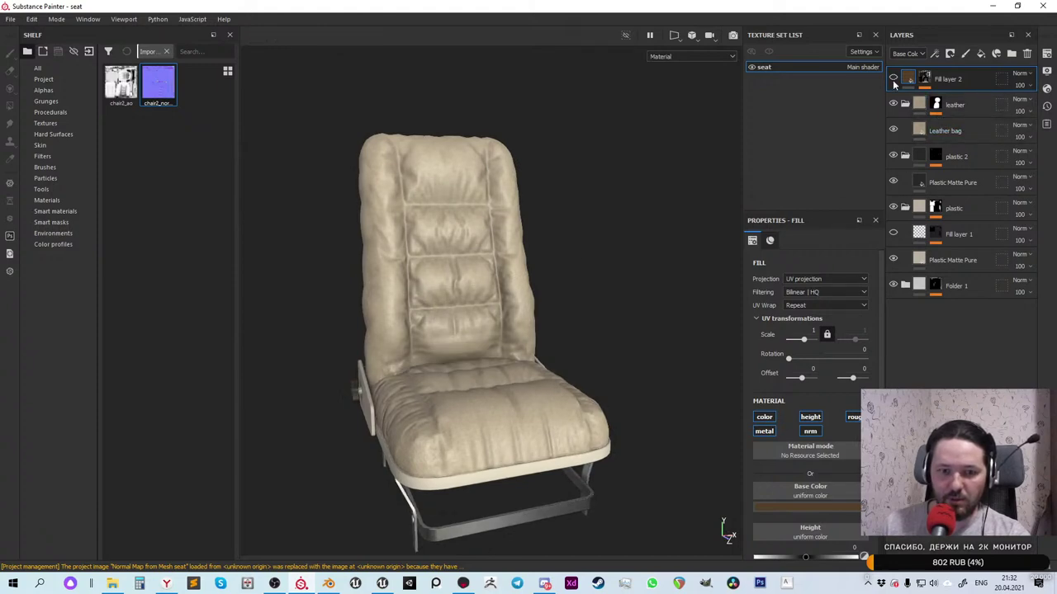
left_click(893, 78)
left_click_drag(573, 216, 547, 299, "alt")
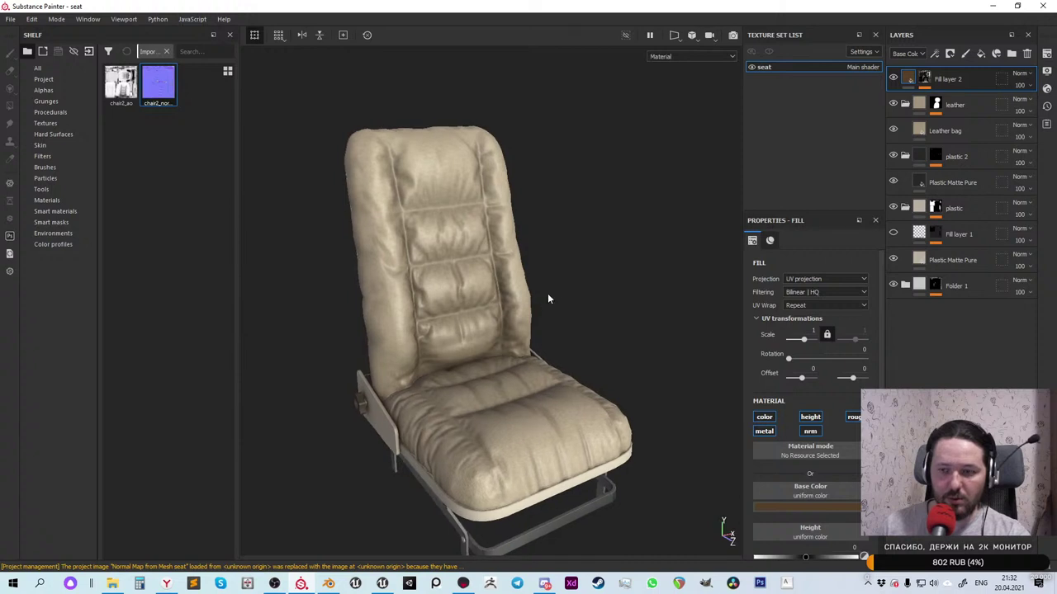
Duplicate Fill layer 2 and switch the copy's mask generator from Ambient Occlusion to Curvature
key("ctrl+d")
left_click(926, 78)
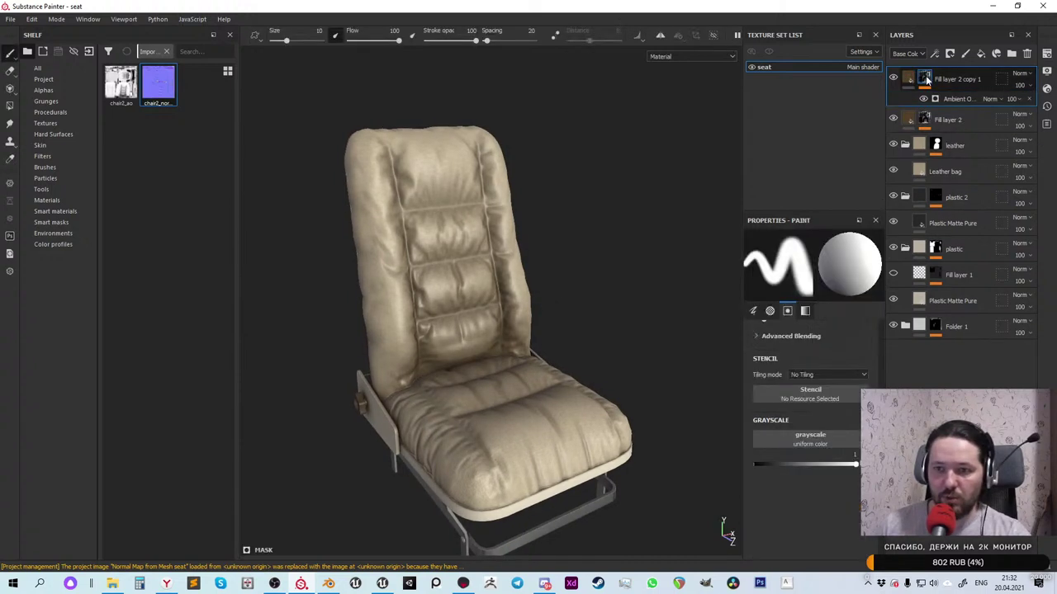
left_click(953, 99)
left_click(816, 256)
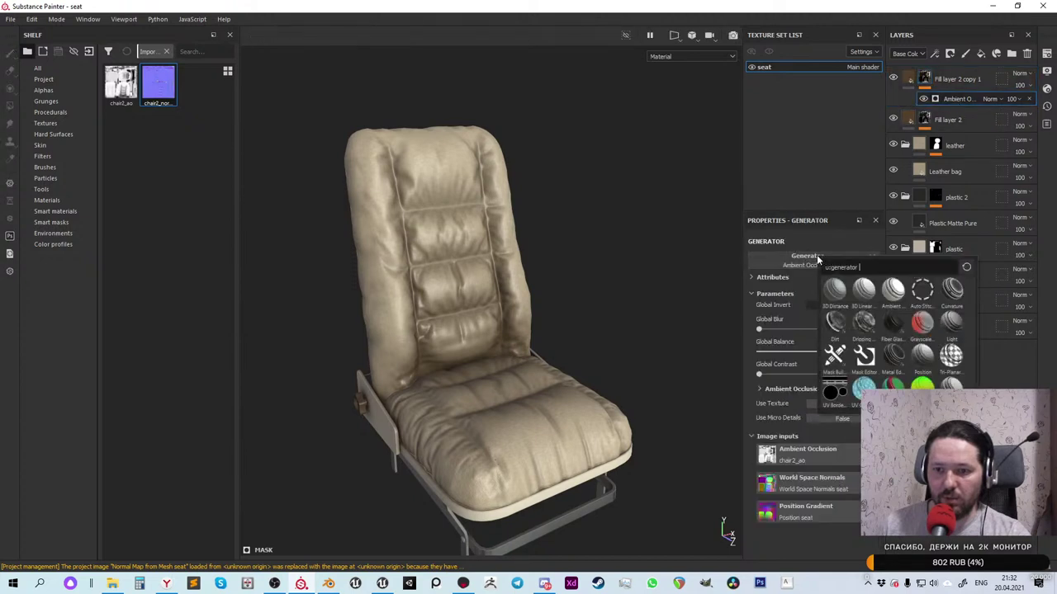
left_click(954, 290)
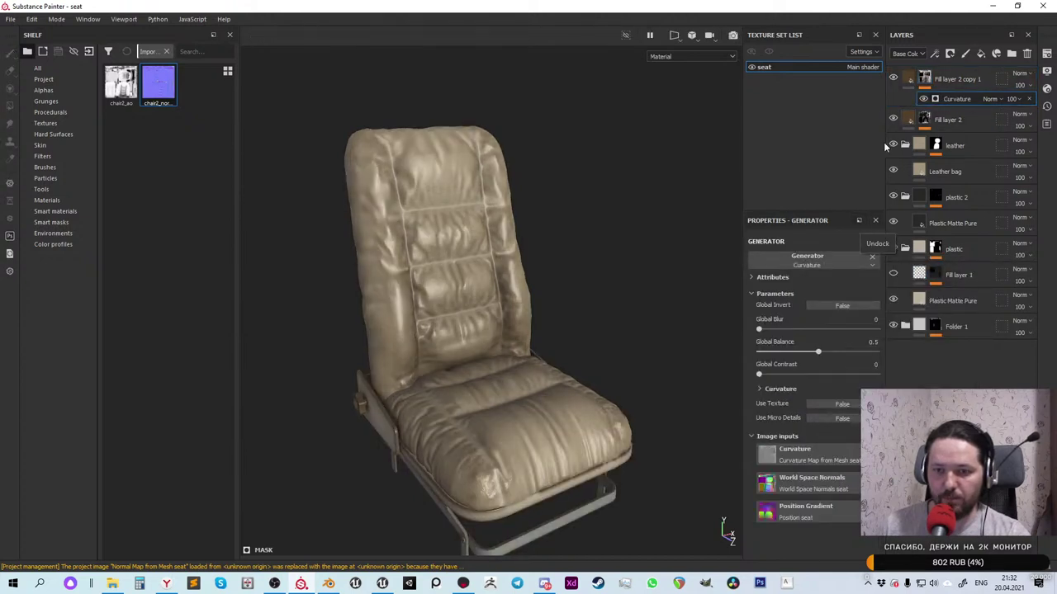
Give the copy a light tan base colour and save the project
left_click(910, 79)
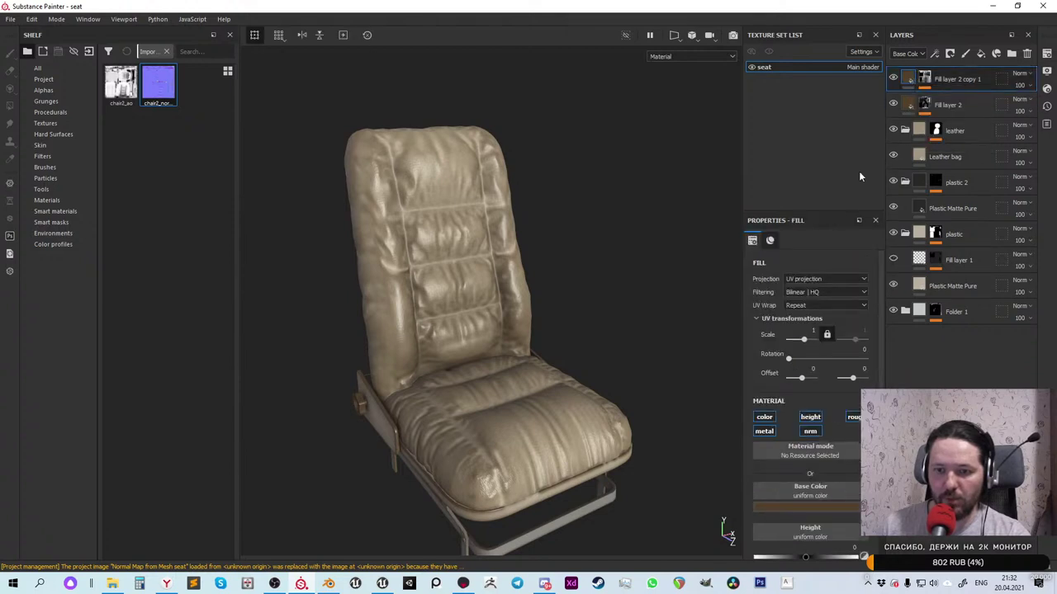
left_click(812, 507)
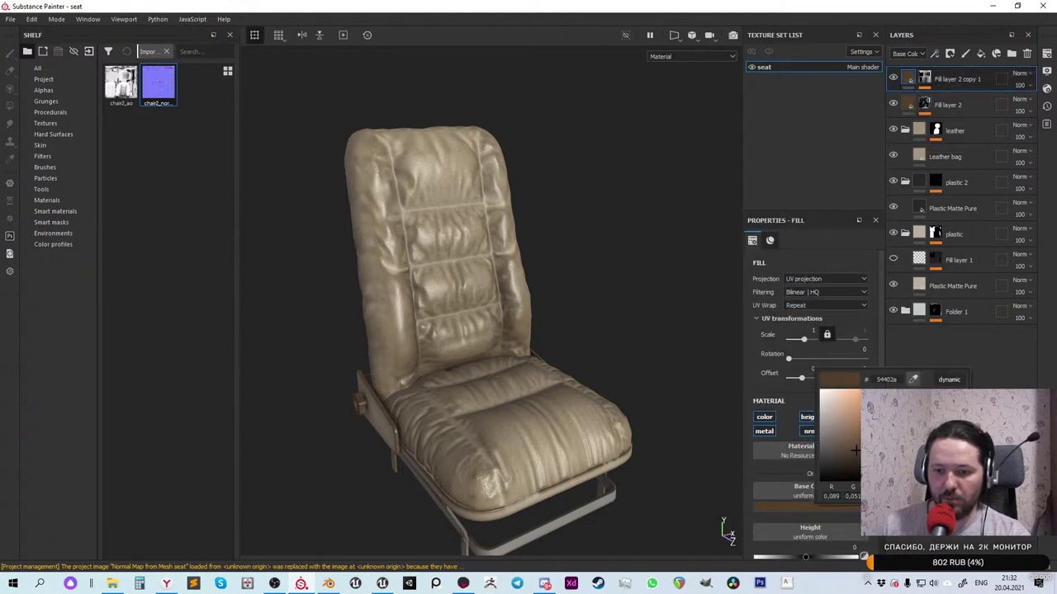
left_click_drag(855, 447, 857, 433)
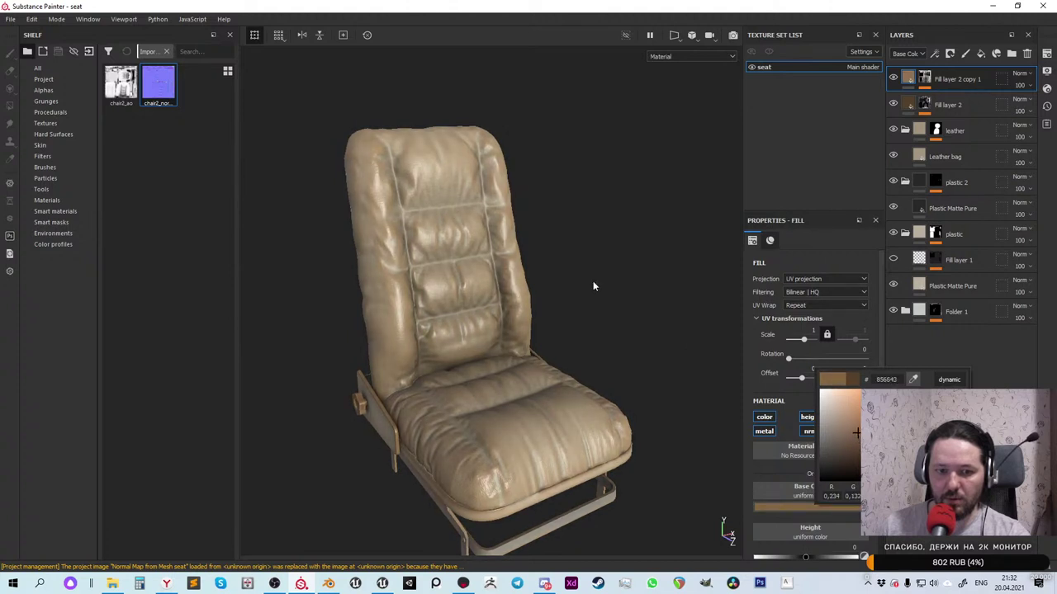
left_click_drag(593, 281, 616, 318, "alt")
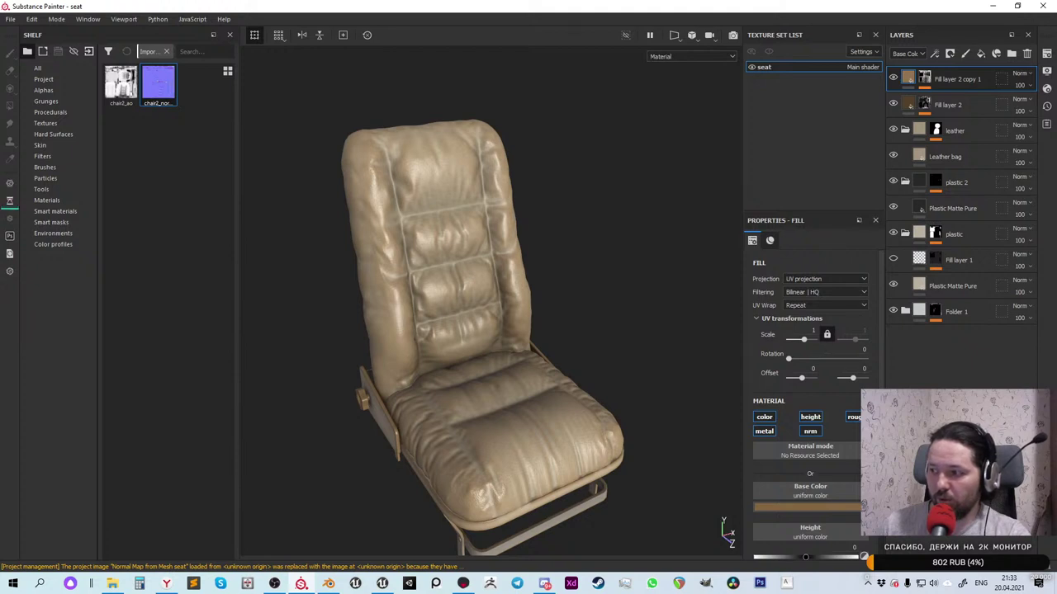
key("ctrl+s")
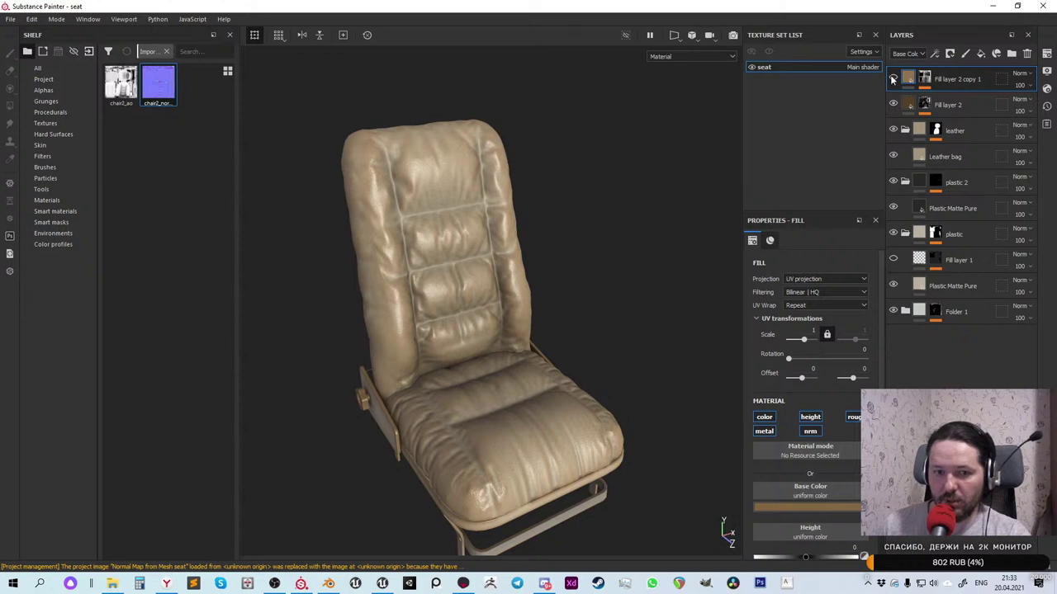
Toggle Fill layer 2 and its copy on and off to compare the seat
left_click(892, 79)
left_click(892, 78)
left_click(892, 105)
left_click(893, 105)
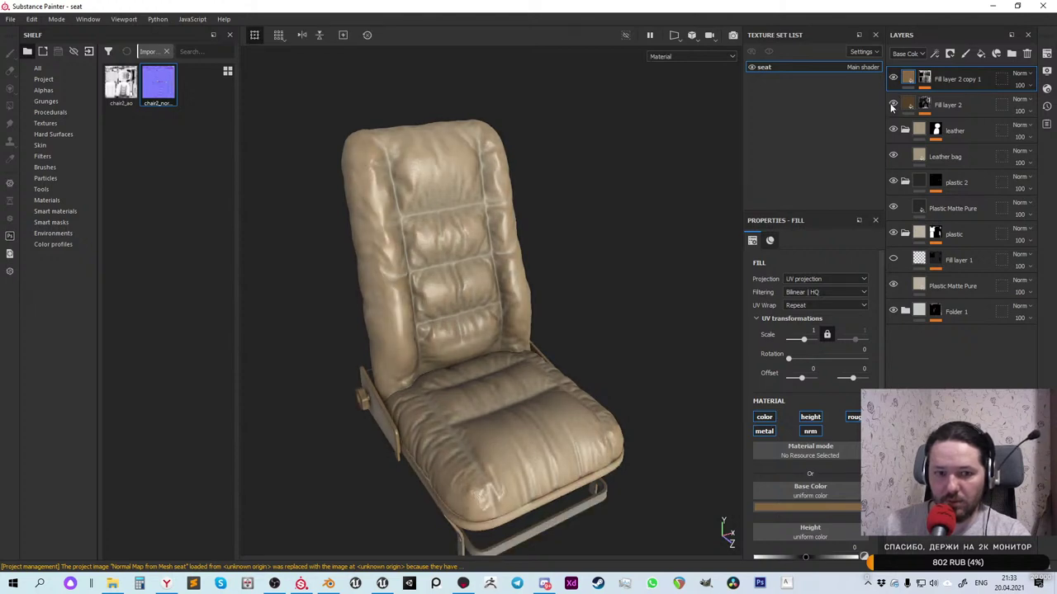
left_click(892, 105)
left_click(893, 105)
left_click_drag(537, 299, 557, 236, "alt")
Disable the height, normal, metal and roughness channels on Fill layer 2 and its copy
left_click(950, 105)
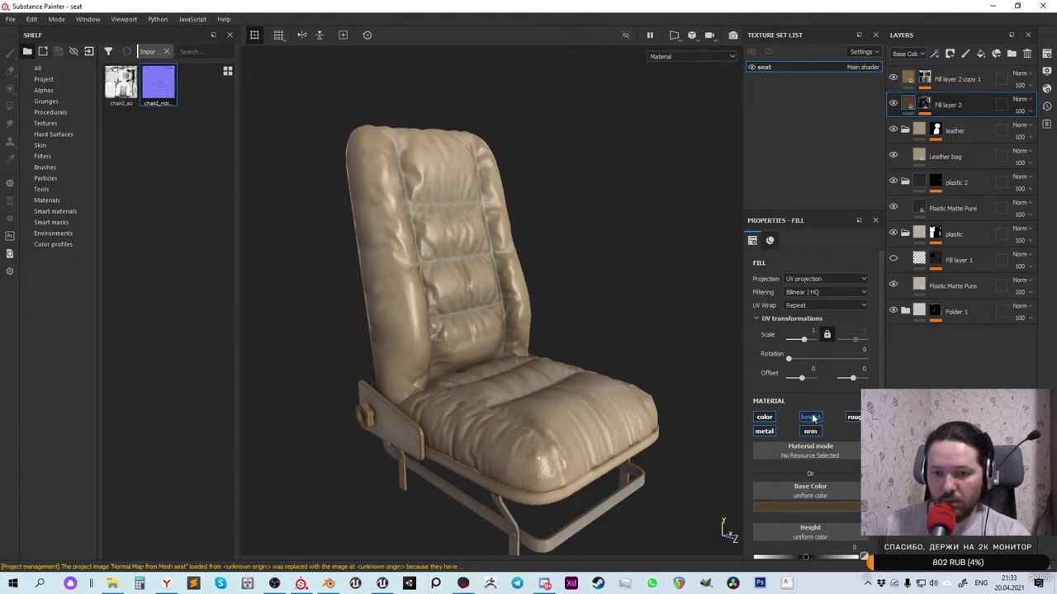
left_click(810, 416)
left_click(810, 431)
left_click(764, 431)
left_click(852, 417)
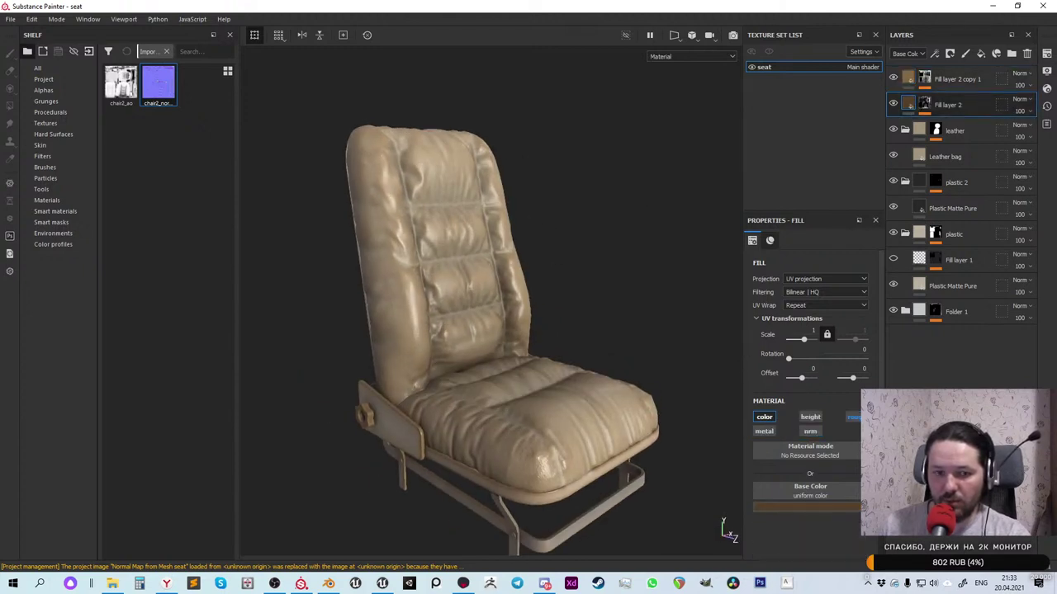
left_click(909, 81)
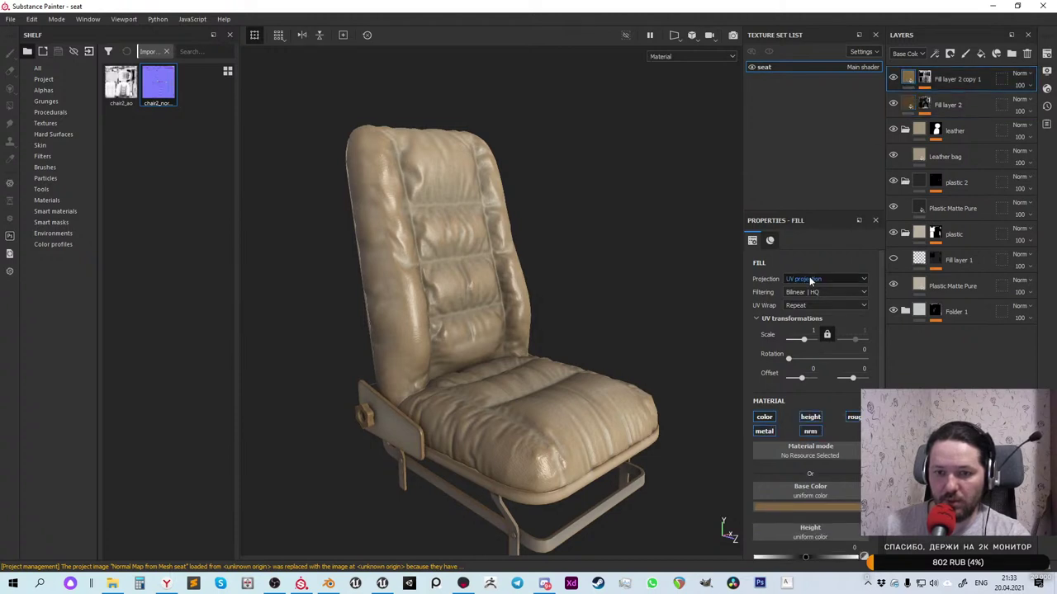
left_click(810, 417)
left_click(764, 431)
left_click(810, 431)
left_click(853, 417)
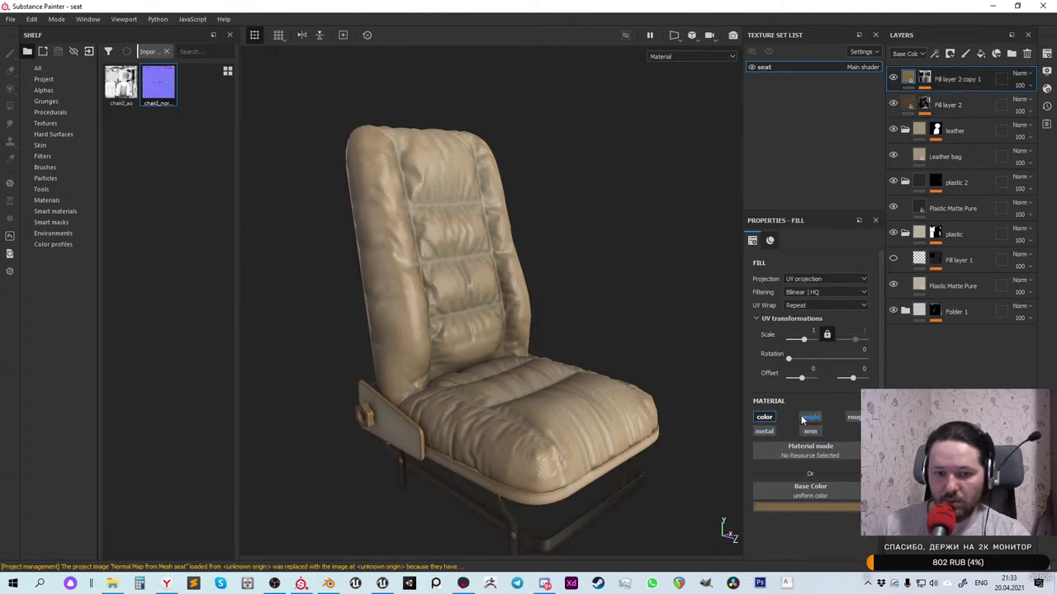
Lower the Leather bag layer's roughness so the leather looks glossier
left_click_drag(499, 275, 431, 285)
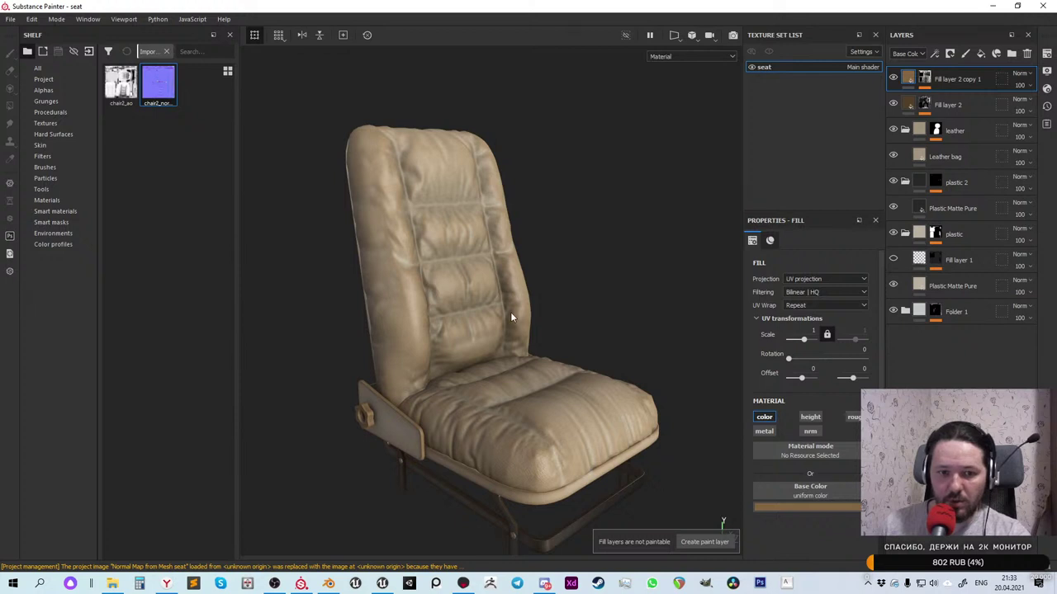
left_click_drag(512, 317, 454, 305, "alt")
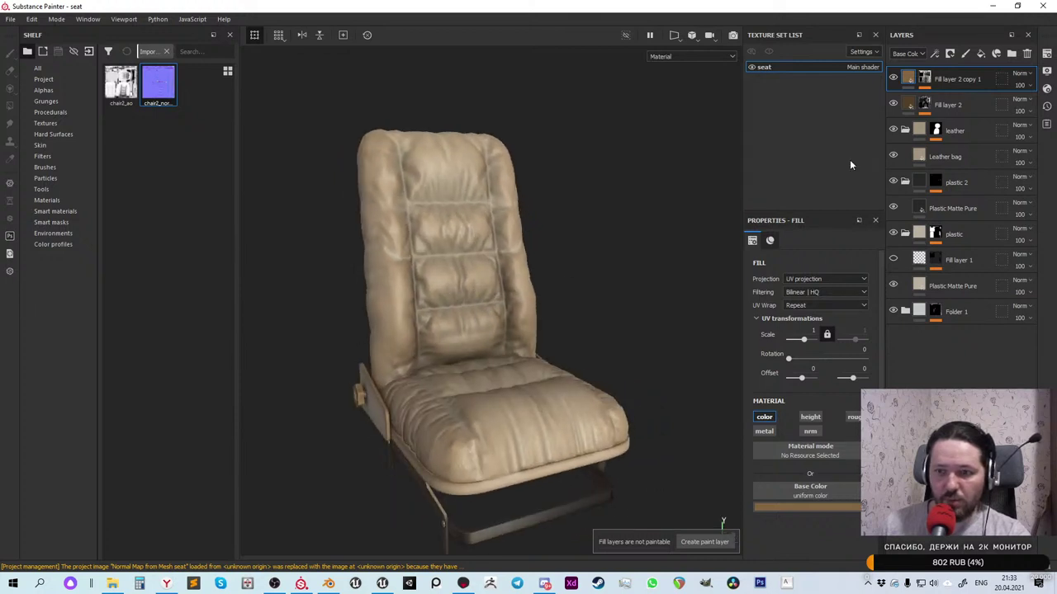
left_click(926, 158)
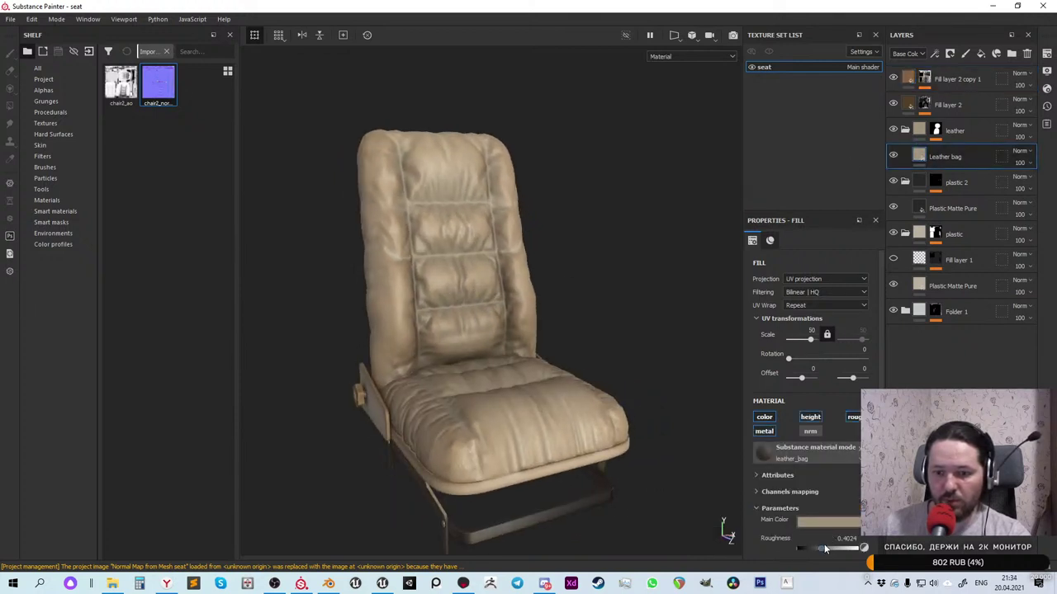
mouse_move(824, 548)
left_mouse_down()
mouse_move(749, 542)
mouse_move(827, 544)
left_mouse_up()
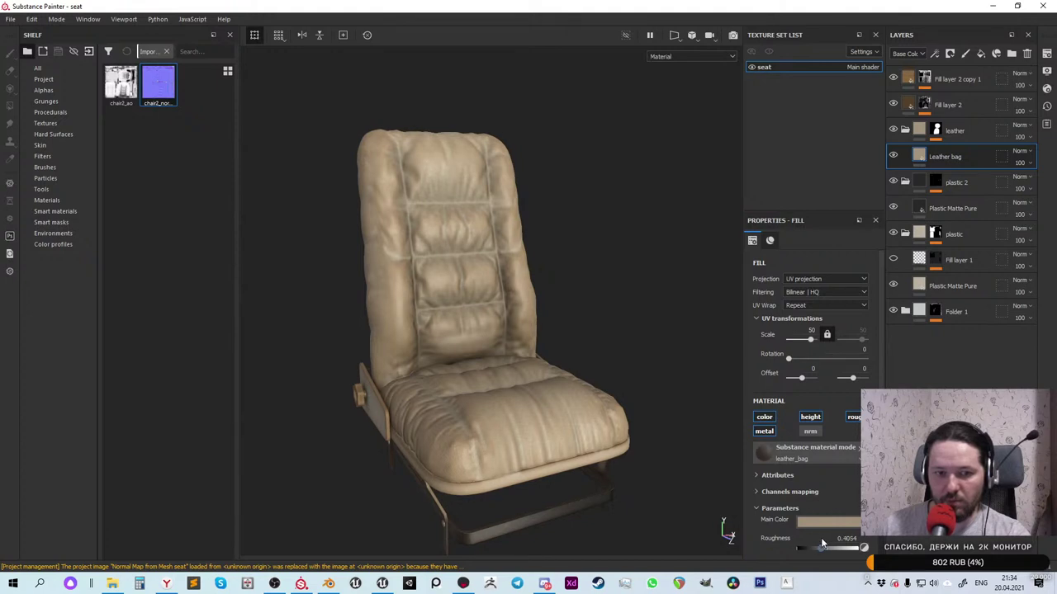
left_click(955, 73)
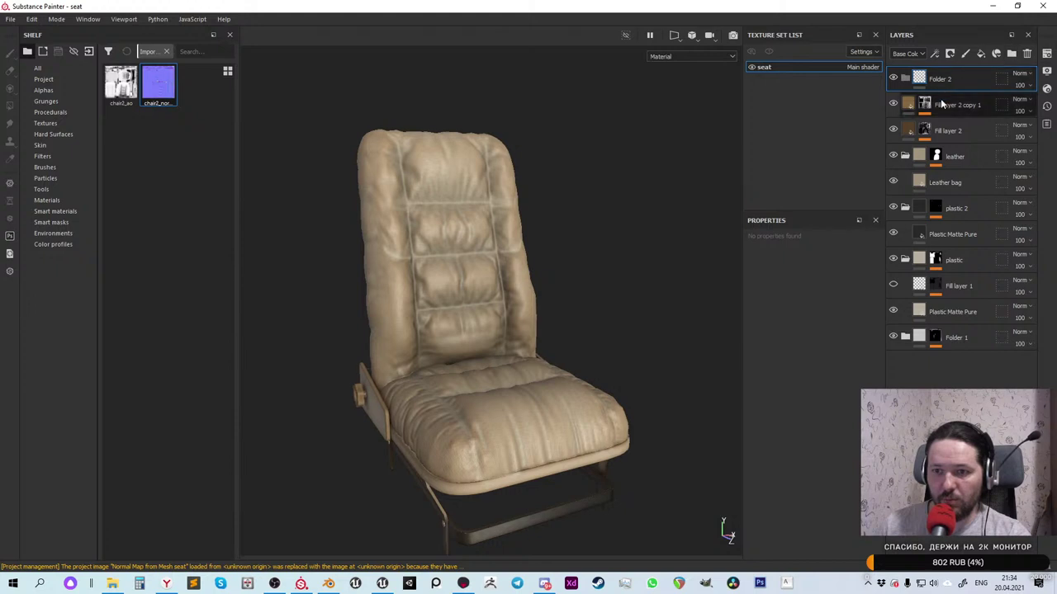
Move Fill layer 2 and its copy into Folder 2 and give the folder a black mask
left_click(951, 105)
left_click(948, 131, "shift")
left_click_drag(948, 130, 941, 76)
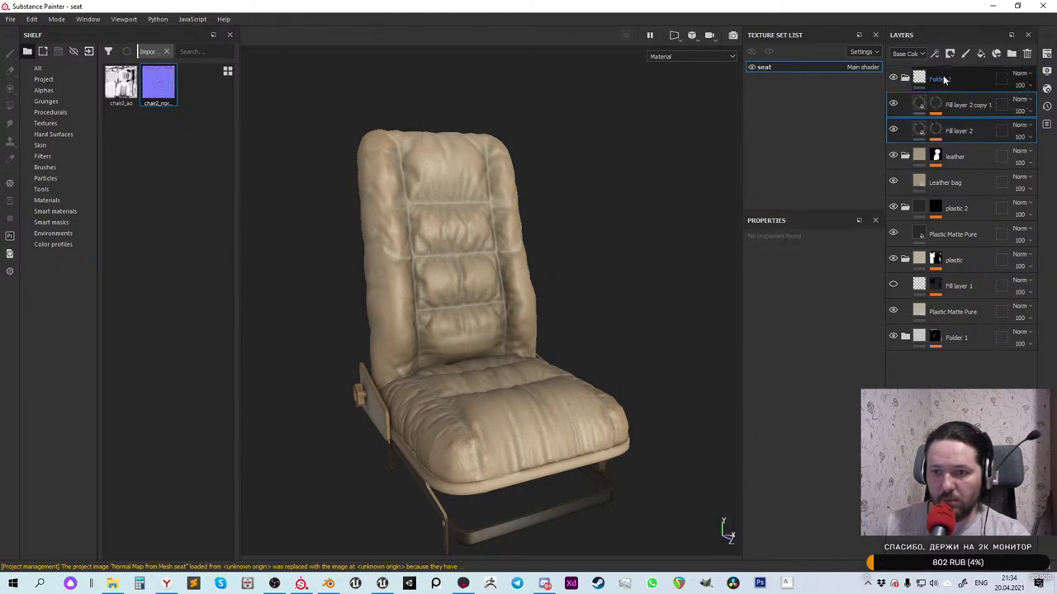
right_click(918, 72)
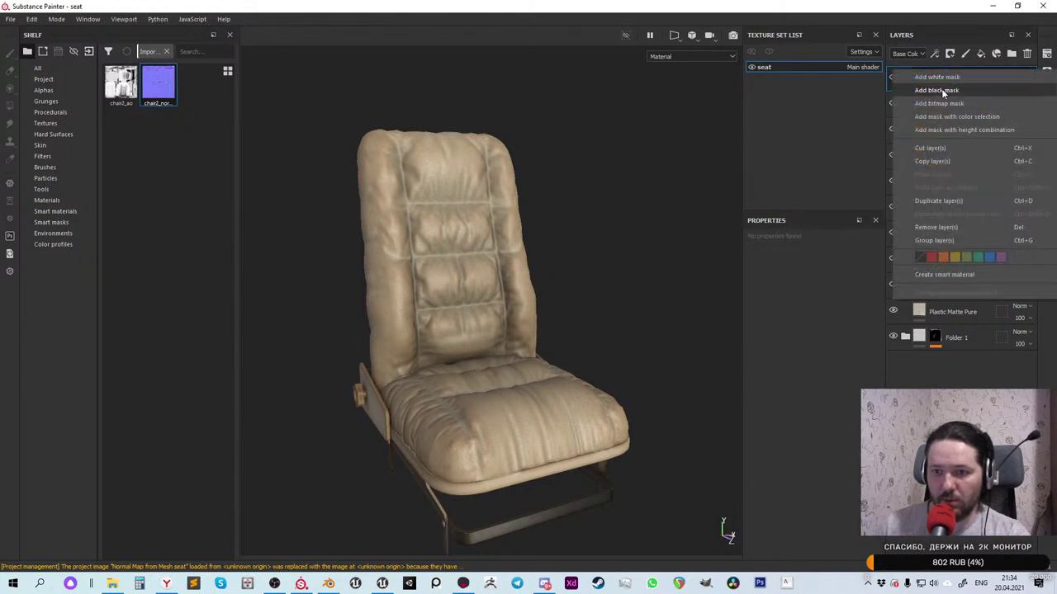
left_click(941, 88)
Add a colour selection to Folder 2's mask using the seat's ID colour
right_click(938, 75)
left_click(951, 123)
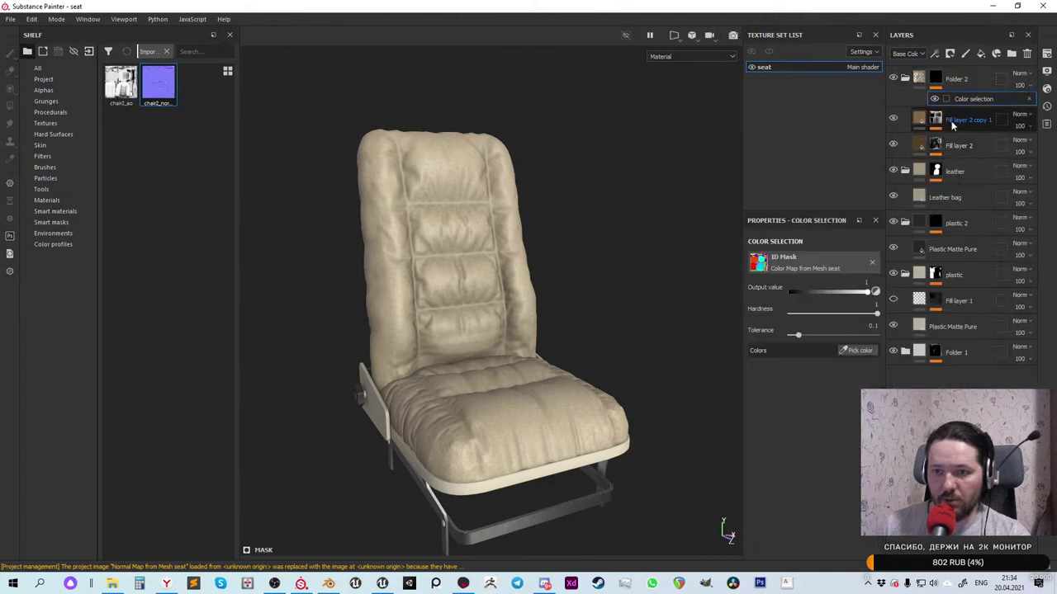
left_click(859, 351)
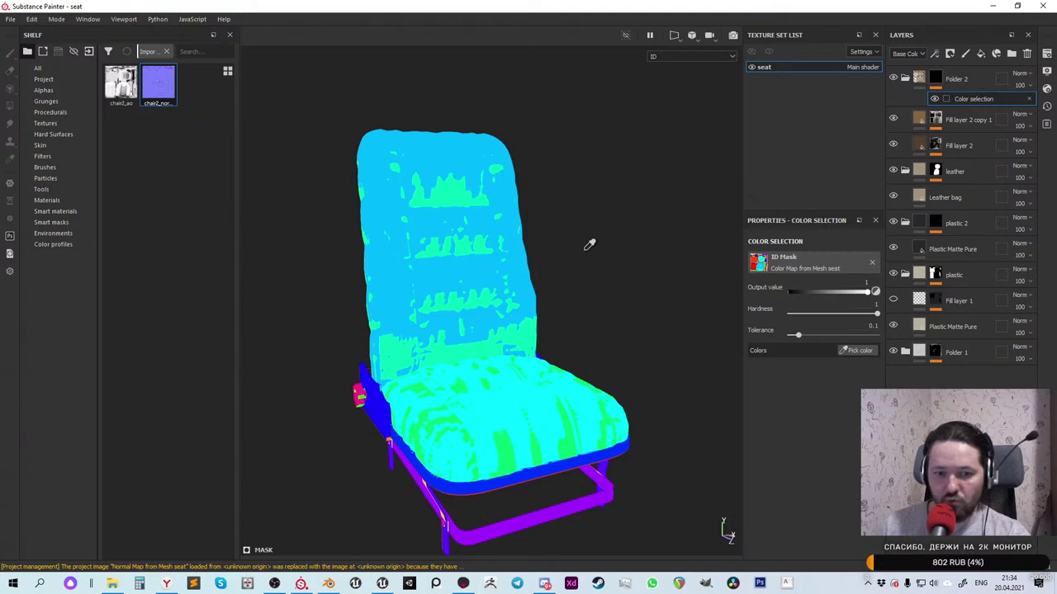
left_click(676, 206)
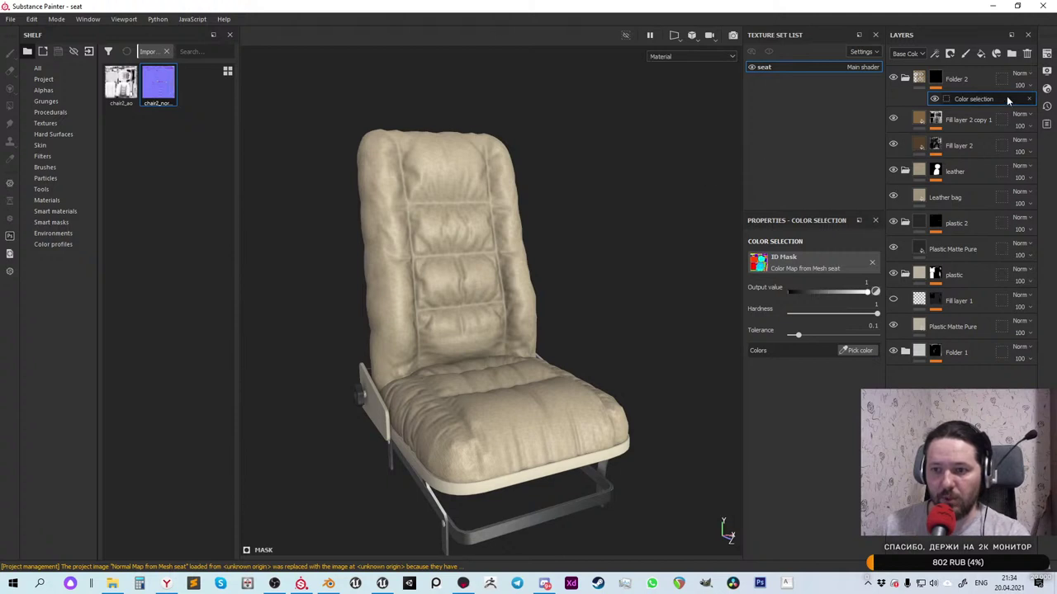
left_click(935, 78)
right_click(937, 77)
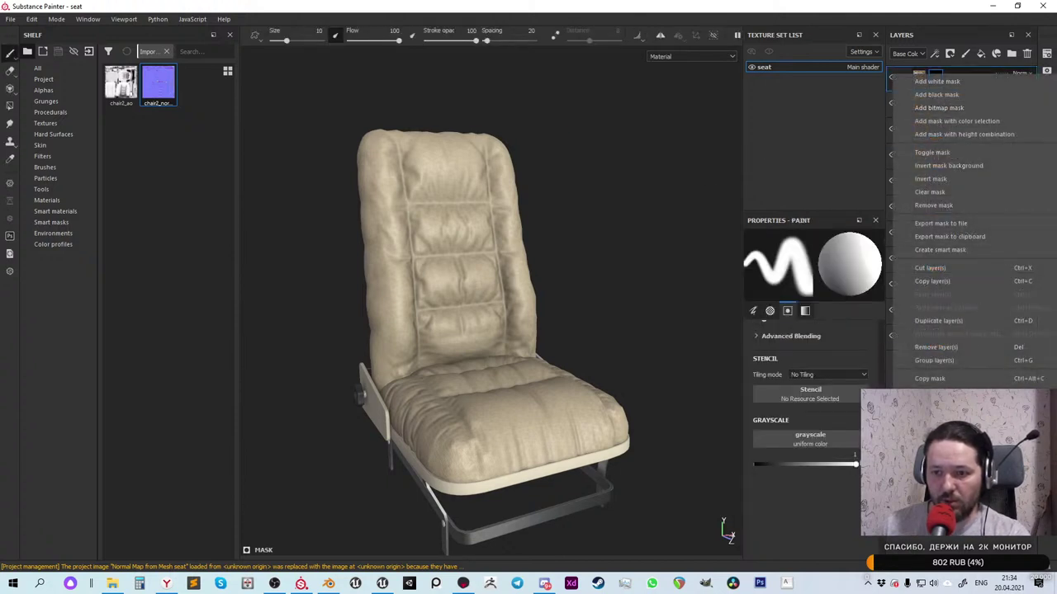
key("Escape")
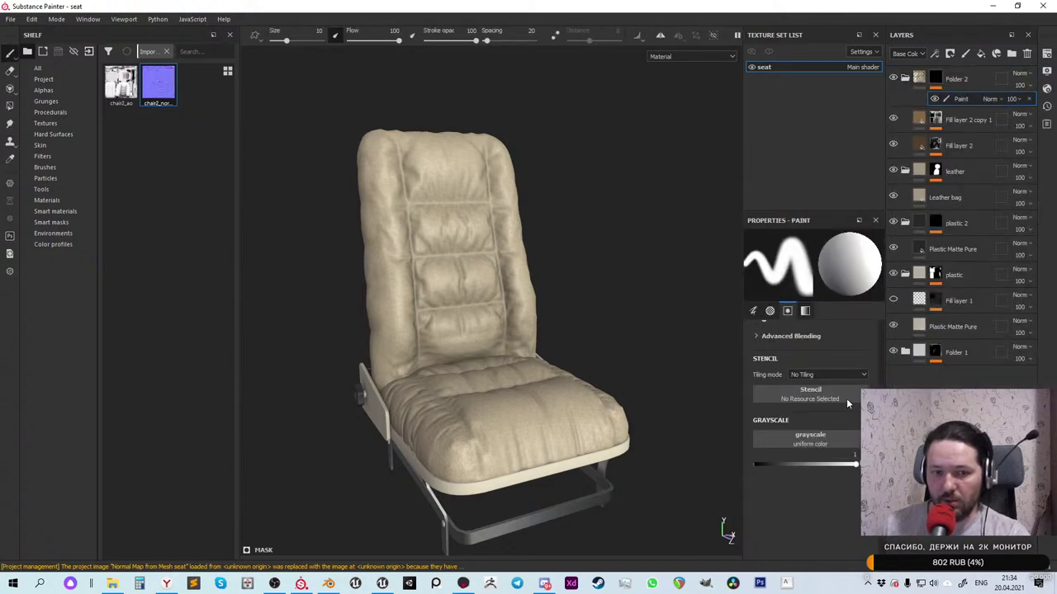
Polygon-fill the backrest and seat cushion into Folder 2's mask in mesh mode
left_click(10, 106)
left_click(289, 37)
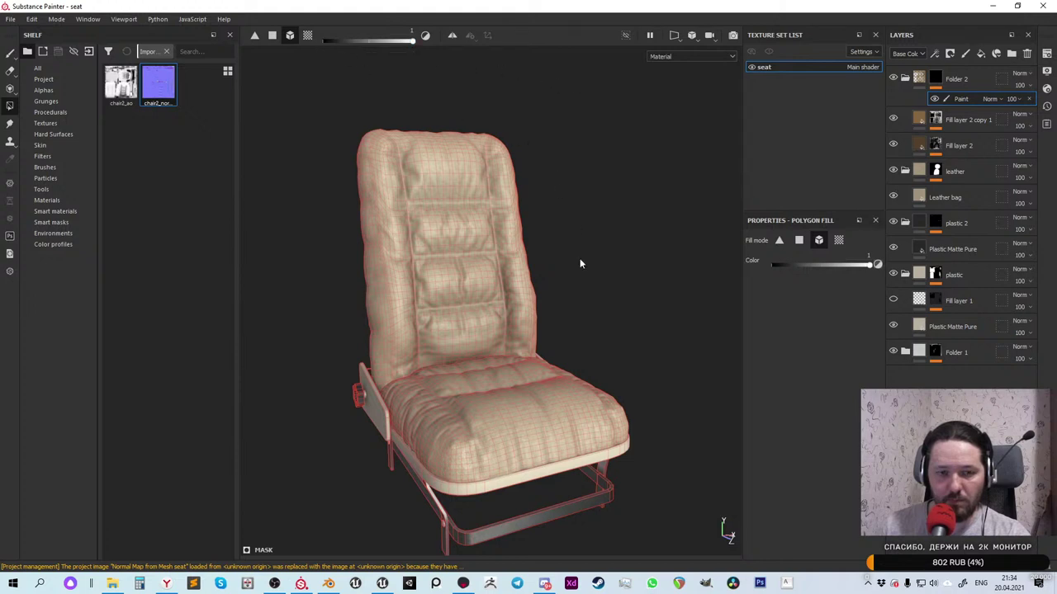
left_click_drag(579, 262, 639, 239, "alt")
left_click(904, 77)
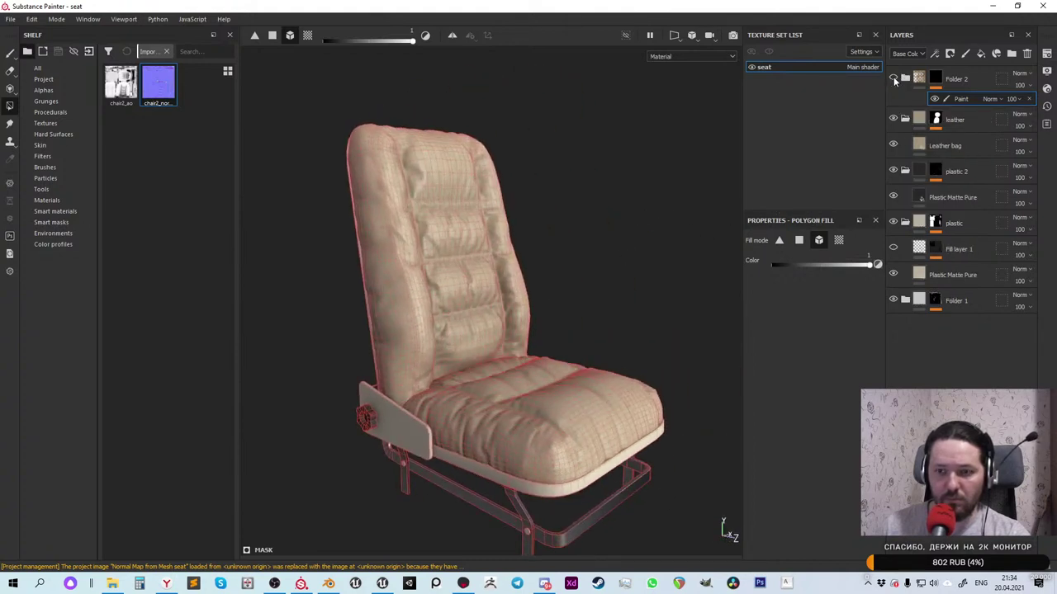
left_click(467, 246)
left_click(571, 415)
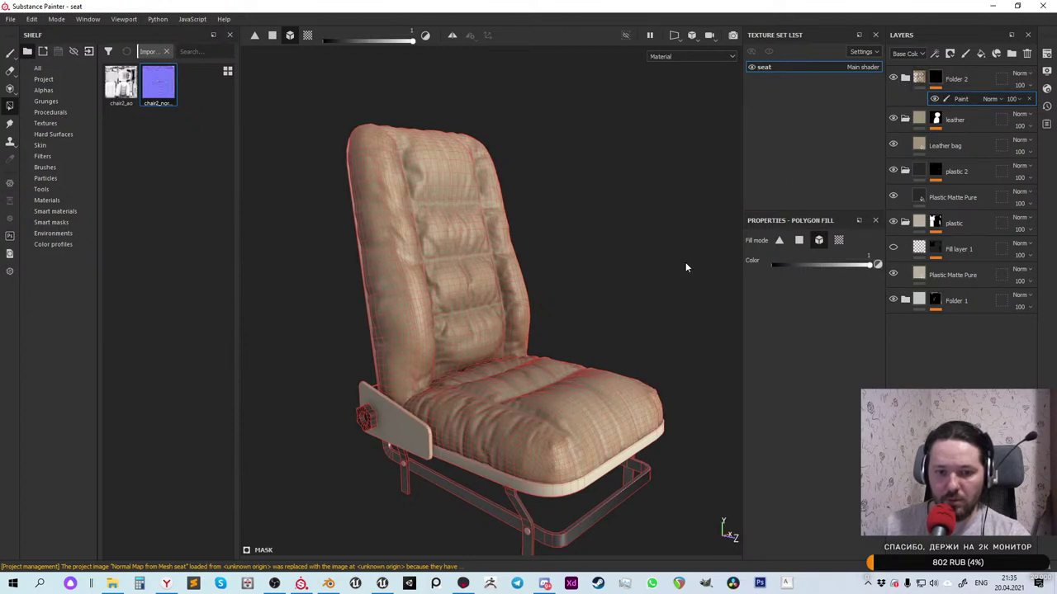
left_click(894, 77)
left_click(895, 78)
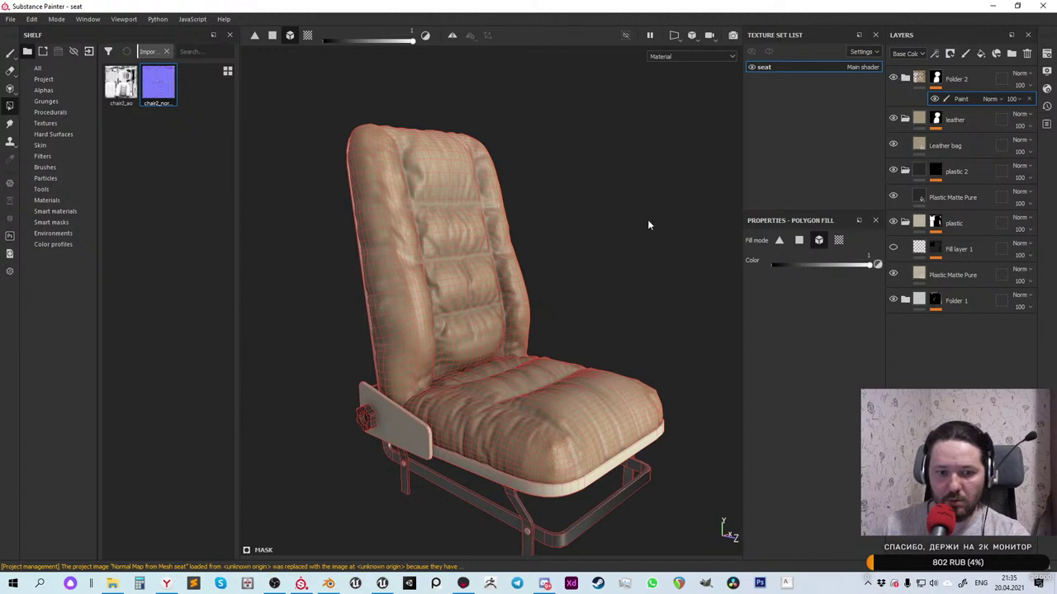
left_click(10, 52)
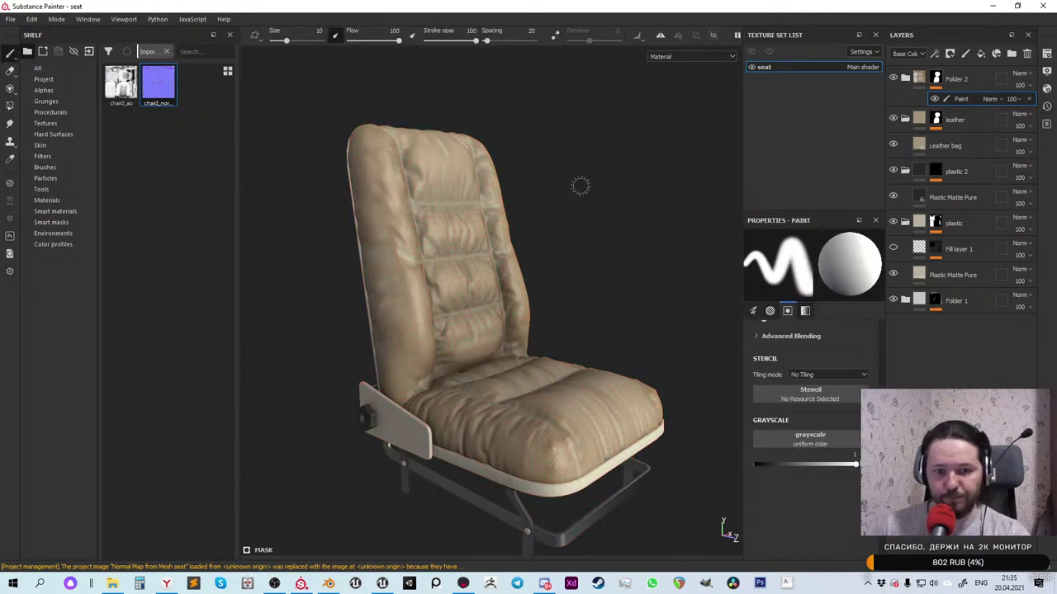
scroll(386, 185, "down", 2)
left_click_drag(453, 284, 546, 314, "alt")
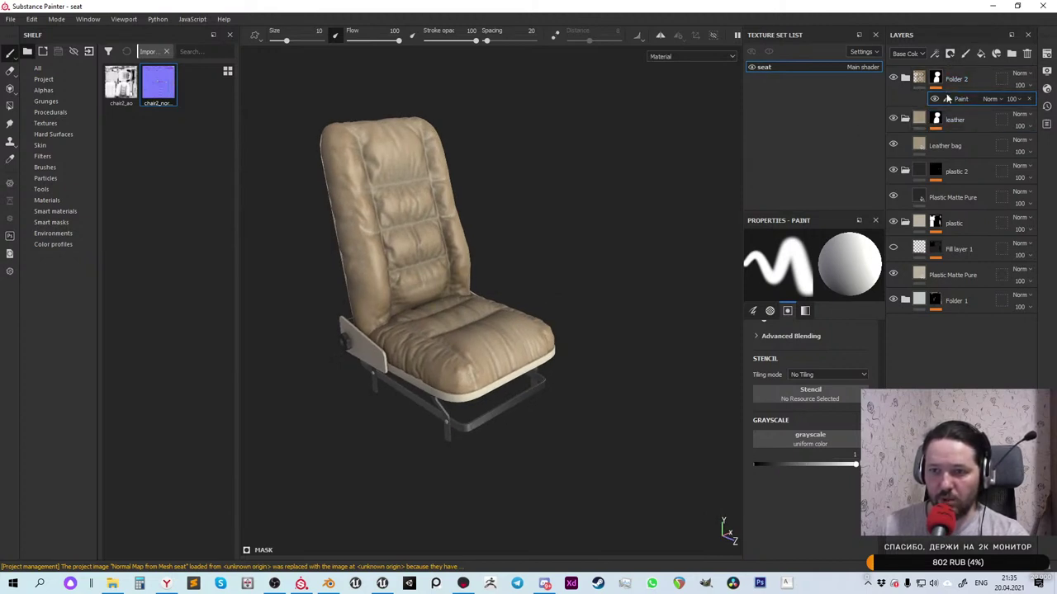
Duplicate Fill layer 2 and move the copy to the top of Folder 2
key("ctrl+v")
left_click(922, 121)
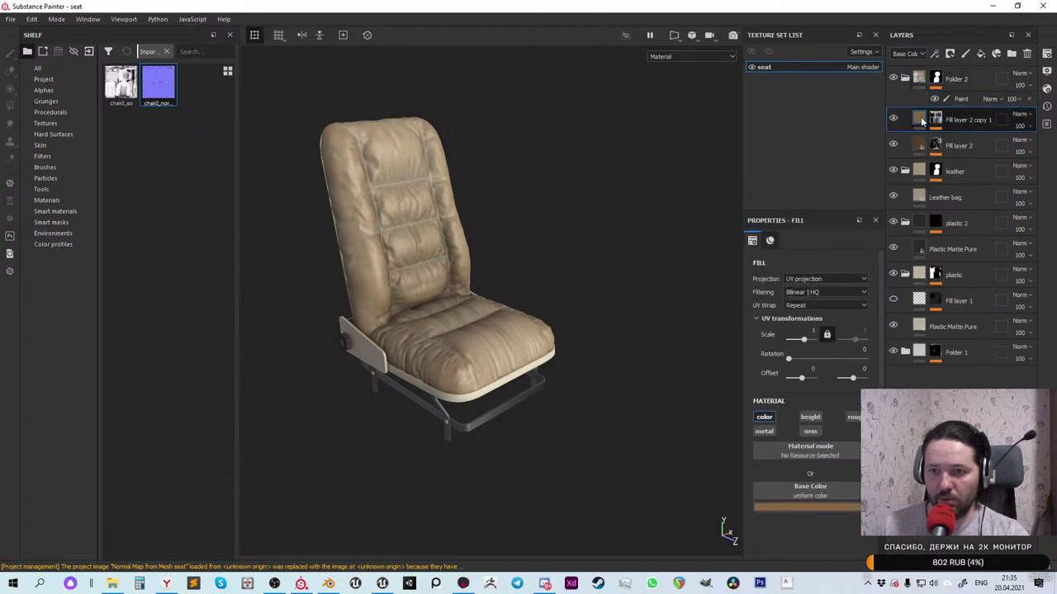
left_click(922, 145)
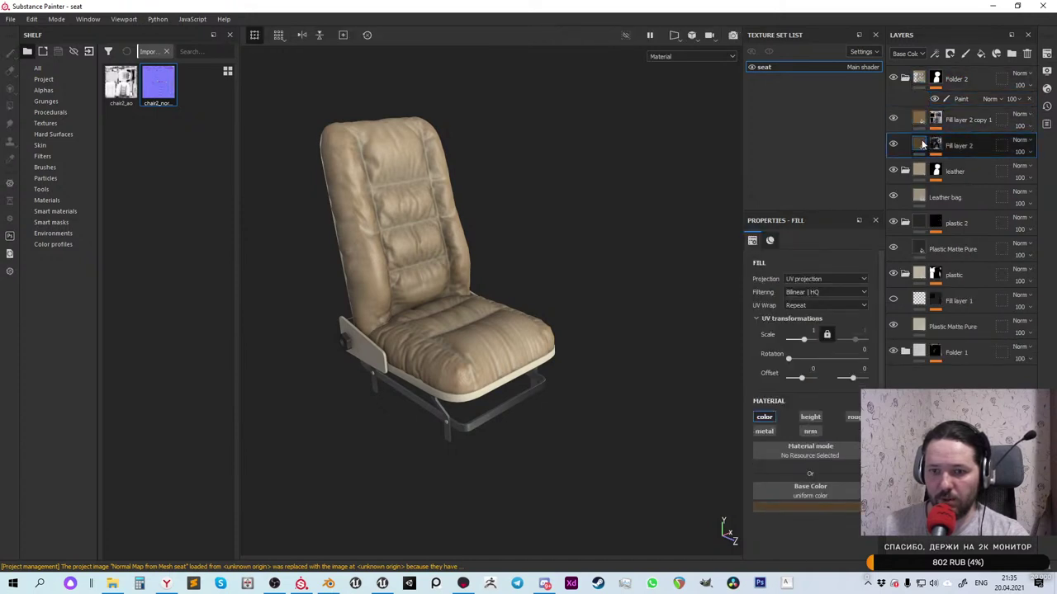
key("ctrl+d")
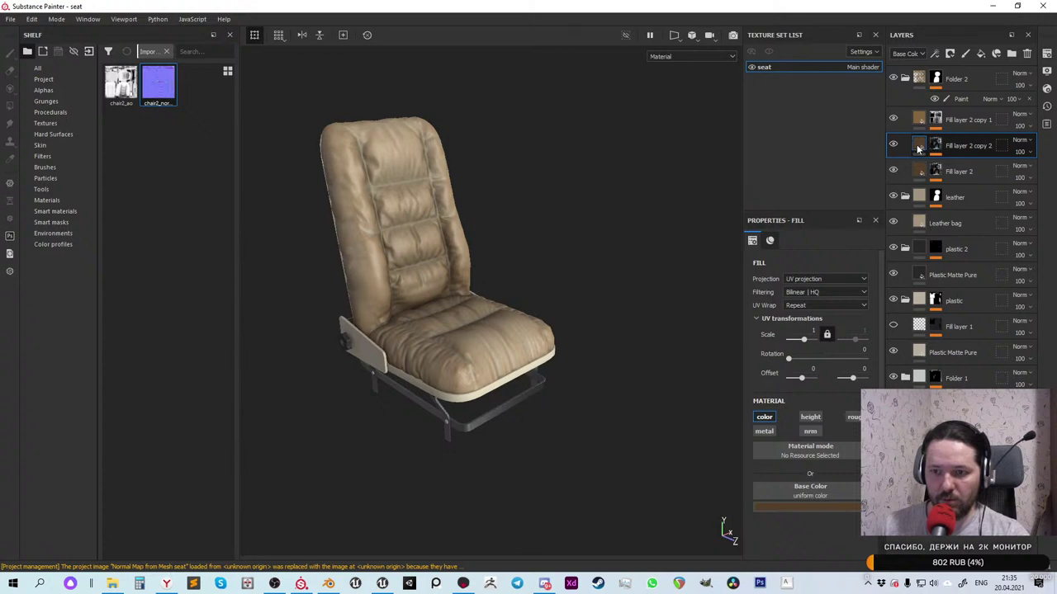
left_click_drag(923, 146, 922, 123)
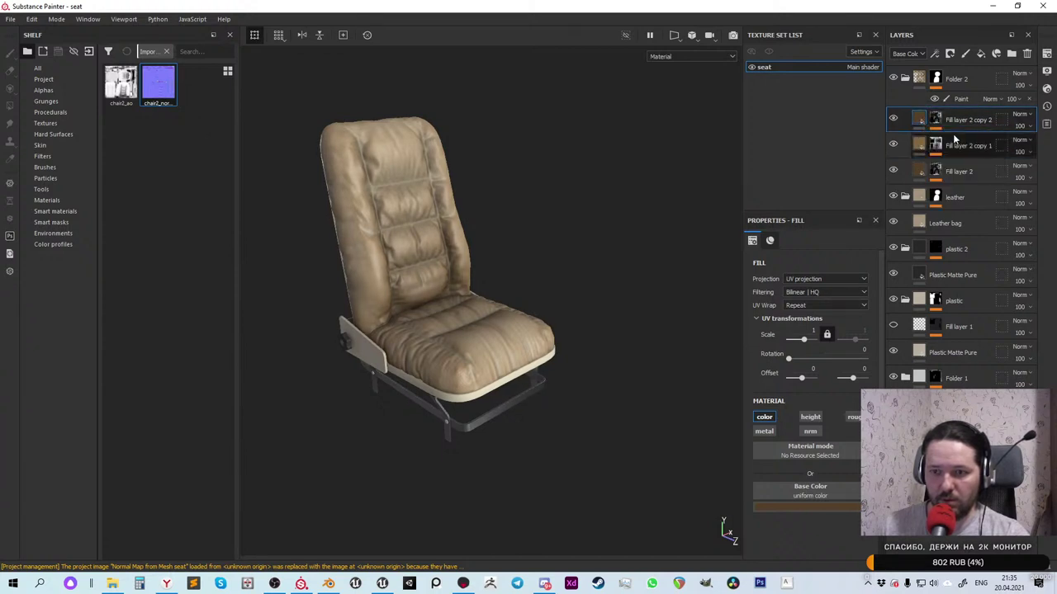
Set the copy's base colour to the dark blue-grey 4c555f
mouse_move(918, 121)
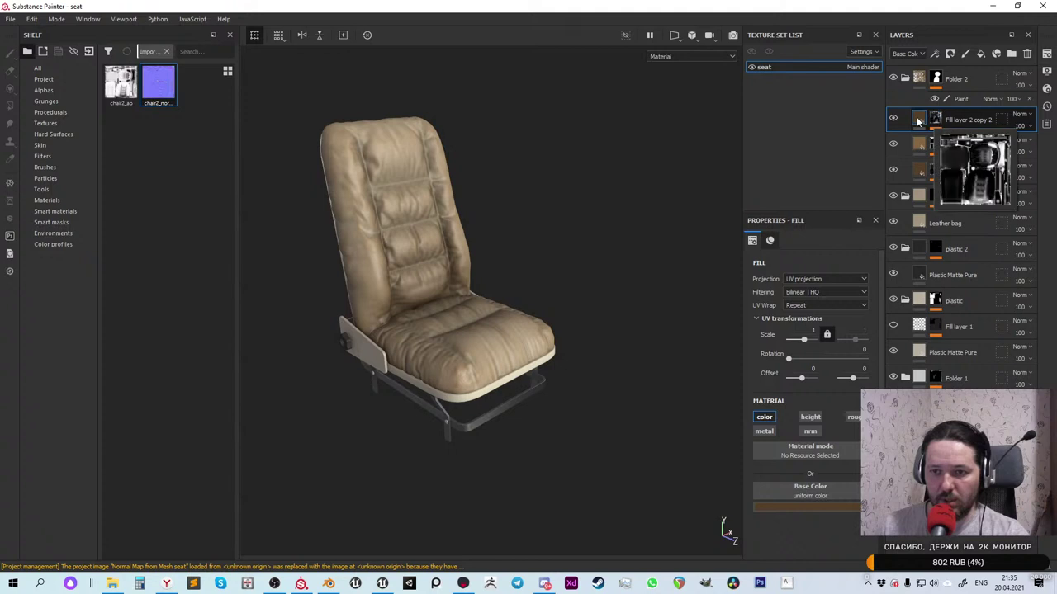
left_click(819, 506)
left_click_drag(875, 400, 840, 450)
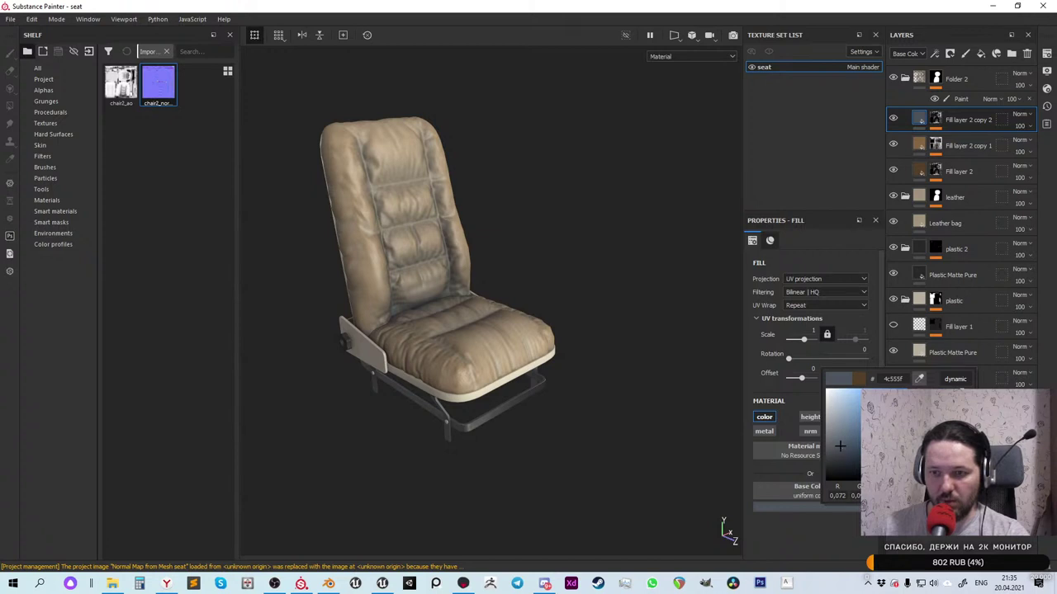
left_click(935, 120)
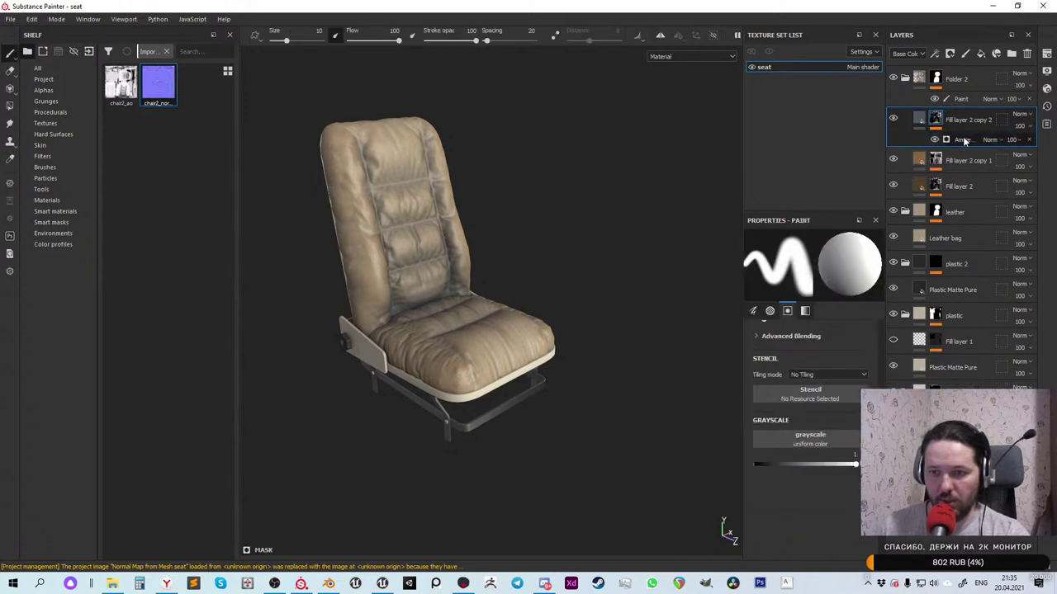
Raise the Ambient Occlusion mask generator's global balance and contrast
left_click(963, 139)
mouse_move(819, 352)
left_mouse_down()
mouse_move(863, 353)
mouse_move(808, 352)
left_mouse_up()
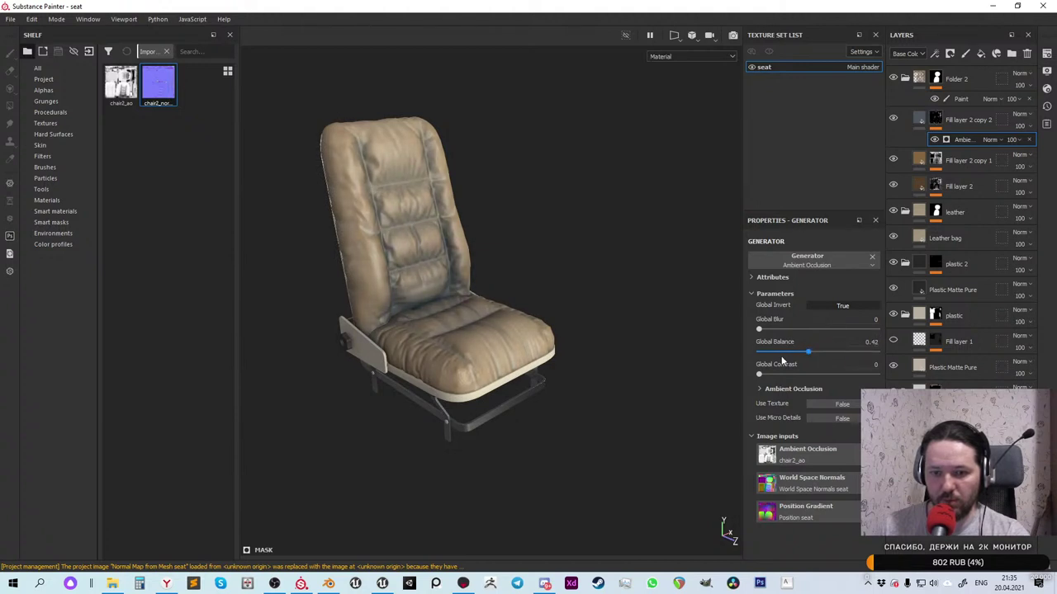
mouse_move(759, 374)
left_mouse_down()
mouse_move(863, 374)
mouse_move(786, 356)
mouse_move(856, 359)
mouse_move(820, 353)
mouse_move(786, 376)
mouse_move(755, 376)
mouse_move(813, 376)
mouse_move(782, 375)
mouse_move(821, 352)
mouse_move(798, 376)
mouse_move(759, 376)
mouse_move(809, 355)
mouse_move(823, 362)
left_mouse_up()
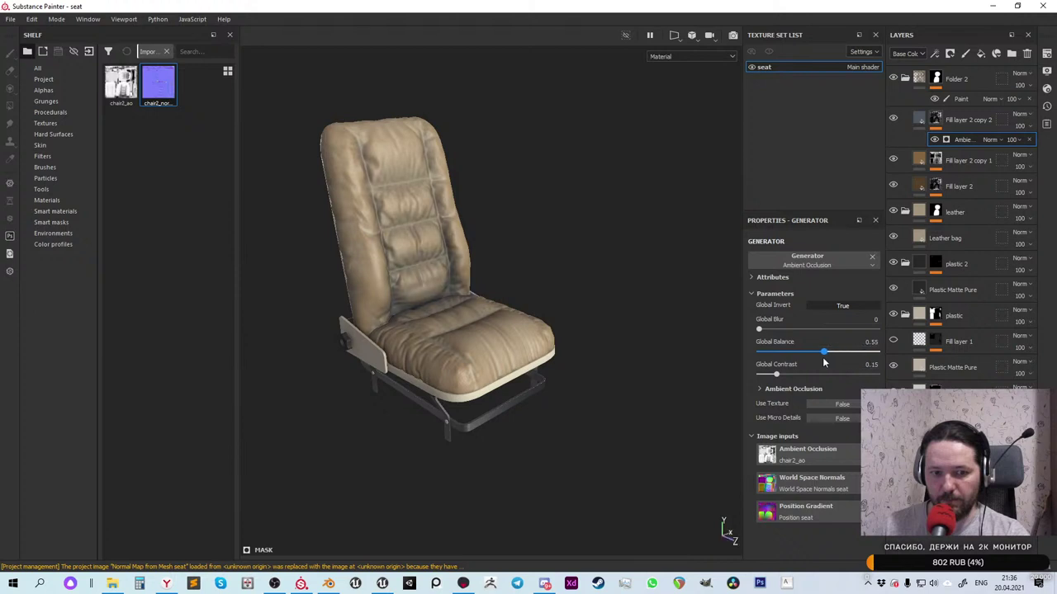
Add a Blur Slope filter to the copy's mask with intensity about 14
right_click(936, 120)
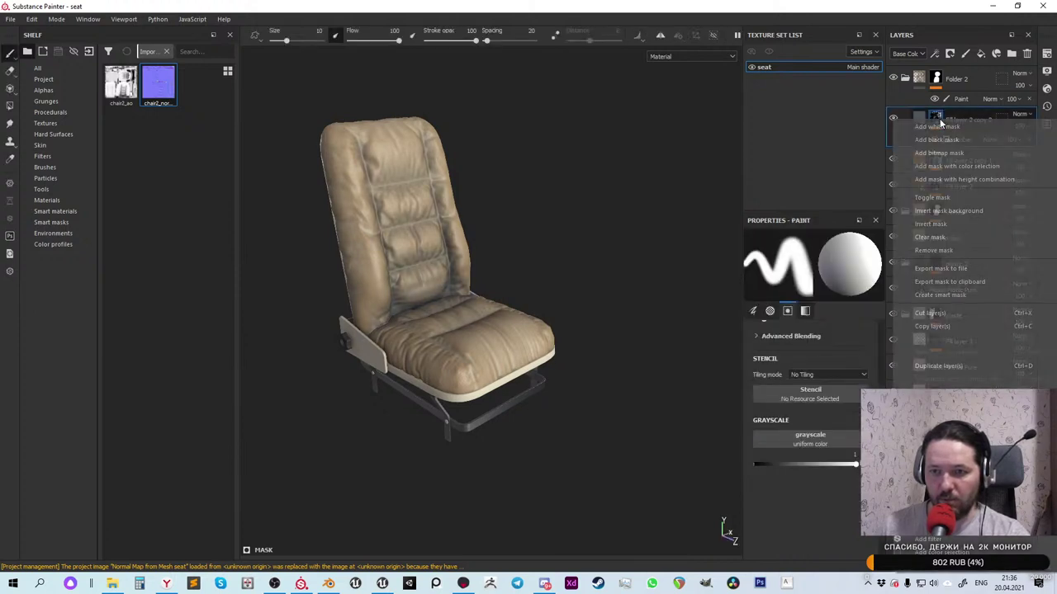
left_click(929, 538)
left_click(820, 263)
left_click(835, 326)
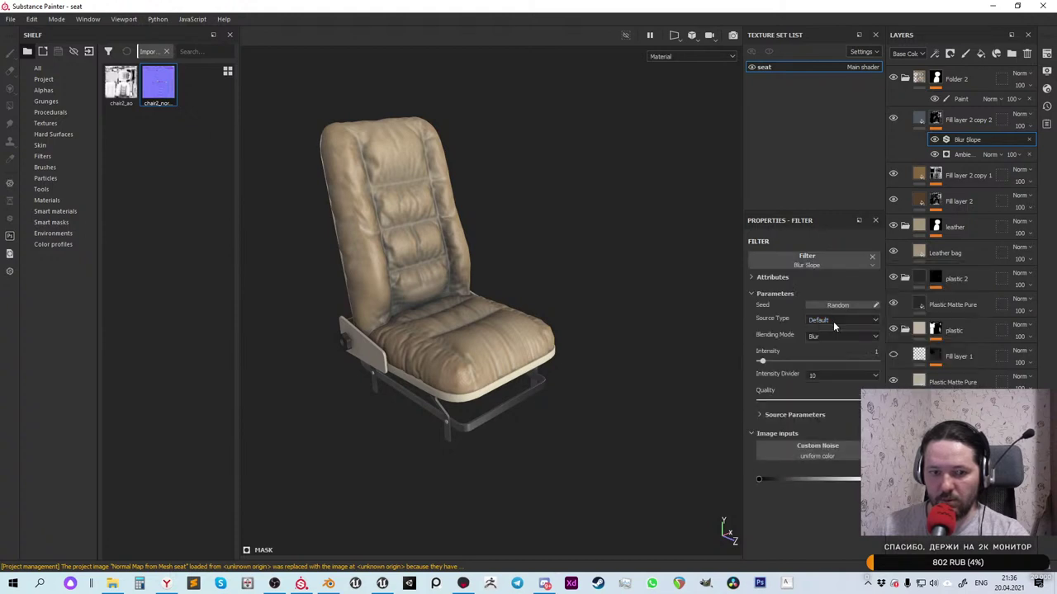
left_click_drag(761, 362, 832, 377)
scroll(391, 264, "up", 6)
Lower the Ambient Occlusion generator's contrast to lighten the mask
left_click(962, 155)
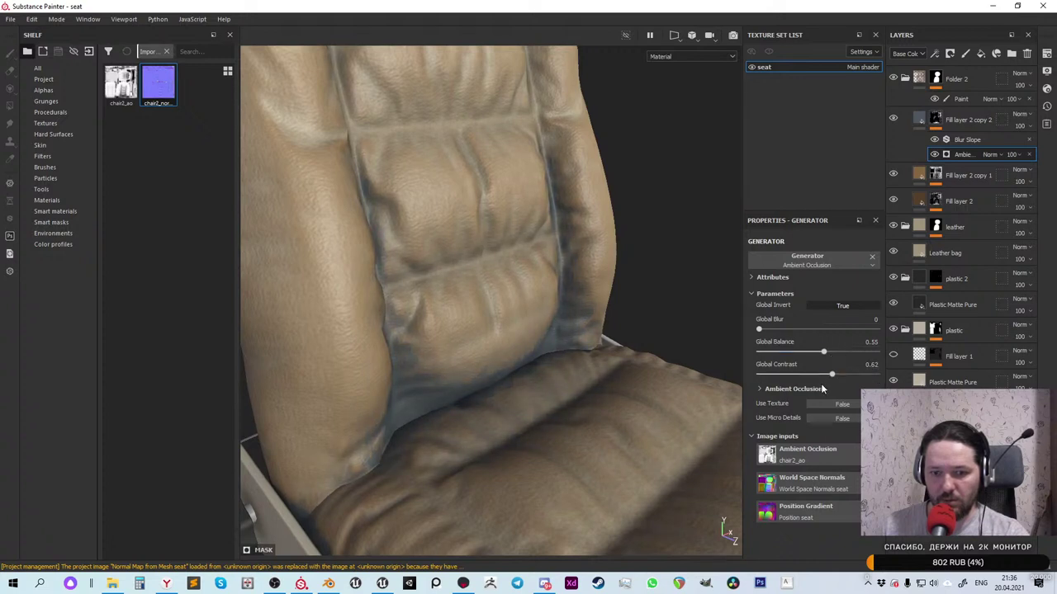
left_click_drag(832, 377, 806, 378)
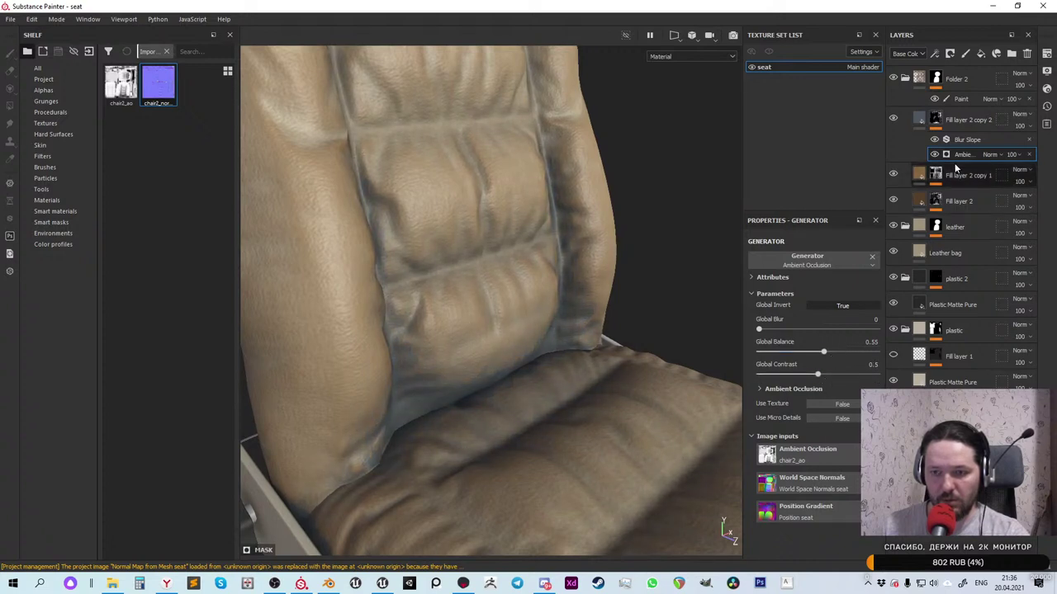
left_click(958, 120)
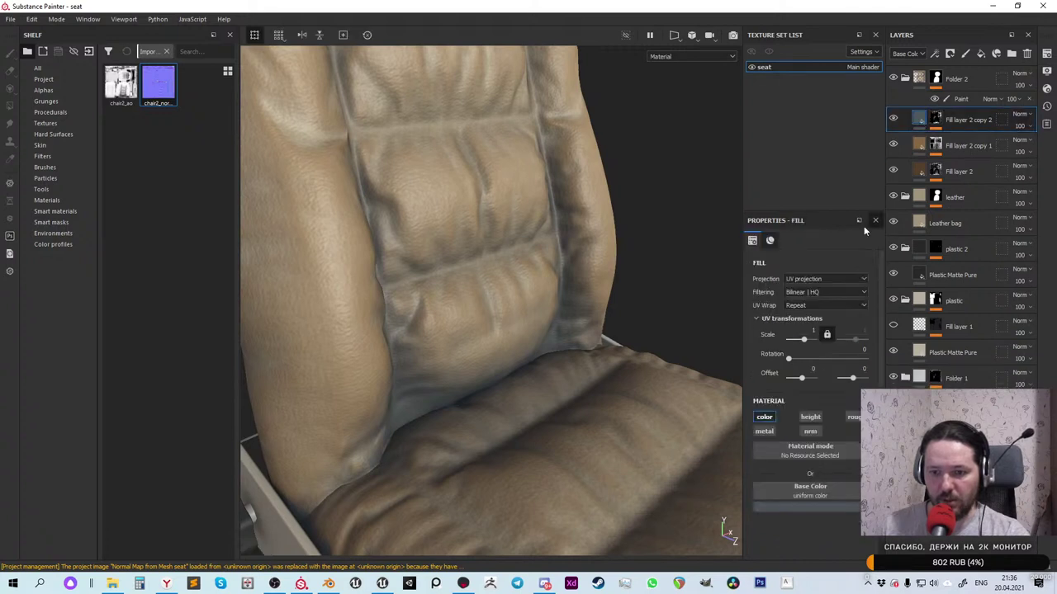
Enable roughness on Fill layer 2 copy 2 and set it to about 0.7302
left_click(856, 418)
scroll(805, 470, "down", 3)
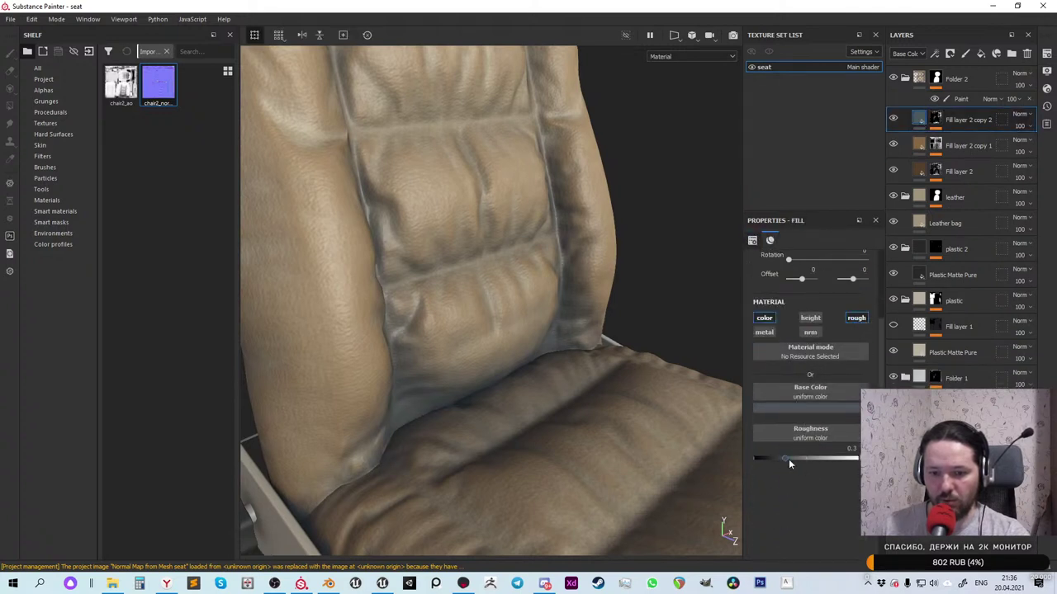
left_click_drag(789, 463, 837, 457)
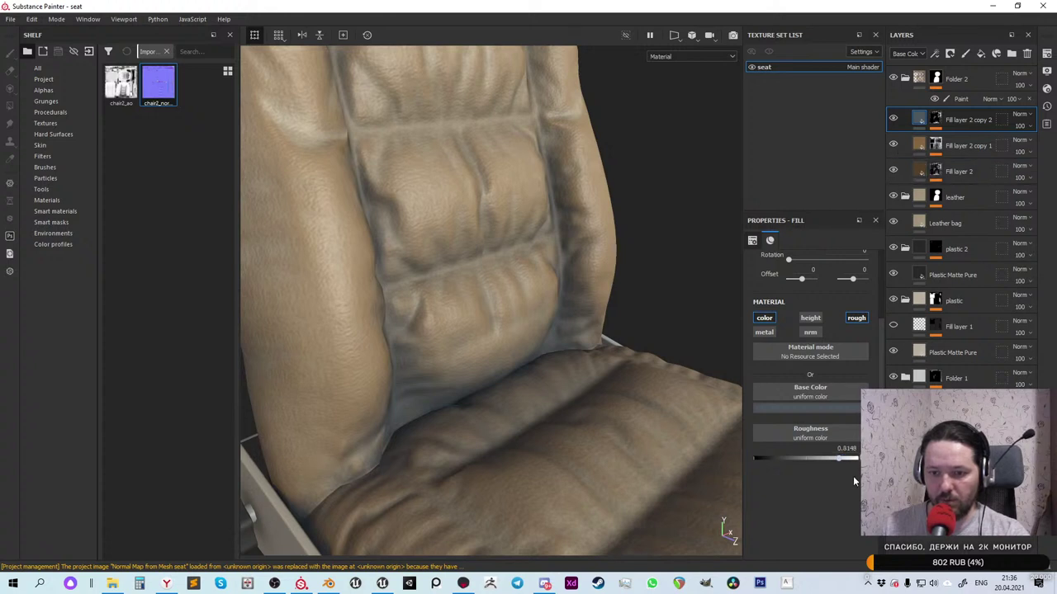
left_click_drag(838, 458, 825, 461)
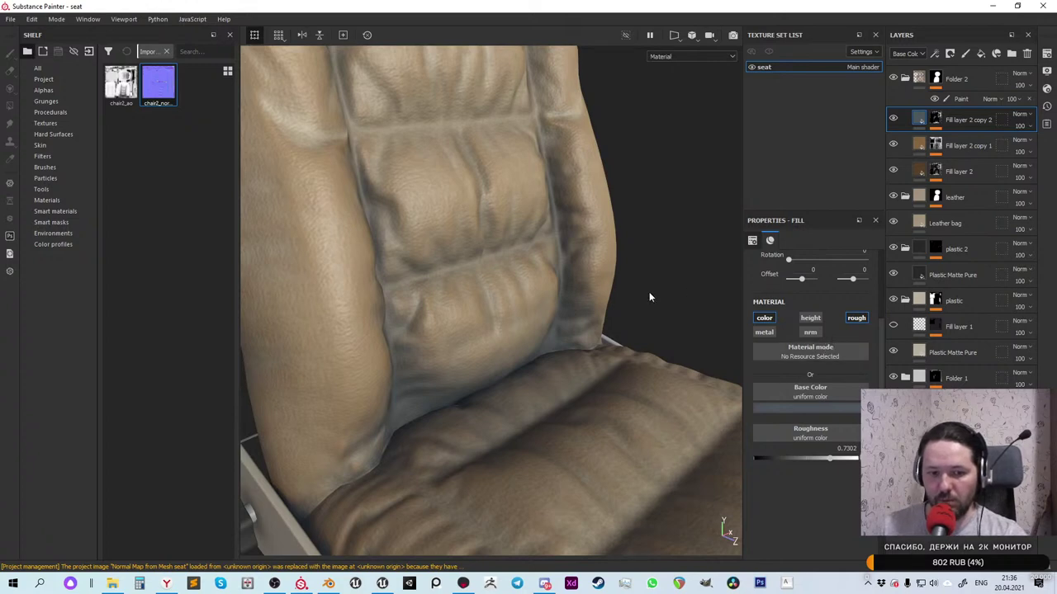
left_click_drag(648, 292, 454, 321, "alt")
key("f")
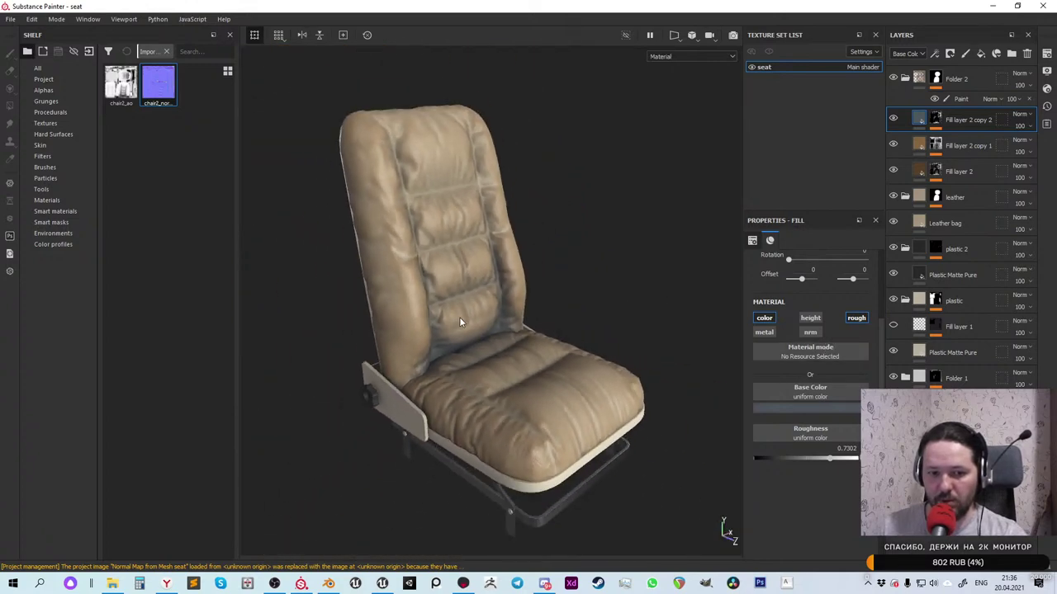
Lower Fill layer 2 copy 2's opacity to 49
left_click(1020, 125)
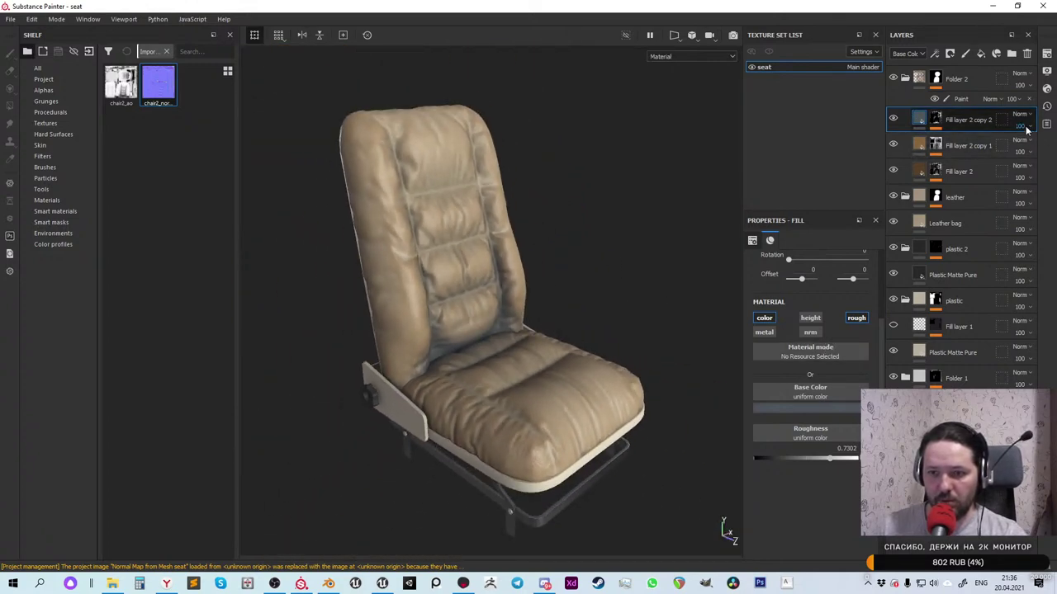
left_click_drag(1039, 151, 1028, 151)
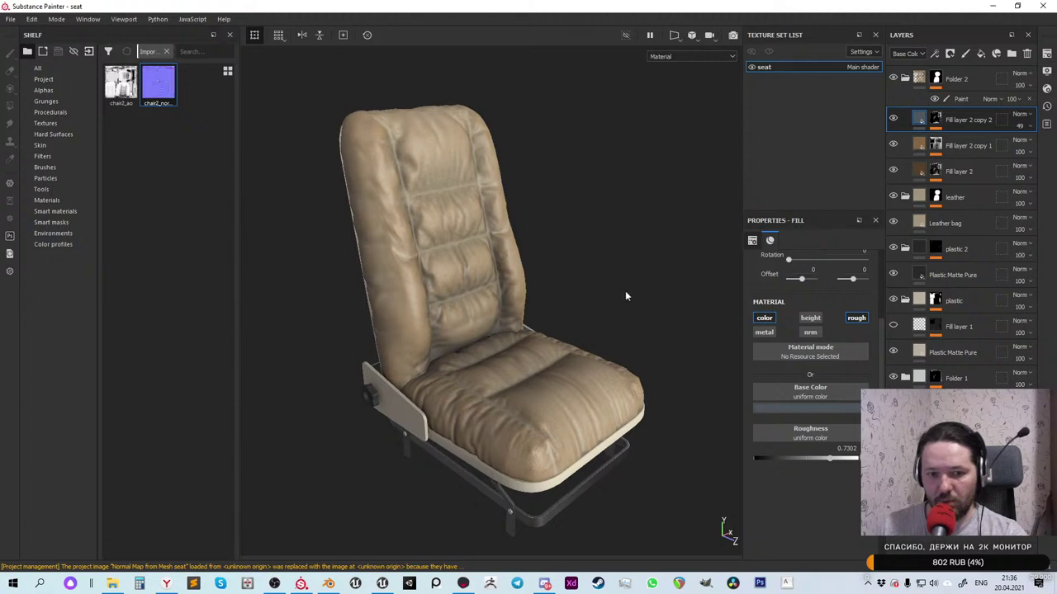
mouse_move(624, 292)
left_mouse_down("alt")
mouse_move(512, 215)
mouse_move(604, 203)
mouse_move(627, 229)
mouse_move(632, 160)
mouse_move(648, 215)
mouse_move(606, 279)
mouse_move(625, 278)
left_mouse_up("alt")
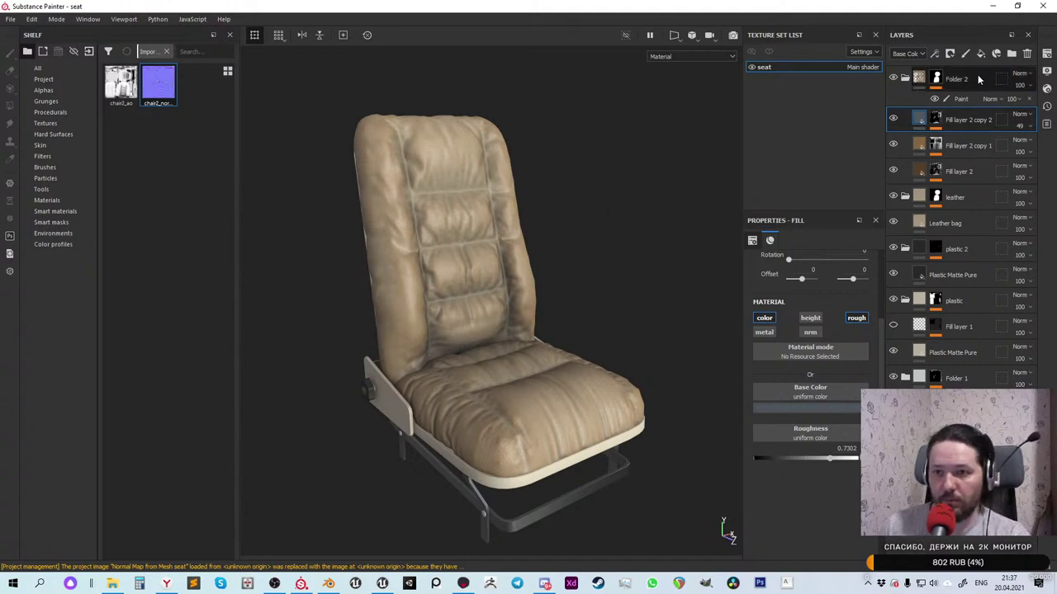
Remove the Normal mesh map from the texture set settings
left_click(962, 98)
left_click(1046, 71)
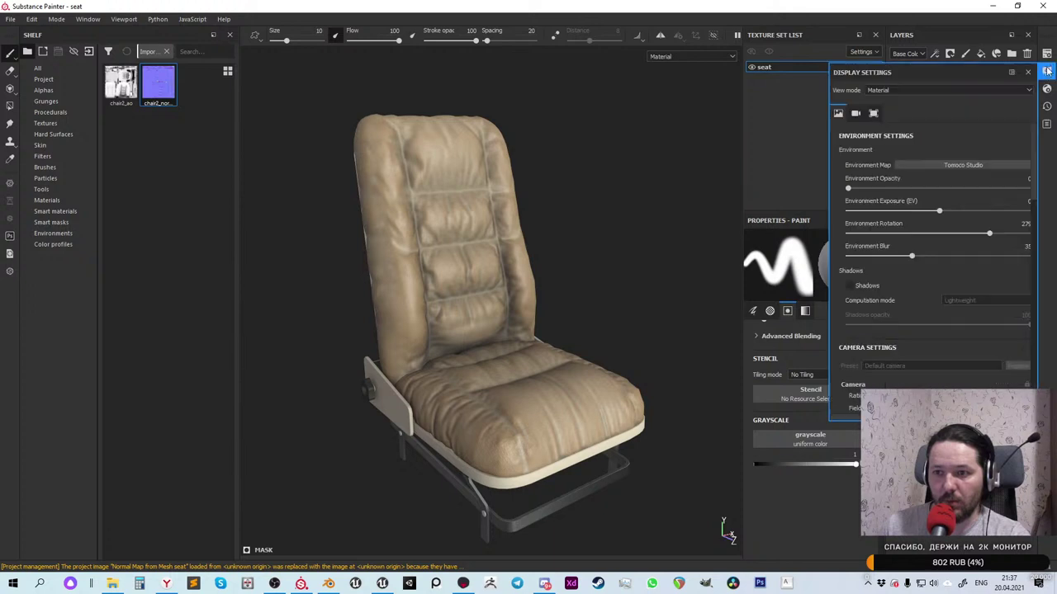
left_click(1044, 54)
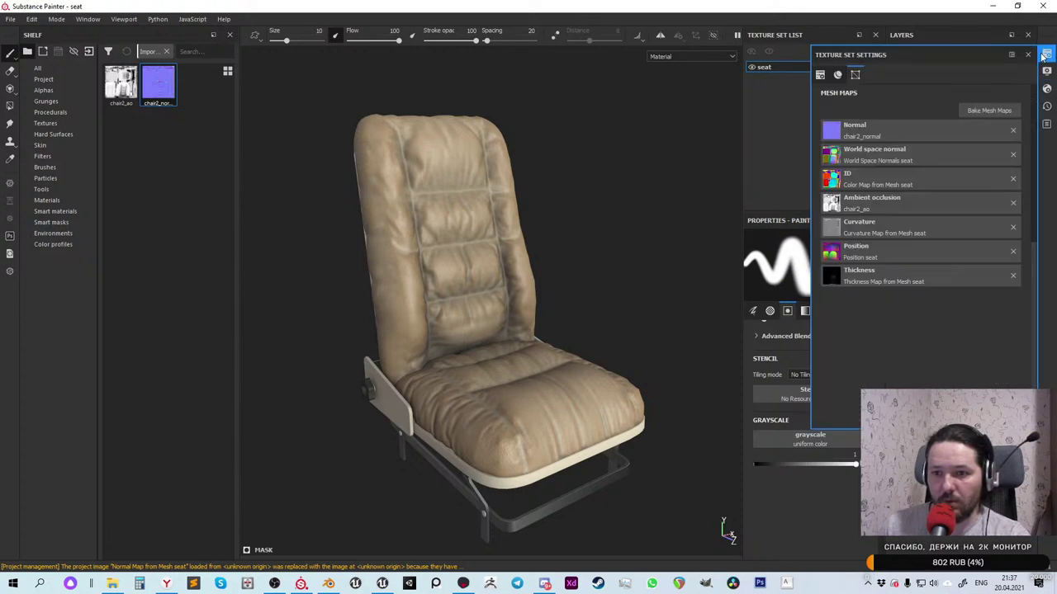
left_click(1013, 131)
left_click(1046, 55)
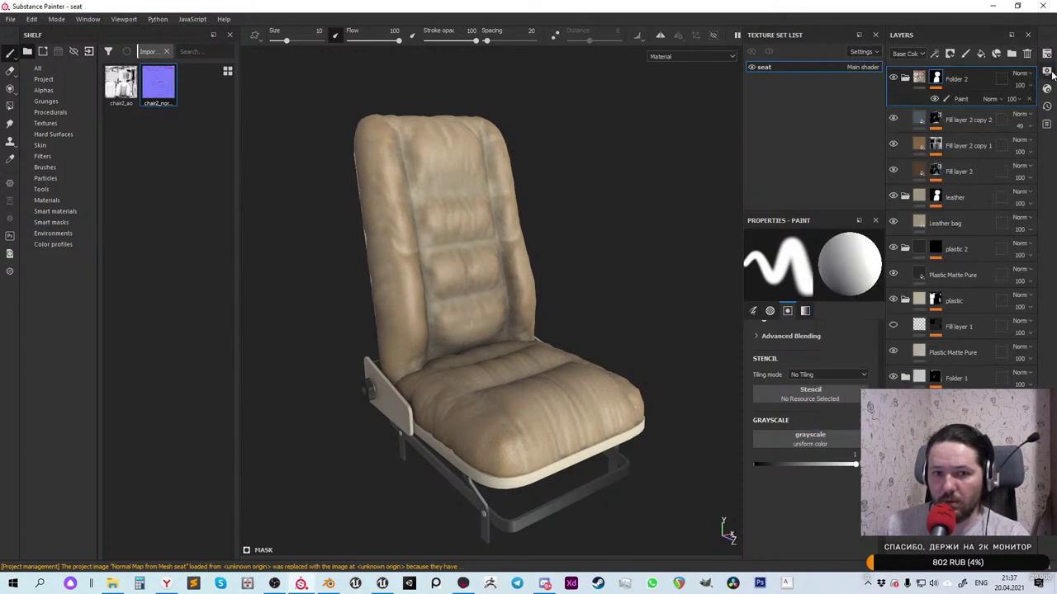
Add a fill layer using chair2_normal as its normal, with color, metal, height and roughness off
left_click(981, 54)
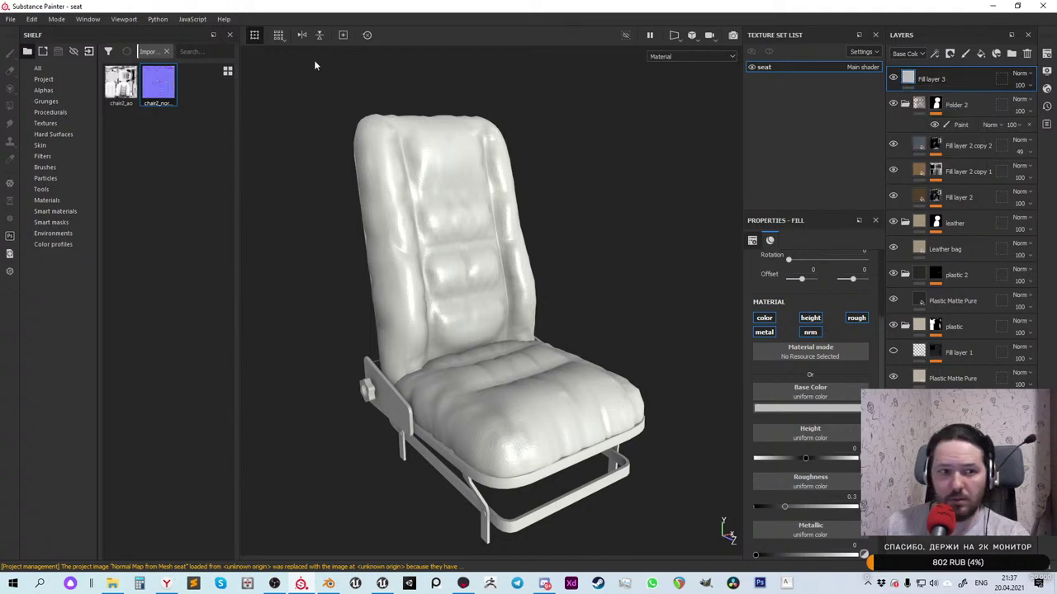
mouse_move(164, 85)
left_mouse_down()
mouse_move(926, 122)
mouse_move(801, 355)
mouse_move(839, 434)
mouse_move(824, 509)
mouse_move(787, 444)
mouse_move(192, 87)
mouse_move(153, 74)
left_mouse_up()
scroll(813, 438, "down", 2)
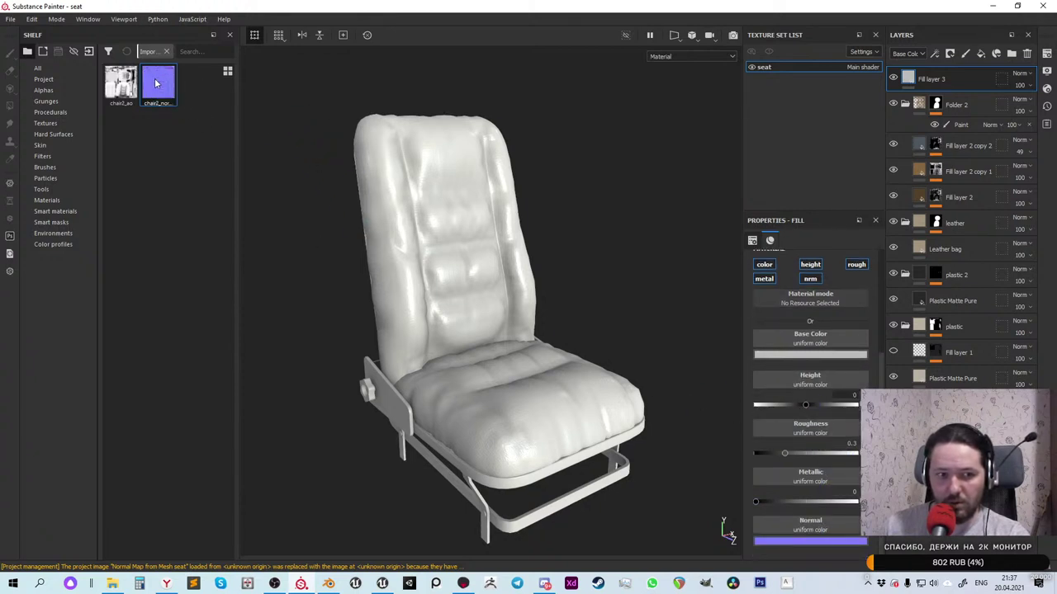
left_click_drag(158, 83, 814, 523)
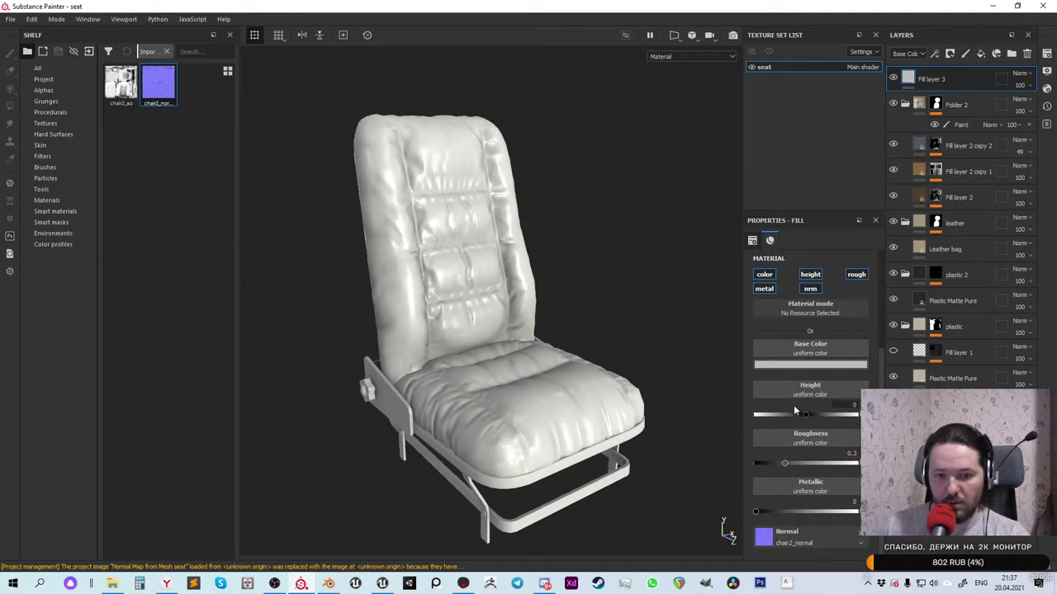
left_click(764, 275)
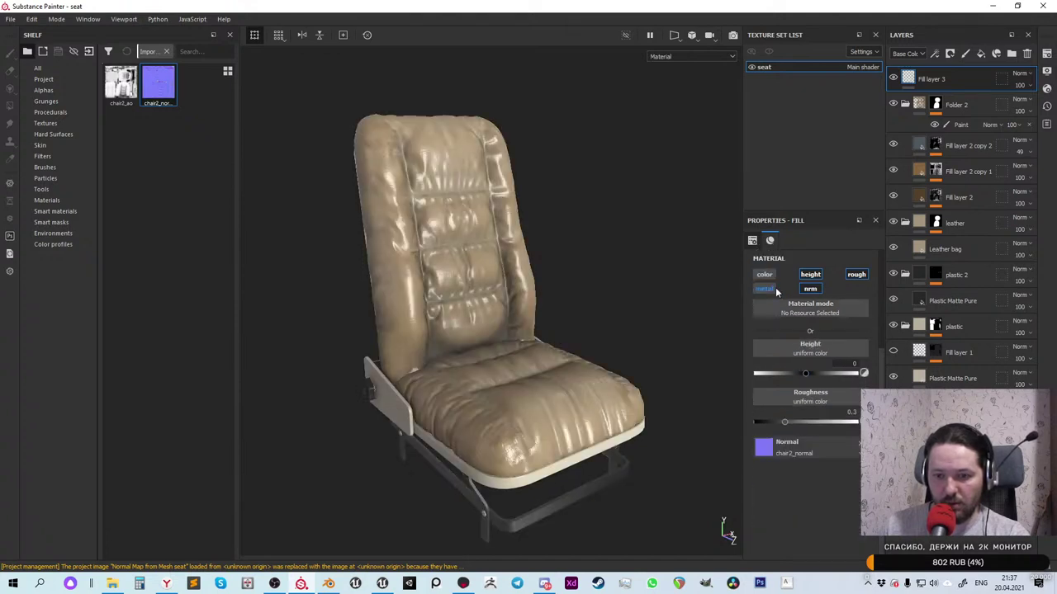
left_click(764, 288)
left_click(810, 274)
left_click(856, 275)
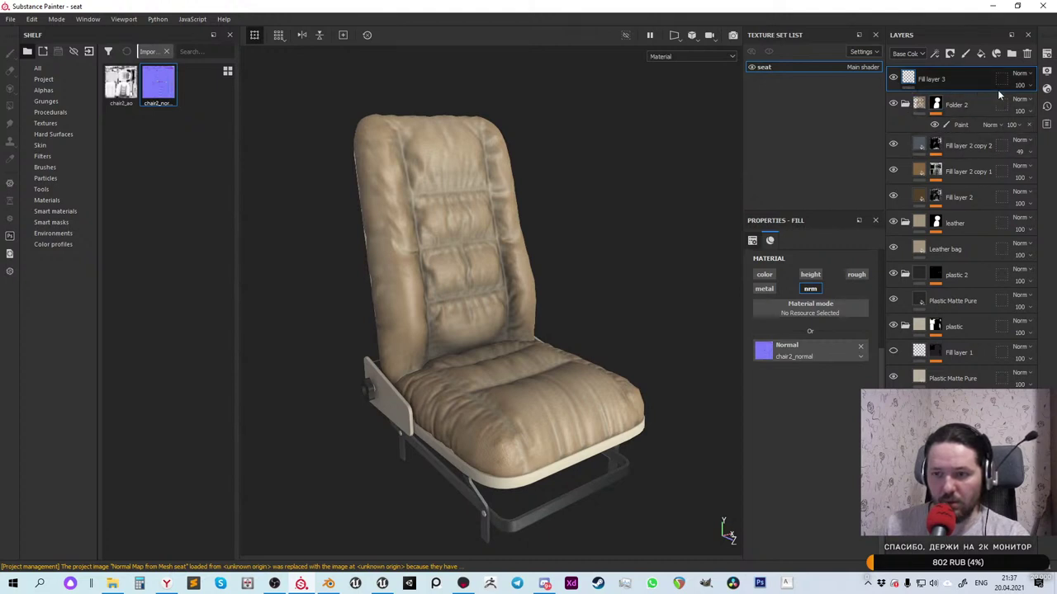
Show the Normal channel in the layer stack and set Fill layer 3's normal opacity to 60
left_click(907, 53)
left_click(900, 93)
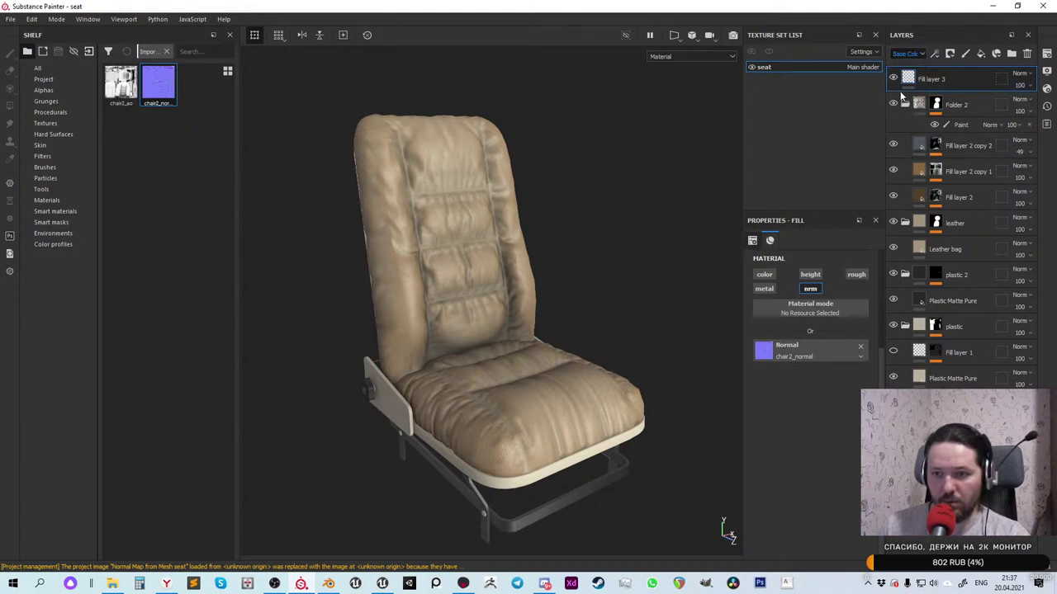
left_click(1020, 85)
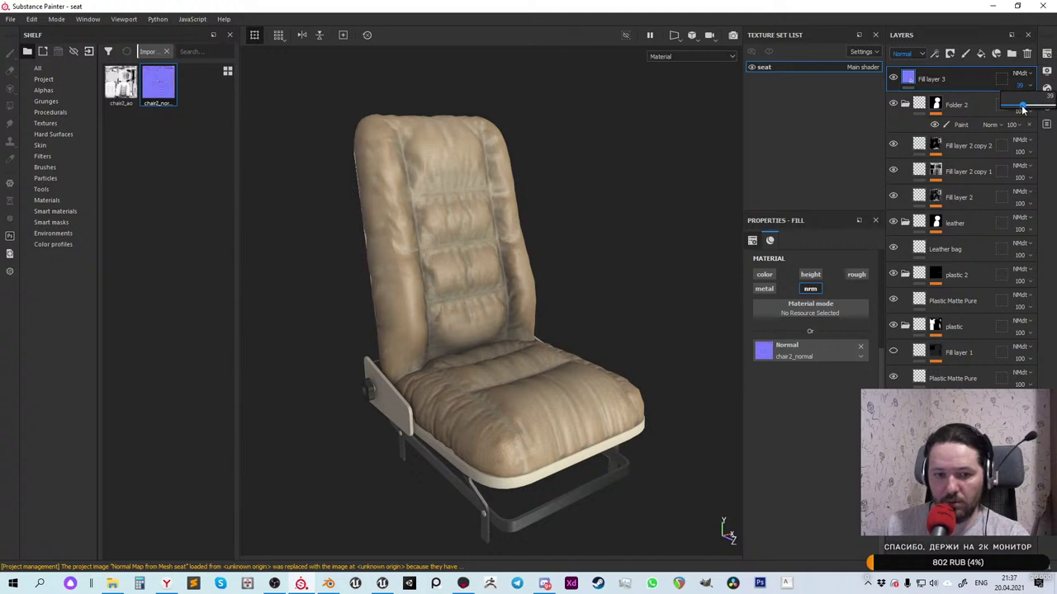
mouse_move(1051, 105)
left_mouse_down()
mouse_move(990, 118)
mouse_move(1056, 112)
left_mouse_up()
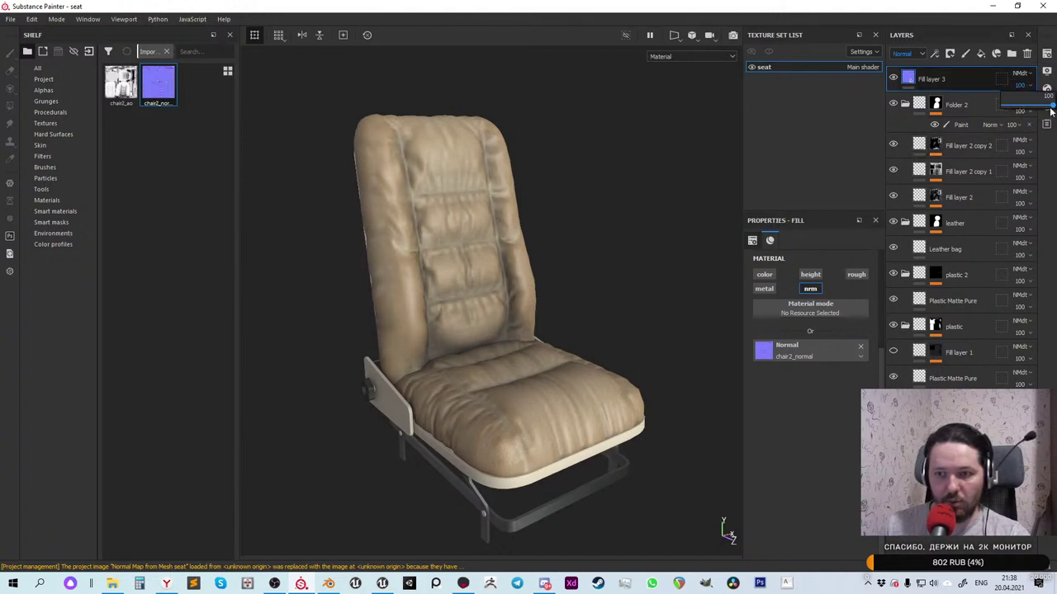
mouse_move(1051, 112)
left_mouse_down()
mouse_move(1013, 118)
mouse_move(1039, 119)
mouse_move(1015, 111)
mouse_move(1034, 109)
left_mouse_up()
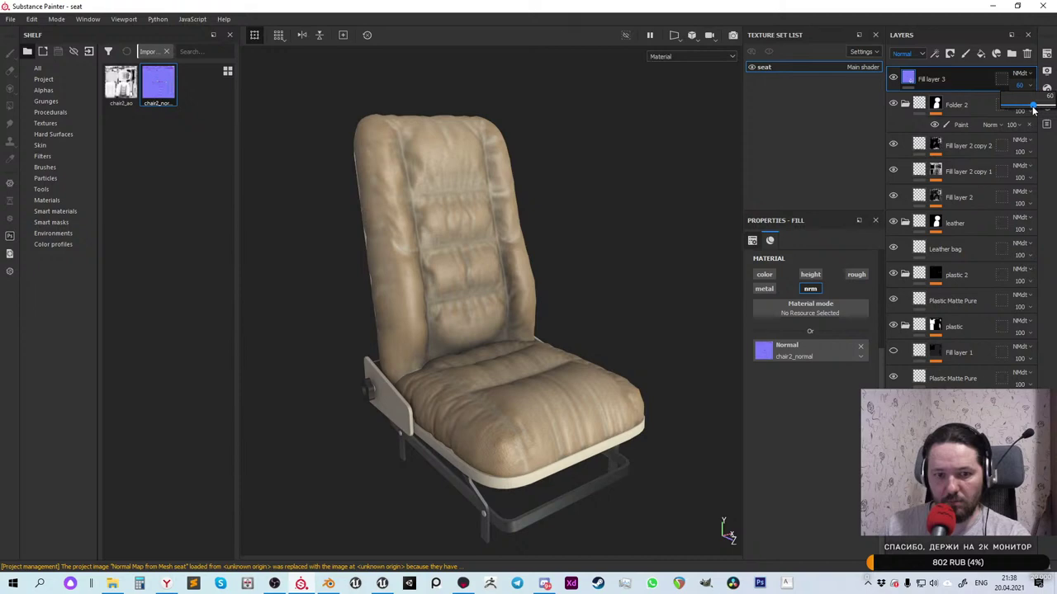
scroll(478, 220, "down", 3)
Show the studio environment at 100 opacity in Display Settings and slightly adjust its blur
scroll(439, 238, "up", 3)
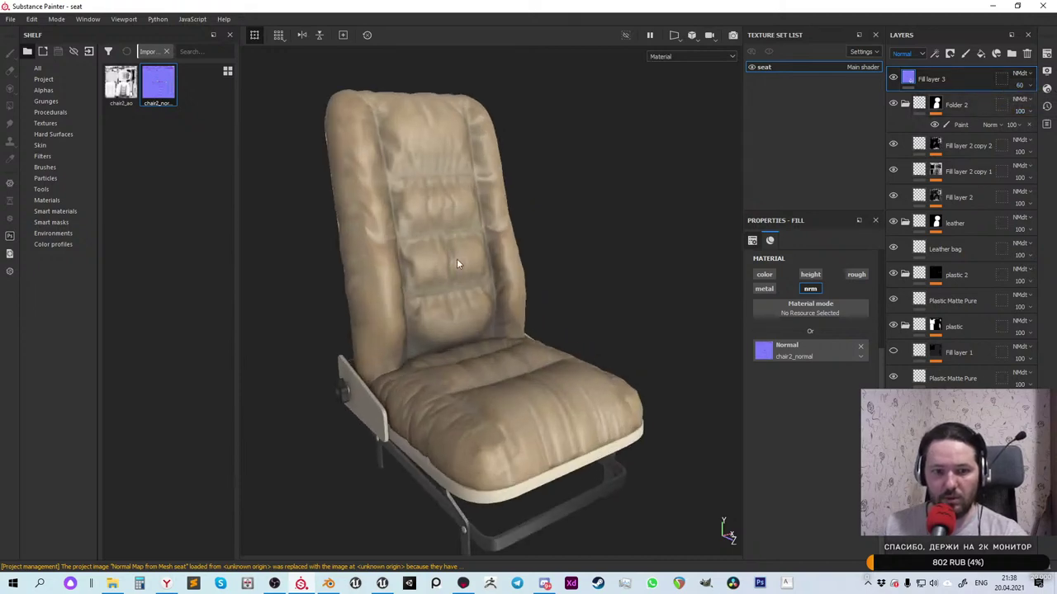
left_click_drag(457, 258, 723, 303, "alt")
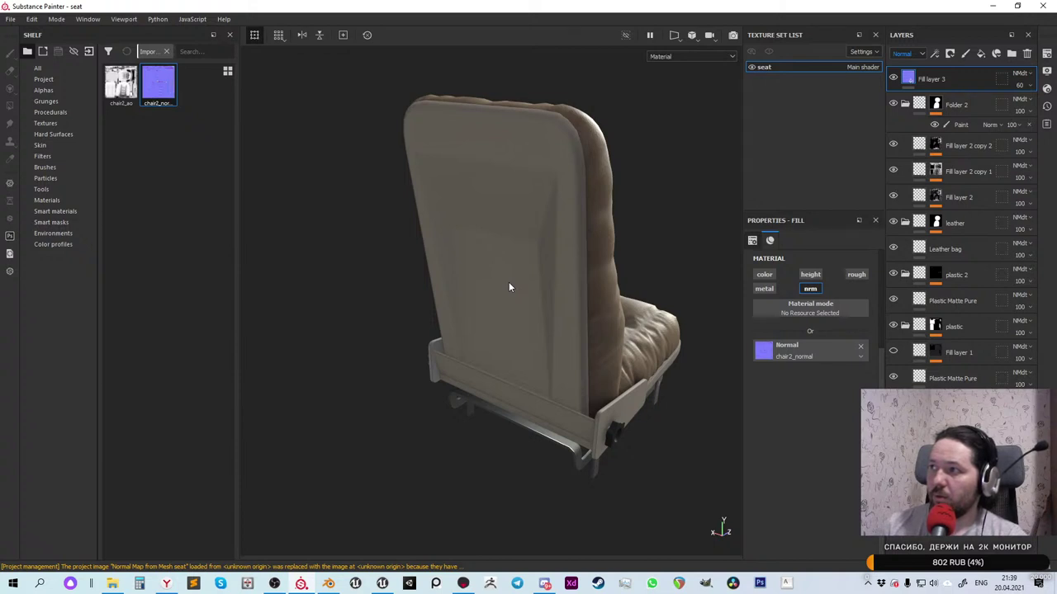
scroll(426, 295, "down", 4)
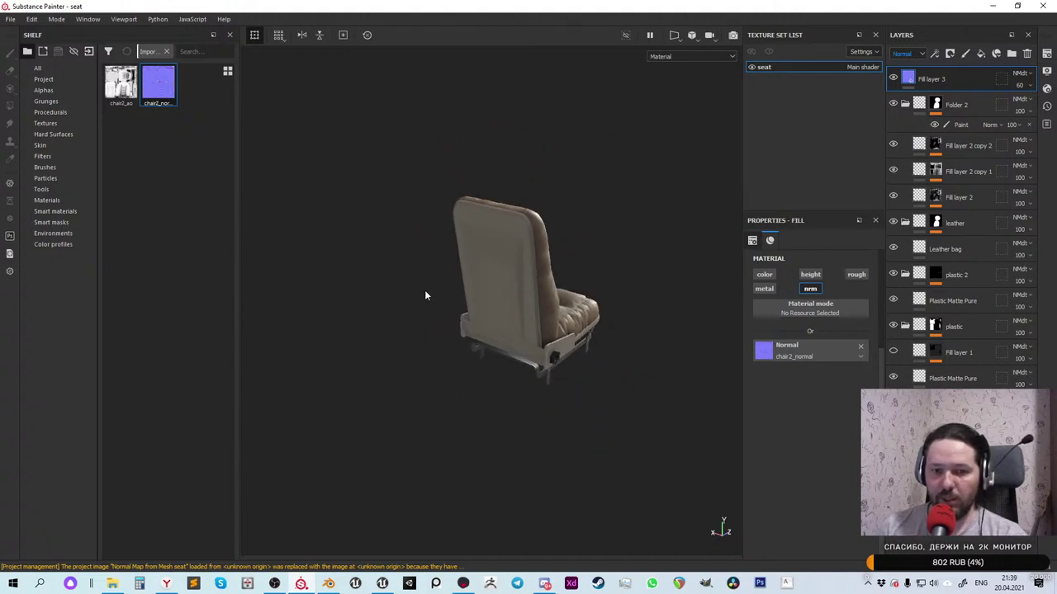
scroll(542, 306, "up", 2)
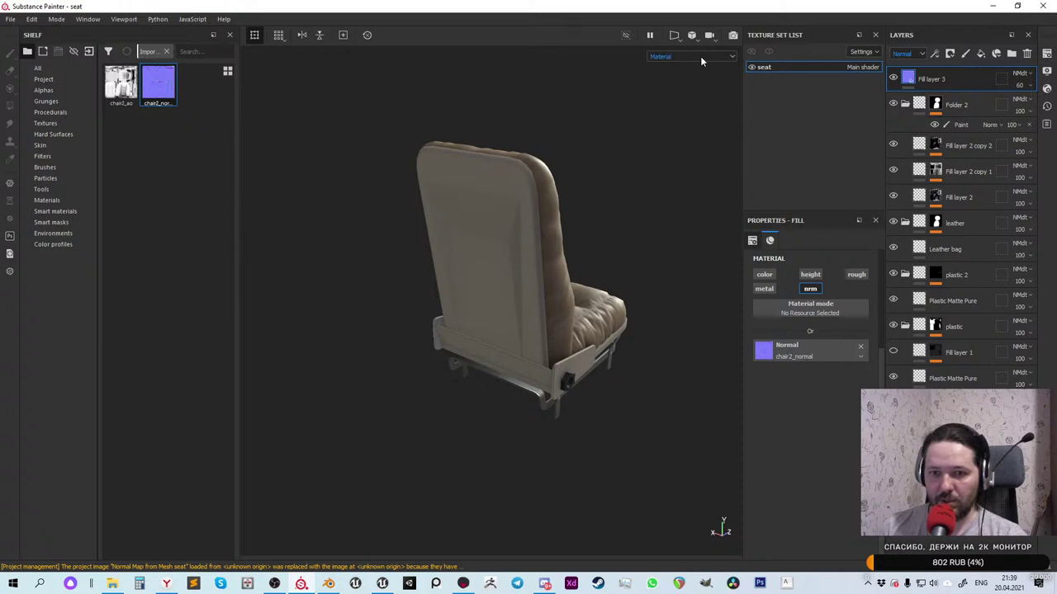
left_click(1046, 53)
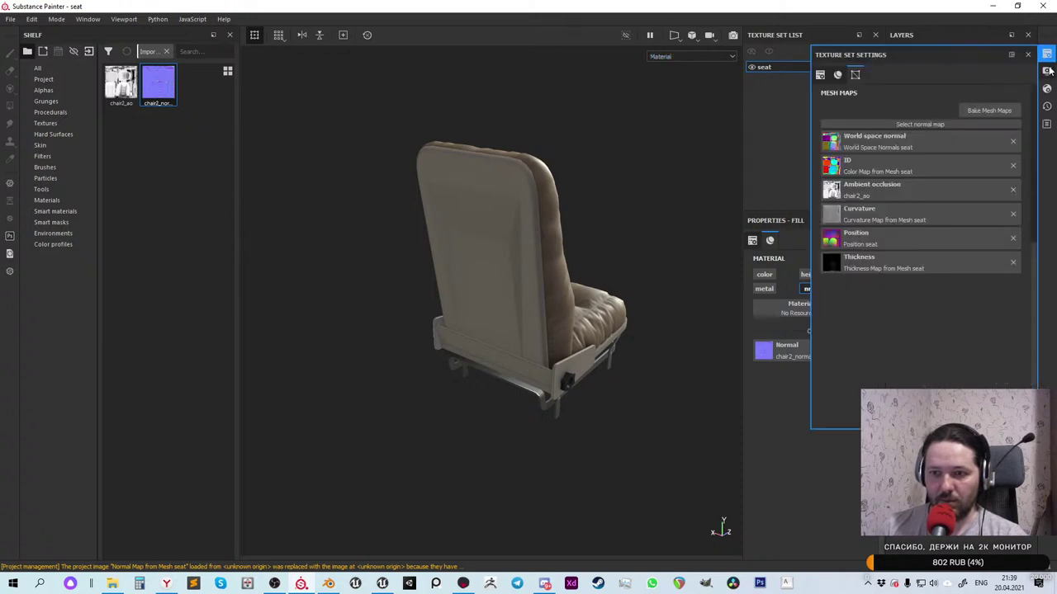
left_click(1046, 71)
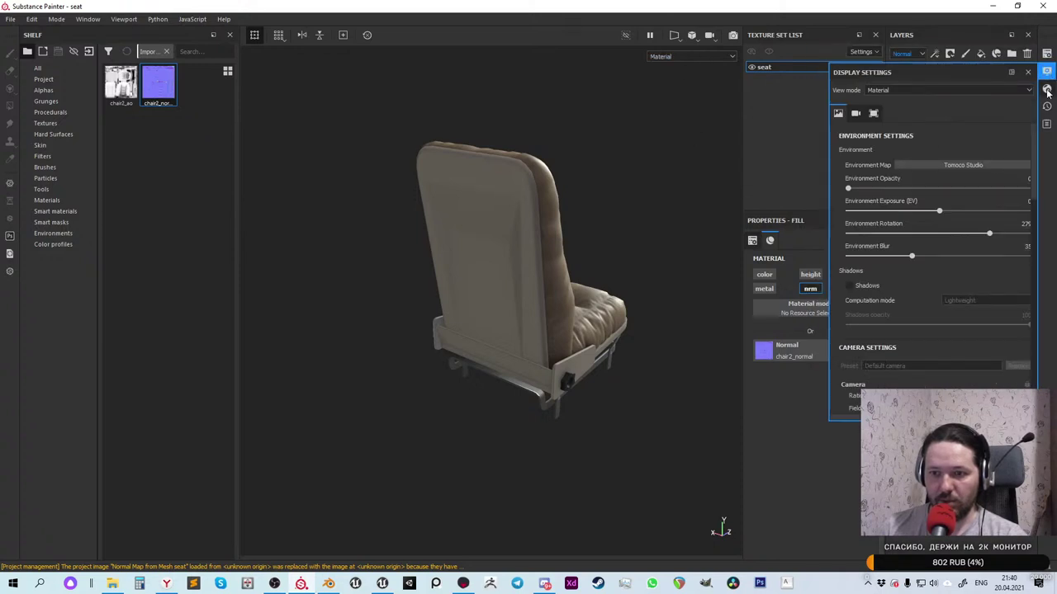
left_click_drag(845, 190, 1029, 189)
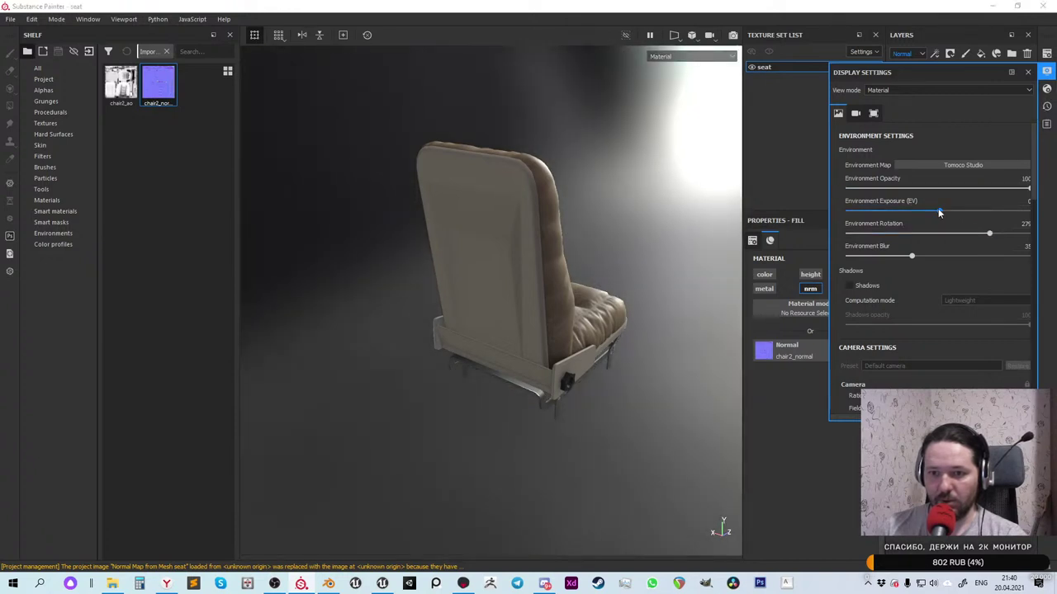
left_click_drag(911, 257, 848, 257)
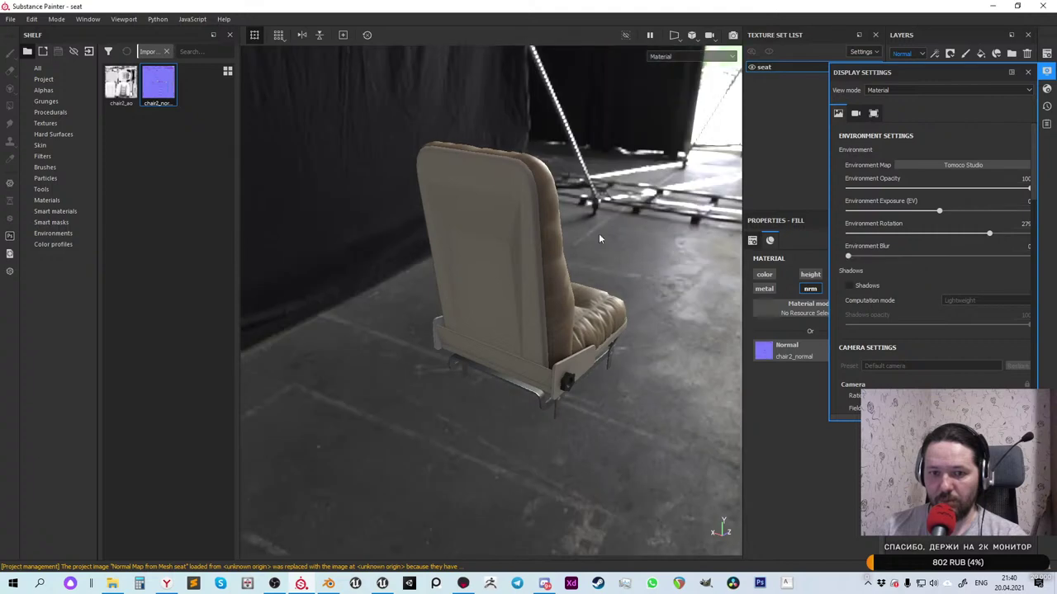
Orbit to front and side-on views of the seat to check the backdrop
left_click_drag(431, 376, 611, 403, "alt")
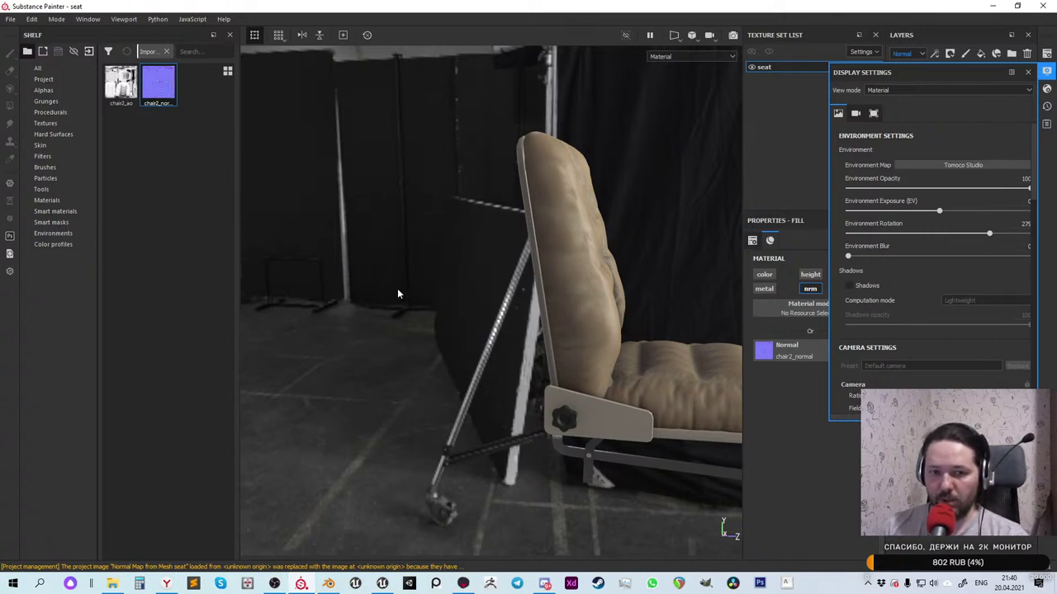
scroll(397, 288, "down", 3)
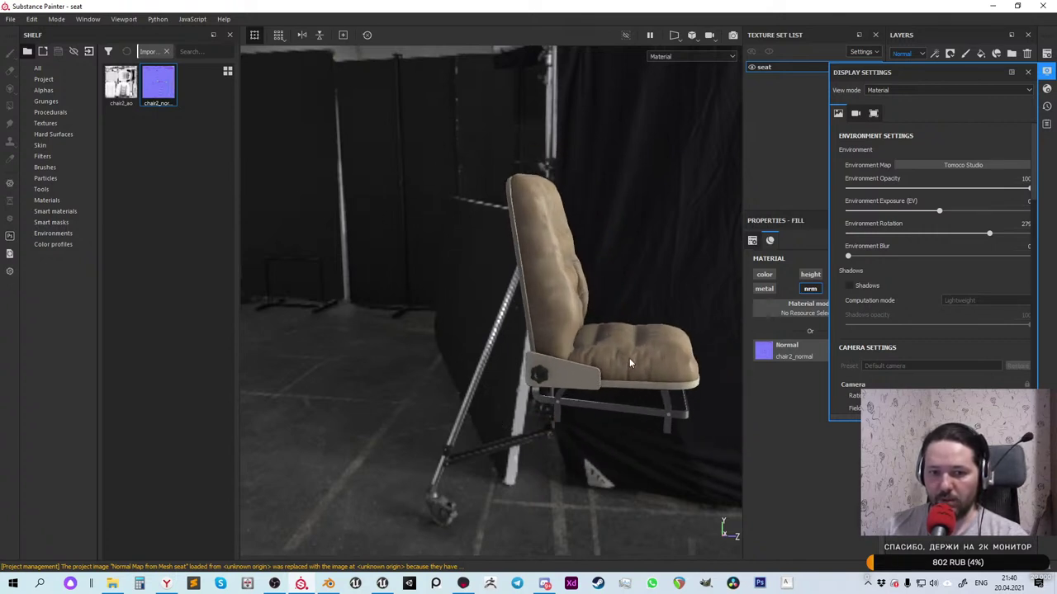
left_click_drag(630, 361, 524, 355, "alt")
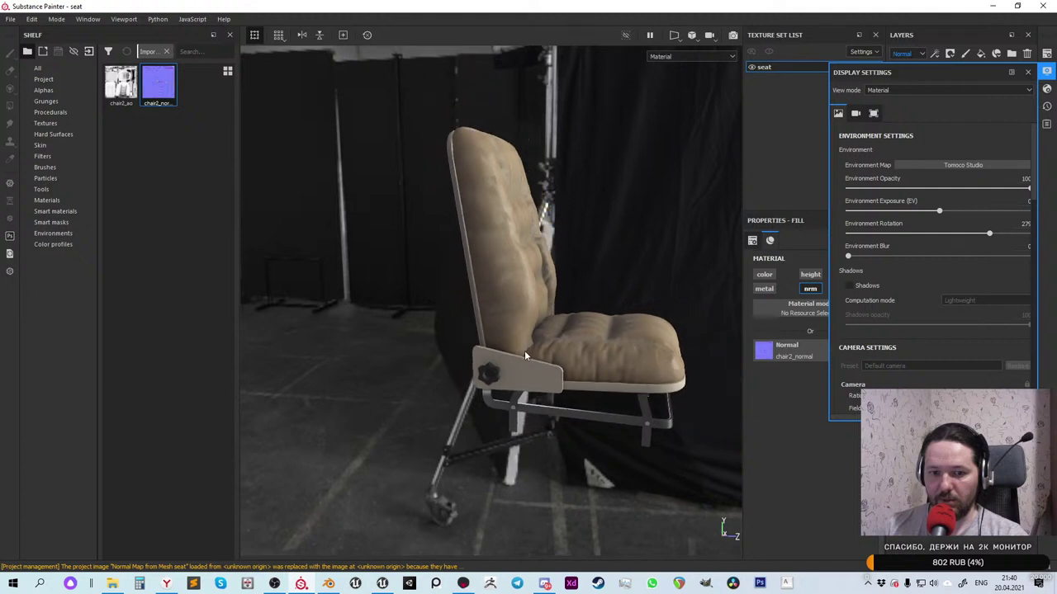
scroll(524, 355, "up", 2)
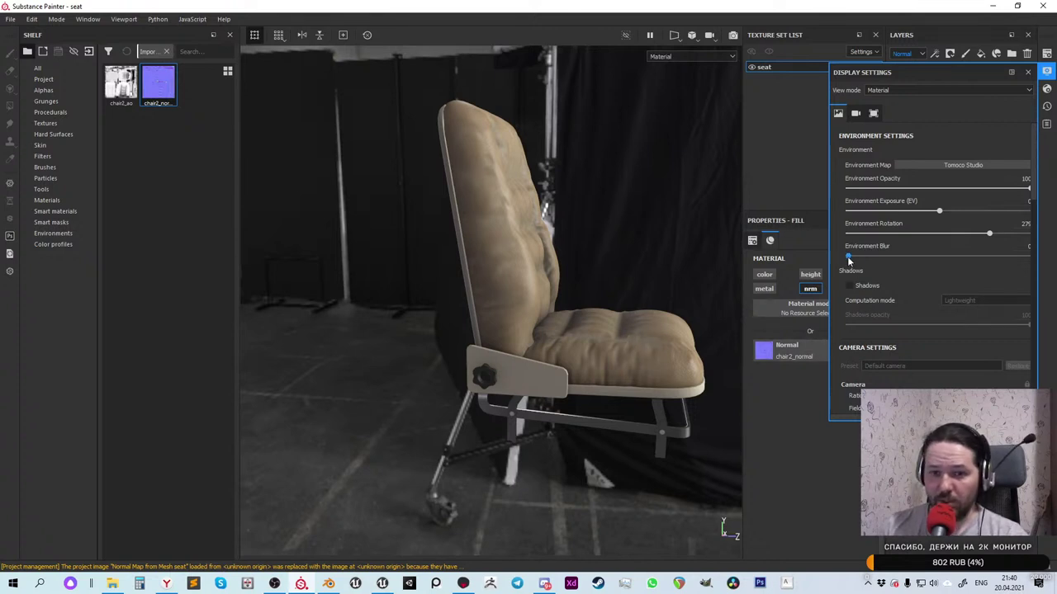
left_click_drag(851, 259, 1029, 256)
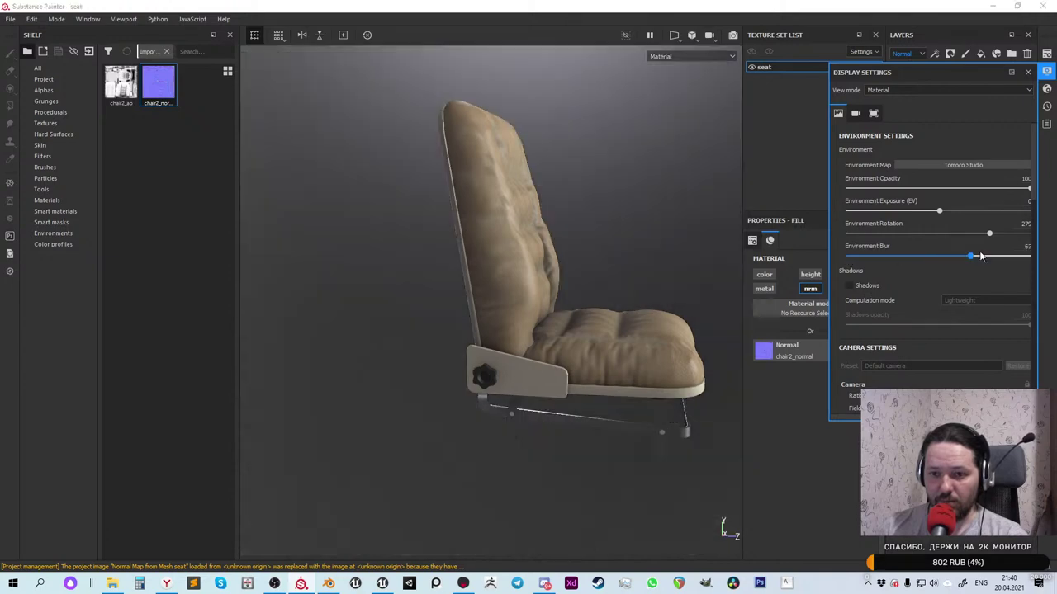
left_click_drag(1030, 191, 847, 189)
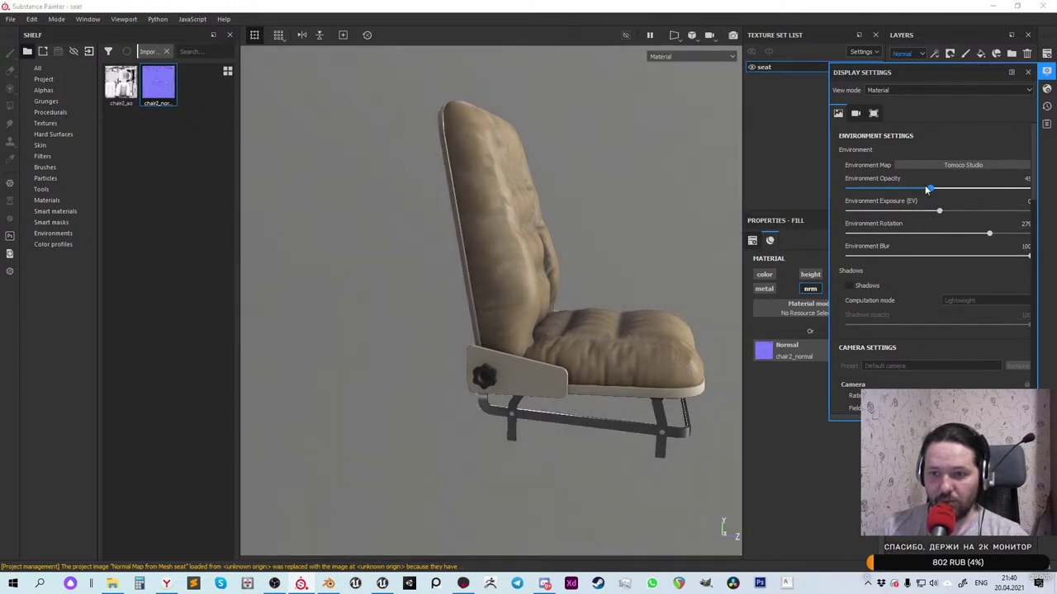
left_click_drag(575, 329, 518, 450, "alt")
scroll(598, 455, "up", 5)
left_click_drag(393, 395, 718, 343, "alt")
right_click_drag(644, 349, 608, 337, "shift")
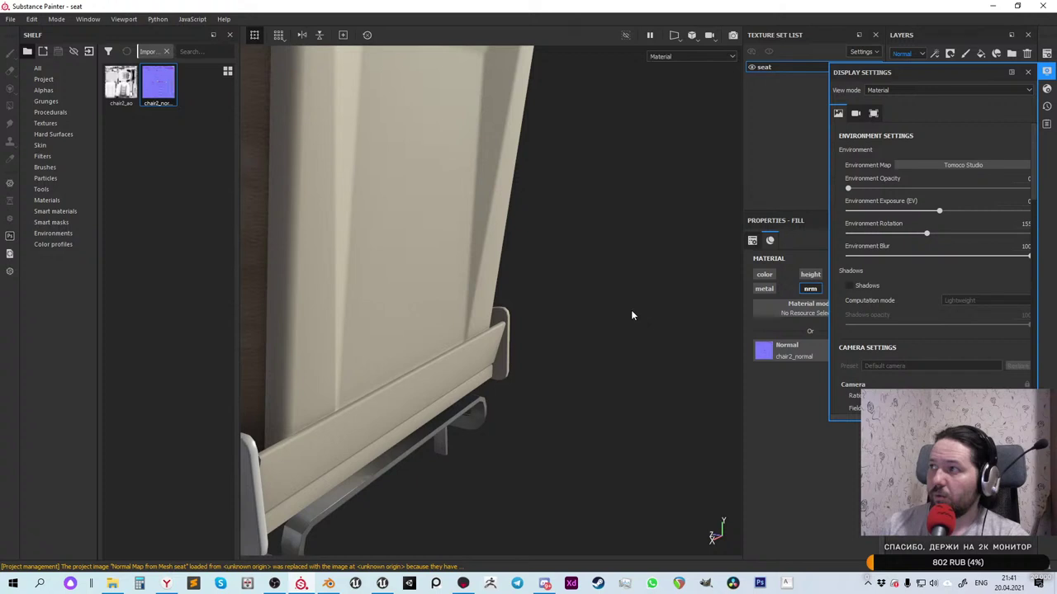
Frame the whole chair with F and orbit to a front view to look it over
key("f")
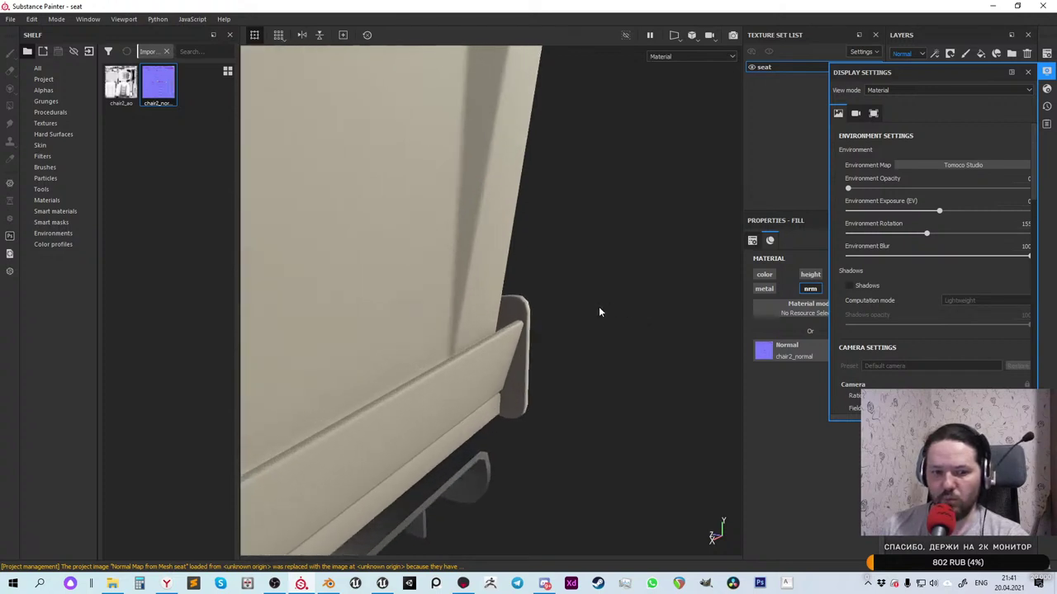
left_click_drag(391, 304, 671, 318, "alt")
scroll(599, 331, "up", 5)
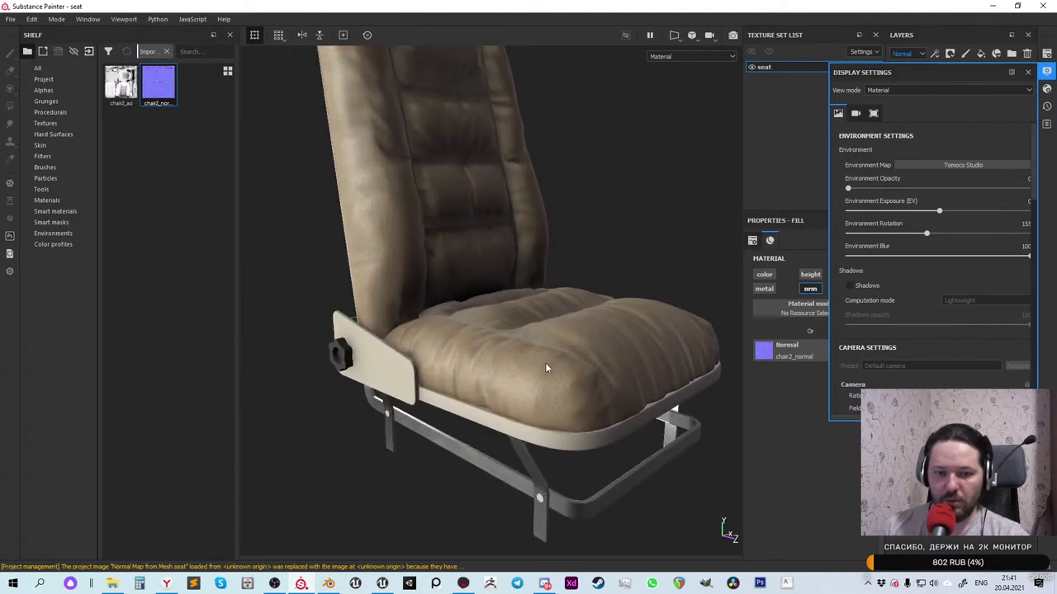
scroll(545, 362, "down", 5)
scroll(551, 371, "up", 2)
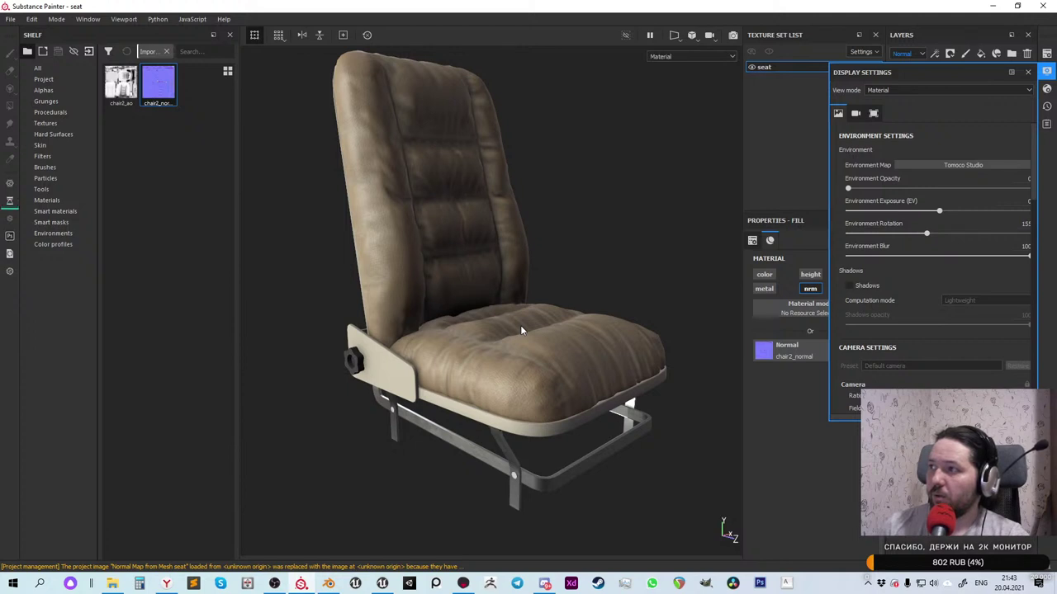
Save the project with Ctrl+S, then orbit the seat to a more side-on angle
key("ctrl+s")
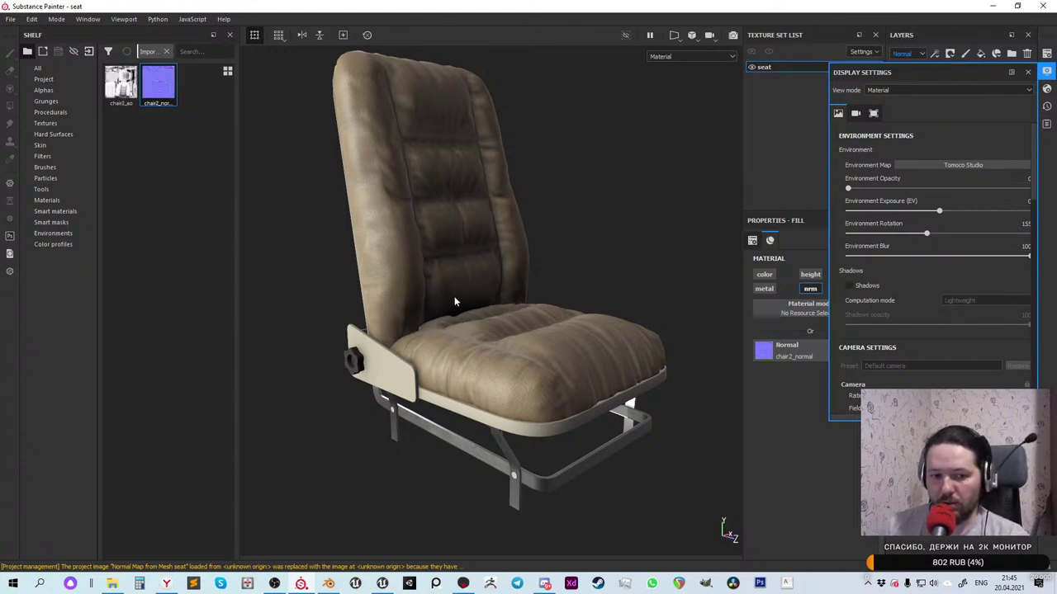
left_click_drag(454, 302, 517, 377, "alt")
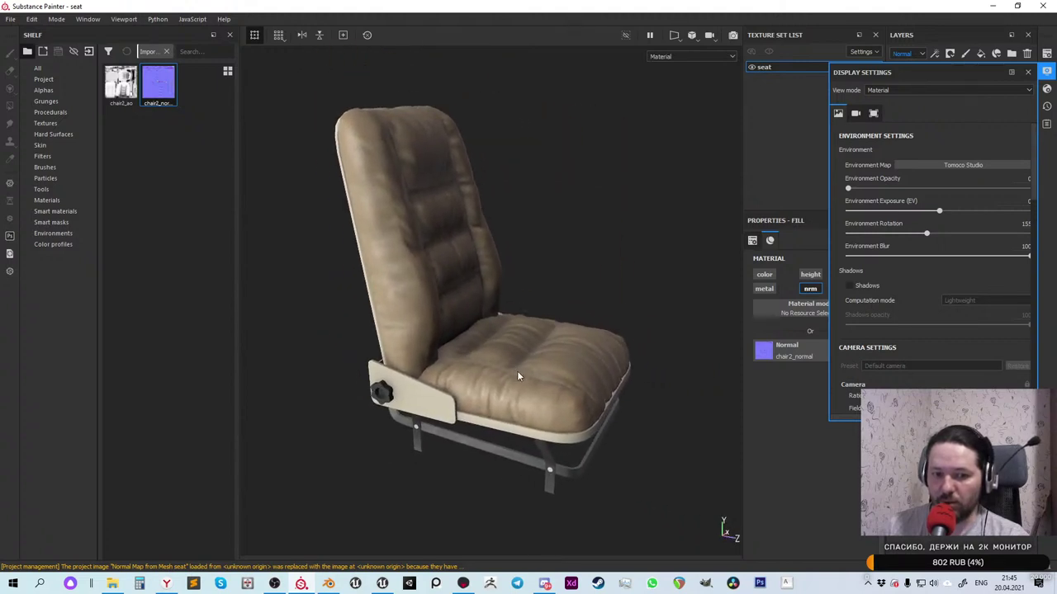
scroll(518, 376, "up", 3)
scroll(518, 377, "down", 2)
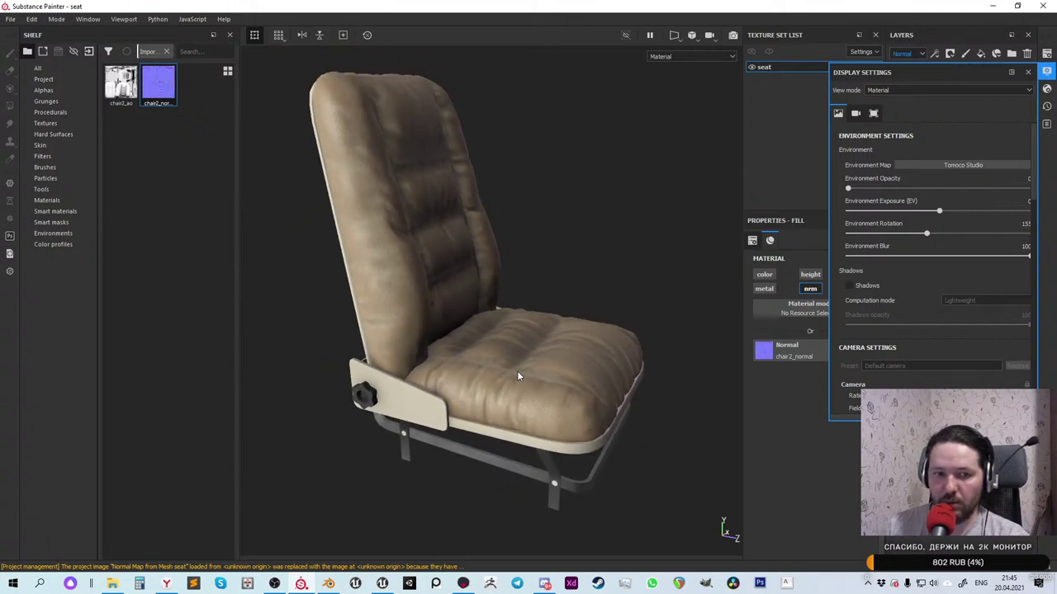
mouse_move(521, 371)
left_mouse_down("alt")
mouse_move(536, 348)
mouse_move(529, 320)
mouse_move(531, 364)
left_mouse_up("alt")
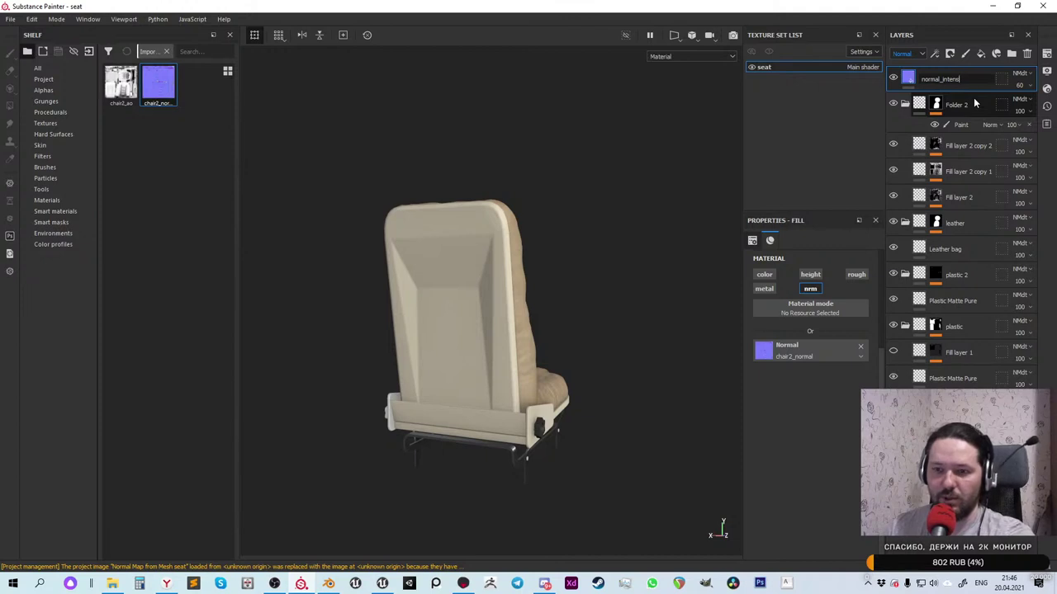
Rename the normal layer normal_int and add a fill layer with only color and roughness channels
key("BackSpace")
key("Return")
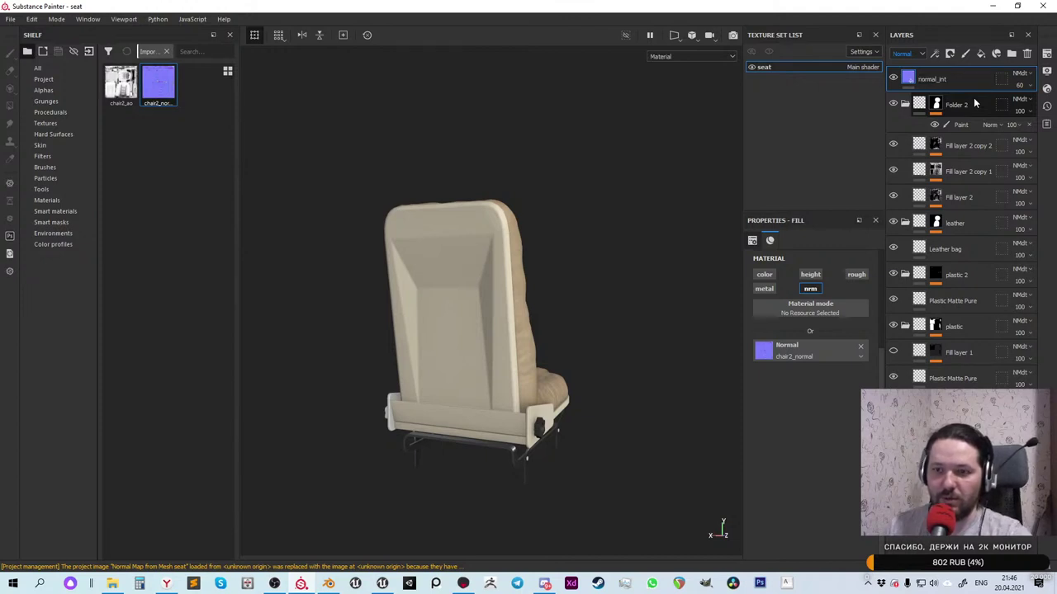
left_click(980, 52)
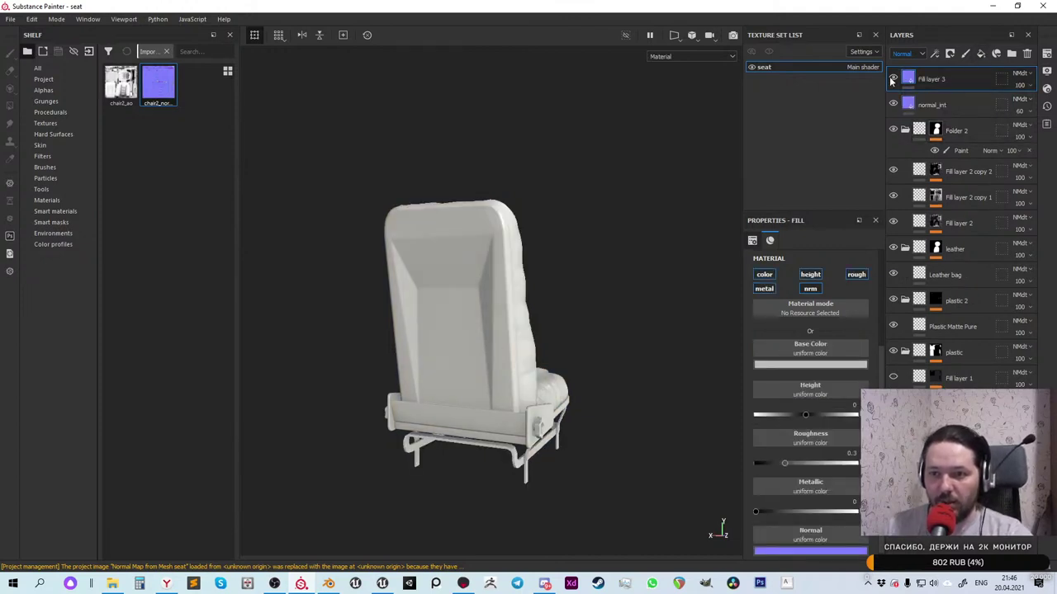
left_click(810, 288)
left_click(809, 274)
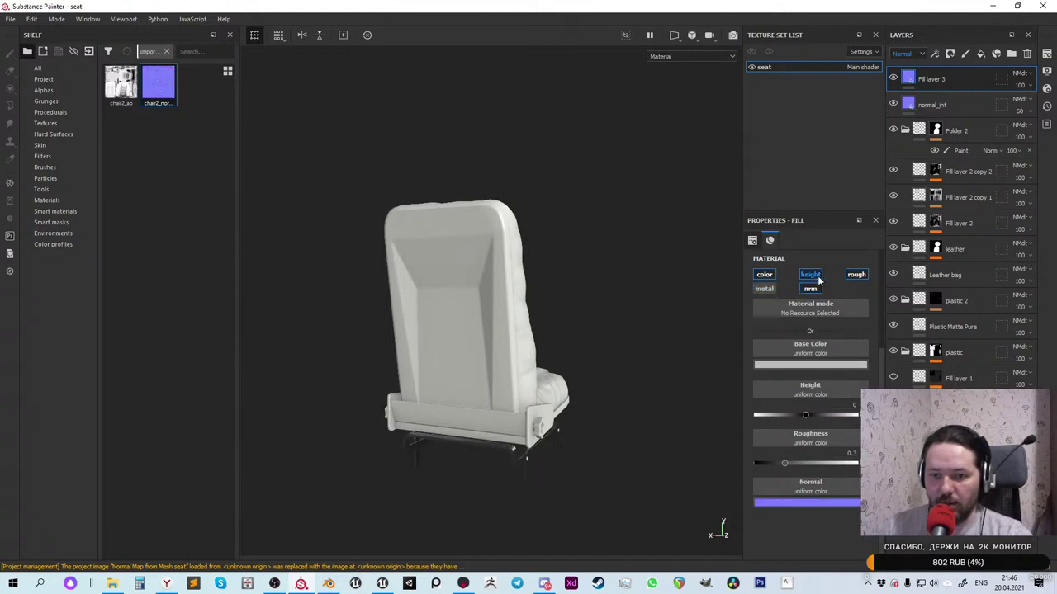
left_click(764, 288)
left_click(856, 274)
left_click(856, 274)
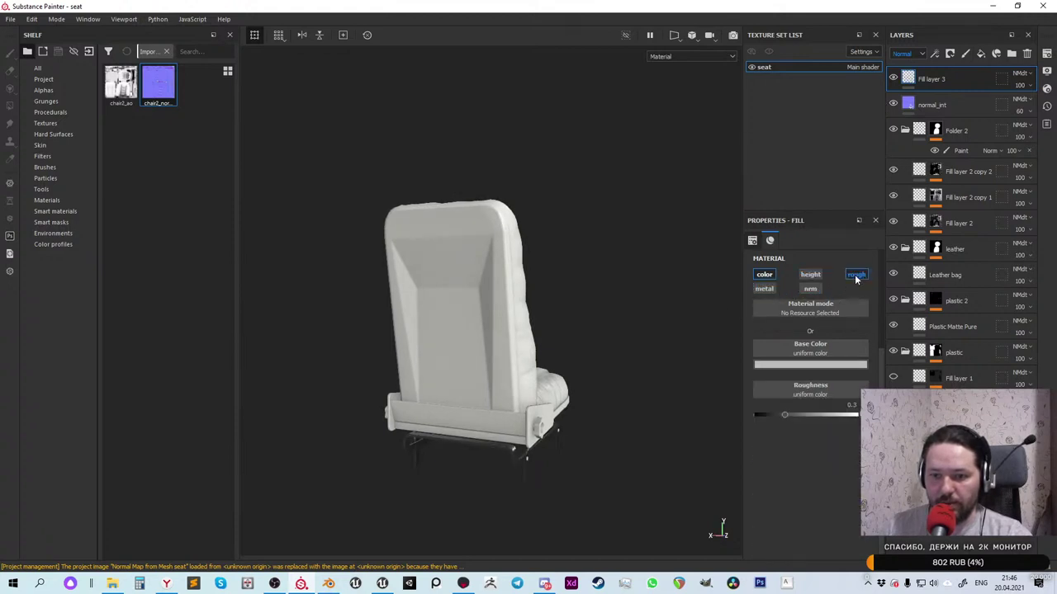
Set the new fill layer's base color to bright cyan 00c9ff
left_click(826, 364)
left_click(776, 364)
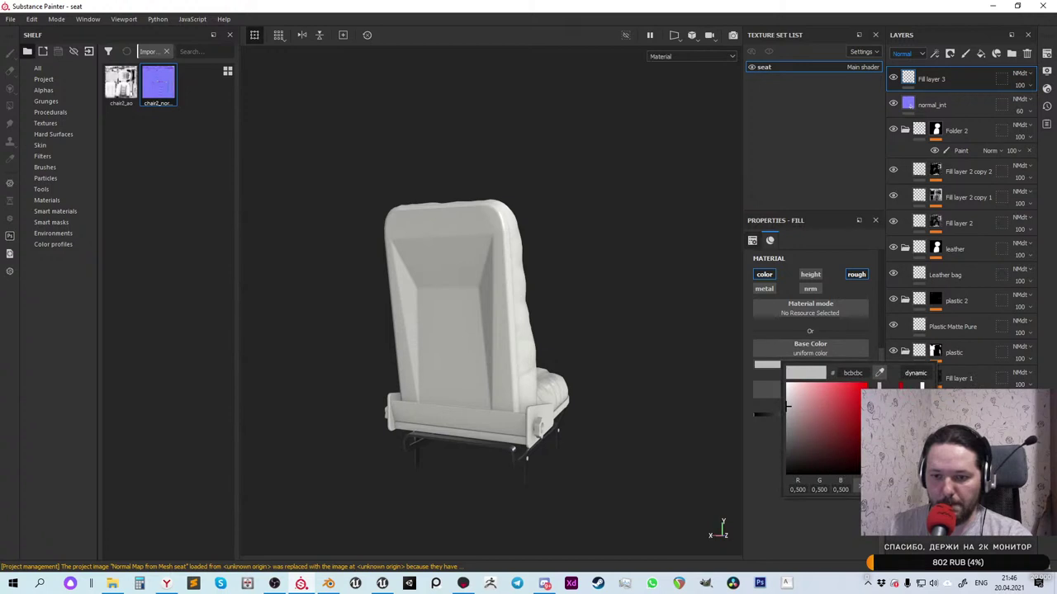
left_click(900, 385)
left_click(858, 385)
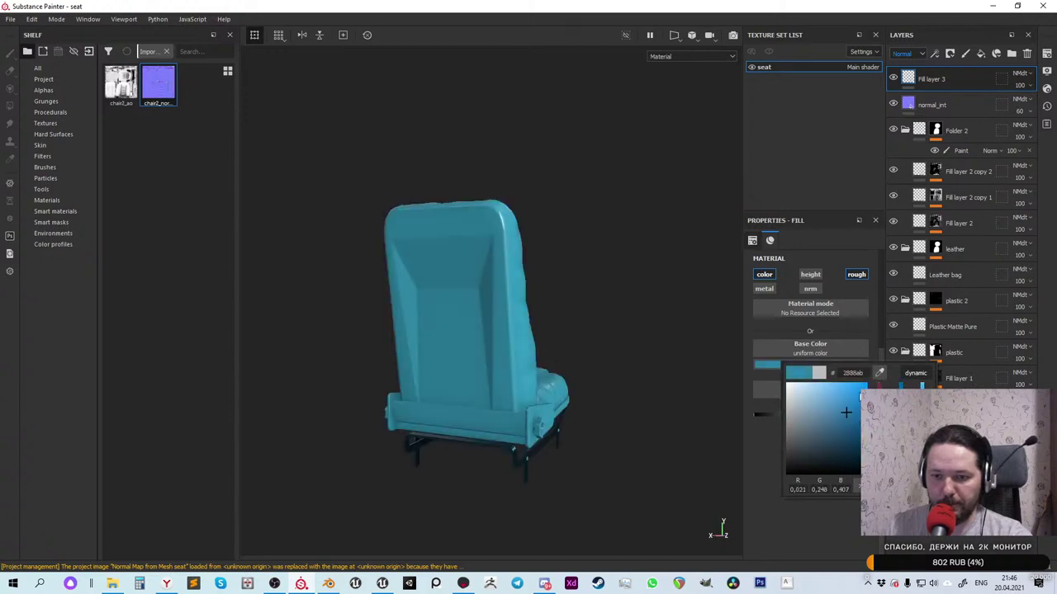
Give the fill layer a black mask, leaving no extra mask effects
right_click(908, 77)
left_click(935, 94)
right_click(926, 81)
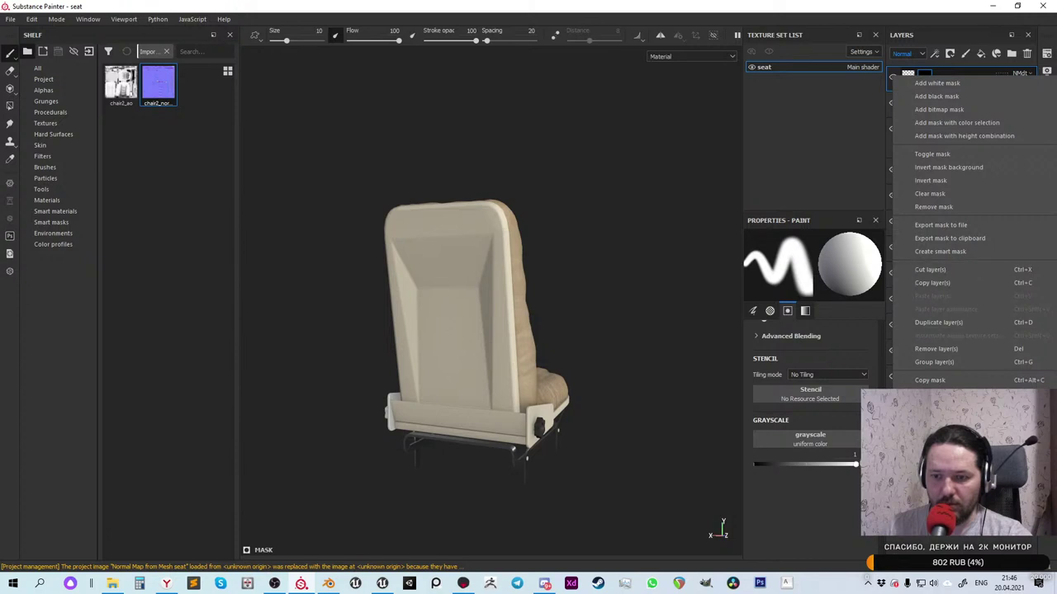
left_click(995, 110)
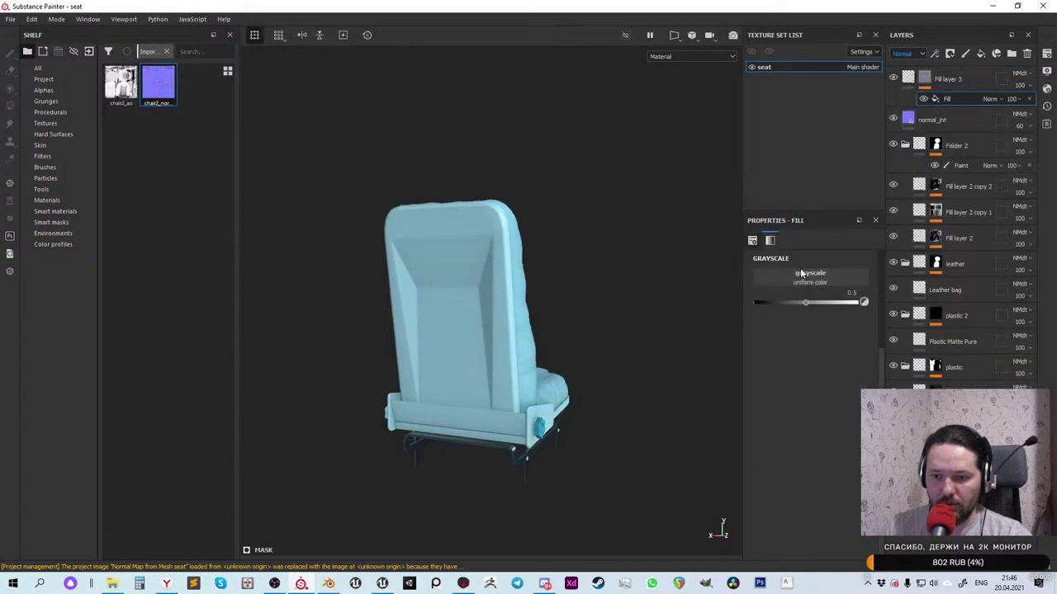
left_click(1029, 98)
right_click(924, 77)
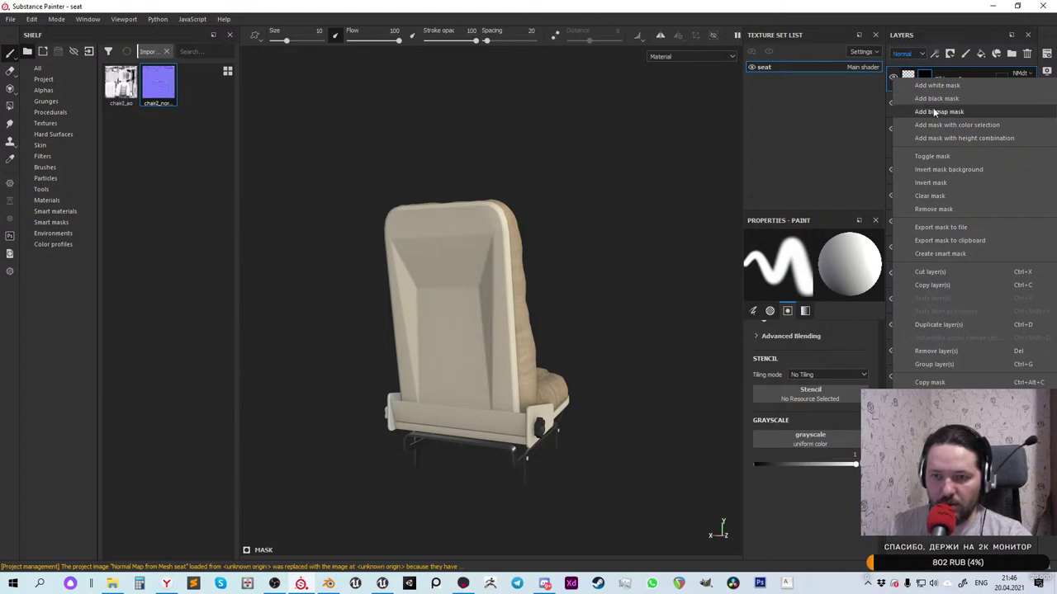
key("Escape")
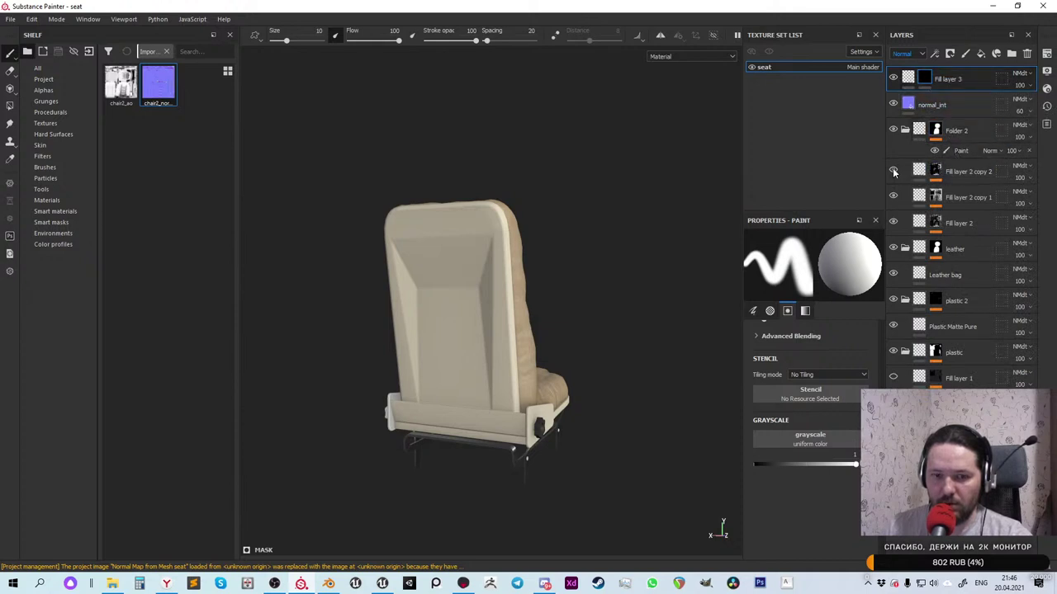
Drag Fill layer 2 copy 2 above Fill layer 3, then inspect the seat back panel
left_click_drag(918, 174, 918, 79)
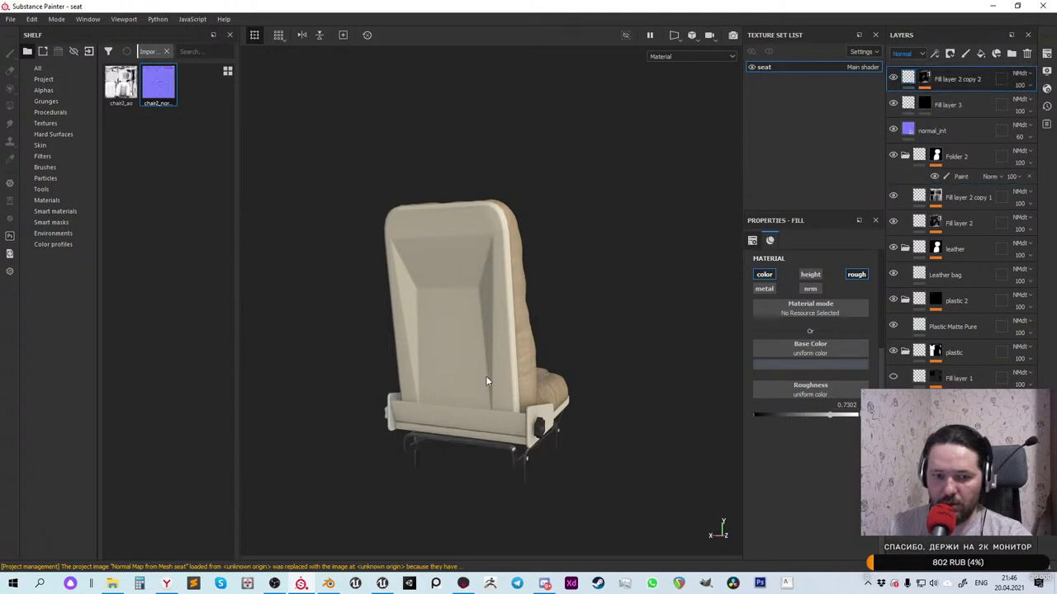
scroll(460, 303, "up", 5)
scroll(519, 323, "down", 3)
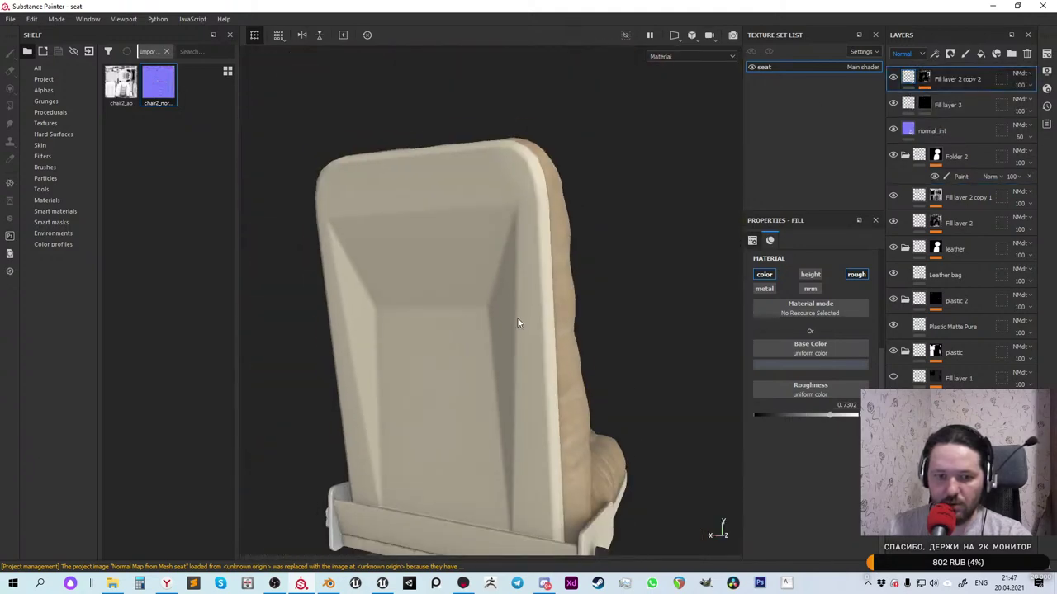
left_click_drag(519, 322, 496, 360, "alt")
scroll(493, 468, "up", 6)
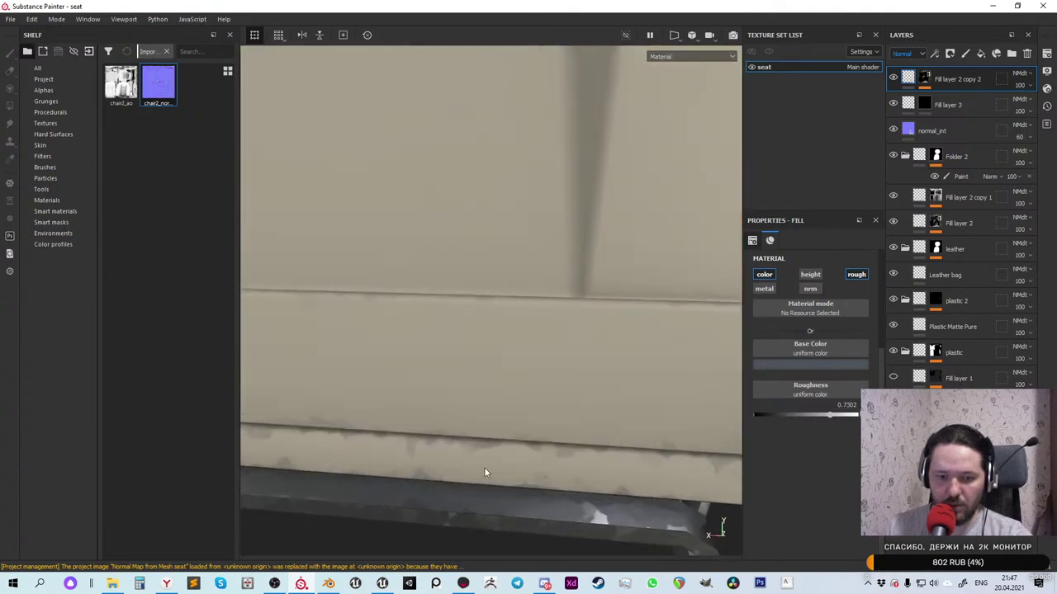
scroll(573, 378, "down", 6)
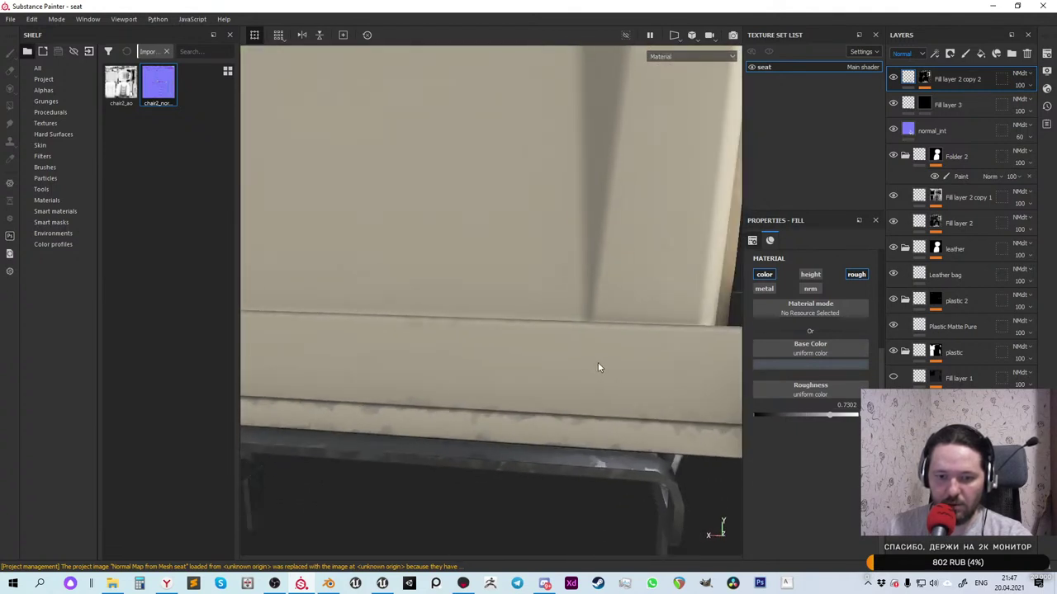
left_click_drag(457, 412, 277, 372, "alt")
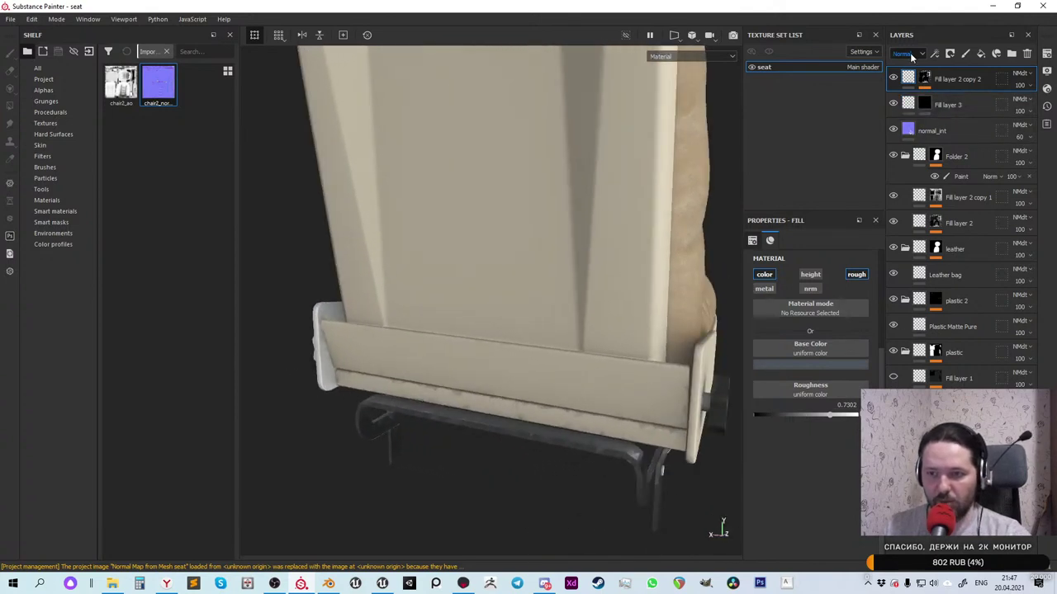
Increase the intensity of the Blur Slope effect in Fill layer 2 copy 2's mask
left_click(923, 77)
left_click(957, 99)
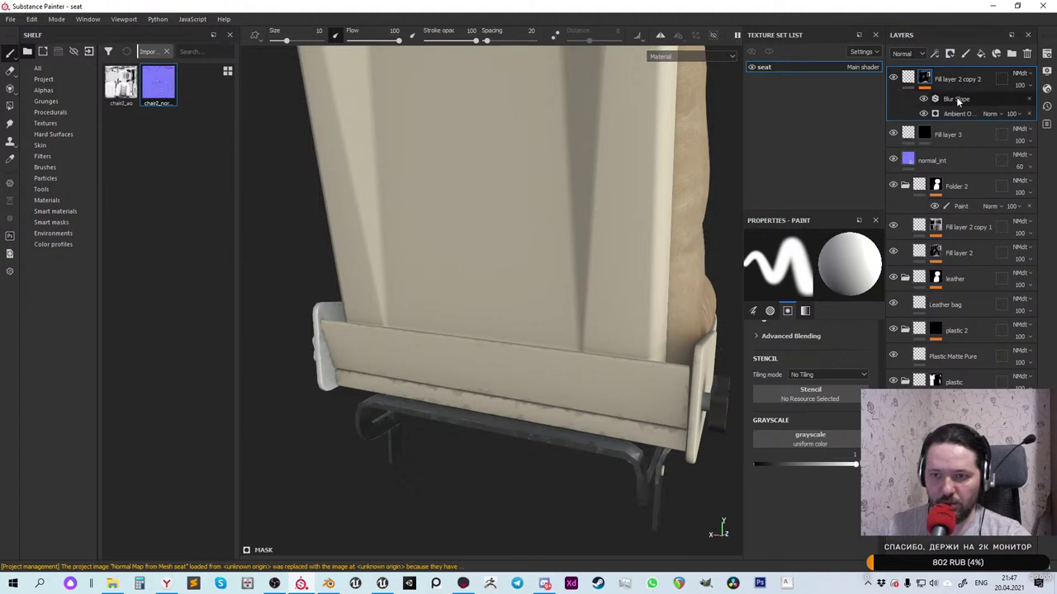
left_click_drag(779, 363, 768, 363)
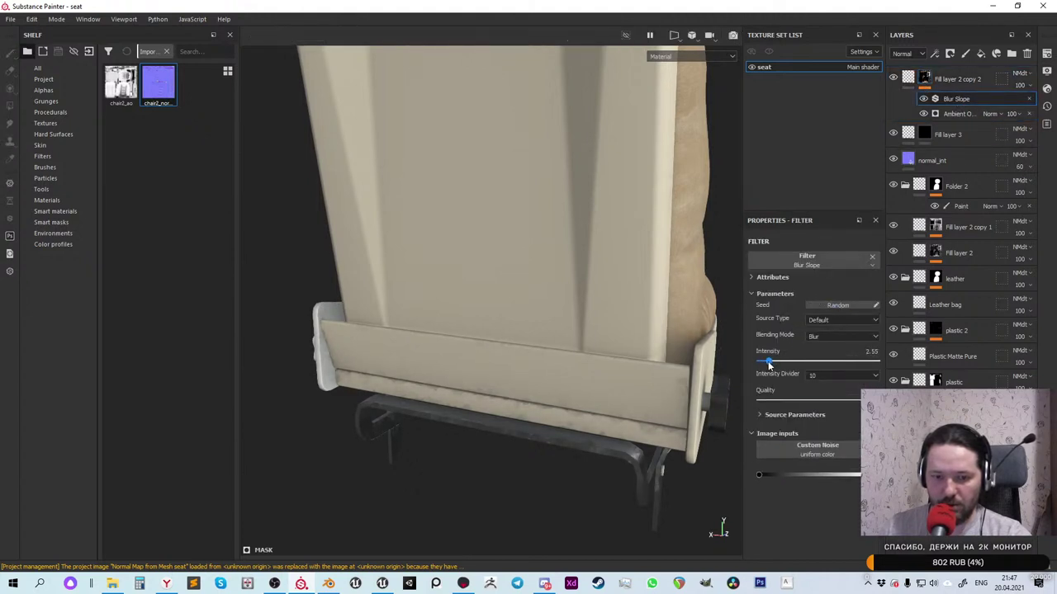
Add a mask fill effect using the Grunge Fingerprints Dirty texture
right_click(924, 78)
left_click(837, 217)
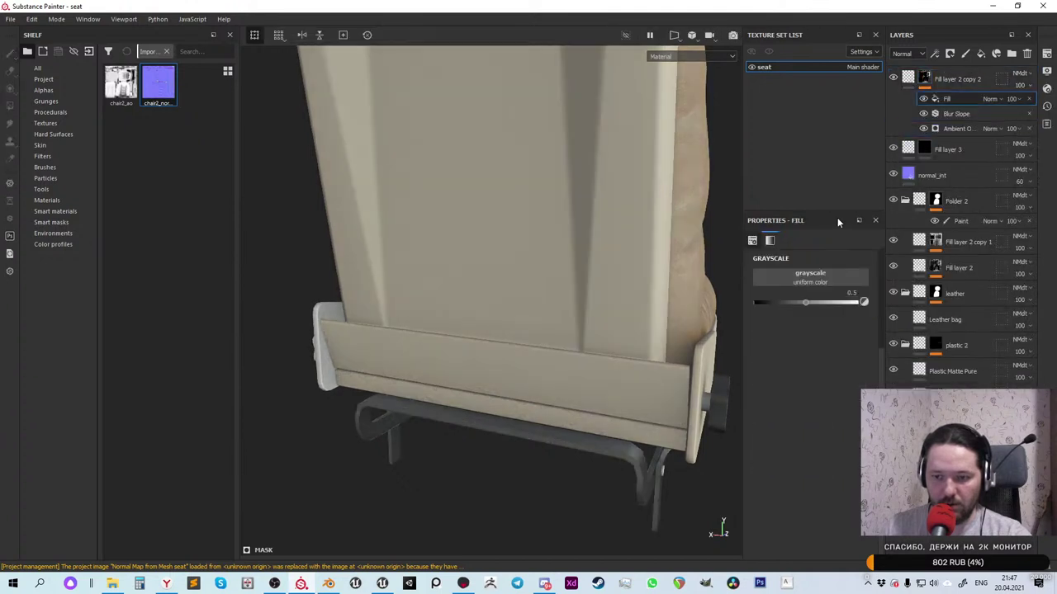
left_click(810, 276)
left_click(889, 304)
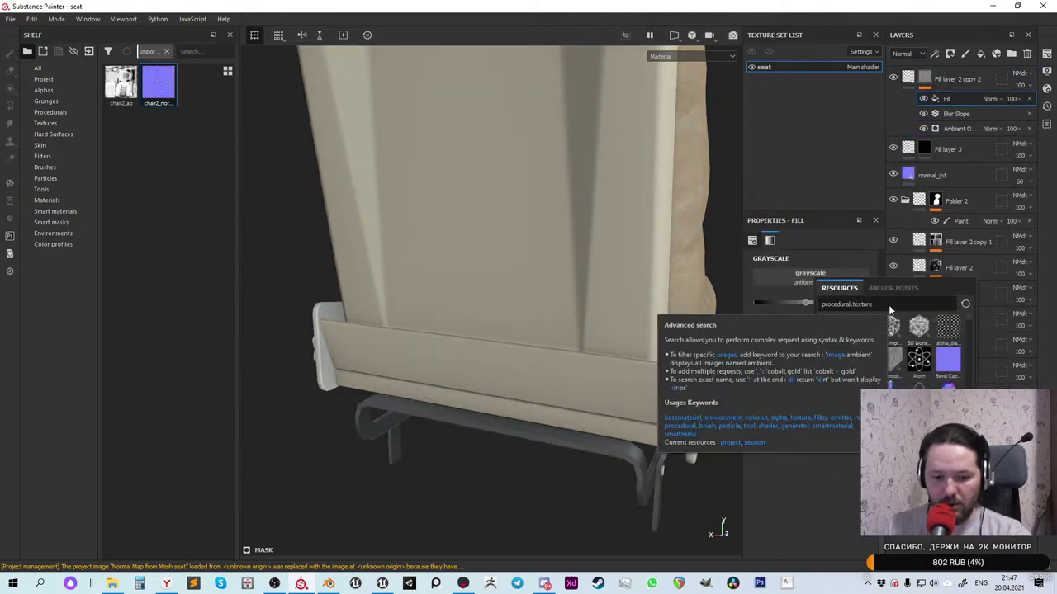
type("gru")
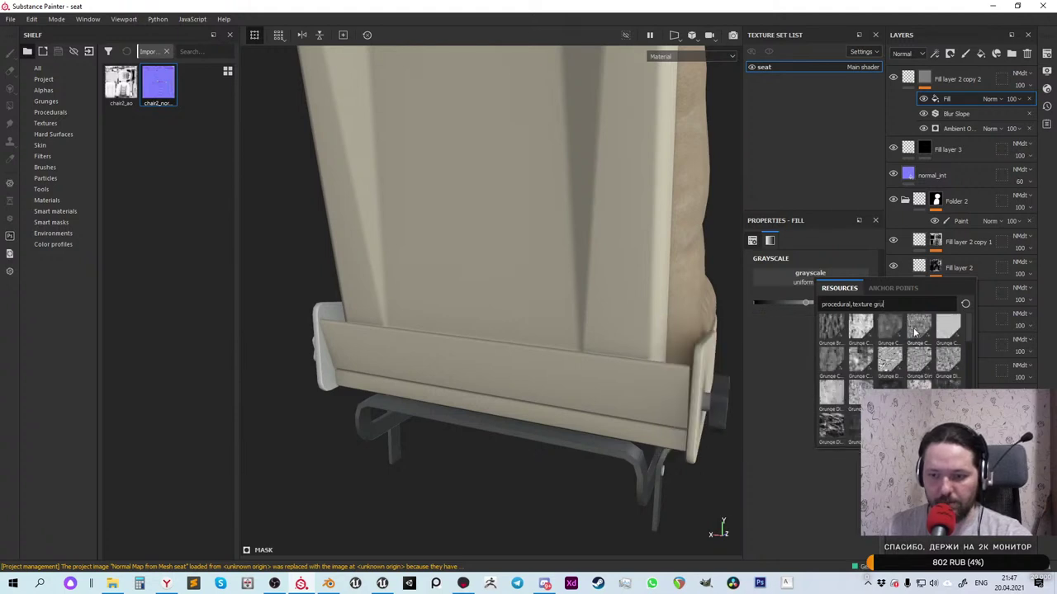
left_click(947, 360)
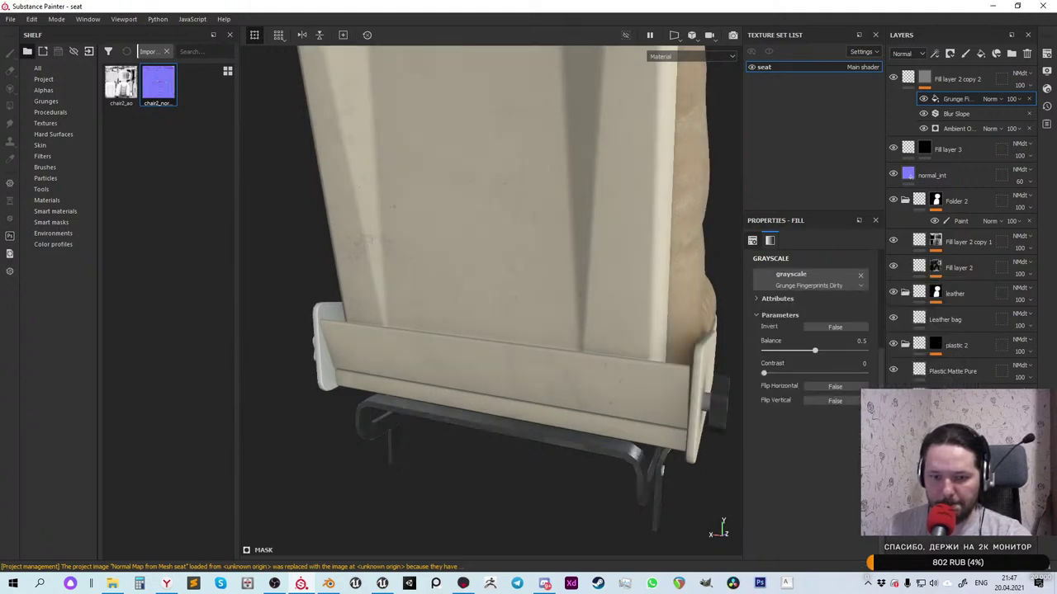
scroll(498, 270, "down", 5)
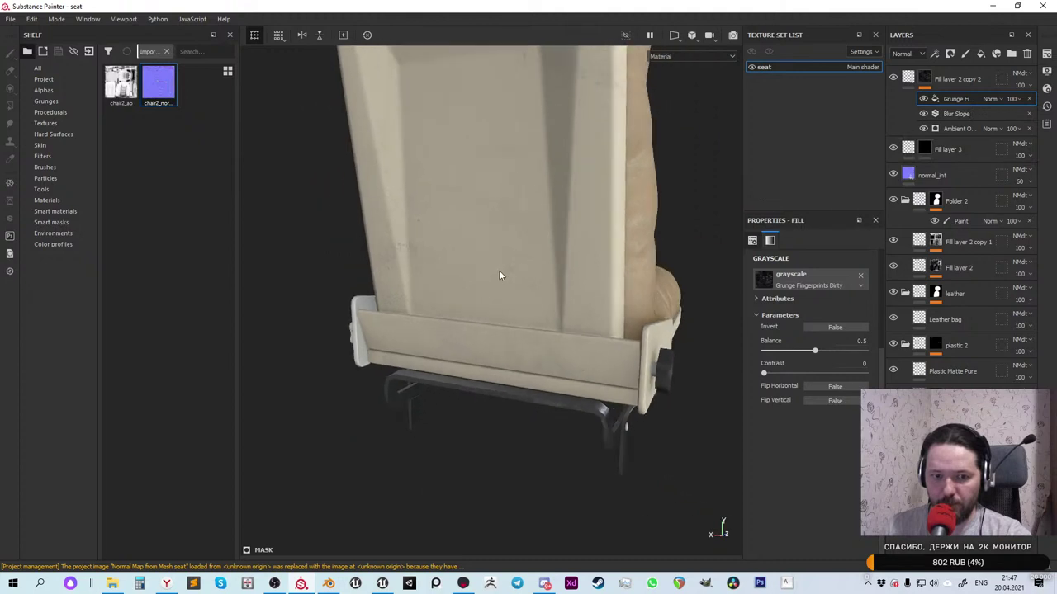
left_click_drag(498, 270, 505, 143, "alt")
scroll(507, 146, "up", 3)
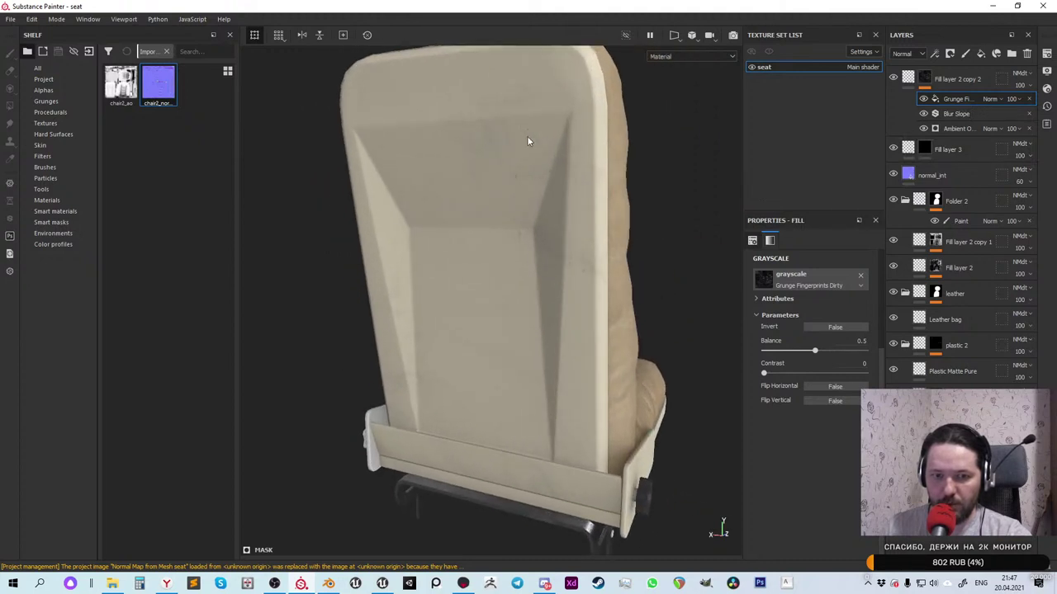
left_click(994, 98)
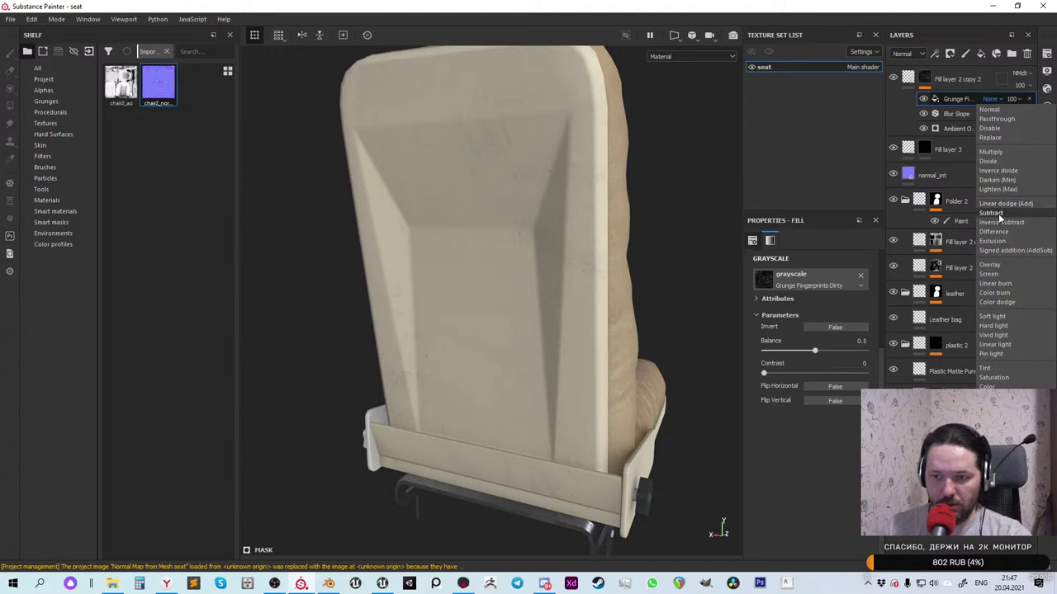
Set the grunge fill effect's blend mode to Lighten
left_click(996, 153)
left_click(989, 99)
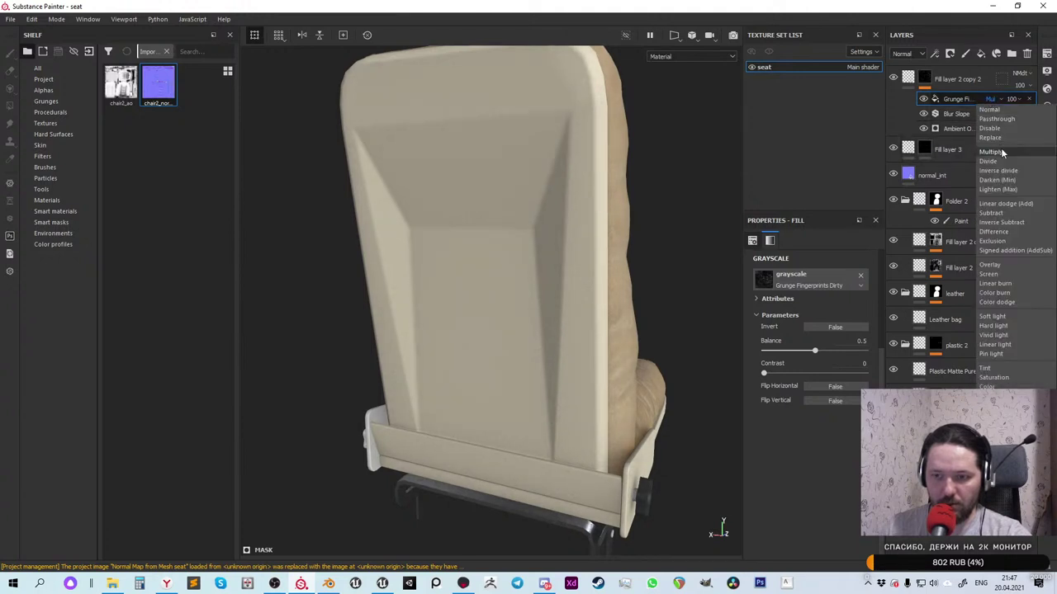
left_click(994, 189)
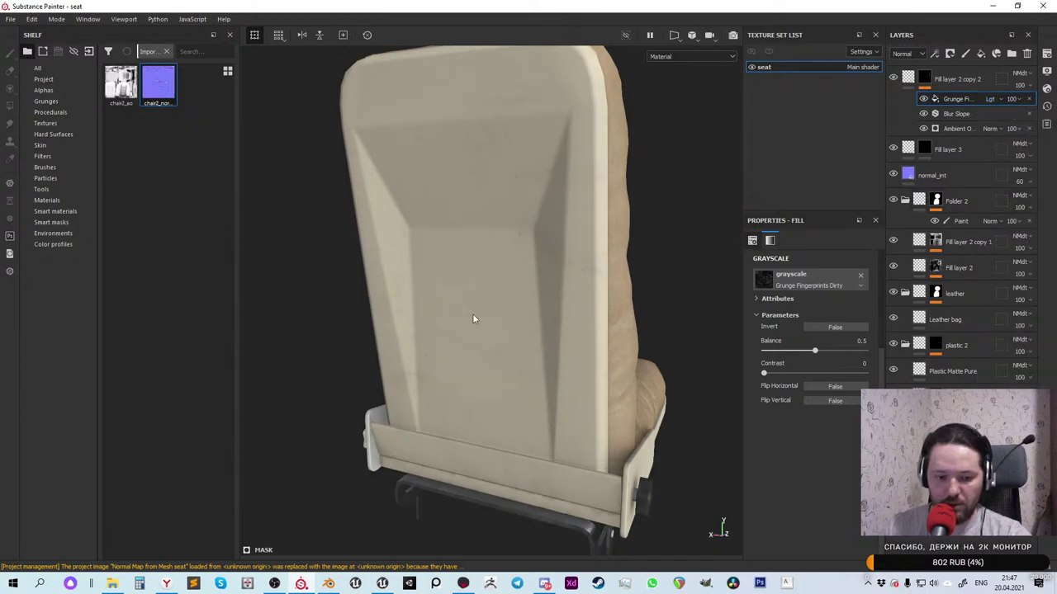
left_click_drag(500, 334, 529, 378, "alt")
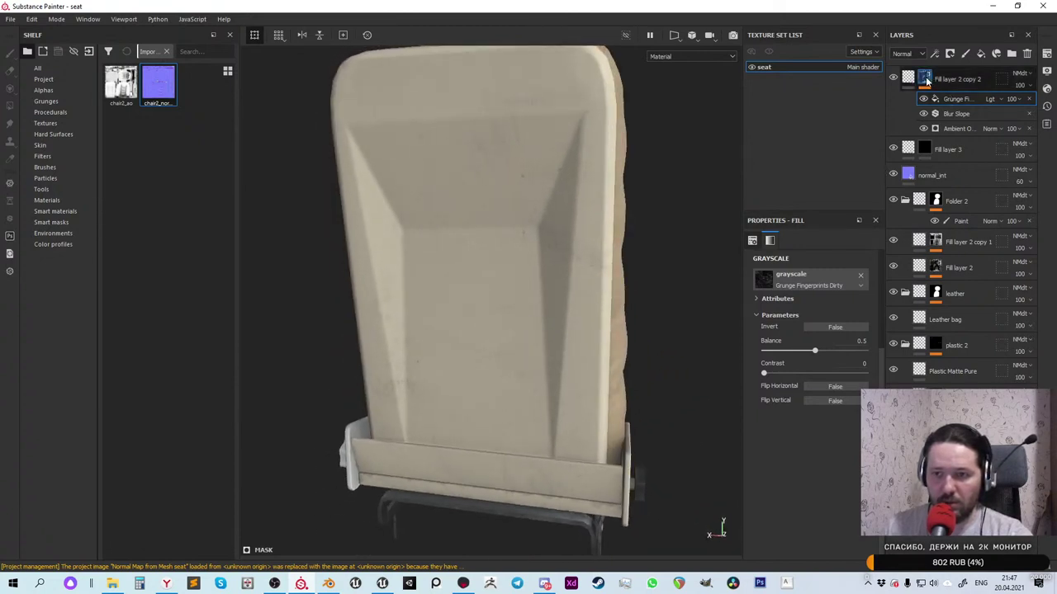
Show Base Color in the layer thumbnails and add an empty generator to the back-panel mask
mouse_move(926, 79)
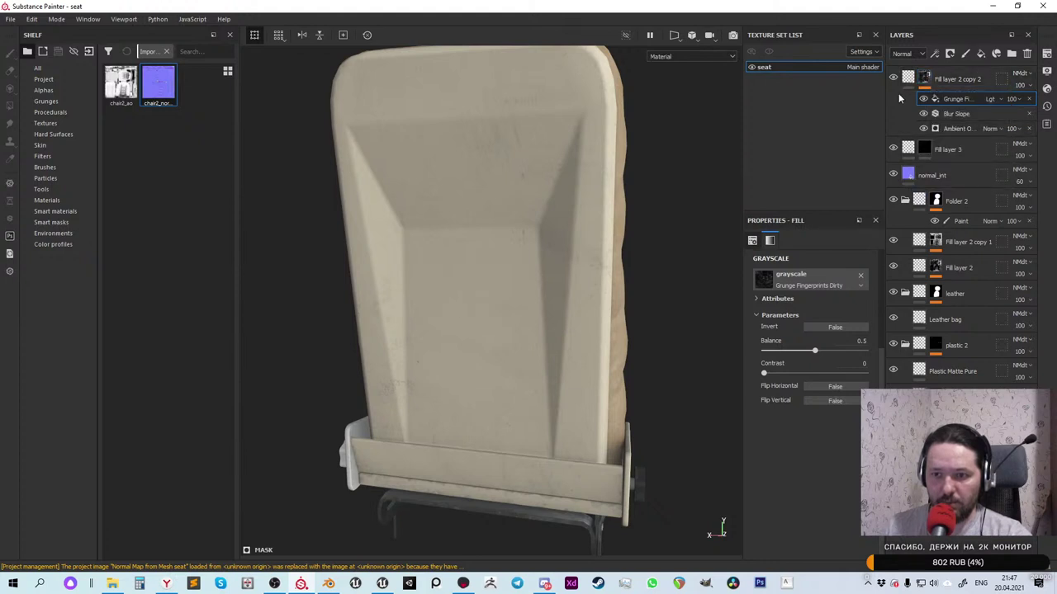
left_click(907, 76)
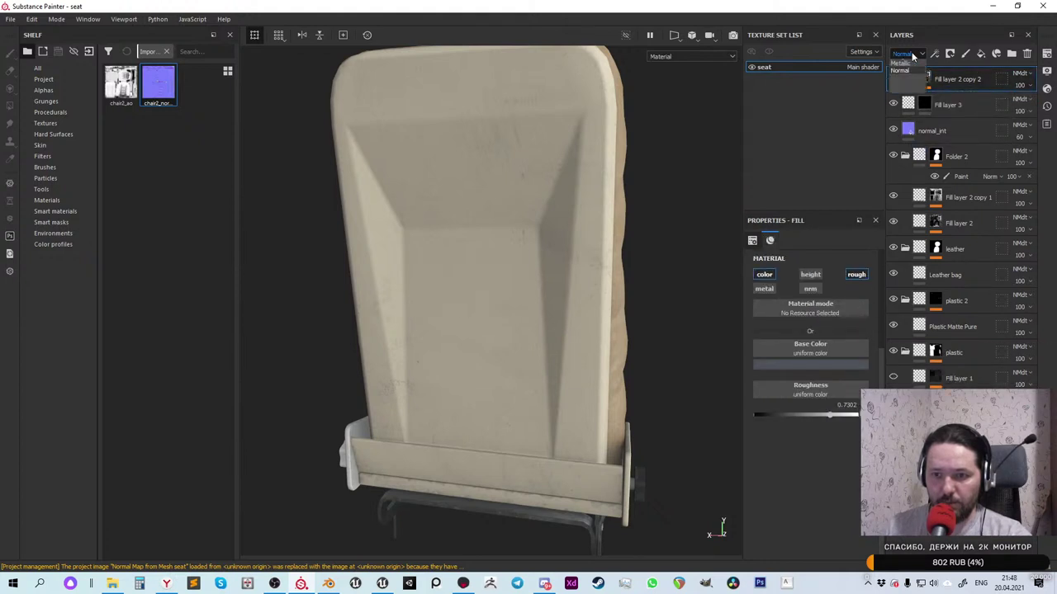
left_click(907, 53)
left_click(906, 63)
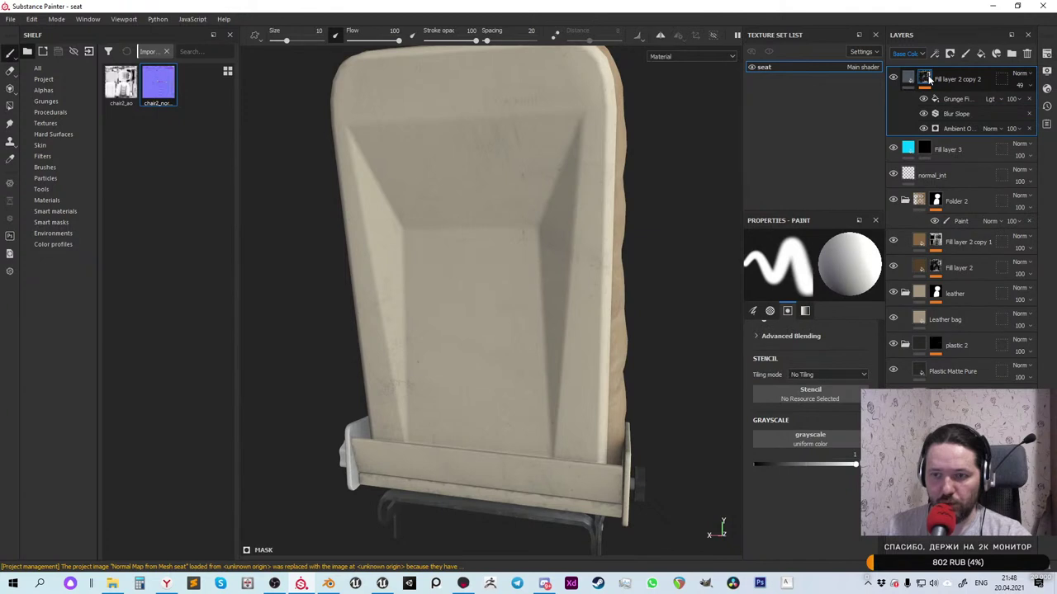
right_click(928, 75)
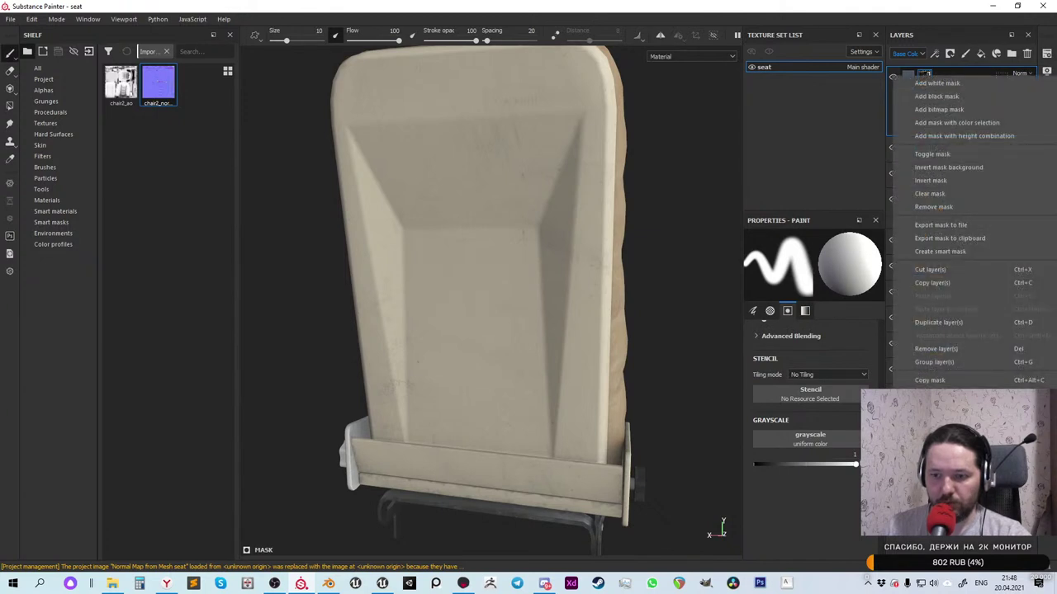
left_click(941, 446)
left_click(813, 259)
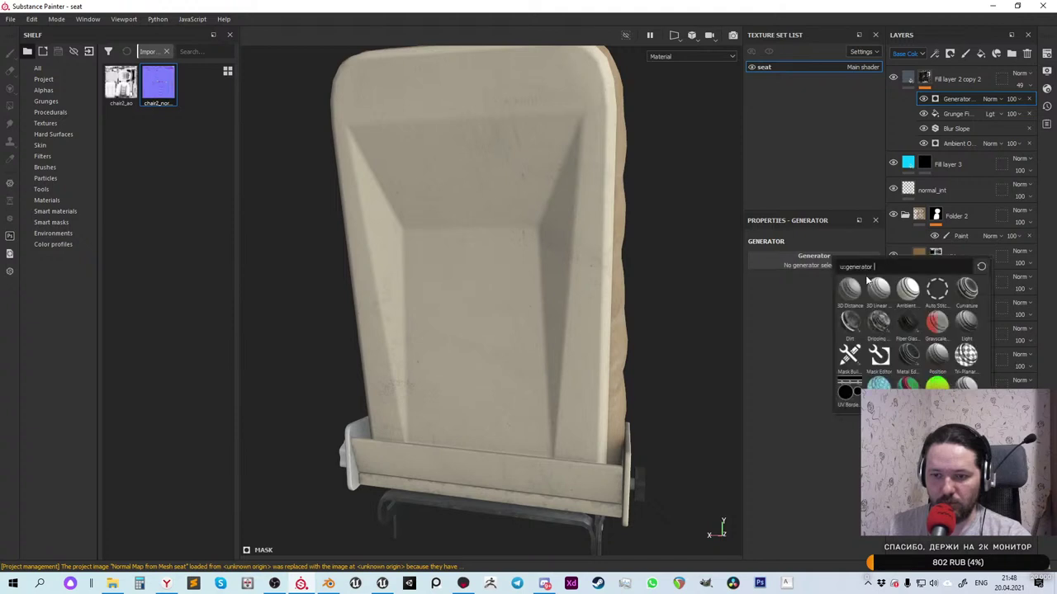
Make the generator an inverted Ambient Occlusion with contrast 1 and balance 0.11
left_click(908, 288)
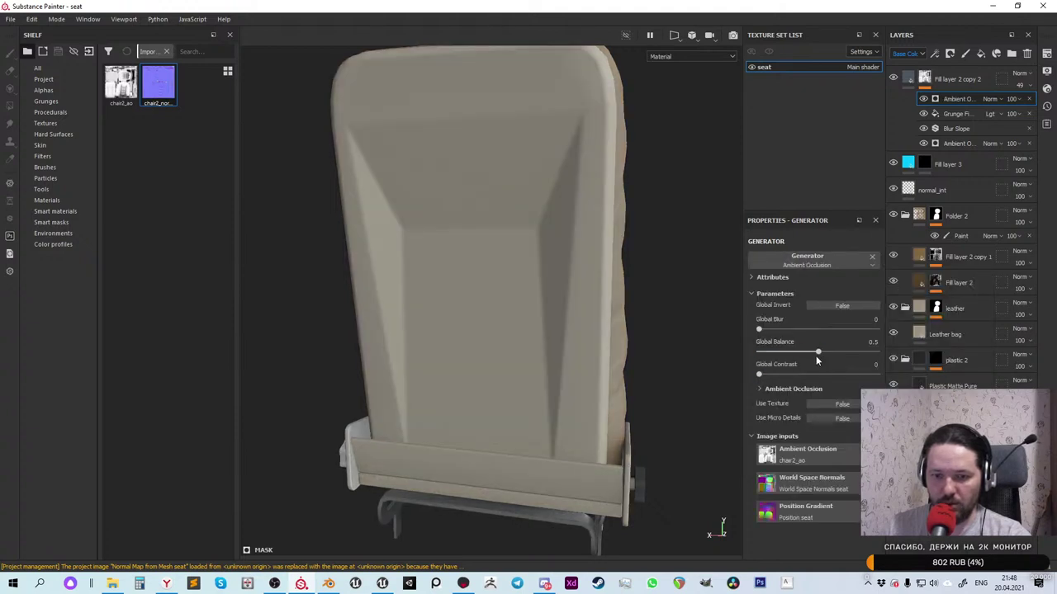
mouse_move(816, 358)
left_mouse_down()
mouse_move(850, 351)
mouse_move(740, 360)
mouse_move(764, 362)
left_mouse_up()
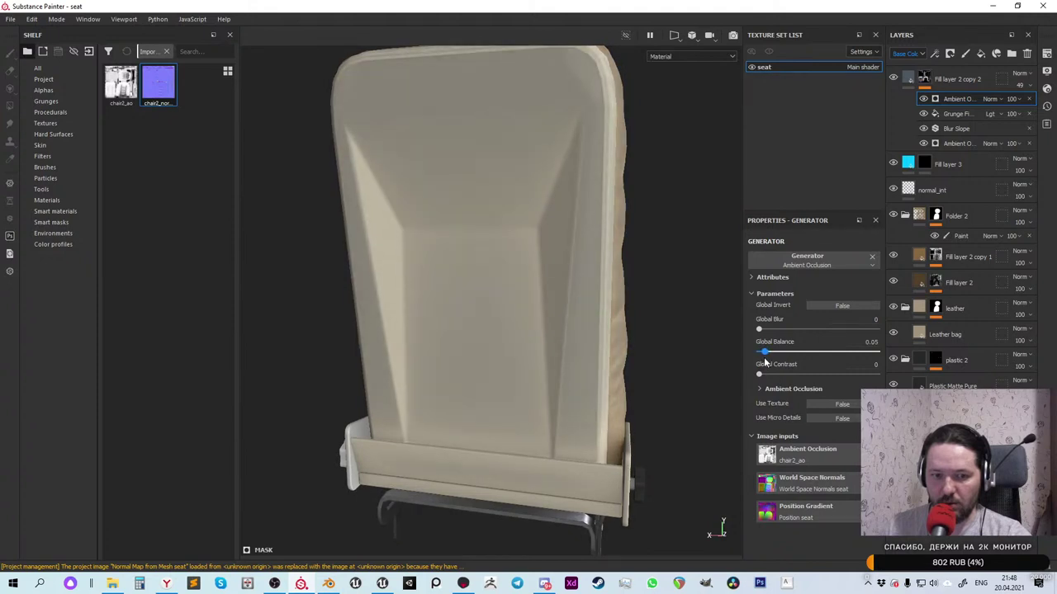
left_click(842, 307)
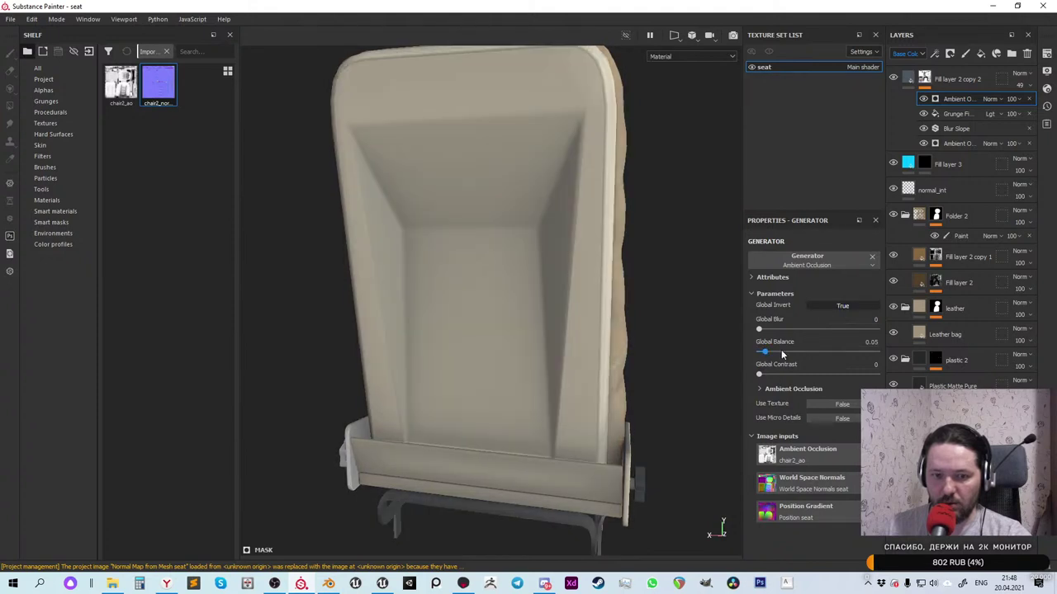
left_click_drag(766, 356, 764, 361)
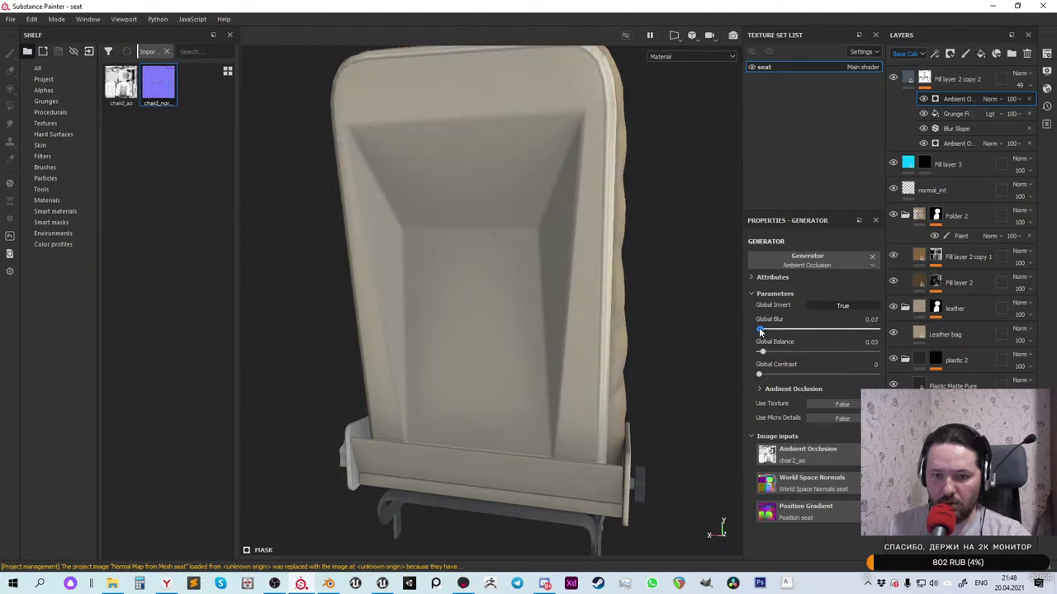
left_click_drag(758, 377, 896, 384)
mouse_move(762, 352)
left_mouse_down()
mouse_move(785, 350)
mouse_move(772, 358)
left_mouse_up()
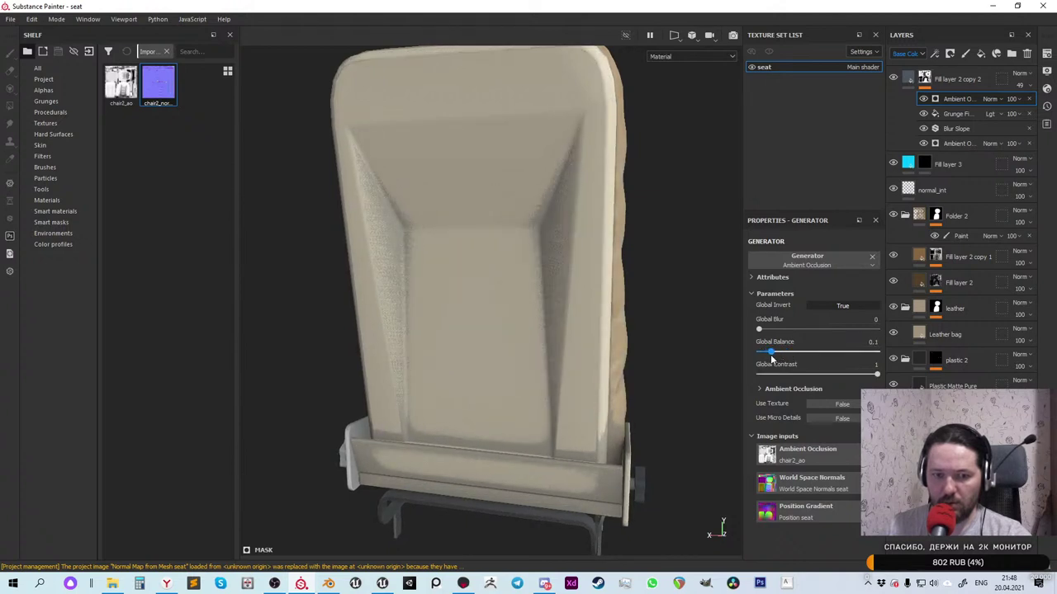
left_click_drag(770, 354, 773, 355)
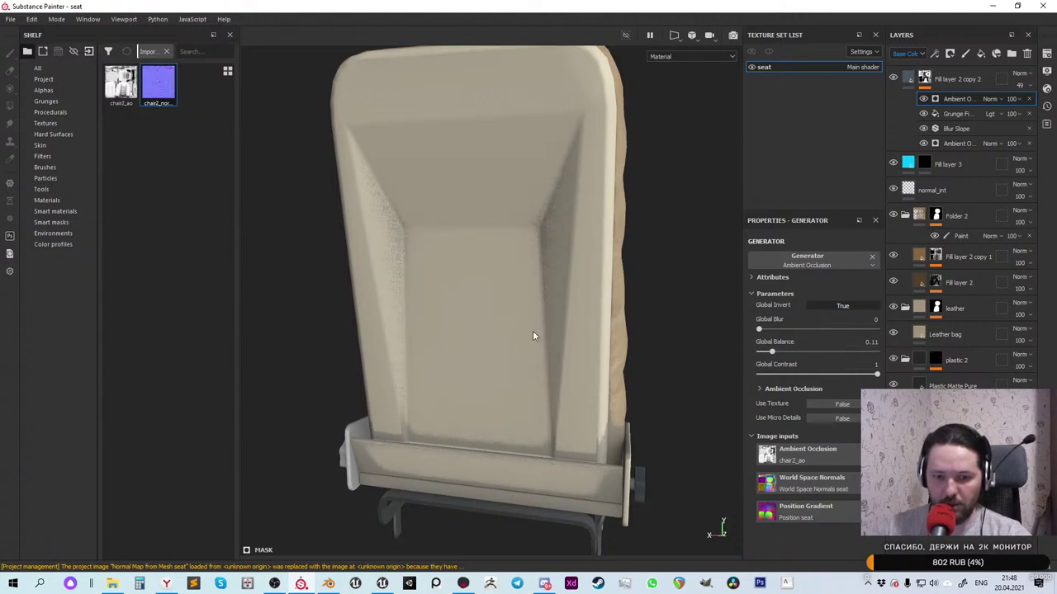
Orbit around the chair and toggle the ambient occlusion generator to compare the result
left_click_drag(484, 333, 850, 368, "alt")
scroll(540, 333, "down", 5)
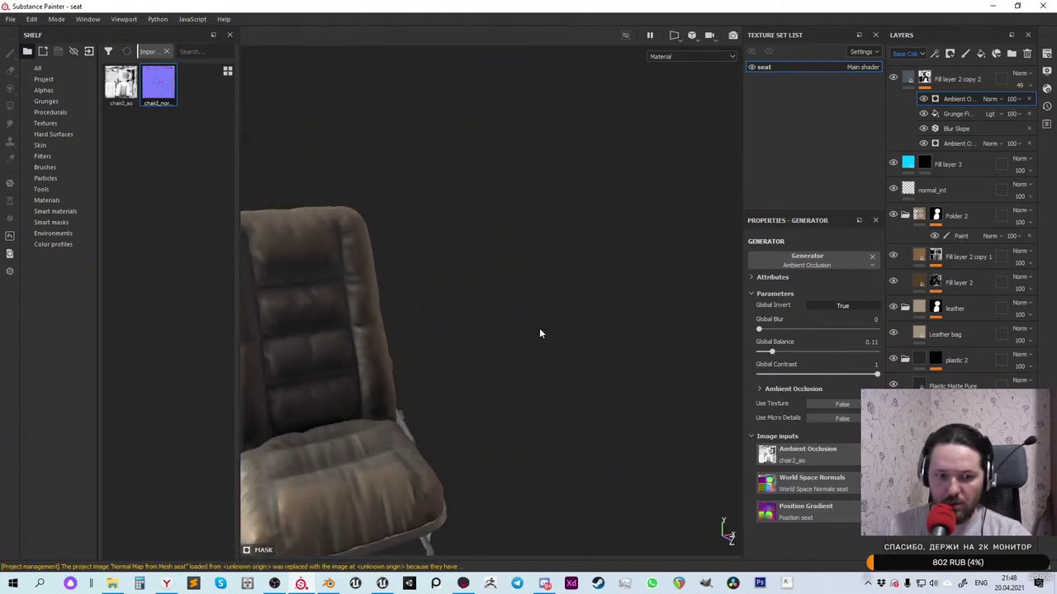
scroll(417, 366, "up", 5)
left_click_drag(306, 401, 55, 366, "alt")
scroll(613, 326, "up", 3)
scroll(614, 326, "down", 4)
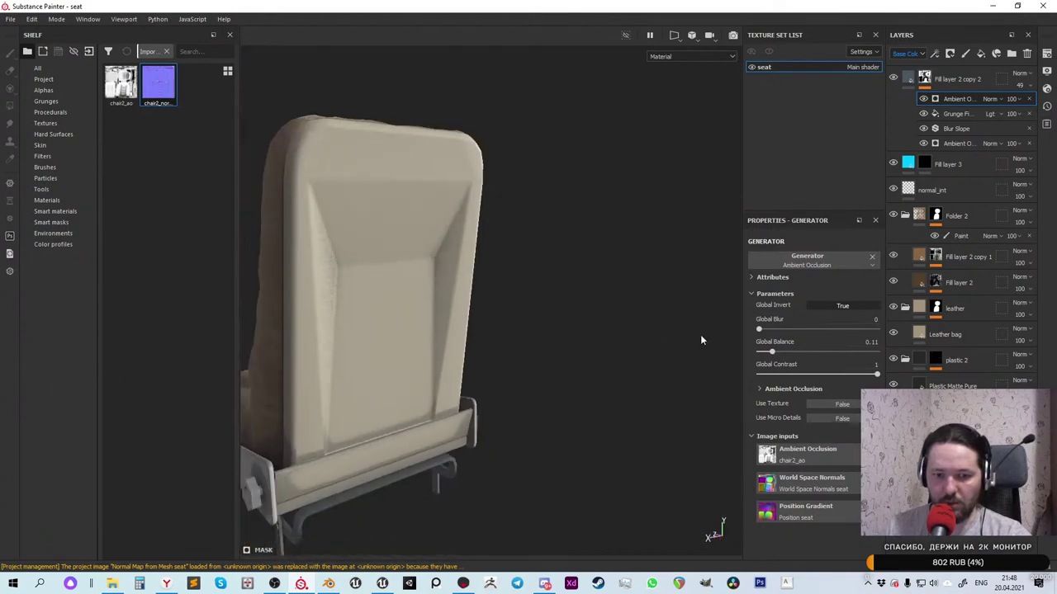
scroll(462, 355, "up", 3)
scroll(462, 355, "down", 2)
left_click_drag(462, 355, 706, 287, "alt")
scroll(517, 352, "down", 3)
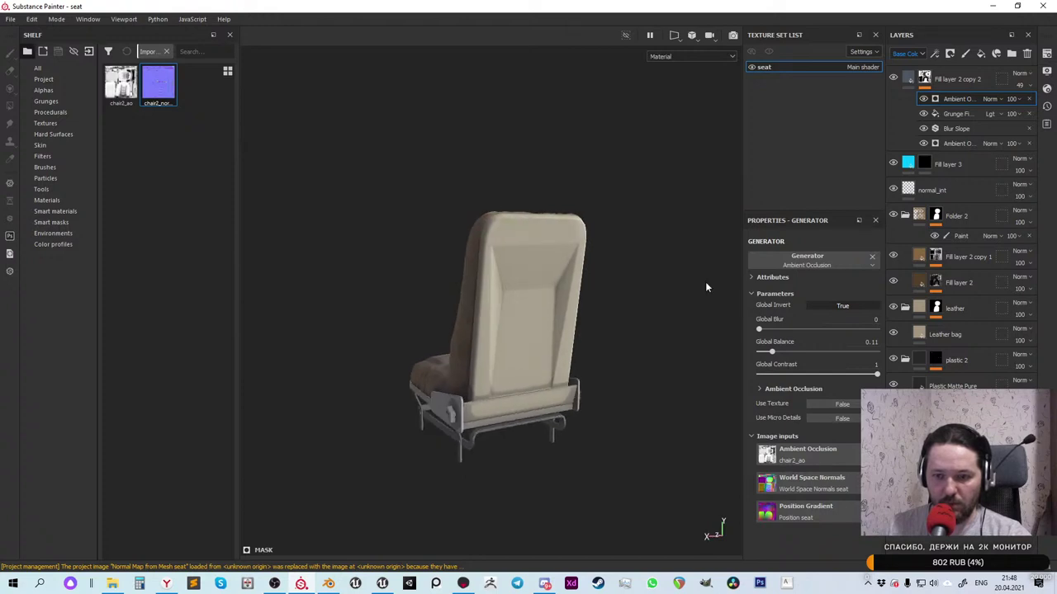
left_click(923, 99)
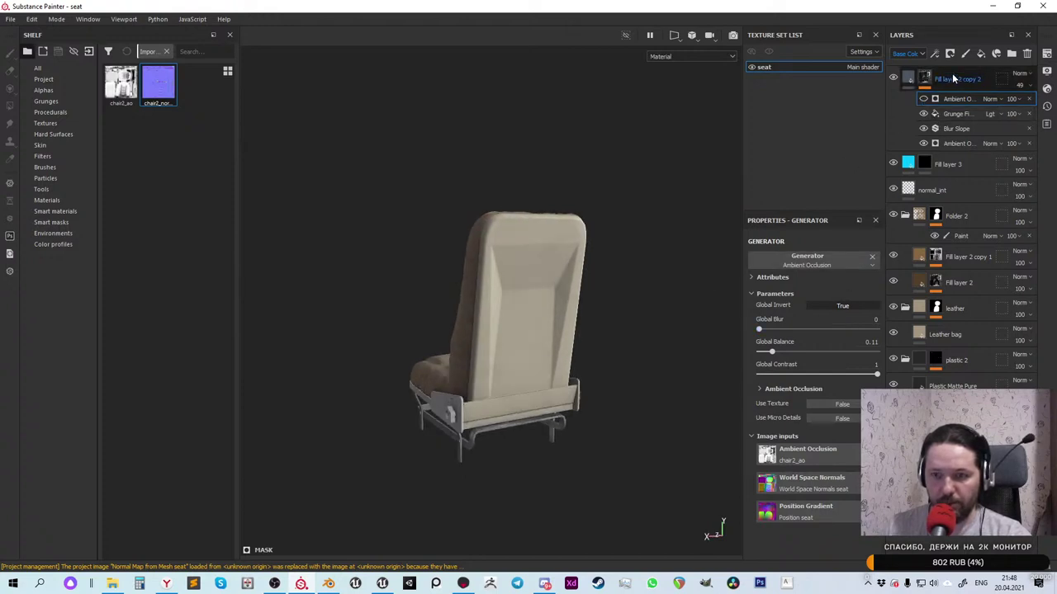
Add a Paint effect below Blur Slope and pick the Artistic Heavy brush at size 3.56
right_click(924, 78)
key("Escape")
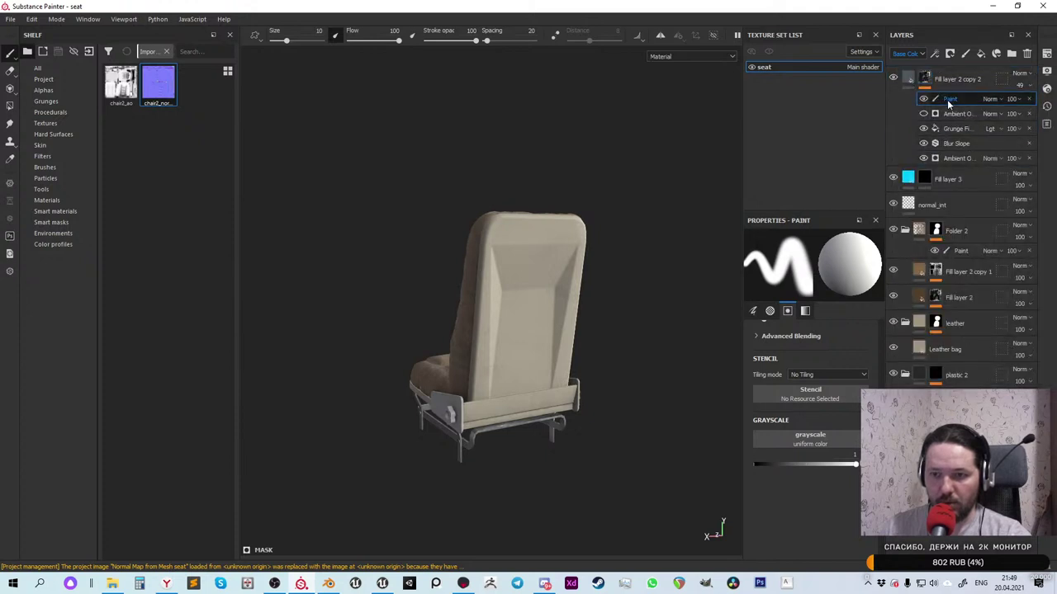
left_click_drag(949, 100, 950, 151)
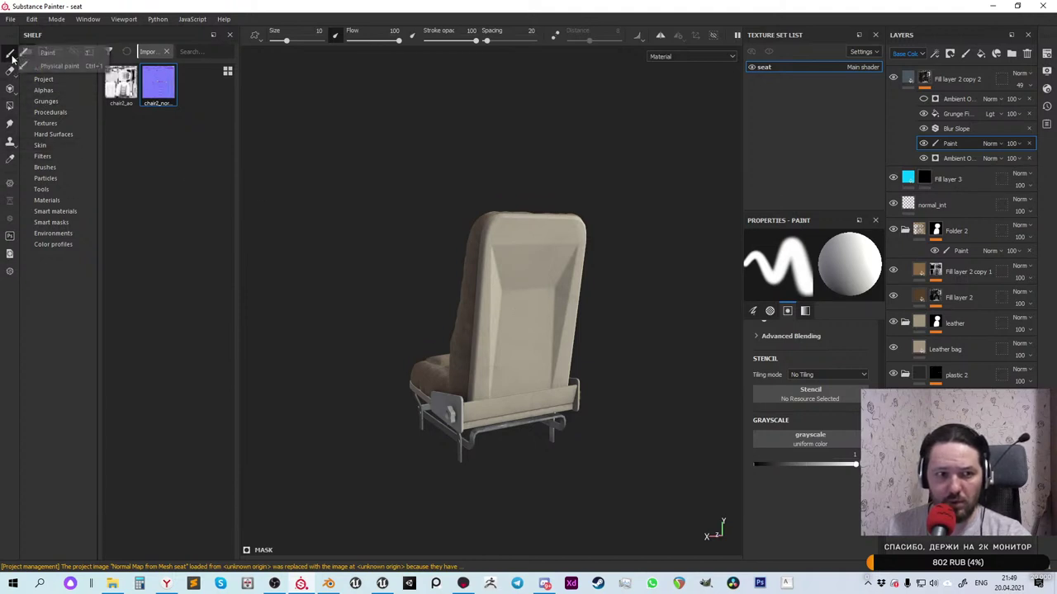
left_click(44, 167)
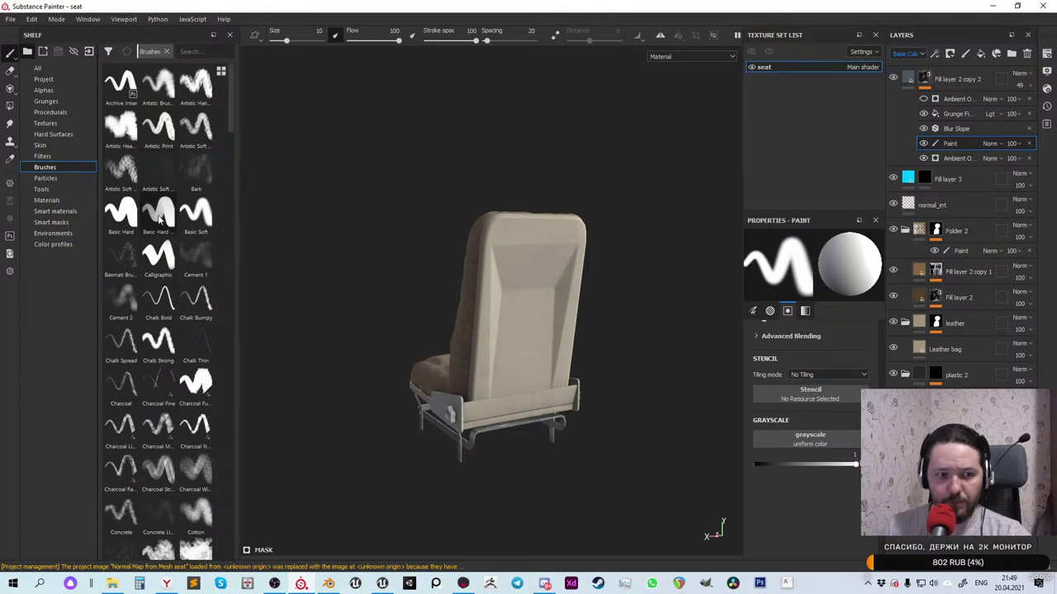
left_click(121, 126)
scroll(605, 336, "down", 2)
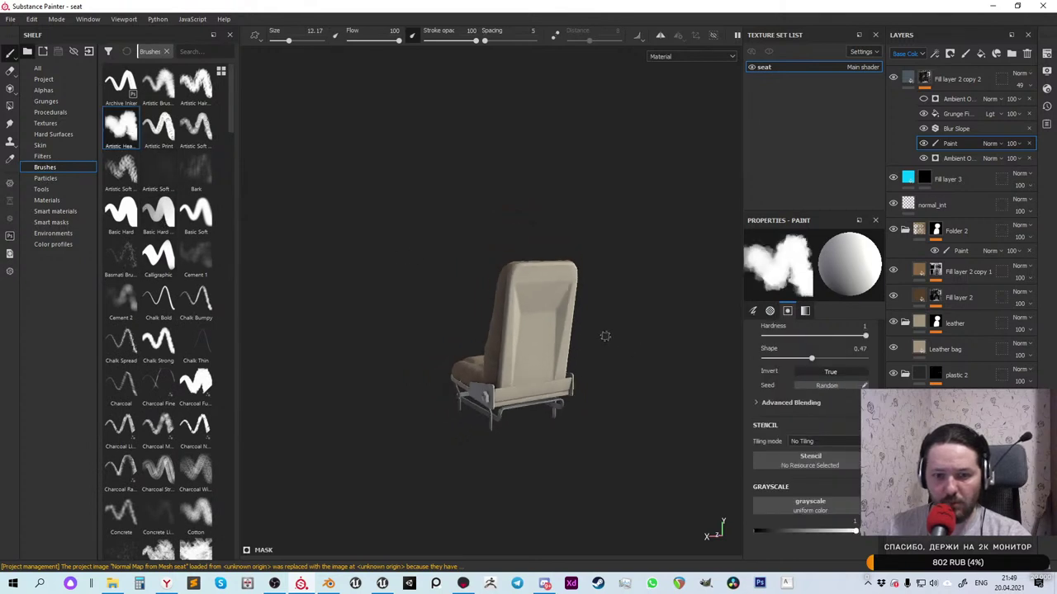
scroll(605, 336, "up", 5)
scroll(454, 196, "down", 1)
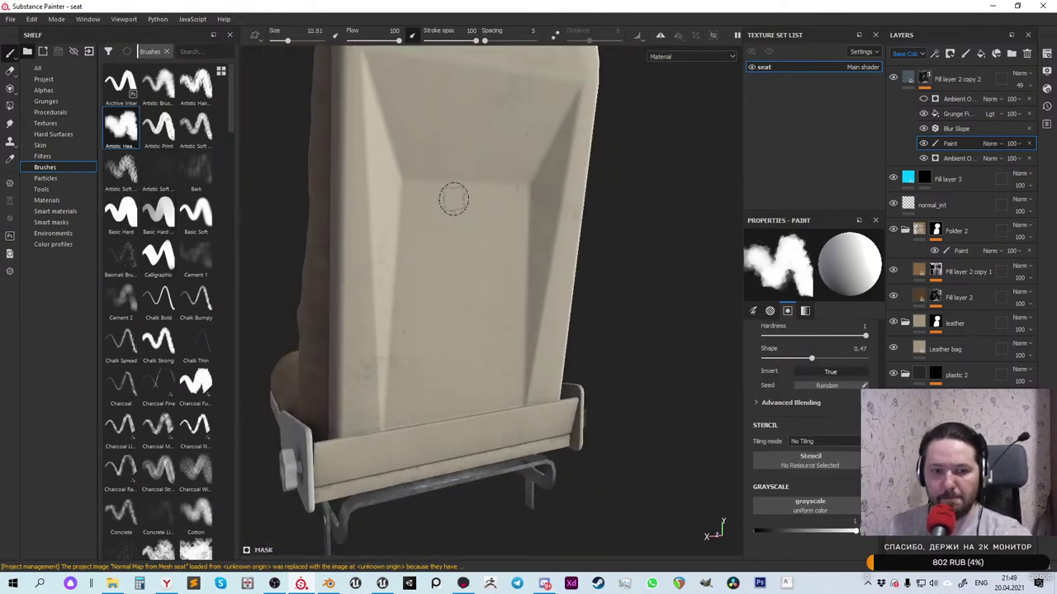
key("bracketleft")
key("bracketleft")
key("bracketleft")
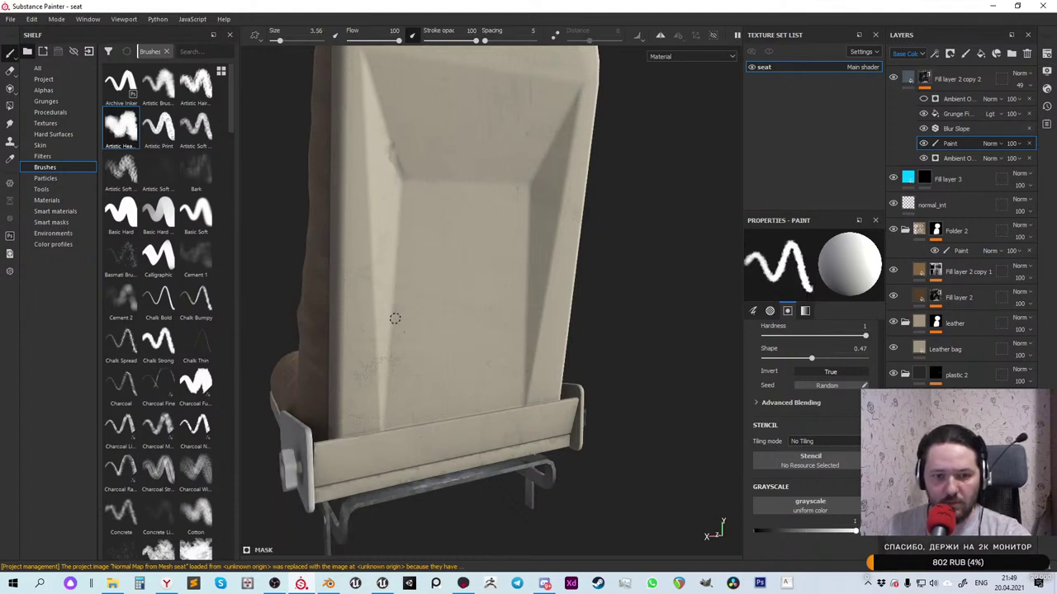
Paint straight wear strokes along the back panel's left, top, right and lower creases
left_click_drag(394, 318, 398, 183)
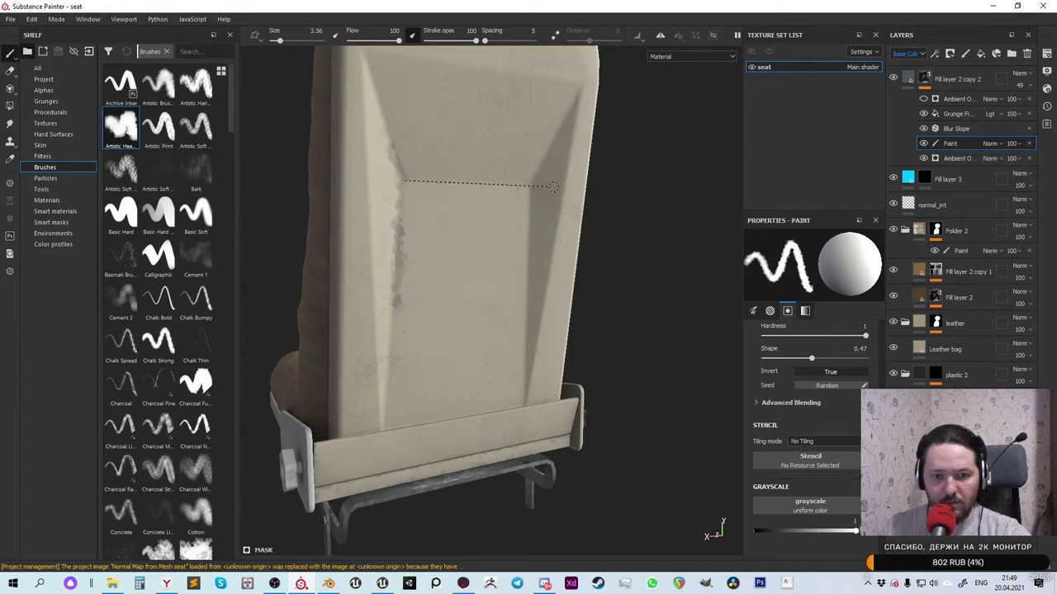
left_click(533, 181, "shift")
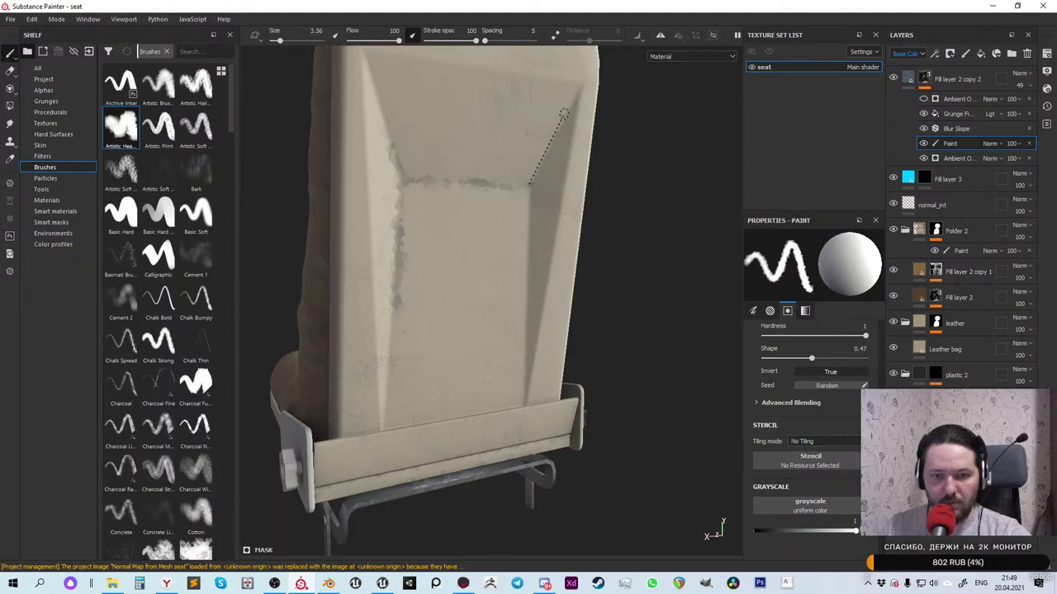
left_click(576, 97, "shift")
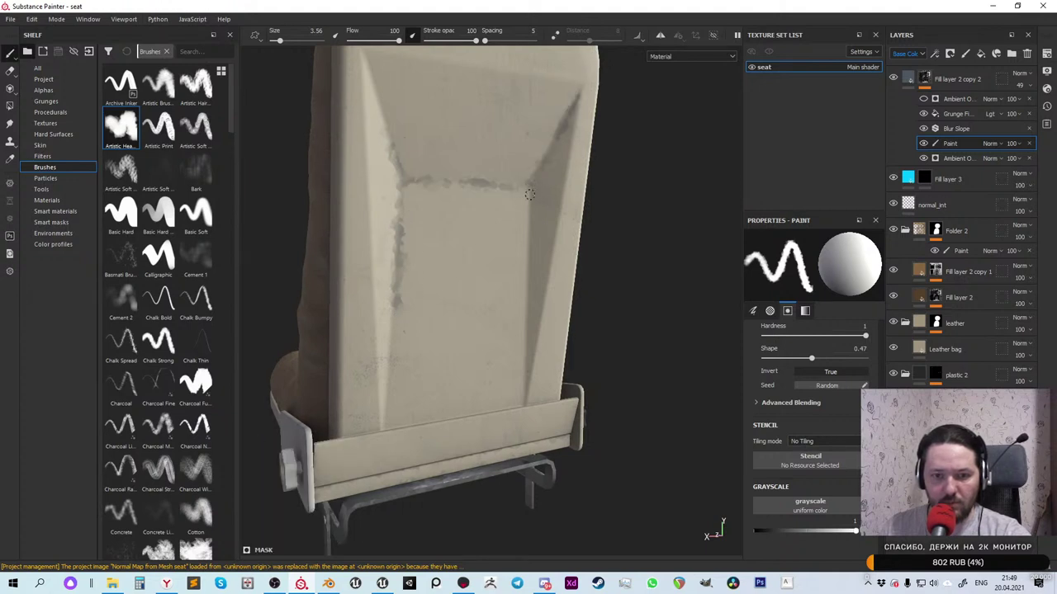
left_click(522, 396, "shift")
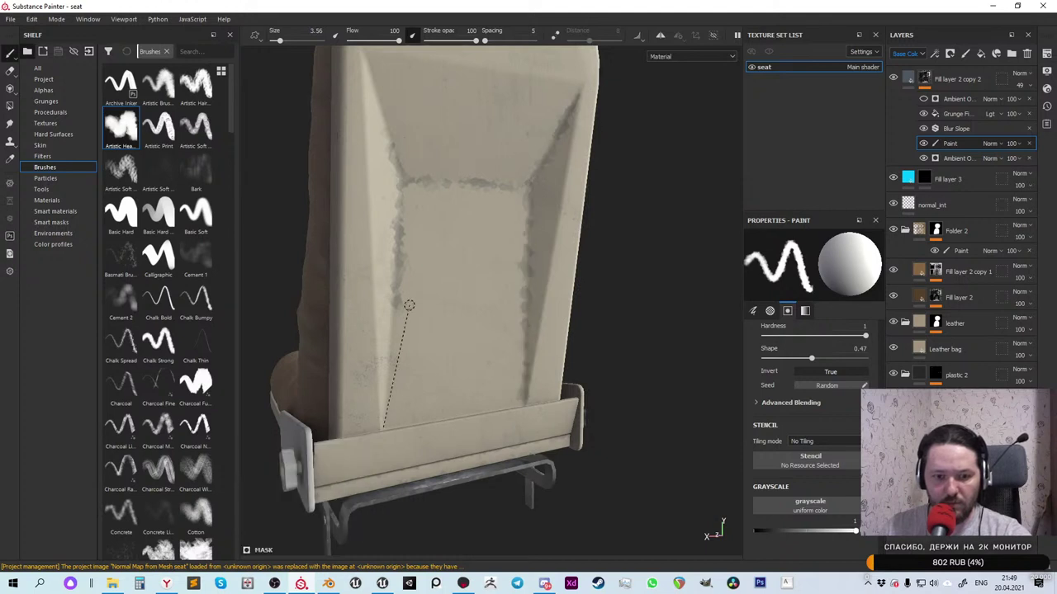
left_click(396, 304, "shift")
left_click_drag(510, 307, 416, 161, "alt")
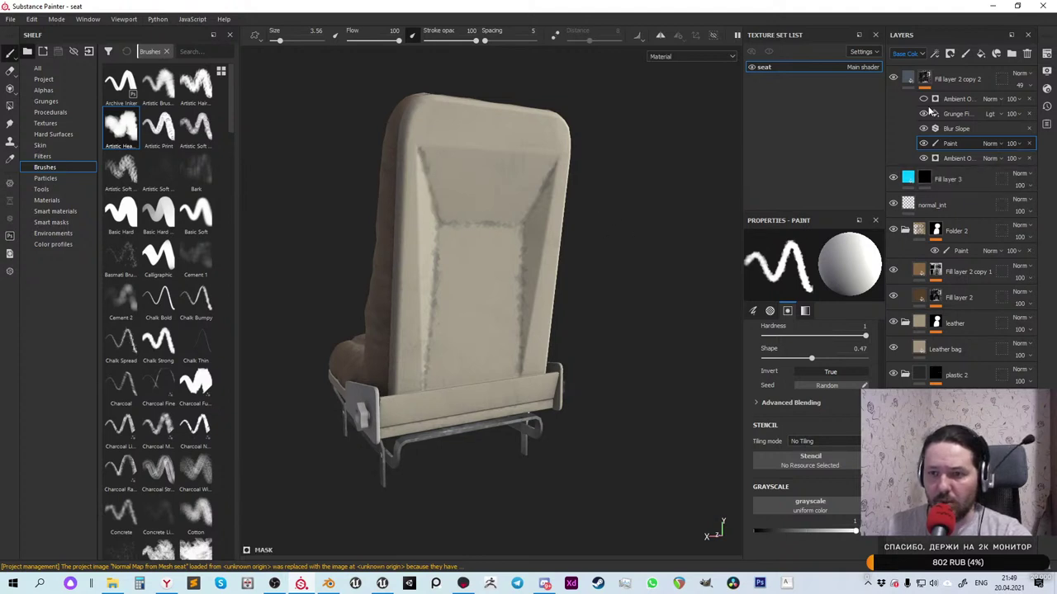
Set the occlusion generator to Lighten blend, contrast 0.97 and balance about 0.09
key("ctrl+z")
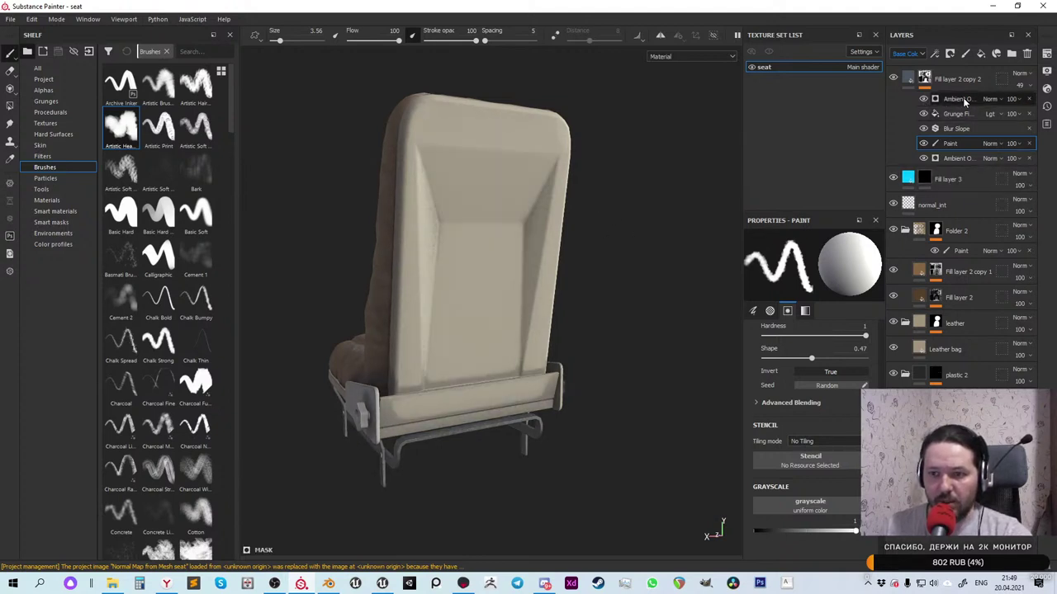
left_click(991, 99)
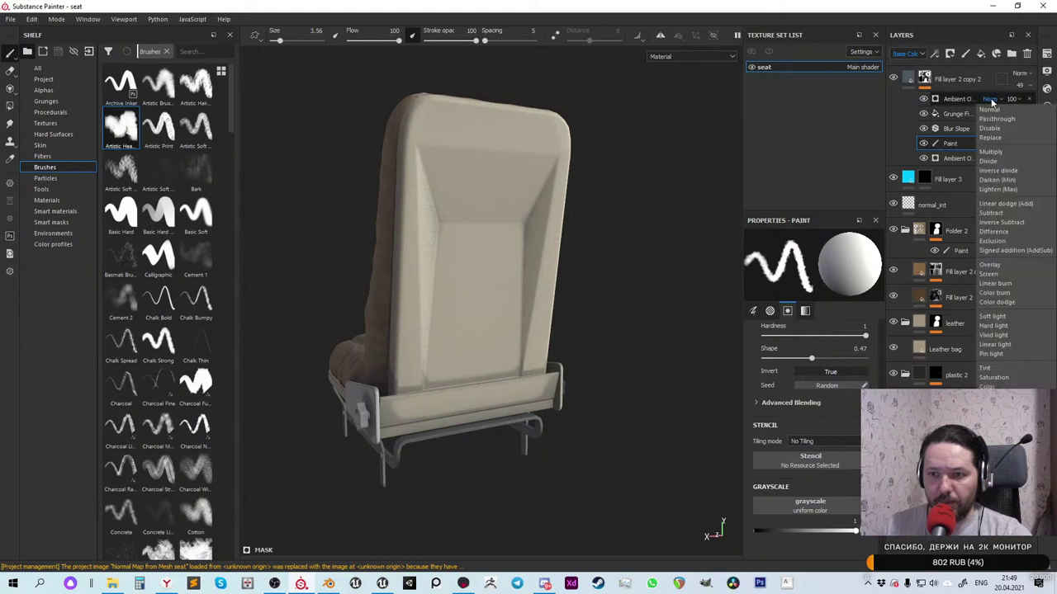
left_click(999, 192)
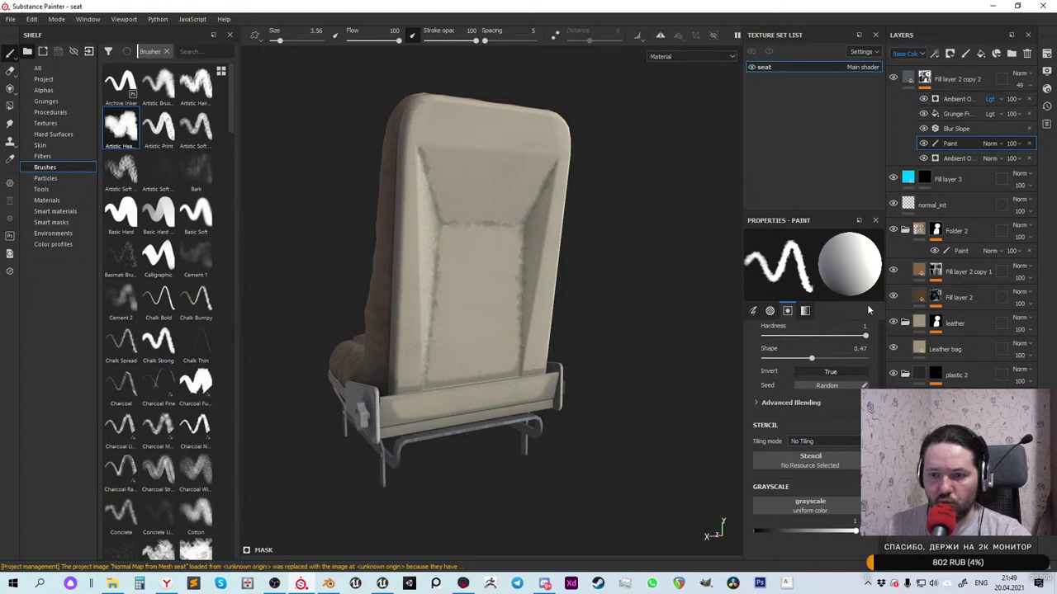
left_click(952, 98)
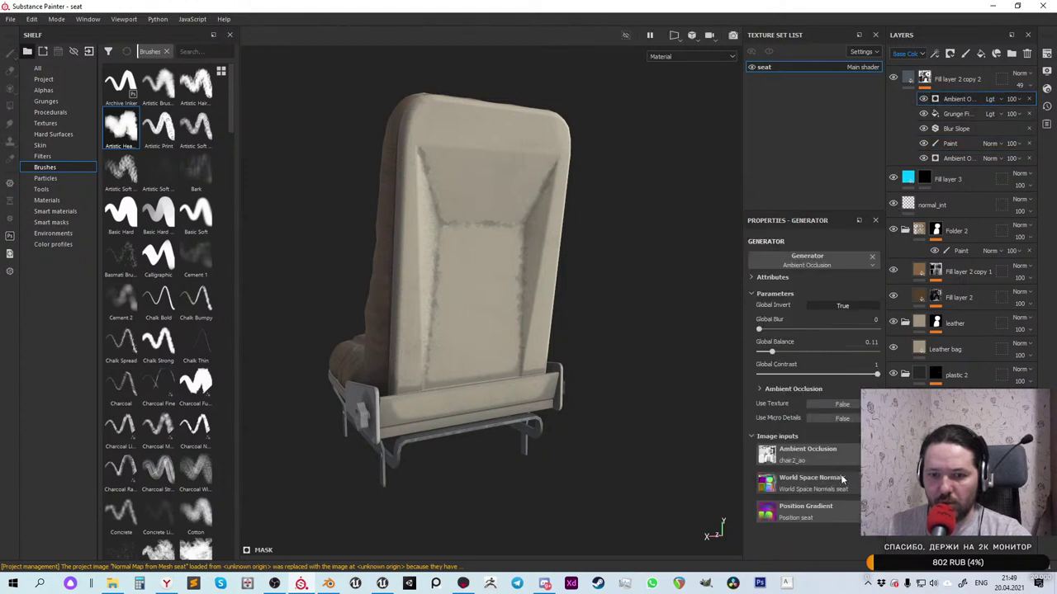
mouse_move(876, 374)
left_mouse_down()
mouse_move(797, 374)
mouse_move(877, 374)
mouse_move(866, 382)
mouse_move(873, 373)
left_mouse_up()
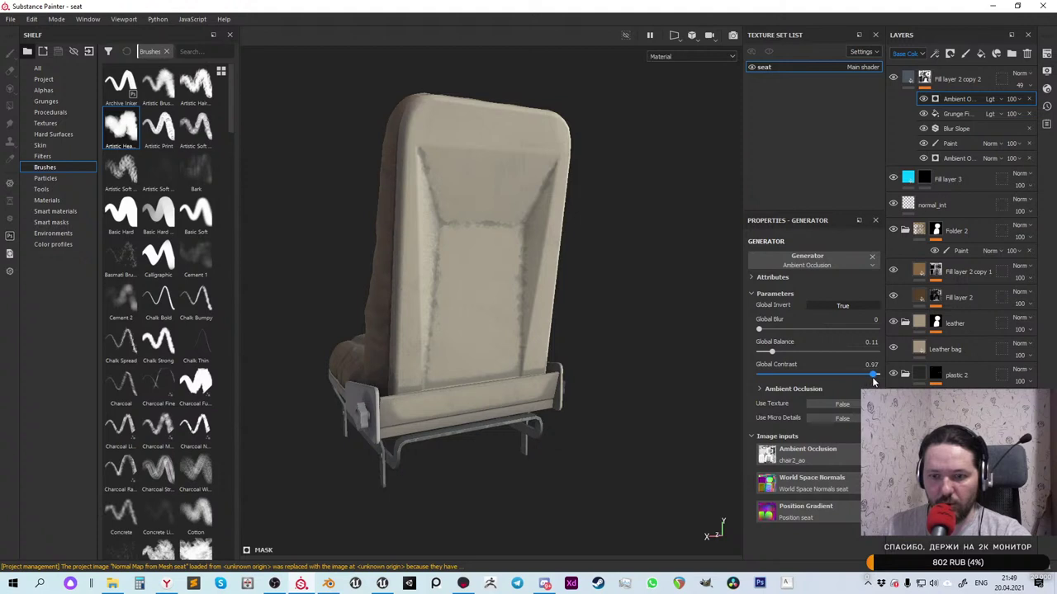
left_click_drag(772, 352, 775, 351)
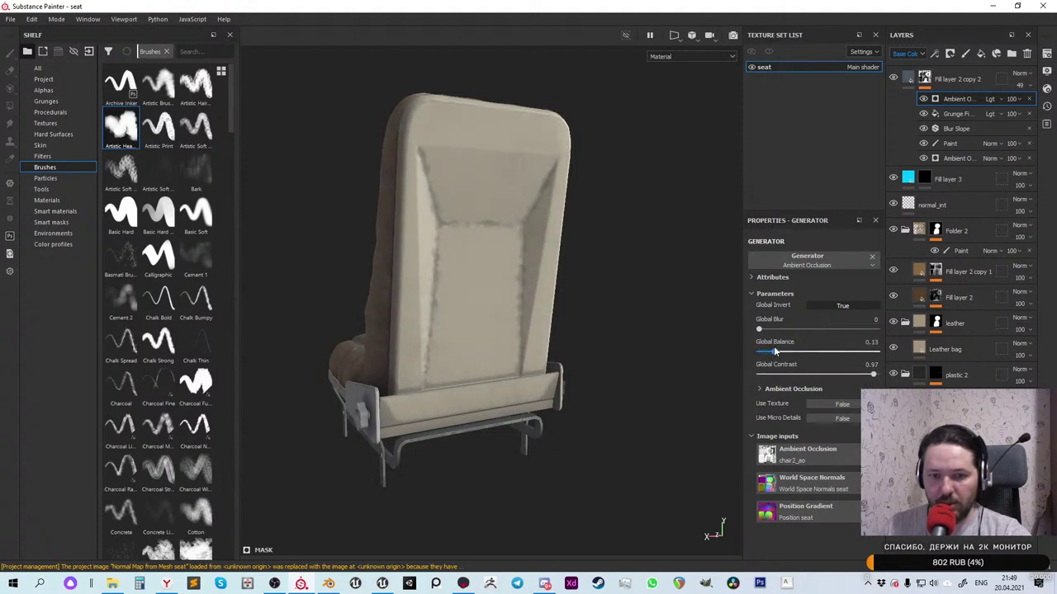
Move the Blur Slope filter to the top of the mask stack and inspect the back panel
left_click(961, 128)
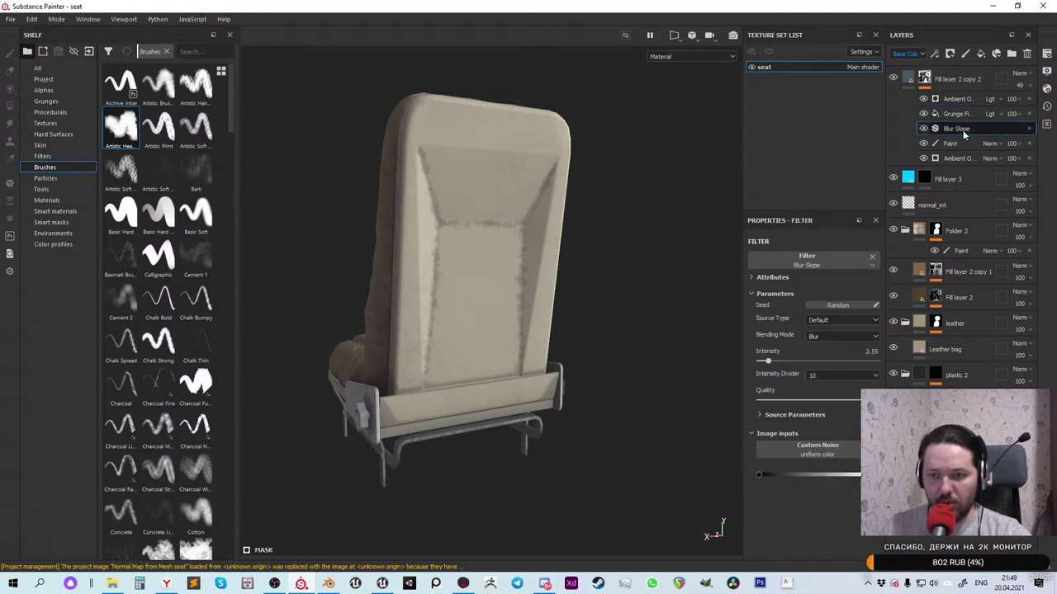
left_click_drag(962, 130, 962, 94)
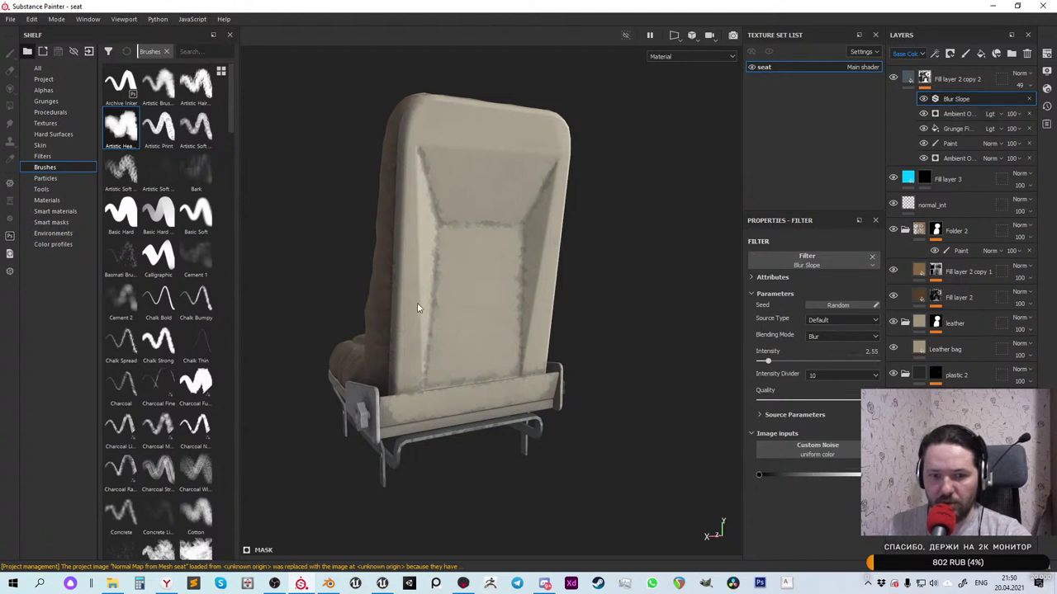
left_click_drag(417, 303, 441, 330, "alt")
scroll(442, 330, "up", 3)
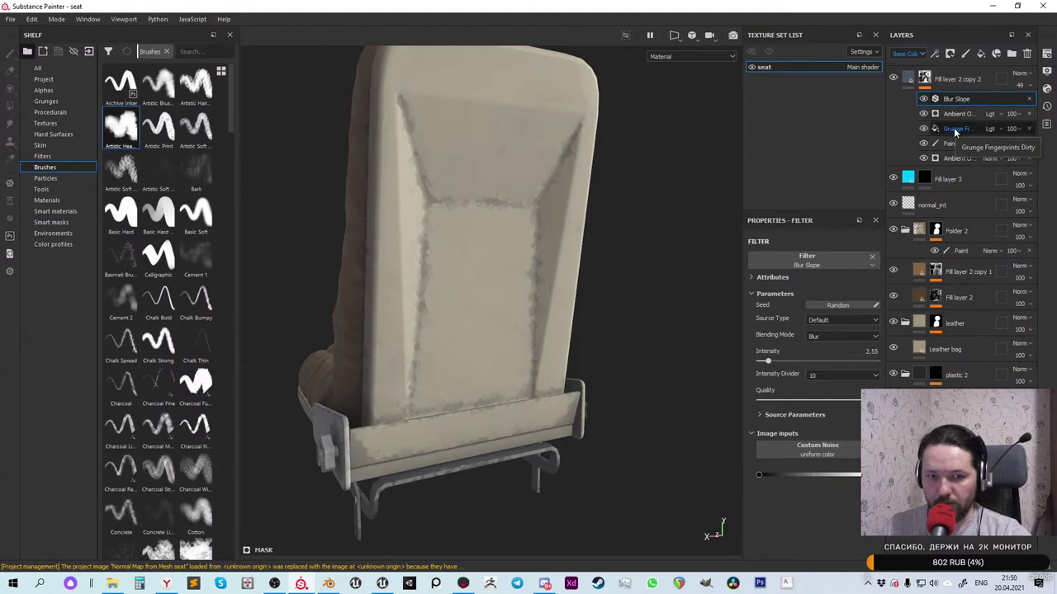
Add a paint effect to the back panel mask, then remove it again
right_click(924, 77)
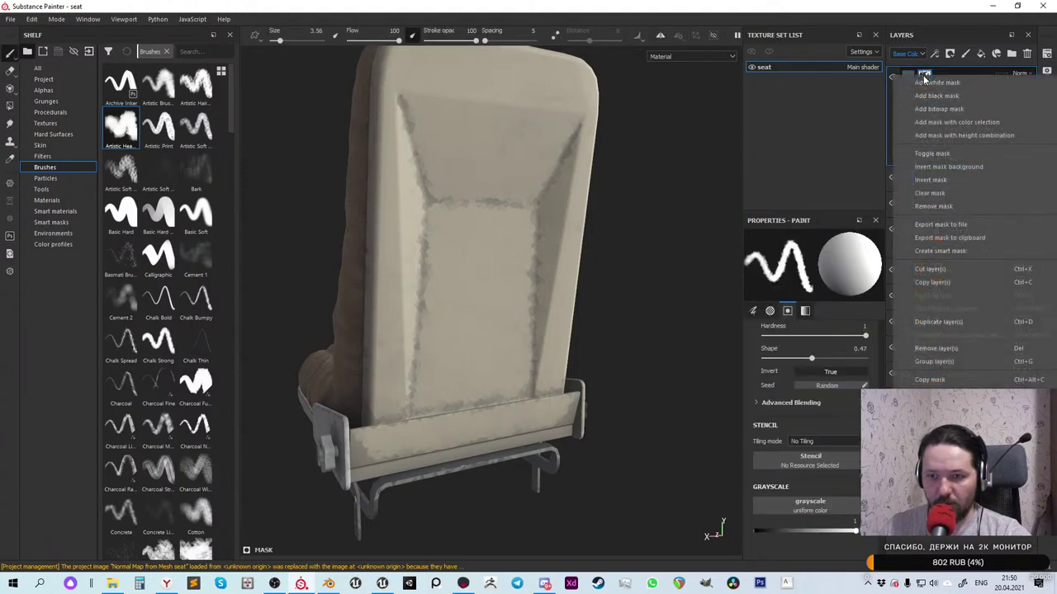
left_click(825, 176)
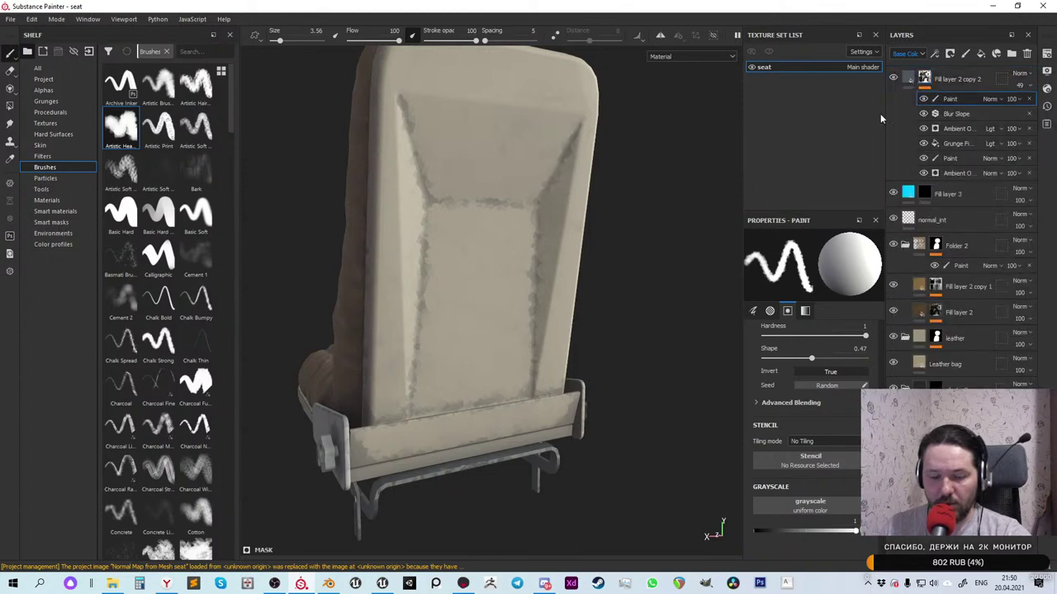
left_click(989, 98)
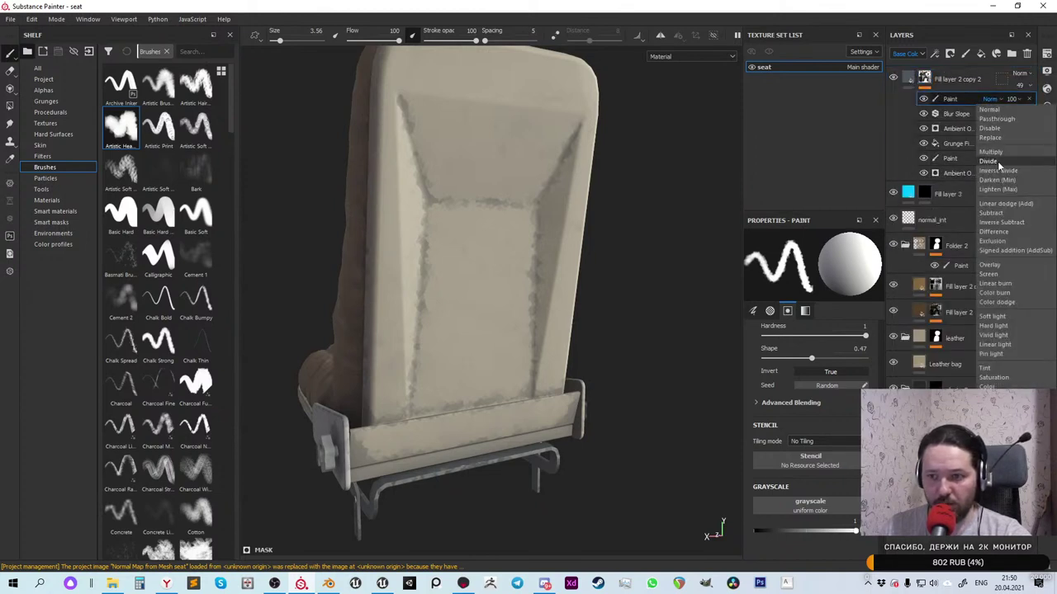
left_click(1030, 99)
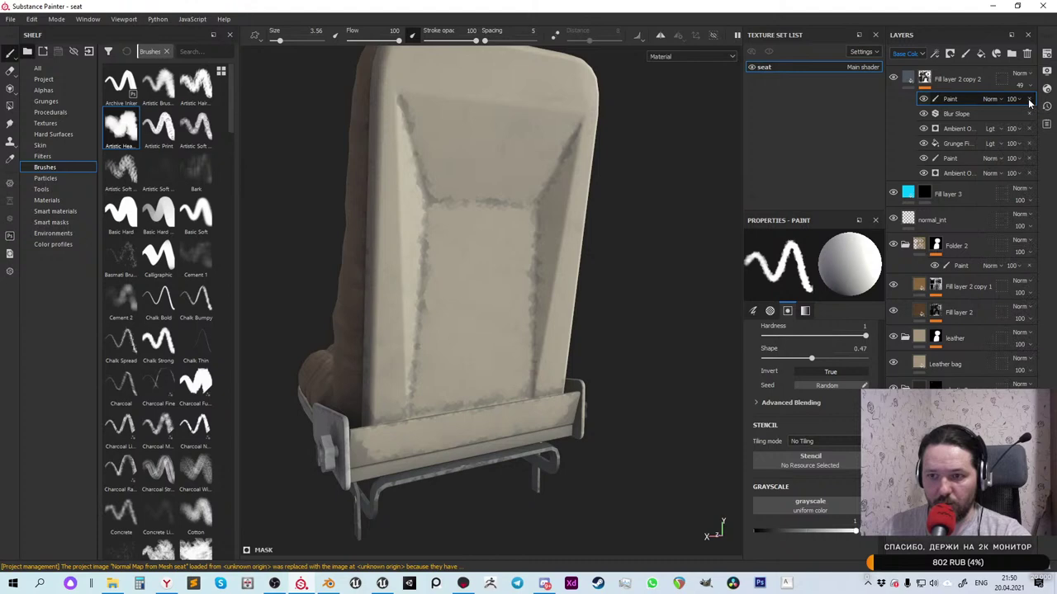
Add a Grunge Leak Spots fill to the mask, set to Subtract at about half opacity
right_click(926, 78)
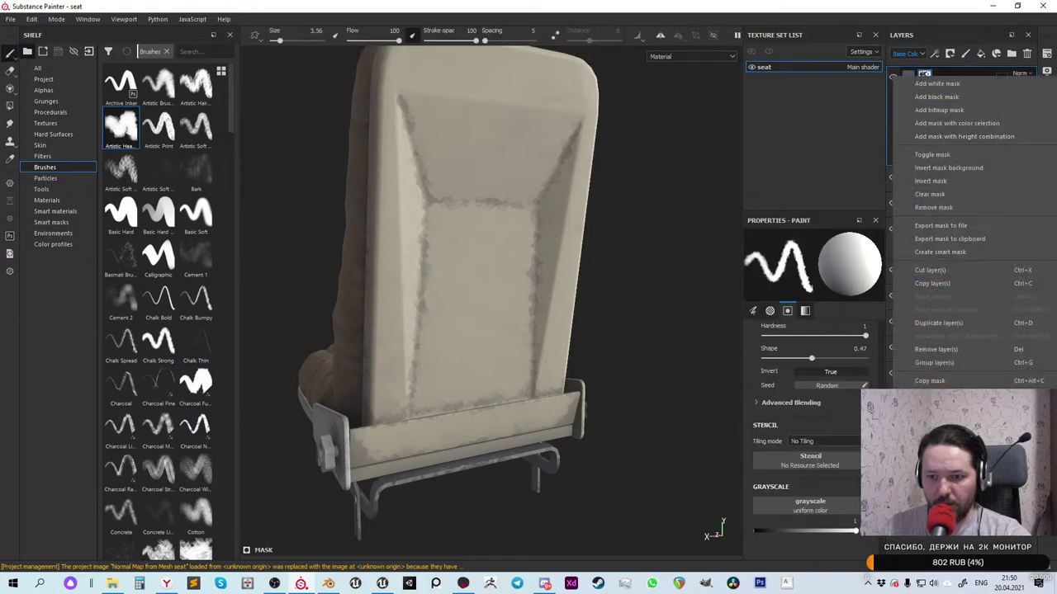
left_click(981, 53)
left_click(810, 275)
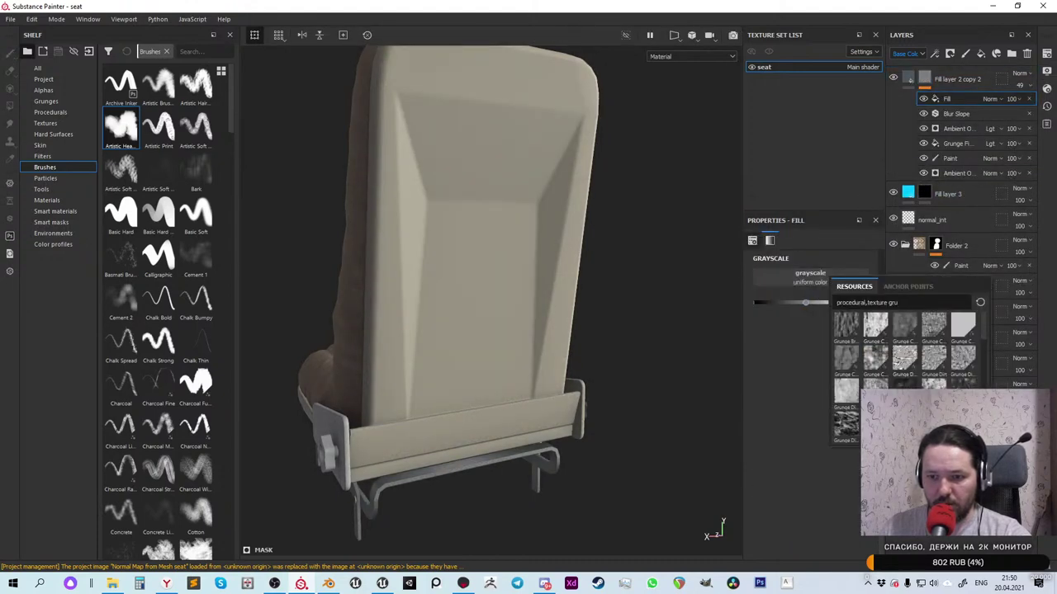
scroll(904, 355, "down", 3)
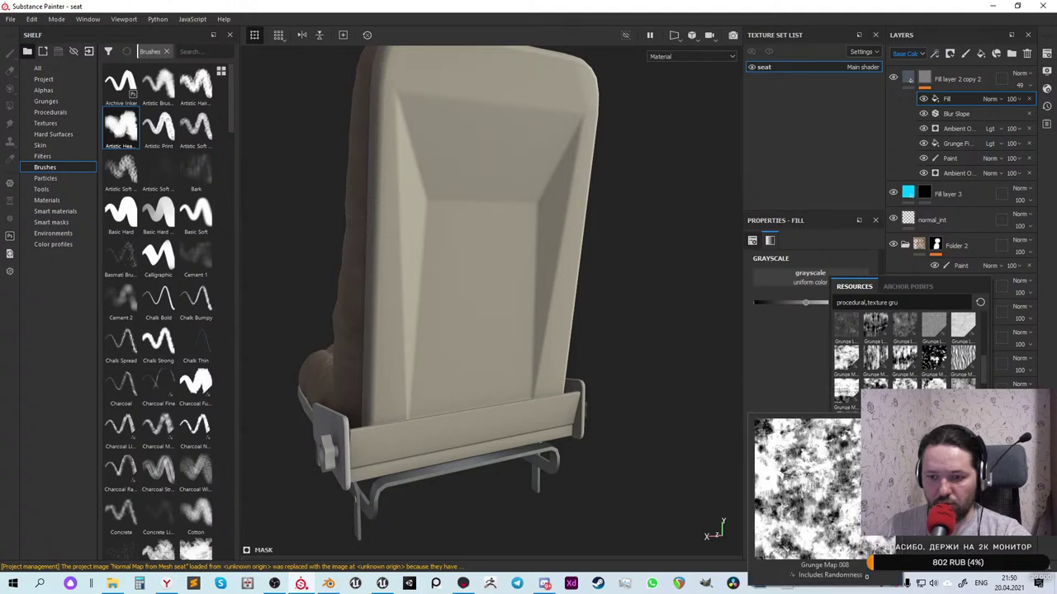
scroll(847, 412, "up", 3)
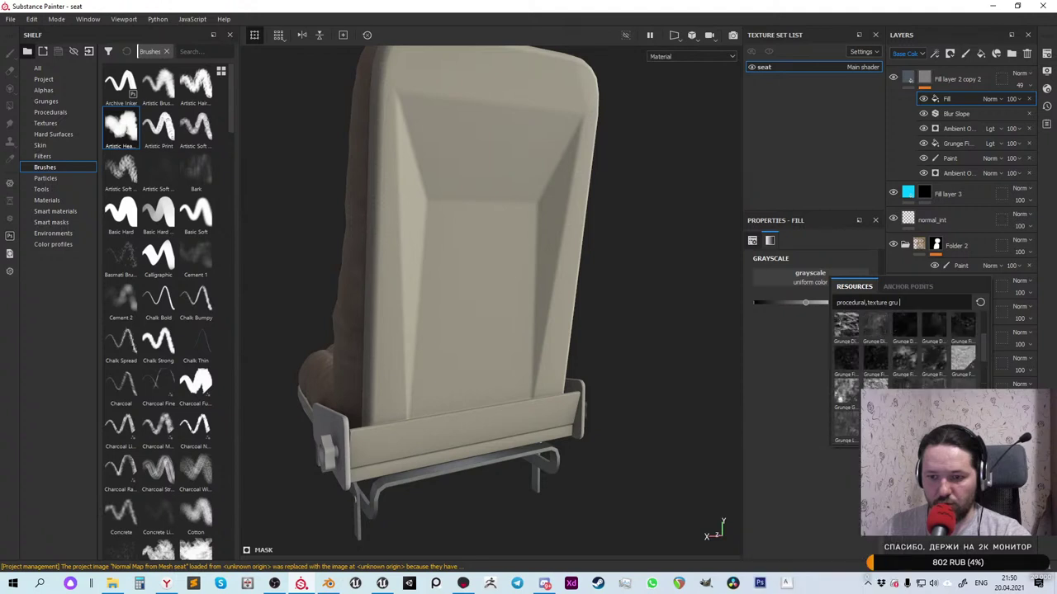
left_click(845, 421)
left_click(989, 99)
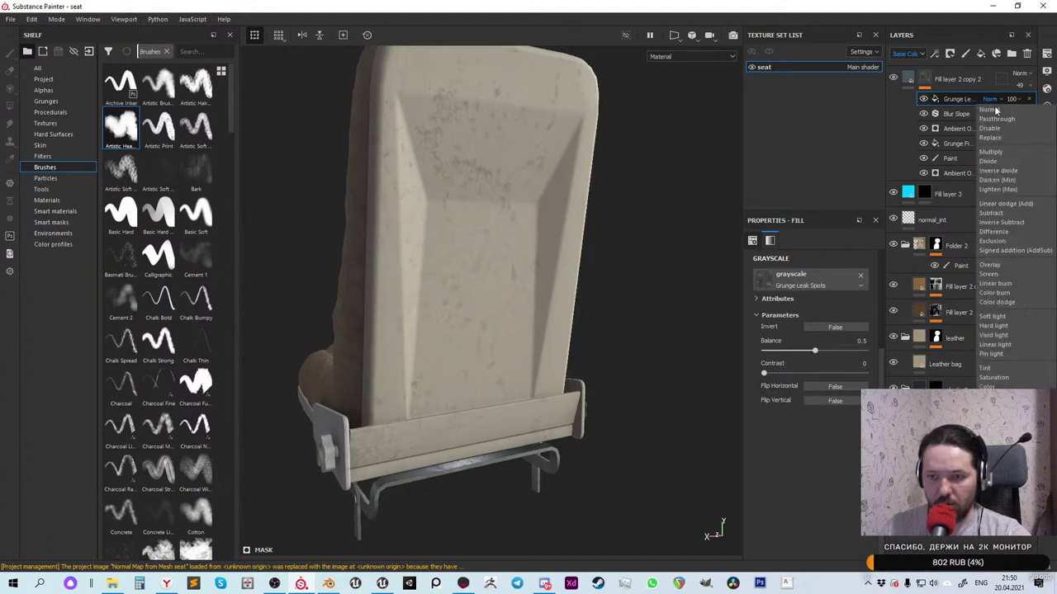
left_click(1001, 212)
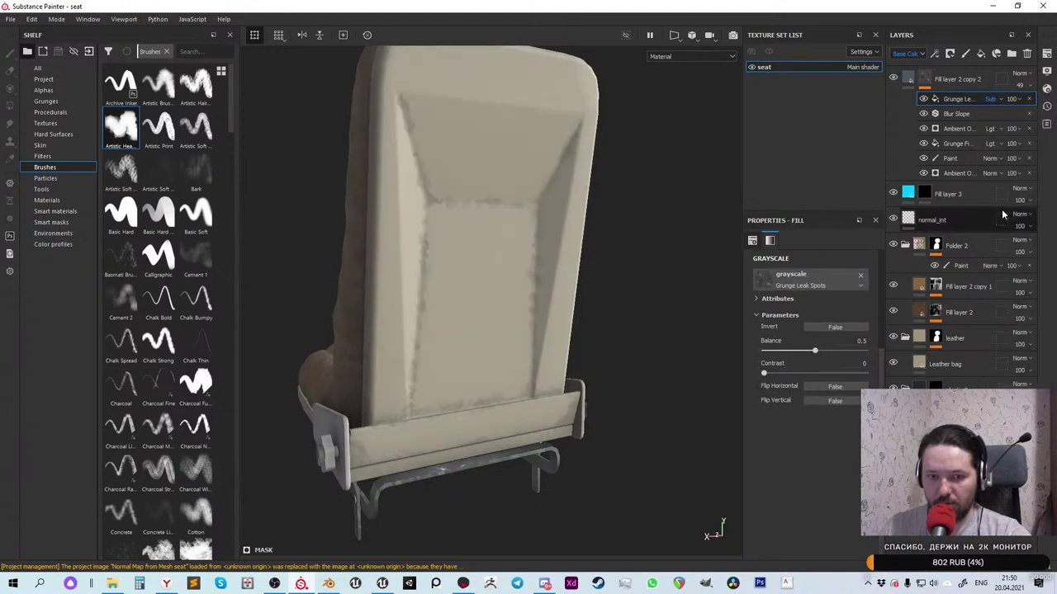
left_click(1010, 99)
mouse_move(1044, 124)
left_mouse_down()
mouse_move(1020, 130)
mouse_move(1053, 120)
left_mouse_up()
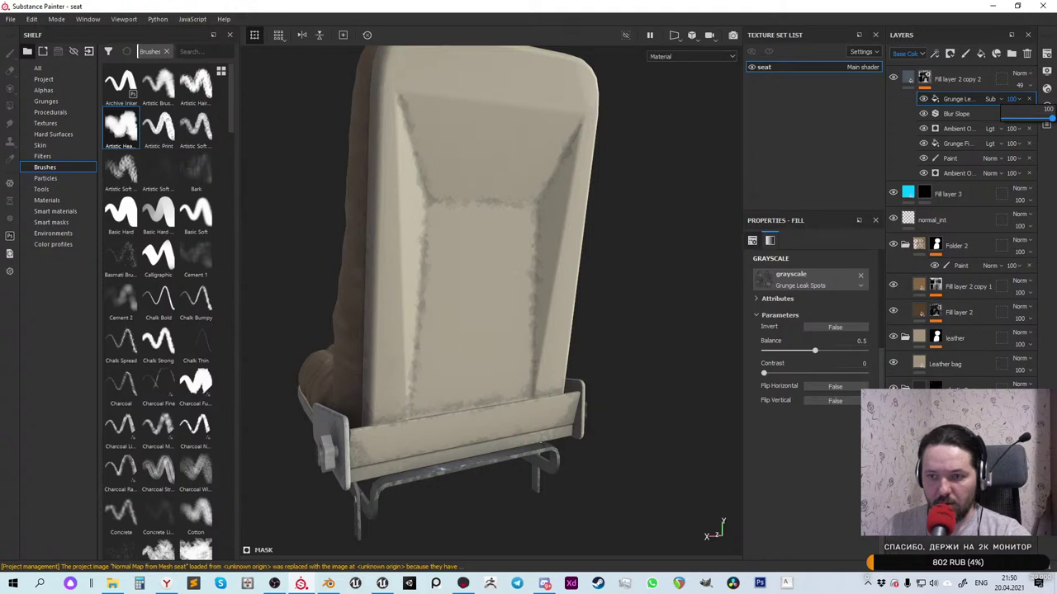
Add a Grunge Dust Spread fill with balance 0.67, blended as Subtract
right_click(926, 79)
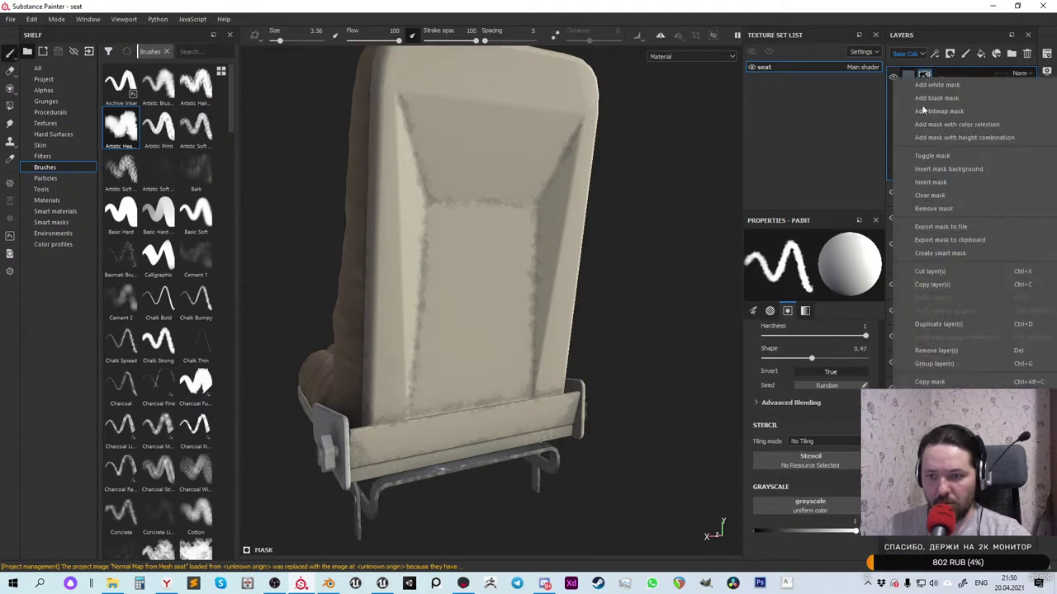
left_click(932, 155)
left_click(947, 98)
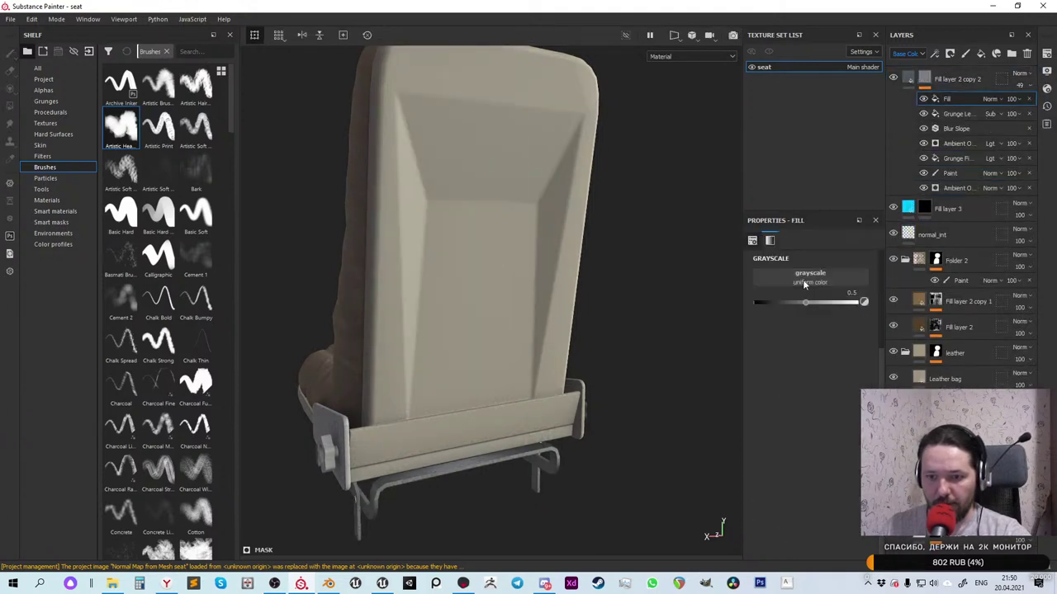
left_click(810, 275)
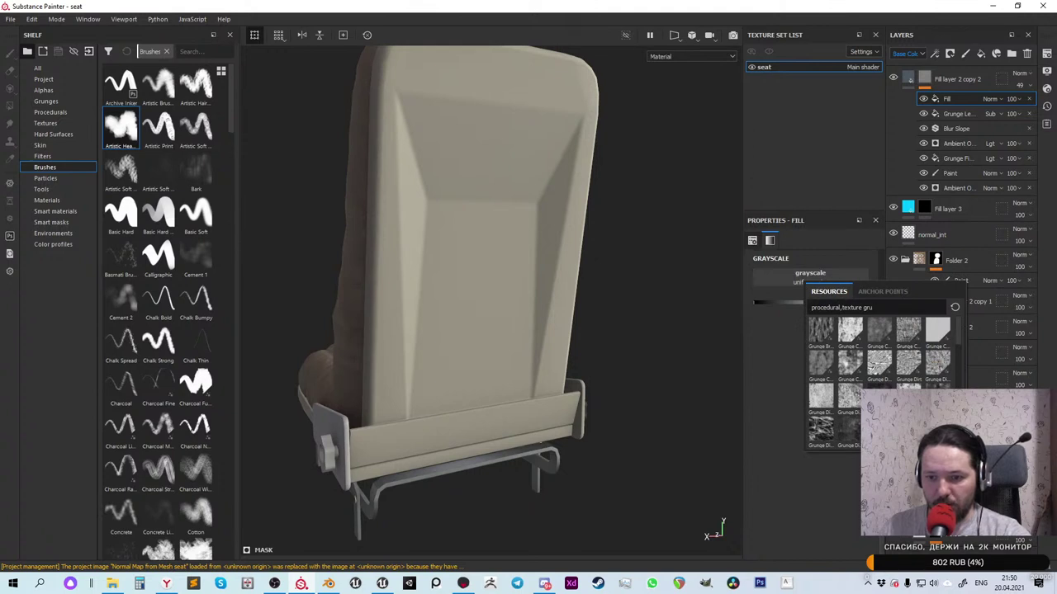
mouse_move(879, 398)
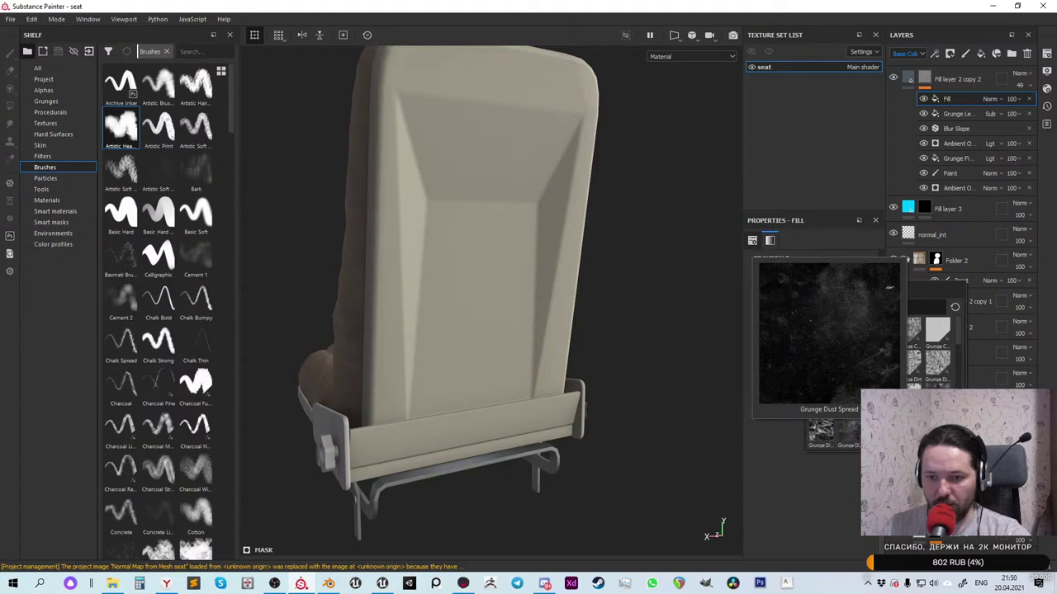
left_click(889, 288)
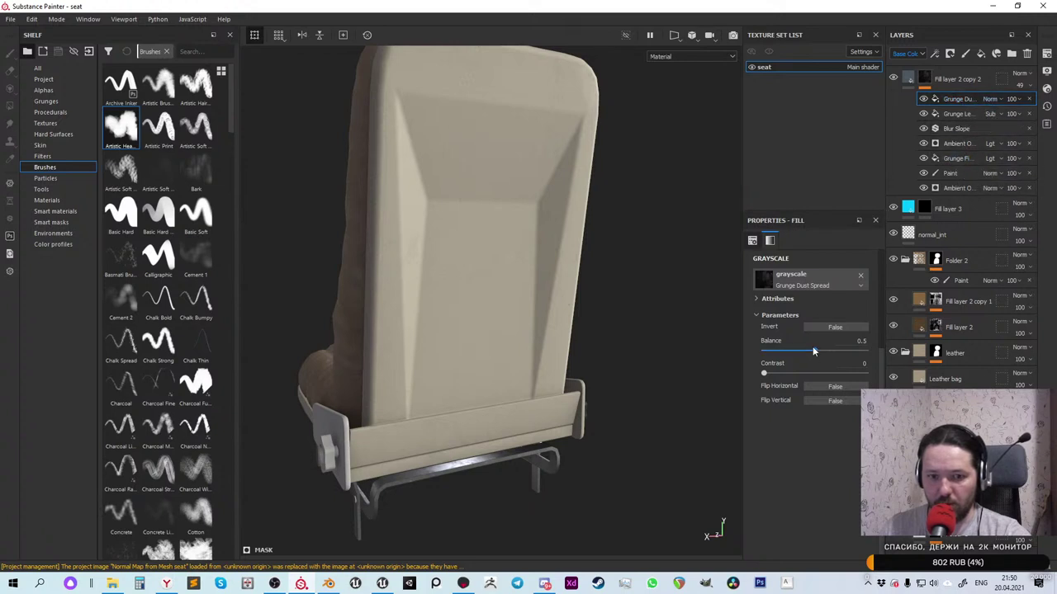
mouse_move(813, 351)
left_mouse_down()
mouse_move(857, 351)
mouse_move(832, 351)
left_mouse_up()
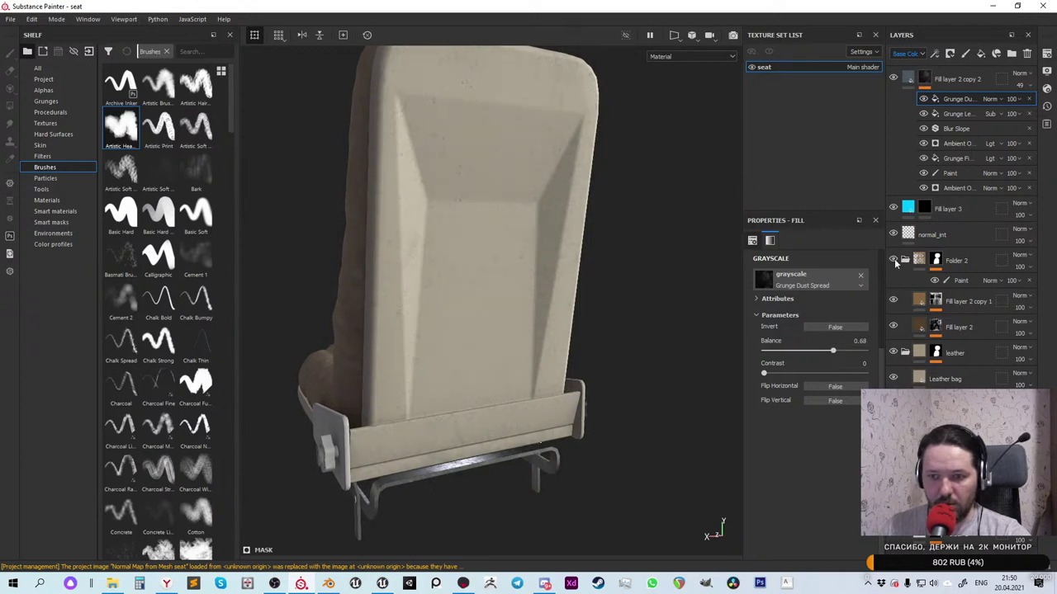
left_click(991, 99)
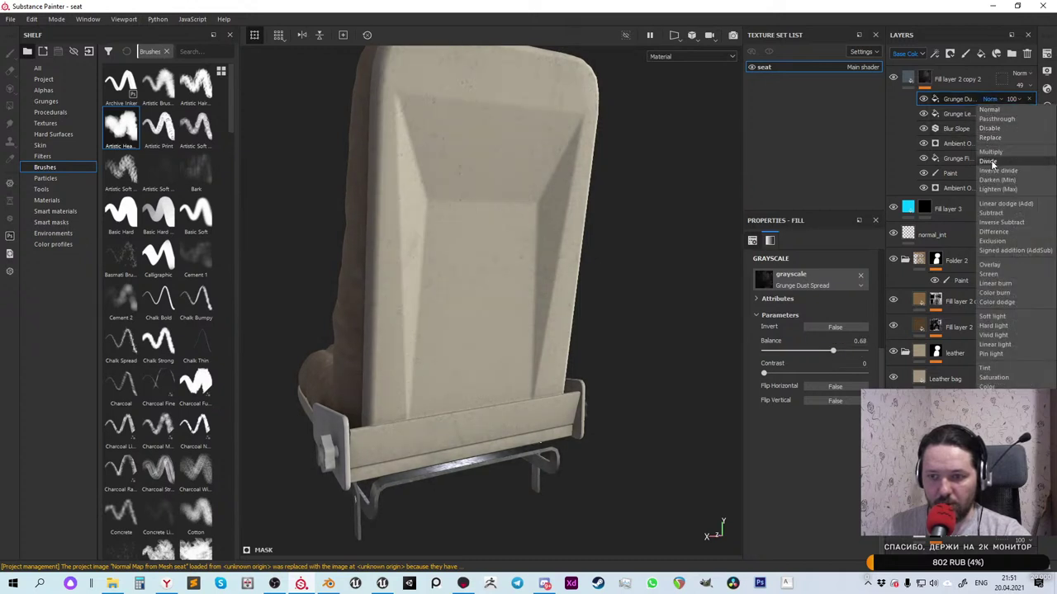
left_click(989, 213)
Set opacities to 59 (dust) and 61 (leak spots); tune dust balance to 0.95, contrast 0.78
left_click(1020, 99)
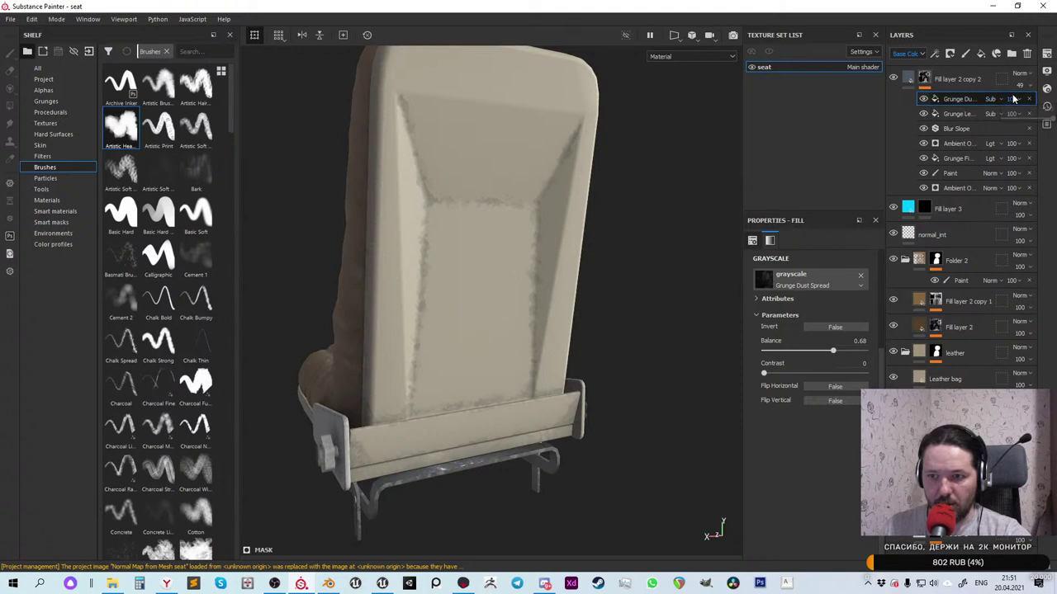
mouse_move(1042, 119)
left_mouse_down()
mouse_move(1028, 120)
mouse_move(1038, 134)
mouse_move(1028, 131)
left_mouse_up()
left_click(1012, 113)
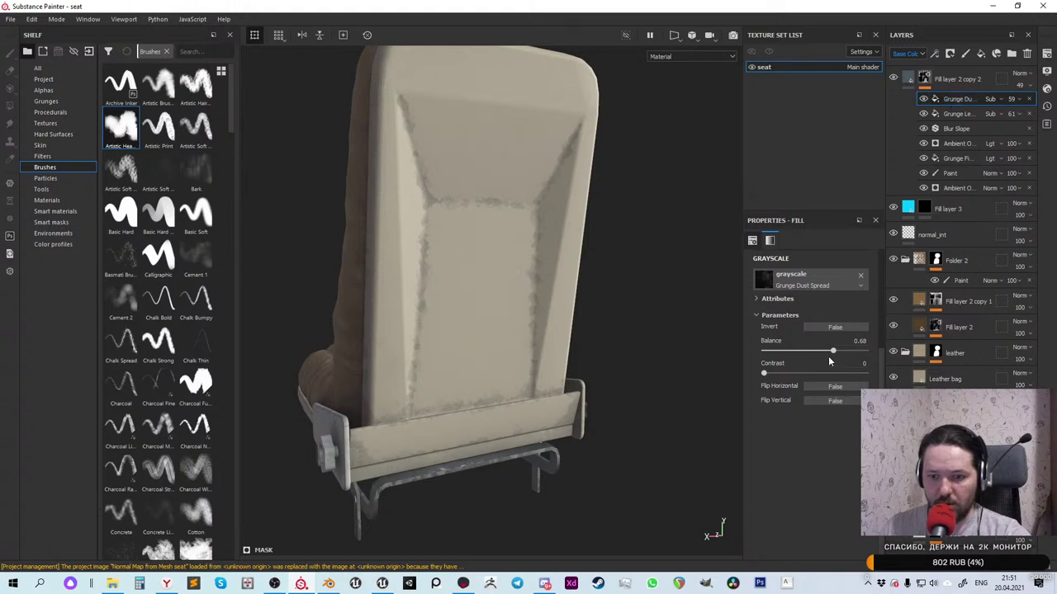
left_click_drag(828, 352, 854, 352)
left_click_drag(763, 373, 859, 355)
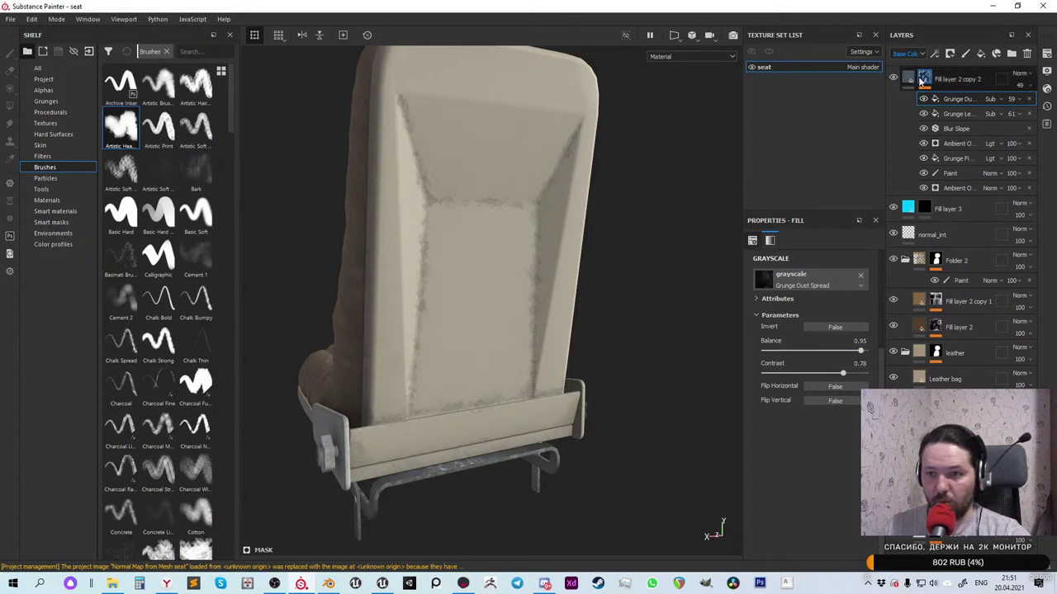
left_click(922, 79)
right_click(921, 79)
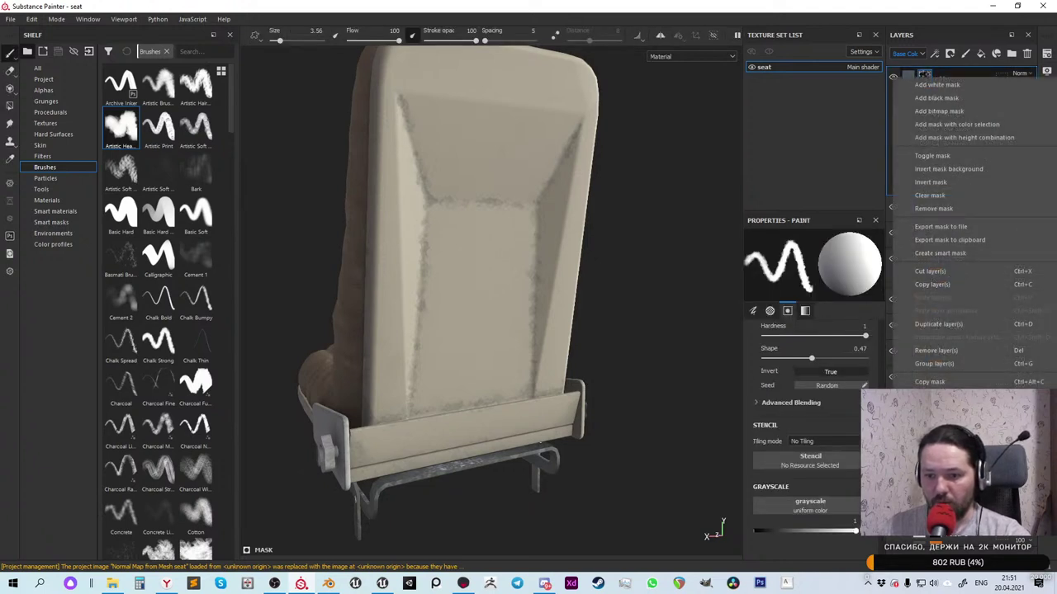
key("Escape")
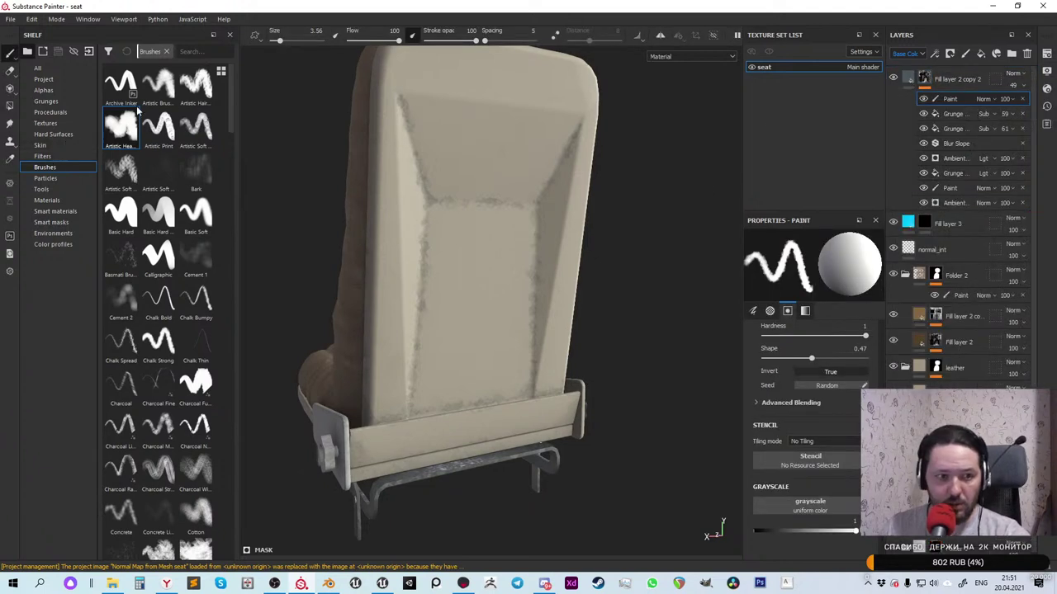
left_click(199, 172)
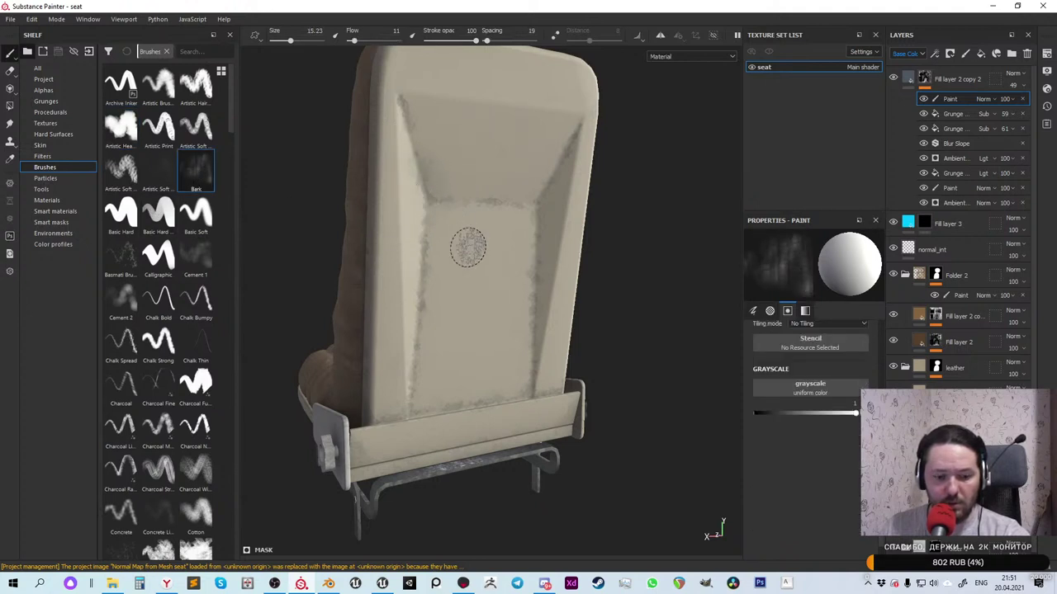
key("x")
mouse_move(422, 151)
left_mouse_down()
mouse_move(397, 142)
mouse_move(412, 129)
mouse_move(407, 107)
mouse_move(390, 85)
mouse_move(431, 183)
mouse_move(431, 154)
mouse_move(402, 137)
mouse_move(429, 122)
mouse_move(559, 154)
mouse_move(586, 114)
mouse_move(547, 194)
mouse_move(467, 209)
mouse_move(445, 199)
mouse_move(450, 207)
mouse_move(498, 205)
mouse_move(415, 198)
mouse_move(419, 177)
mouse_move(432, 172)
mouse_move(412, 349)
mouse_move(414, 262)
mouse_move(424, 315)
mouse_move(417, 260)
left_mouse_up()
mouse_move(547, 262)
left_mouse_down()
mouse_move(550, 312)
mouse_move(529, 290)
mouse_move(531, 304)
mouse_move(541, 271)
mouse_move(539, 349)
mouse_move(521, 306)
left_mouse_up()
mouse_move(385, 371)
left_mouse_down()
mouse_move(416, 340)
mouse_move(413, 380)
mouse_move(422, 363)
mouse_move(408, 400)
mouse_move(425, 232)
mouse_move(416, 397)
left_mouse_up()
scroll(562, 313, "down", 5)
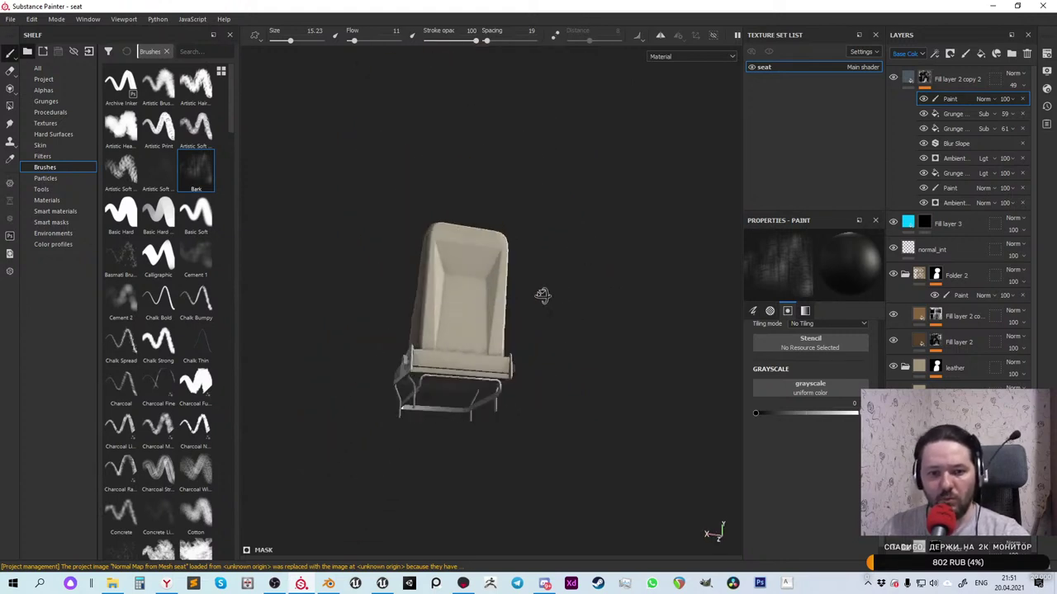
scroll(543, 295, "up", 8)
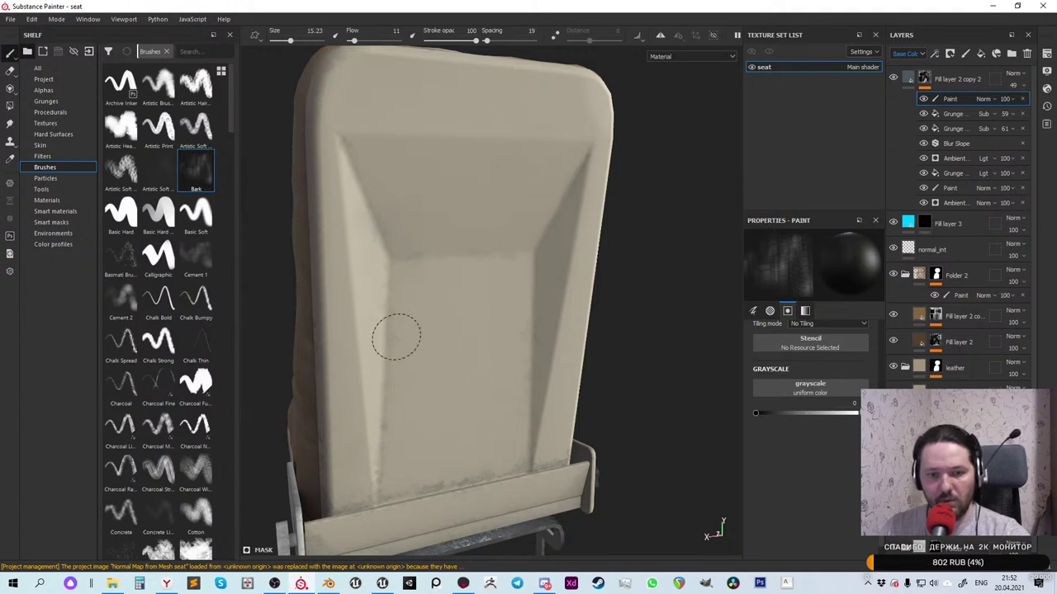
scroll(405, 322, "down", 4)
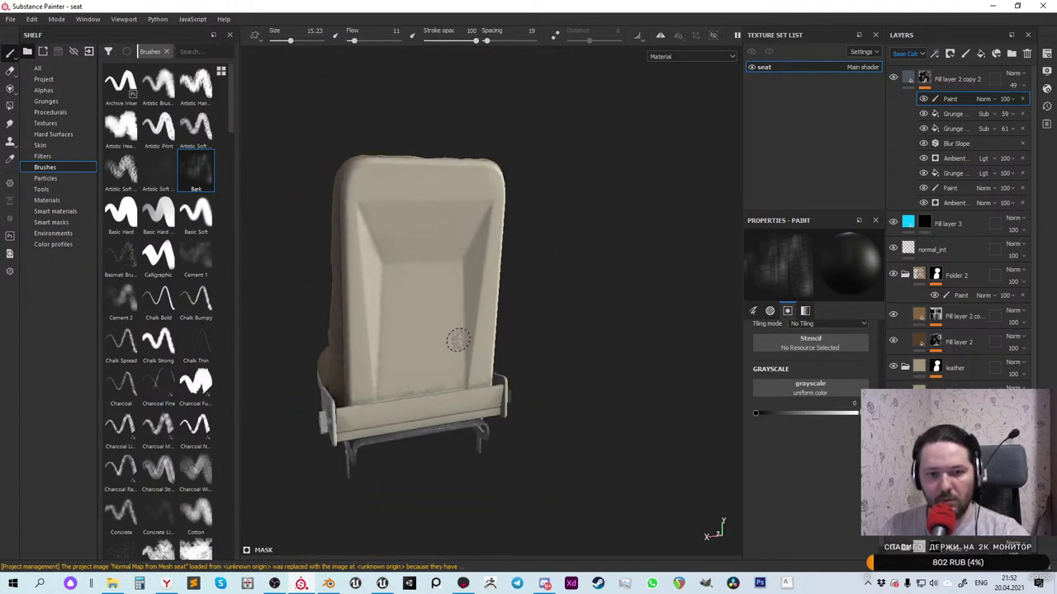
scroll(462, 363, "down", 2)
scroll(475, 387, "up", 6)
left_click_drag(475, 386, 508, 357, "alt")
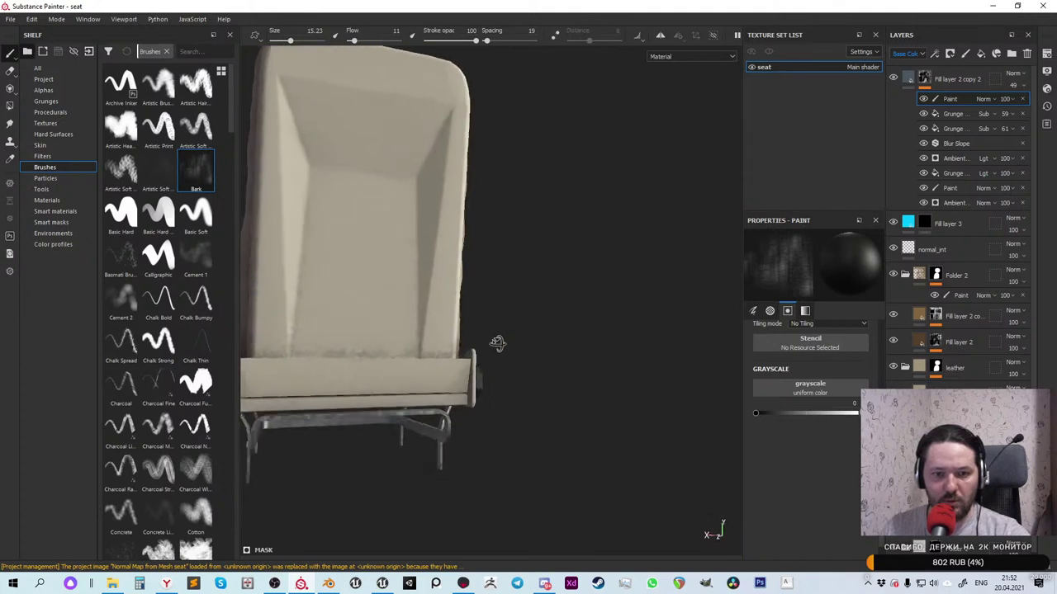
scroll(580, 364, "down", 4)
scroll(423, 293, "up", 4)
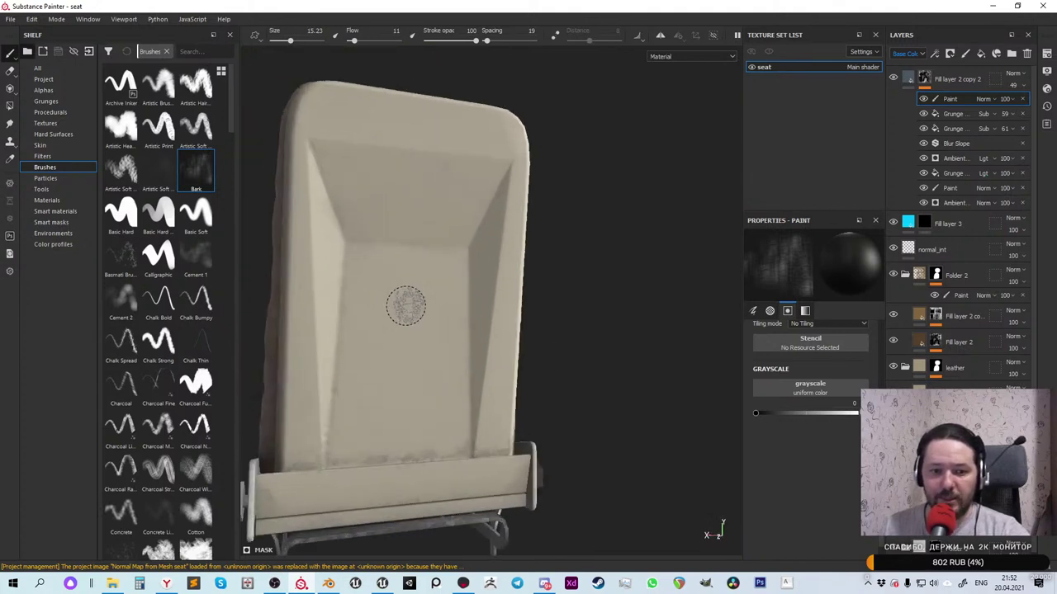
left_click_drag(423, 293, 550, 316, "alt")
scroll(507, 341, "up", 2)
scroll(507, 341, "down", 3)
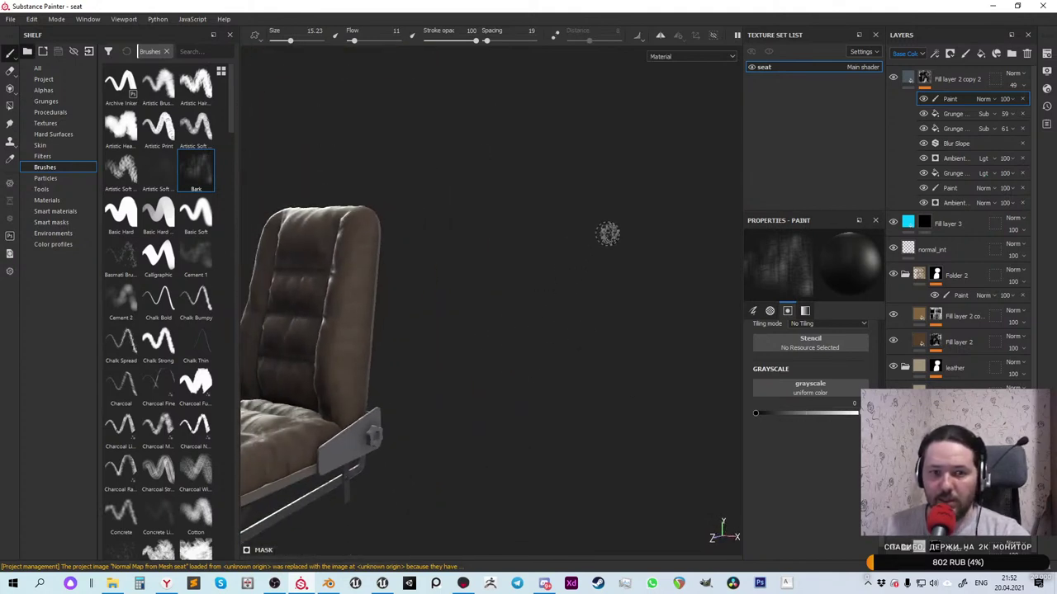
left_click_drag(609, 233, 593, 180, "alt")
left_click(949, 78)
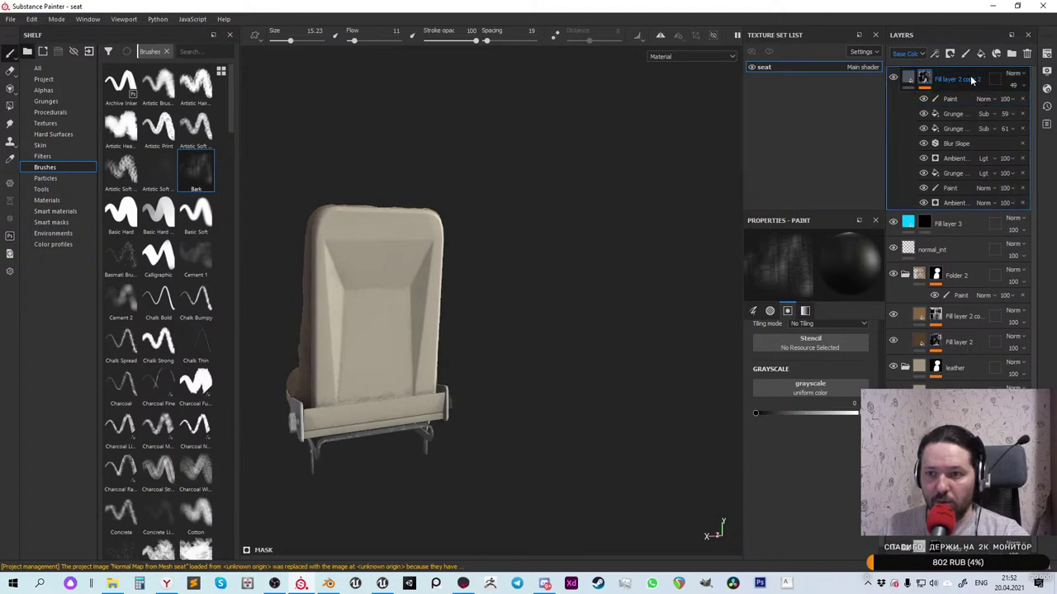
Add a Grunge Wipe Dusty fill to Fill layer 2 copy 2's mask, blended as Lighten
right_click(924, 78)
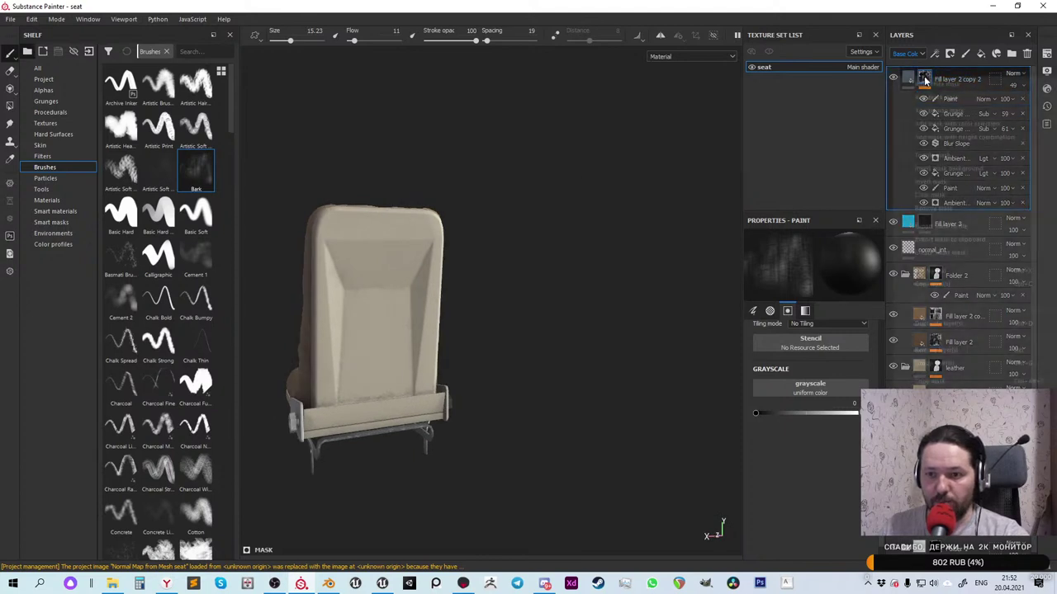
left_click(944, 178)
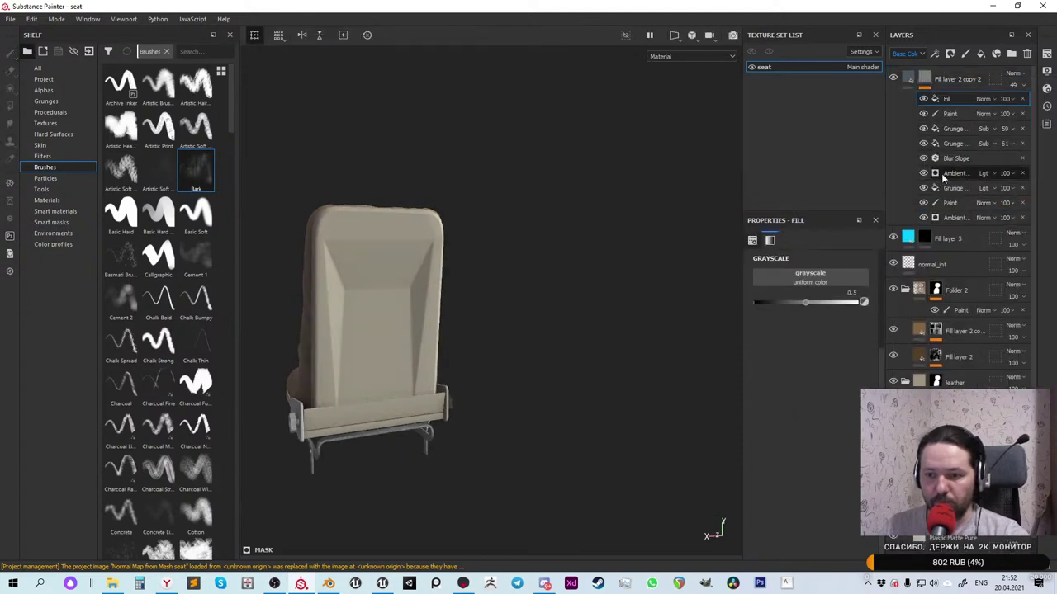
left_click(825, 279)
type("gru")
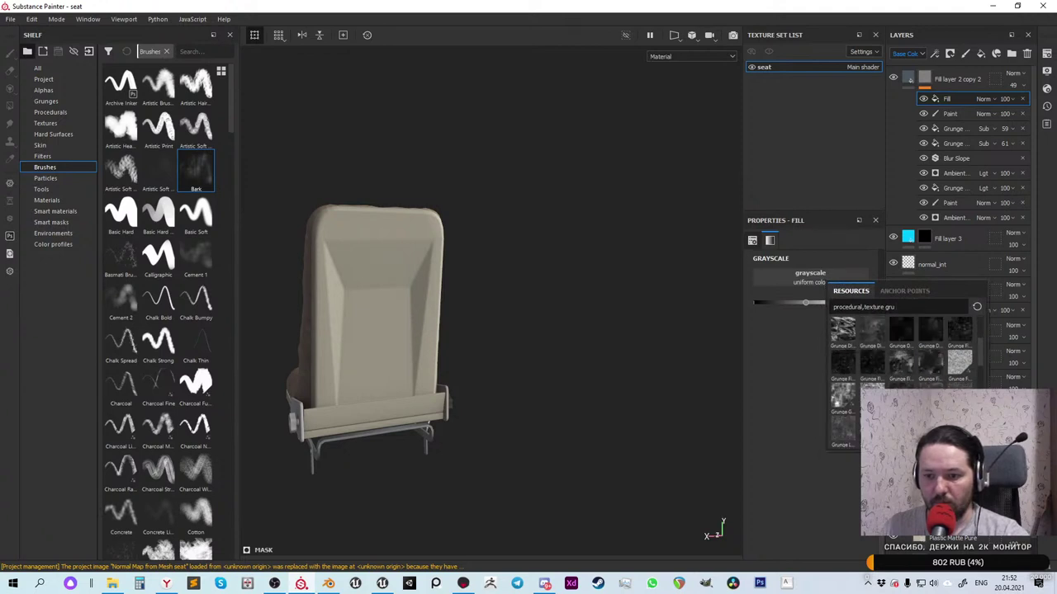
mouse_move(845, 433)
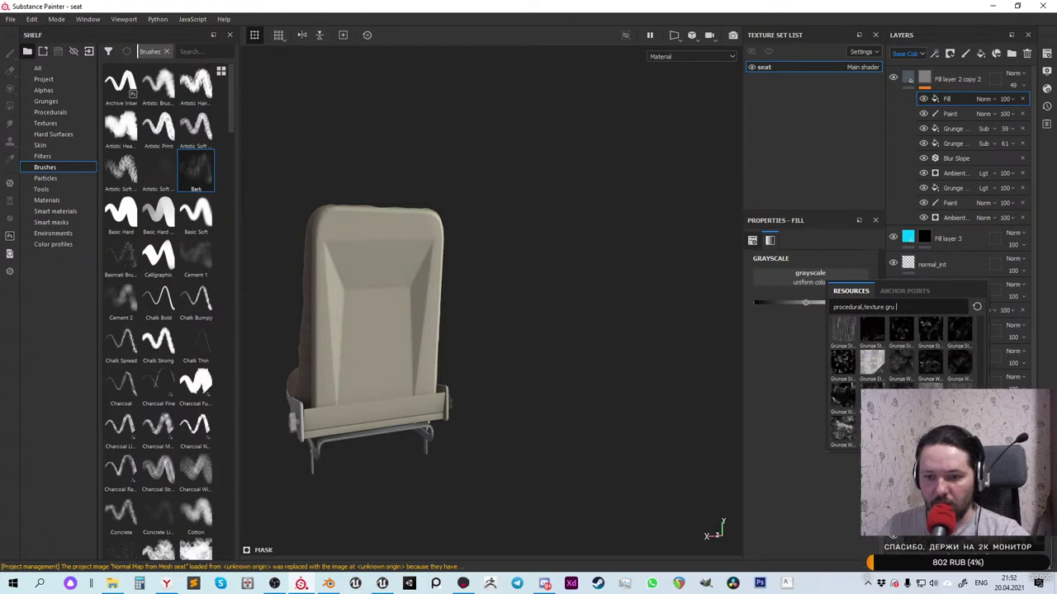
left_click(930, 361)
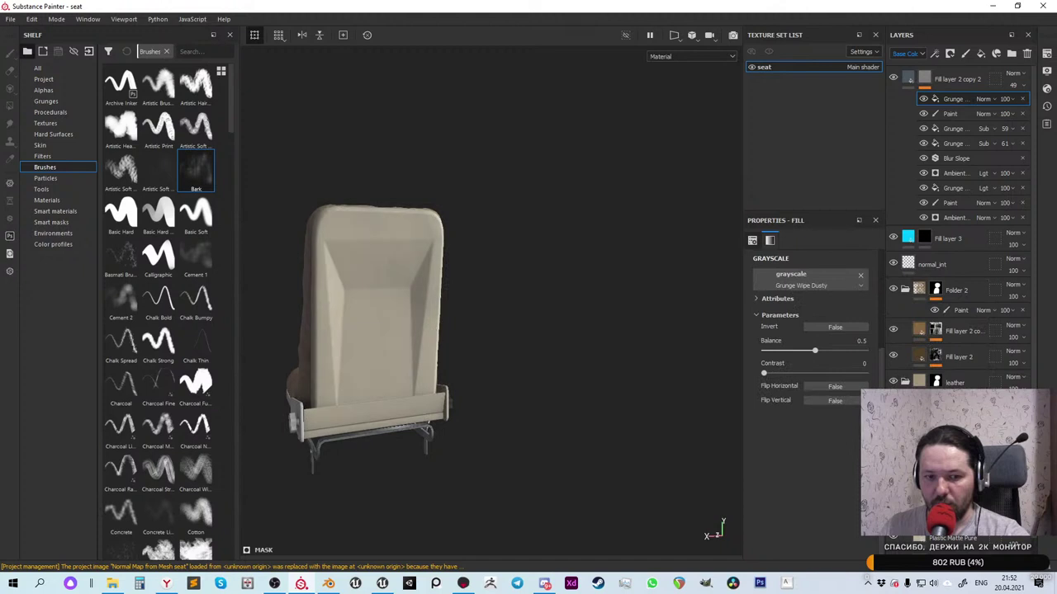
left_click(988, 98)
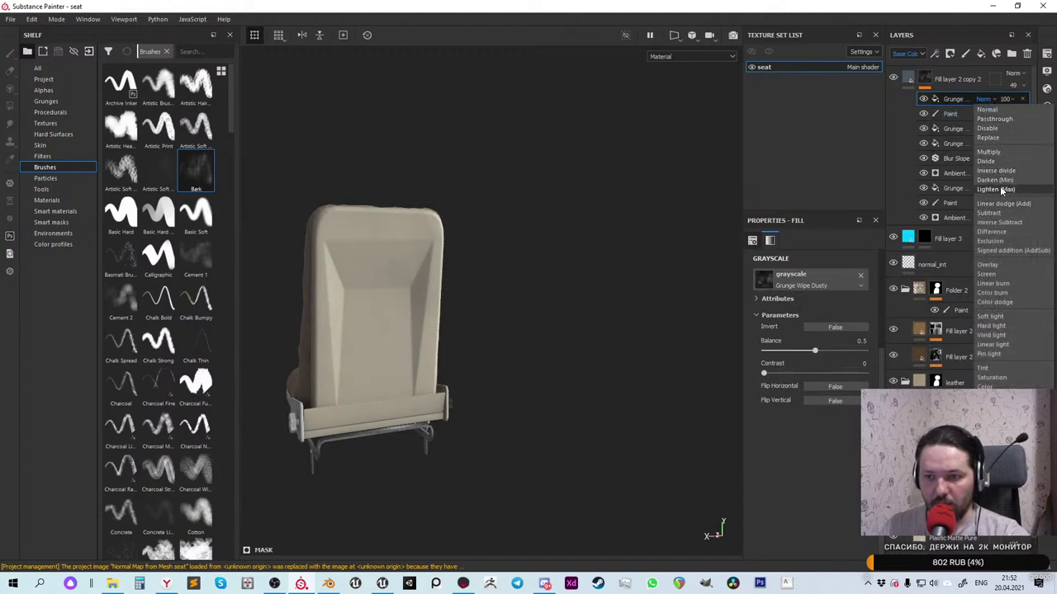
left_click(999, 189)
Orbit around the seat to check the grunge wipe from the side
scroll(371, 324, "up", 6)
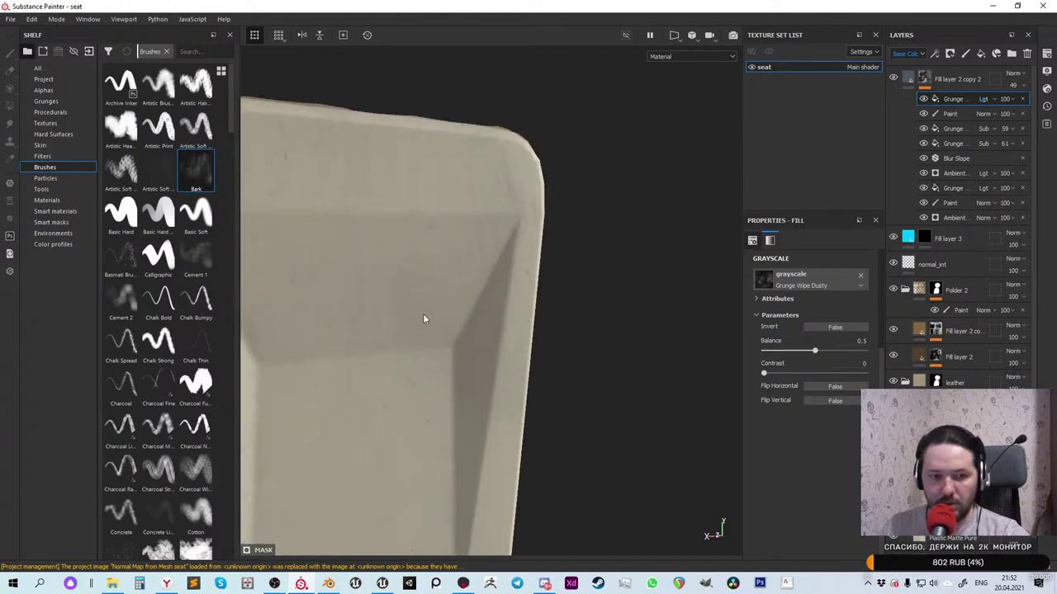
scroll(357, 286, "up", 3)
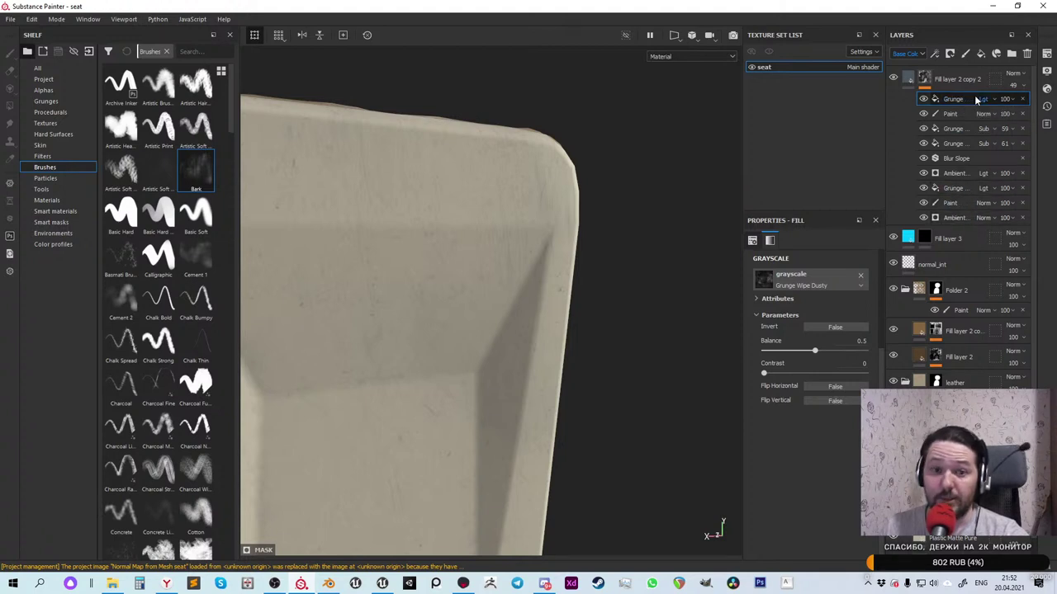
scroll(644, 222, "down", 3)
left_click_drag(398, 328, 595, 263, "alt")
scroll(581, 136, "up", 3)
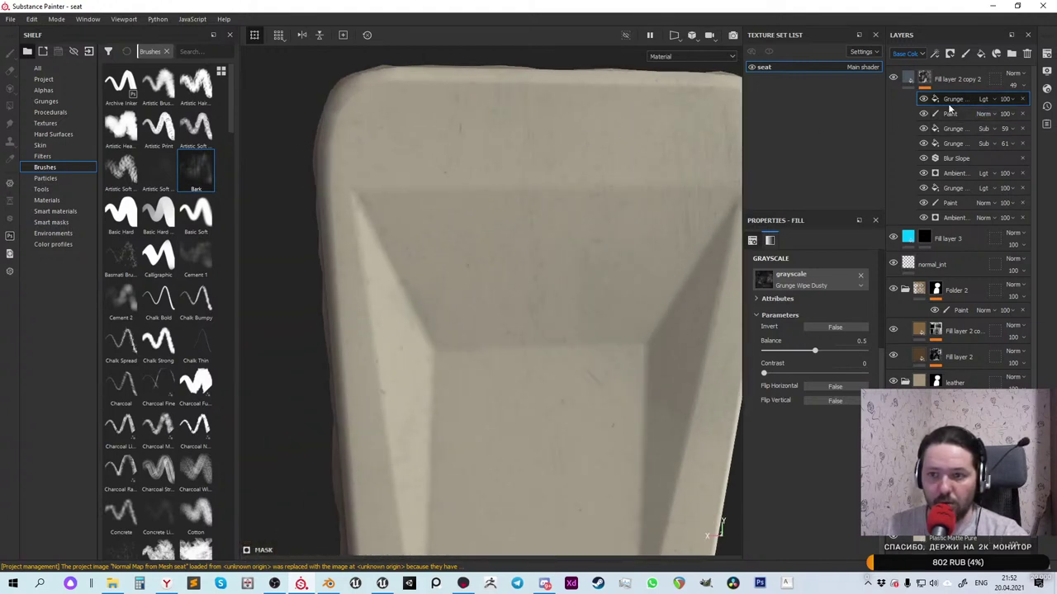
left_click(805, 274)
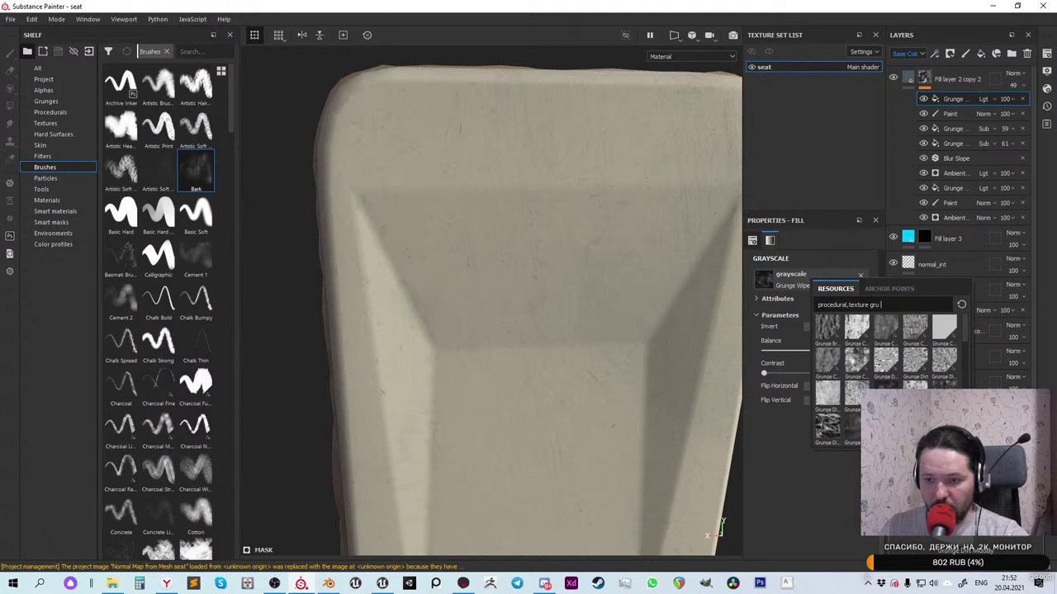
Try Grunge Wipe Brushed Large, then search 'dirt' and use Grunge Wipe Directional Heavy
scroll(890, 361, "down", 5)
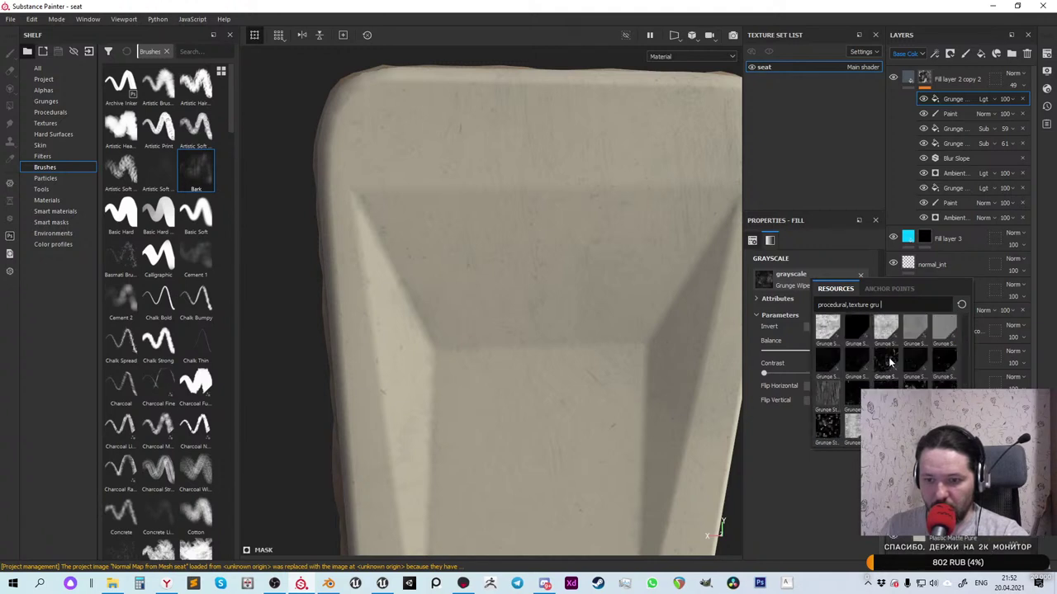
mouse_move(886, 427)
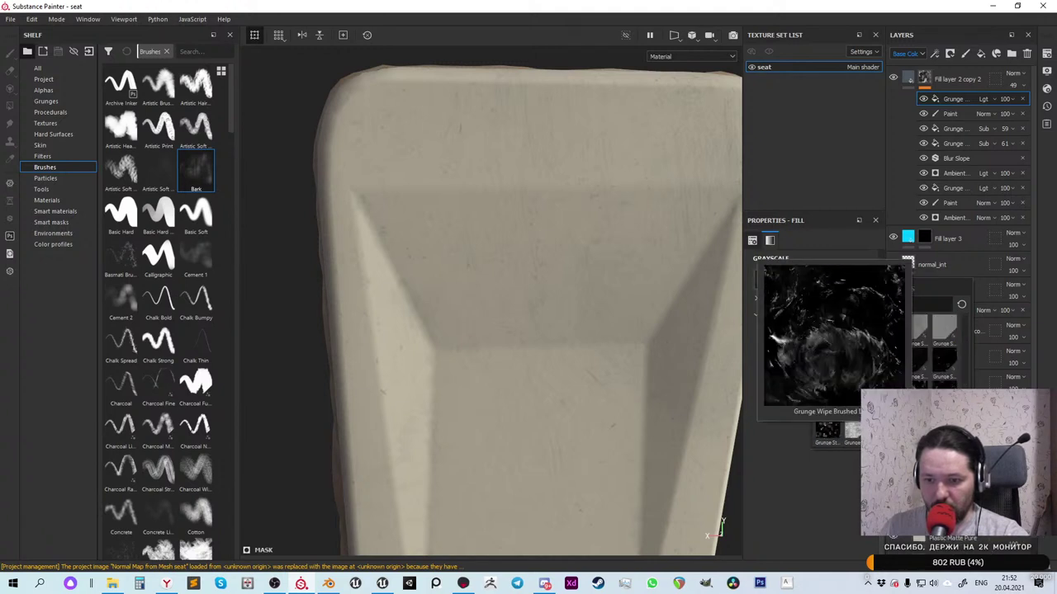
left_click(886, 427)
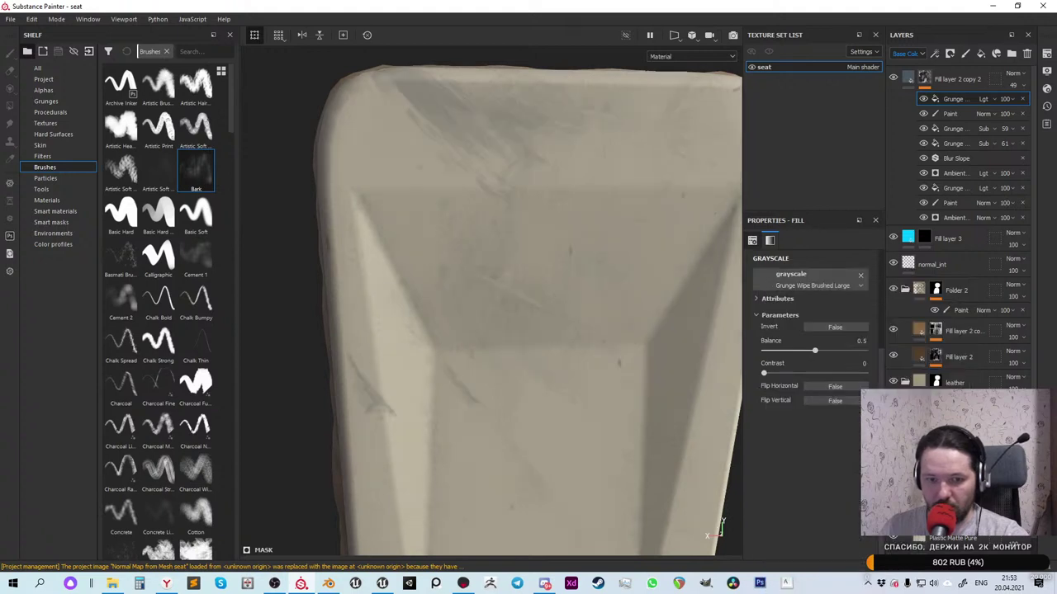
scroll(382, 198, "down", 3)
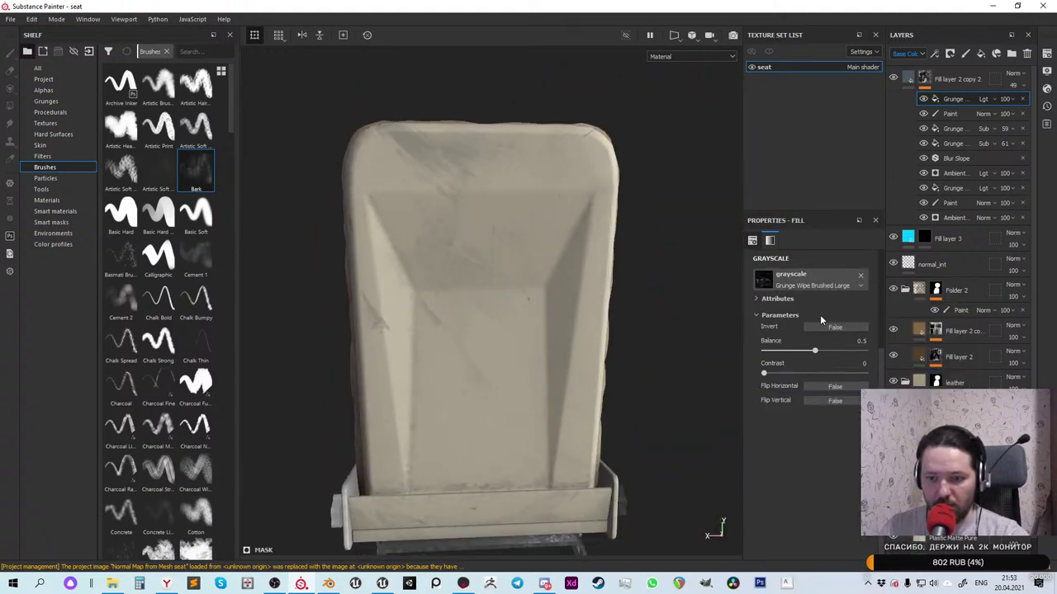
left_click(817, 285)
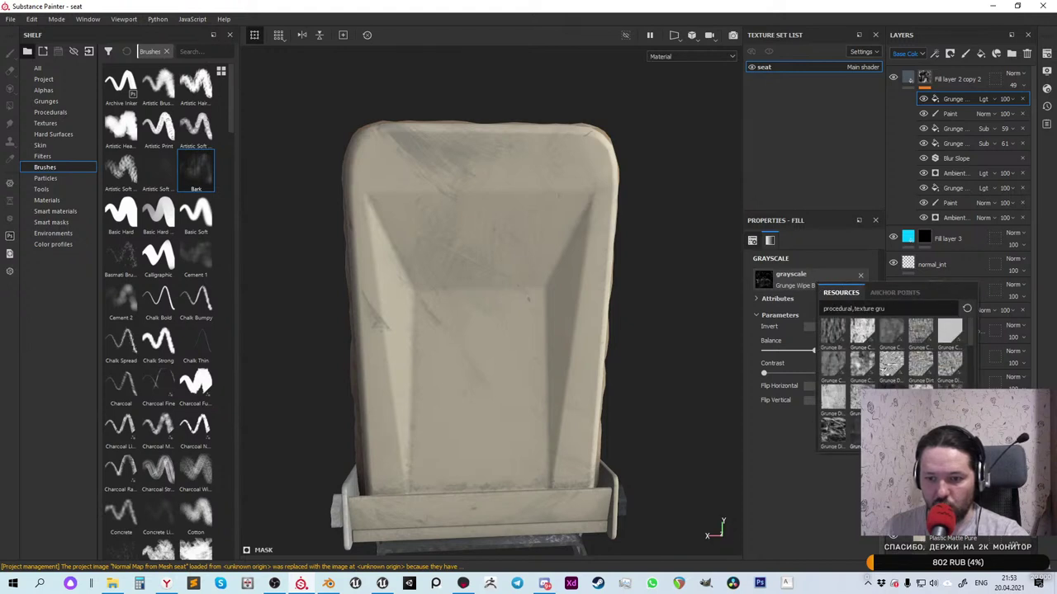
left_click(880, 308)
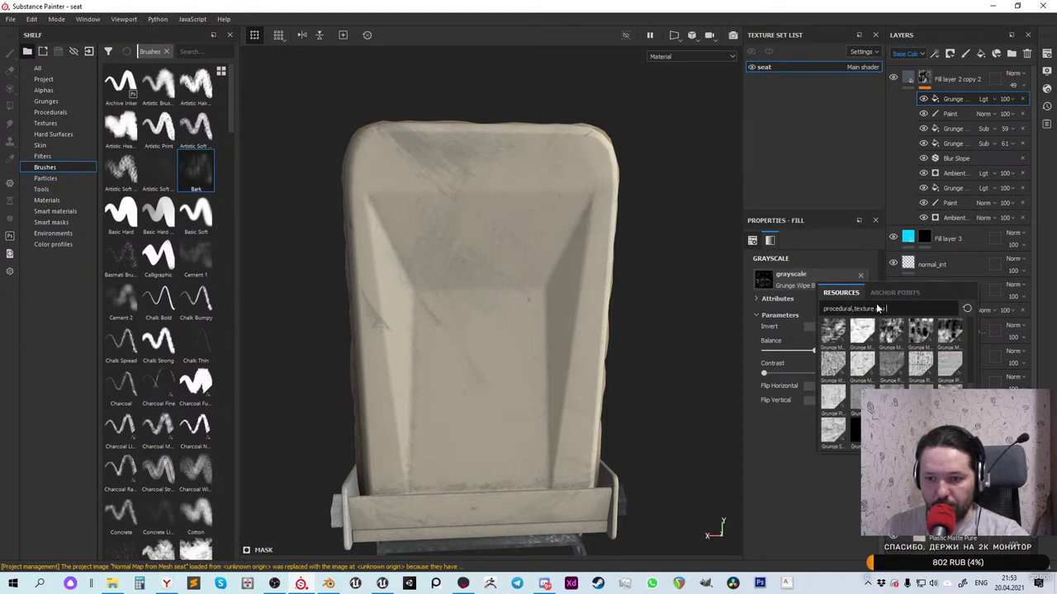
type("dirt")
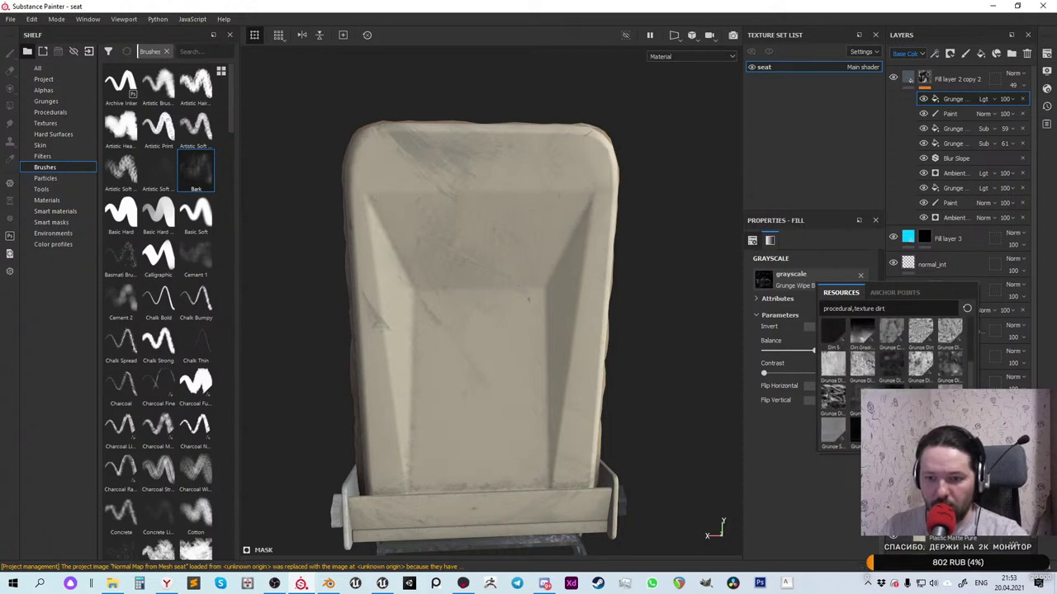
mouse_move(862, 430)
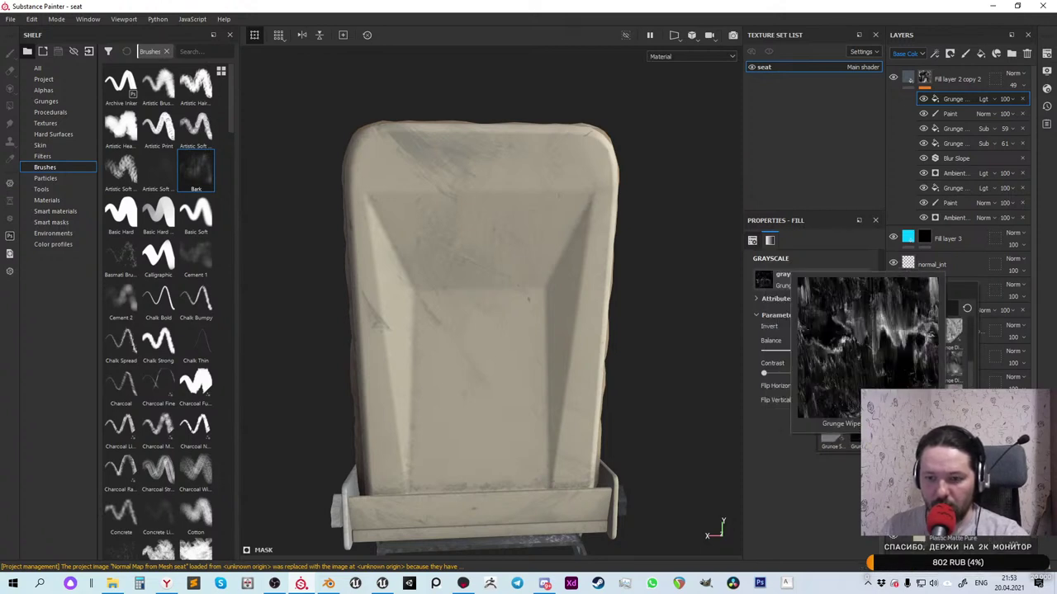
left_click(862, 429)
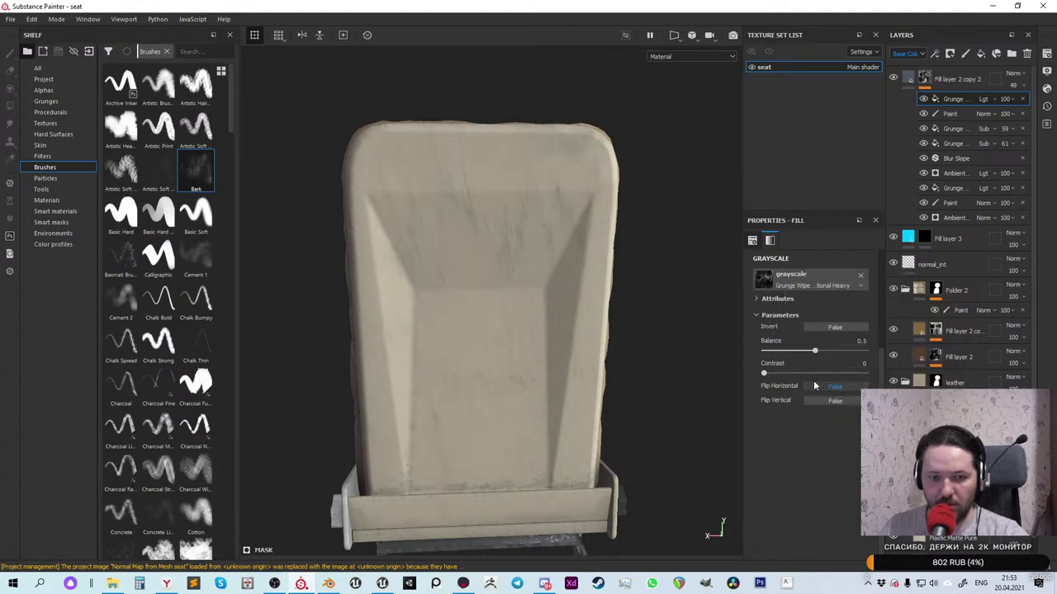
Rotate the grunge fill to 172.17 and switch its projection to Tri-planar
left_click(949, 100)
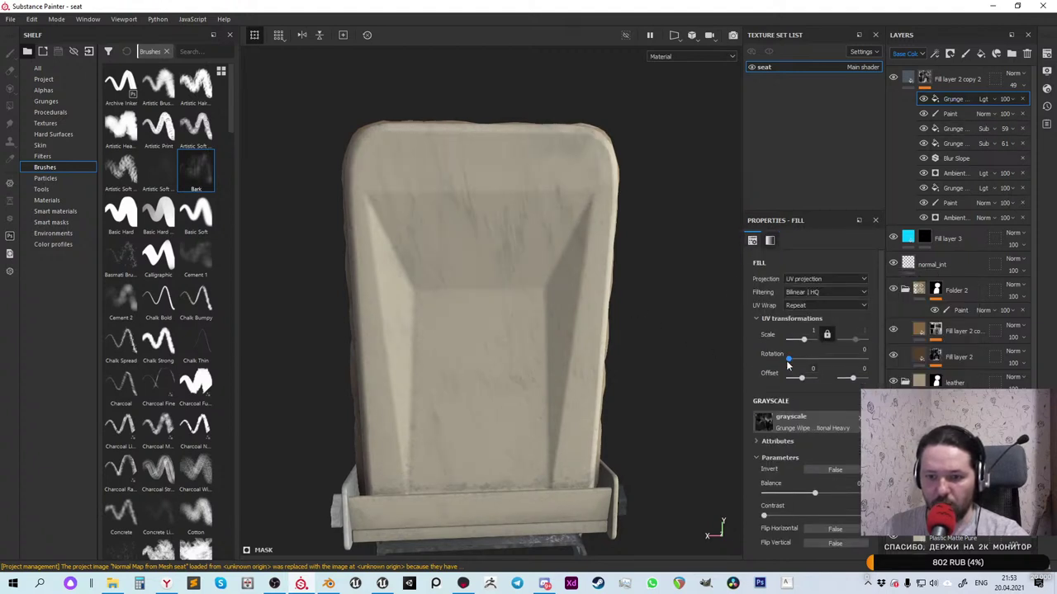
left_click_drag(786, 360, 798, 378)
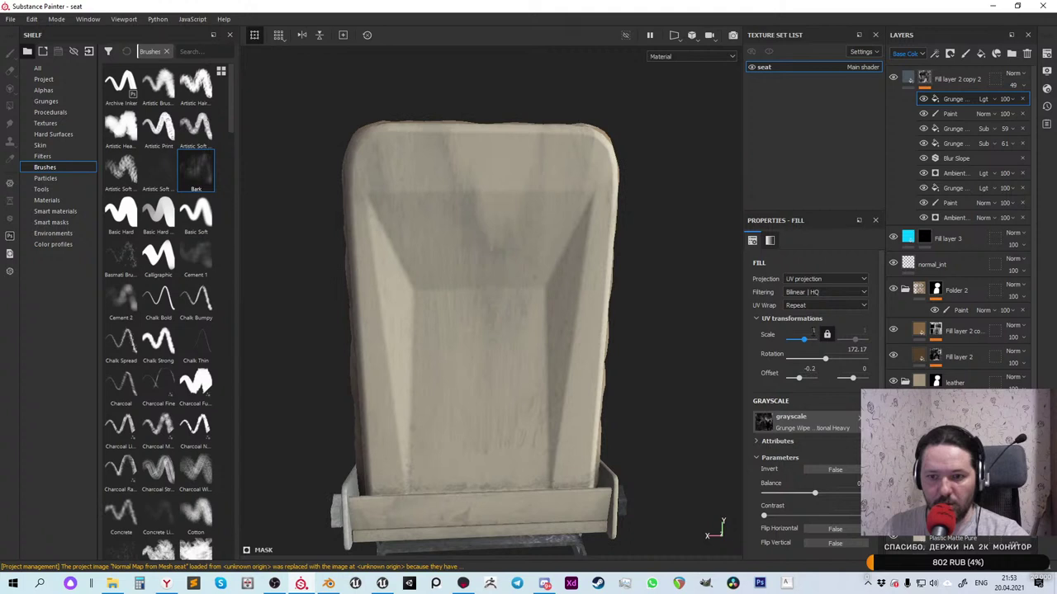
left_click(818, 281)
left_click(819, 305)
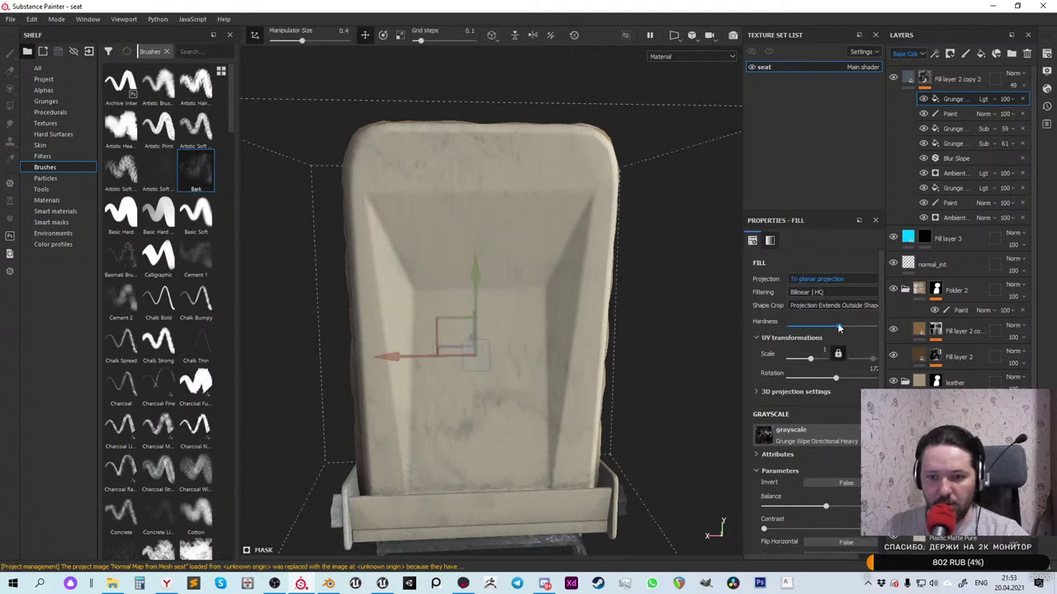
Lower the grunge fill's opacity to 51 after inspecting the seat back
left_click_drag(666, 272, 457, 296, "alt")
right_click_drag(456, 296, 507, 379, "alt")
left_click_drag(507, 379, 496, 396, "alt")
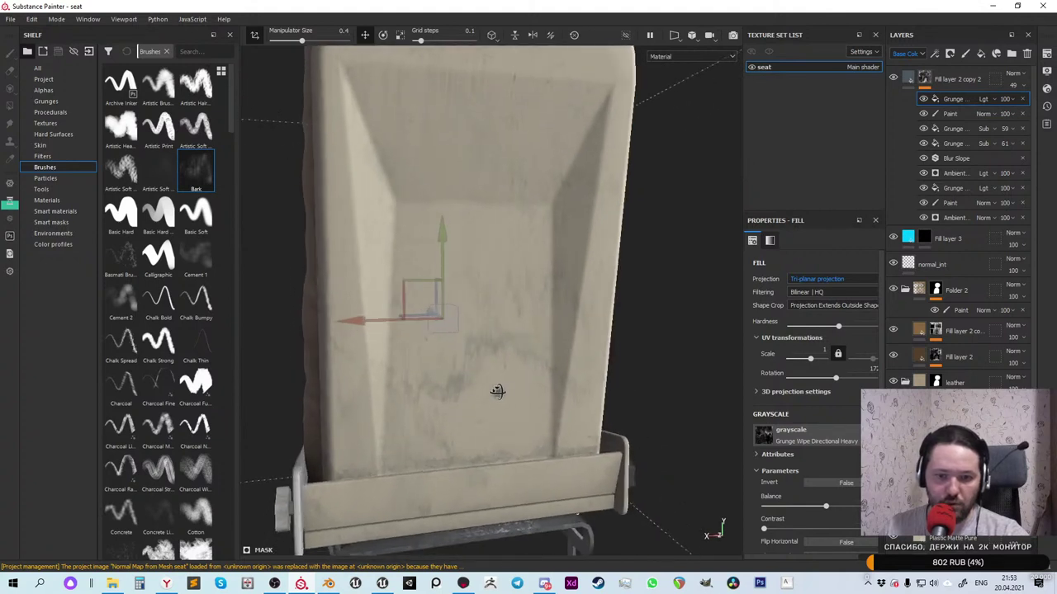
right_click_drag(495, 396, 537, 370, "alt")
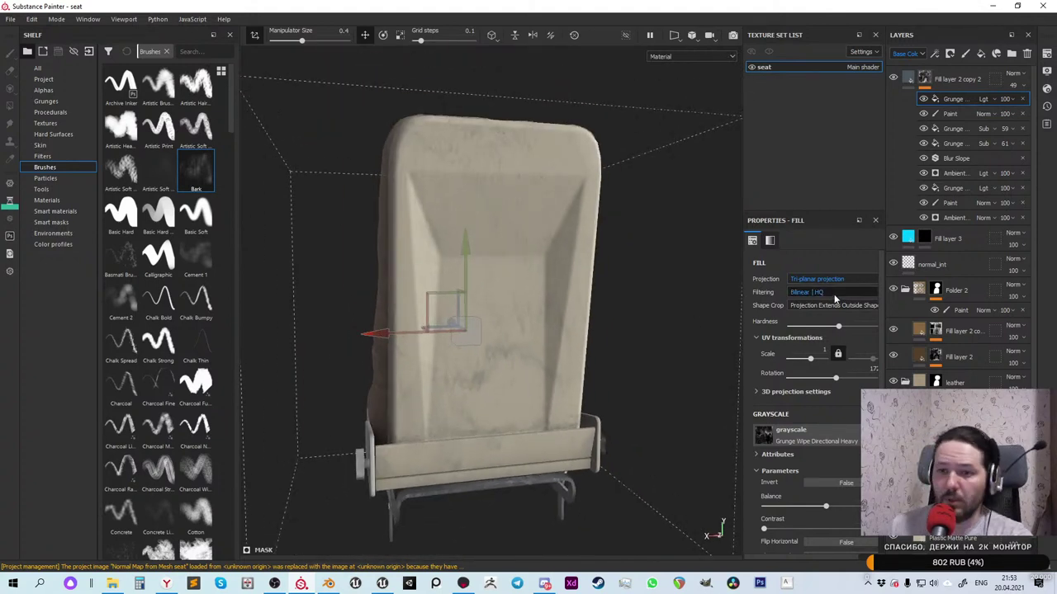
left_click(1006, 99)
left_click(1024, 119)
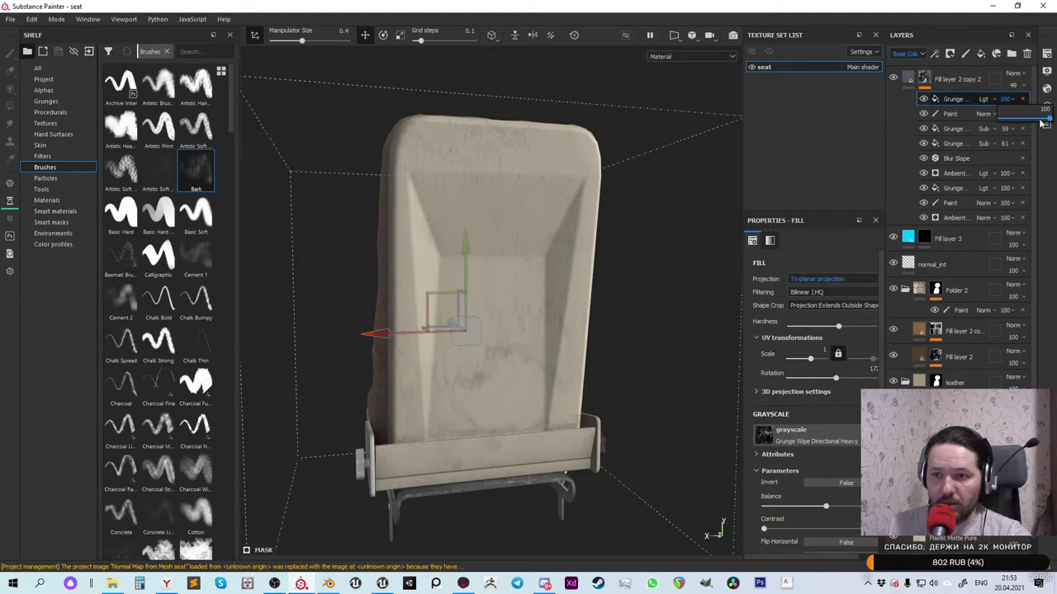
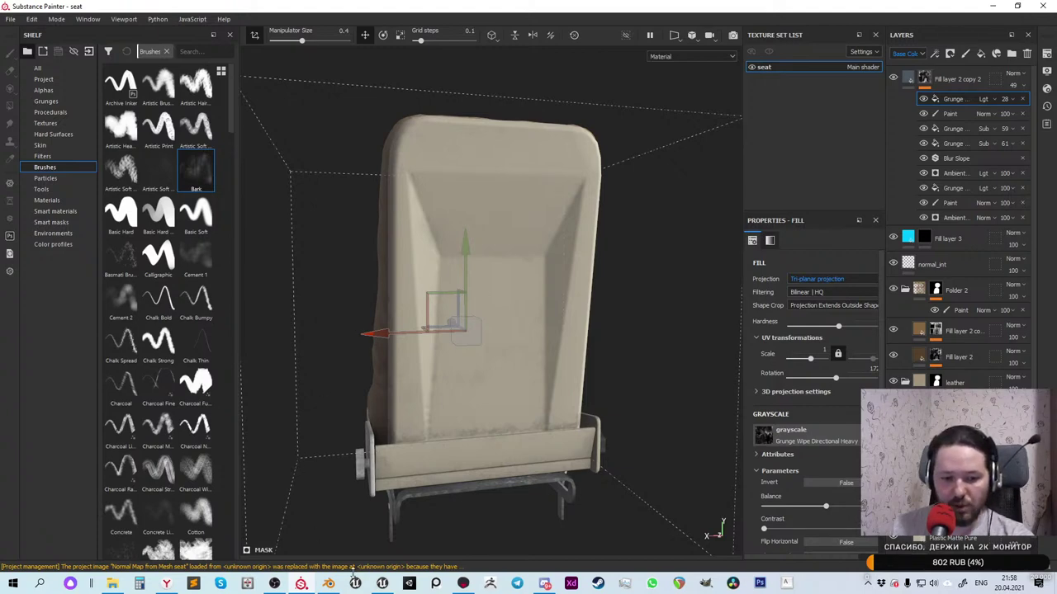
Fly through the Unreal hangar scene toward the plane, then return to the seat project
left_click(383, 584)
right_click_drag(496, 307, 541, 304)
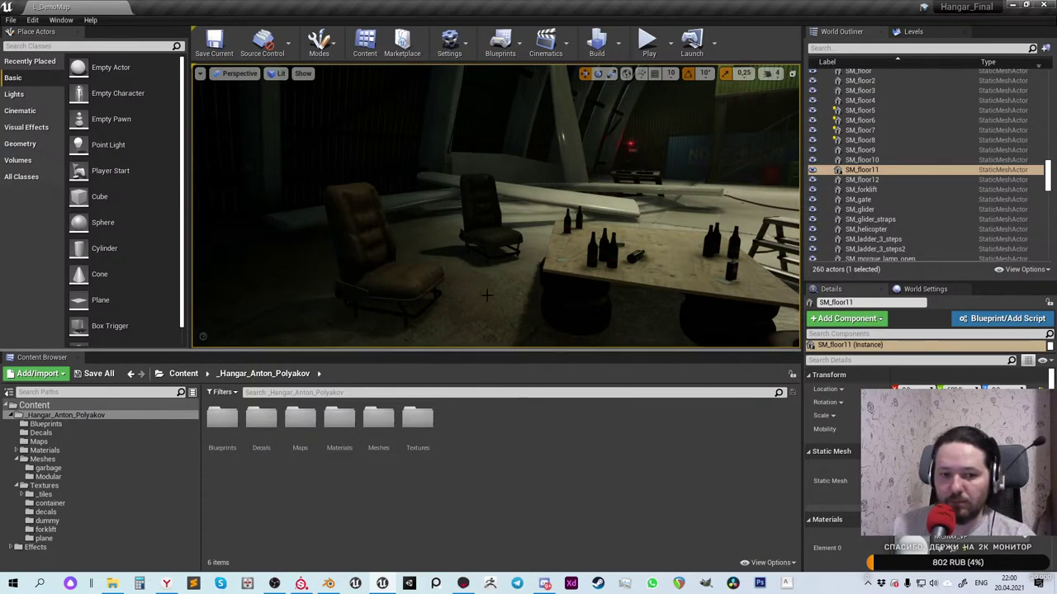
left_click(328, 585)
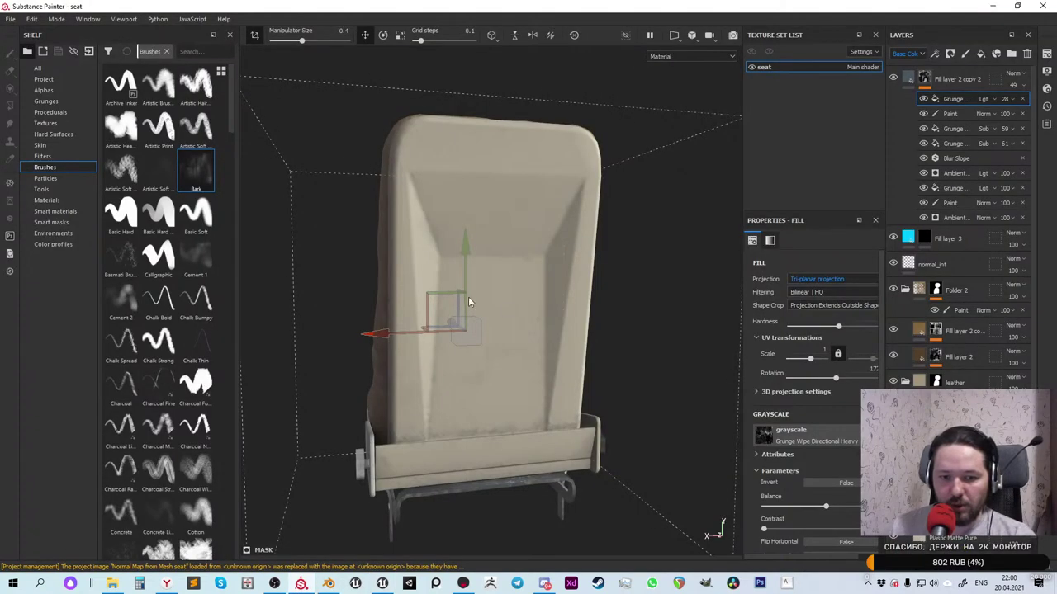
Add a paint effect to the leather fill layer's mask
key("p")
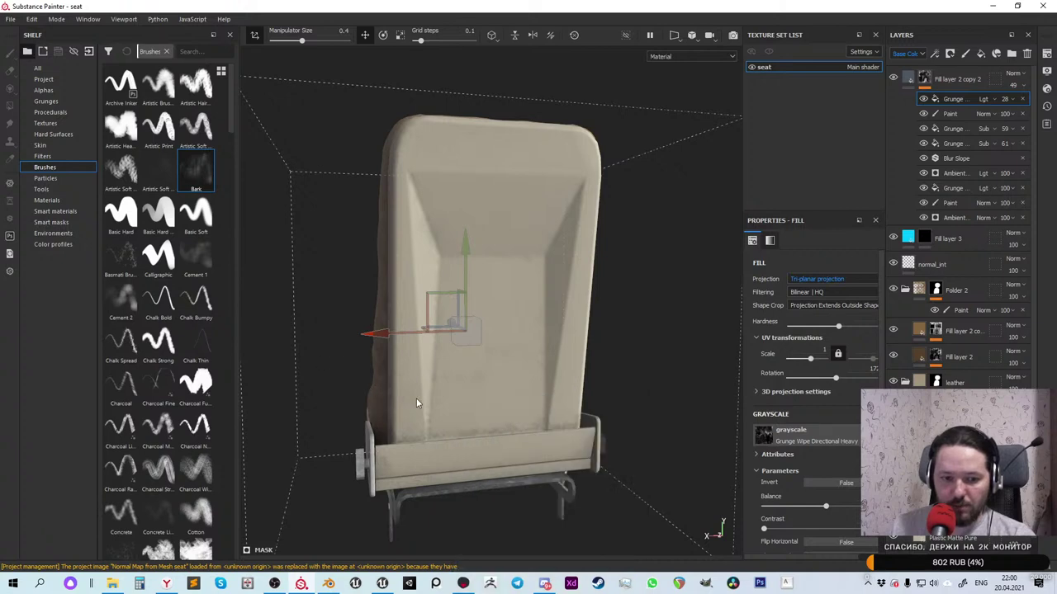
right_click_drag(416, 398, 550, 405, "alt")
left_click_drag(550, 406, 515, 387, "alt")
right_click_drag(516, 387, 477, 407, "alt")
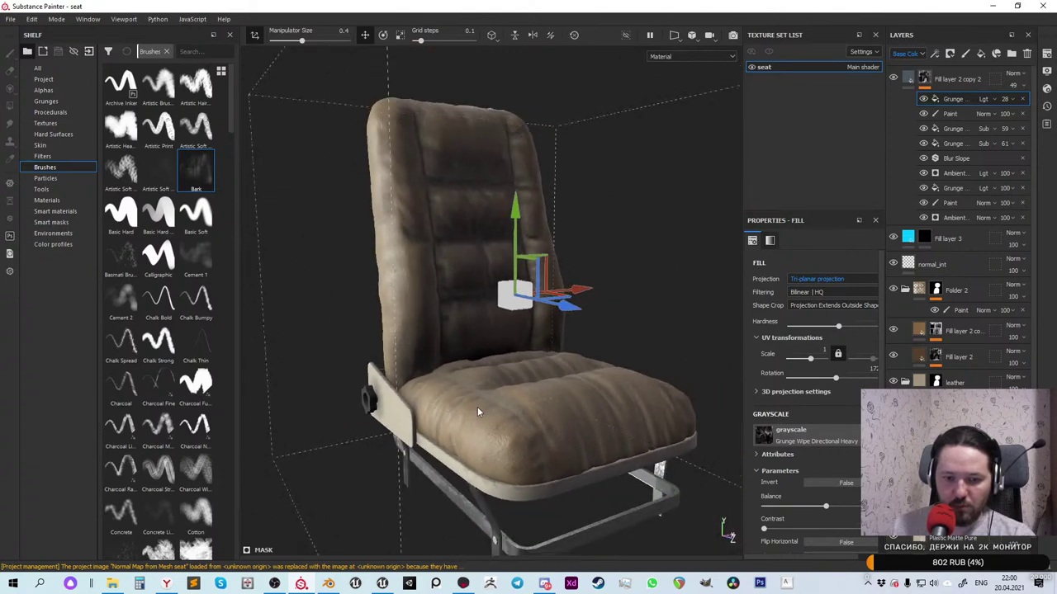
left_click_drag(477, 407, 529, 470, "alt")
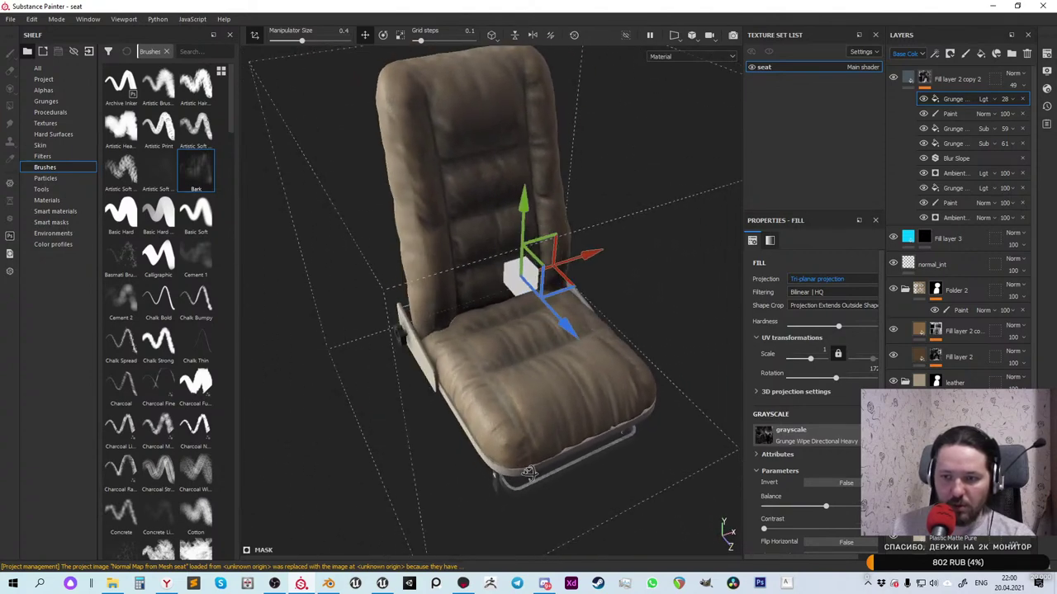
left_click(925, 78)
right_click(928, 83)
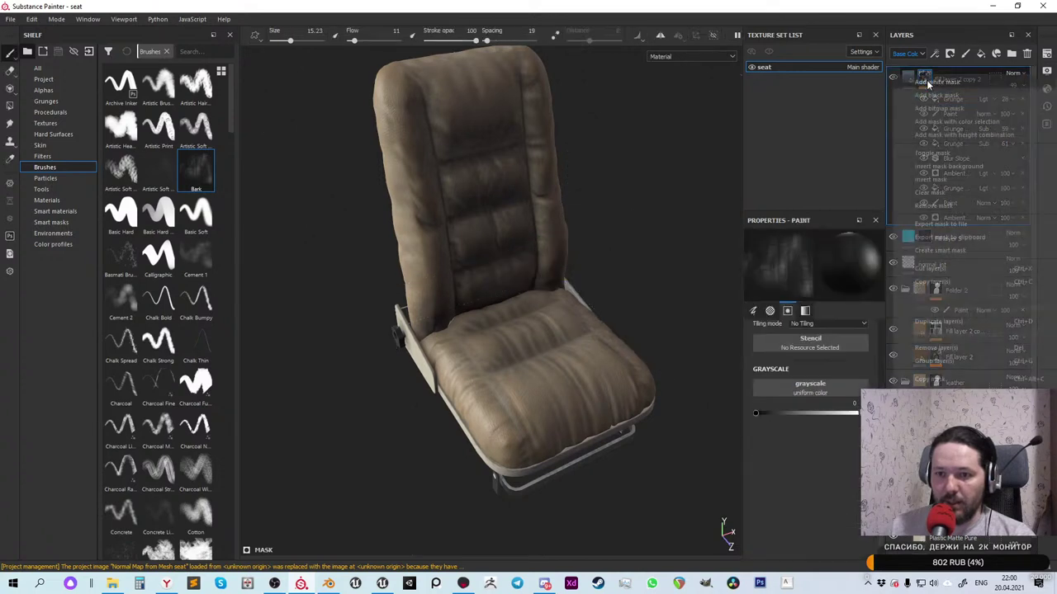
left_click(943, 373)
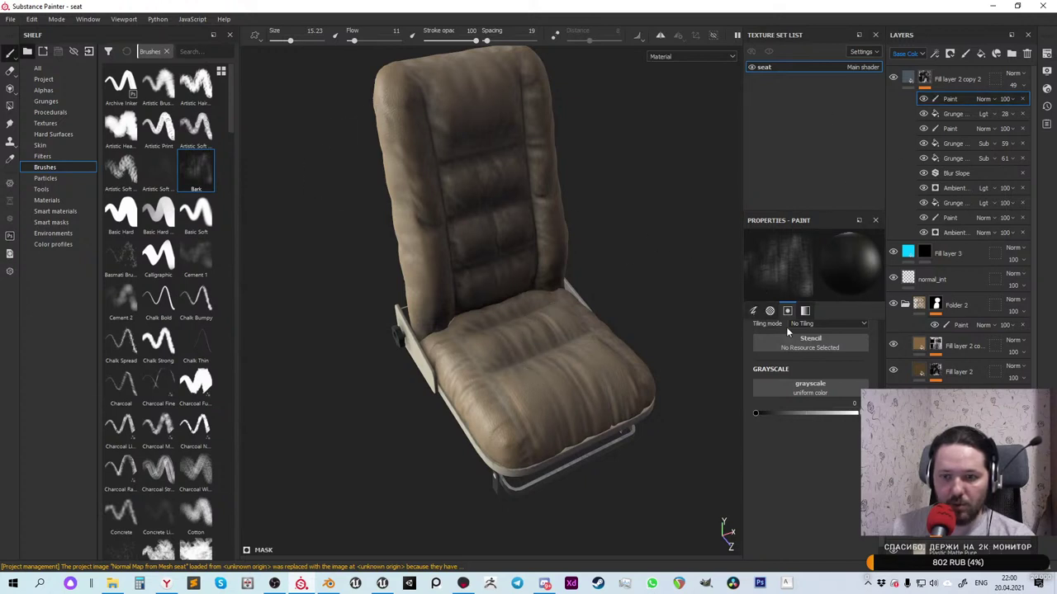
Pick the Artistic Heavy brush with flow 14 and enlarge it to about 35
scroll(791, 365, "up", 4)
scroll(790, 365, "up", 5)
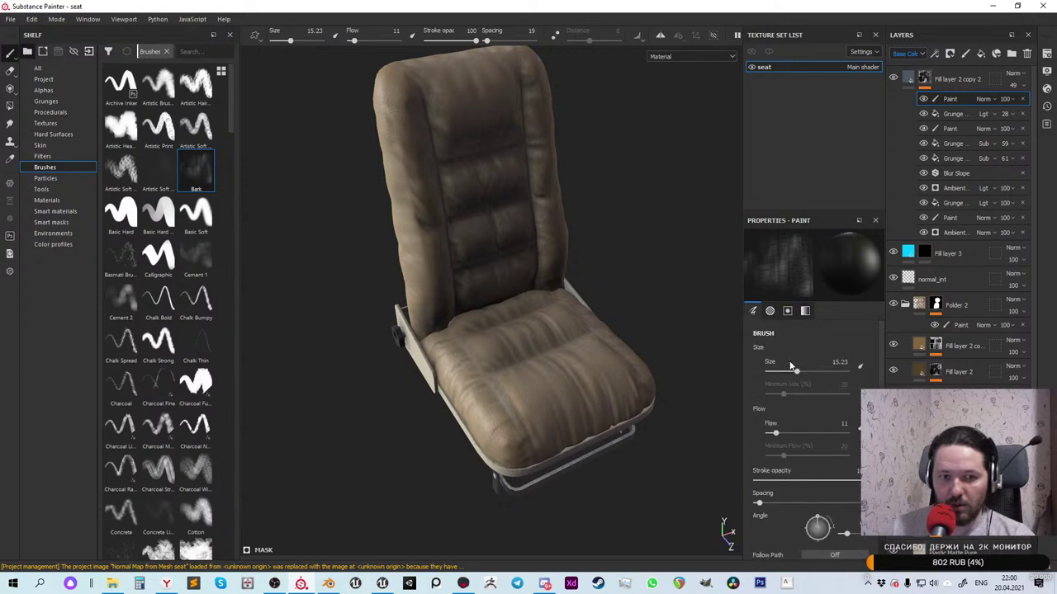
left_click(19, 58)
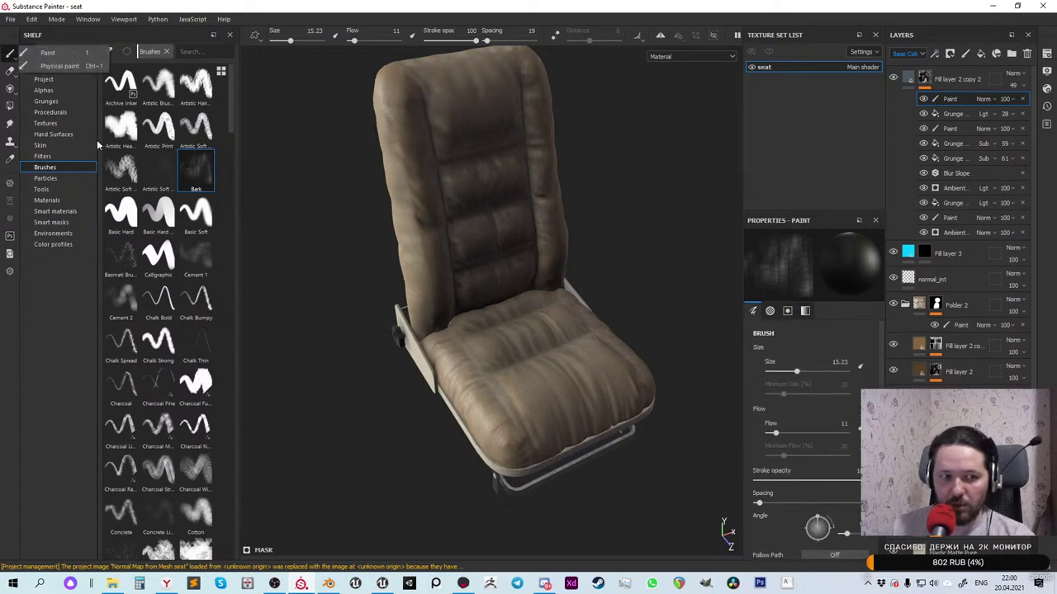
left_click(121, 213)
left_click(158, 213)
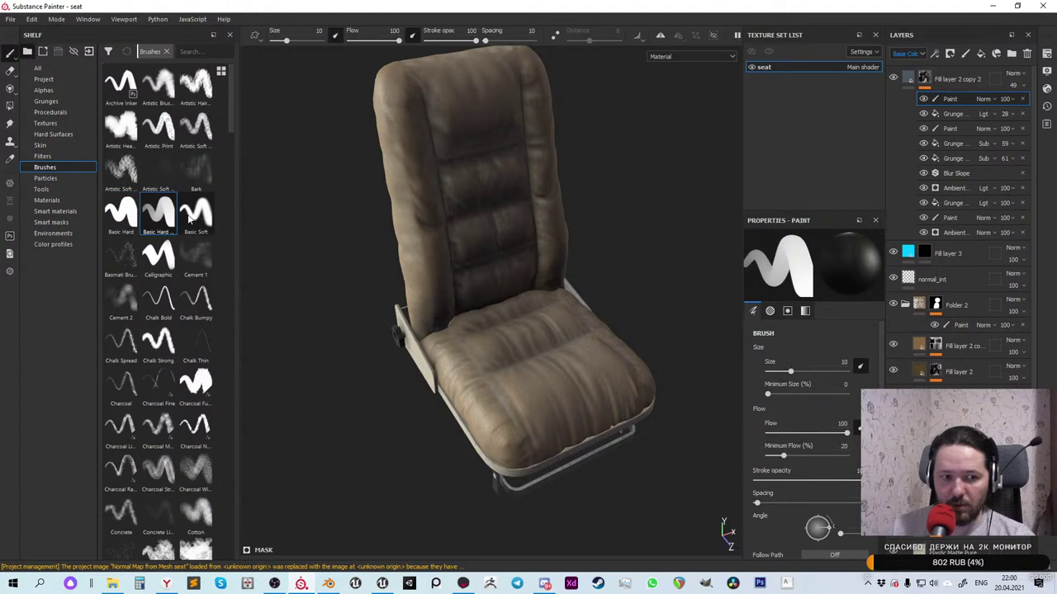
left_click(120, 126)
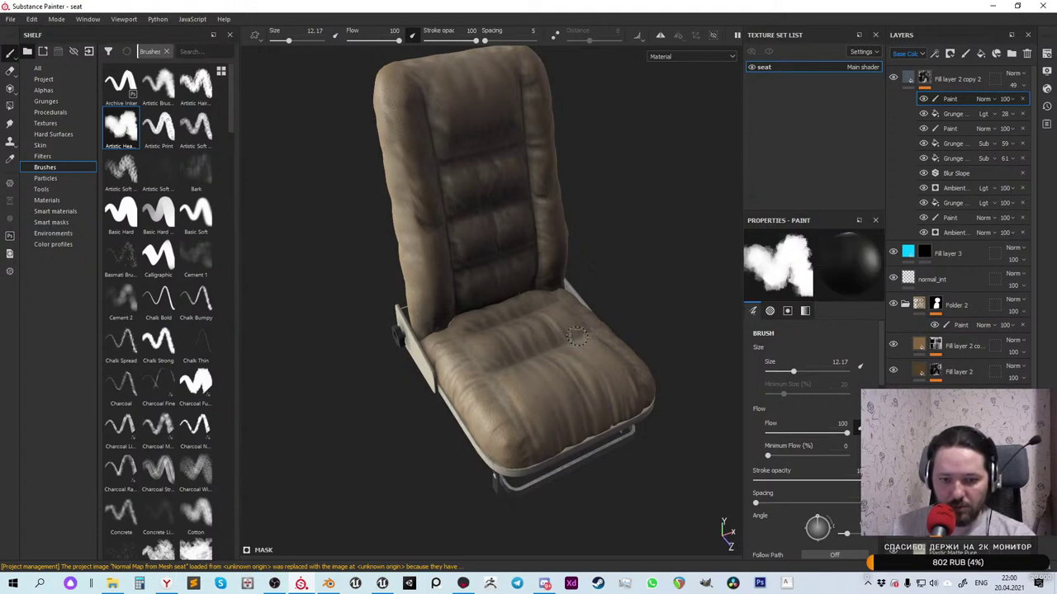
left_click(355, 39)
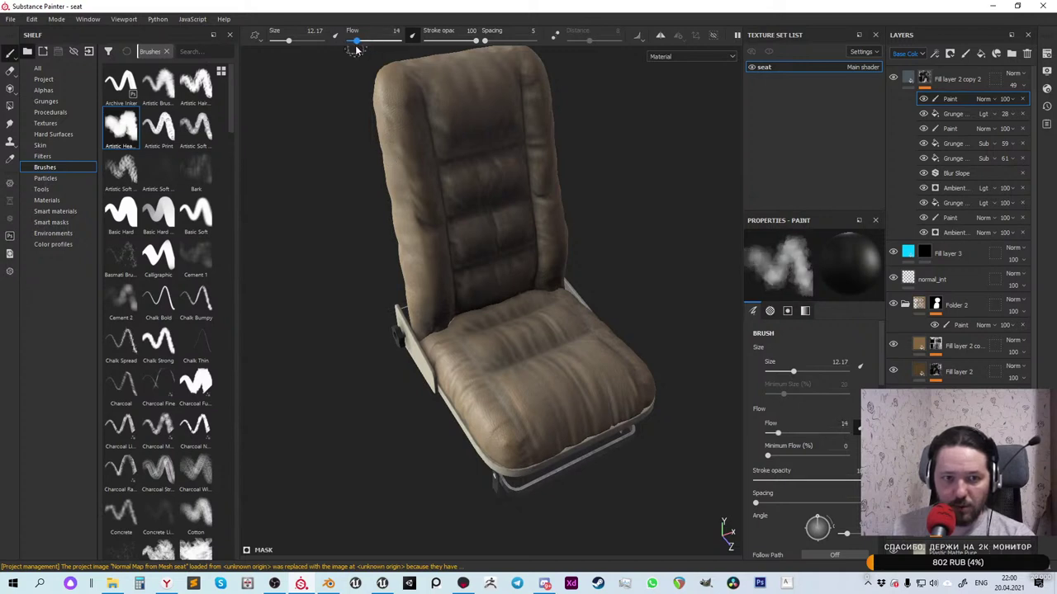
key("bracketright")
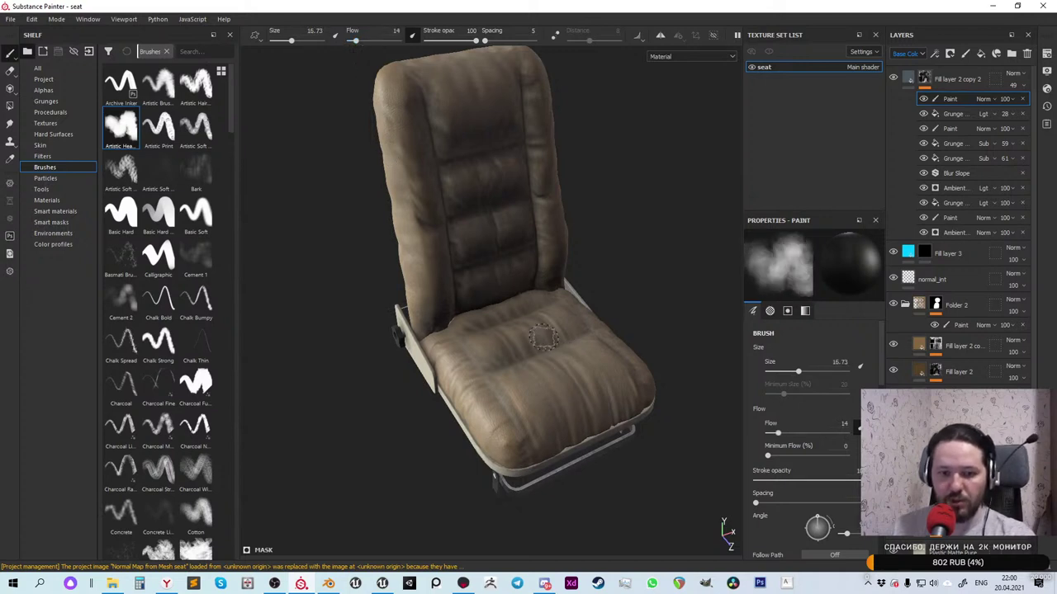
key("bracketright")
key("bracketright")
key("bracketright")
key("bracketright")
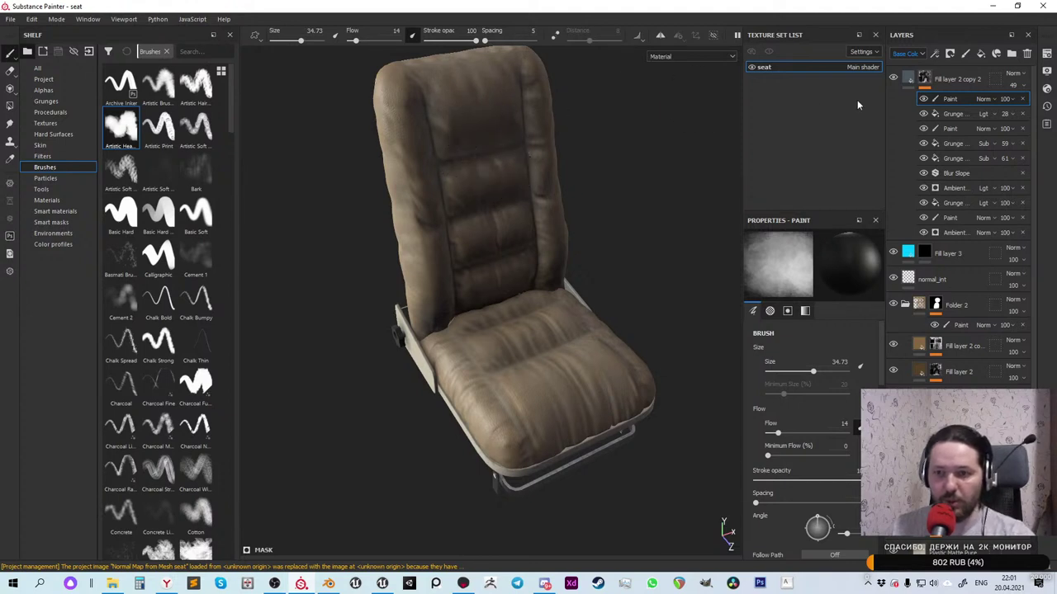
Add a black-masked fill layer with colour, metal and height off and roughness 0.2222
left_click(980, 53)
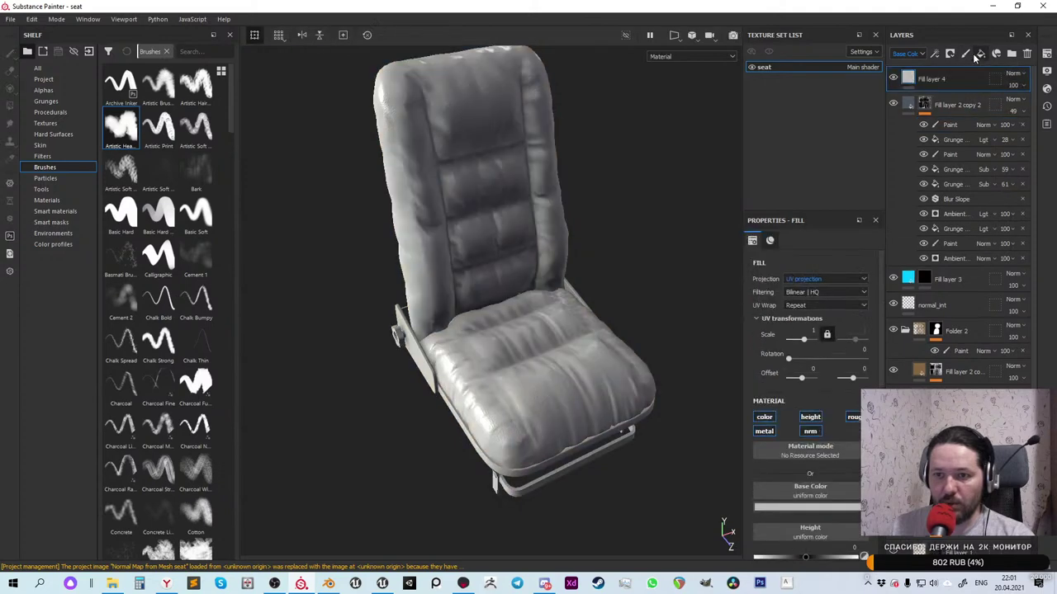
right_click(915, 80)
left_click(936, 97)
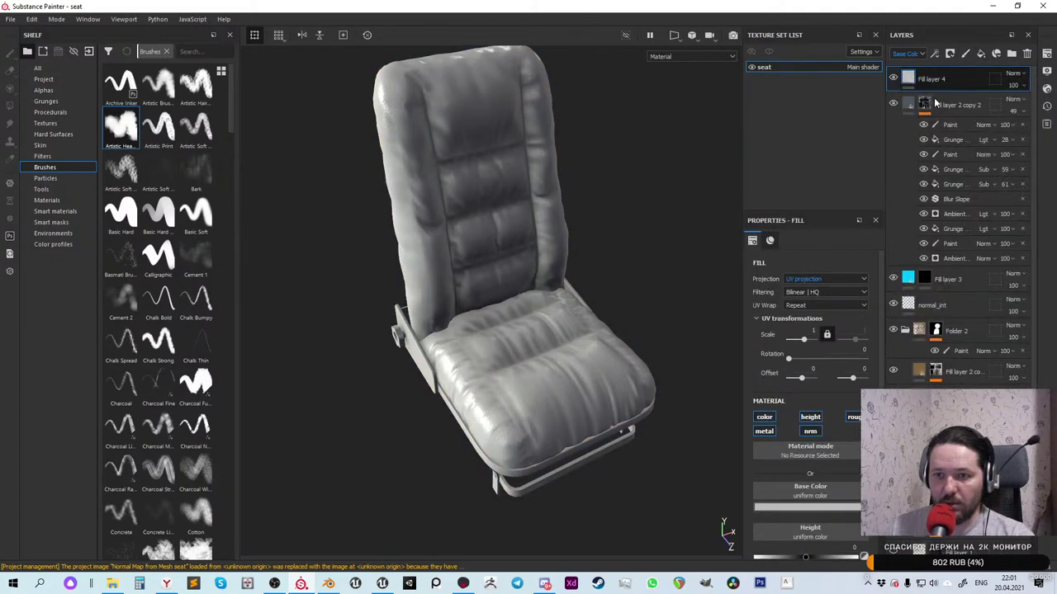
right_click(917, 83)
key("Escape")
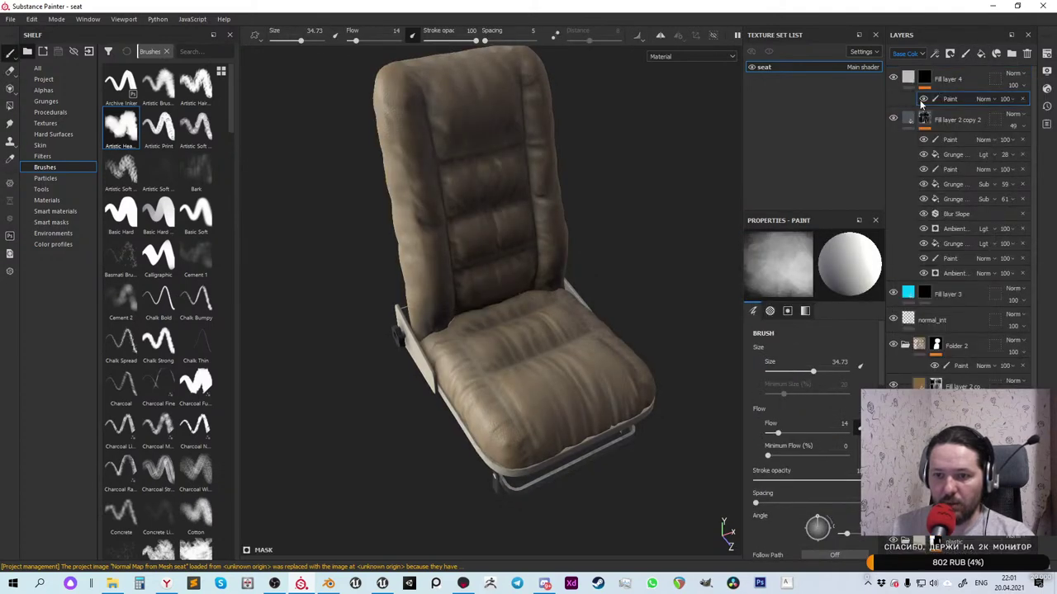
left_click(908, 78)
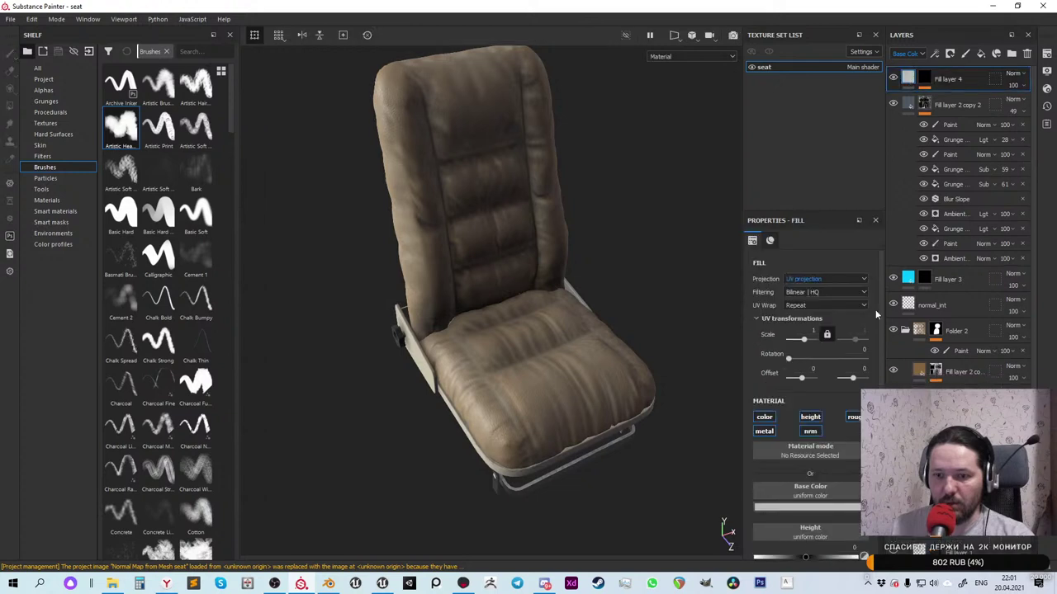
left_click(763, 419)
left_click(765, 431)
left_click(810, 417)
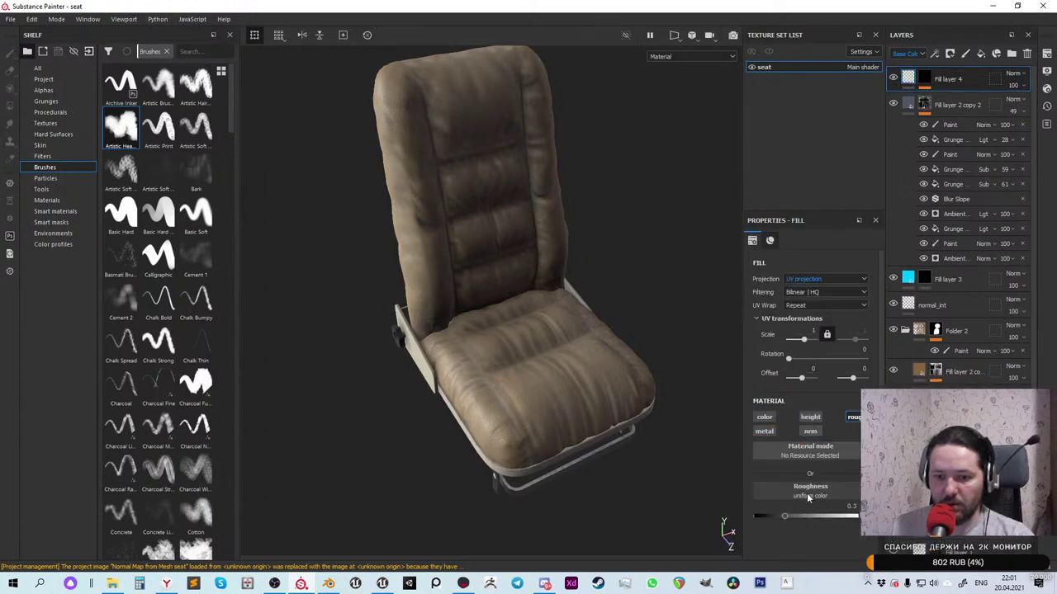
left_click_drag(785, 515, 776, 517)
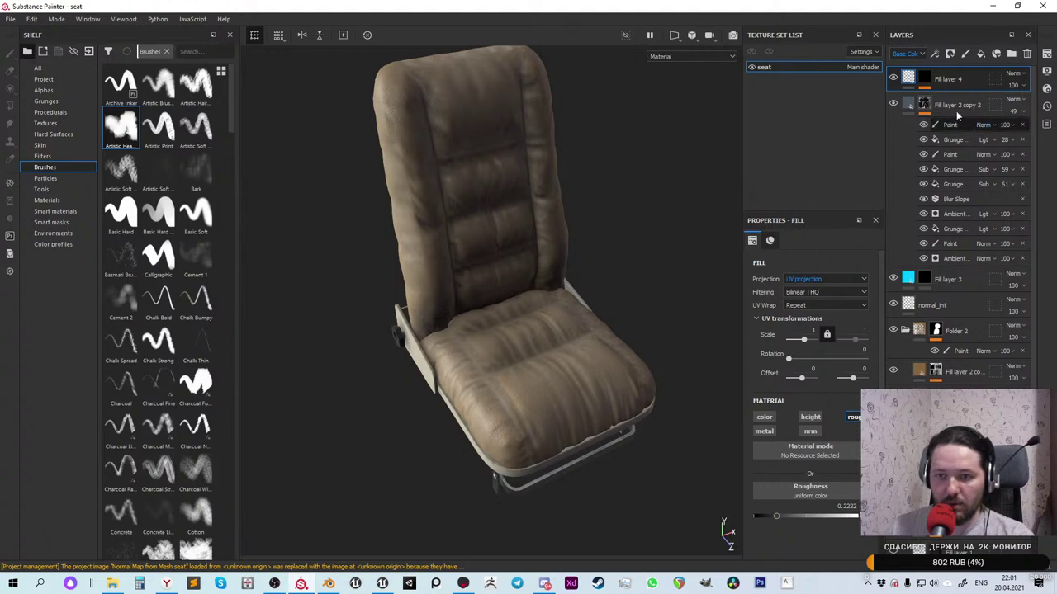
Turn the fill's colour channel back on and set it to pure red (ff0000)
right_click(949, 79)
left_click(948, 101)
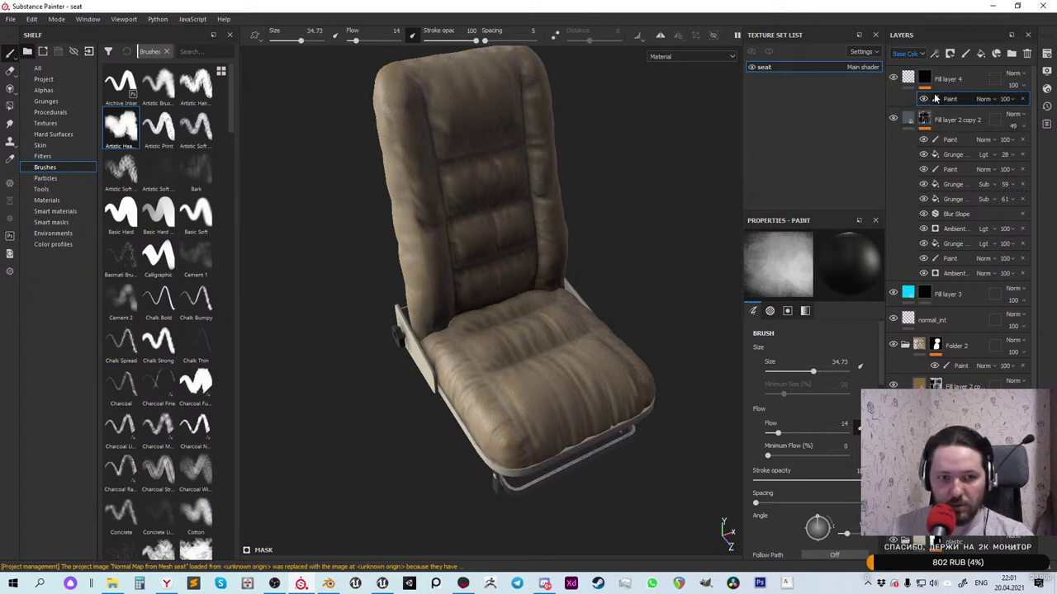
key("Delete")
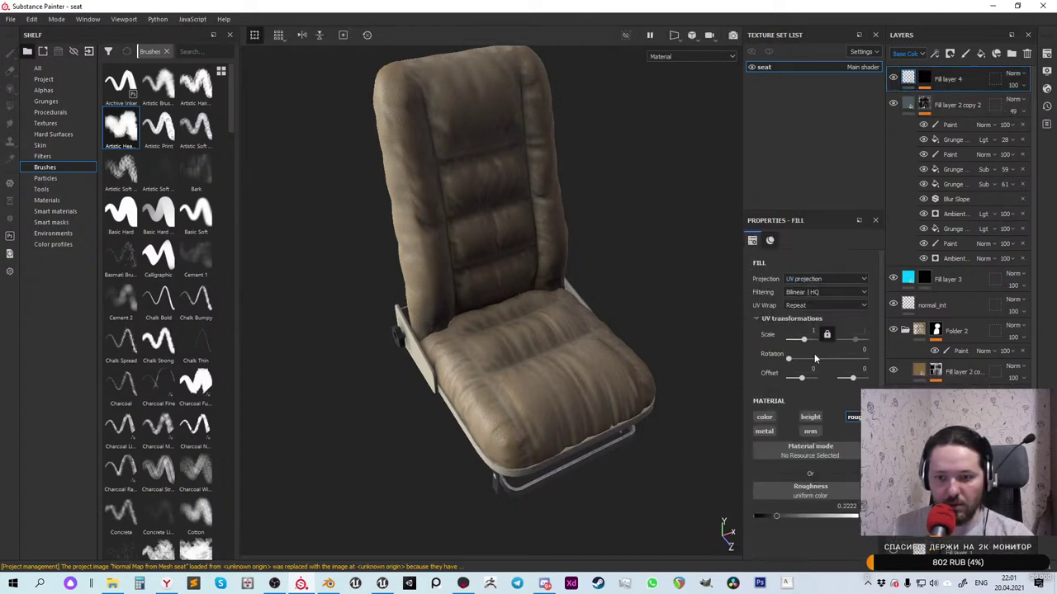
left_click(764, 417)
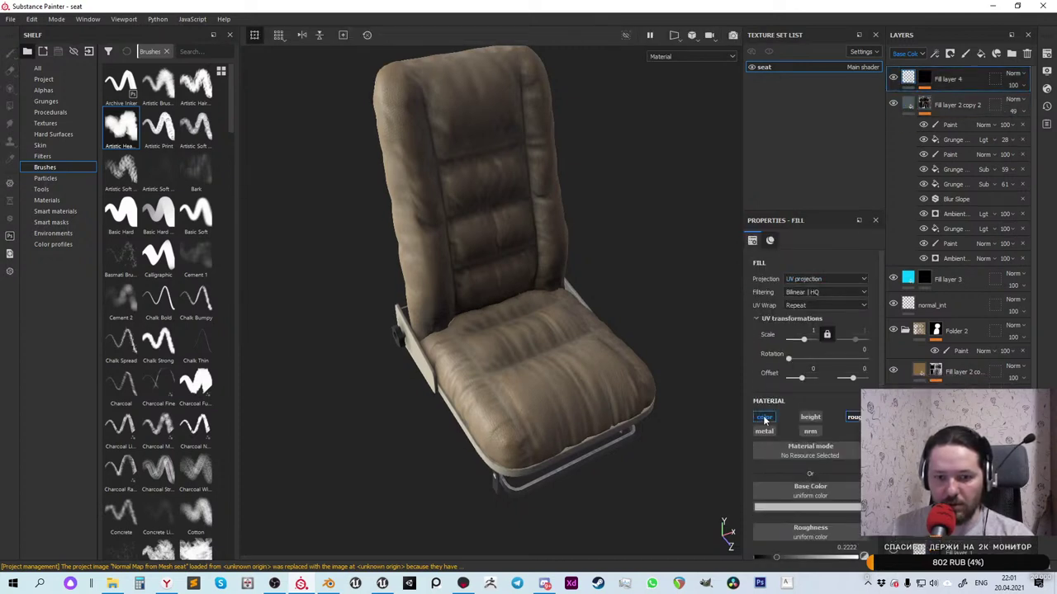
left_click(813, 507)
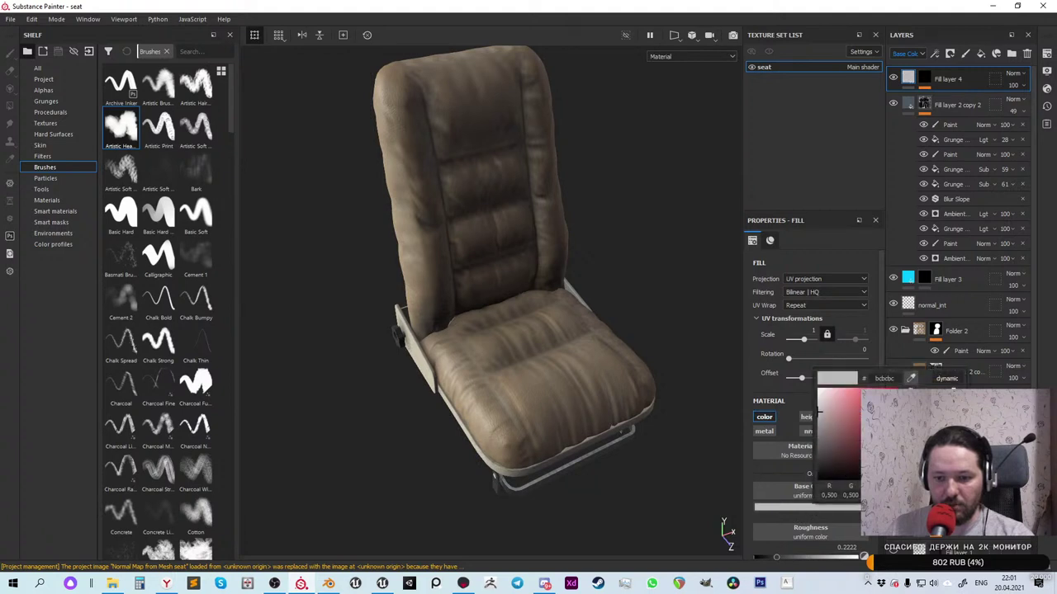
left_click(925, 78)
Add a paint effect to Fill layer 4's mask and try red test strokes, undoing them
right_click(925, 78)
left_click(944, 100)
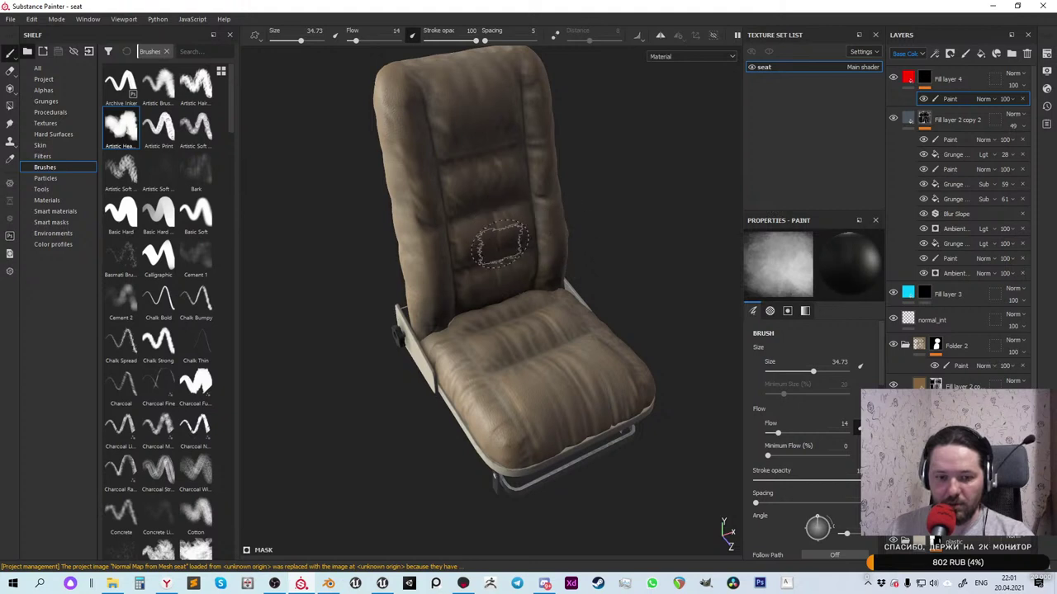
key("x")
left_click_drag(496, 238, 487, 240)
key("ctrl+z")
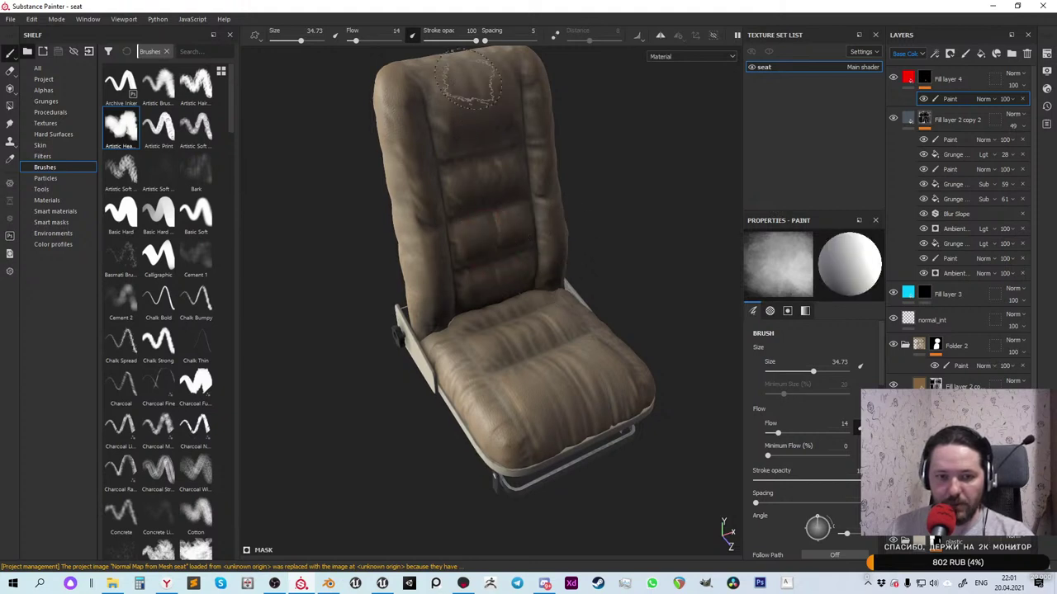
mouse_move(468, 81)
left_mouse_down()
mouse_move(468, 114)
mouse_move(476, 109)
mouse_move(486, 132)
left_mouse_up()
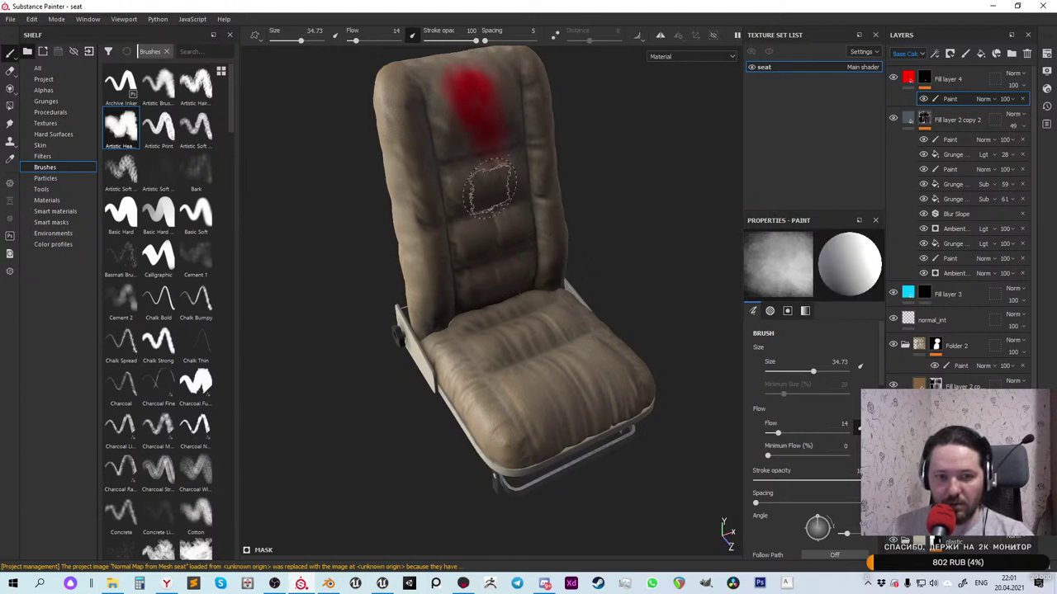
left_click_drag(450, 178, 459, 187)
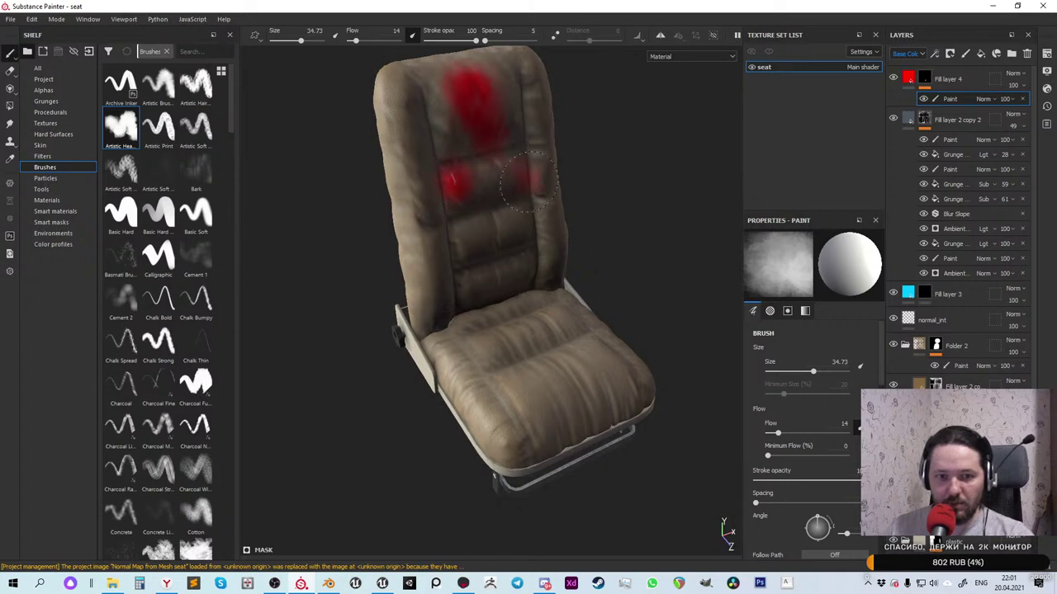
key("ctrl+z")
key("ctrl+z")
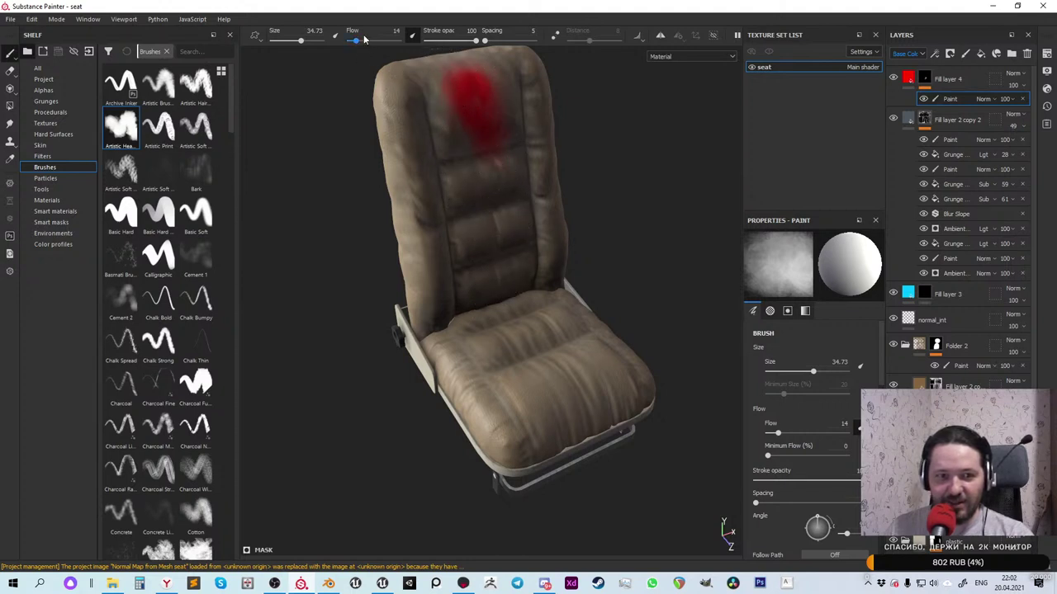
key("ctrl+z")
At flow 6, paint red over the headrest and upper seat back cushions
left_click_drag(357, 46, 351, 46)
left_click_drag(467, 89, 483, 85)
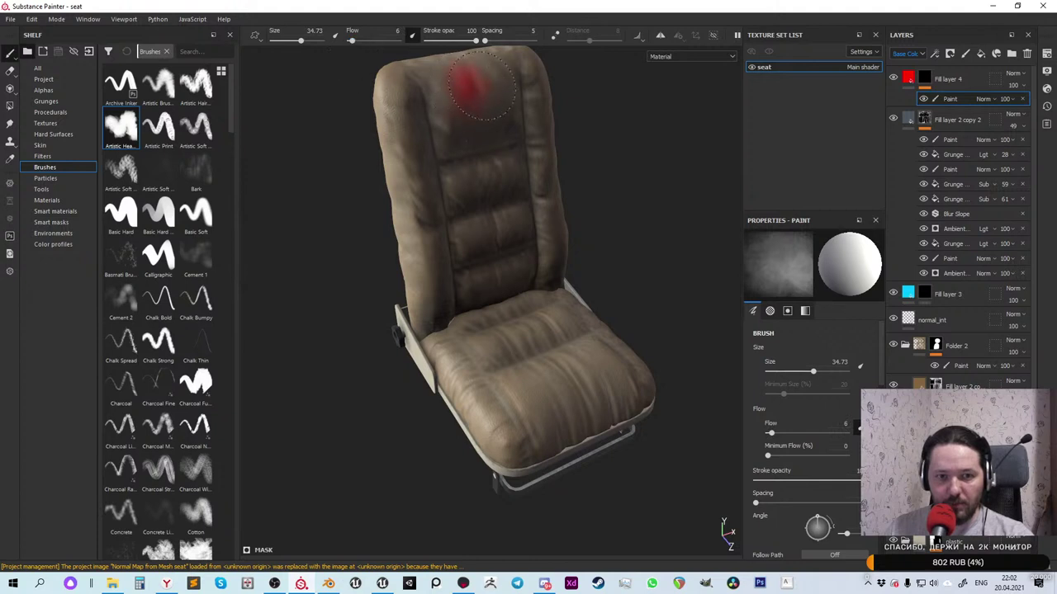
mouse_move(483, 123)
left_mouse_down()
mouse_move(475, 236)
mouse_move(470, 176)
mouse_move(480, 223)
mouse_move(503, 225)
mouse_move(487, 221)
mouse_move(471, 186)
left_mouse_up()
key("ctrl+z")
key("ctrl+z")
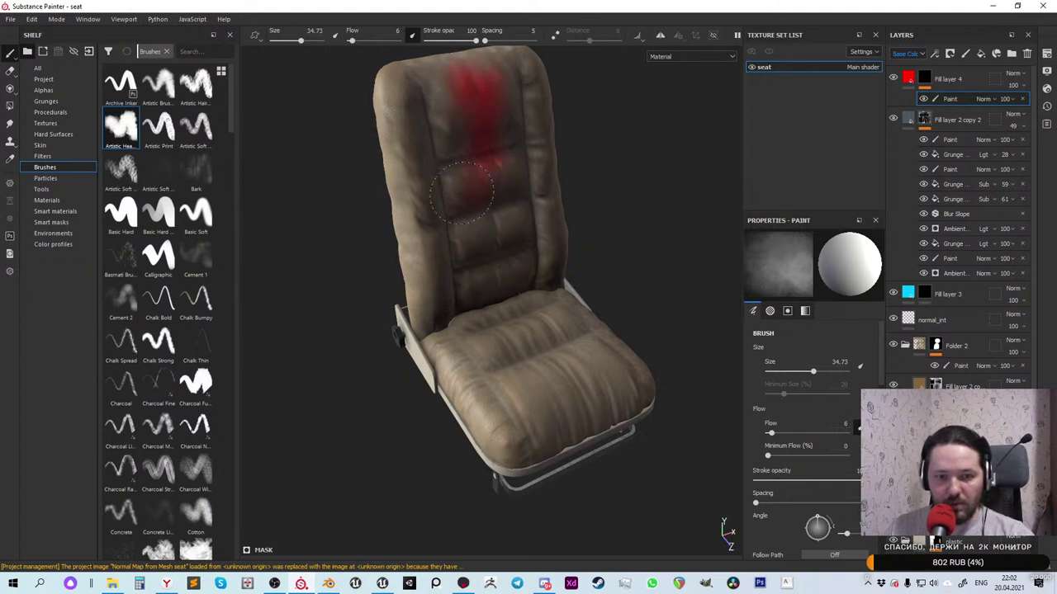
key("ctrl+y")
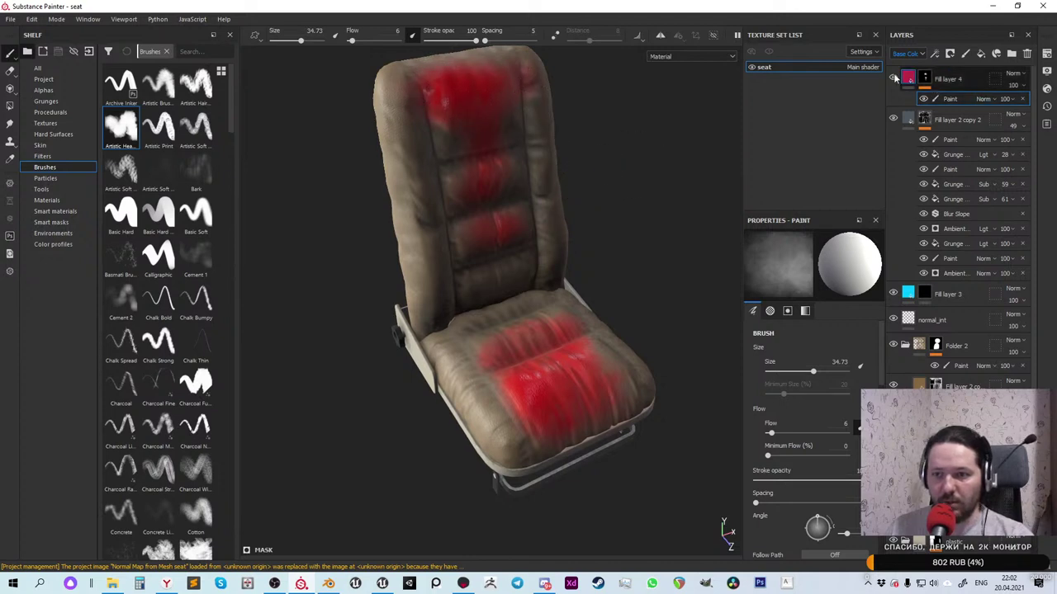
Turn off Fill layer 4's colour channel and raise its roughness from 0.2222 to 0.3333
left_click(908, 78)
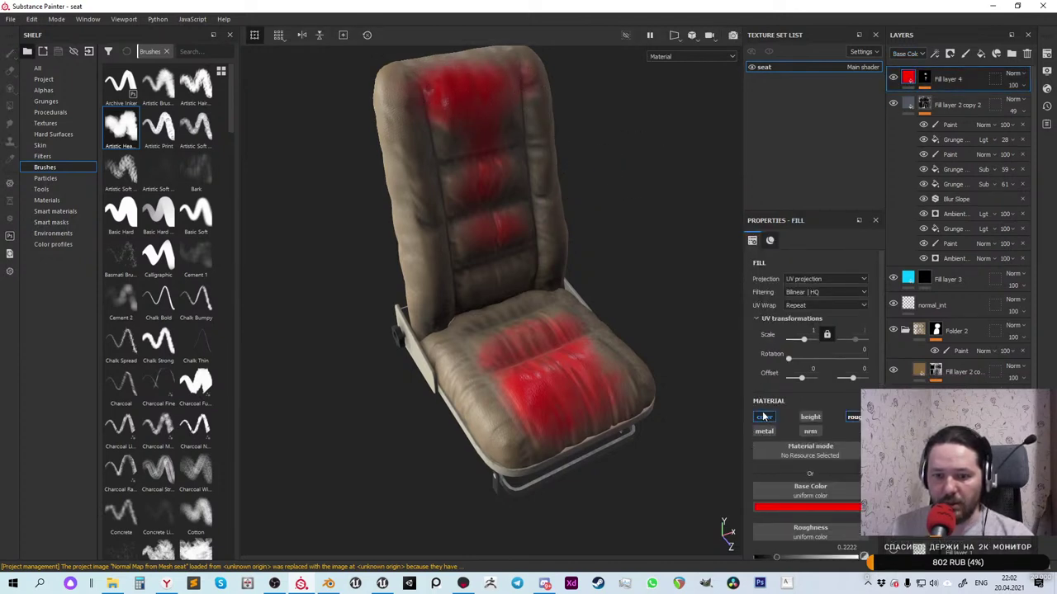
left_click(764, 417)
left_click_drag(567, 263, 424, 235, "alt")
key("f")
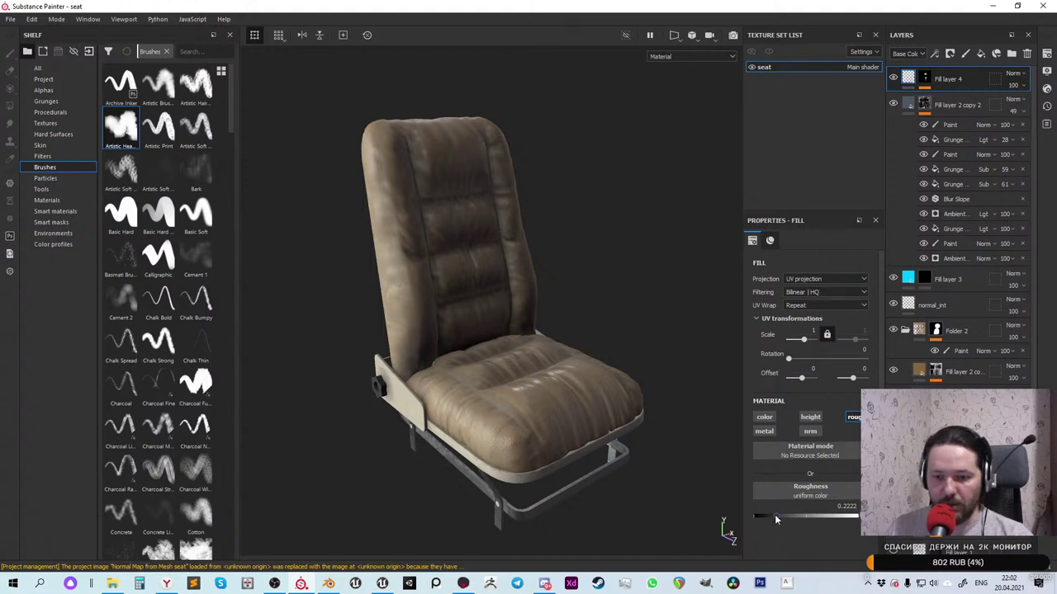
left_click_drag(776, 516, 788, 516)
left_click_drag(578, 355, 593, 378, "alt")
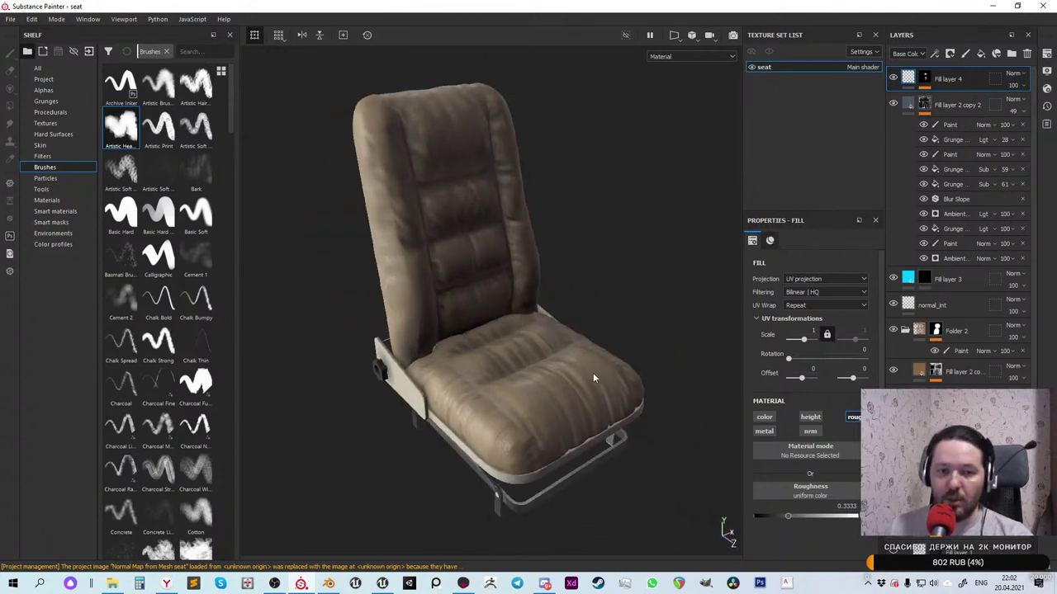
left_click_drag(568, 255, 603, 297, "alt")
Select the Paint layer under Fill layer 2 copy 2 and pick the Bark brush at size 12
scroll(414, 401, "up", 6)
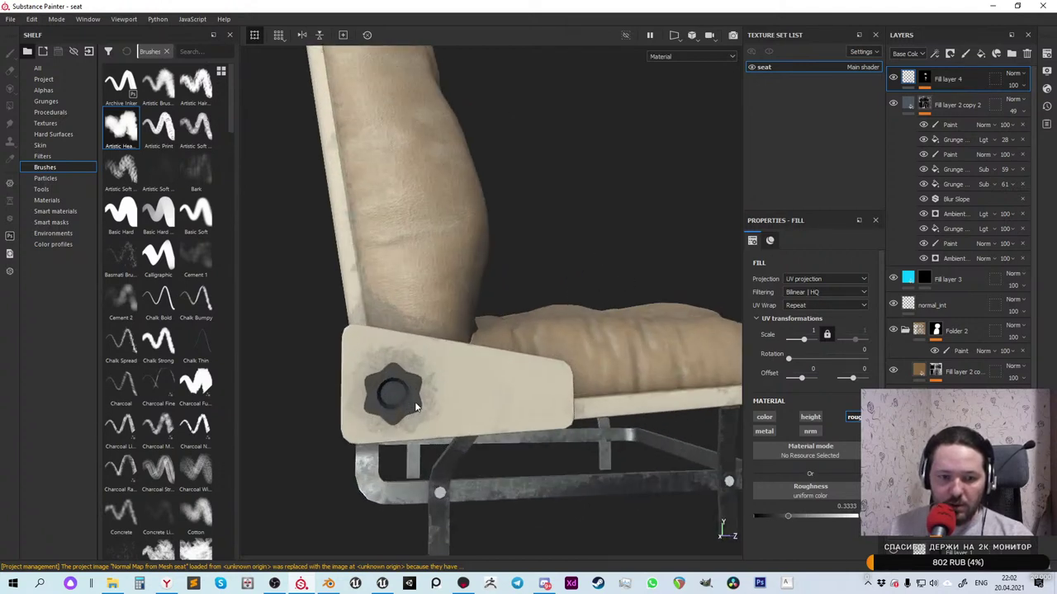
left_click(924, 125)
left_click(924, 124)
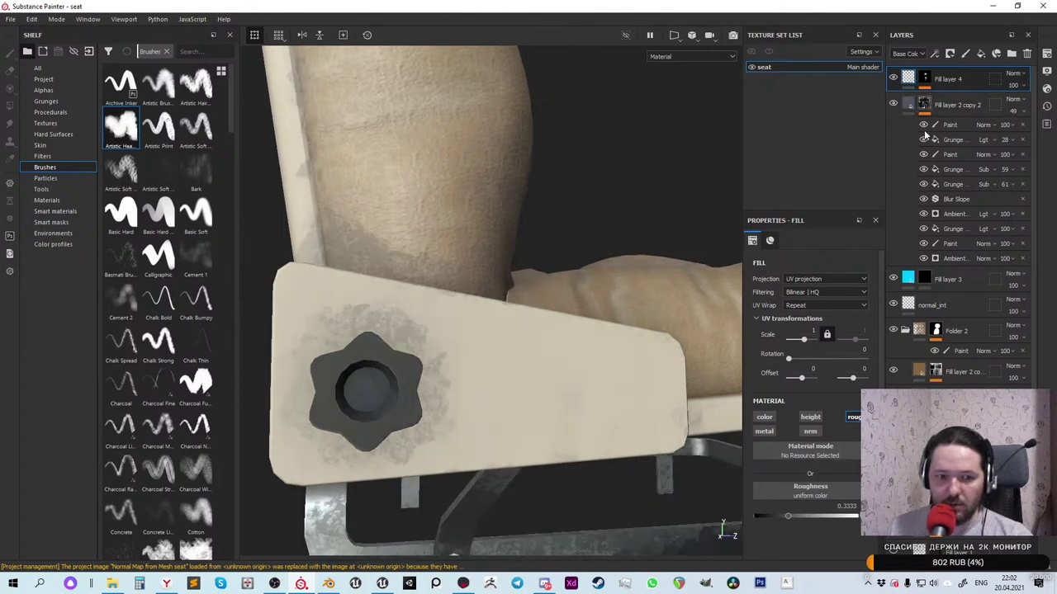
left_click(924, 155)
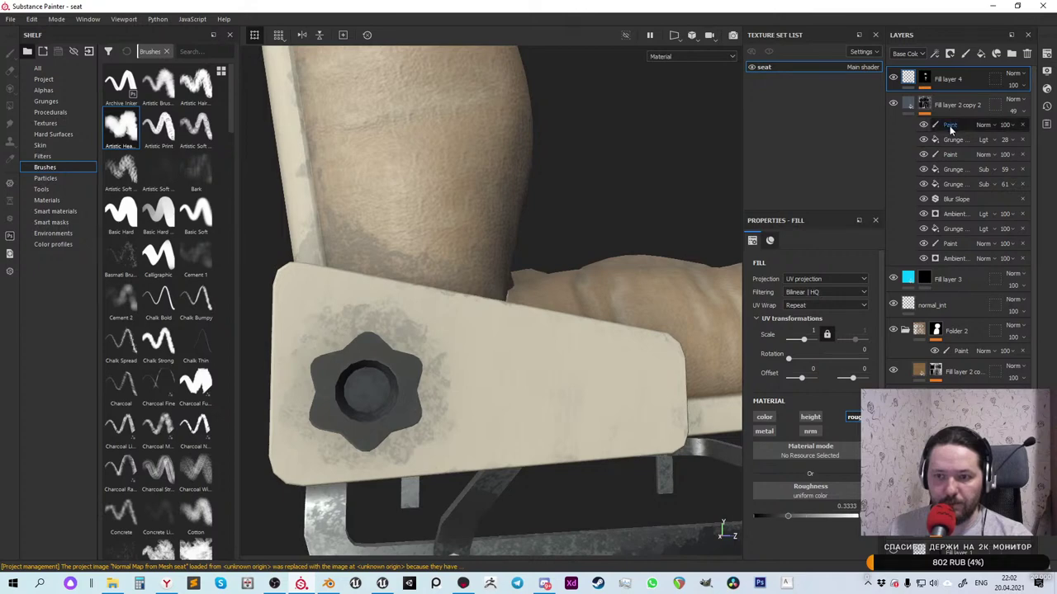
left_click(950, 125)
right_click_drag(444, 309, 415, 352, "ctrl")
left_click(207, 175)
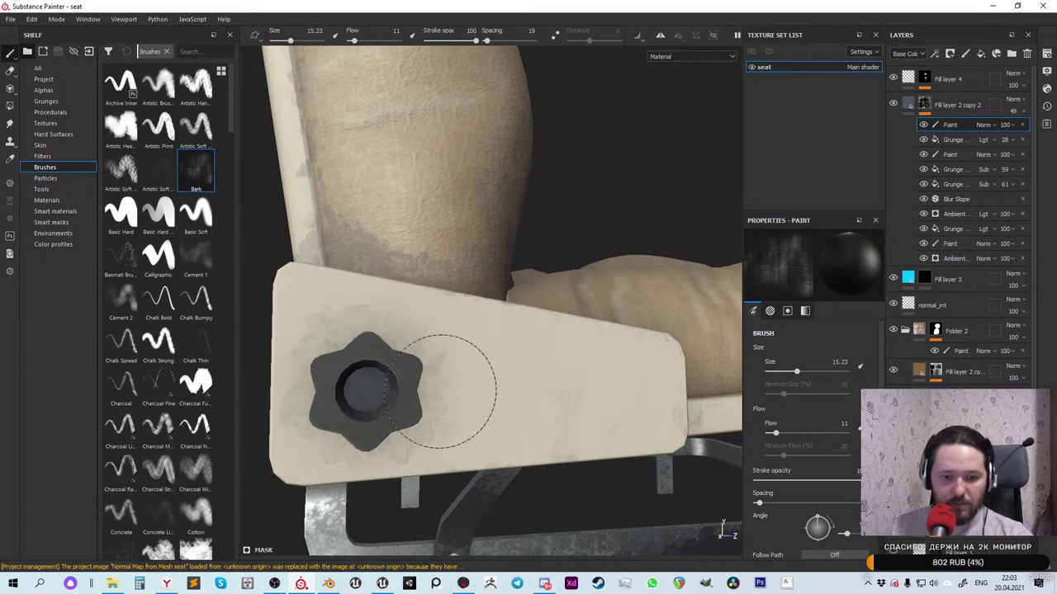
Use Polygon Fill to darken the side knob's polygons on the armrest bracket
key("f")
left_click_drag(496, 442, 655, 415, "alt")
scroll(578, 396, "up", 5)
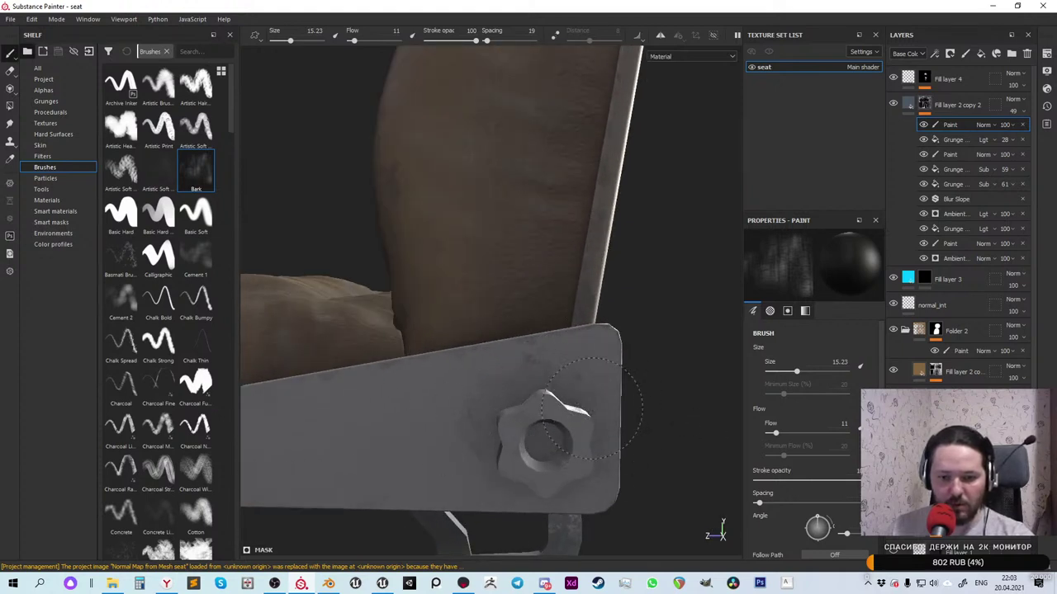
scroll(644, 446, "down", 3)
left_click_drag(707, 483, 478, 470, "alt")
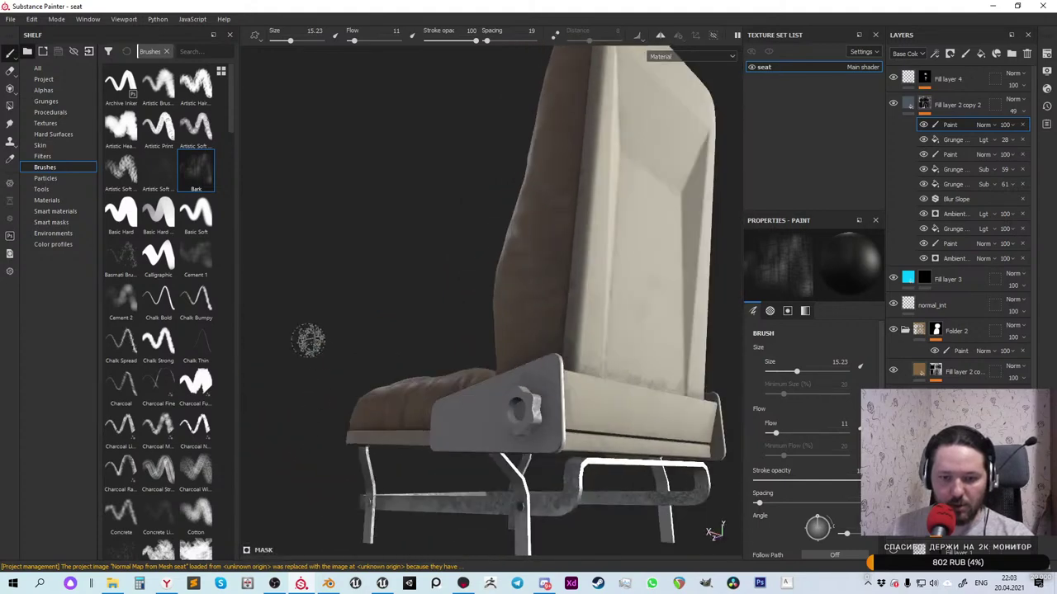
scroll(306, 337, "down", 4)
left_click_drag(575, 417, 749, 438, "alt")
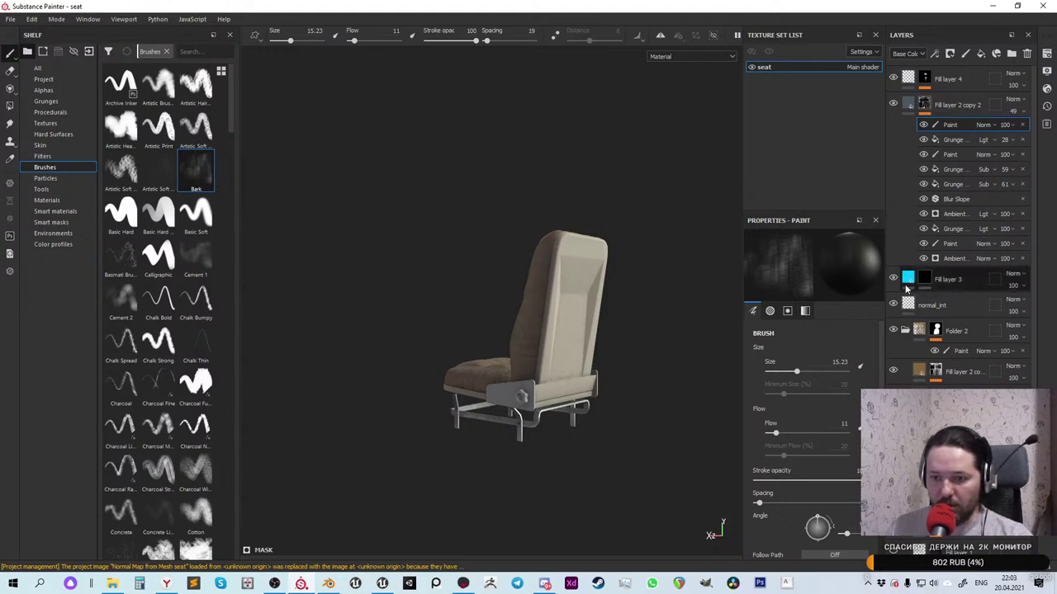
left_click_drag(652, 402, 491, 430, "alt")
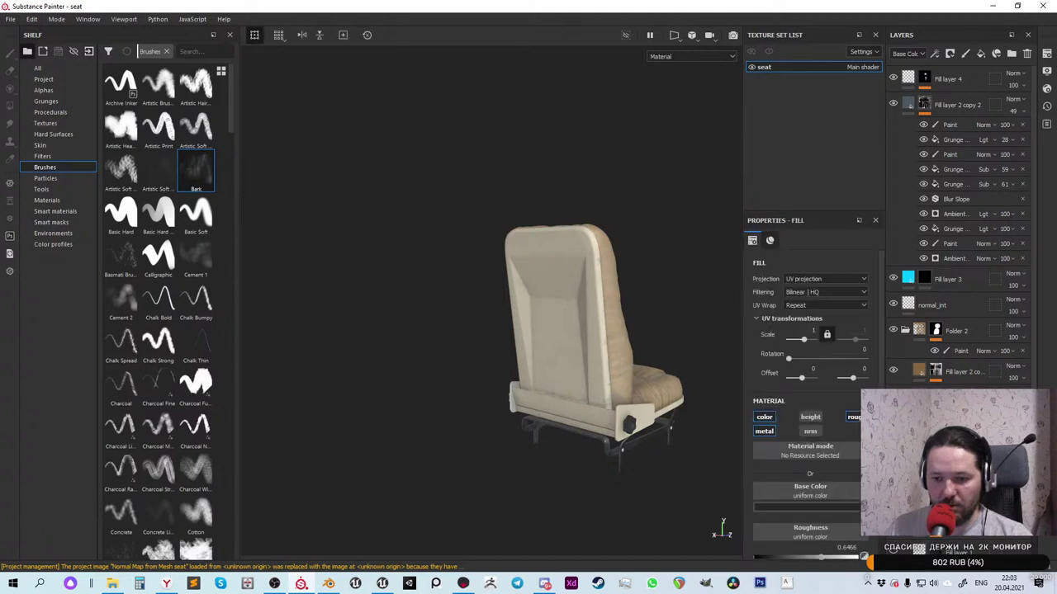
key("1")
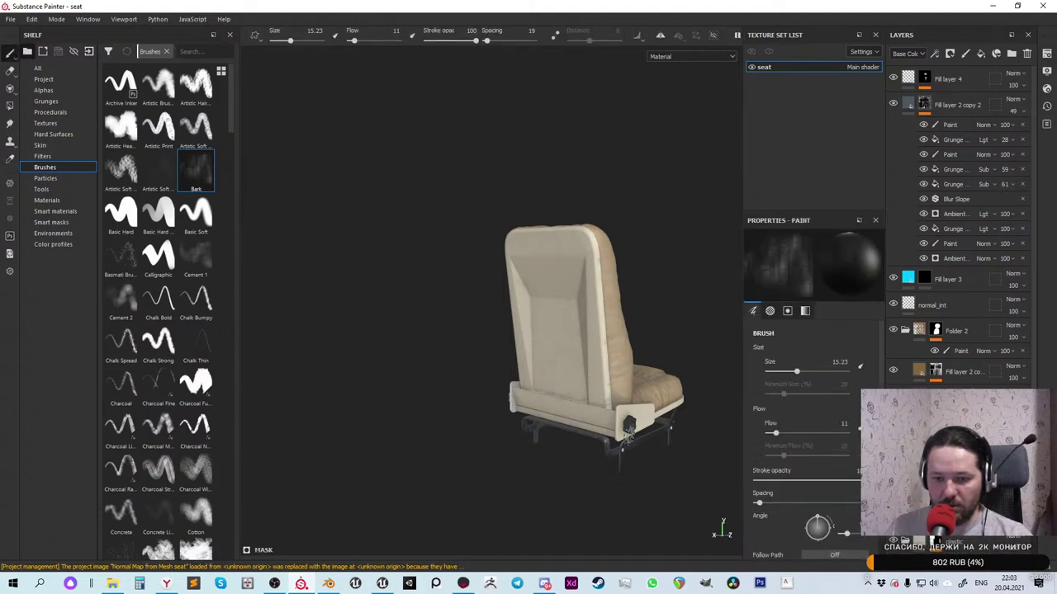
left_click_drag(628, 433, 746, 412, "alt")
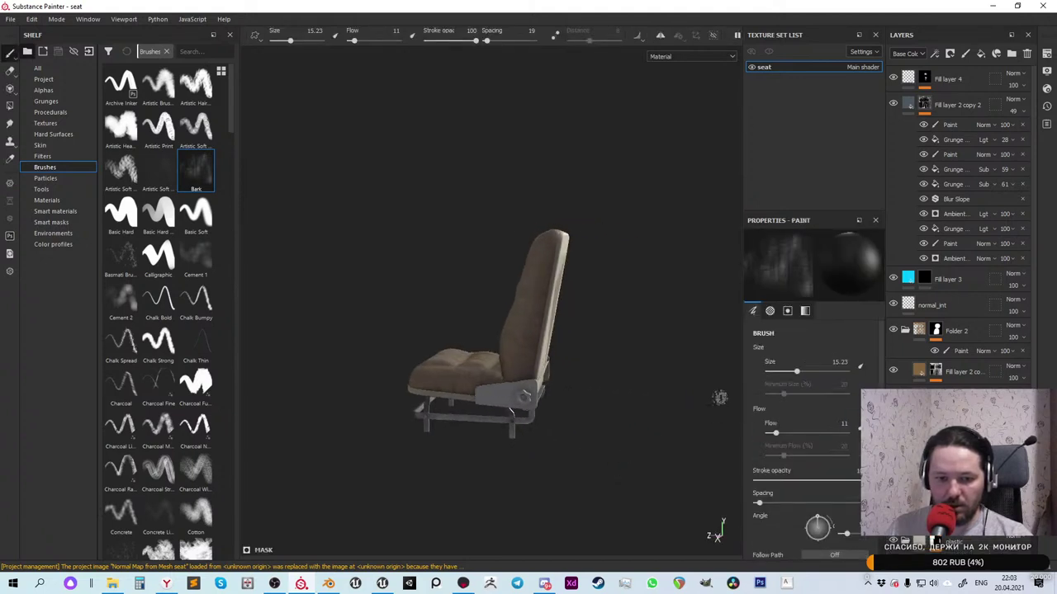
left_click(10, 109)
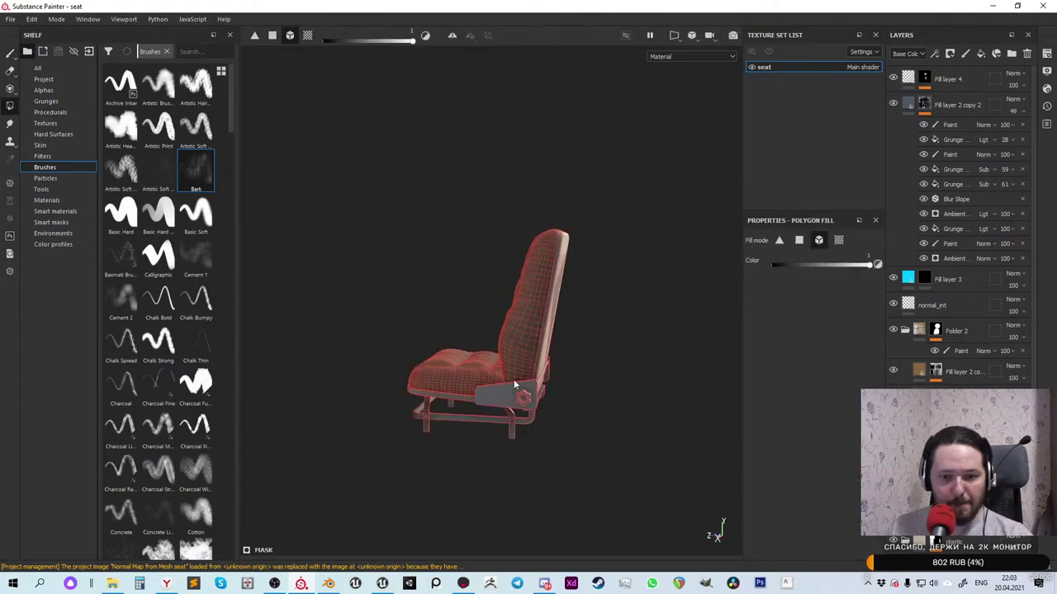
scroll(529, 401, "up", 5)
left_click(529, 400)
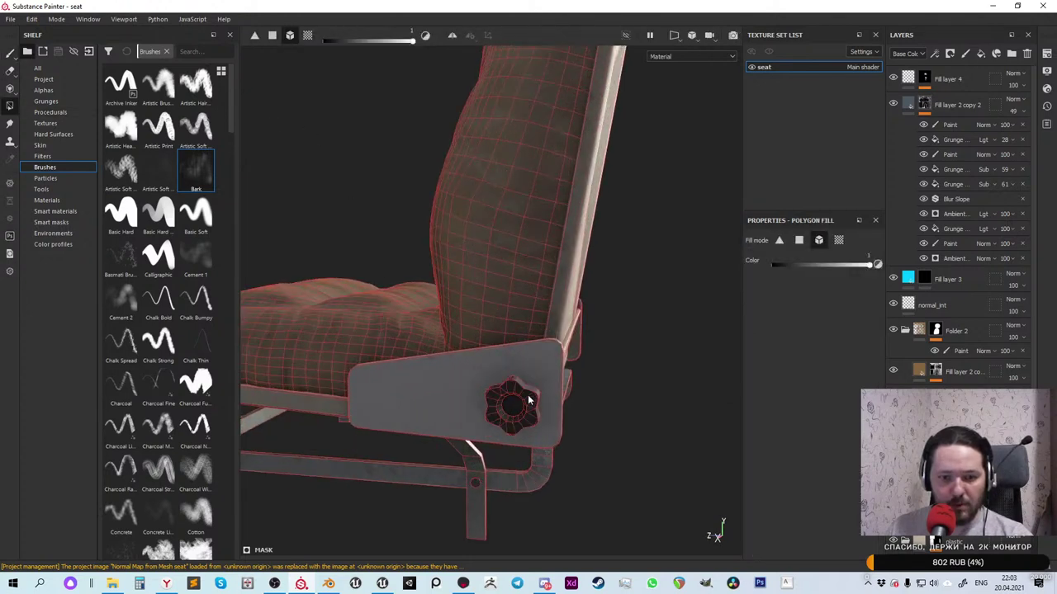
Inspect the darkened knob from several angles and save the project
left_click_drag(678, 413, 721, 439, "alt")
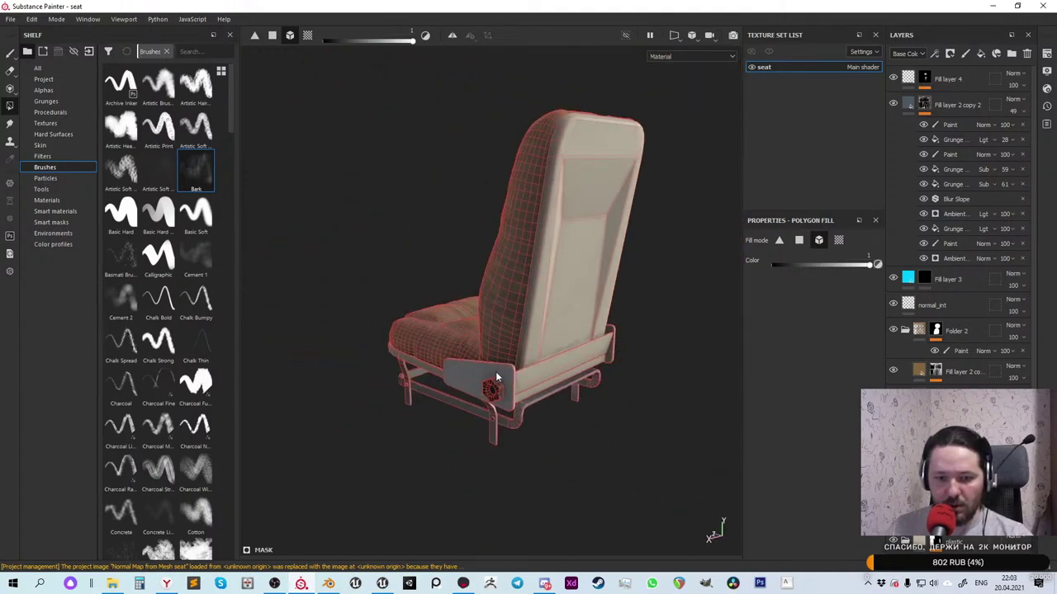
scroll(496, 377, "up", 5)
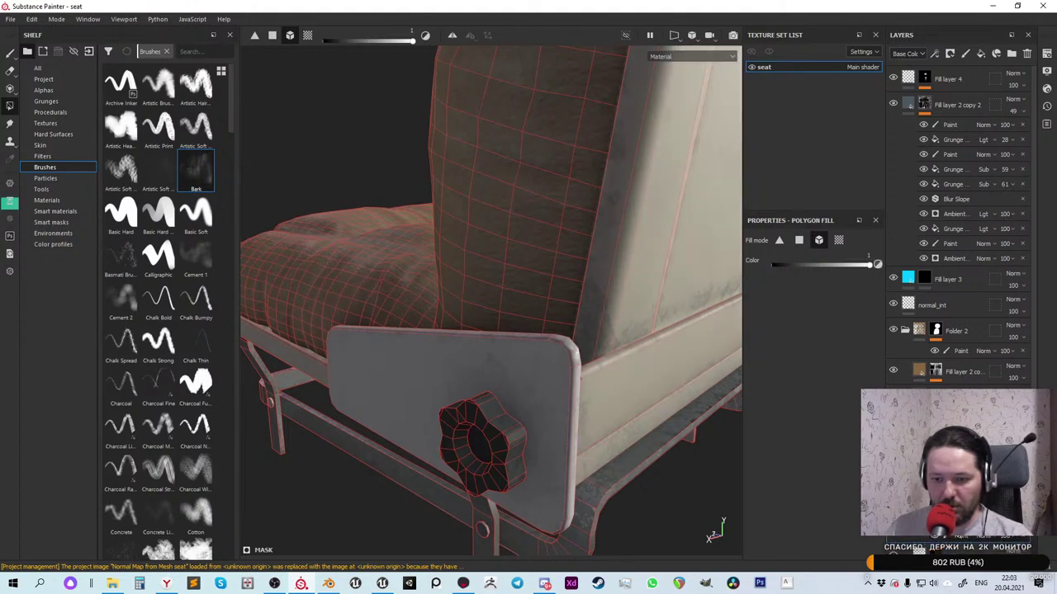
scroll(484, 335, "down", 5)
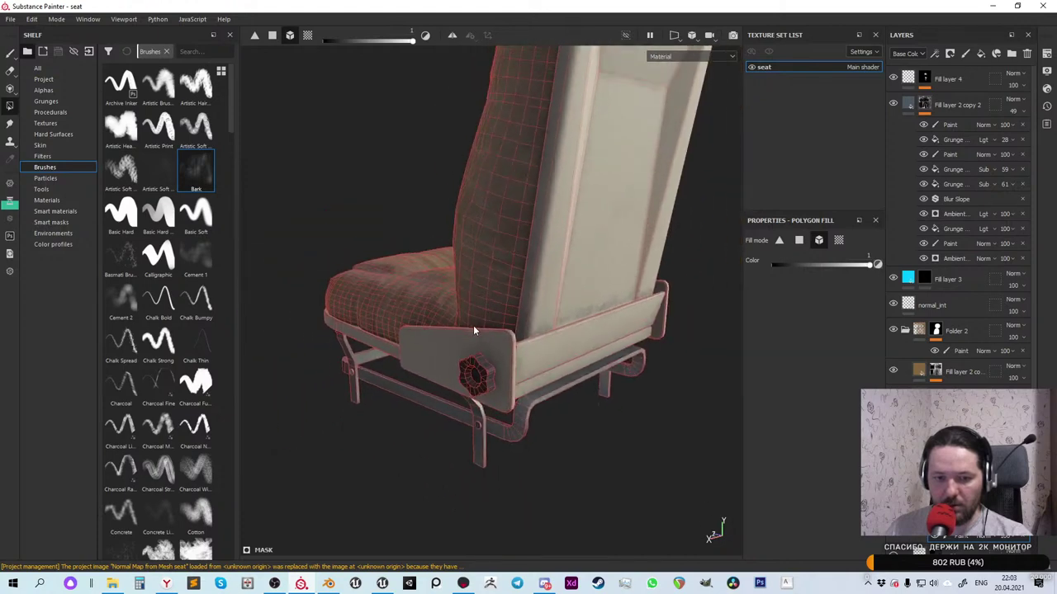
left_click_drag(471, 330, 593, 415, "alt")
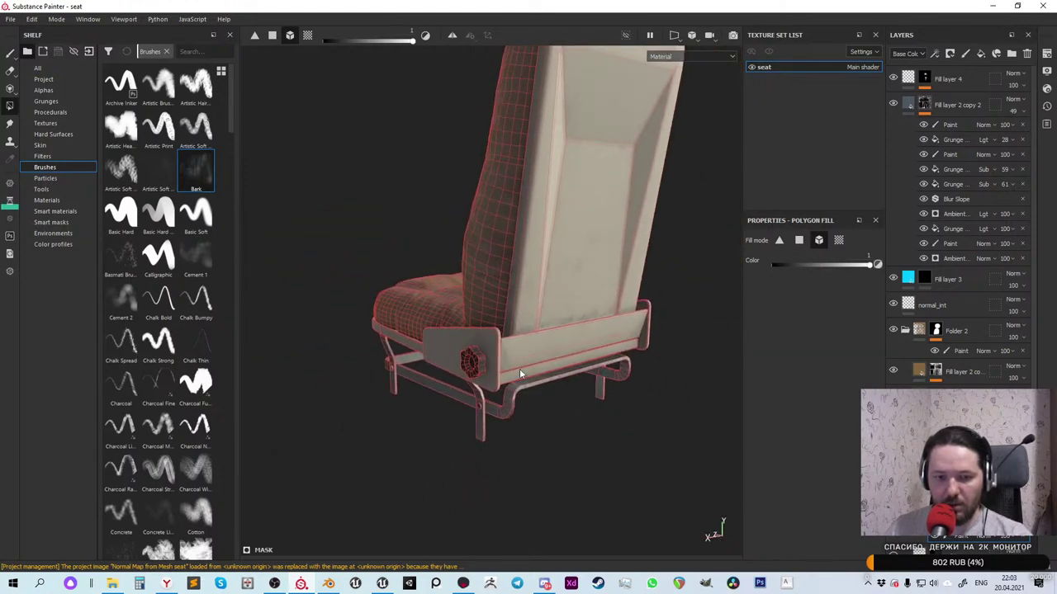
left_click_drag(460, 399, 672, 323, "alt")
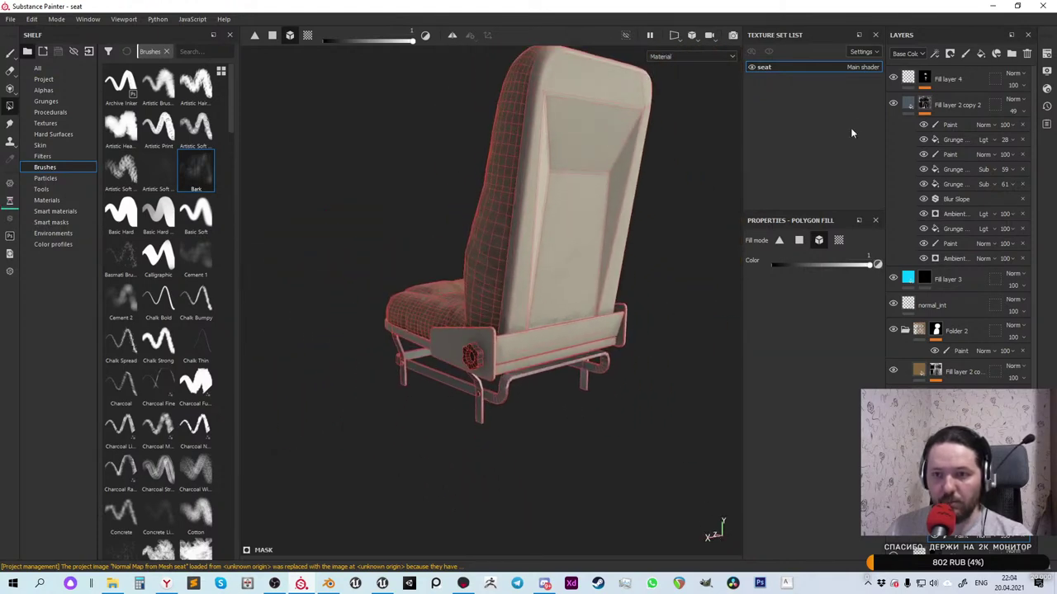
key("ctrl+s")
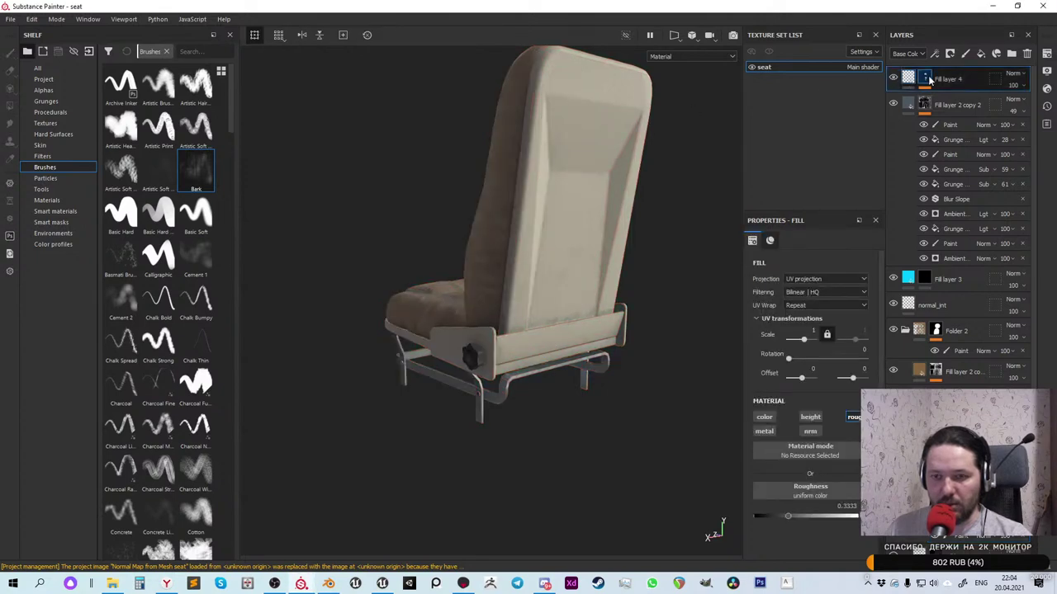
Add Fill layer 5 with a black mask and its height and roughness channels disabled
left_click(981, 54)
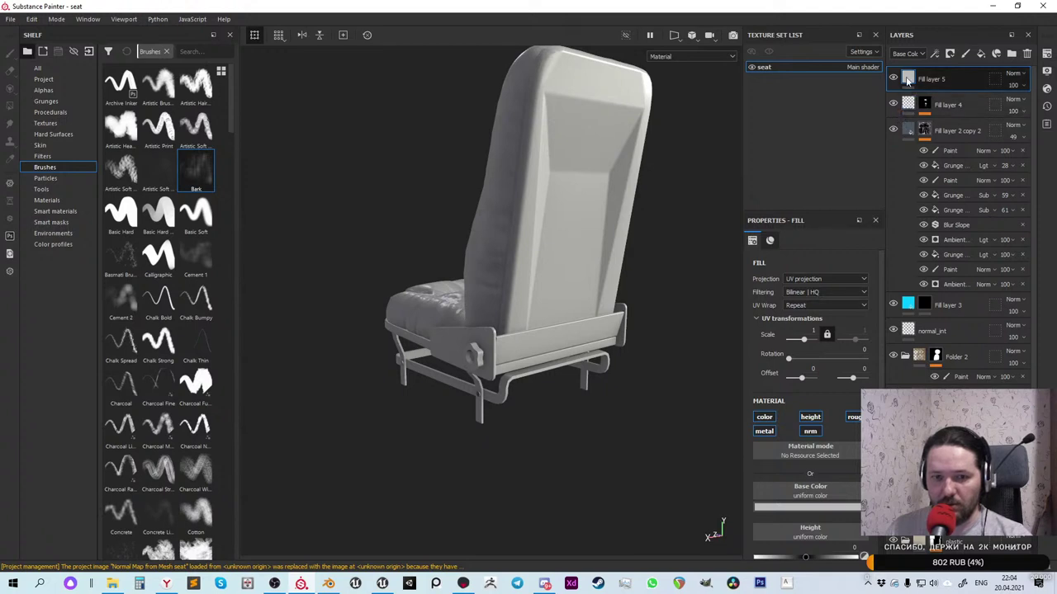
mouse_move(907, 79)
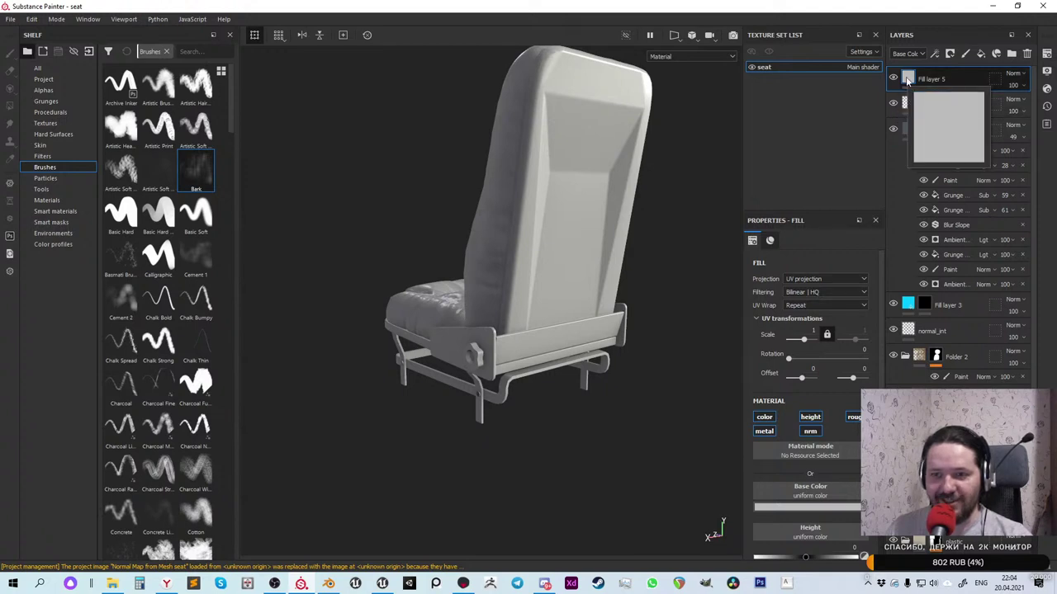
right_click(908, 80)
left_click(936, 98)
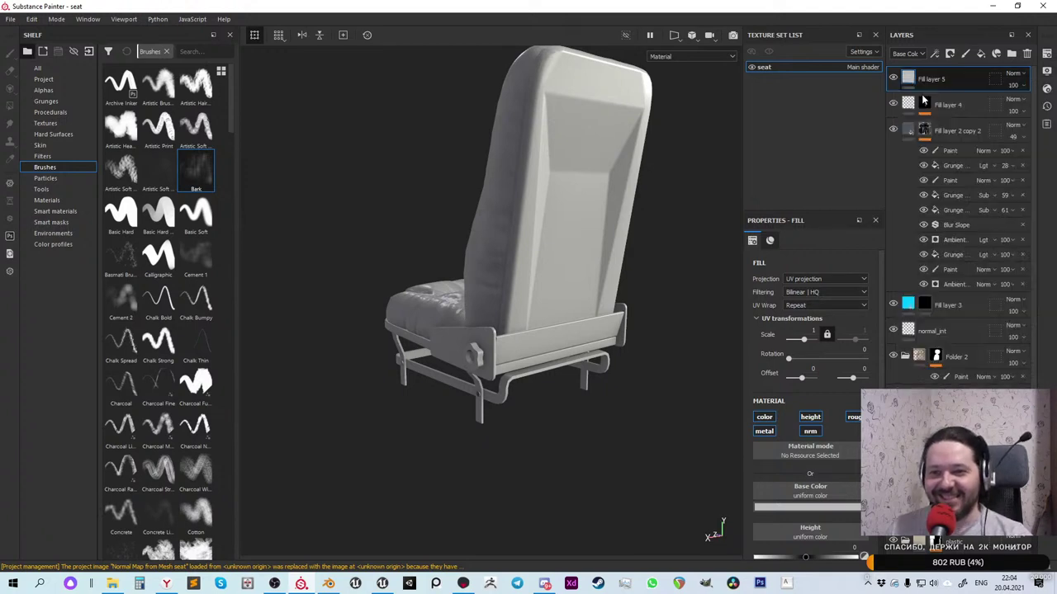
key("4")
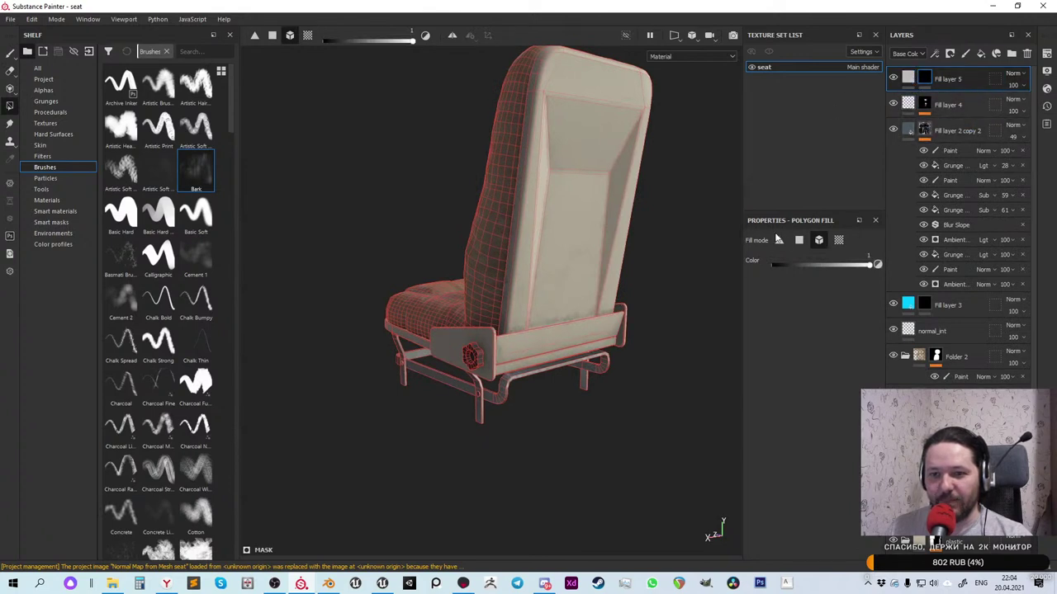
left_click(923, 82)
left_click(908, 80)
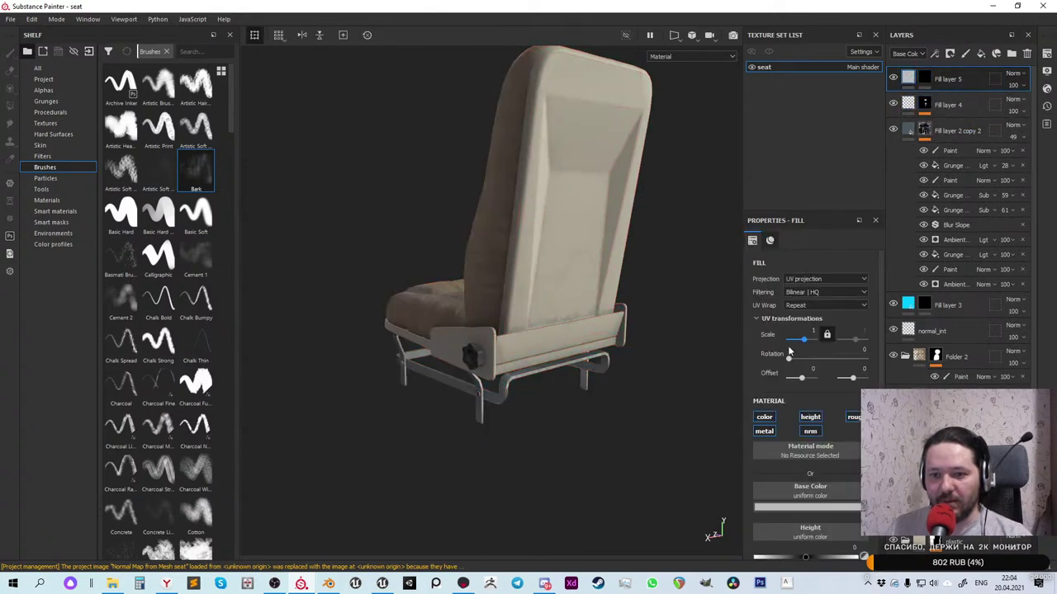
left_click(810, 418)
left_click(852, 419)
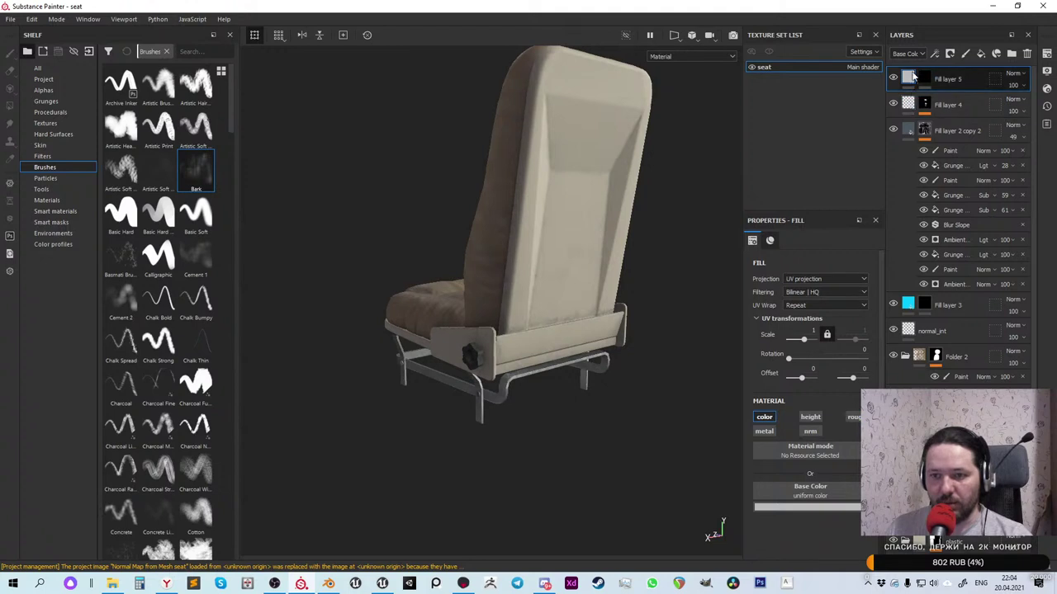
Set Fill layer 5 to Multiply blending and add a Paint effect to its mask
left_click(924, 78)
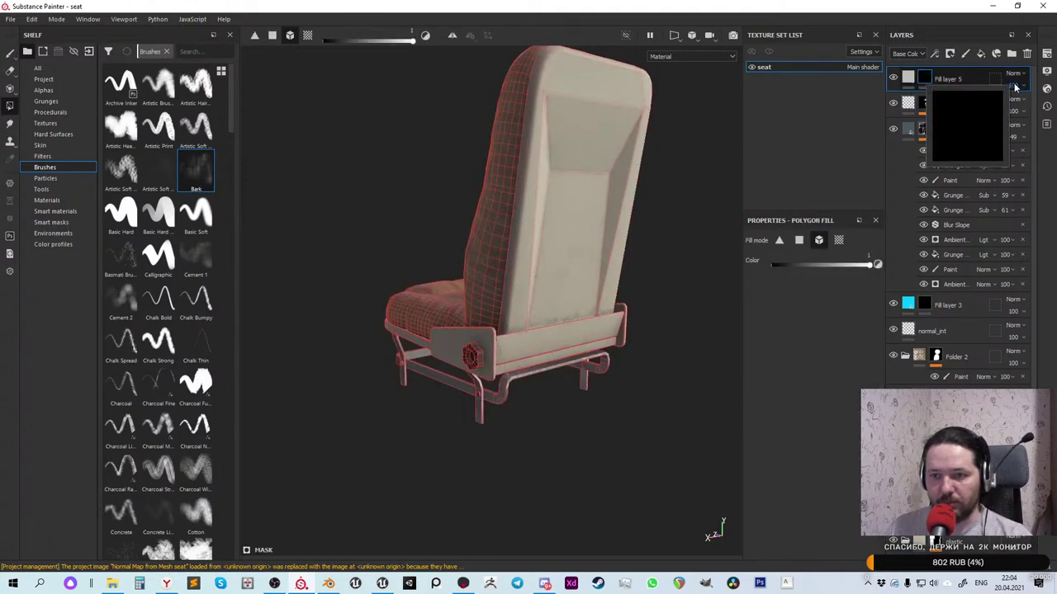
left_click(1013, 74)
left_click(1011, 126)
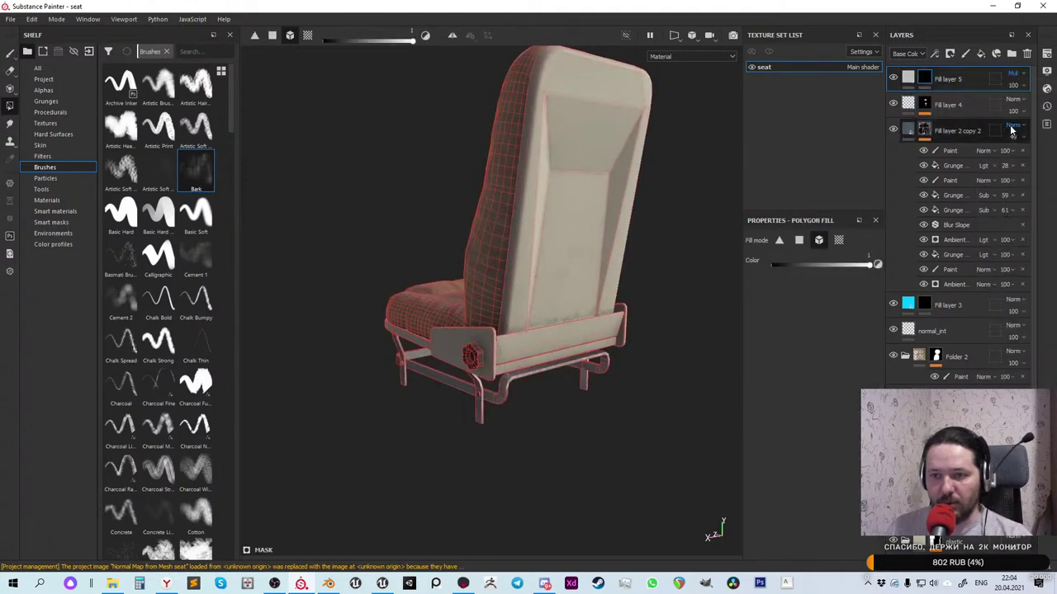
right_click(928, 78)
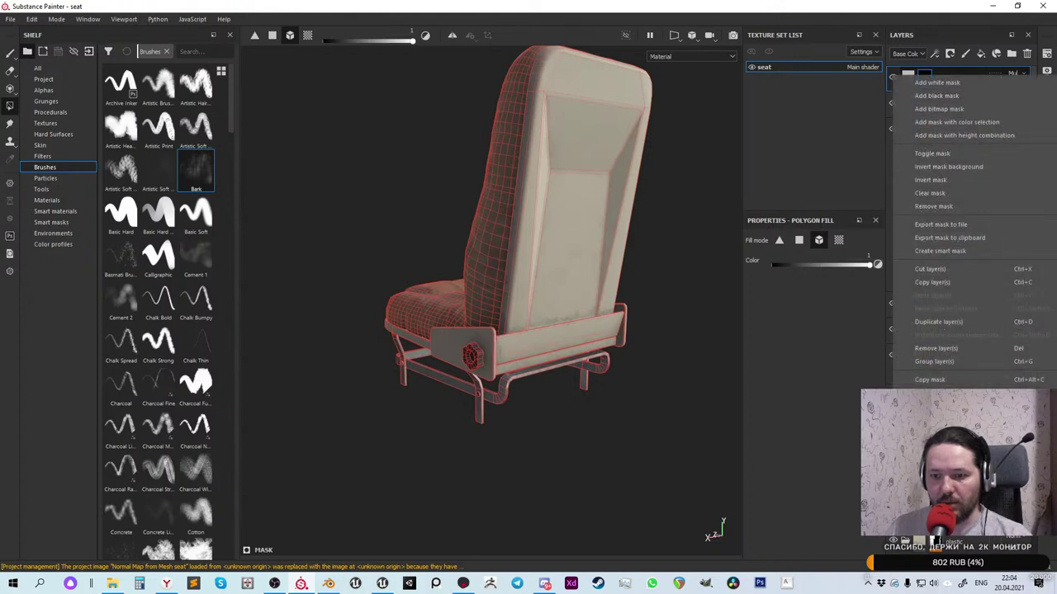
key("Escape")
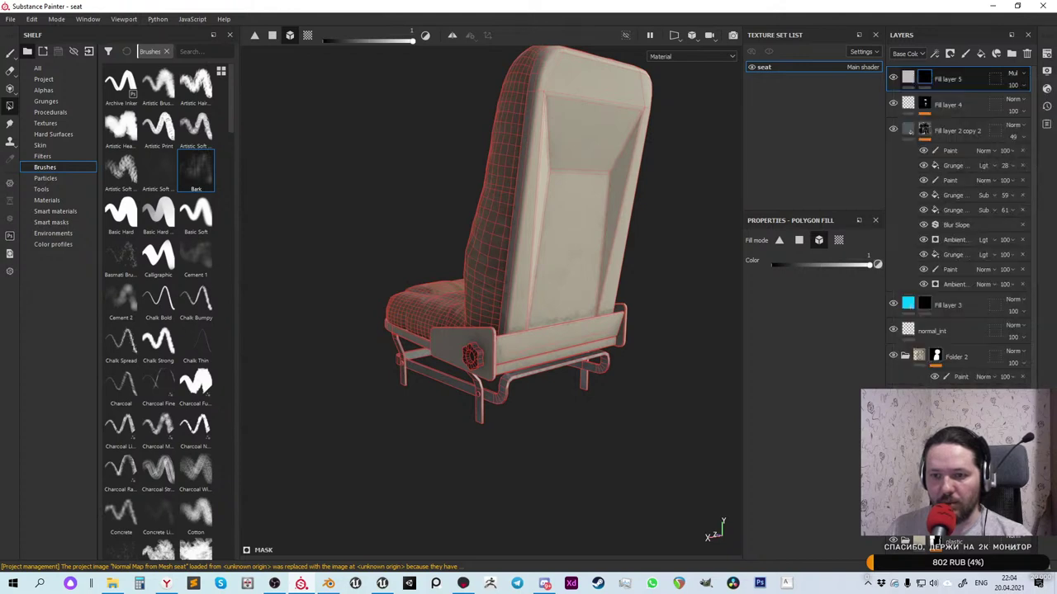
left_click(950, 53)
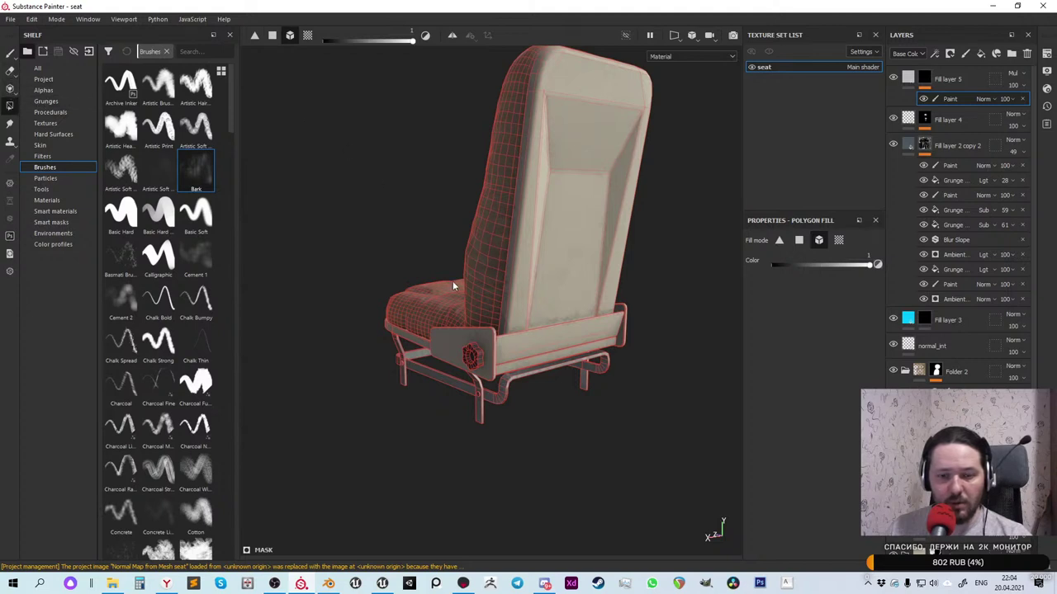
Undo the last paint change and add a paint effect to Fill layer 5
left_click(521, 304)
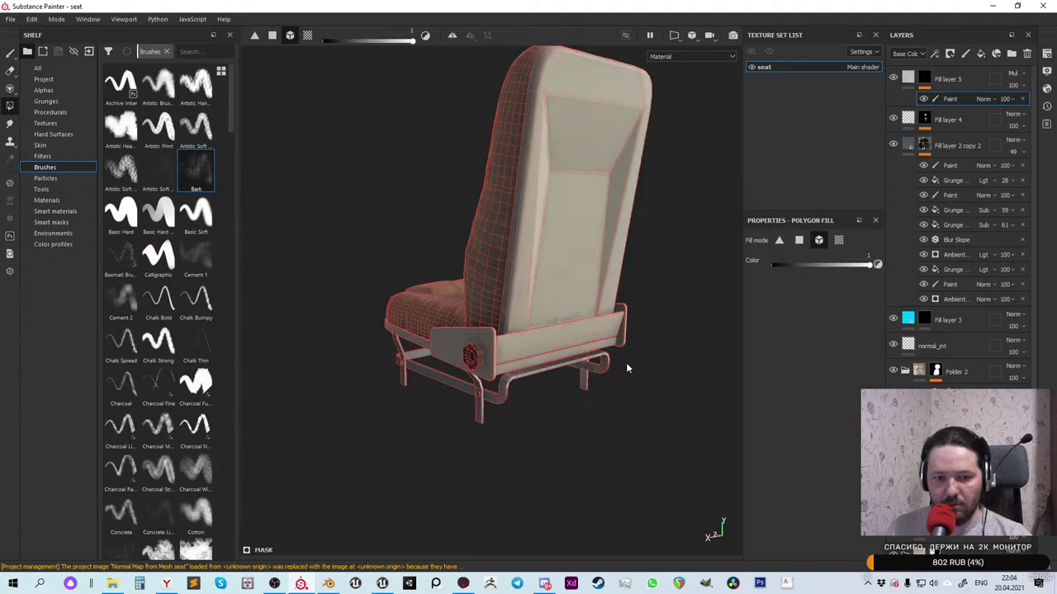
key("ctrl+z")
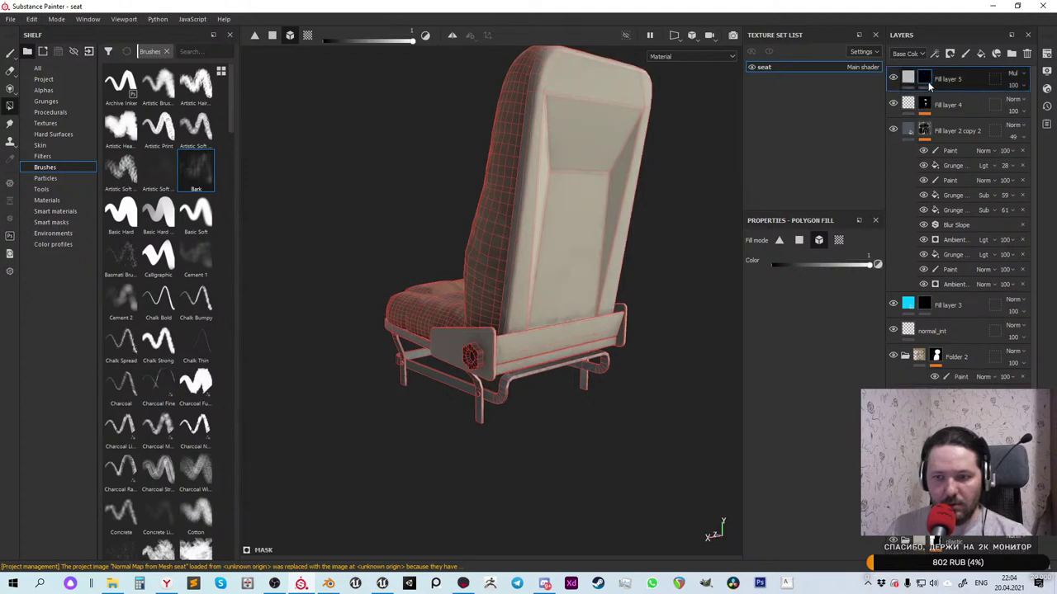
right_click(929, 82)
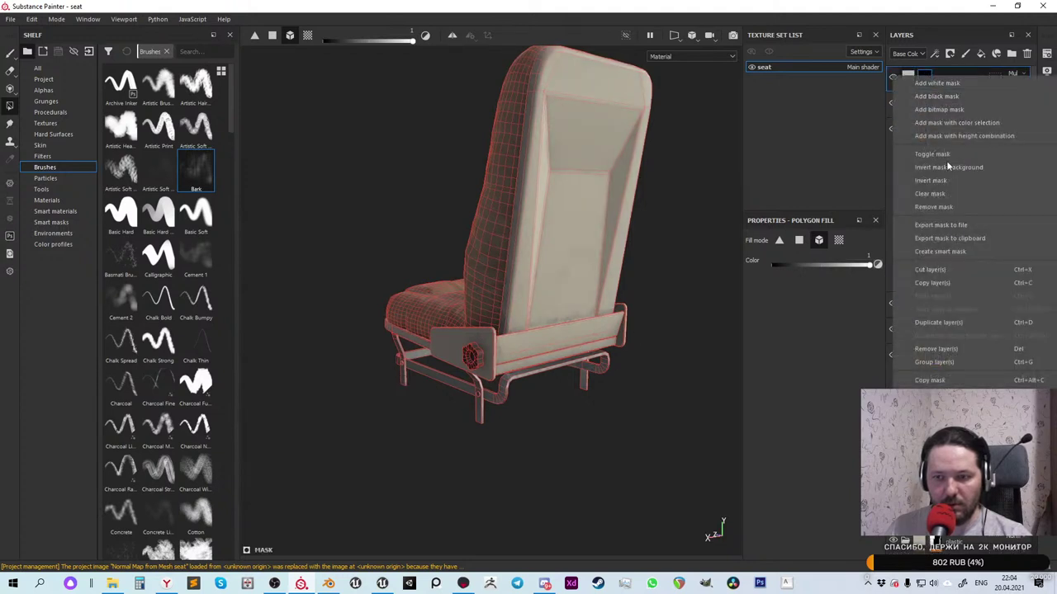
left_click(950, 167)
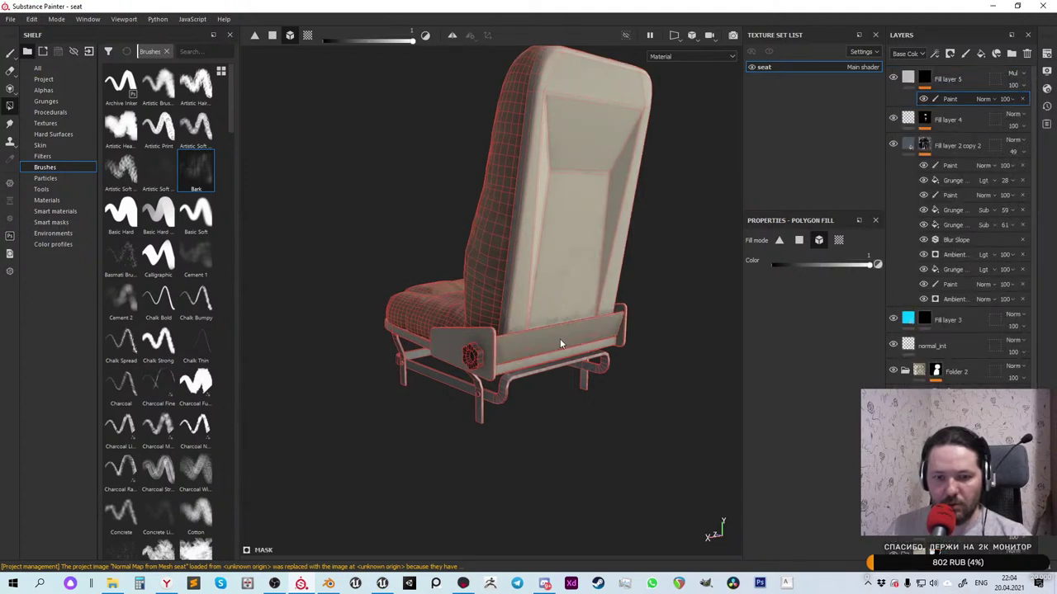
left_click_drag(636, 422, 501, 345, "alt")
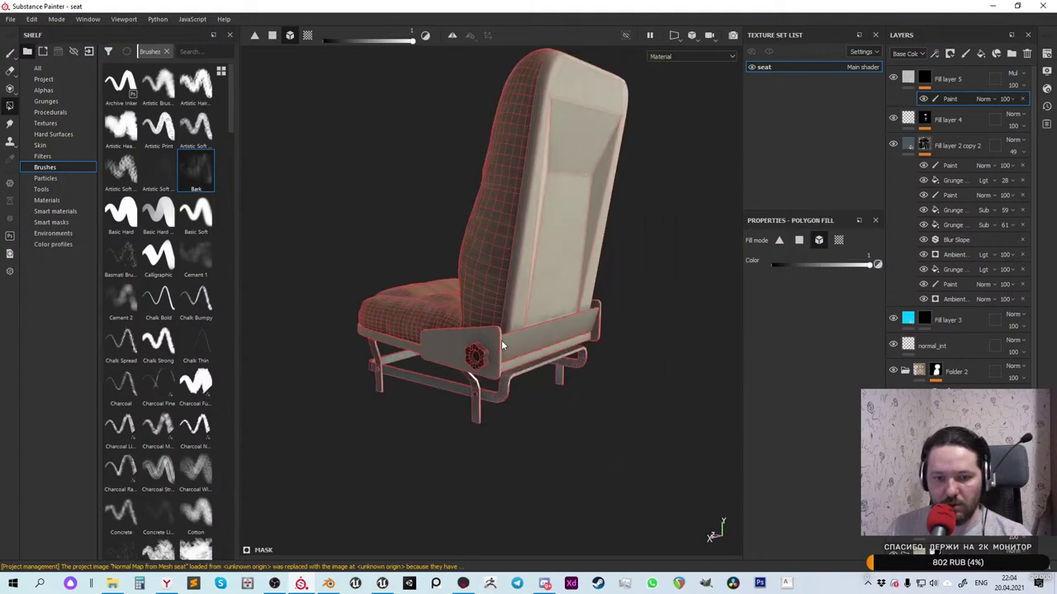
left_click_drag(635, 447, 418, 432, "alt")
scroll(449, 358, "down", 5)
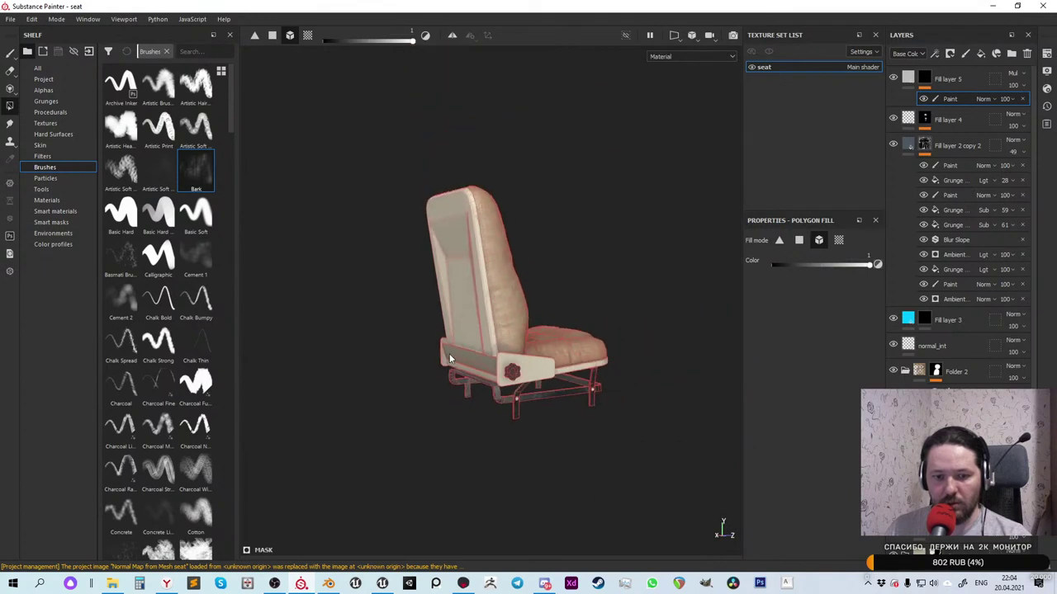
left_click(9, 51)
mouse_move(474, 430)
left_mouse_down("alt")
mouse_move(445, 428)
mouse_move(457, 441)
mouse_move(493, 434)
mouse_move(507, 407)
mouse_move(536, 425)
mouse_move(561, 385)
mouse_move(651, 426)
mouse_move(663, 462)
mouse_move(453, 437)
mouse_move(460, 413)
mouse_move(426, 369)
mouse_move(321, 371)
mouse_move(253, 349)
mouse_move(368, 363)
mouse_move(425, 229)
mouse_move(440, 430)
left_mouse_up("alt")
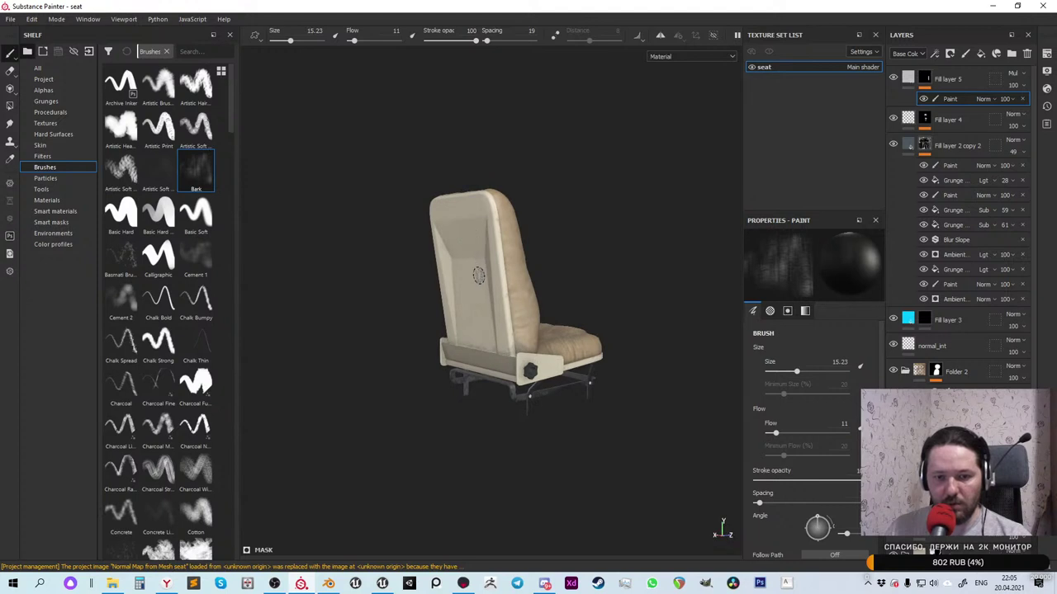
left_click_drag(599, 266, 625, 315, "alt")
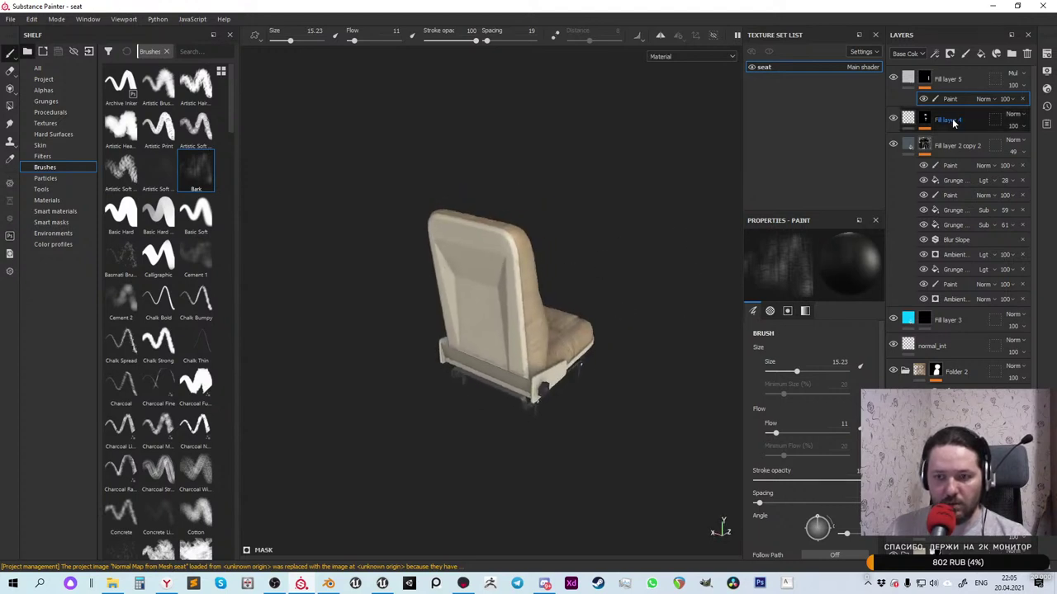
Lower Fill layer 5's opacity from about 50 down to 41
left_click(1013, 86)
left_click_drag(1042, 110, 1027, 112)
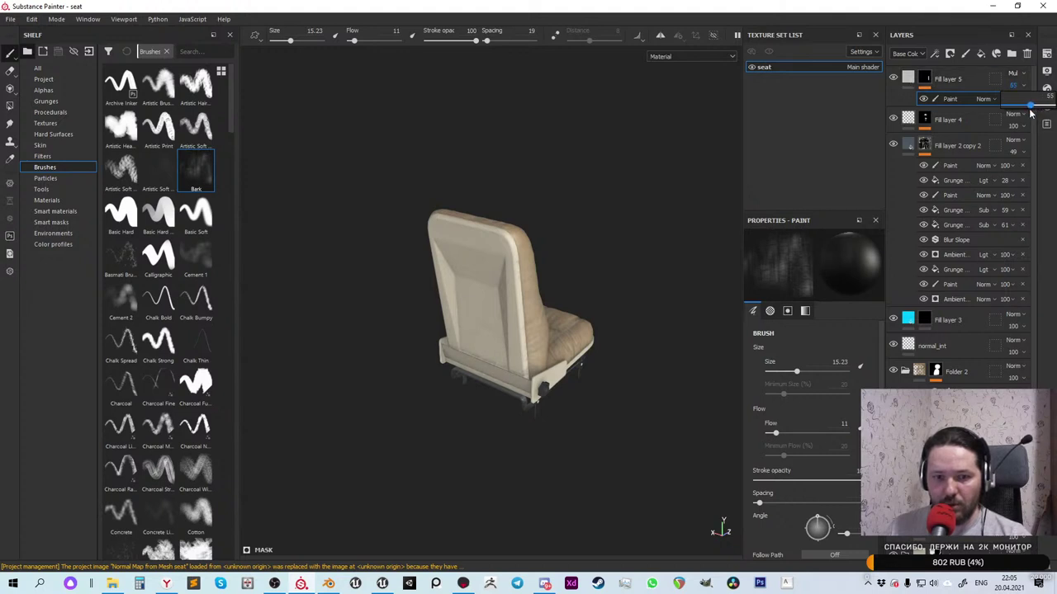
left_click_drag(1030, 113, 1000, 117)
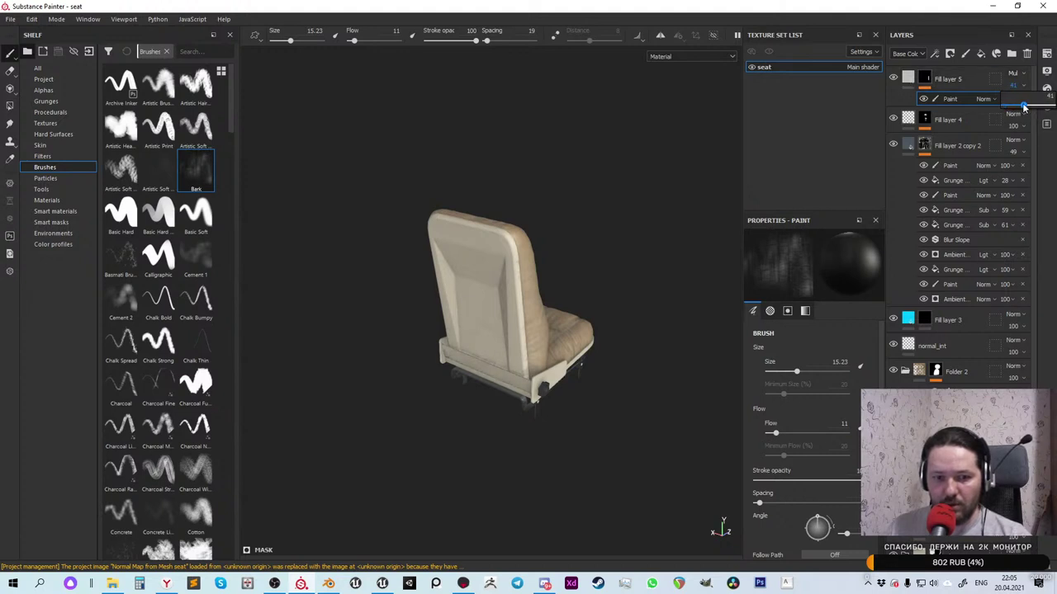
mouse_move(620, 432)
left_mouse_down("alt")
mouse_move(611, 379)
mouse_move(578, 413)
mouse_move(541, 396)
mouse_move(575, 401)
left_mouse_up("alt")
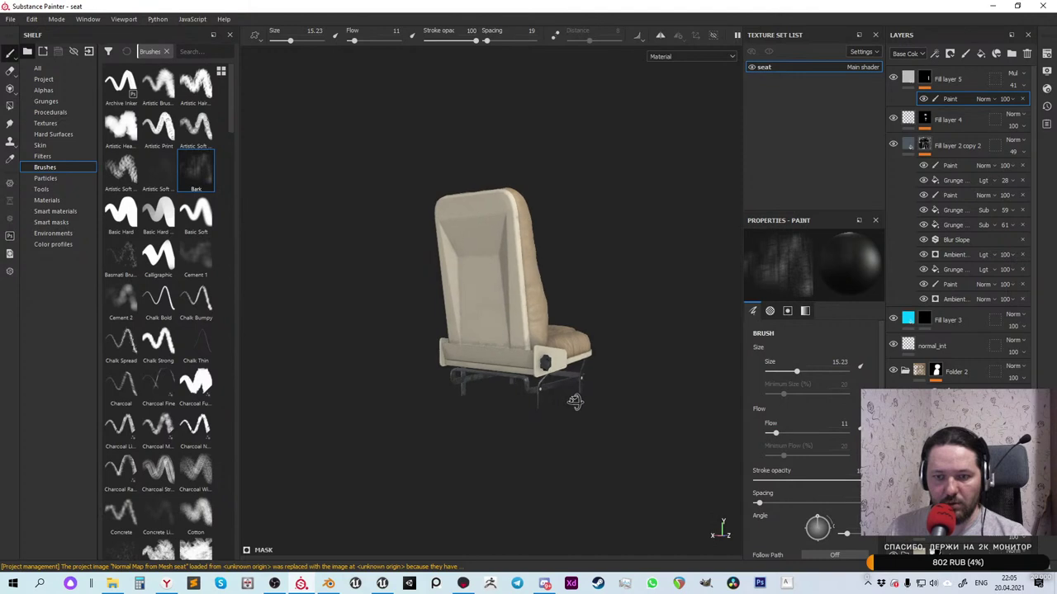
Restore Fill layer 5's opacity to 100 and set its paint effects to 51 and 74
left_click(923, 79)
right_click(924, 78)
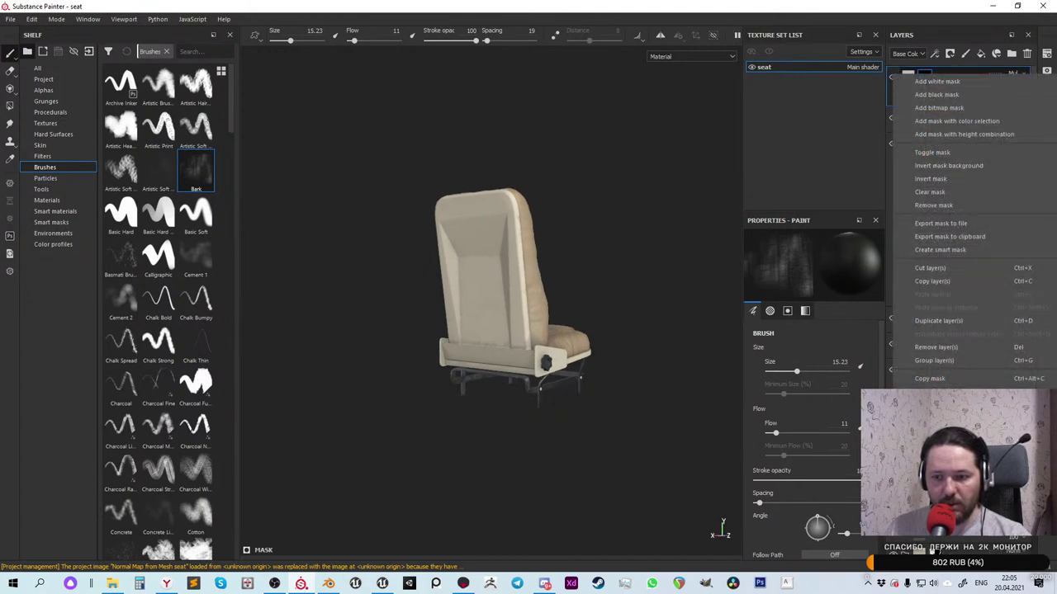
key("Escape")
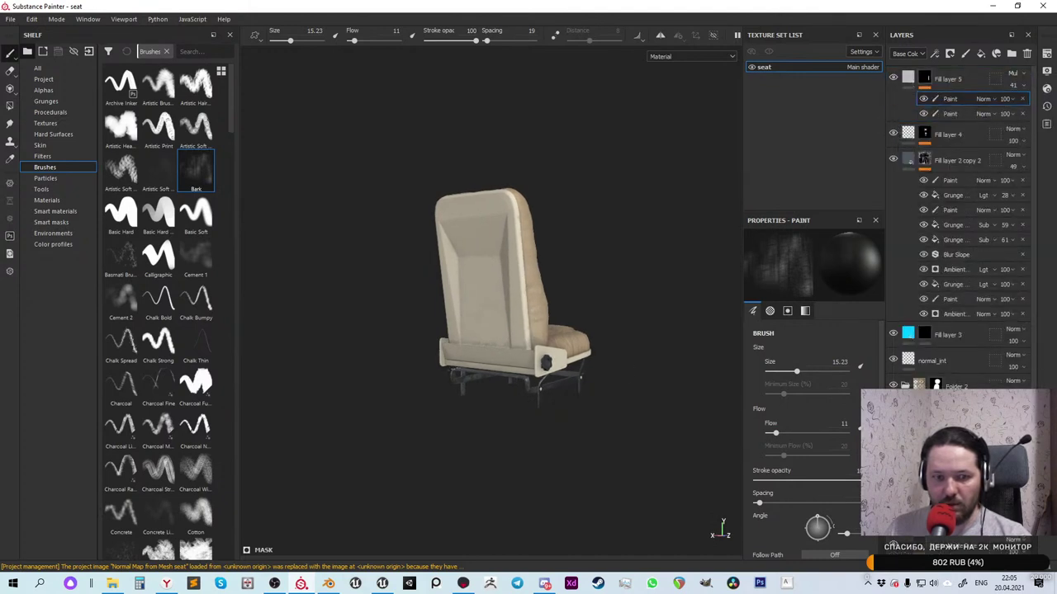
left_click(10, 108)
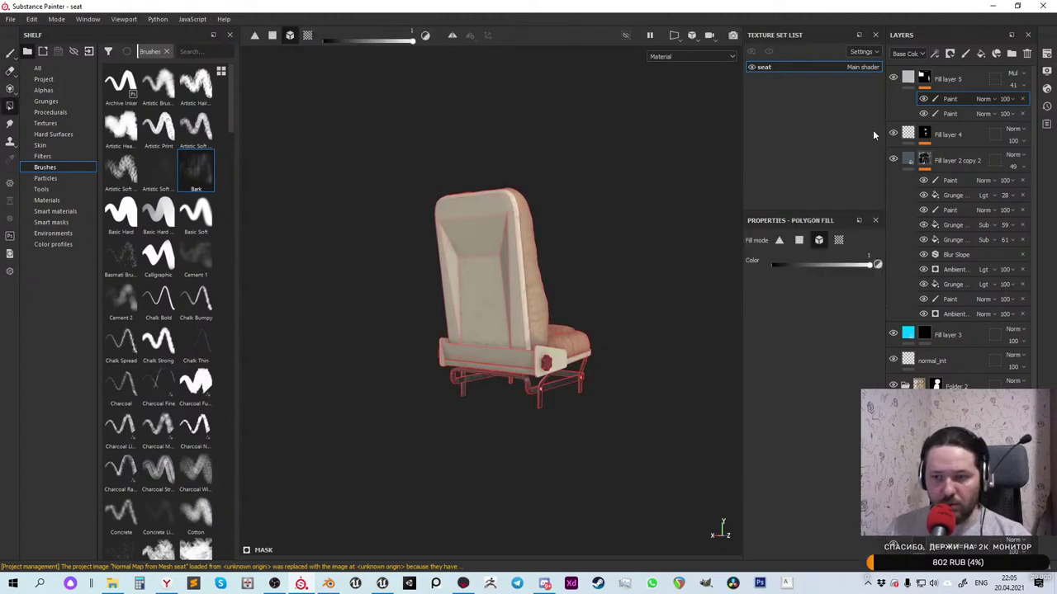
left_click(1015, 86)
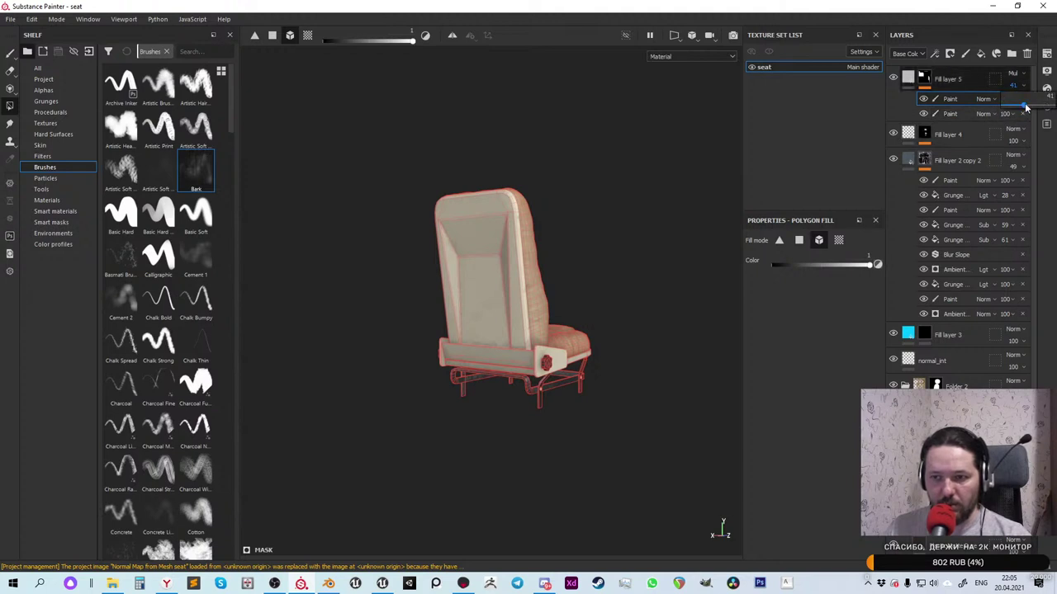
mouse_move(1024, 107)
left_mouse_down()
mouse_move(1050, 106)
mouse_move(1030, 138)
mouse_move(1011, 122)
mouse_move(1032, 121)
left_mouse_up()
left_click(1006, 113)
left_click(1005, 99)
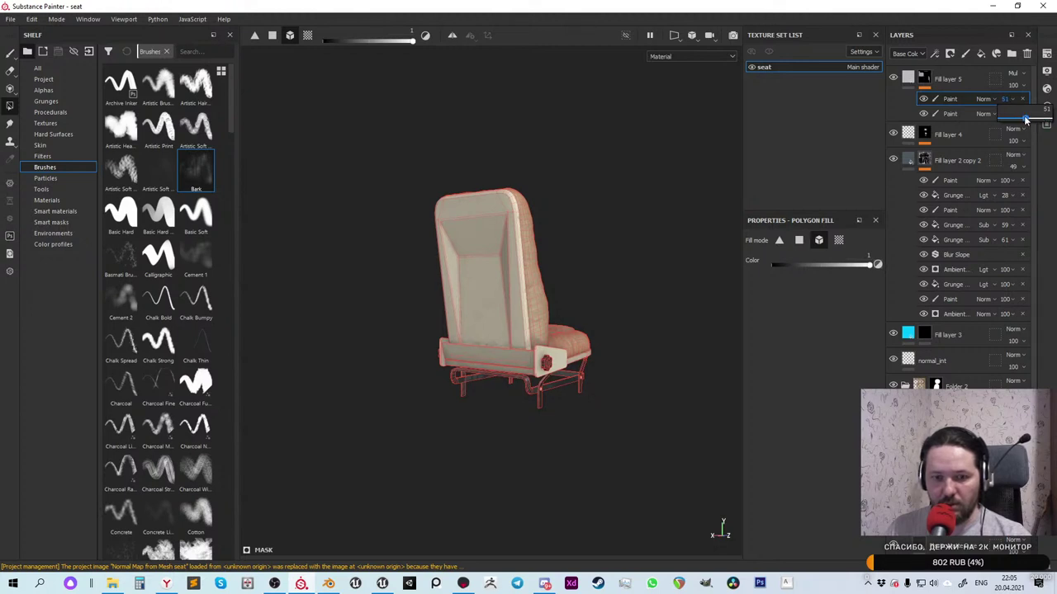
left_click_drag(1024, 120, 1046, 130)
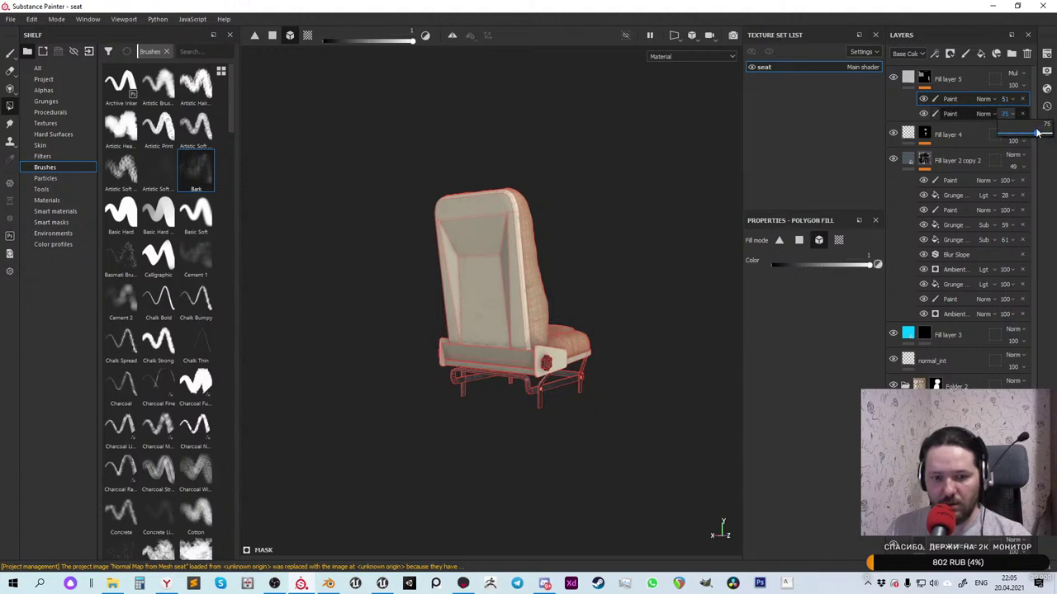
left_click_drag(1038, 133, 1037, 132)
Add Fill layer 6 on top with its colour, metallic and normal channels turned off
left_click_drag(496, 426, 545, 431, "alt")
left_click(10, 52)
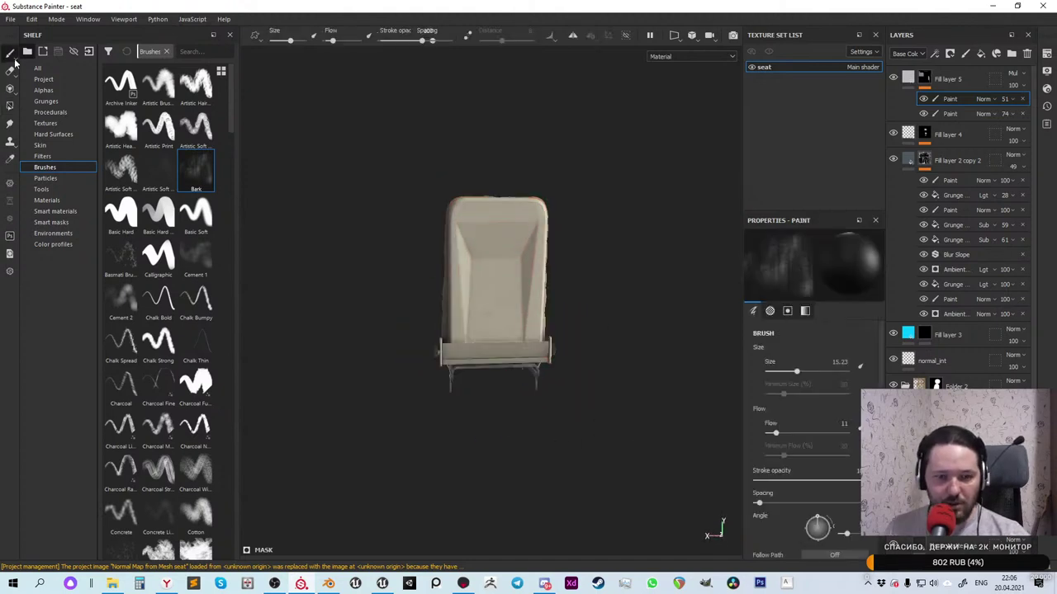
mouse_move(640, 399)
left_mouse_down("alt")
mouse_move(520, 388)
mouse_move(562, 413)
mouse_move(536, 409)
mouse_move(542, 401)
mouse_move(558, 422)
mouse_move(558, 492)
mouse_move(726, 447)
mouse_move(649, 377)
mouse_move(528, 297)
mouse_move(486, 243)
left_mouse_up("alt")
scroll(486, 243, "up", 5)
scroll(585, 263, "down", 4)
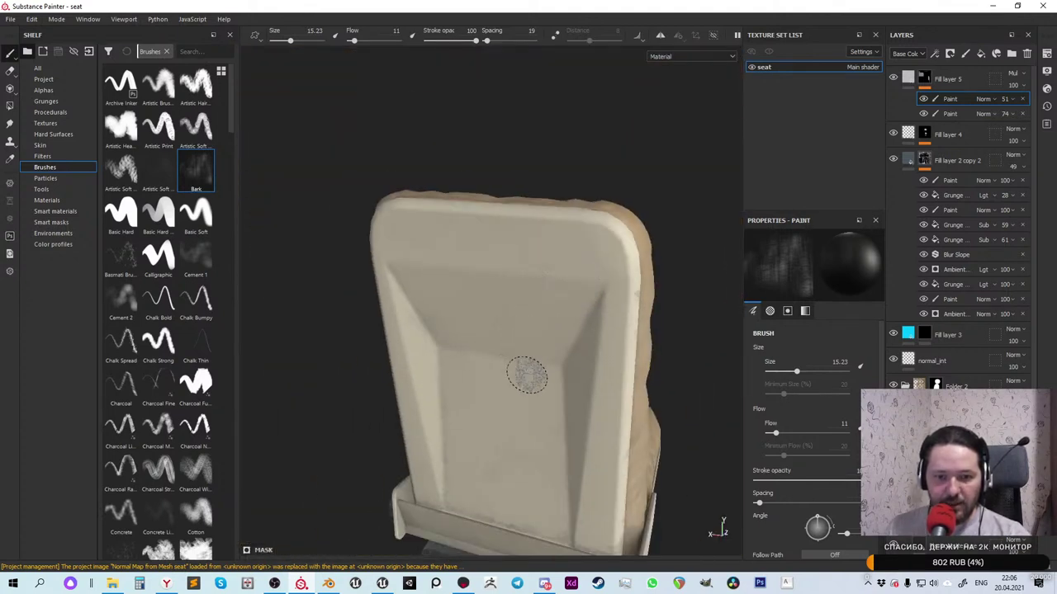
left_click_drag(523, 377, 519, 330, "alt")
scroll(523, 247, "down", 3)
scroll(520, 330, "up", 3)
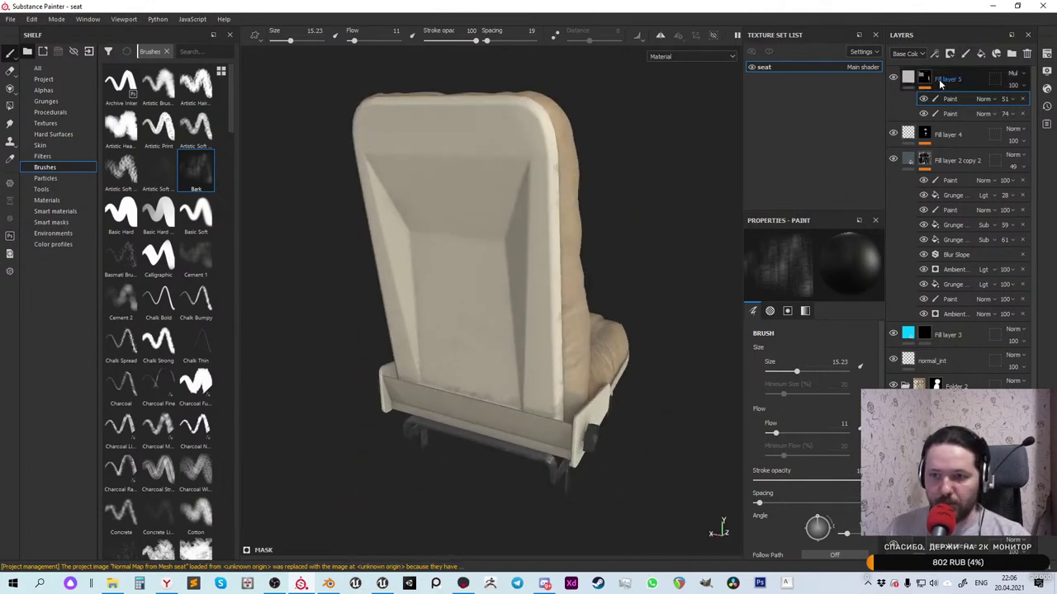
left_click(981, 53)
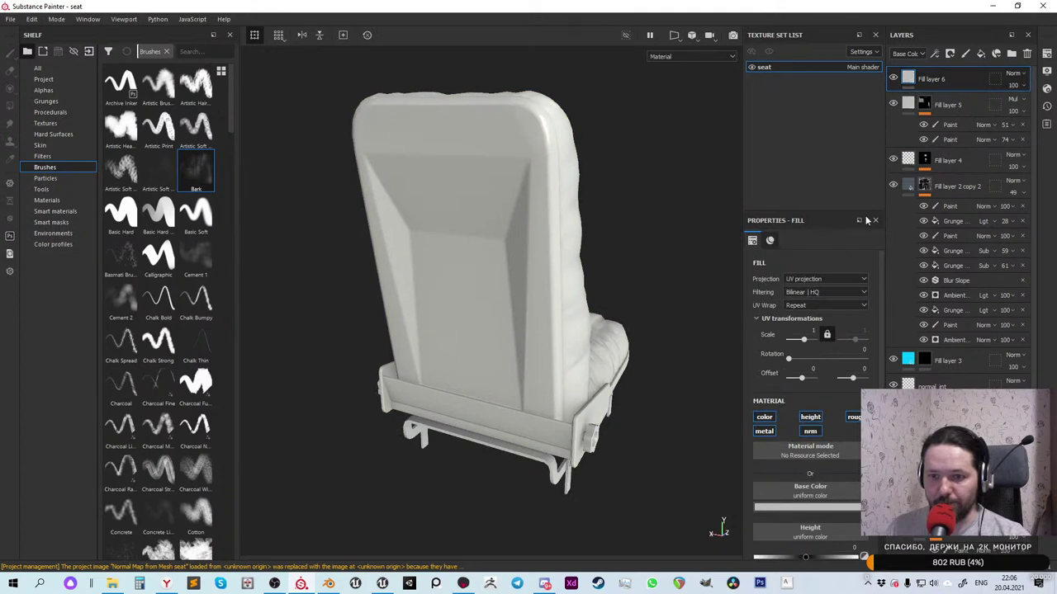
left_click(764, 417)
left_click(764, 431)
left_click(810, 431)
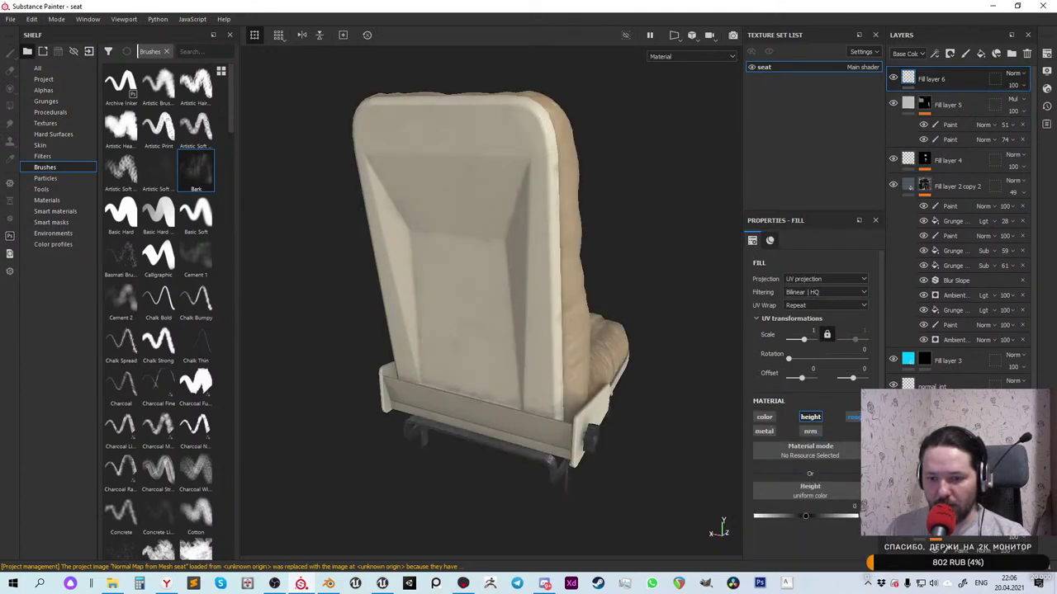
Add a black mask to Fill layer 6, re-enable its colour, and set the base colour to purple c000ff
right_click(911, 78)
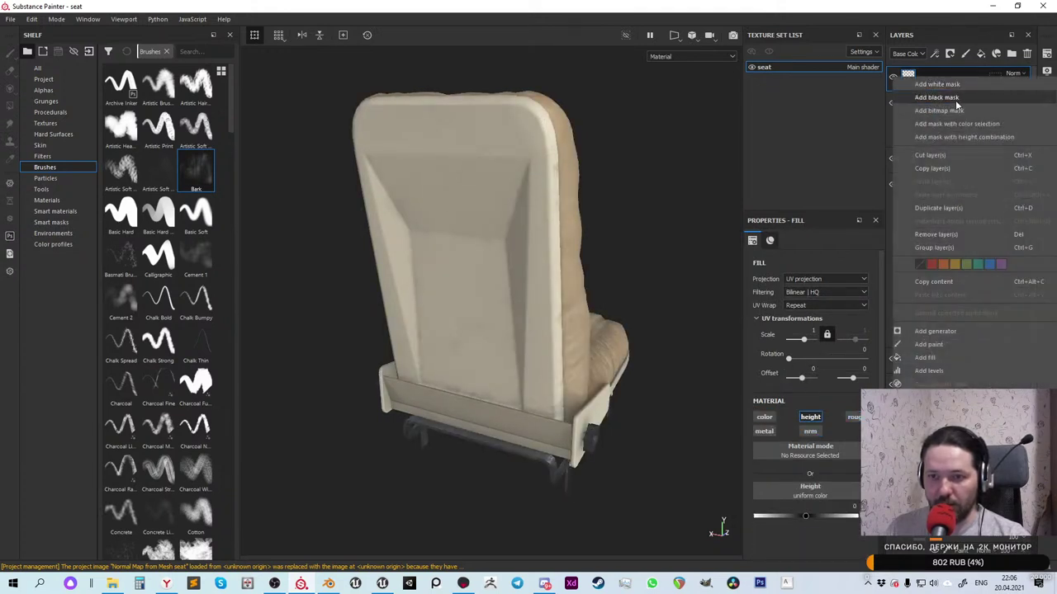
left_click(956, 93)
left_click(908, 77)
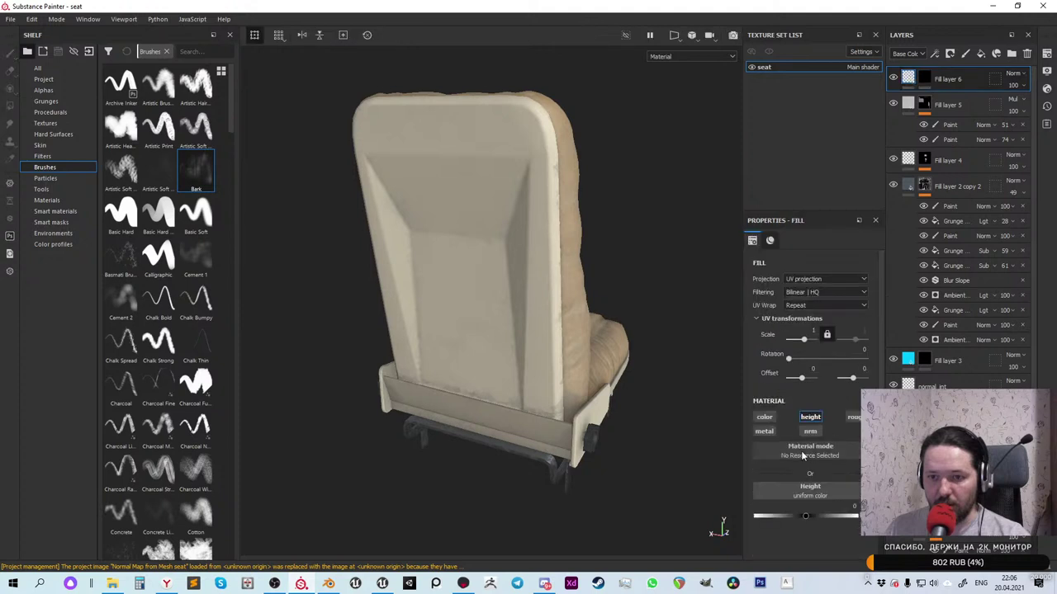
left_click(764, 417)
left_click(811, 507)
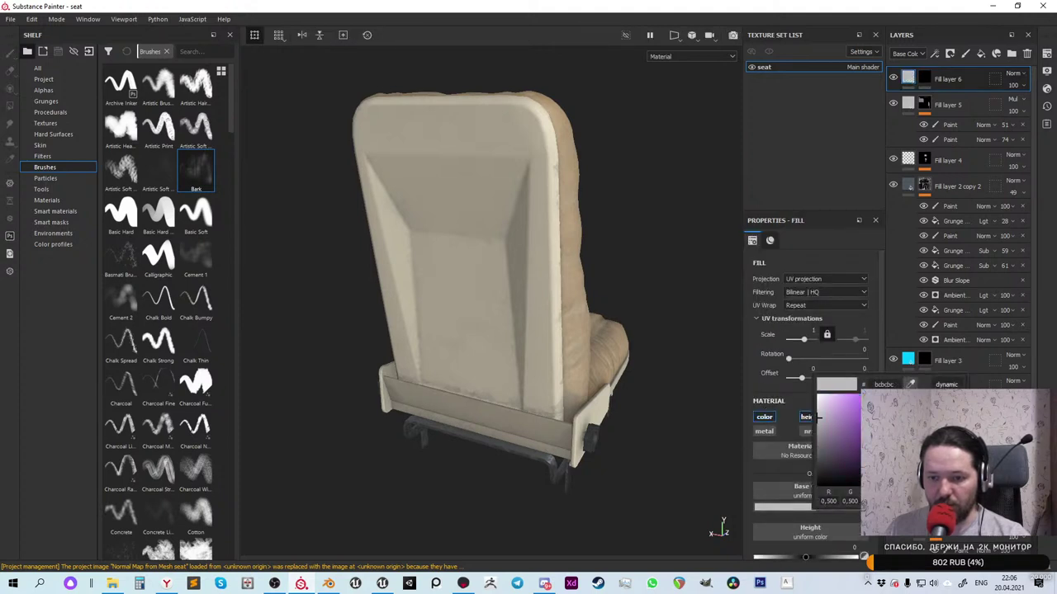
left_click(861, 395)
Add a fill effect to Fill layer 6's mask using the Grunge Dirt Muddy pattern
left_click(926, 80)
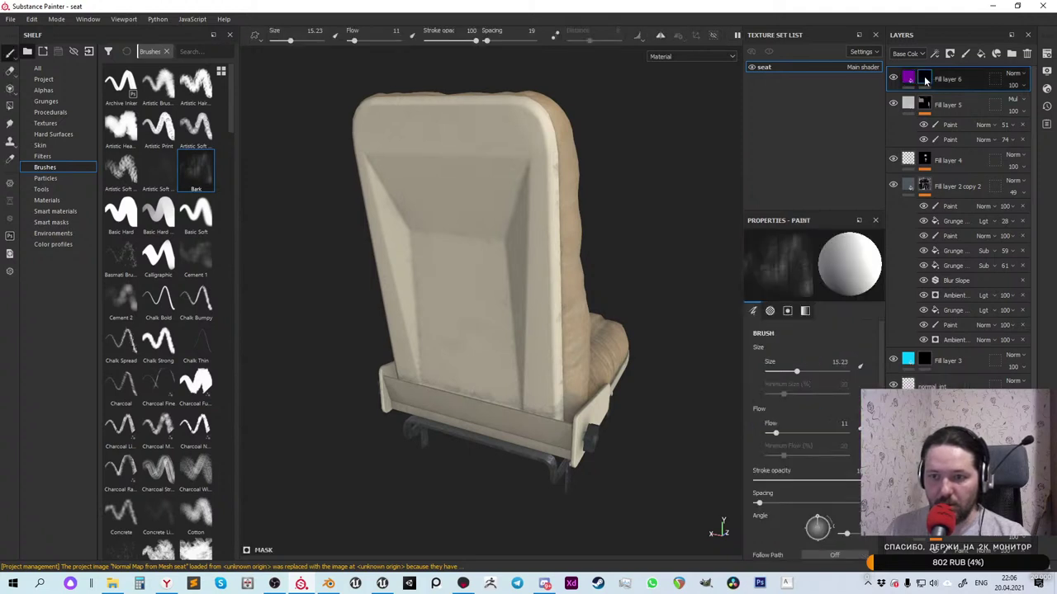
right_click(926, 80)
left_click(930, 181)
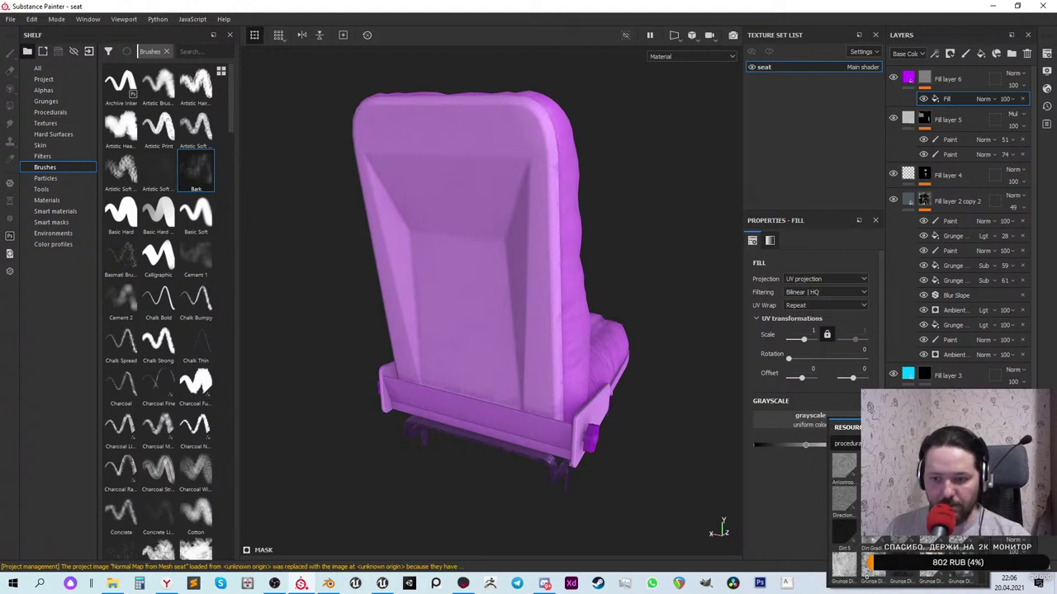
scroll(844, 520, "down", 4)
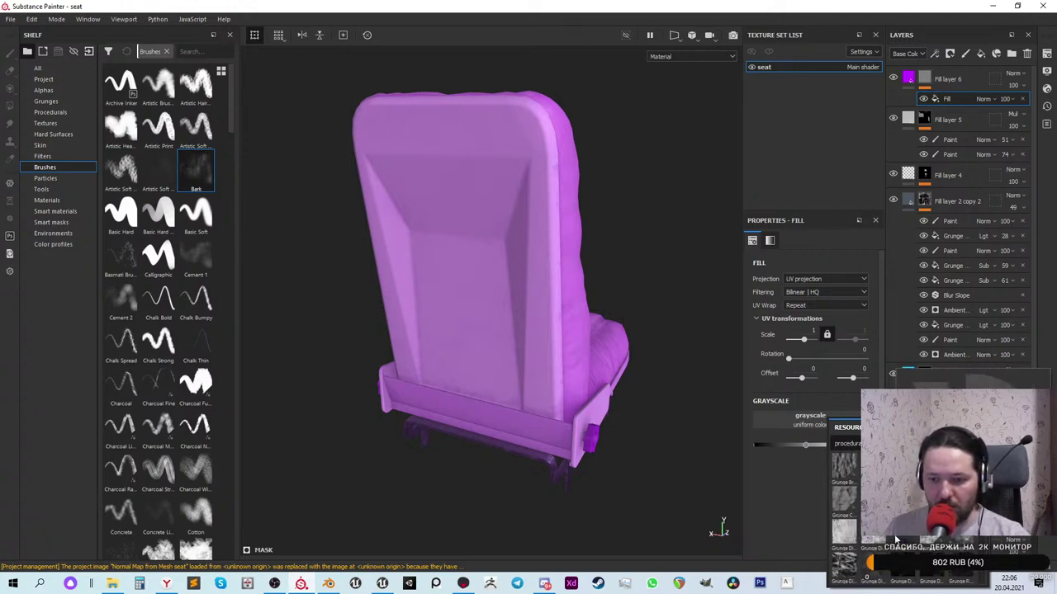
left_click(896, 540)
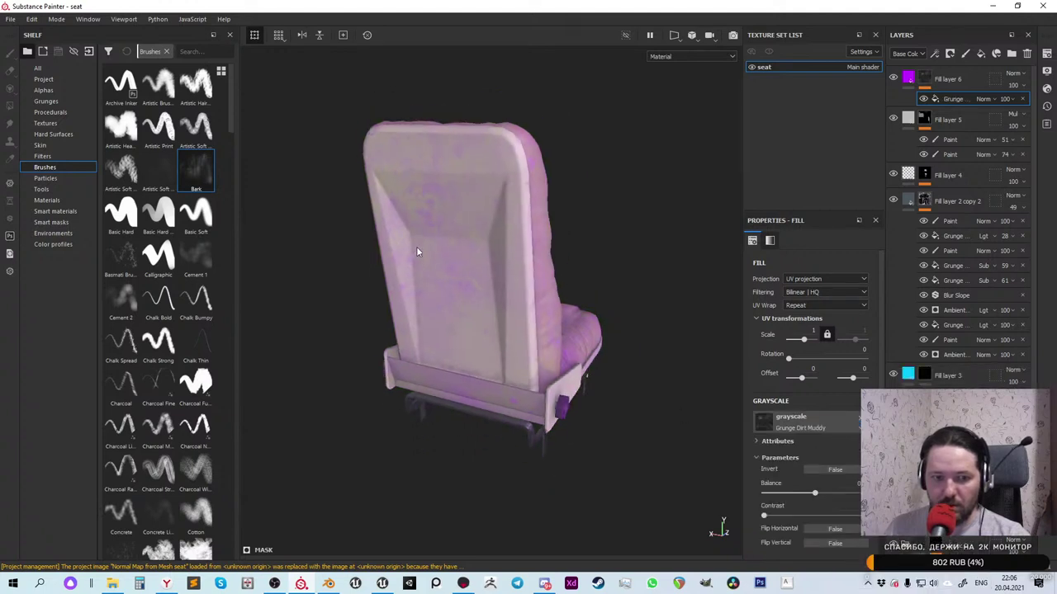
scroll(417, 246, "up", 3)
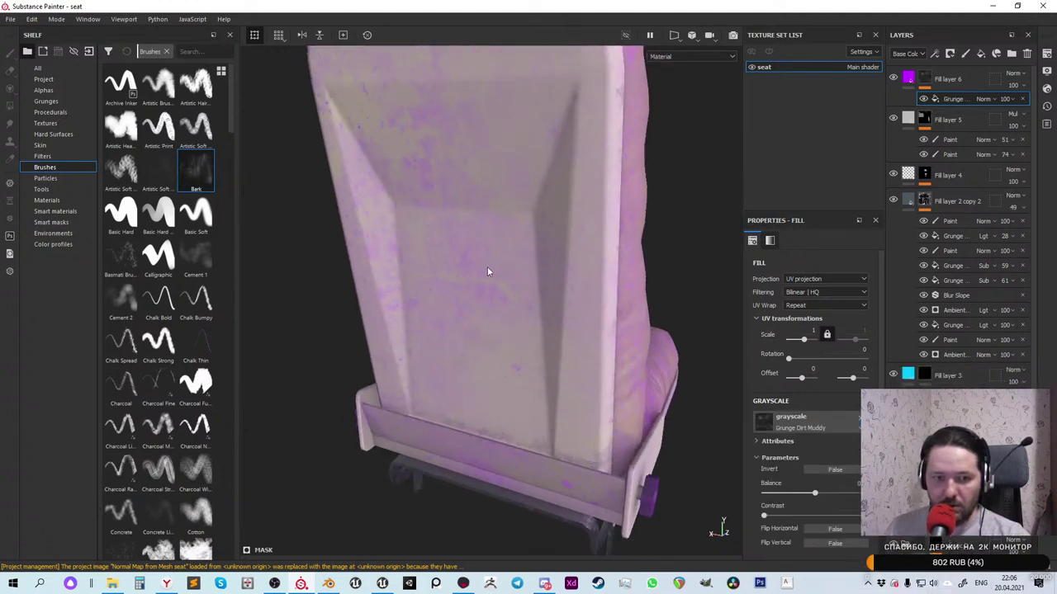
Lower the purple layer's height slightly to -0.0476
left_click_drag(487, 272, 458, 280, "alt")
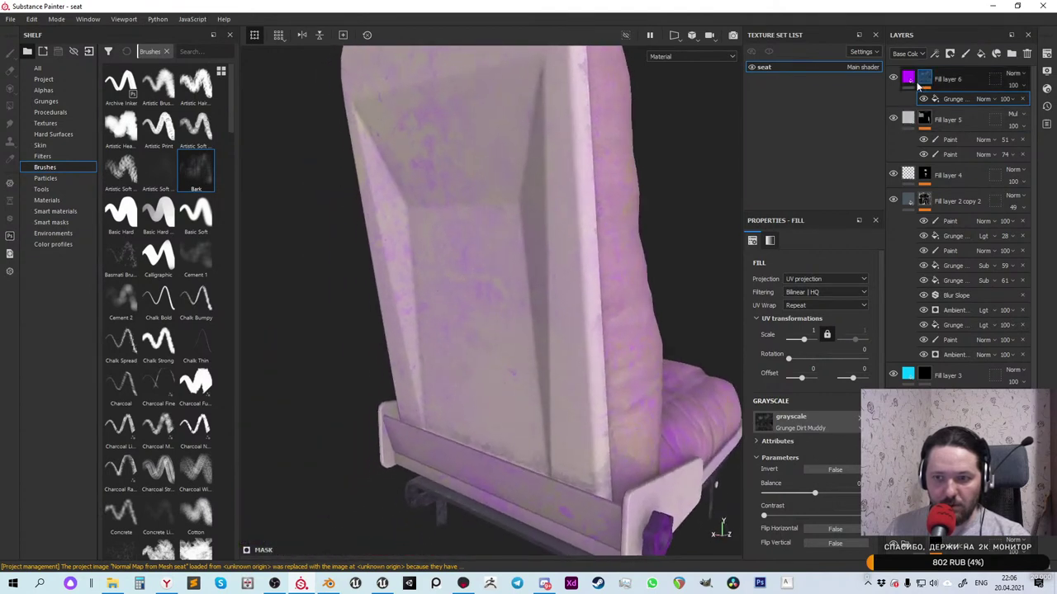
key("ctrl+z")
scroll(828, 499, "down", 2)
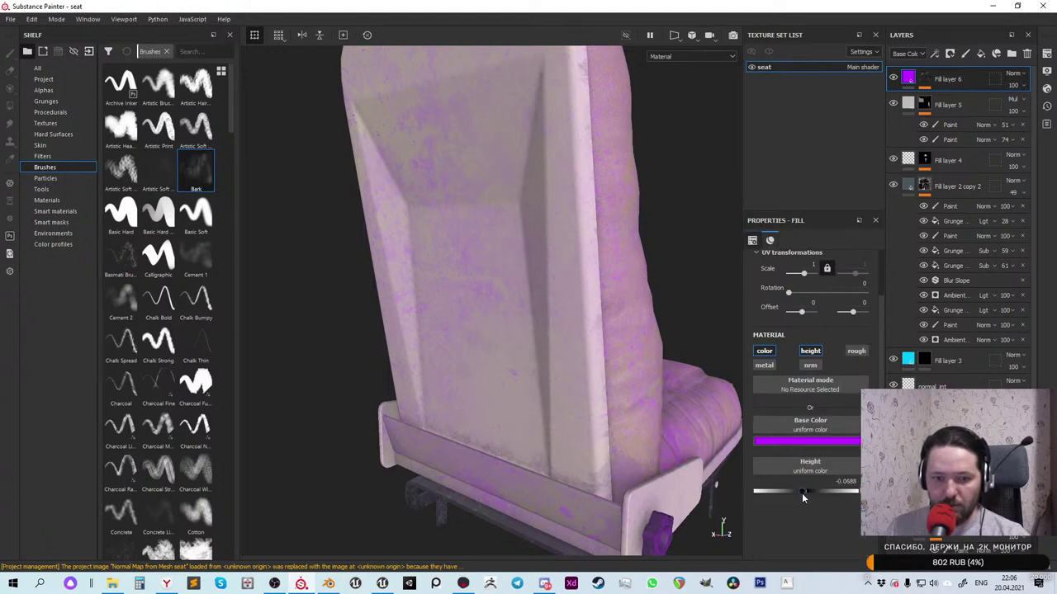
left_click_drag(810, 489, 803, 493)
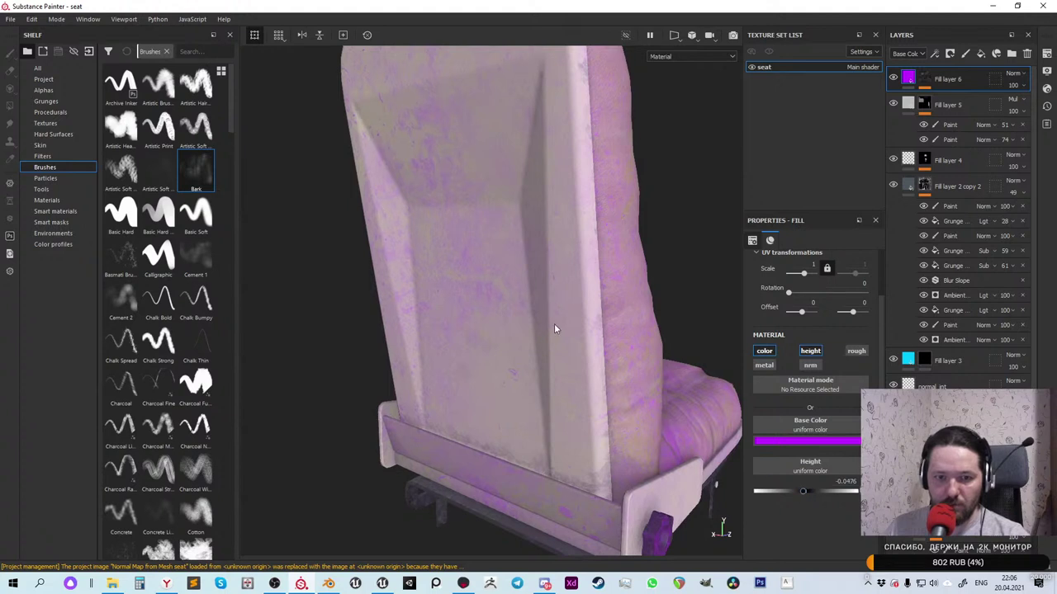
key("ctrl+v")
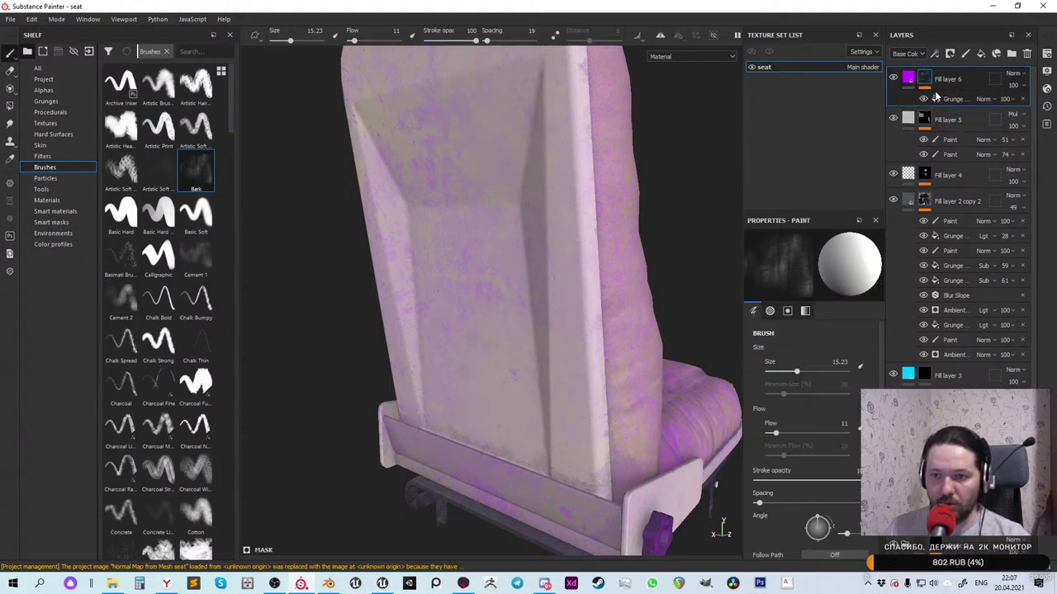
Raise the Grunge Dirt Muddy contrast and balance, and change the dirt colour from purple to grey
left_click_drag(764, 450, 827, 455)
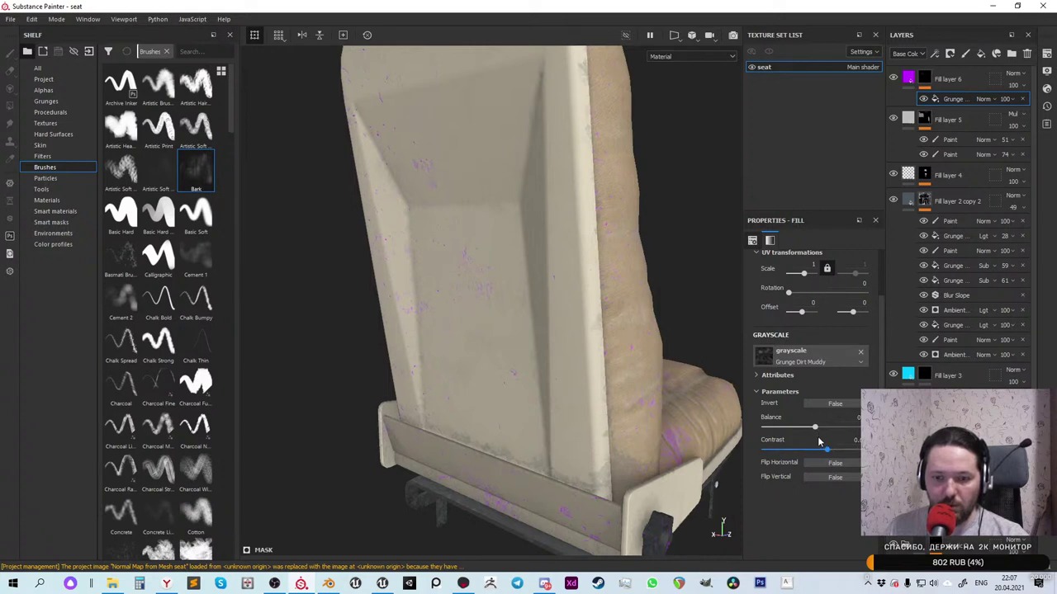
mouse_move(815, 426)
left_mouse_down()
mouse_move(851, 427)
mouse_move(802, 425)
left_mouse_up()
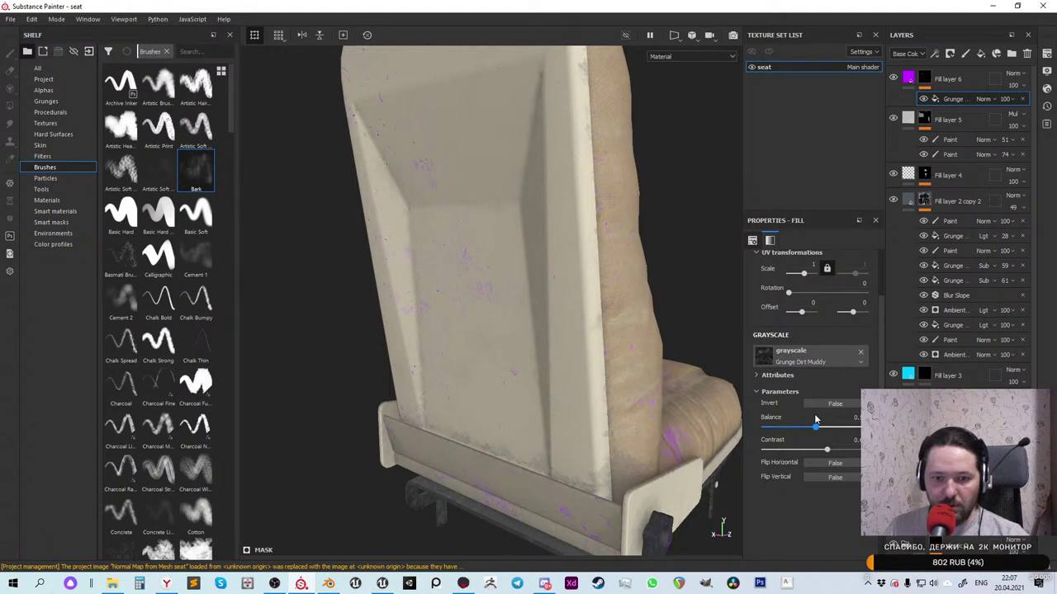
left_click(908, 80)
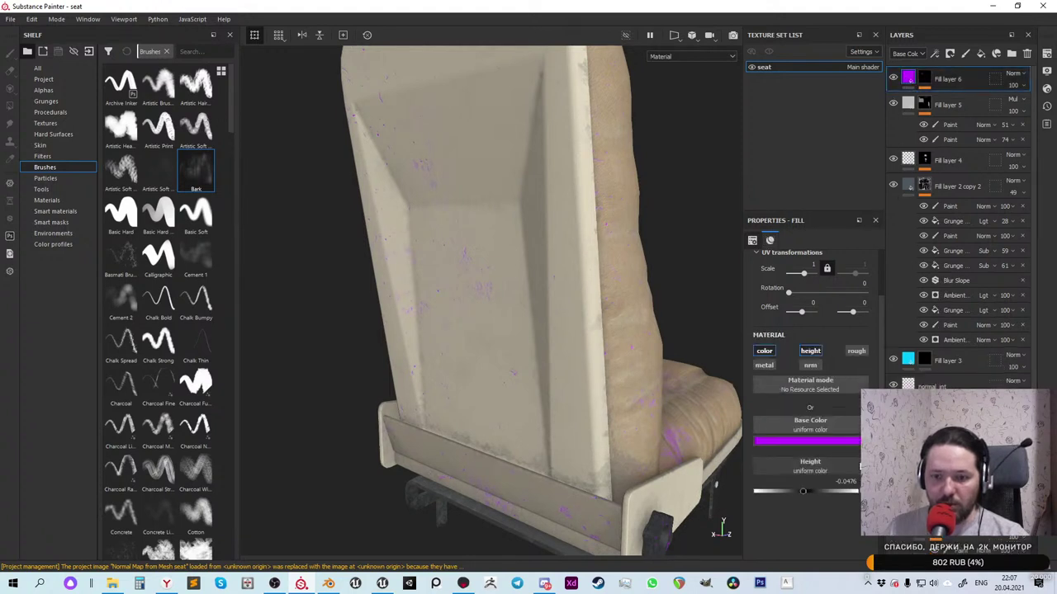
left_click(837, 442)
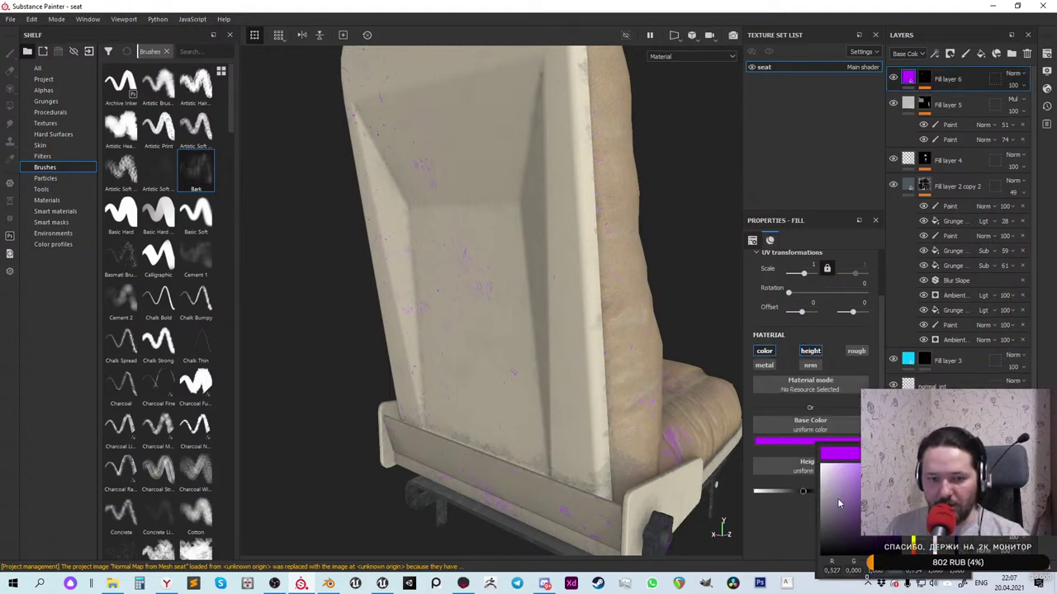
left_click_drag(839, 502, 811, 503)
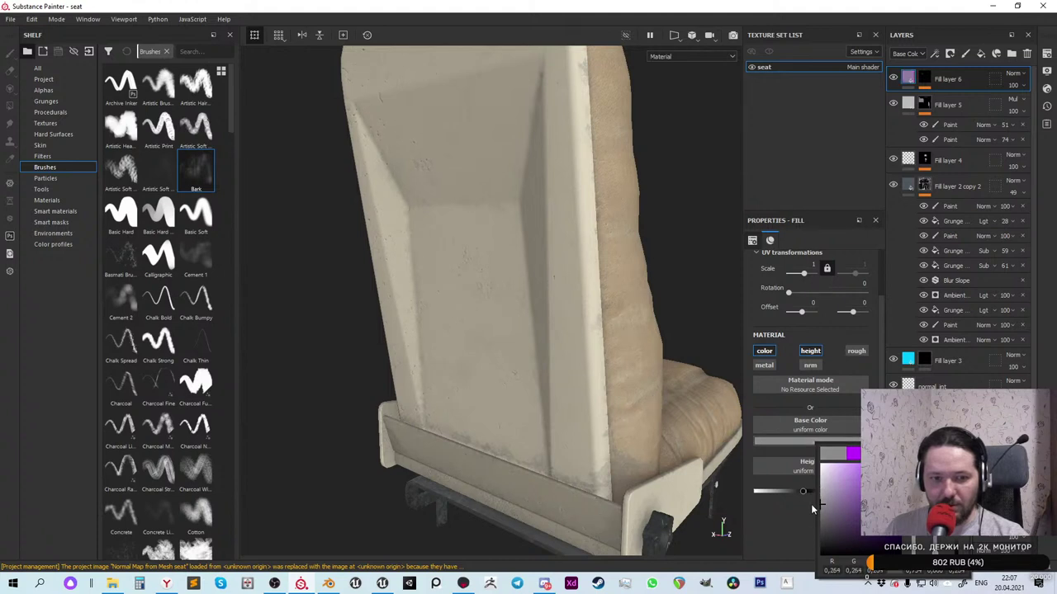
left_click_drag(536, 359, 409, 162, "alt")
scroll(478, 305, "down", 3)
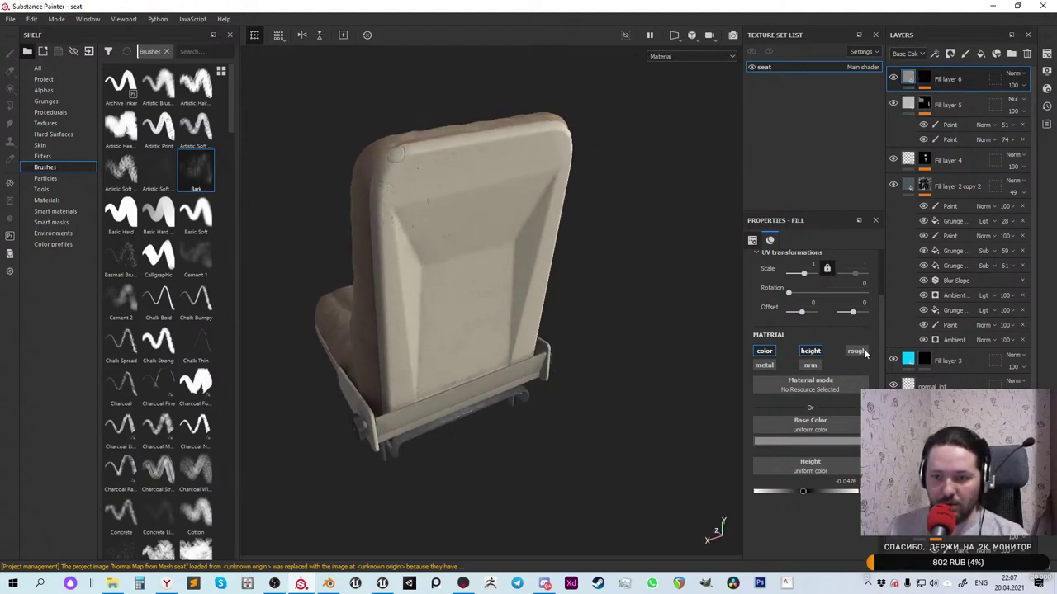
Lower Fill layer 6's opacity to 26 and nudge the grunge contrast up slightly
left_click(1015, 86)
left_click(1016, 106)
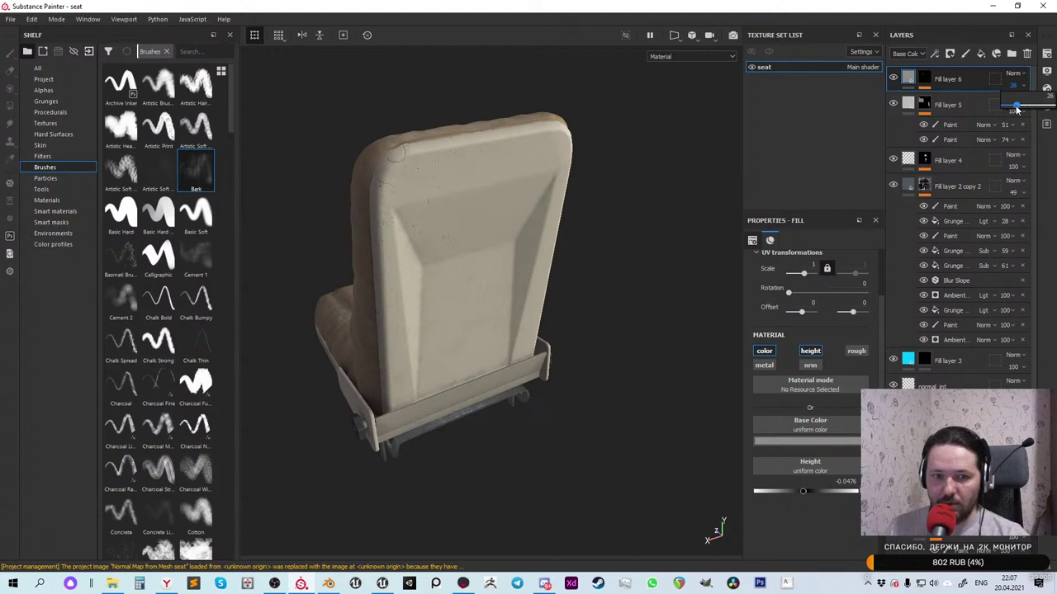
left_click(924, 79)
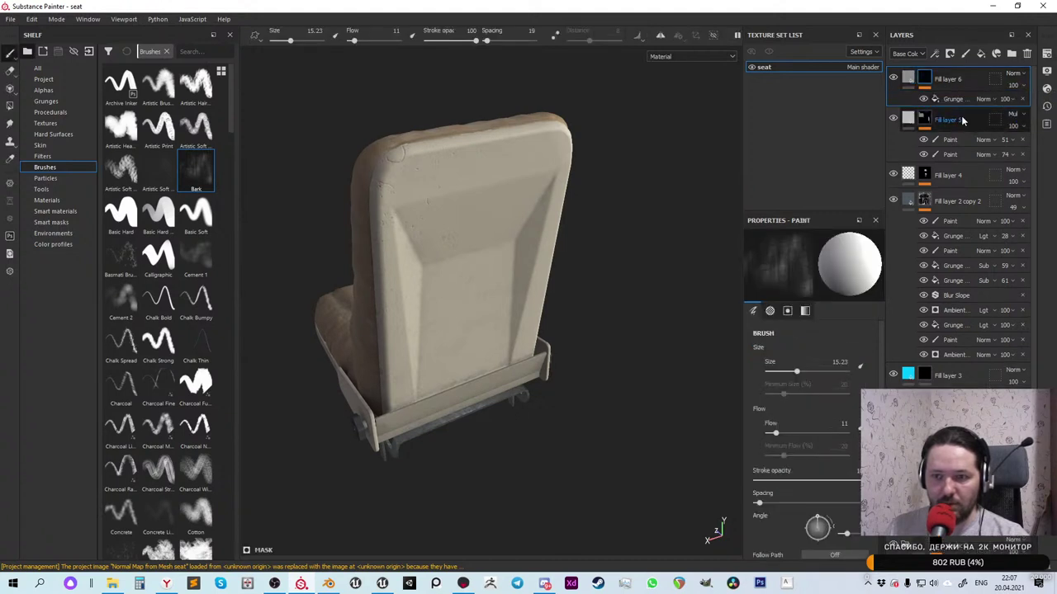
left_click(955, 99)
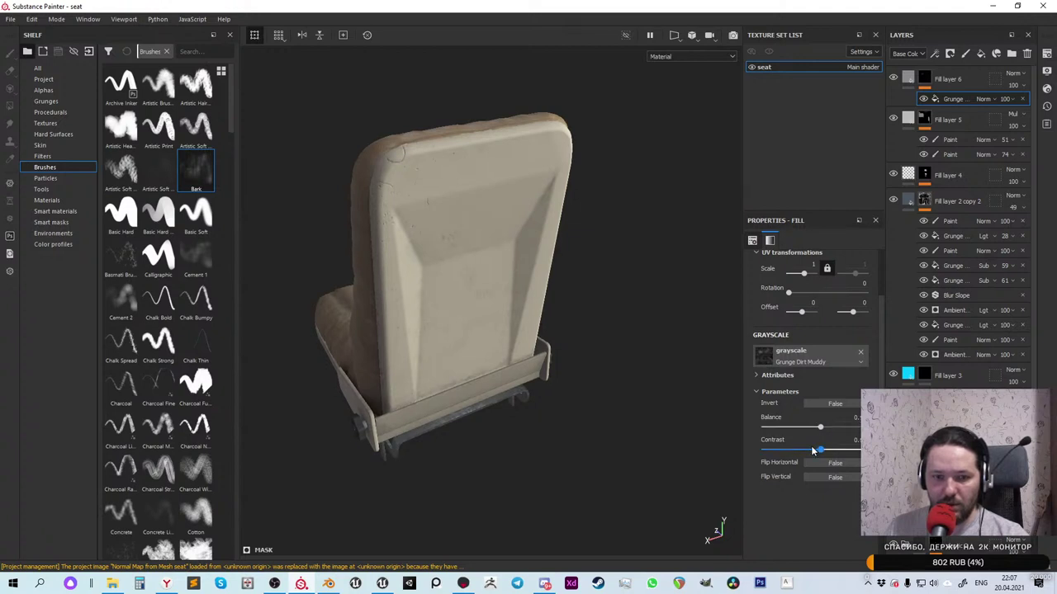
left_click_drag(813, 450, 856, 452)
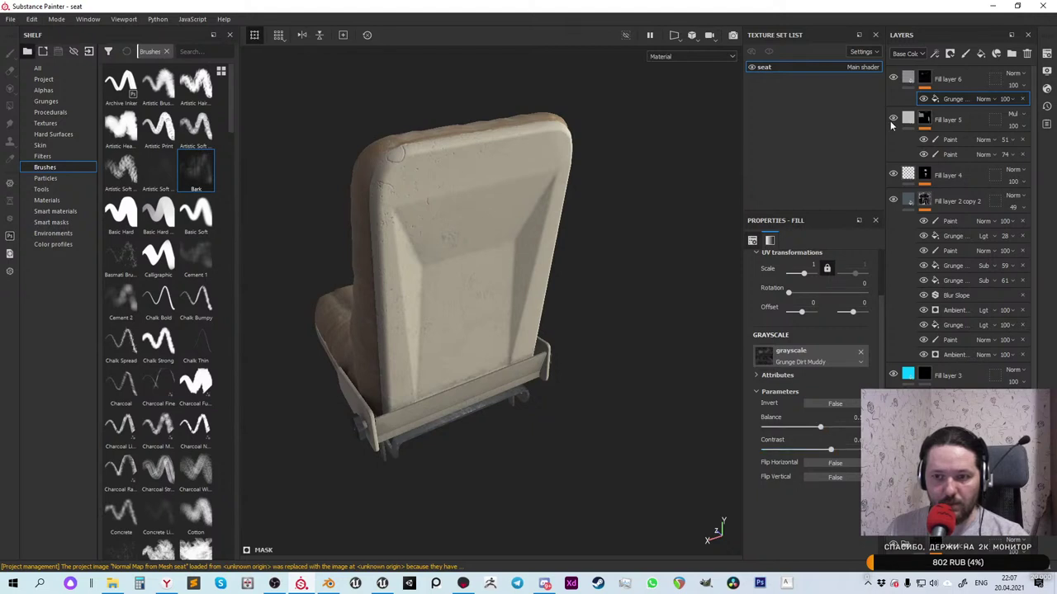
left_click(924, 78)
right_click(924, 76)
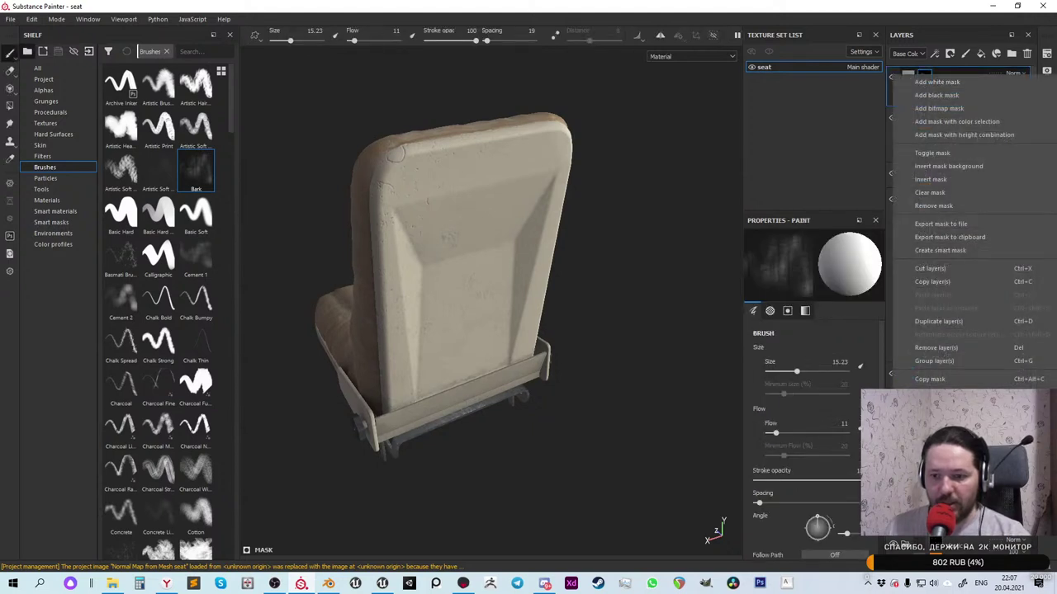
Add a Paint effect to the dirt mask and pick the Artistic Heavy brush
left_click(625, 338)
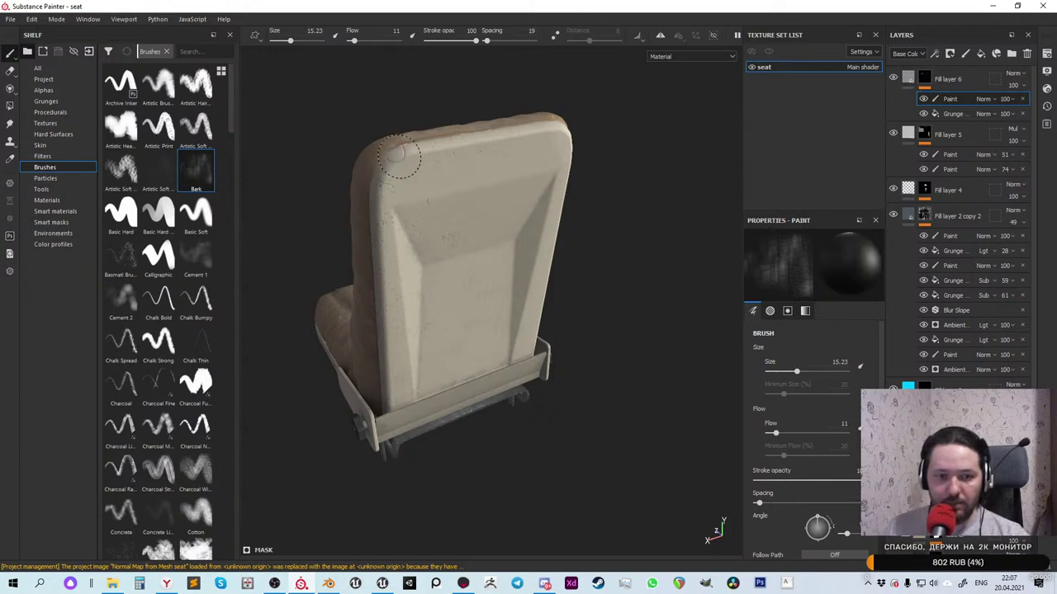
left_click(120, 128)
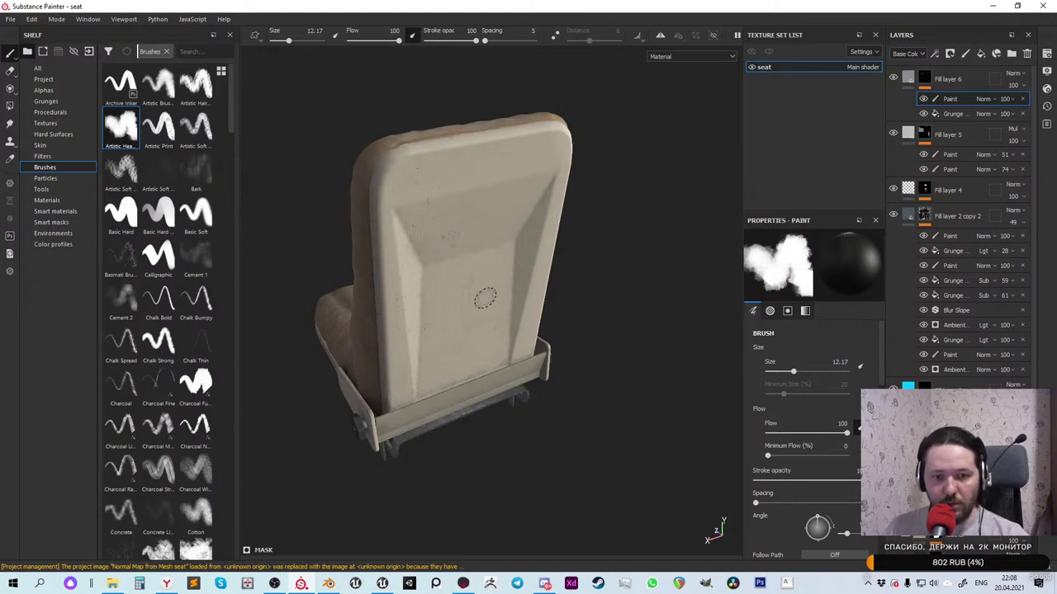
mouse_move(481, 292)
left_mouse_down("alt")
mouse_move(363, 236)
mouse_move(270, 239)
mouse_move(346, 255)
mouse_move(486, 170)
mouse_move(501, 202)
left_mouse_up("alt")
left_click_drag(502, 195, 248, 194, "alt")
Orbit around the seat and its metal frame to inspect spots for dirt touch-ups
scroll(611, 521, "up", 5)
scroll(611, 522, "down", 8)
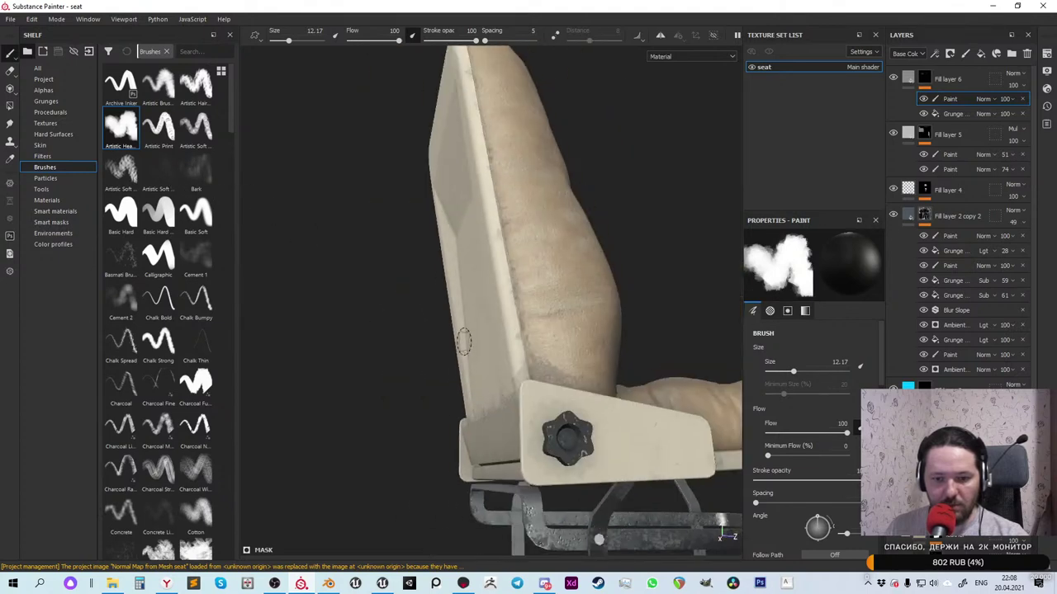
scroll(483, 396, "up", 8)
scroll(483, 396, "up", 2)
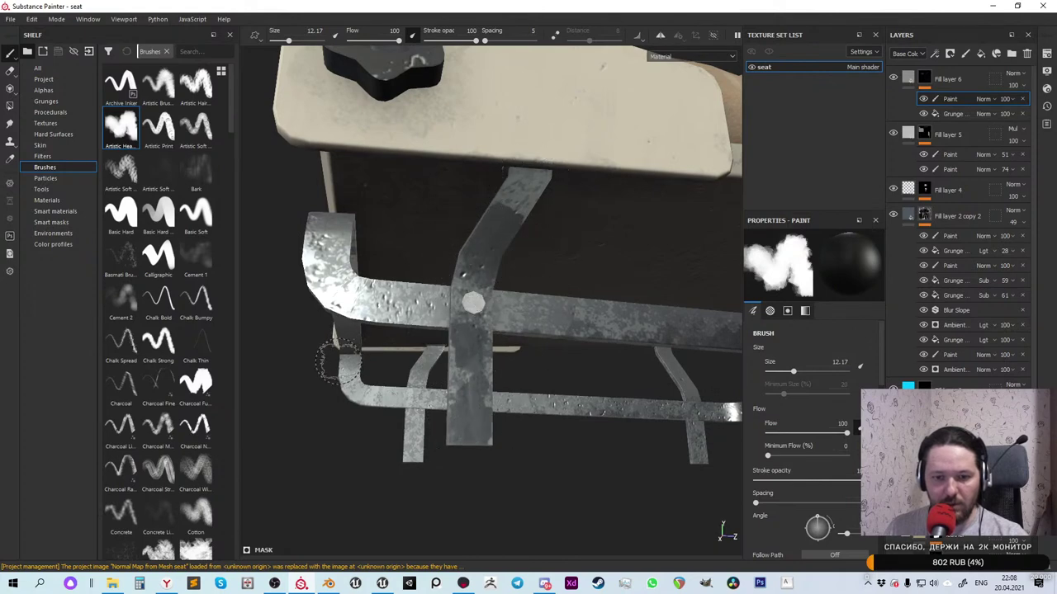
left_click_drag(538, 184, 578, 396, "alt")
scroll(594, 434, "down", 3)
left_click_drag(594, 433, 455, 427, "alt")
scroll(549, 417, "up", 3)
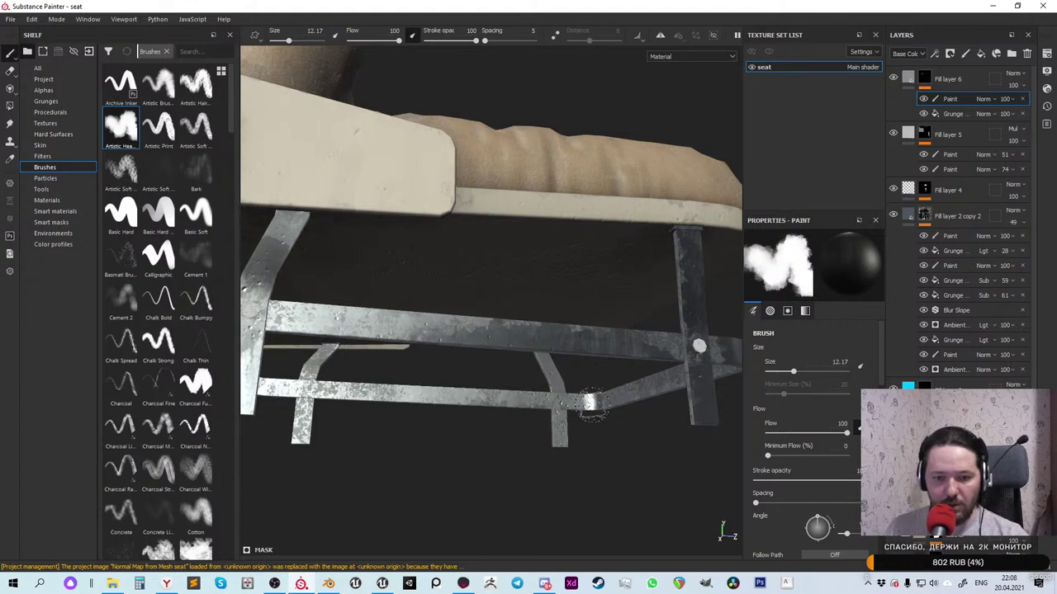
mouse_move(617, 398)
left_mouse_down("alt")
mouse_move(559, 436)
mouse_move(514, 420)
mouse_move(571, 411)
mouse_move(566, 389)
left_mouse_up("alt")
scroll(576, 420, "down", 3)
scroll(576, 419, "up", 5)
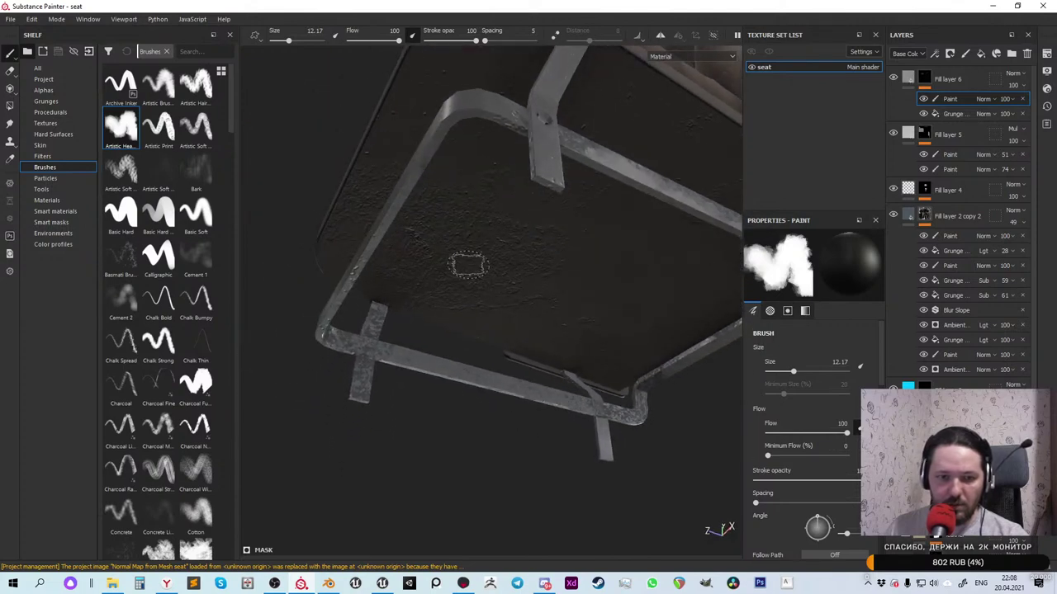
left_click_drag(420, 310, 273, 386, "alt")
key("f")
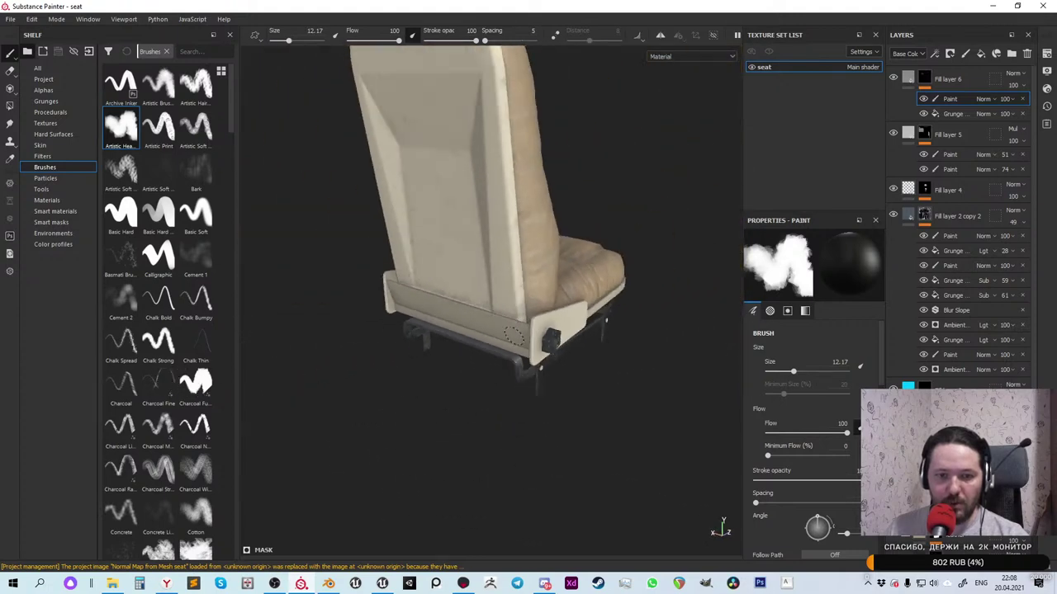
Create Folder 3, move Fill layer 6 into it, and give the folder a black mask
left_click(1013, 54)
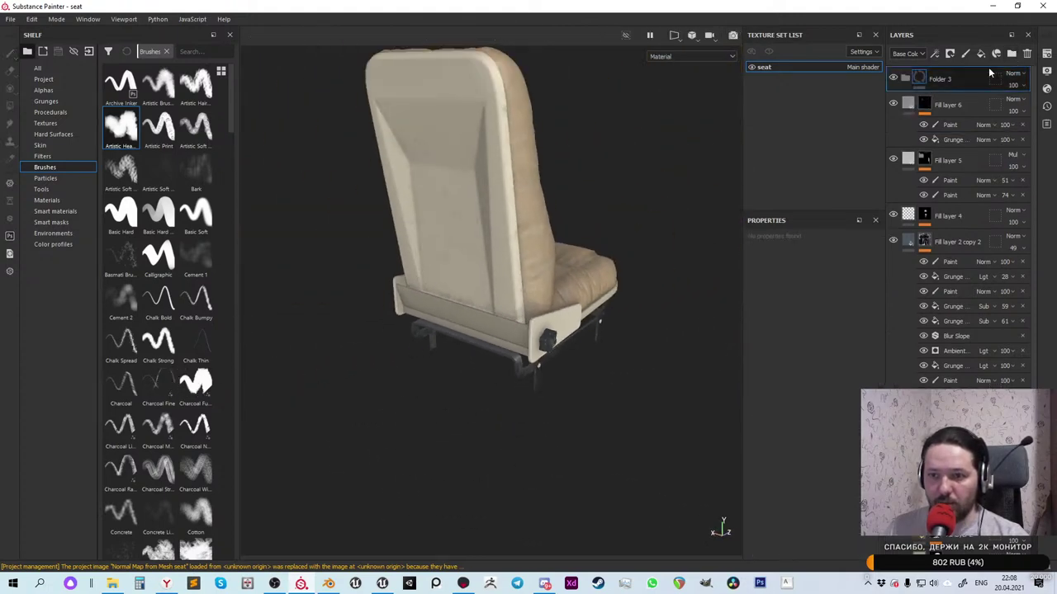
left_click_drag(918, 106, 923, 77)
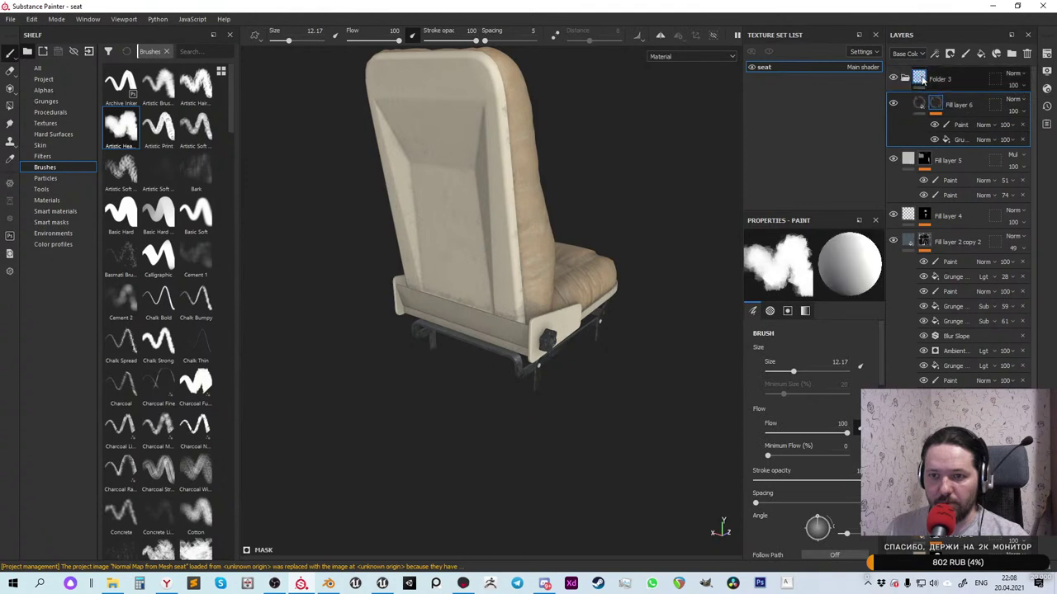
right_click(921, 76)
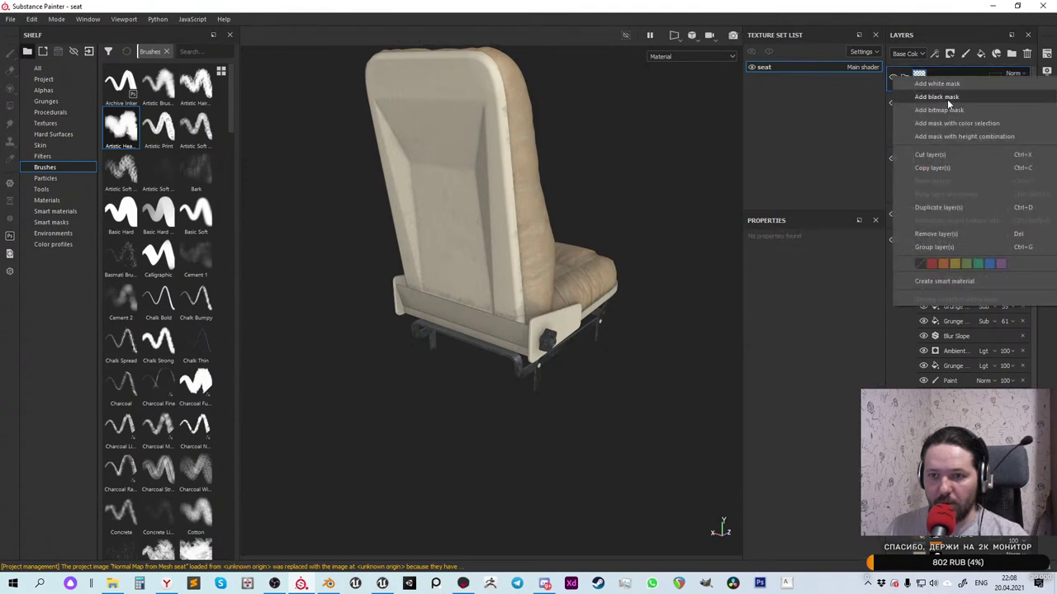
left_click(947, 99)
Set the folder mask to Polygon Fill covering whole mesh parts, and frame the seat for selection
right_click(950, 76)
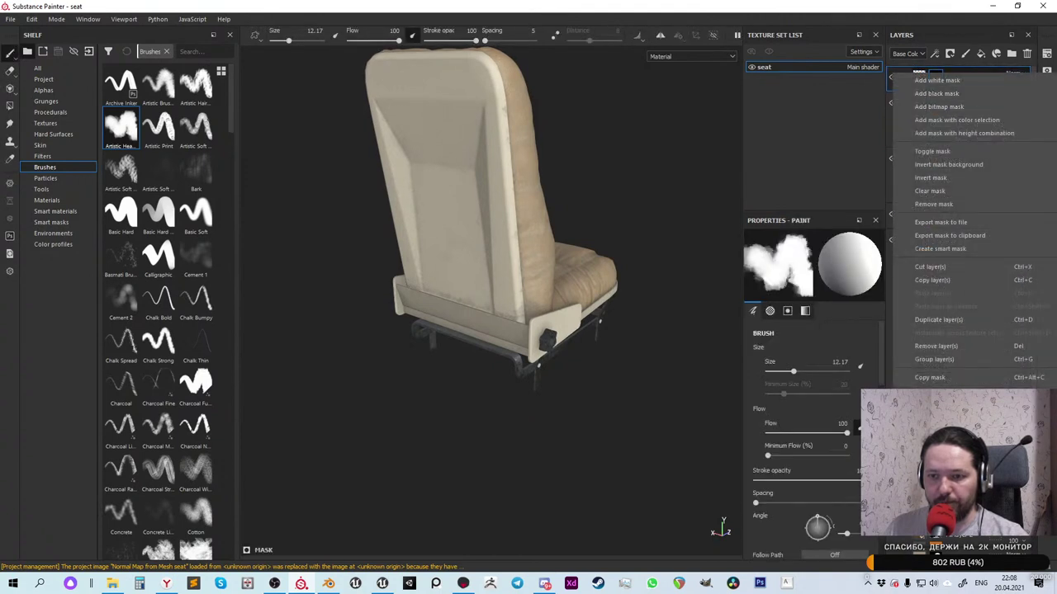
left_click(929, 377)
left_click(10, 105)
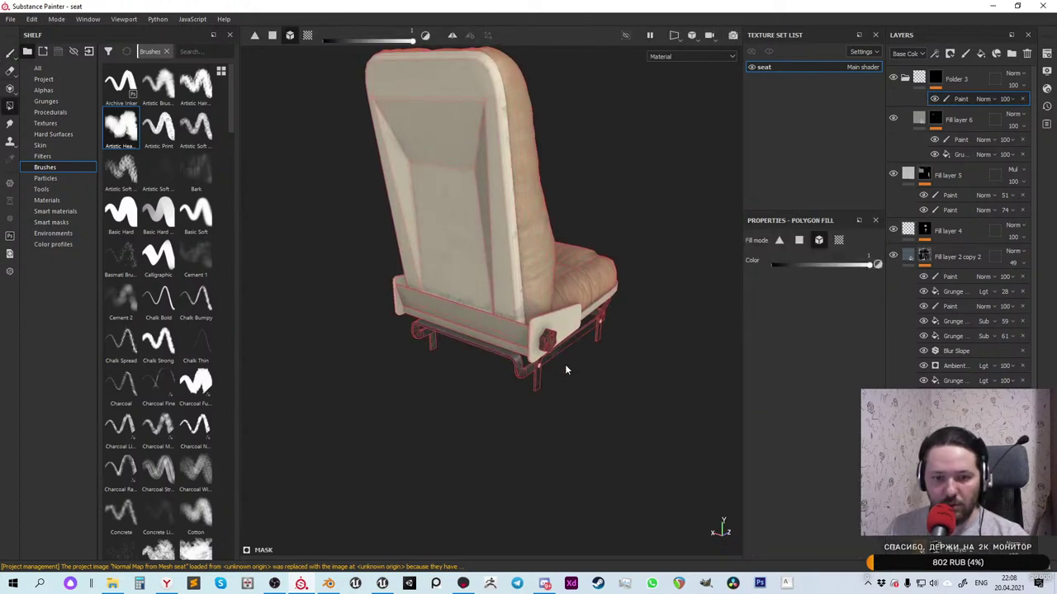
left_click_drag(597, 334, 577, 404, "alt")
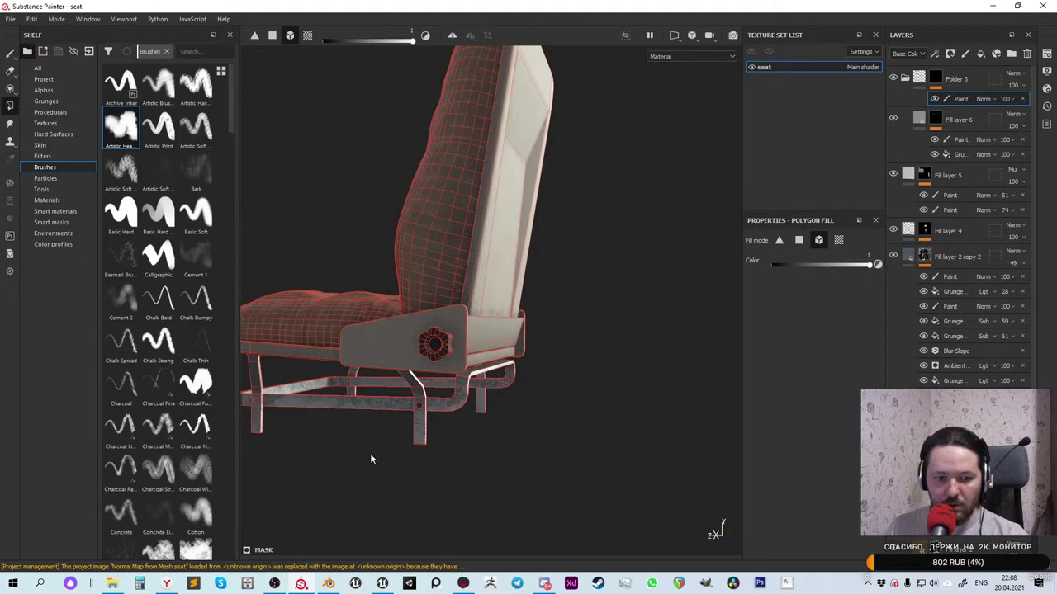
left_click_drag(652, 443, 472, 436, "alt")
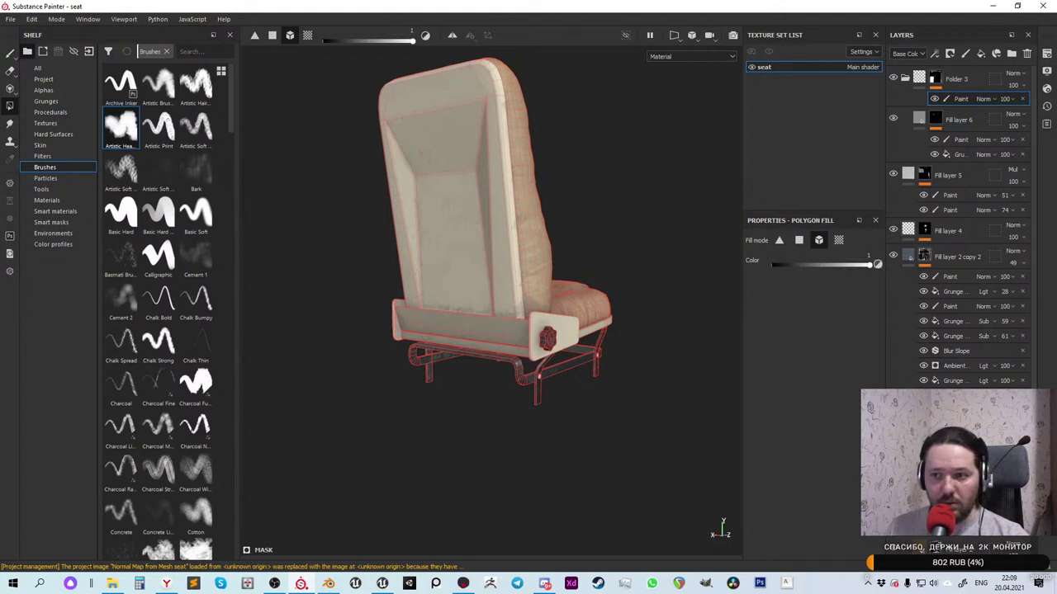
left_click(1046, 54)
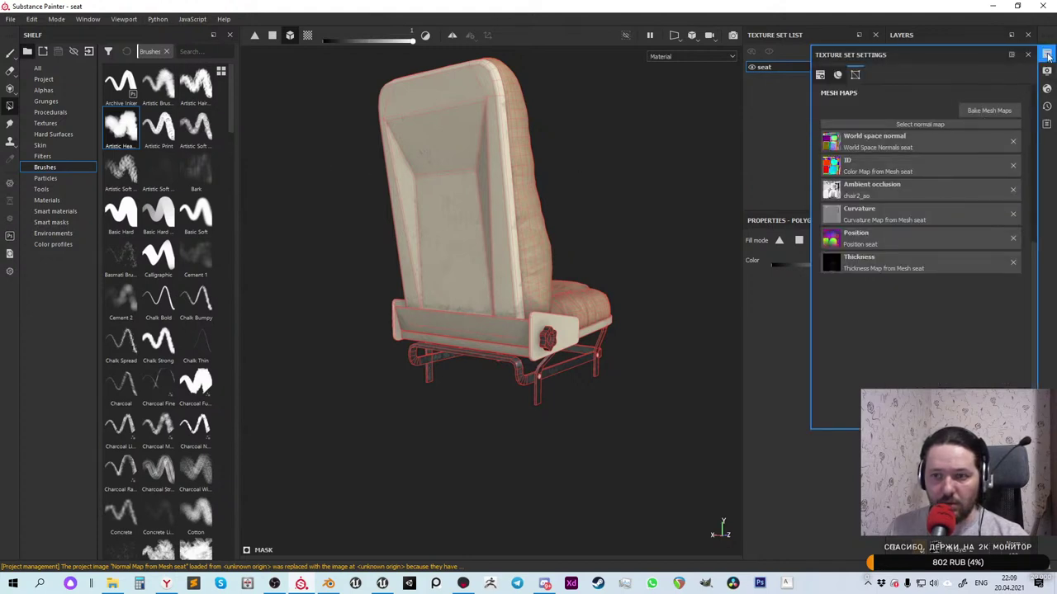
left_click(1046, 55)
left_click(10, 51)
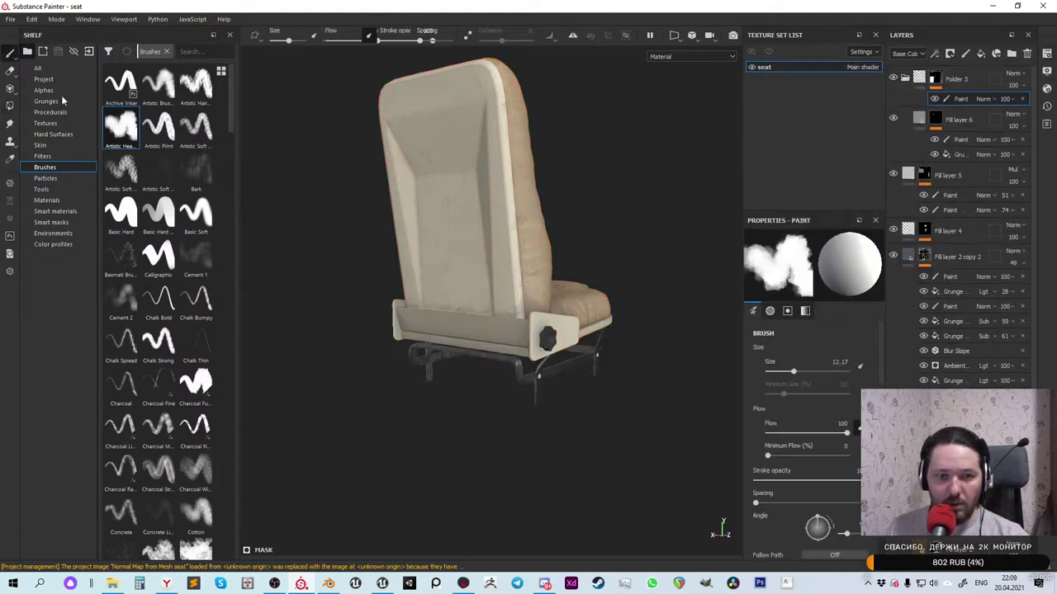
mouse_move(319, 295)
left_mouse_down("alt")
mouse_move(633, 302)
mouse_move(867, 324)
left_mouse_up("alt")
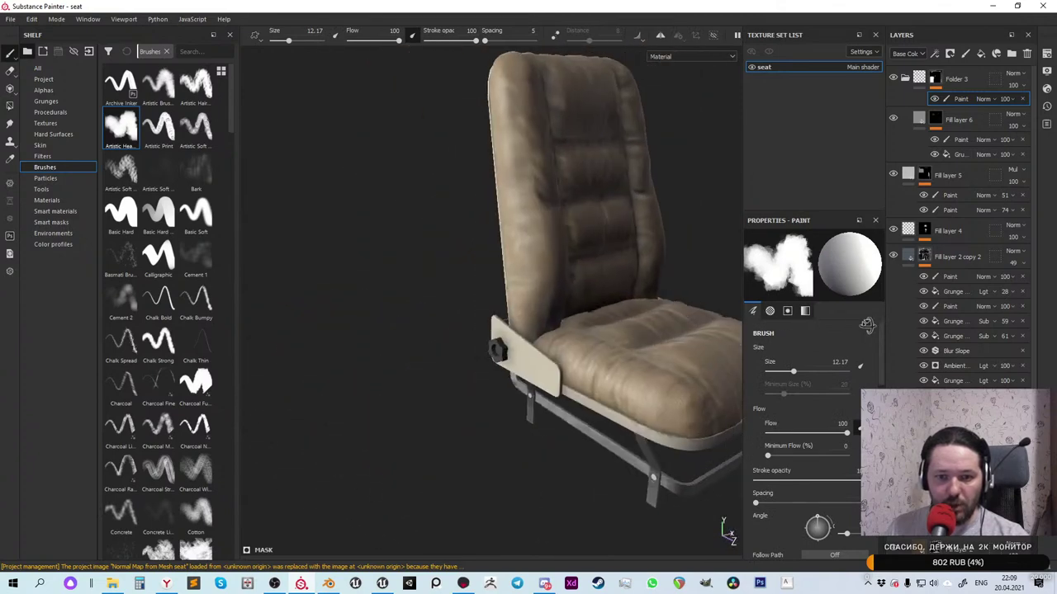
key("f")
scroll(567, 311, "up", 5)
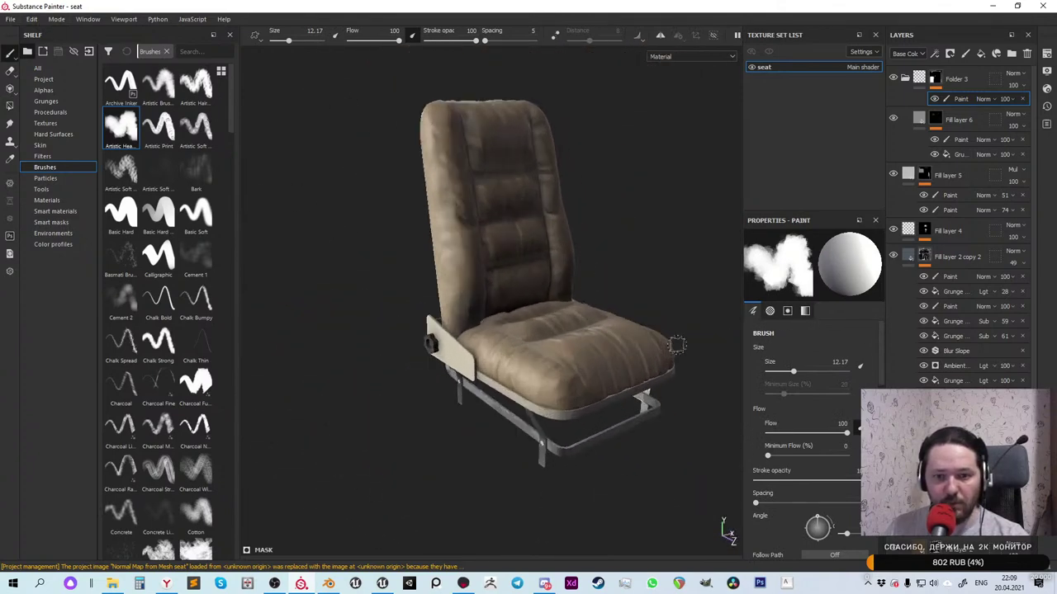
Export the seat textures from the Export textures window, then close it
left_click(10, 18)
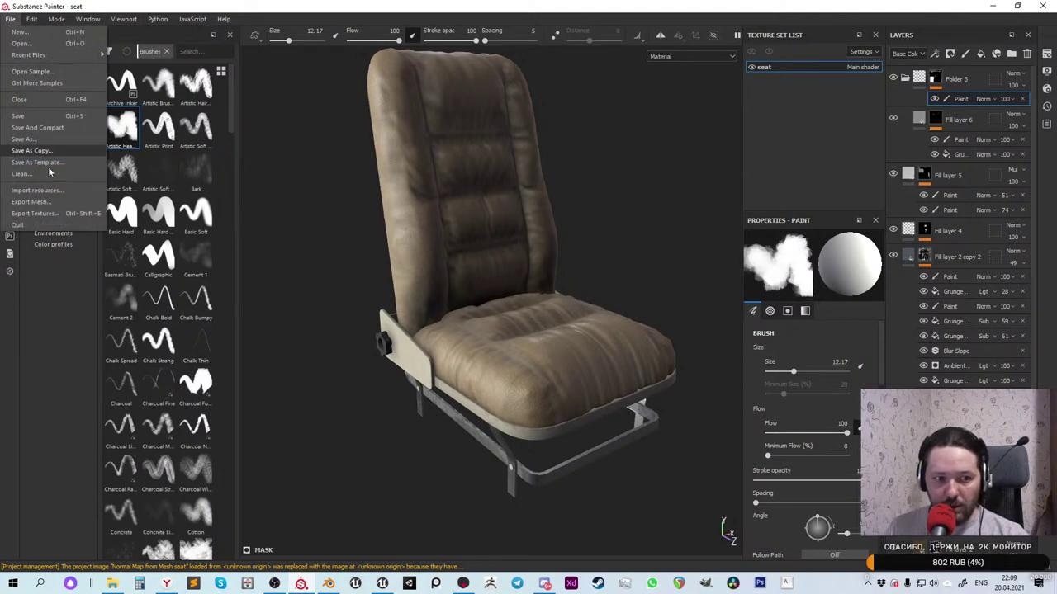
left_click(33, 153)
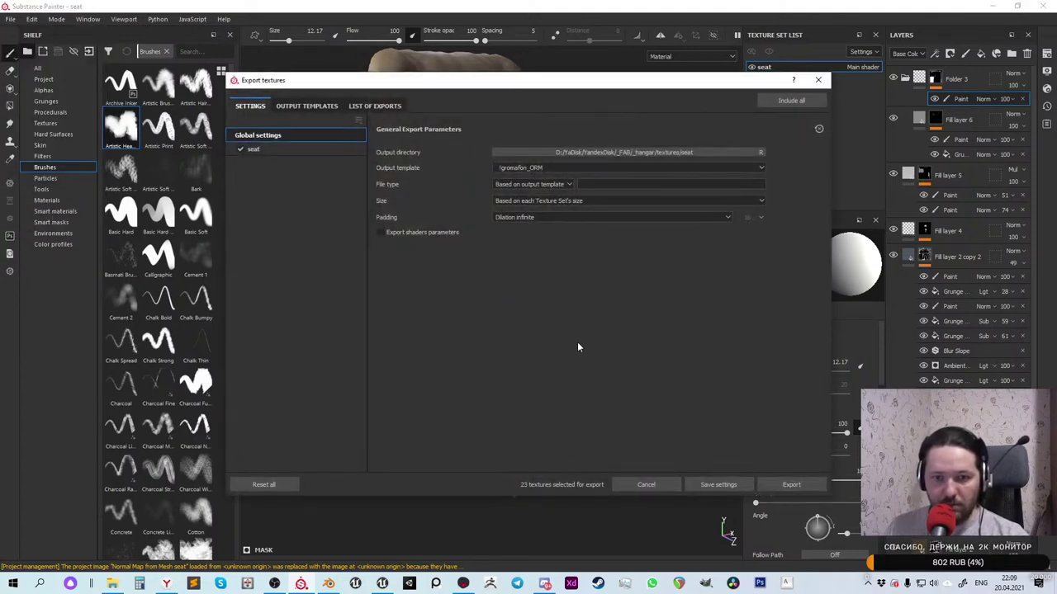
left_click(790, 484)
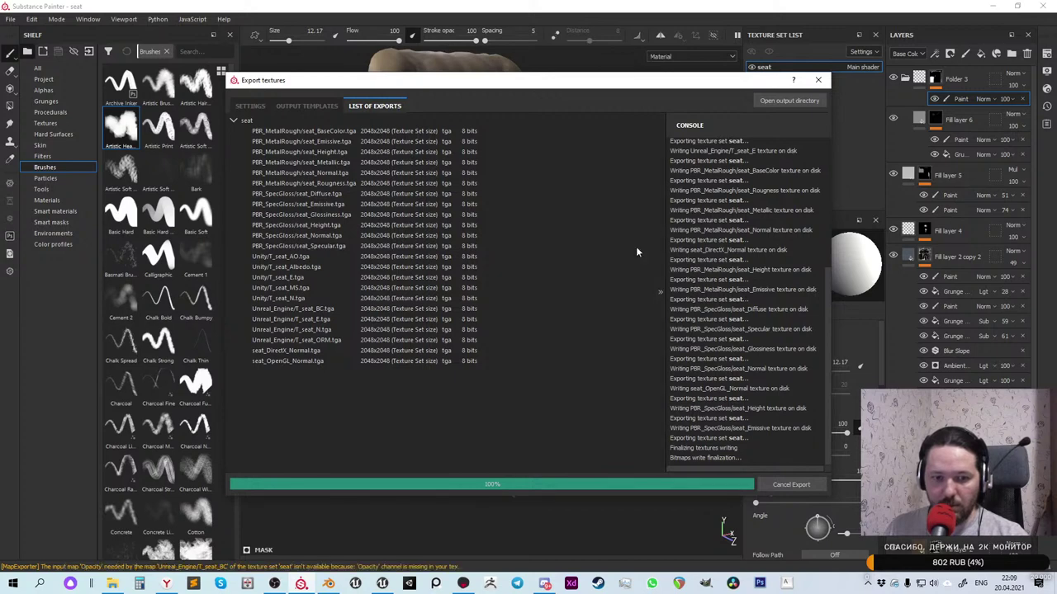
left_click(818, 81)
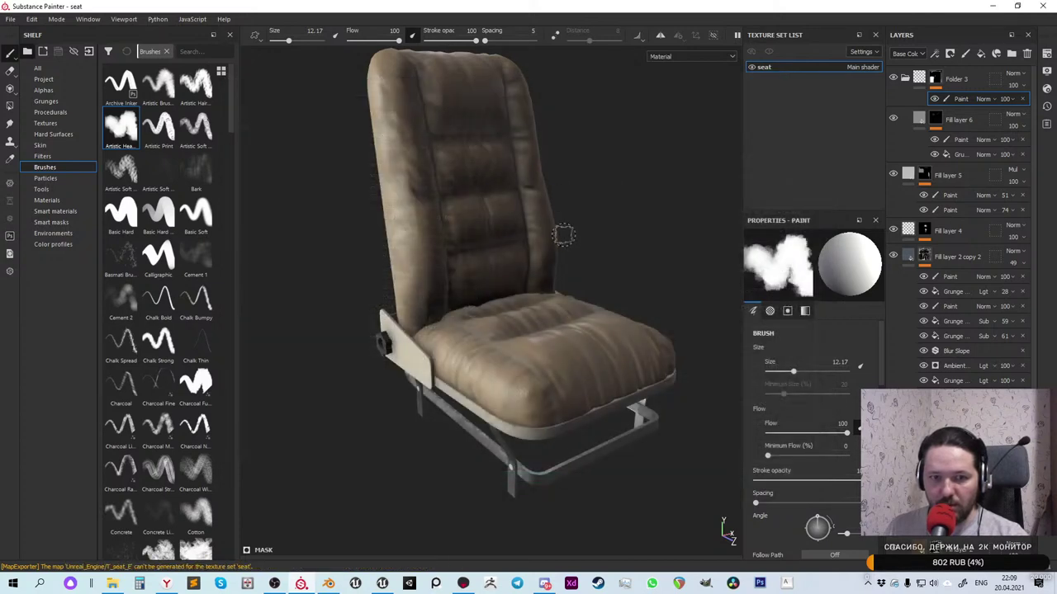
Change the seat texture set's resolution from 2048 to 1024 in Texture Set Settings
left_click(1047, 56)
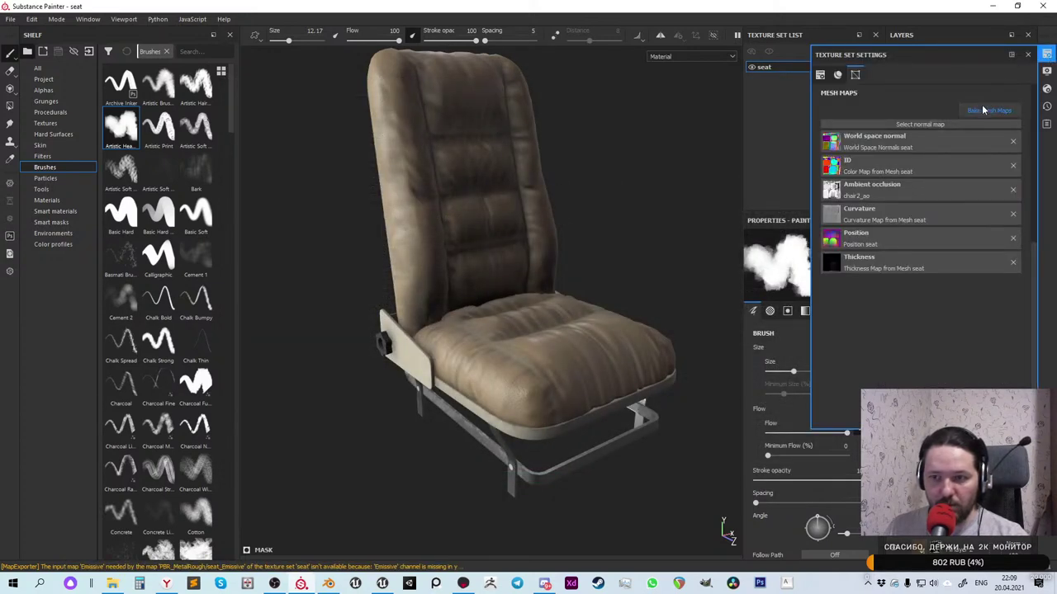
left_click(1047, 73)
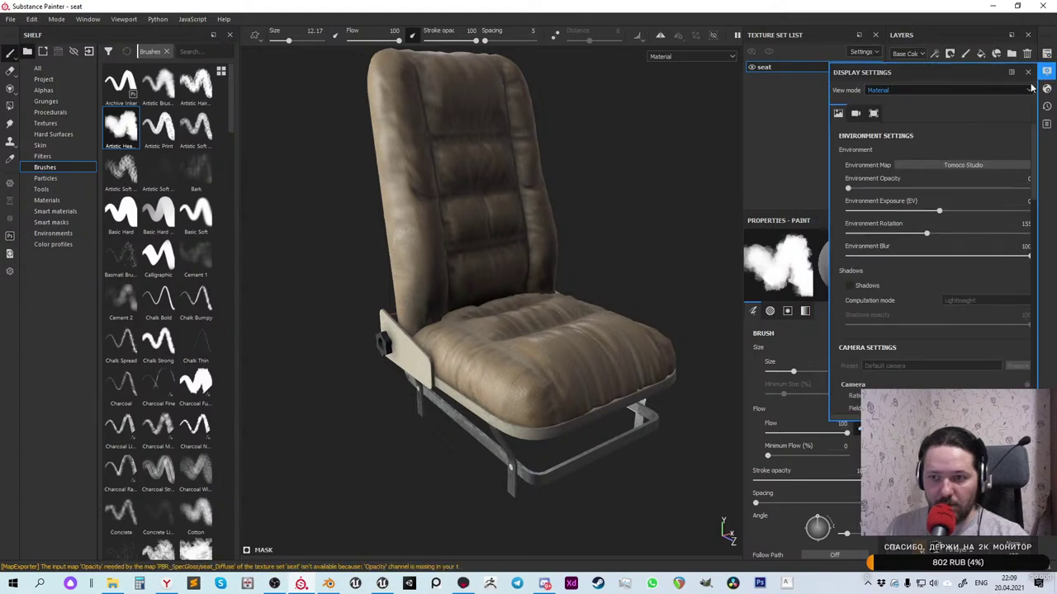
left_click(1047, 55)
scroll(949, 112, "up", 5)
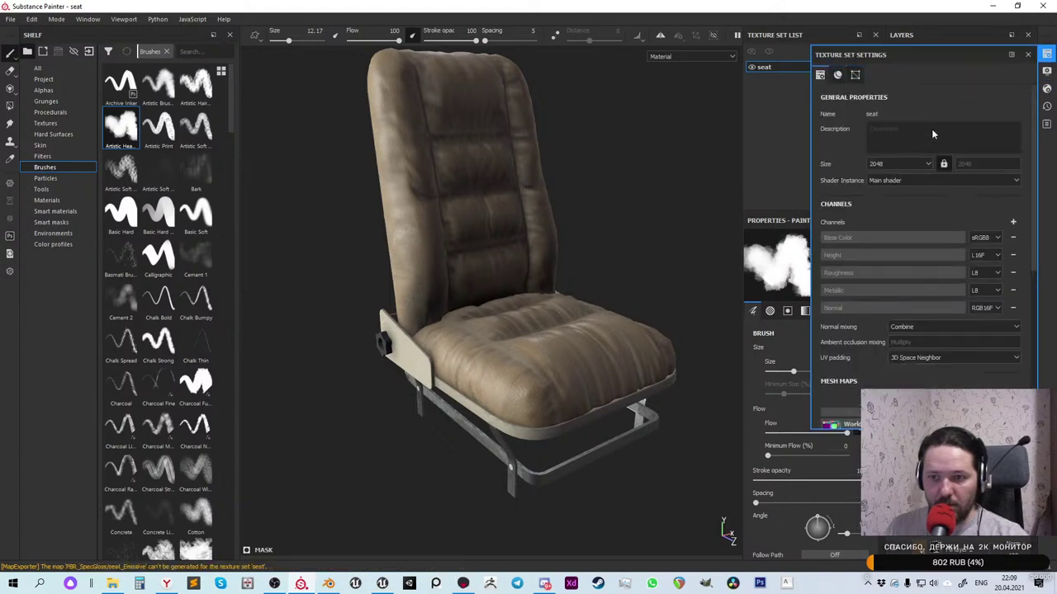
left_click(887, 165)
left_click(890, 196)
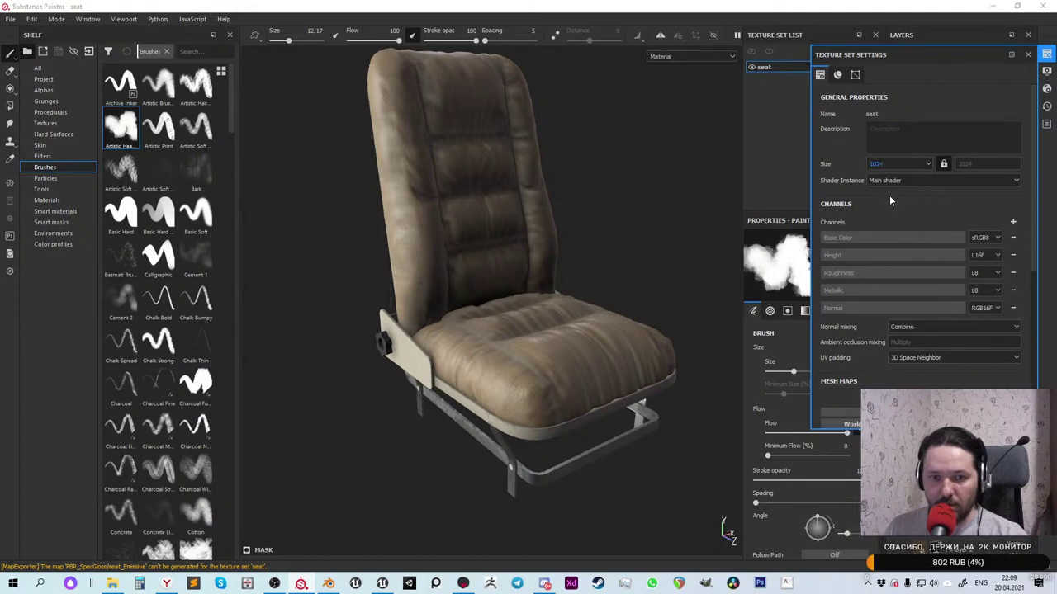
left_click_drag(587, 239, 501, 193, "alt")
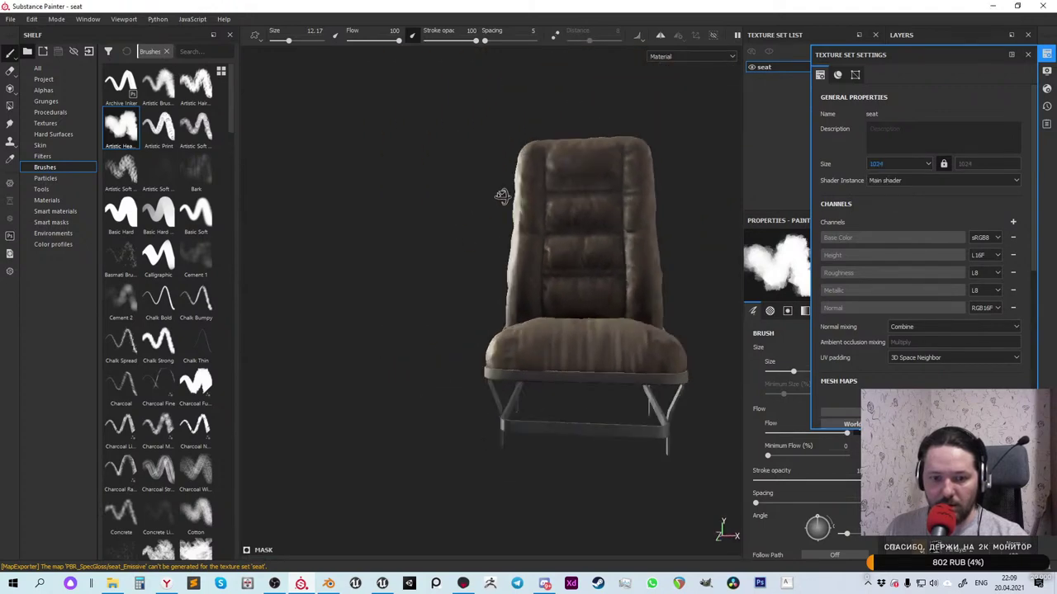
right_click_drag(500, 193, 805, 224, "alt")
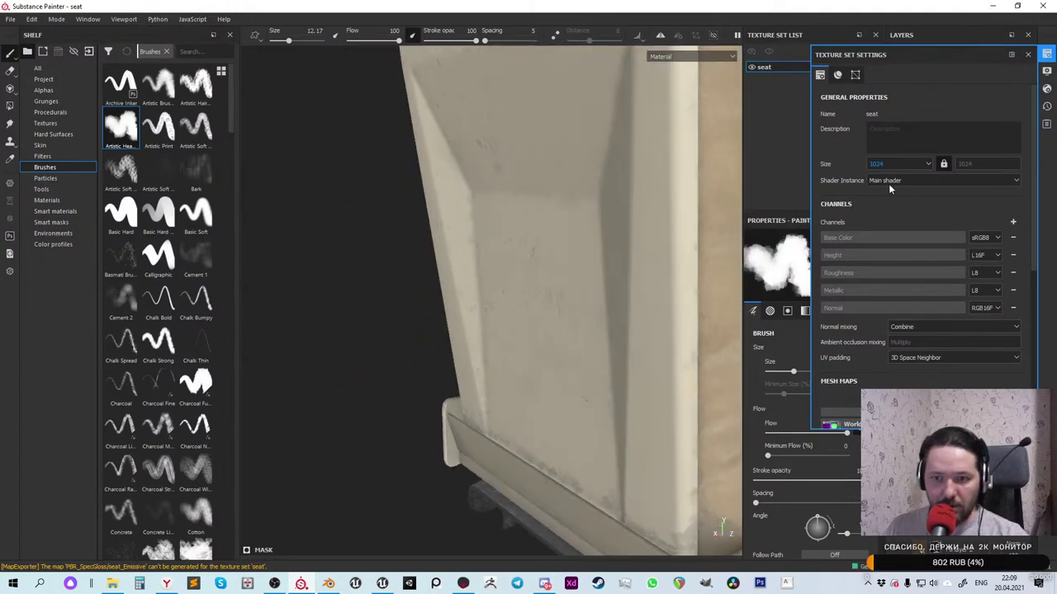
left_click(888, 165)
left_click(880, 202)
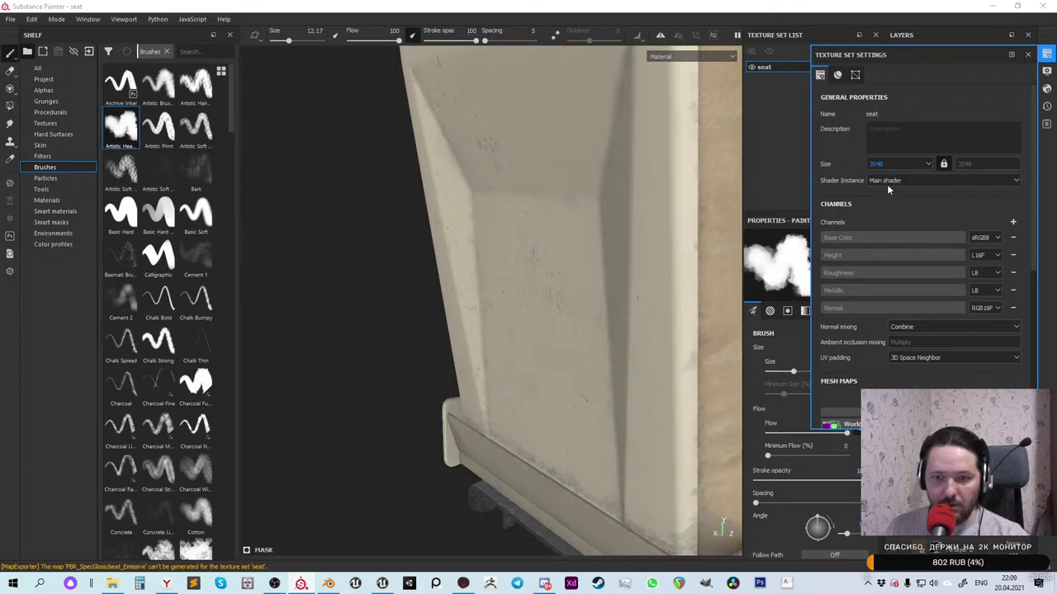
left_click(887, 164)
left_click(890, 195)
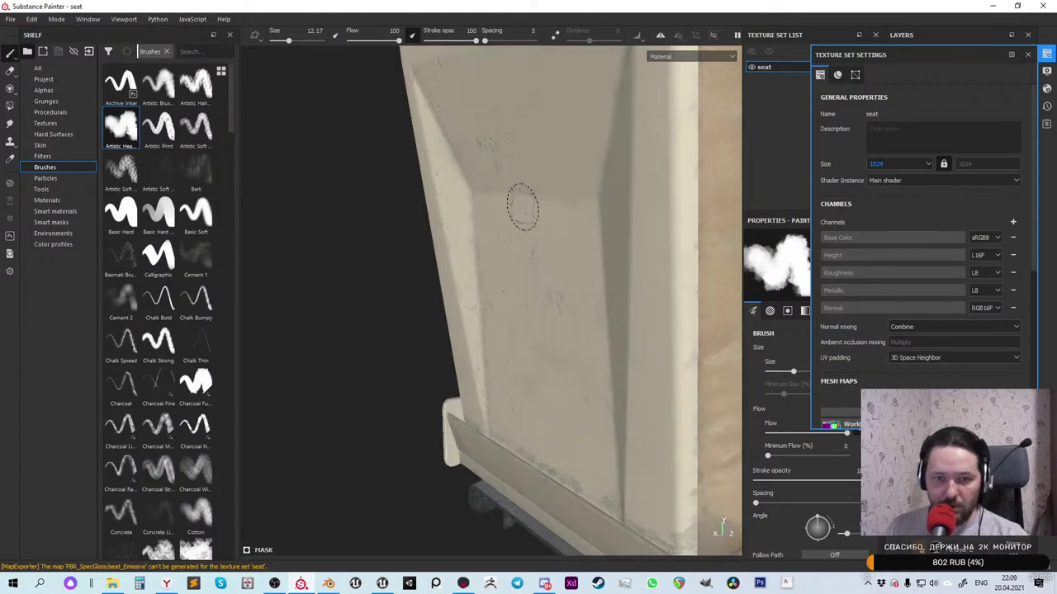
left_click(1045, 55)
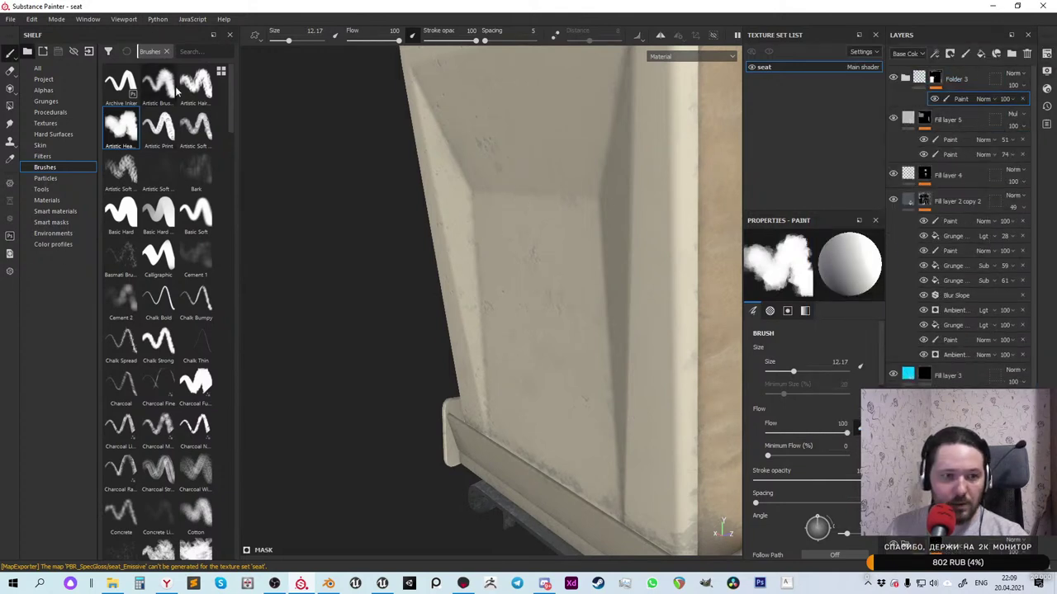
Find the Sharpen filter in the shelf's Filters and add it to the top of the layer stack
left_click(185, 51)
type("sh")
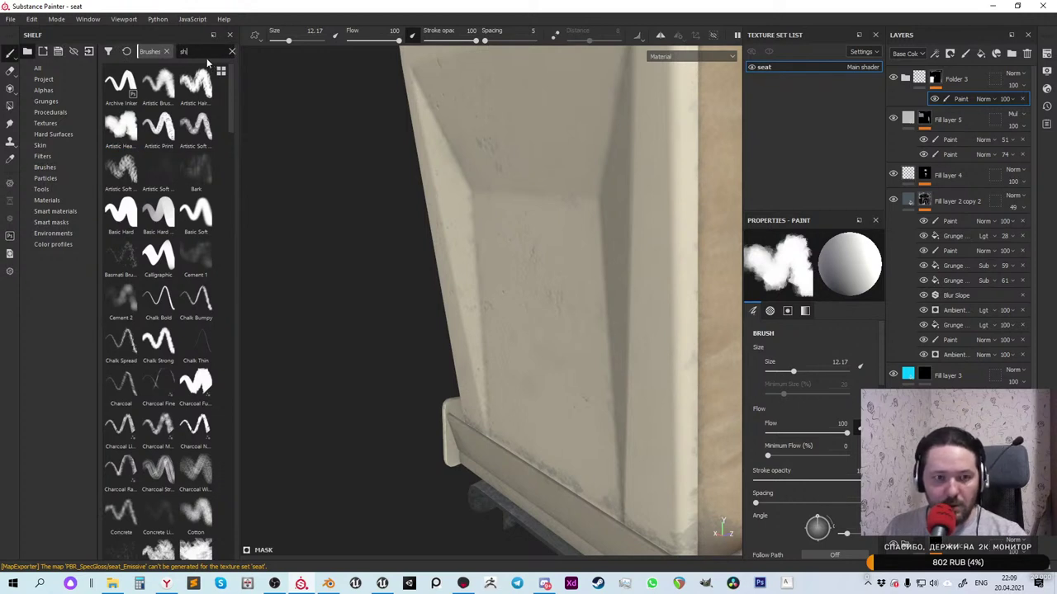
type("a")
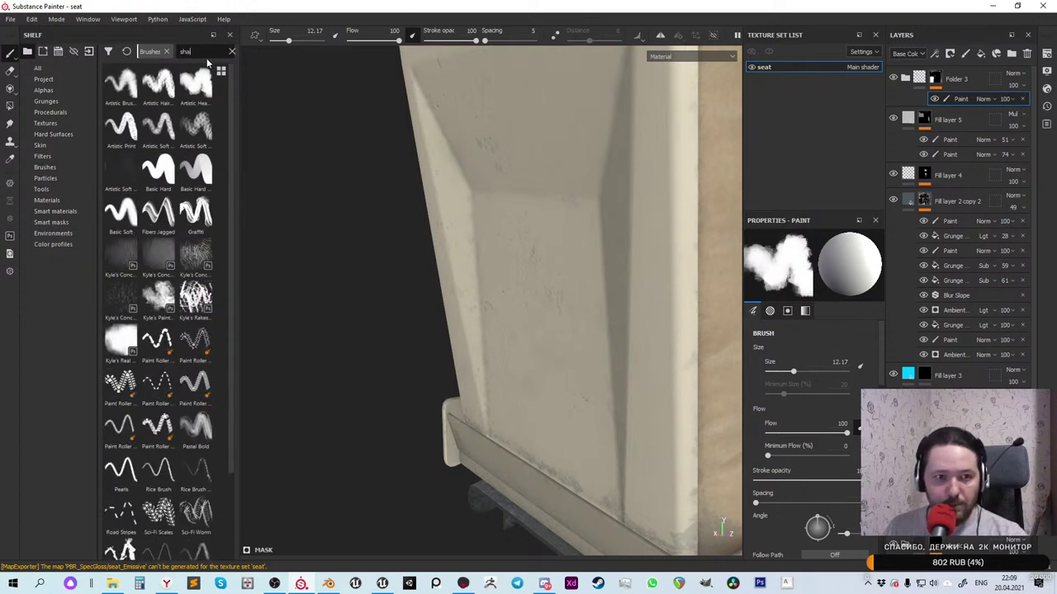
left_click(166, 51)
type("r")
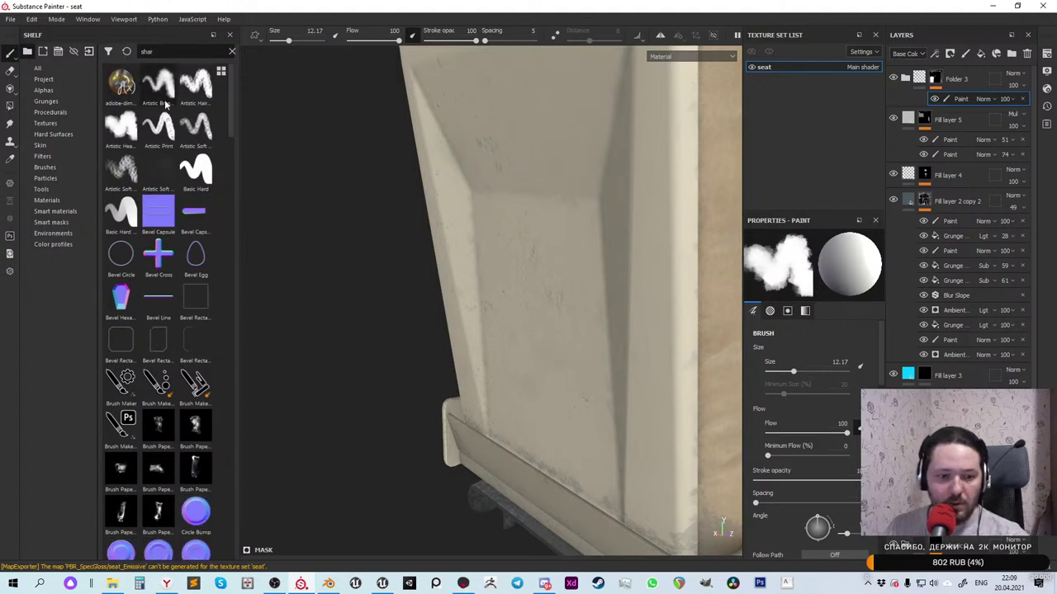
scroll(147, 219, "down", 3)
scroll(149, 207, "up", 3)
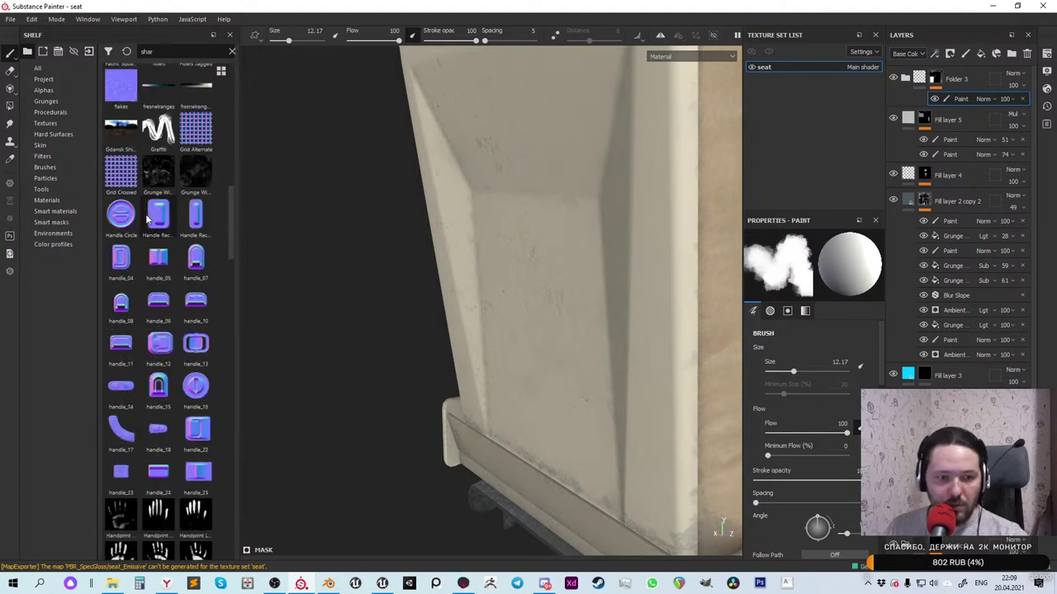
left_click(42, 156)
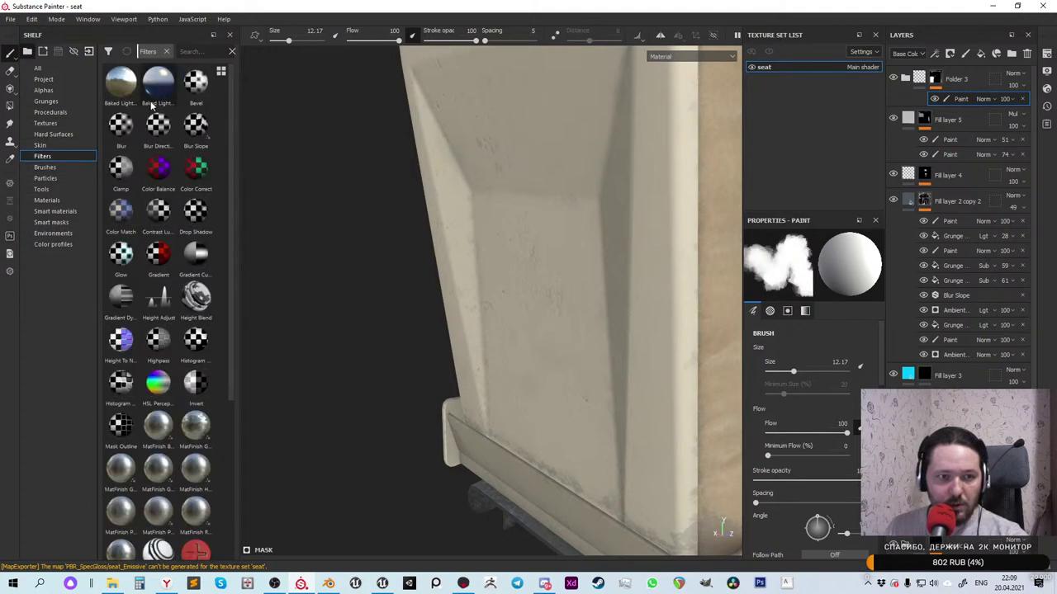
left_click(185, 52)
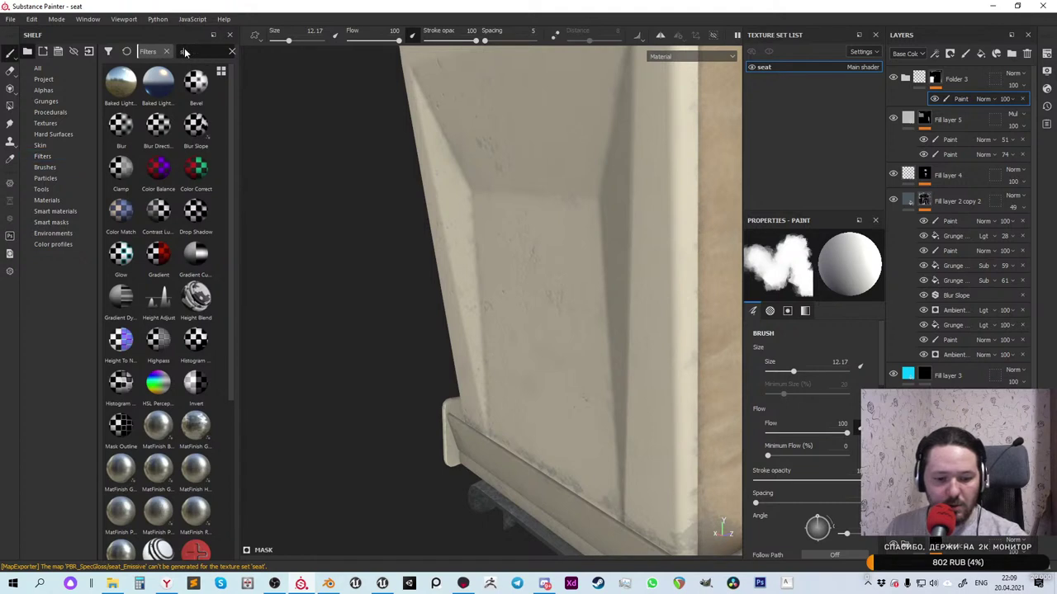
type("sha")
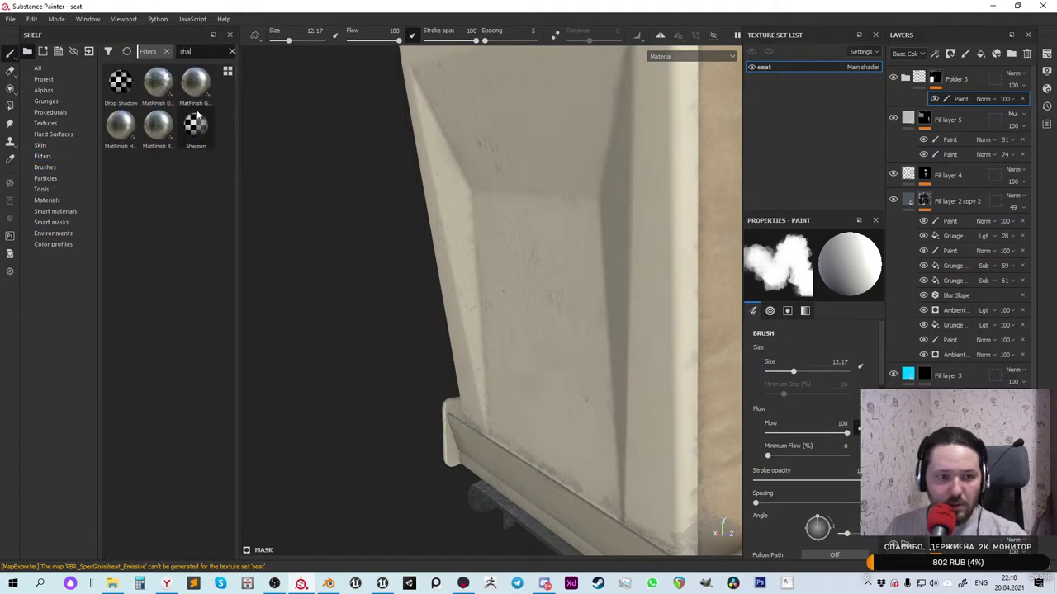
left_click_drag(196, 124, 958, 74)
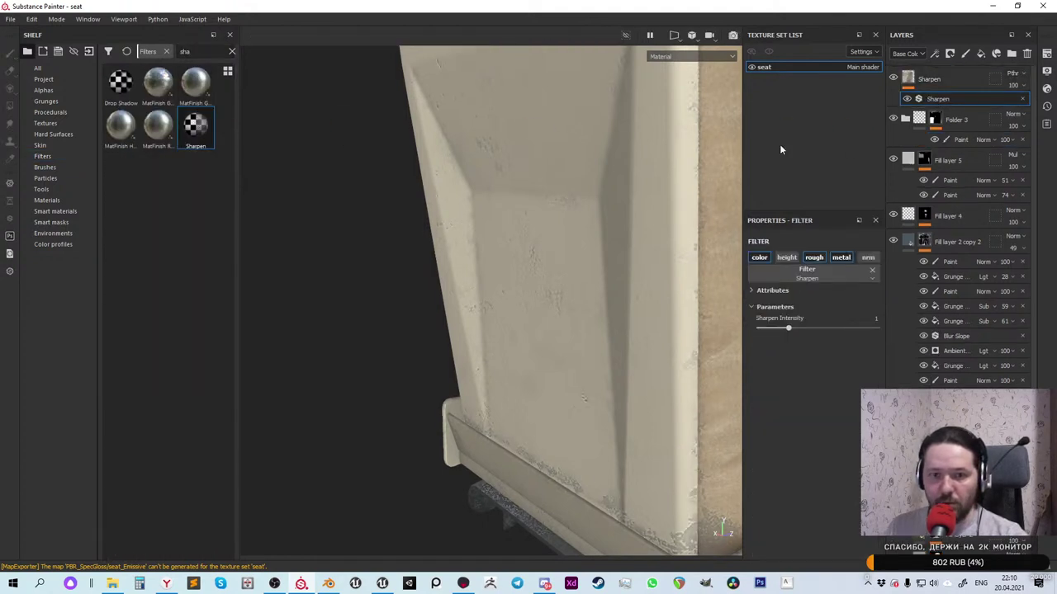
Lower Sharpen Intensity to 0.45 and orbit around the seat to check the sharpening
left_click_drag(789, 330, 771, 330)
key("f")
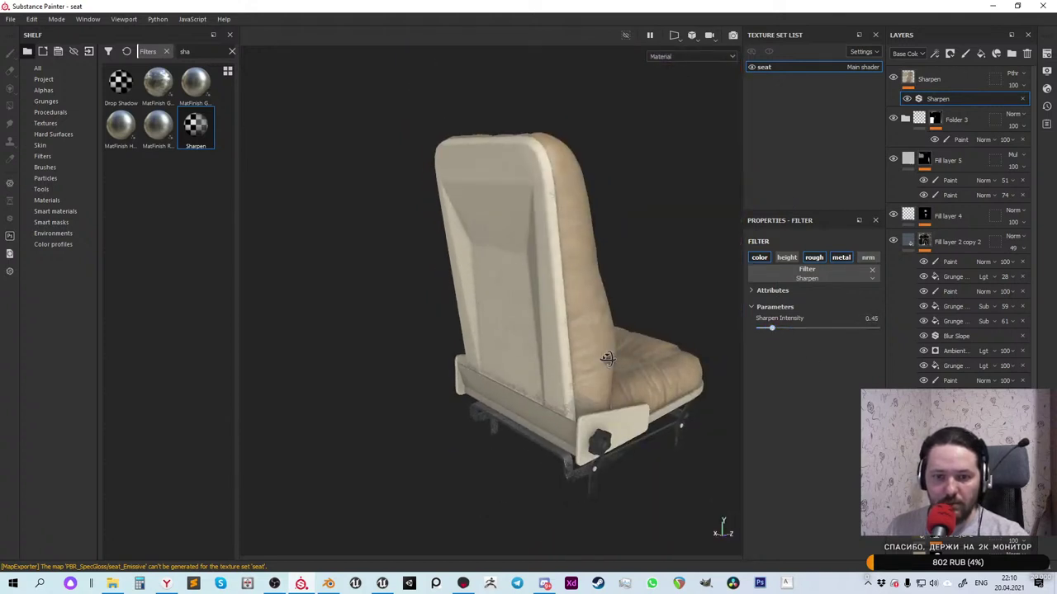
left_click_drag(607, 357, 800, 333, "alt")
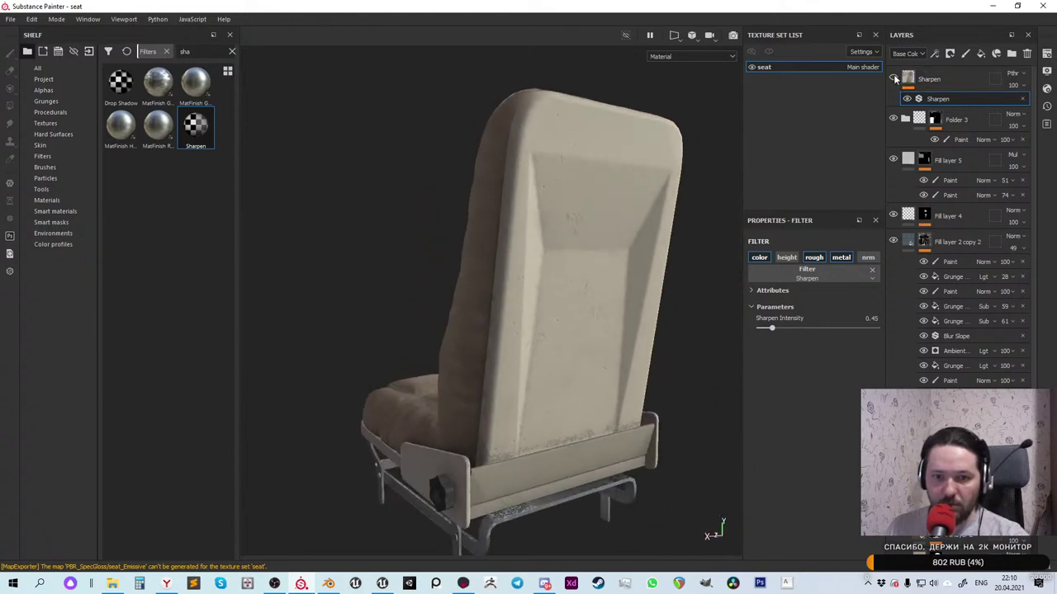
mouse_move(561, 374)
left_mouse_down("alt")
mouse_move(567, 314)
mouse_move(576, 366)
mouse_move(566, 371)
left_mouse_up("alt")
Re-export all 23 seat textures at 1024×1024 and close the export window
left_click(10, 21)
left_click(69, 216)
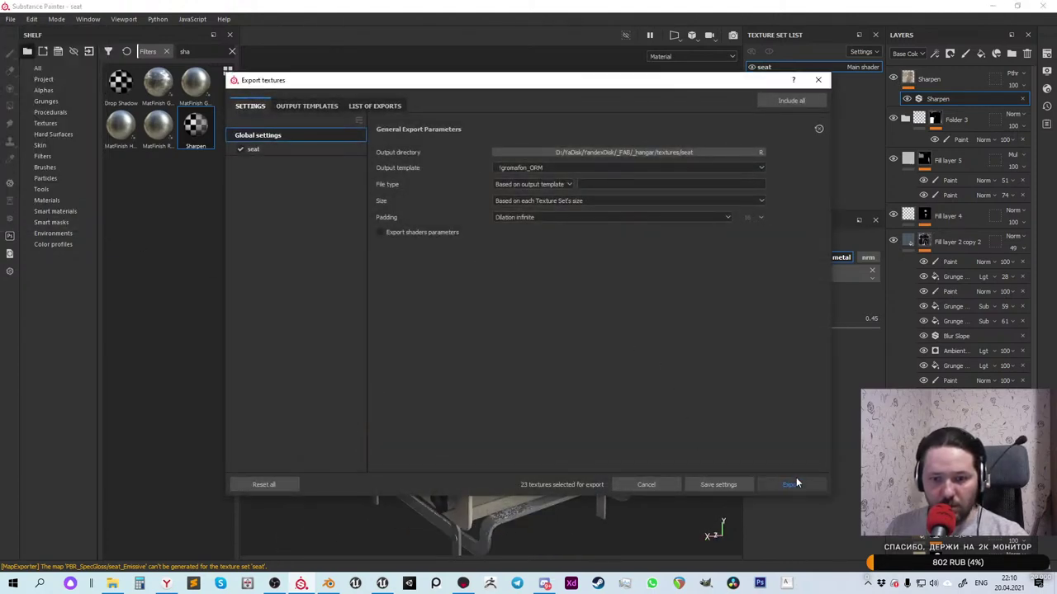
left_click(792, 485)
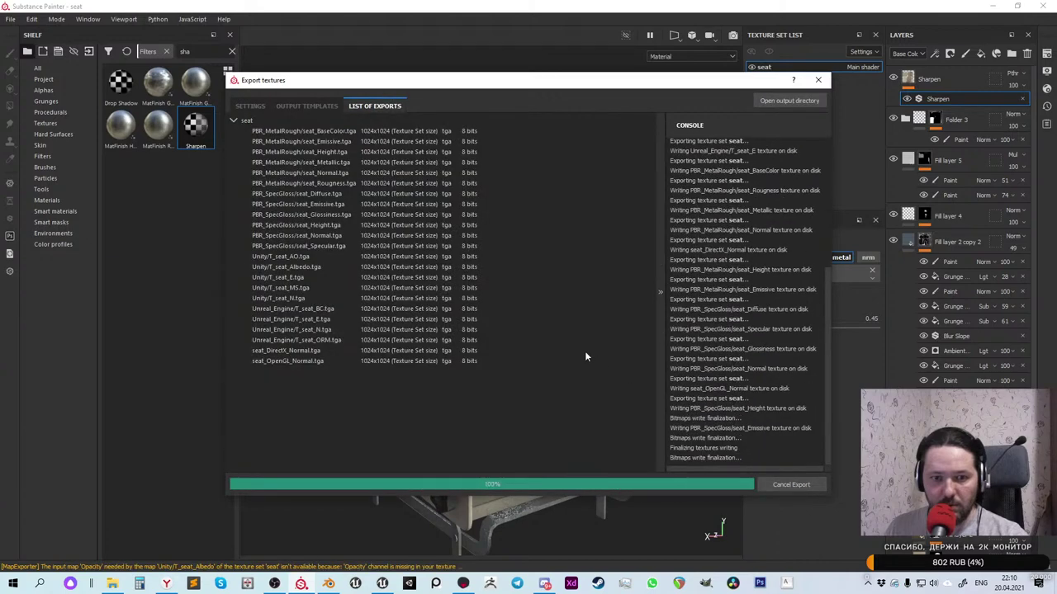
left_click(817, 80)
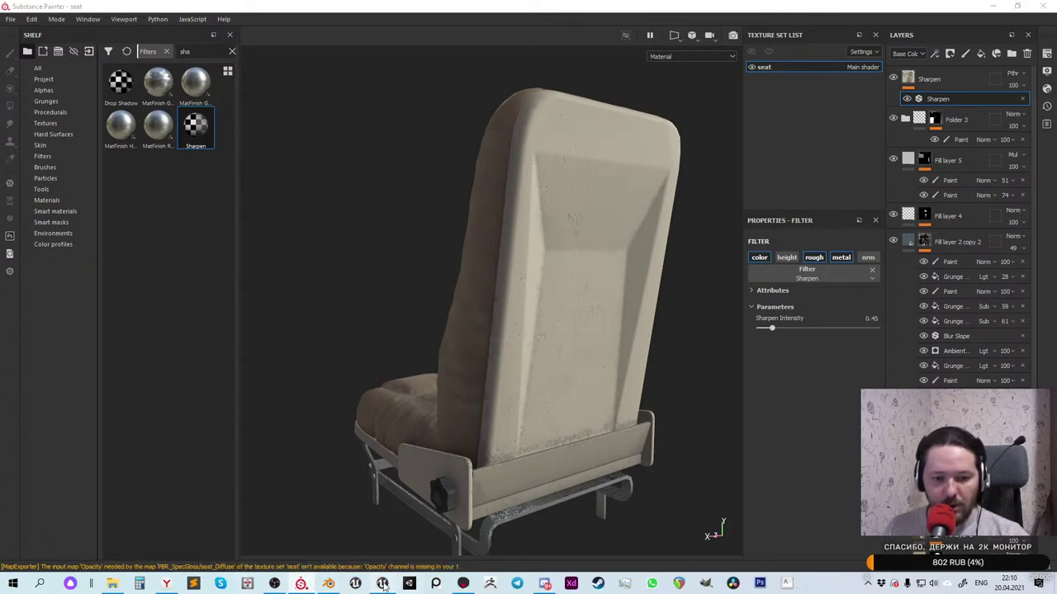
left_click(382, 583)
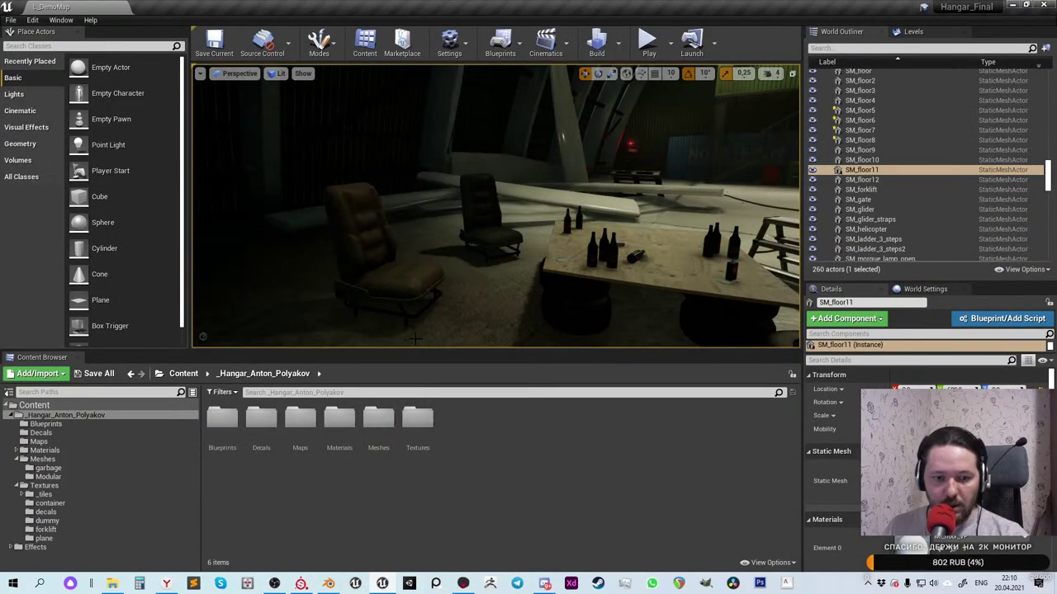
Locate the left chair's textures and reimport T_seat_BC, T_seat_N and T_seat_ORM
double_click(417, 423)
double_click(417, 423)
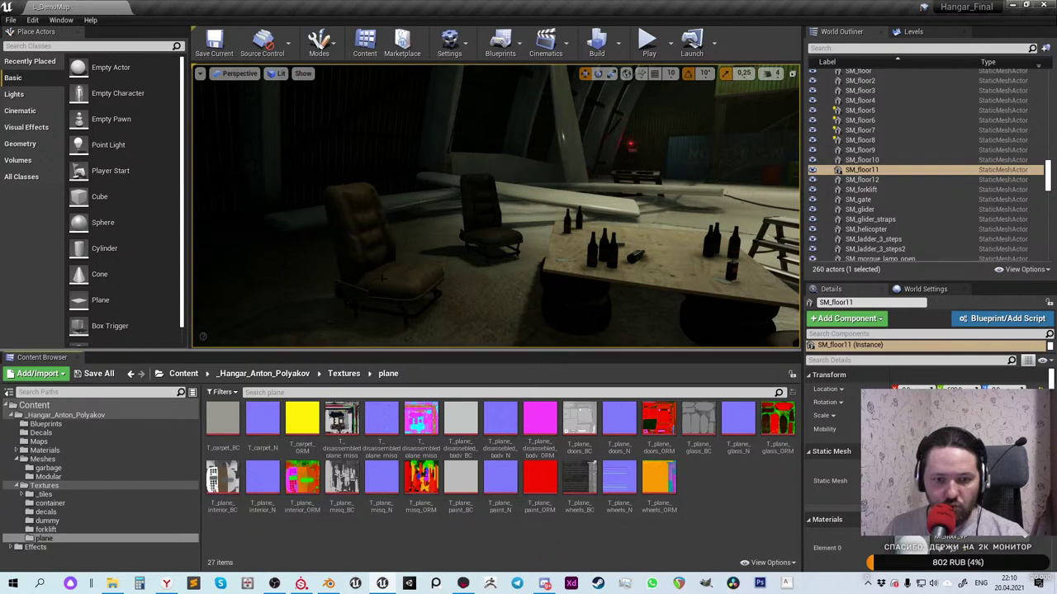
left_click(363, 239)
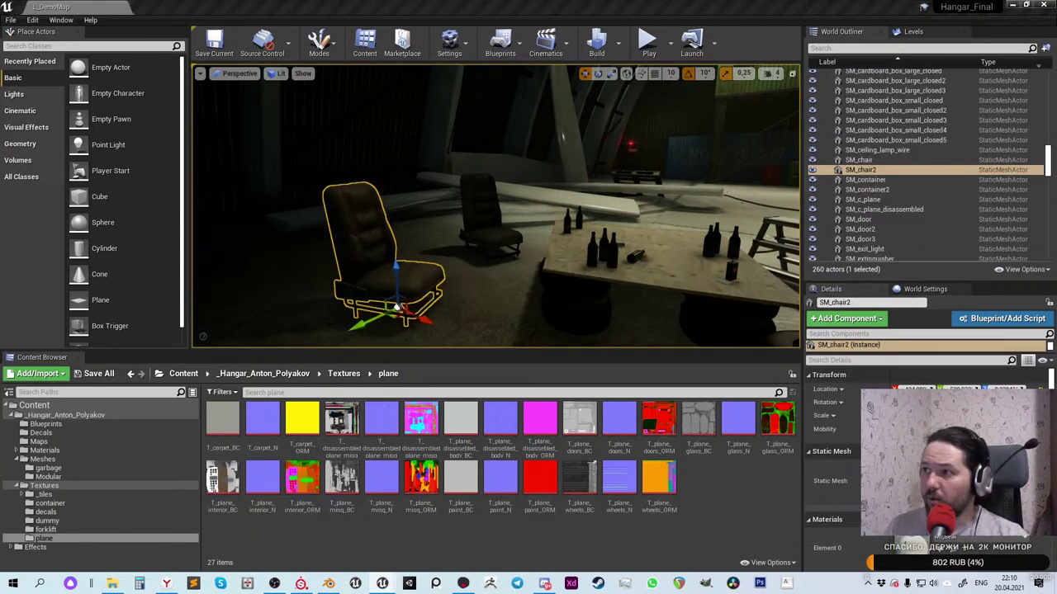
left_click(131, 374)
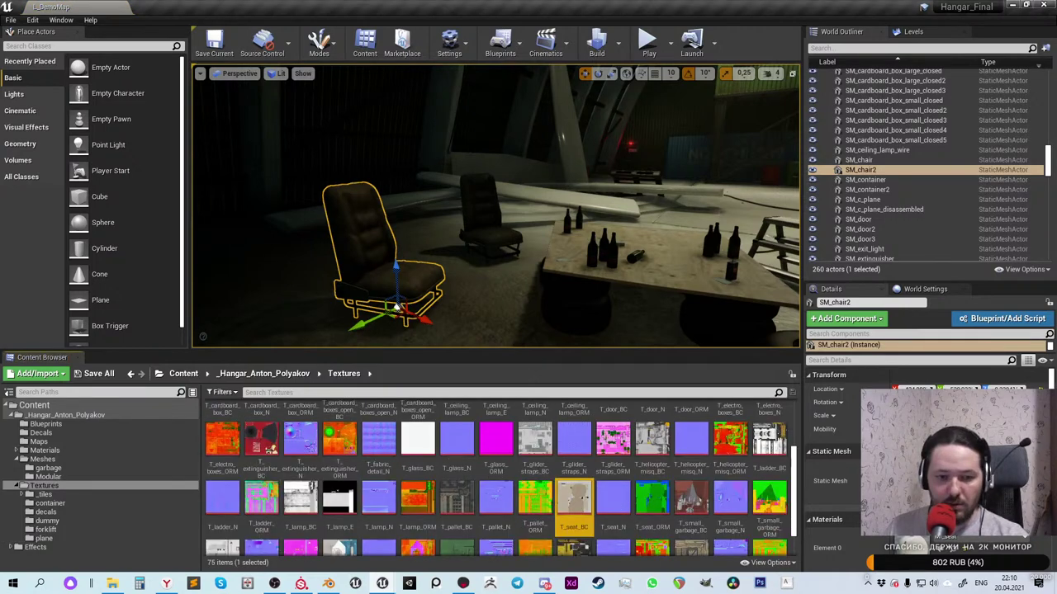
left_click(646, 498, "shift")
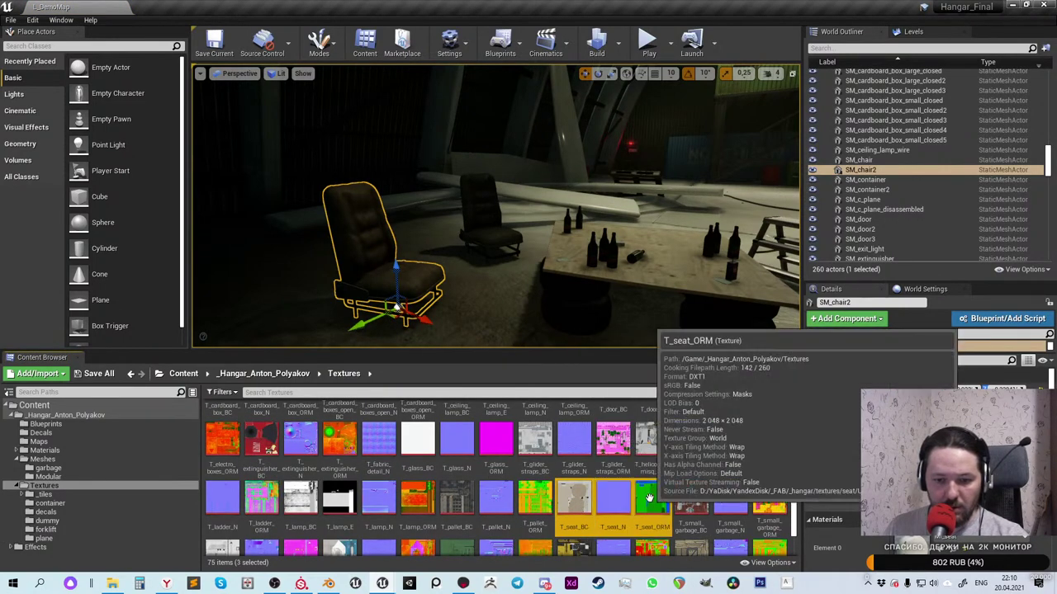
right_click(645, 498)
left_click(700, 216)
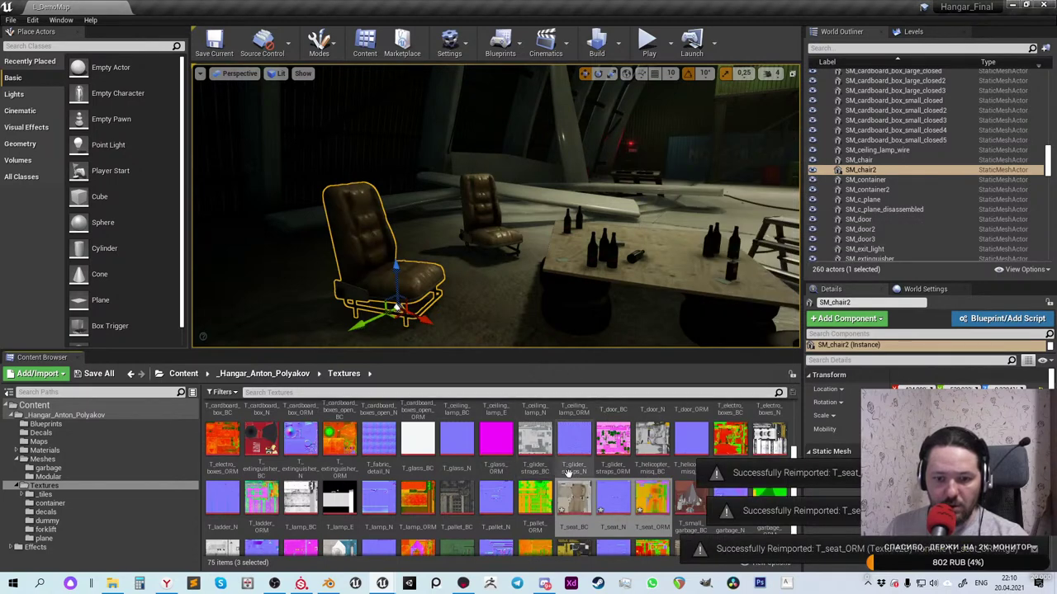
Save the reimported seat textures and pull back to a wider hangar view
mouse_move(651, 488)
key("ctrl+s")
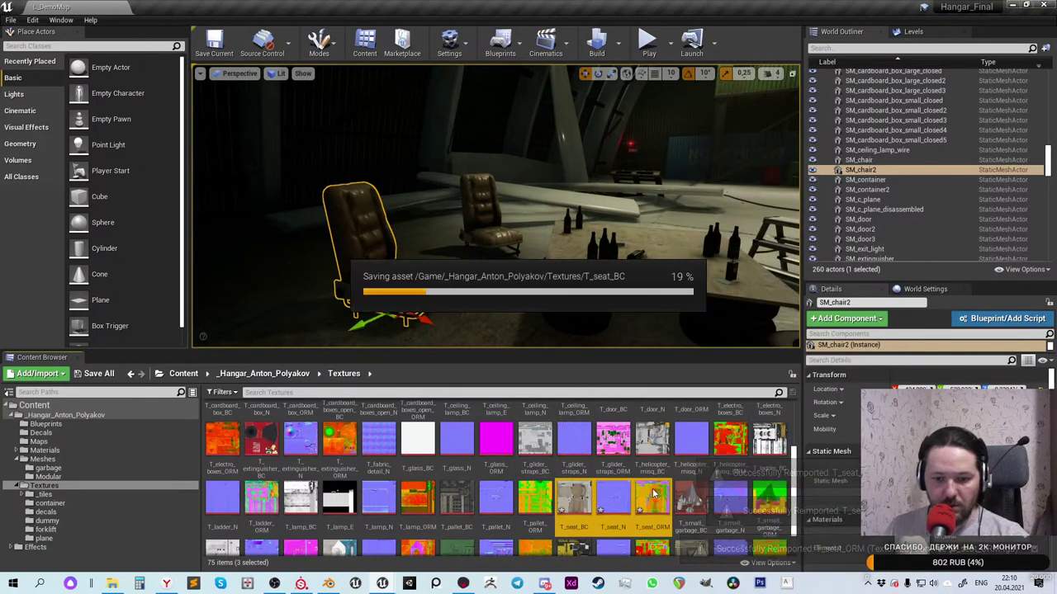
scroll(496, 206, "up", 3)
right_click_drag(495, 207, 433, 215)
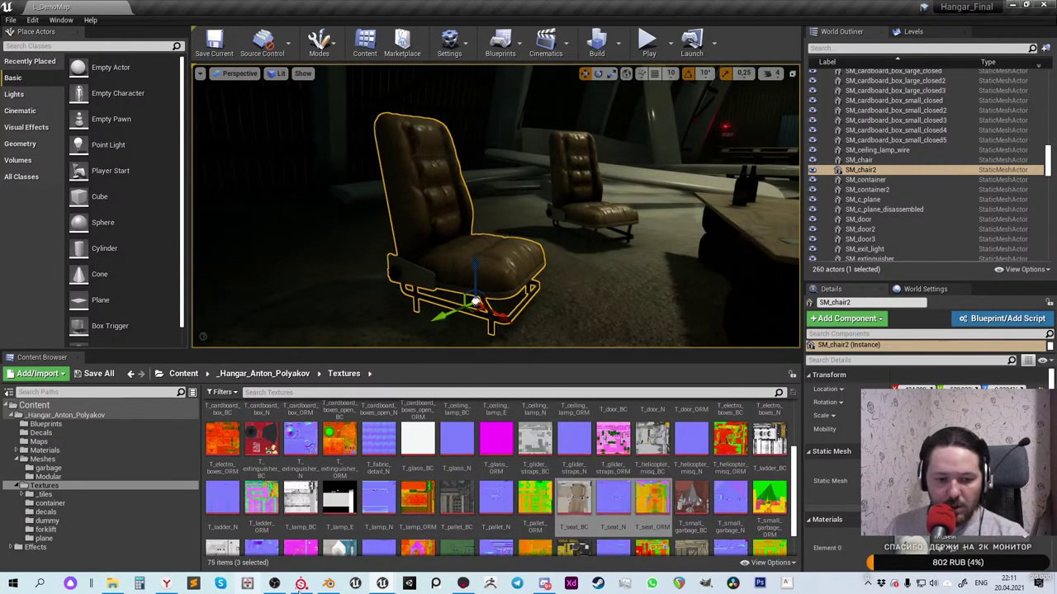
left_click(329, 584)
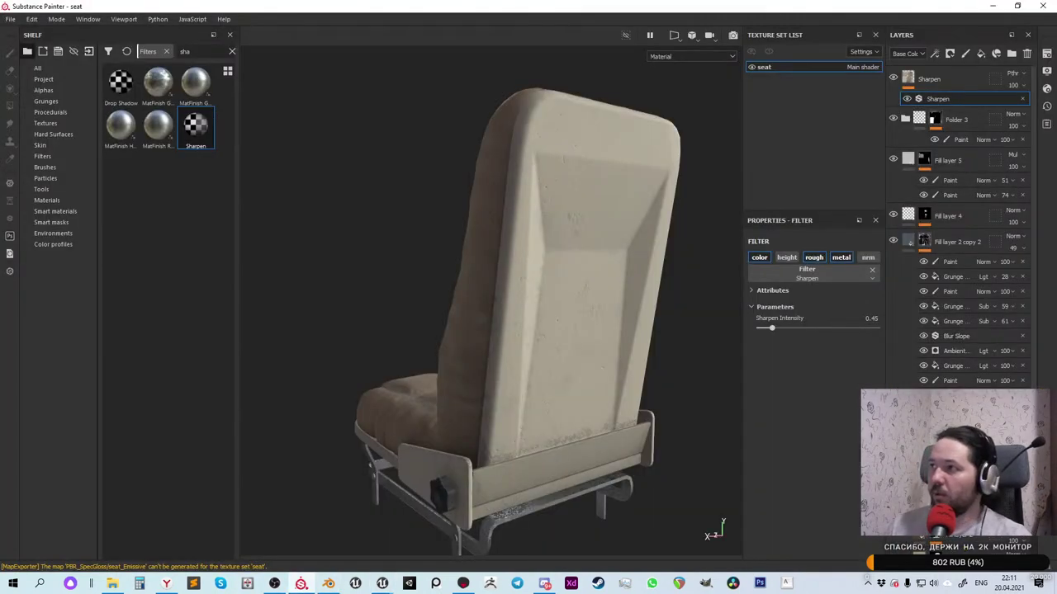
Switch back to the Unreal hangar scene to view SM_chair2's updated leather seat
key("alt+Tab")
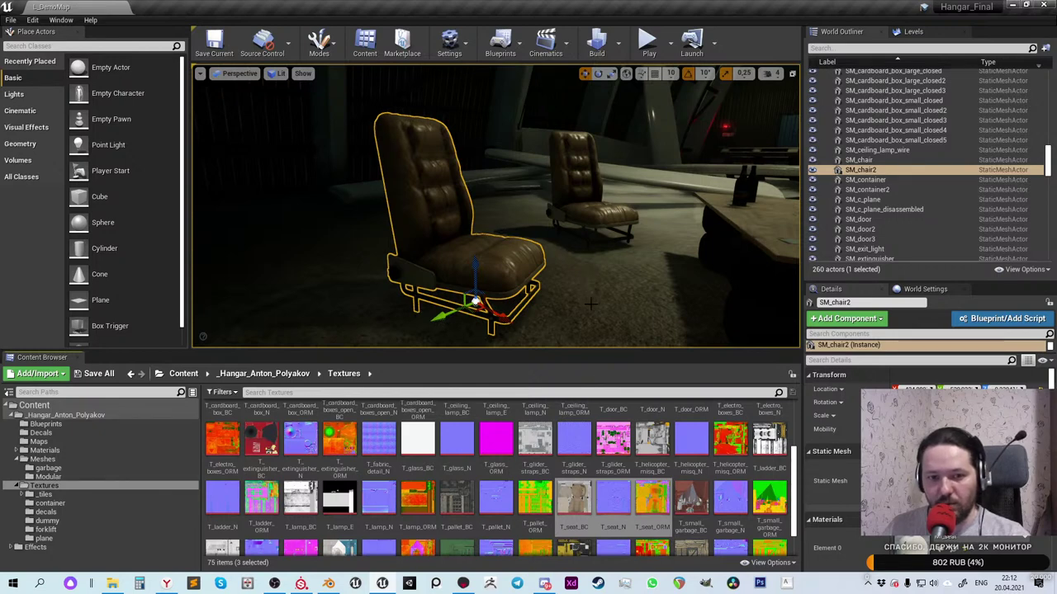
Orbit around SM_chair2's reimported seat, then return to Substance Painter's Sharpen filter settings
mouse_move(593, 307)
left_mouse_down("alt")
mouse_move(578, 307)
mouse_move(693, 302)
mouse_move(595, 312)
left_mouse_up("alt")
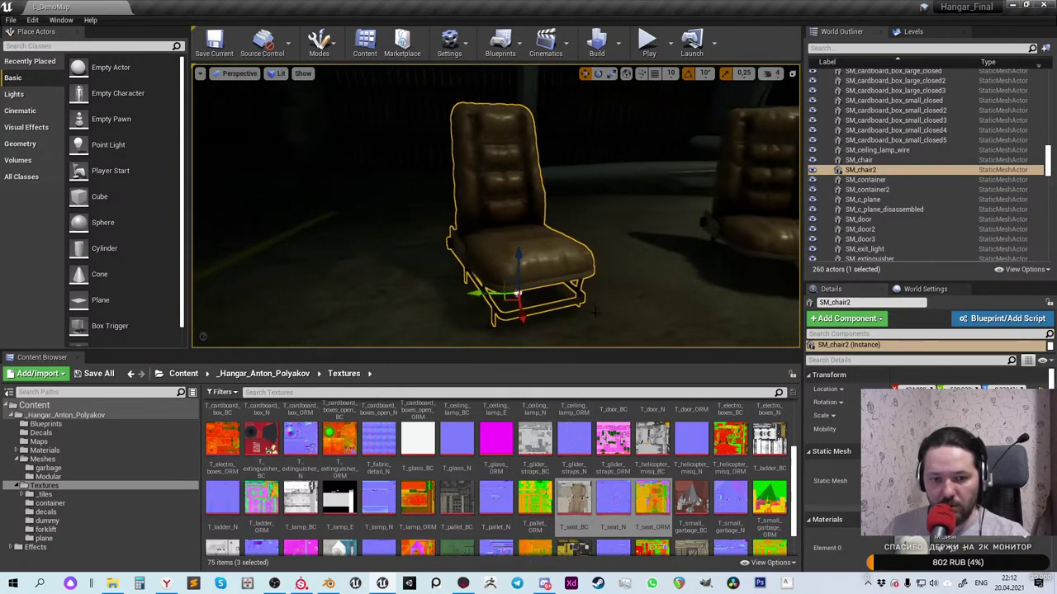
left_click(301, 584)
right_click(581, 378)
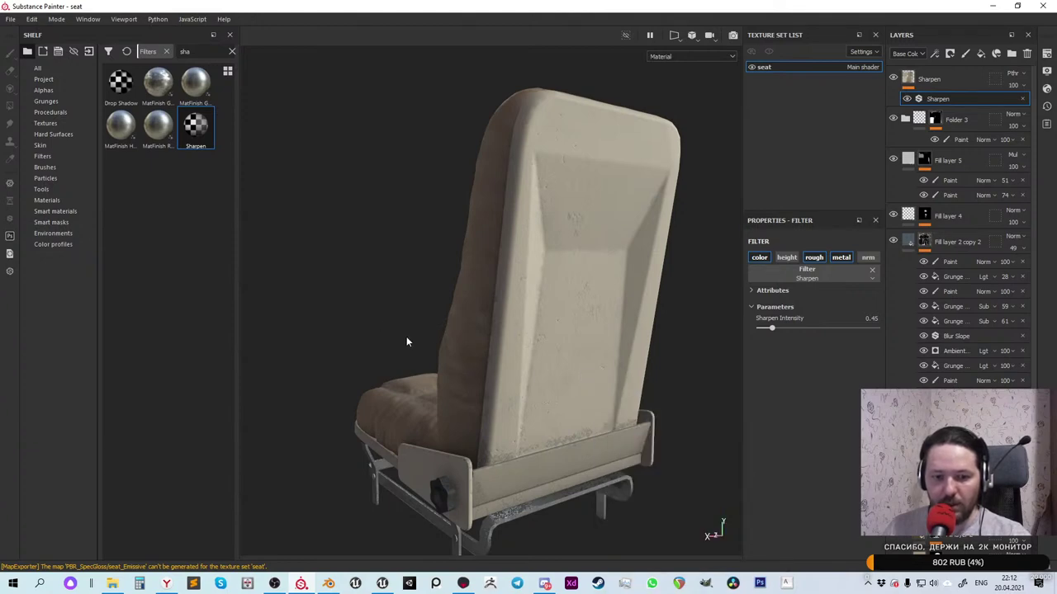
Change Shader Settings quality from Very high (128 spp) to High (64 spp), then check the seat shading
left_click_drag(407, 341, 622, 331, "alt")
scroll(441, 253, "down", 3)
scroll(554, 430, "up", 3)
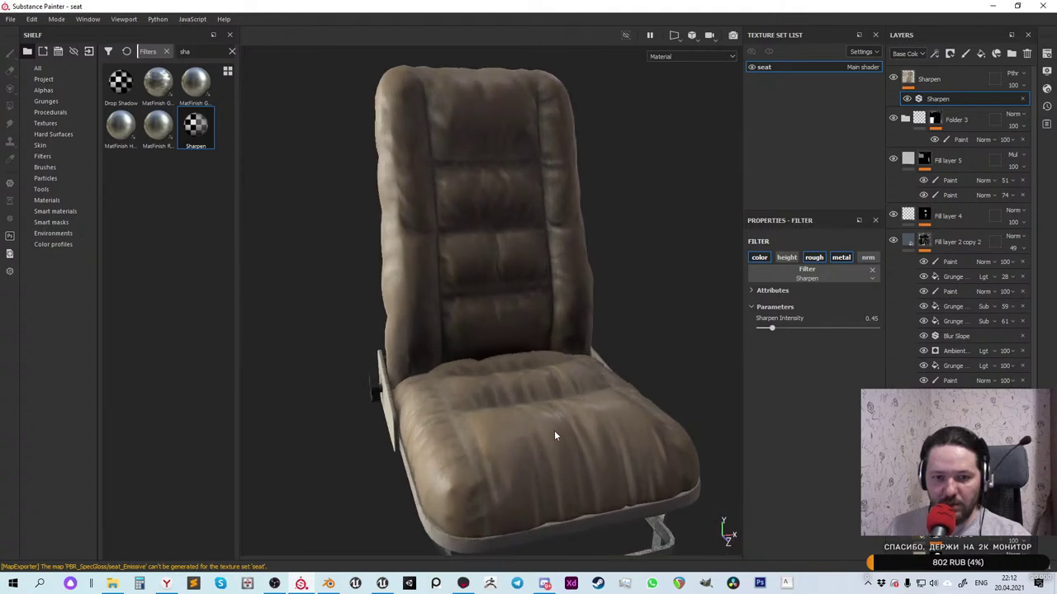
left_click_drag(554, 431, 527, 258, "alt")
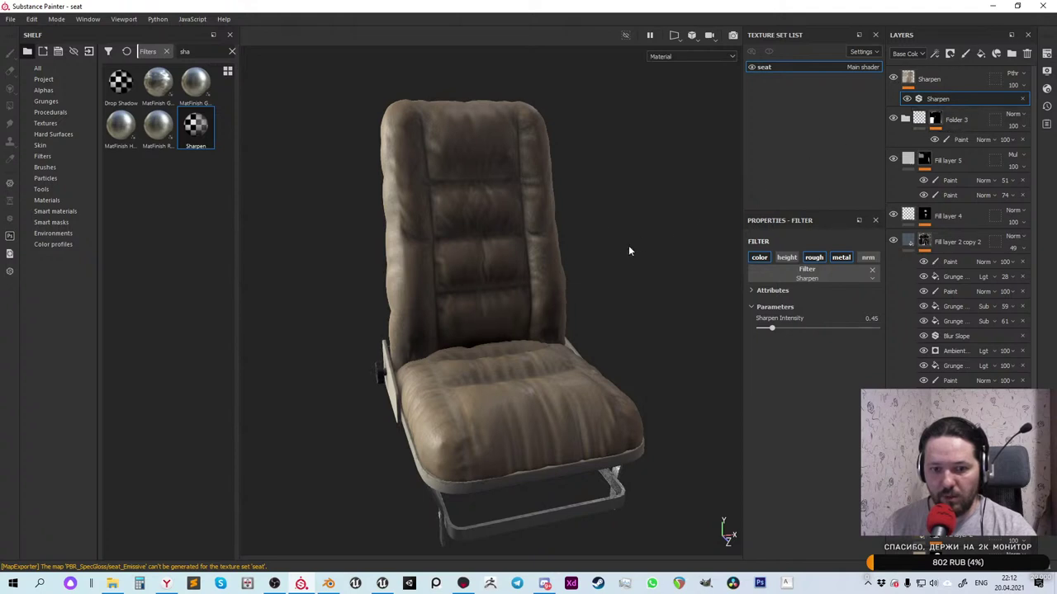
left_click(1046, 72)
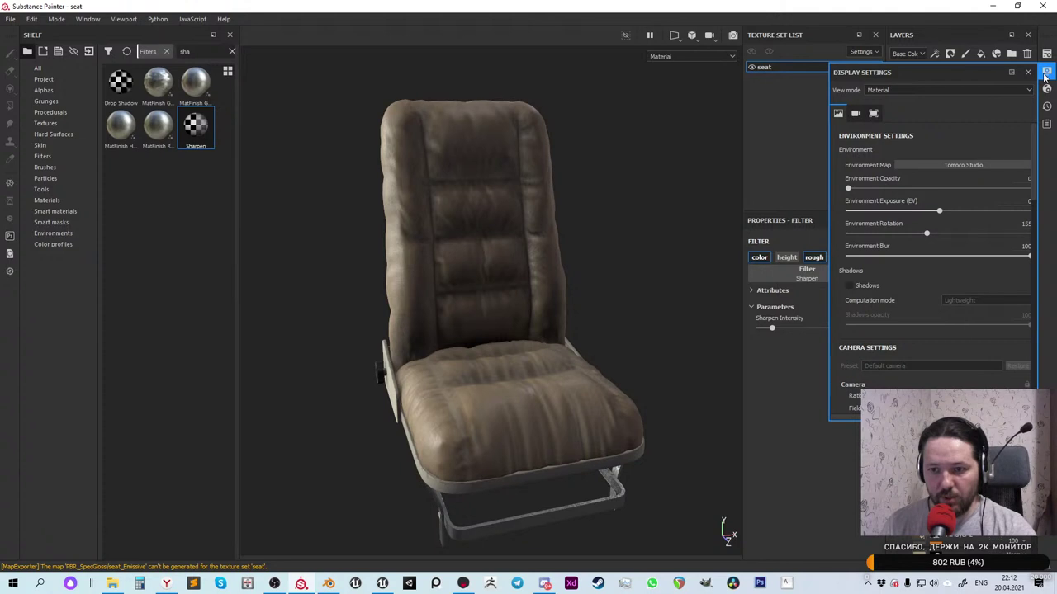
left_click(1046, 88)
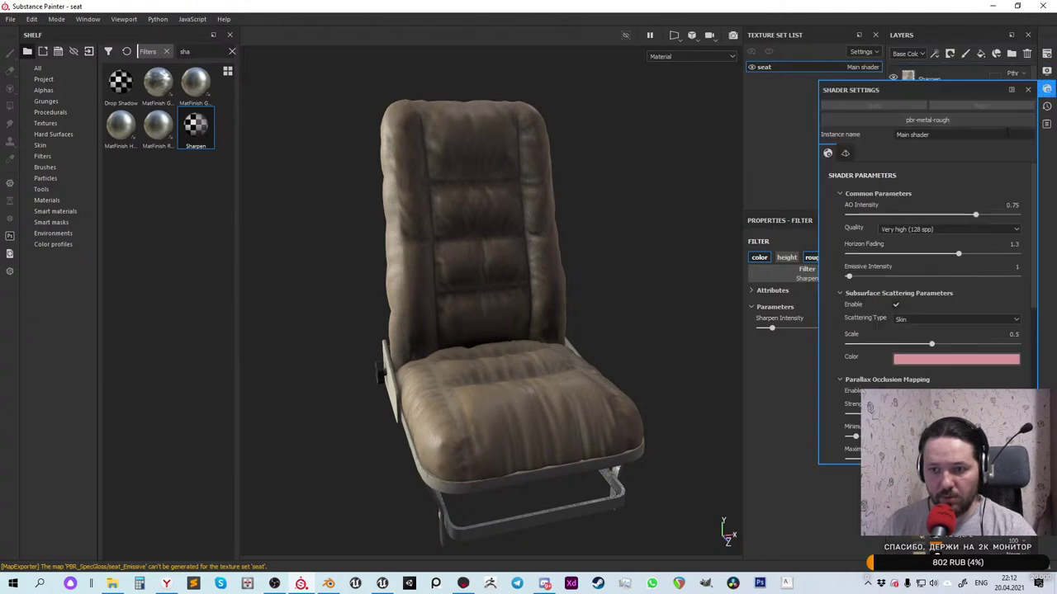
left_click(931, 230)
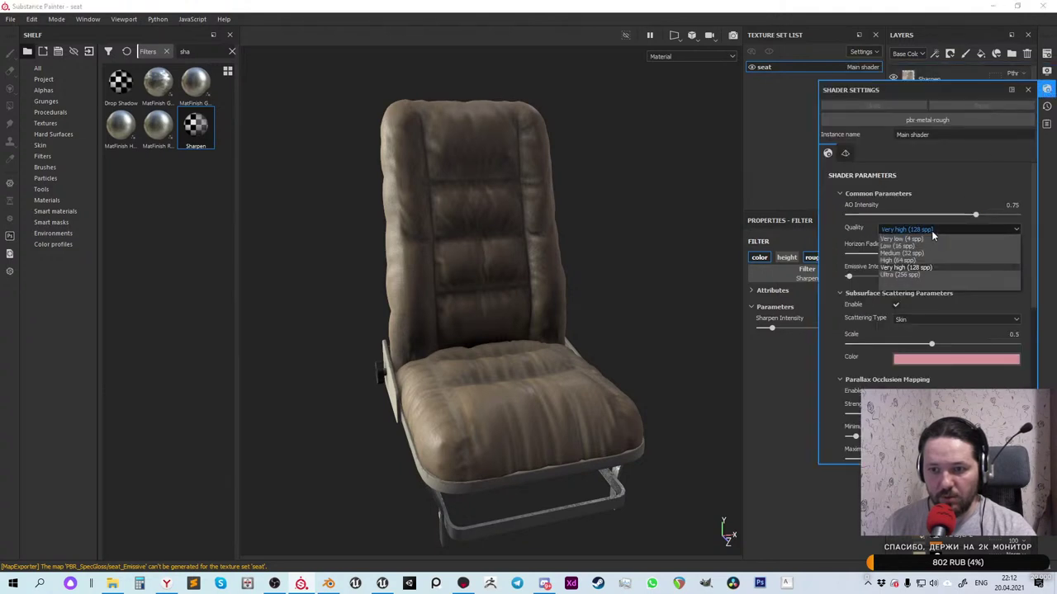
left_click(919, 261)
mouse_move(569, 264)
left_mouse_down("alt")
mouse_move(620, 207)
mouse_move(561, 243)
mouse_move(554, 261)
mouse_move(610, 254)
left_mouse_up("alt")
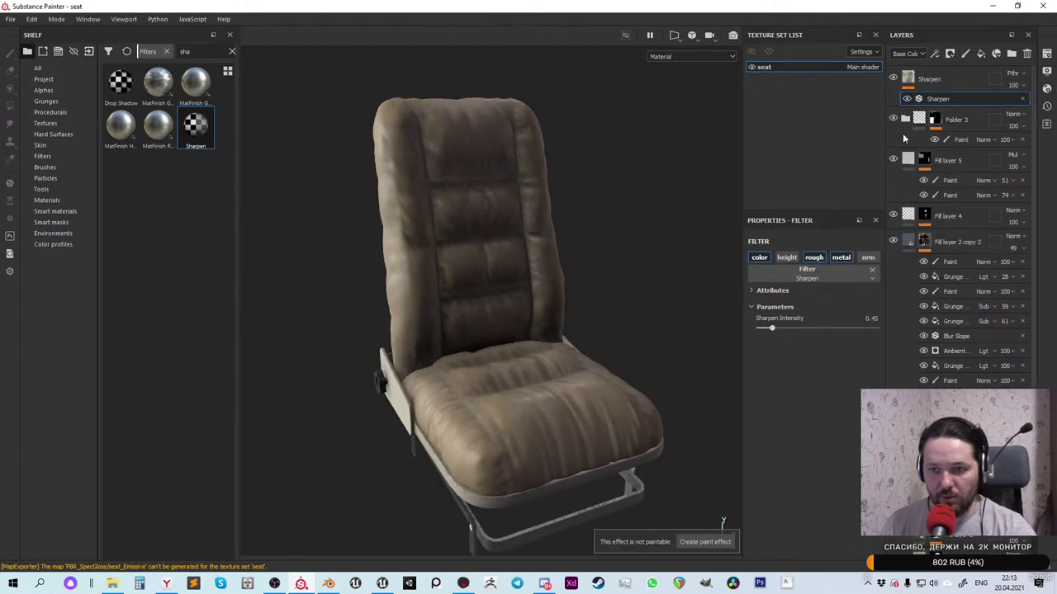
Delete the cyan Fill layer 3 from the layer stack
left_click(907, 242)
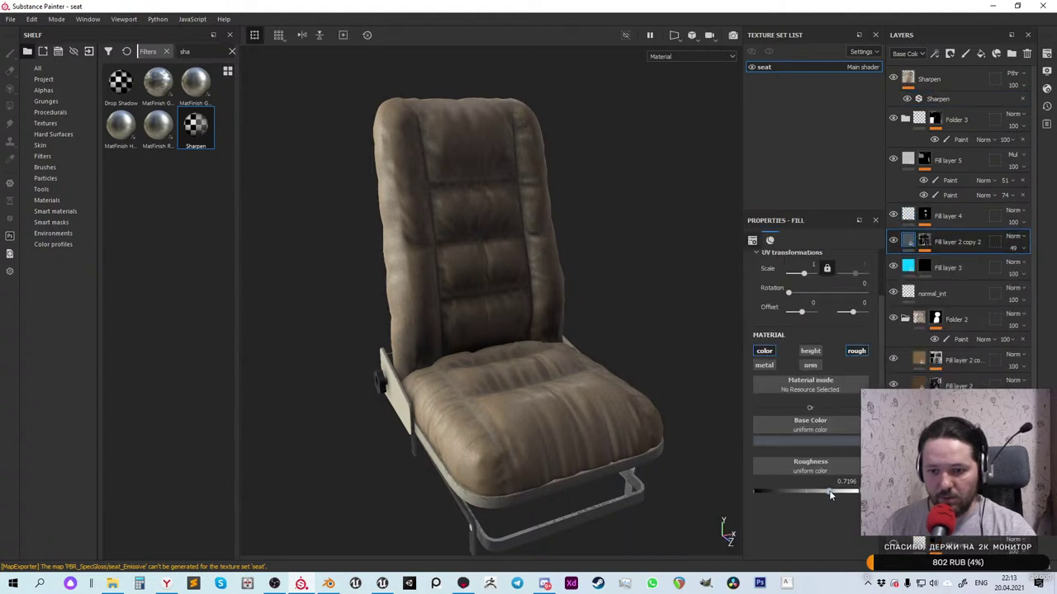
left_click(907, 269)
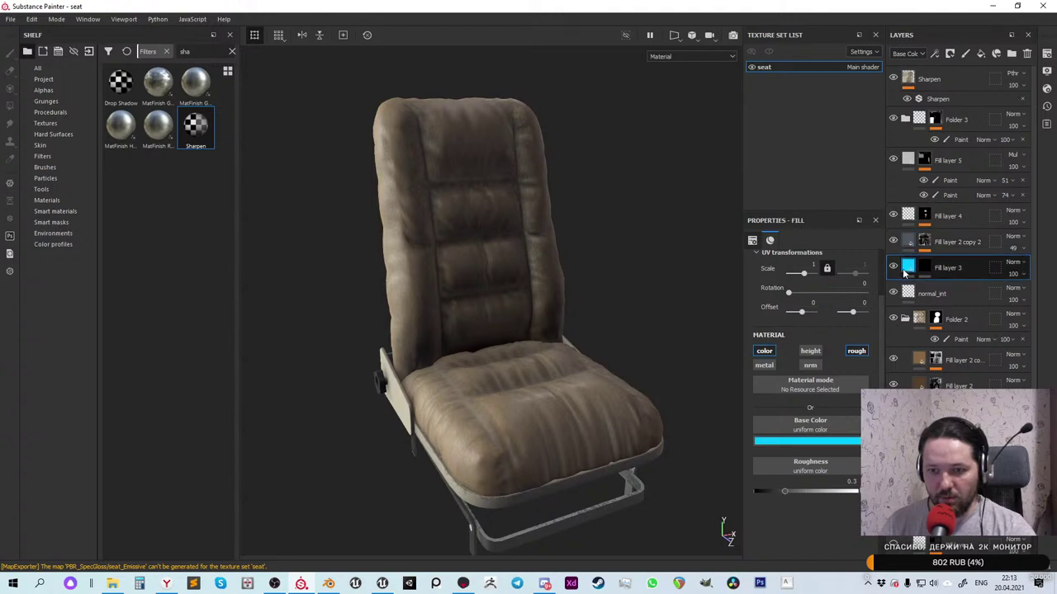
mouse_move(905, 274)
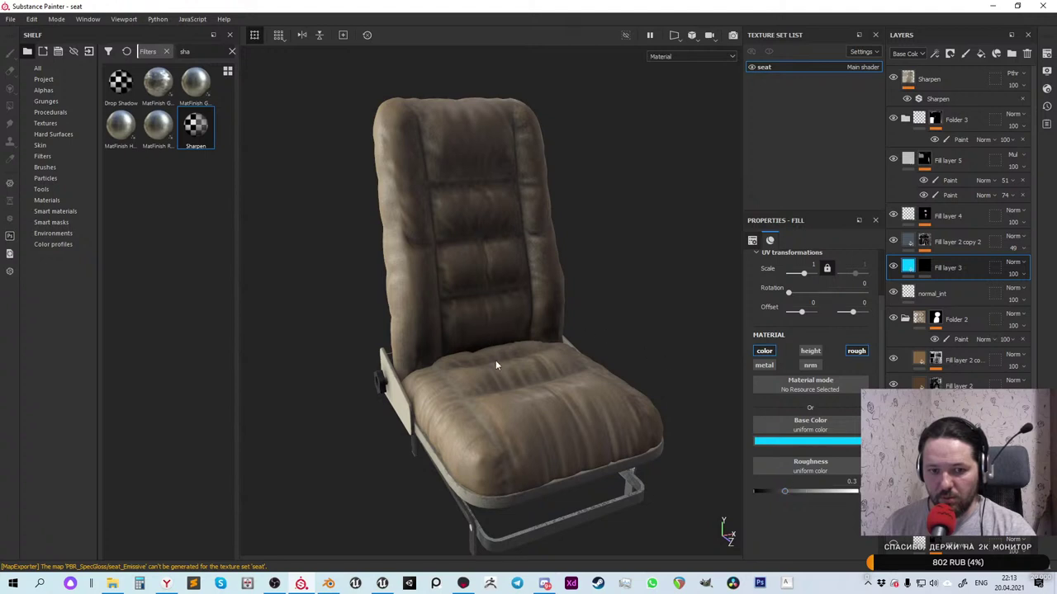
mouse_move(781, 495)
left_mouse_down()
mouse_move(851, 493)
mouse_move(792, 493)
left_mouse_up()
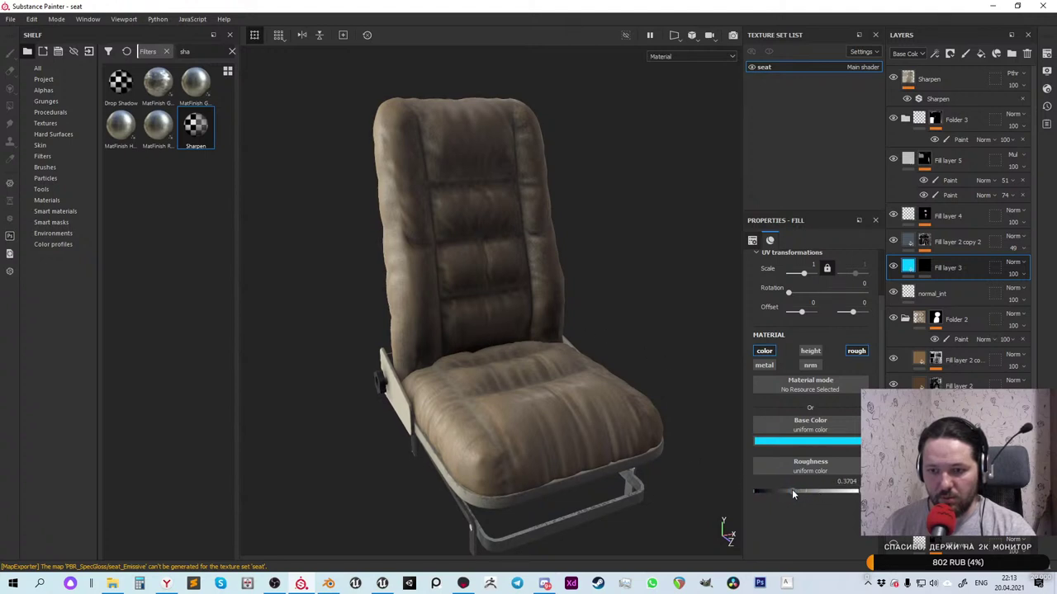
left_click(924, 266)
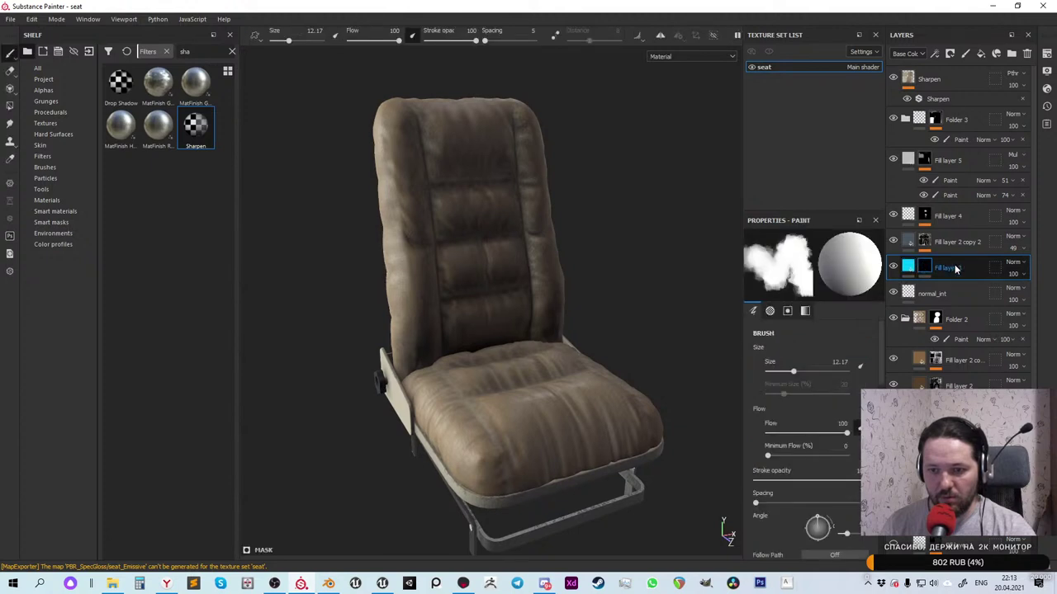
left_click(1027, 53)
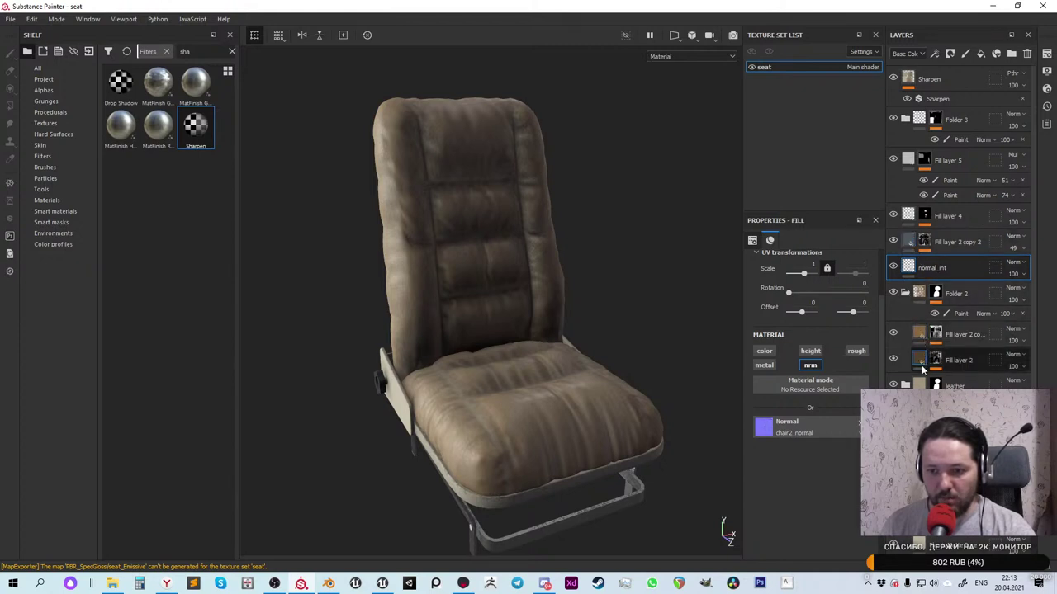
Raise Fill layer 4's roughness from 0.3333 to about 0.397
left_click(919, 334)
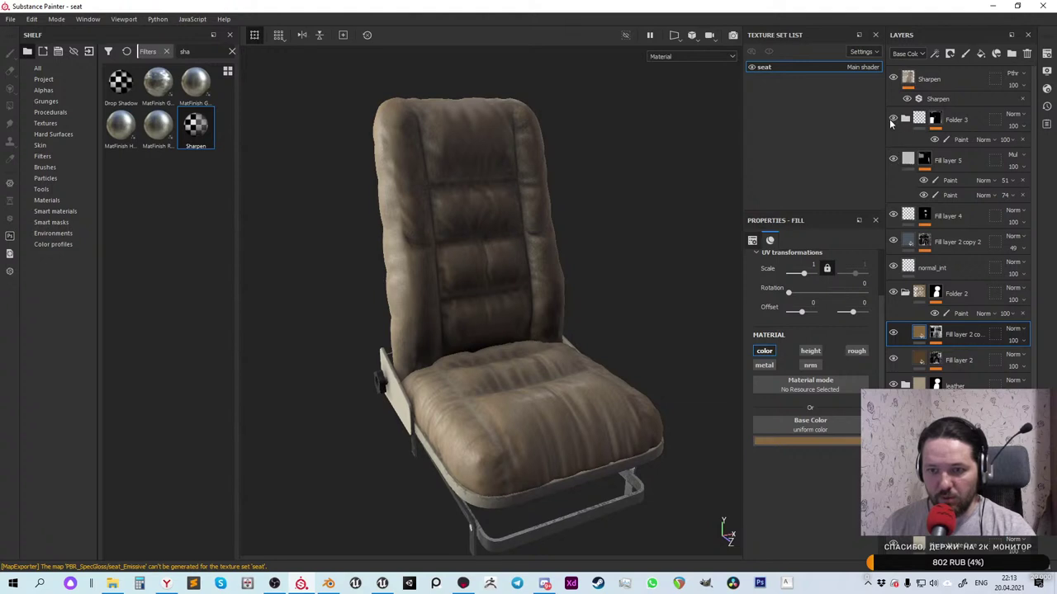
left_click(908, 216)
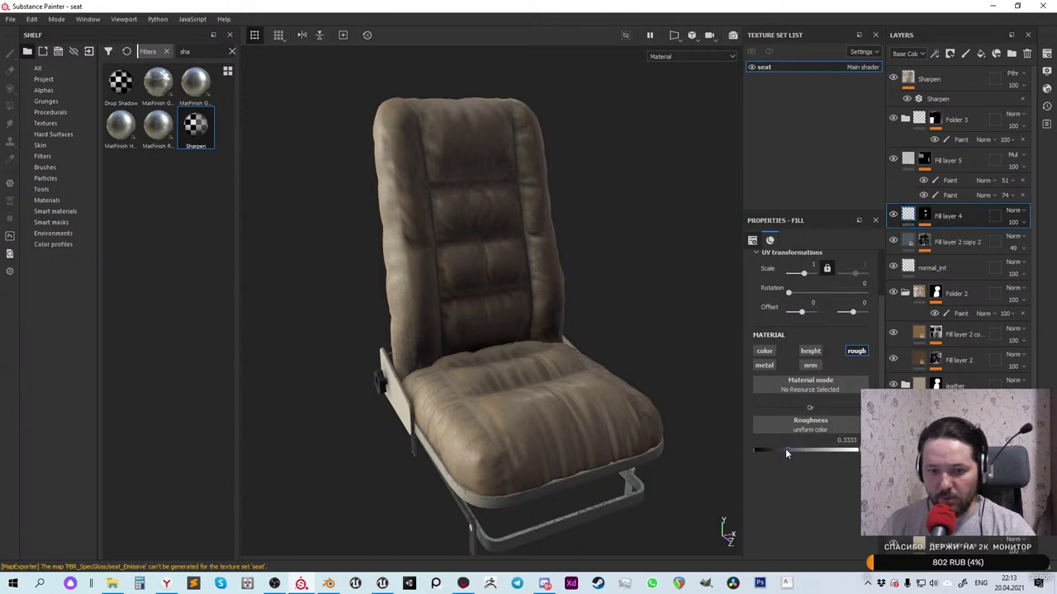
left_click_drag(787, 453, 794, 452)
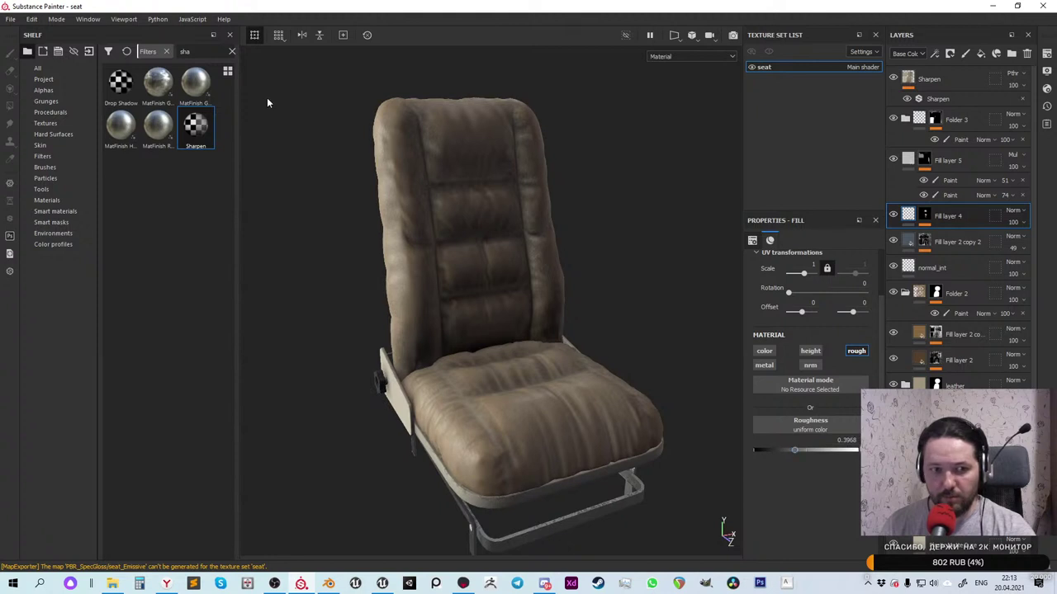
Switch the viewport to the Roughness channel and inspect the backrest's roughness
left_click(692, 56)
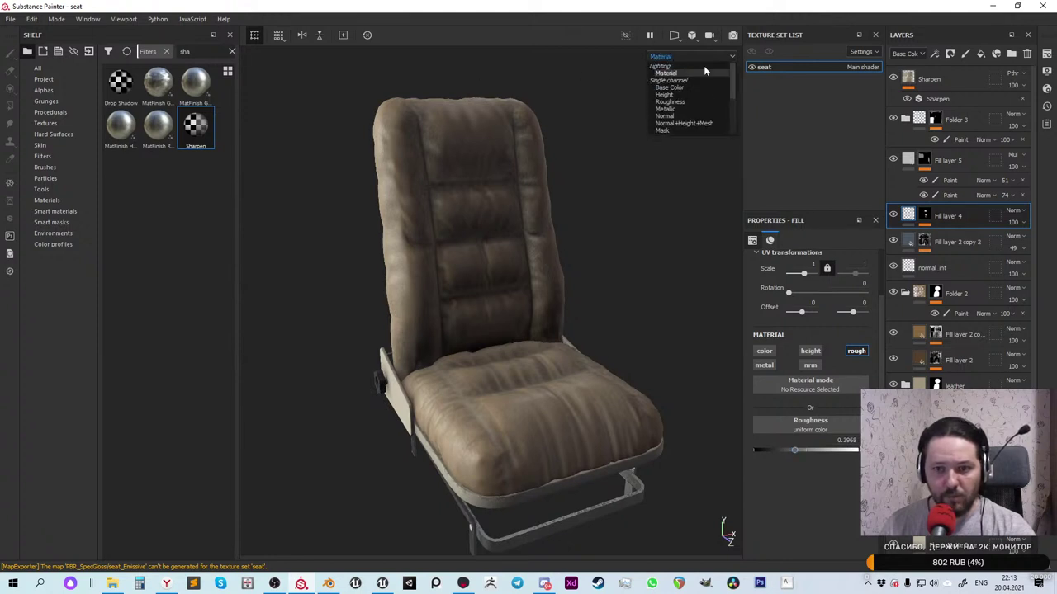
left_click(695, 103)
left_click_drag(641, 297, 509, 330, "alt")
scroll(487, 303, "up", 5)
scroll(487, 303, "up", 3)
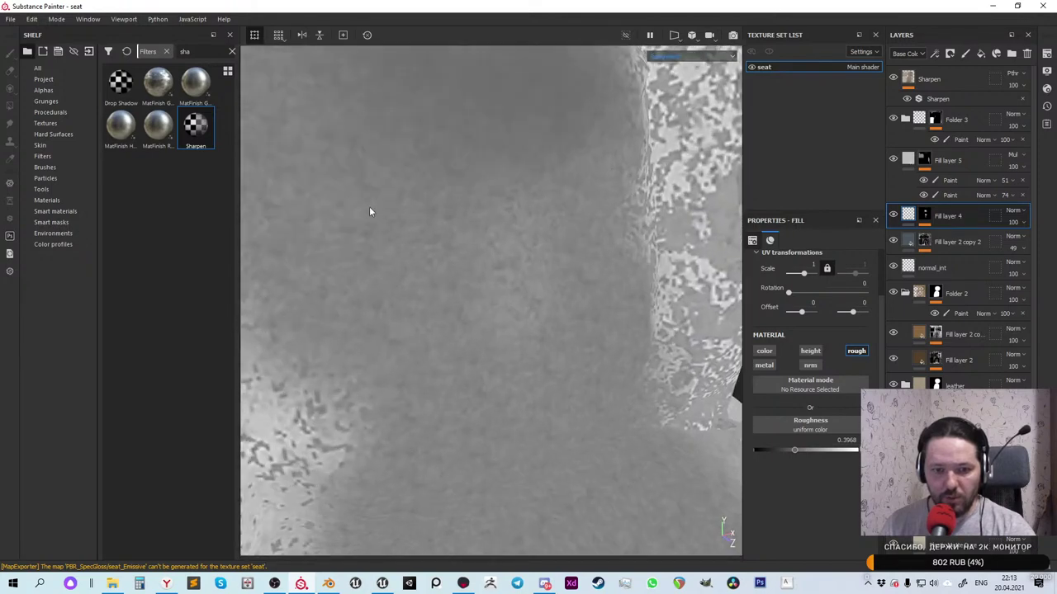
scroll(440, 260, "down", 2)
scroll(524, 325, "down", 6)
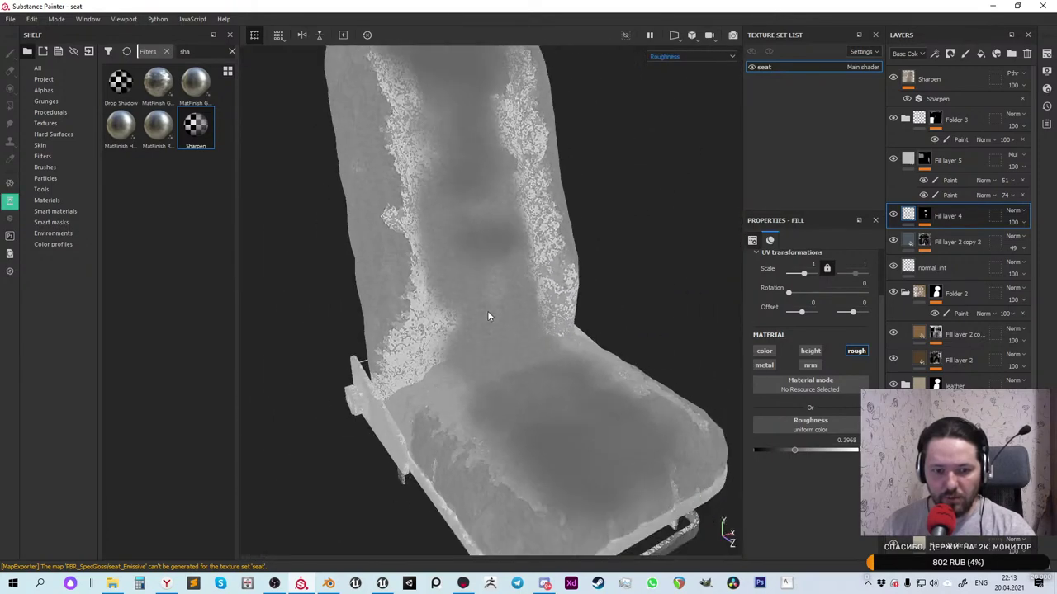
left_click_drag(512, 346, 666, 102, "alt")
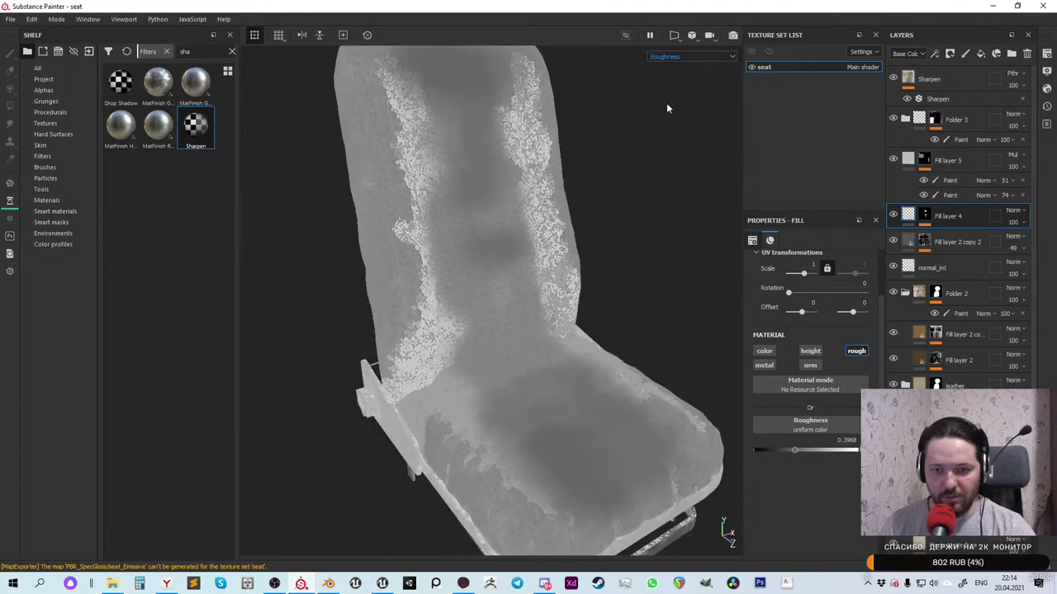
Return the viewport to Material view and select Fill layer 2 copy 2's paint layer
left_click(693, 56)
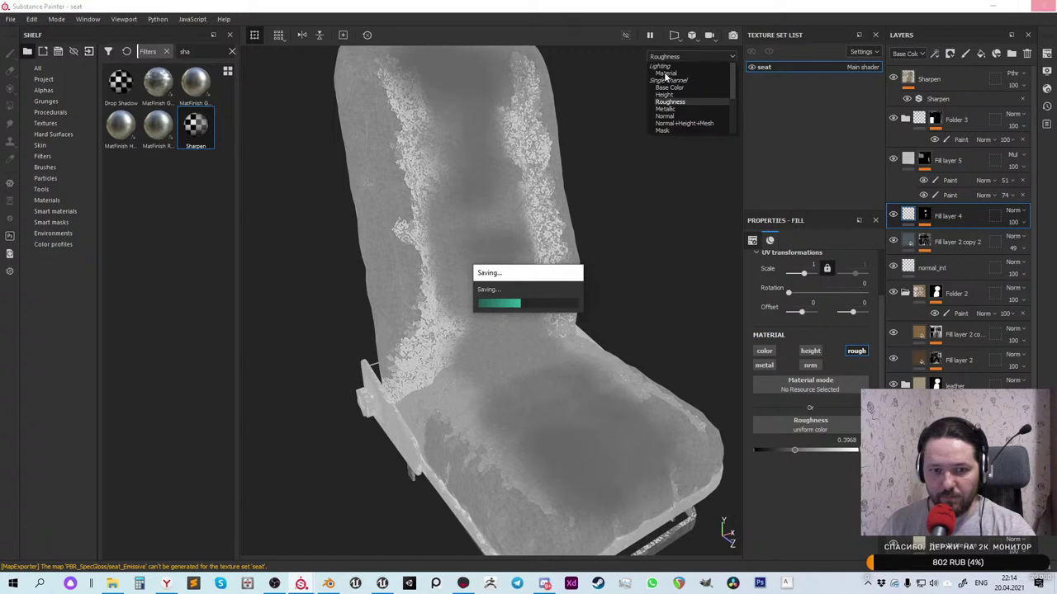
left_click(665, 74)
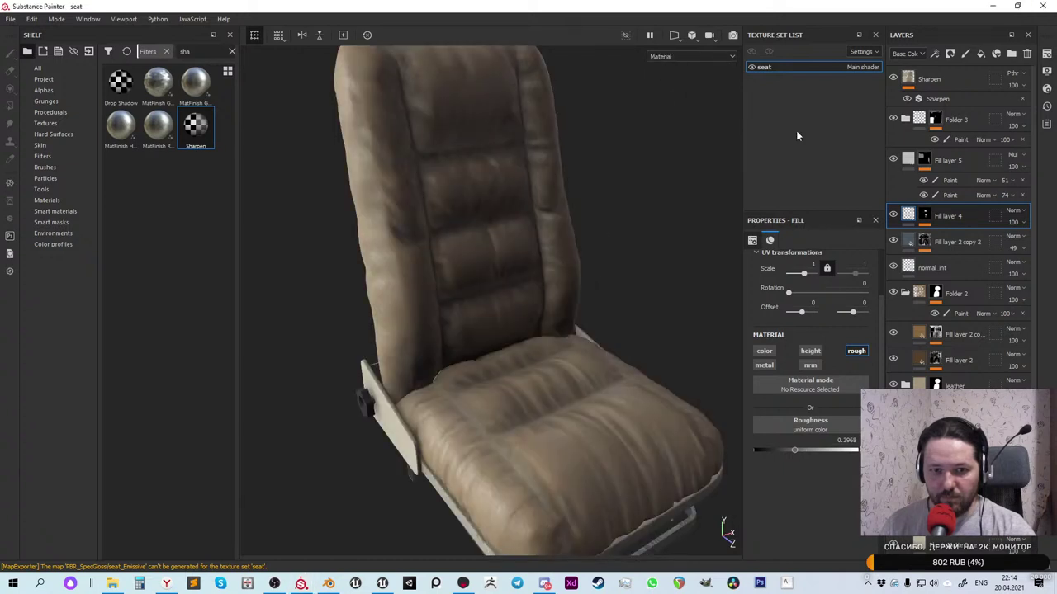
left_click_drag(567, 240, 528, 239, "alt")
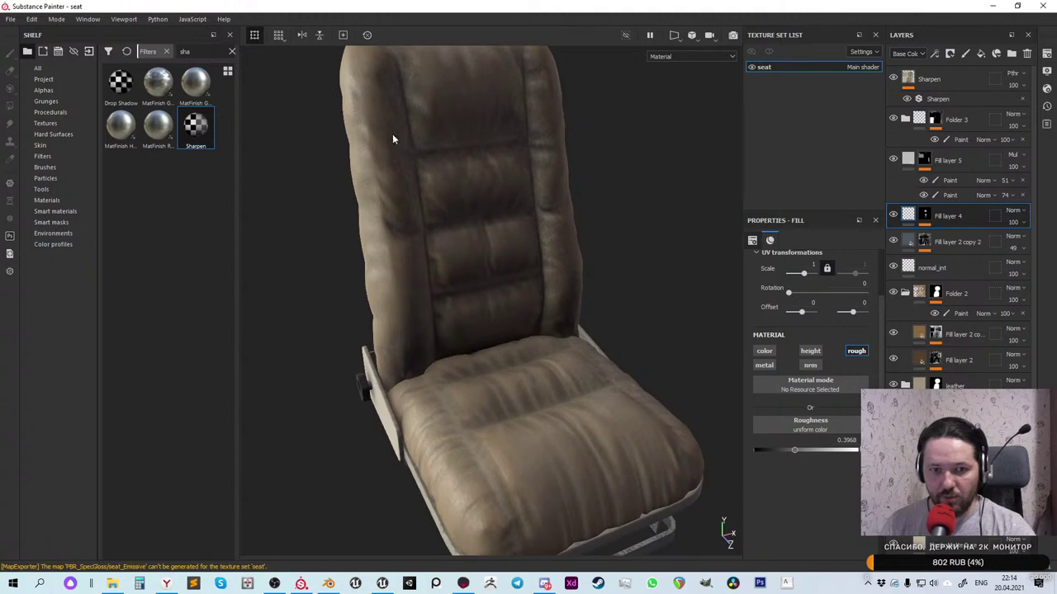
left_click(907, 242)
Set brush flow to 16 on Fill layer 2 copy 2's paint layer and review the seat
left_click(949, 262)
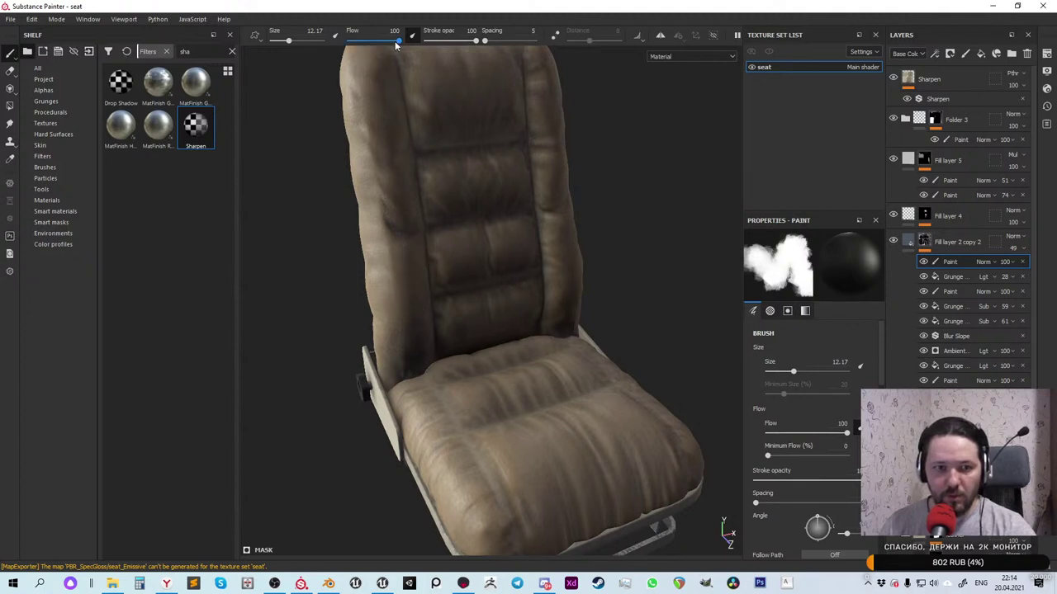
left_click_drag(400, 39, 358, 38)
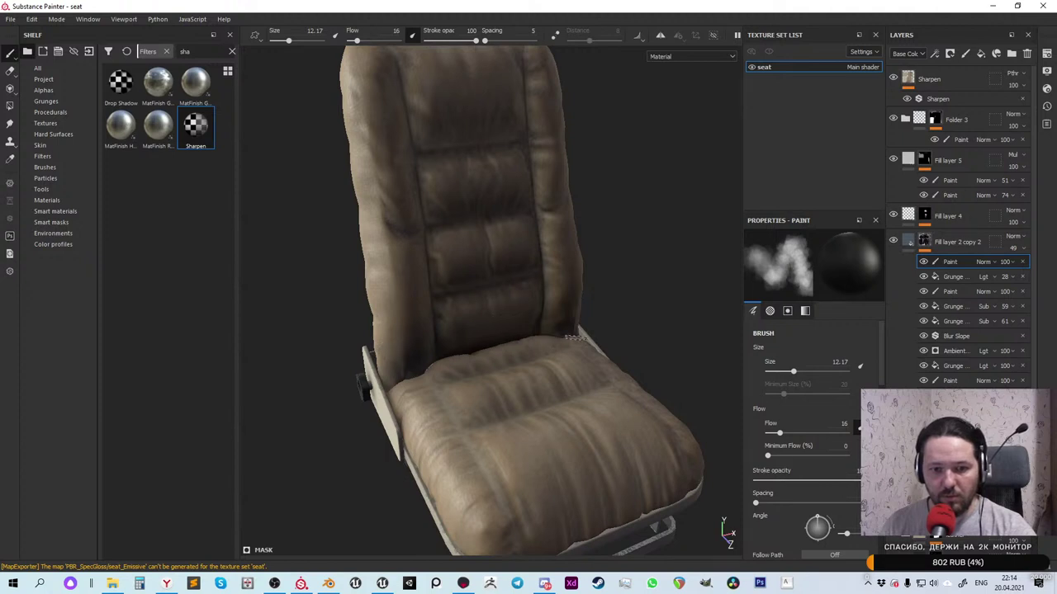
left_click_drag(573, 337, 552, 239, "alt")
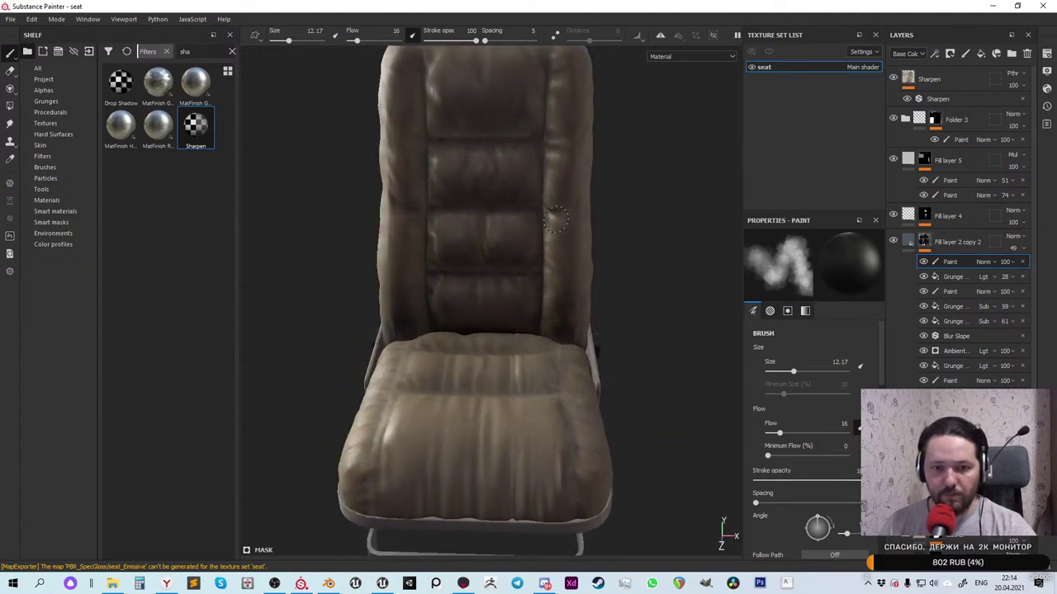
left_click_drag(631, 297, 525, 256, "alt")
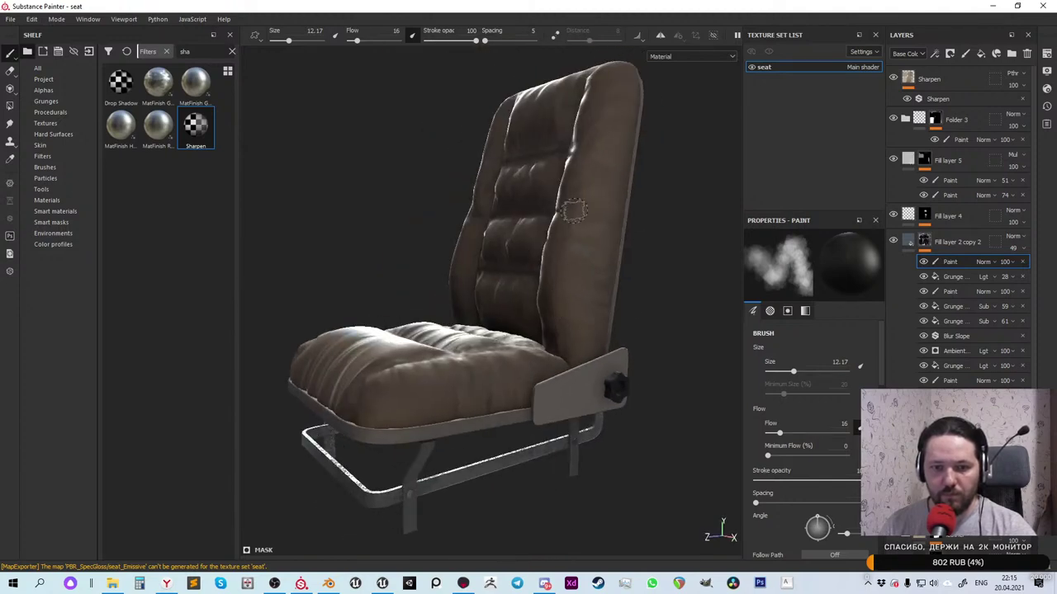
left_click_drag(567, 207, 713, 302, "alt")
scroll(712, 302, "up", 2)
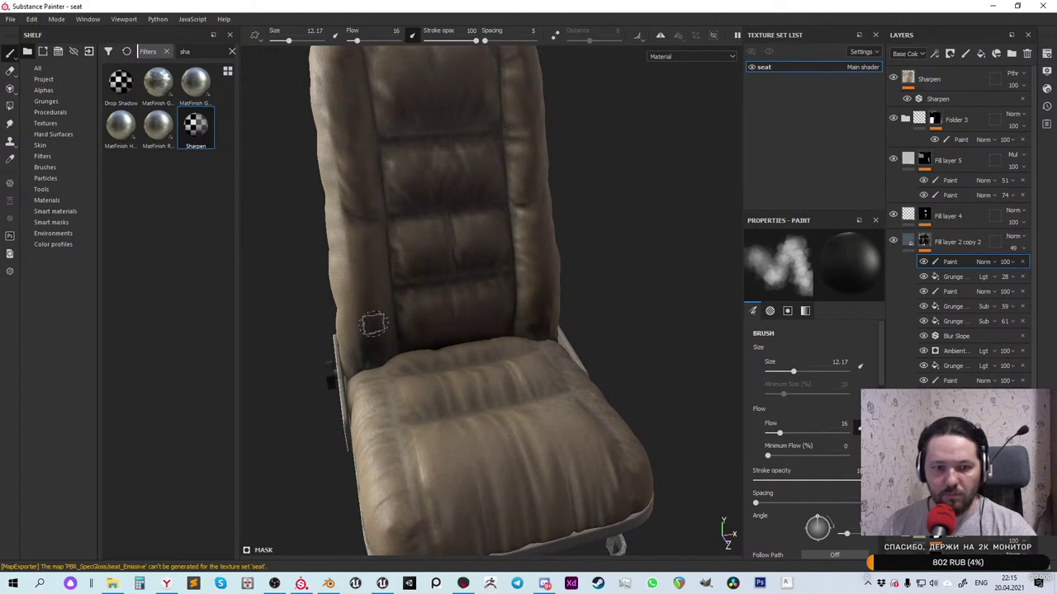
mouse_move(361, 288)
left_mouse_down("alt")
mouse_move(369, 195)
mouse_move(402, 248)
mouse_move(463, 190)
left_mouse_up("alt")
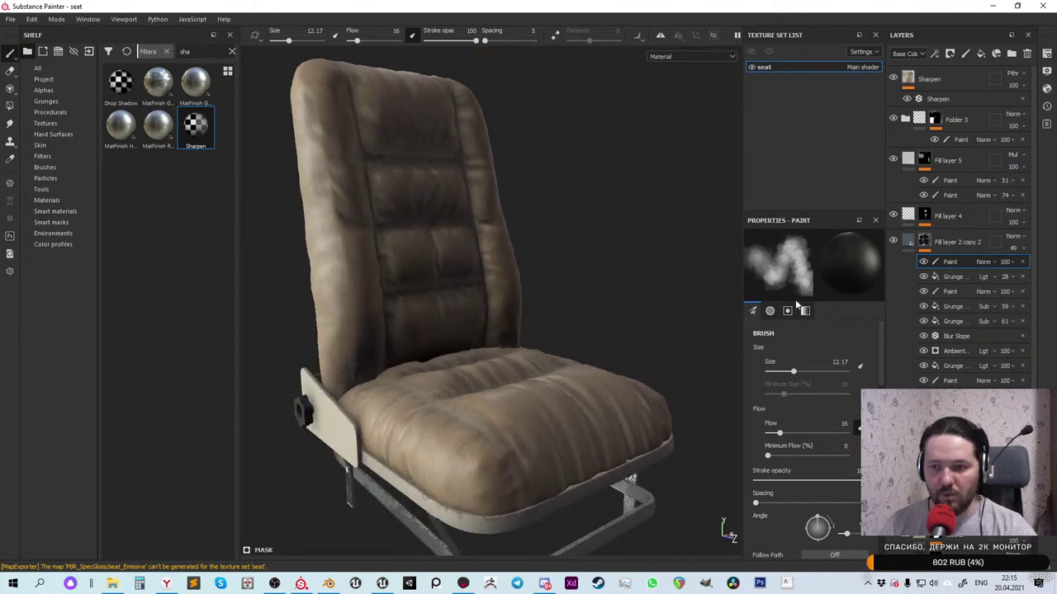
left_click(907, 241)
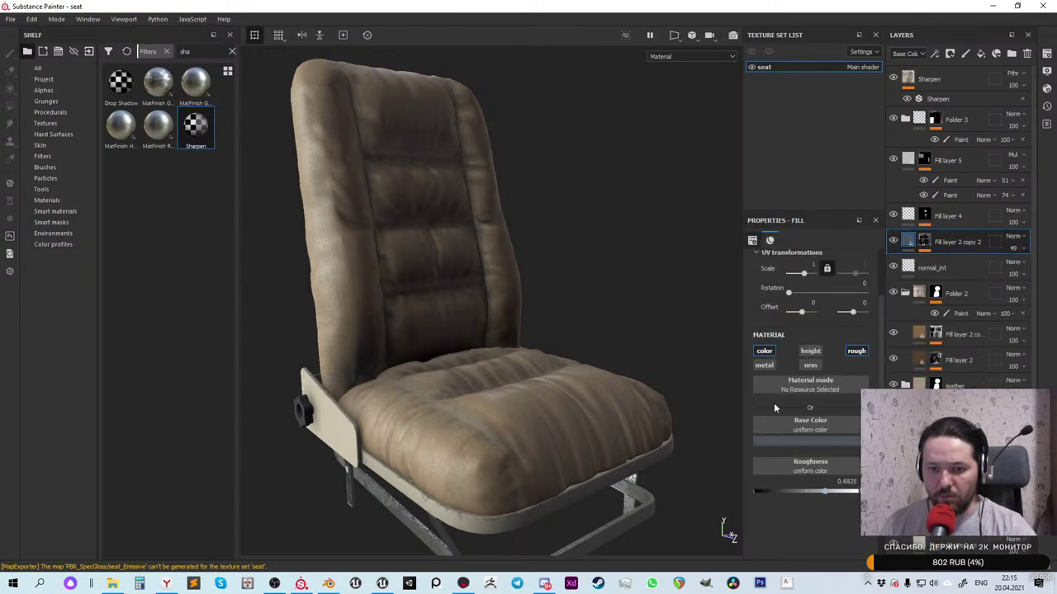
Raise the leather fill's roughness to 0.8254, checking it in the Roughness channel view
left_click(688, 57)
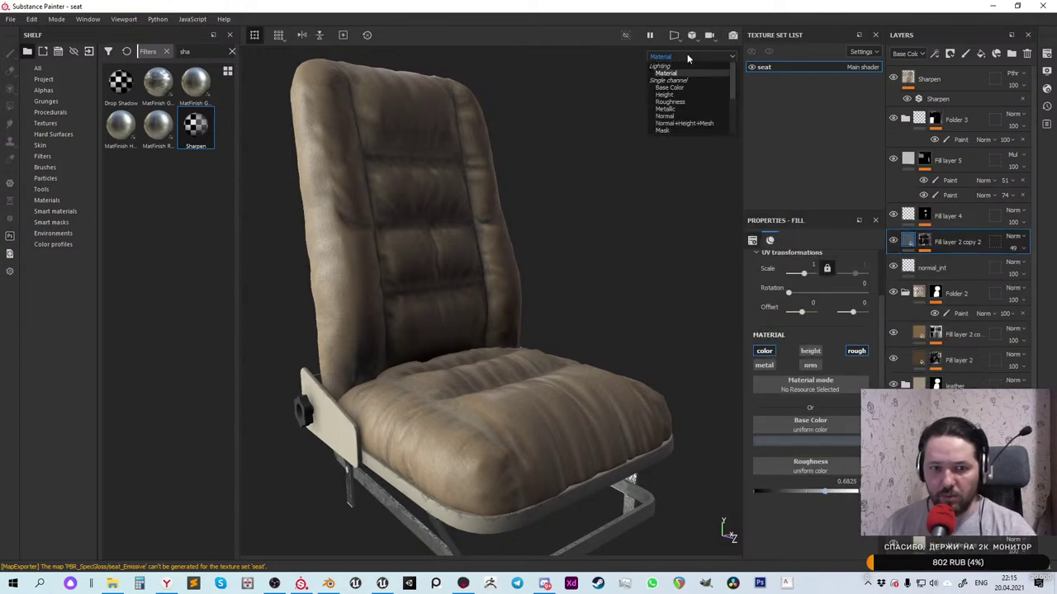
left_click(684, 101)
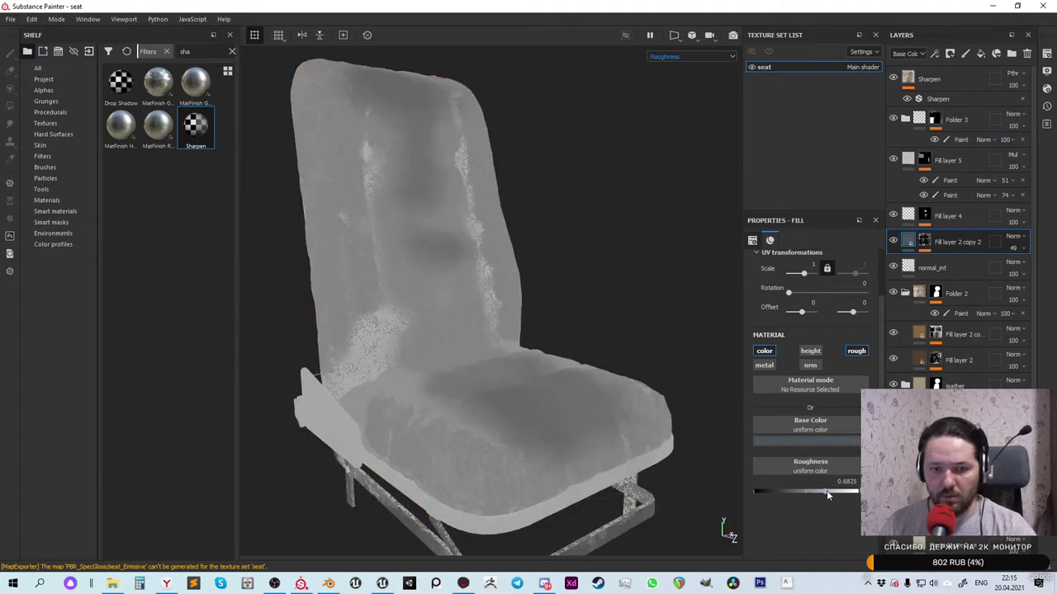
mouse_move(828, 493)
left_mouse_down()
mouse_move(817, 493)
mouse_move(844, 491)
left_mouse_up()
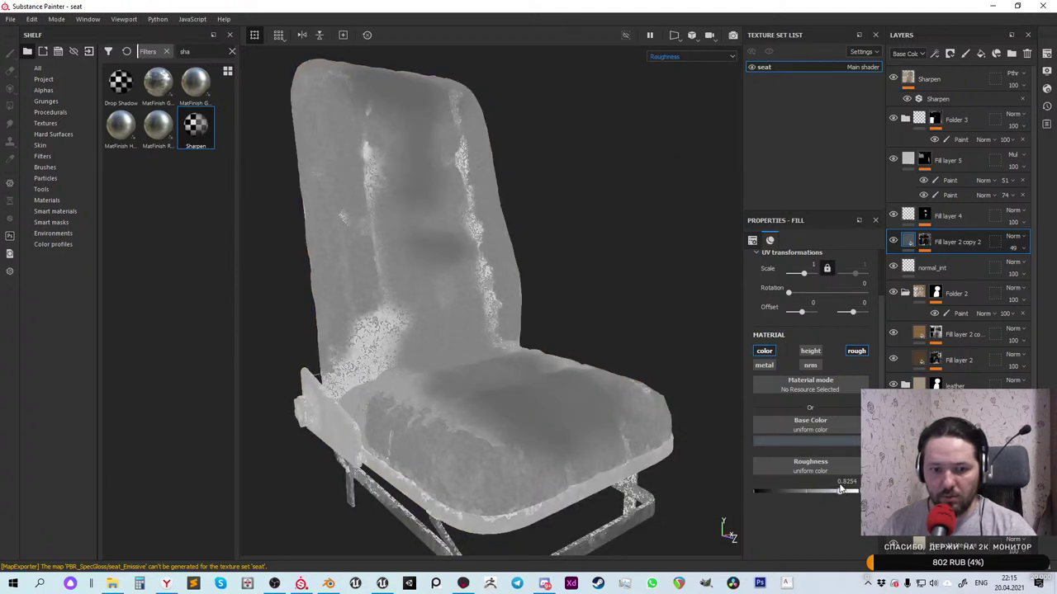
left_click_drag(538, 355, 634, 275, "alt")
left_click(693, 56)
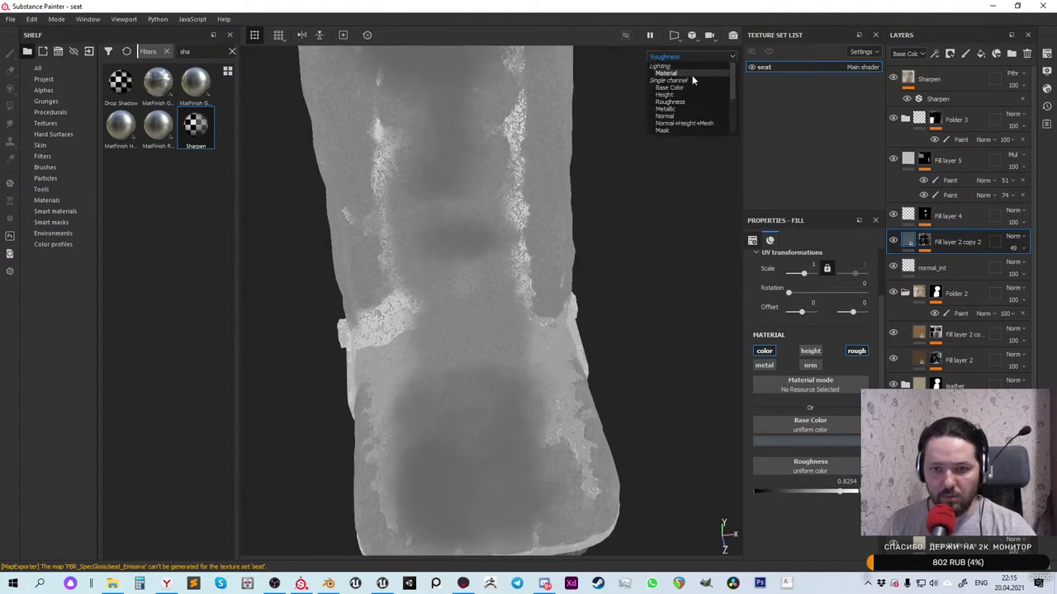
left_click(667, 72)
scroll(402, 223, "down", 1)
left_click_drag(402, 223, 582, 281, "alt")
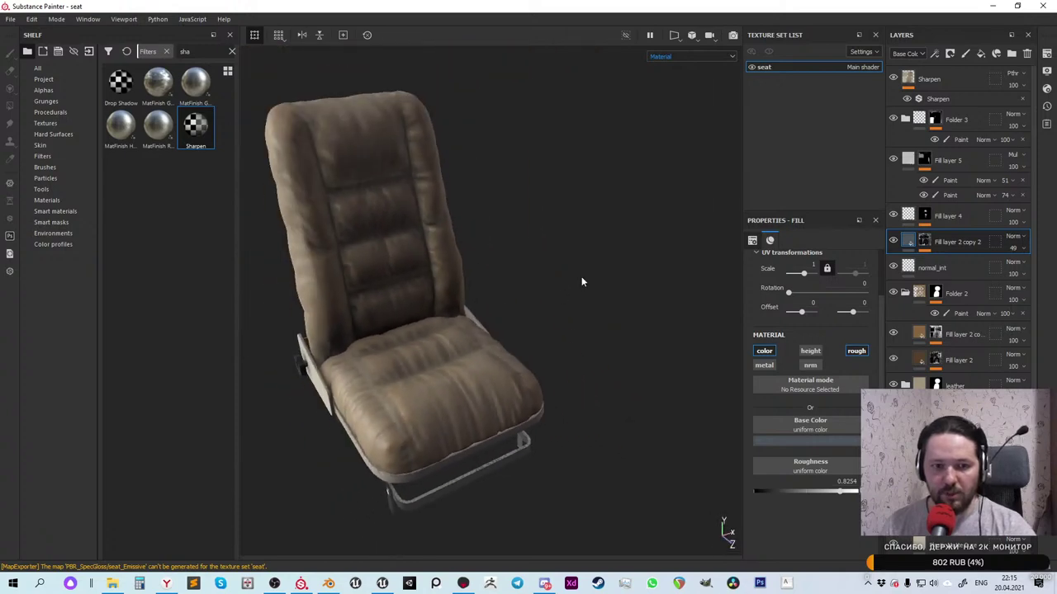
Export all the seat textures through File > Export Textures and return to Unreal
left_click(11, 19)
left_click(73, 215)
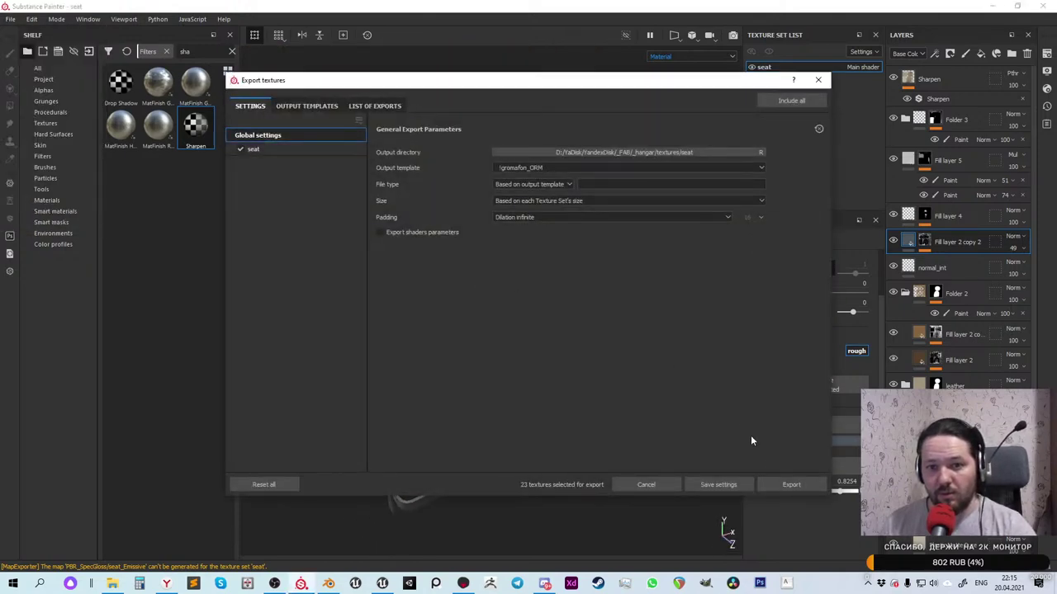
left_click(789, 485)
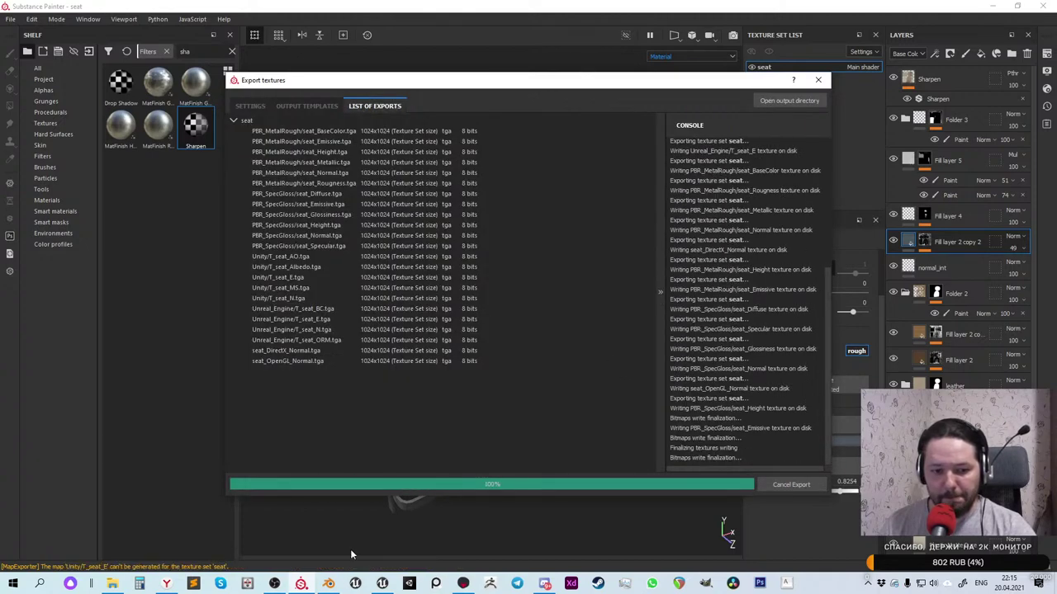
left_click(354, 584)
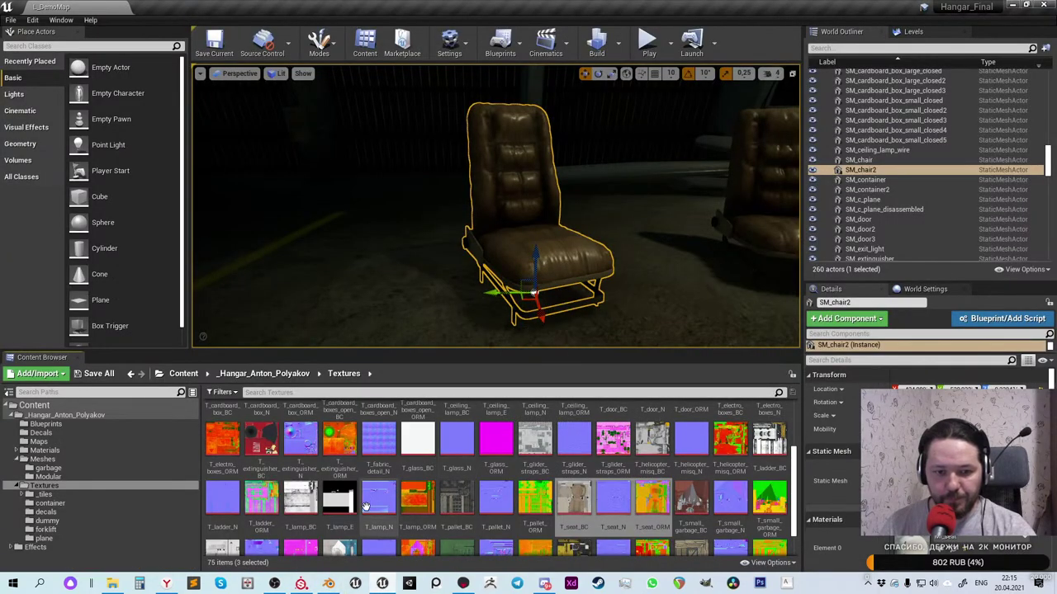
Reimport the selected seat textures and frame SM_chair2 in the hangar viewport
right_click(580, 497)
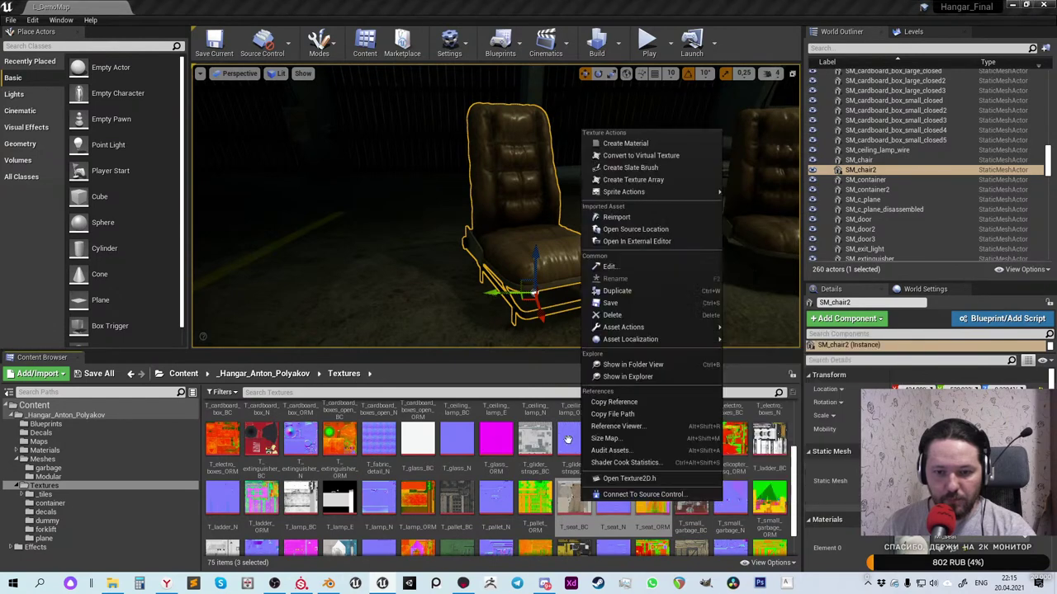
left_click(629, 218)
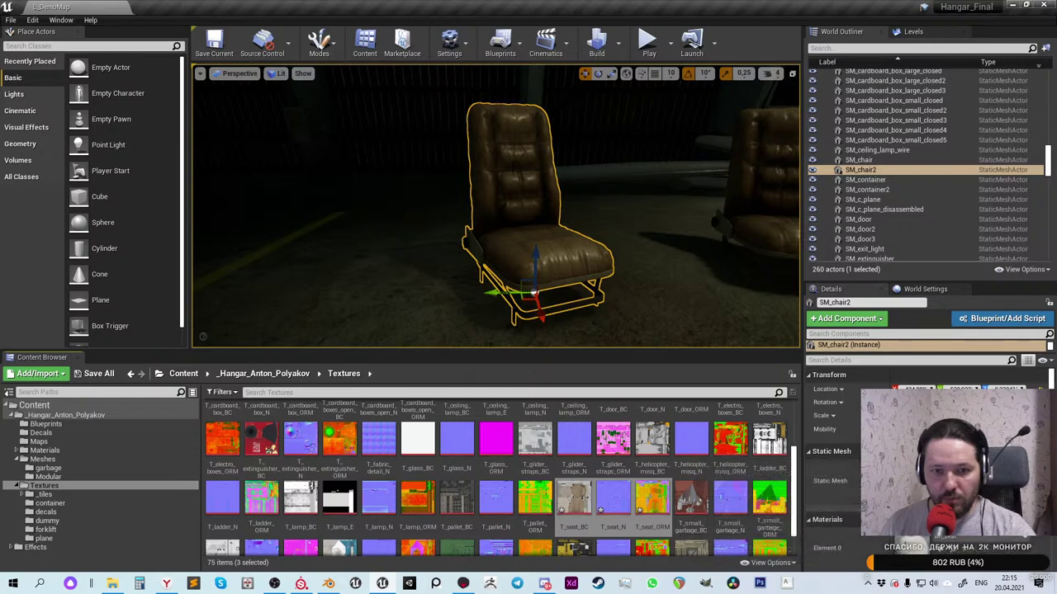
scroll(570, 239, "down", 3)
scroll(541, 144, "up", 6)
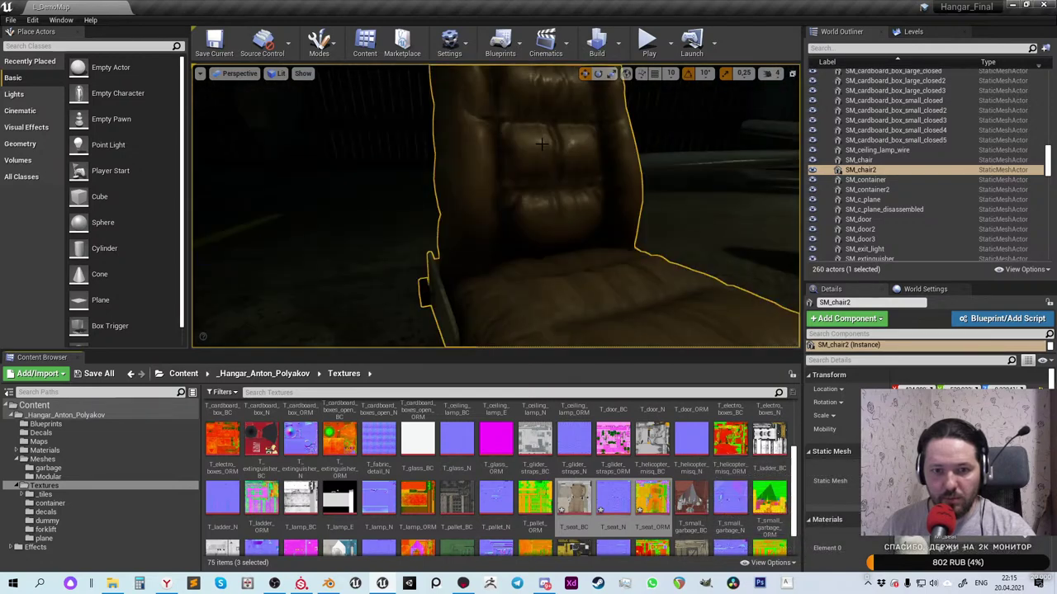
left_click_drag(533, 202, 743, 192, "alt")
key("f")
scroll(496, 207, "down", 5)
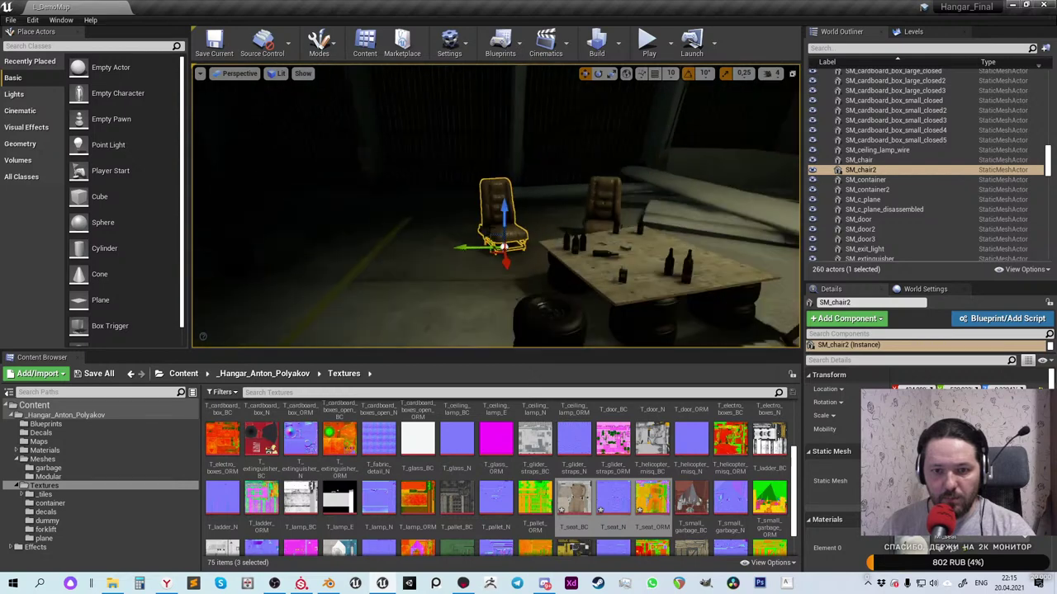
key("f")
scroll(495, 207, "down", 5)
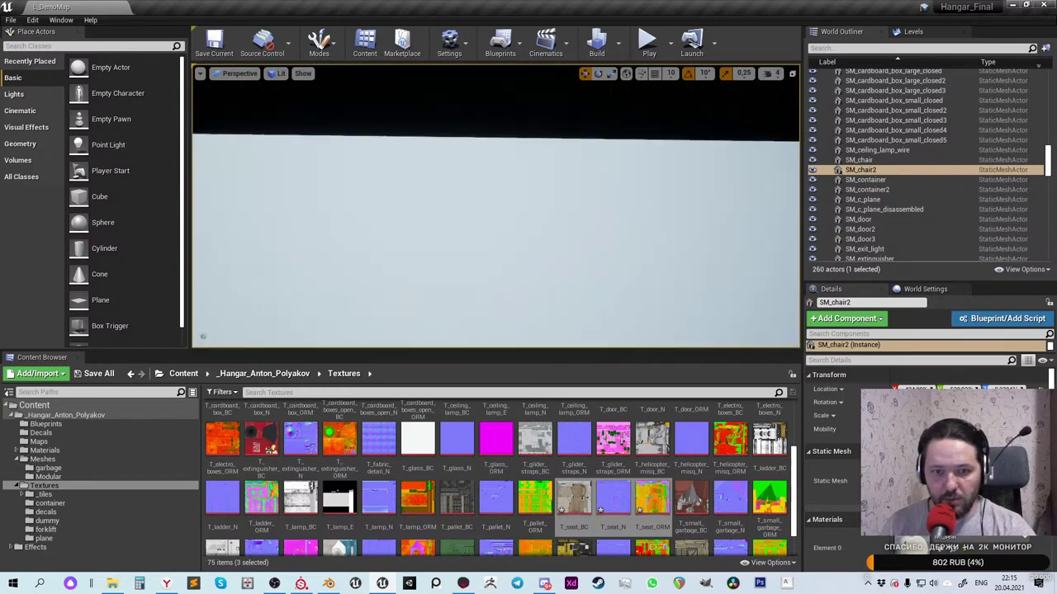
key("f")
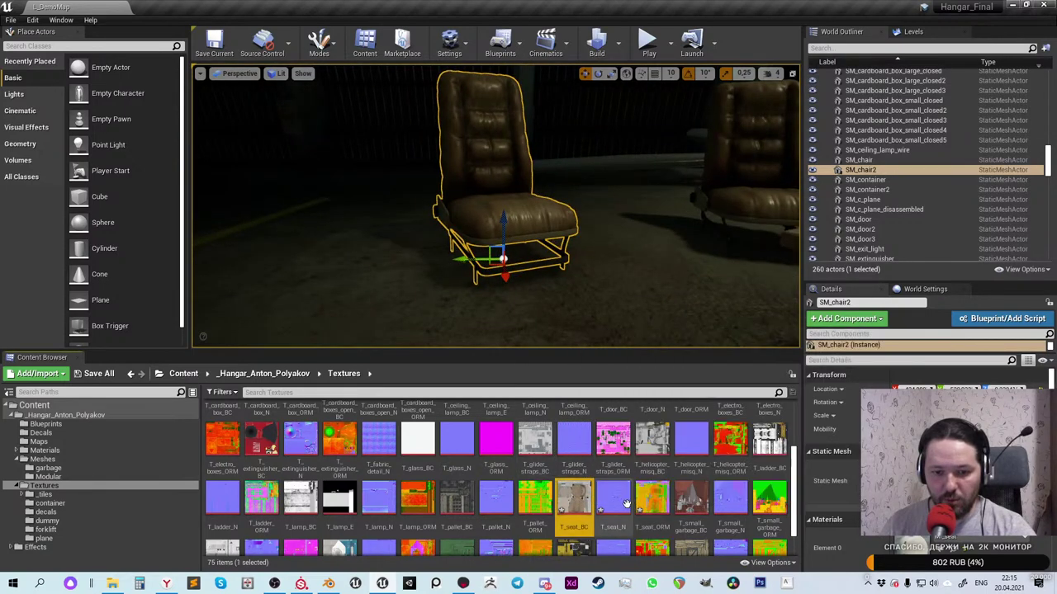
Open T_seat_ORM in Unreal's texture editor
right_click(650, 495)
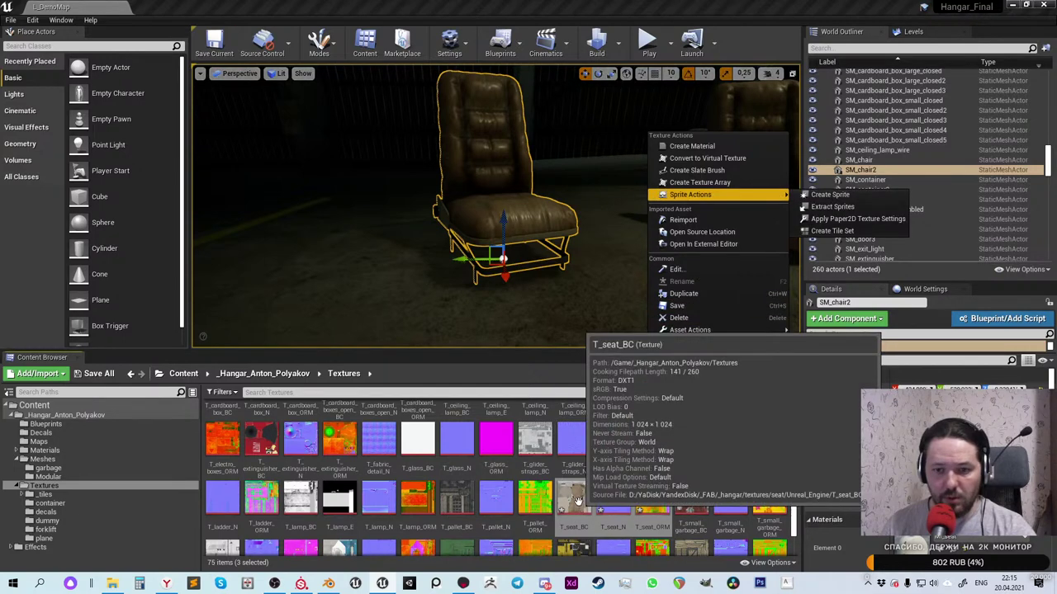
left_click(564, 351)
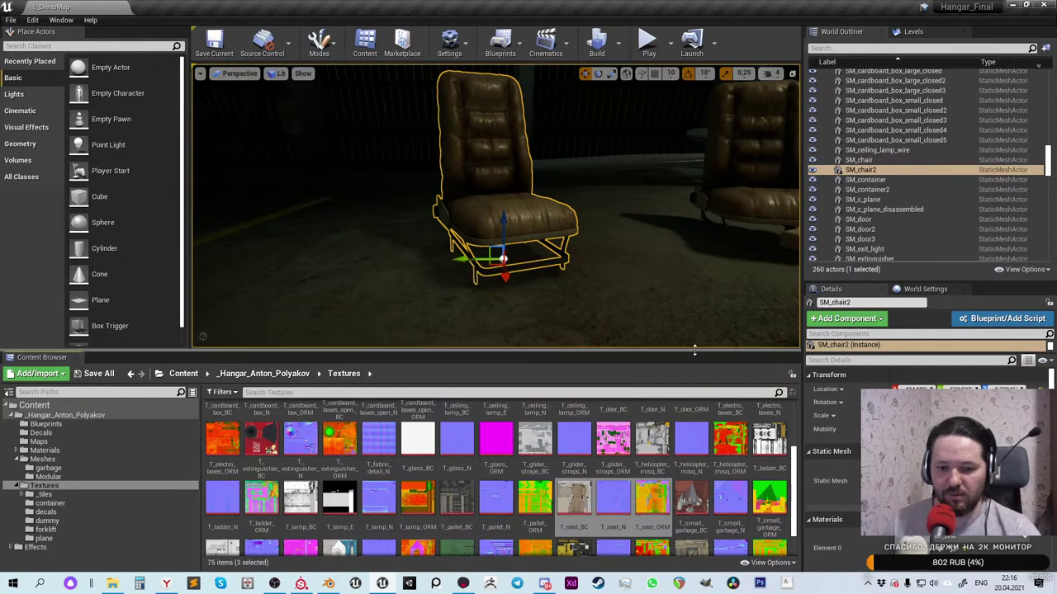
right_click(653, 499)
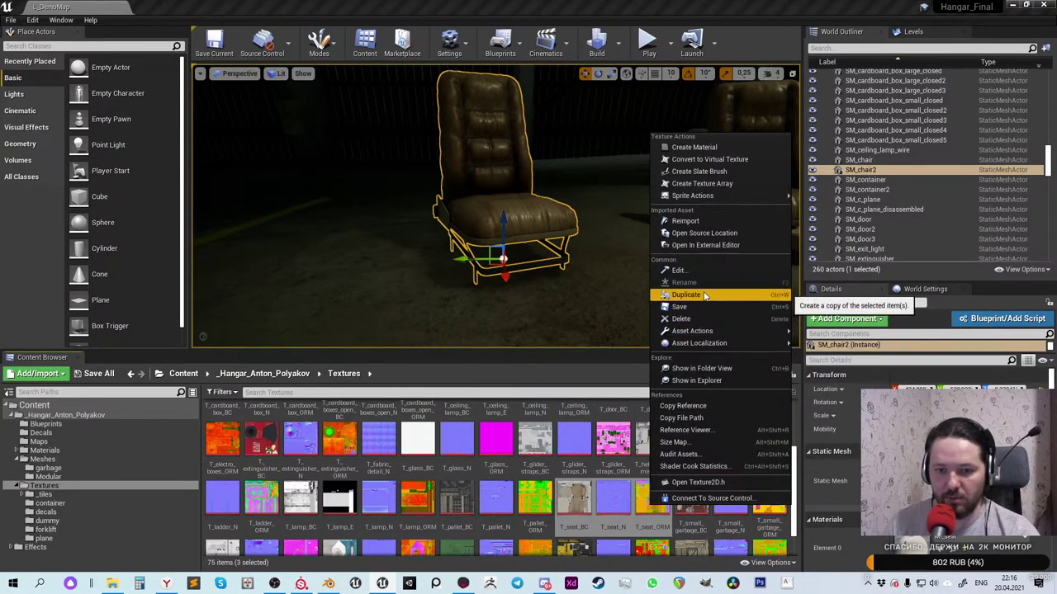
left_click(643, 504)
double_click(642, 504)
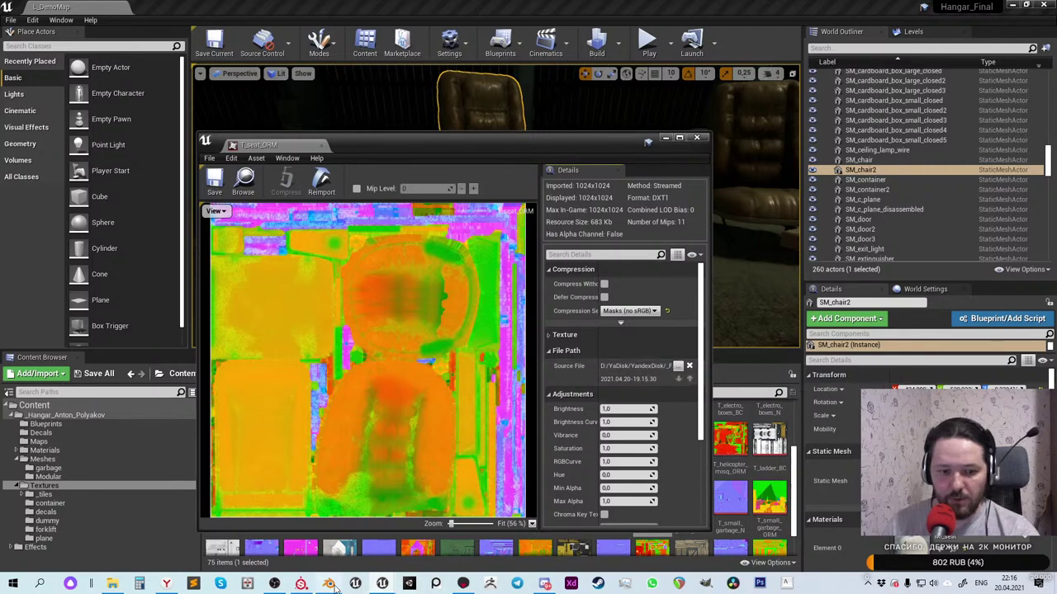
Export the seat textures again from Substance Painter and close the export window
left_click(301, 584)
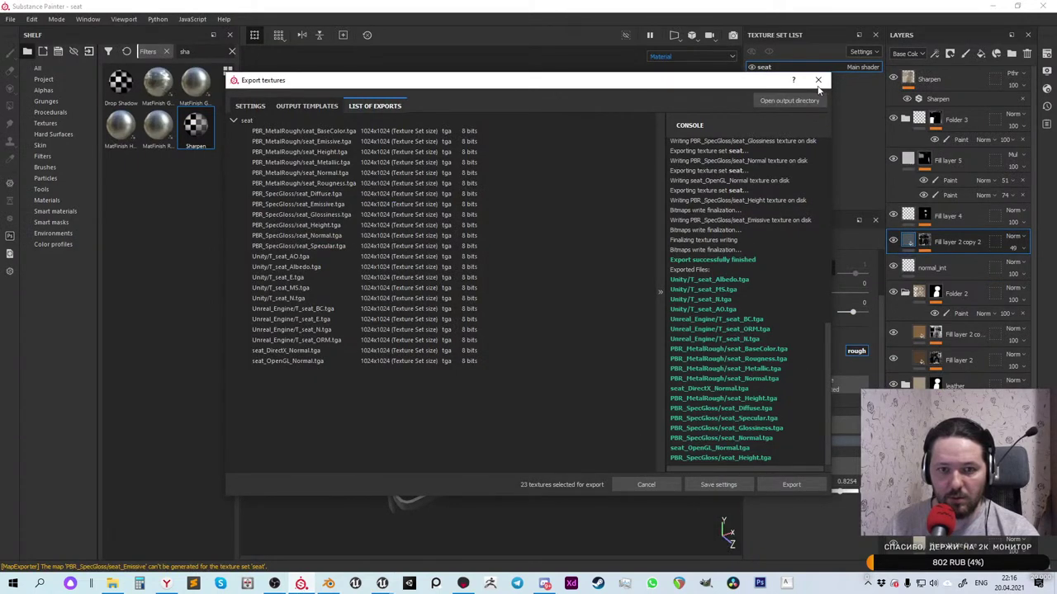
left_click(248, 105)
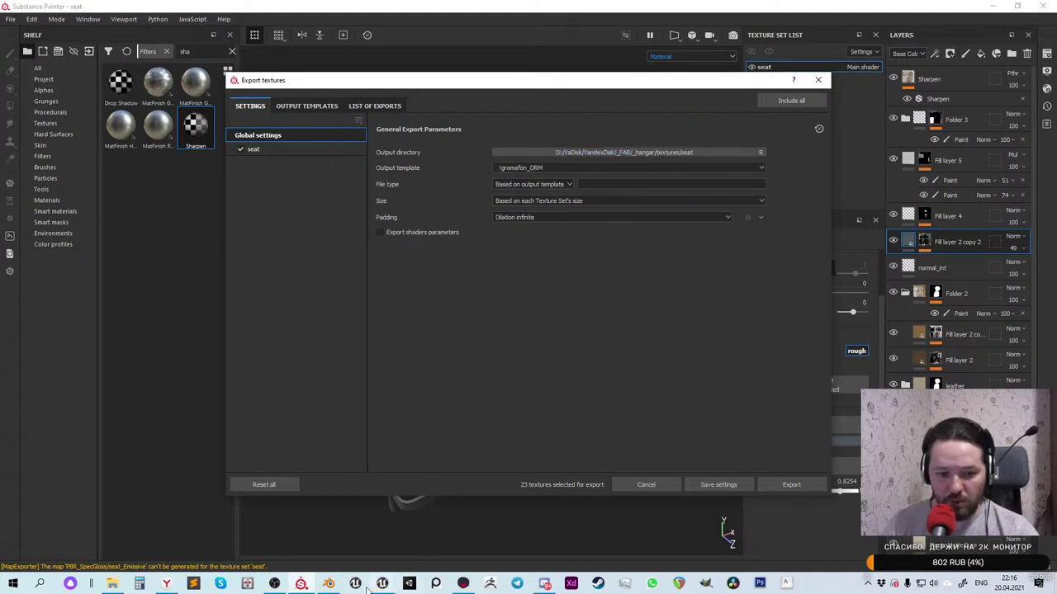
mouse_move(383, 585)
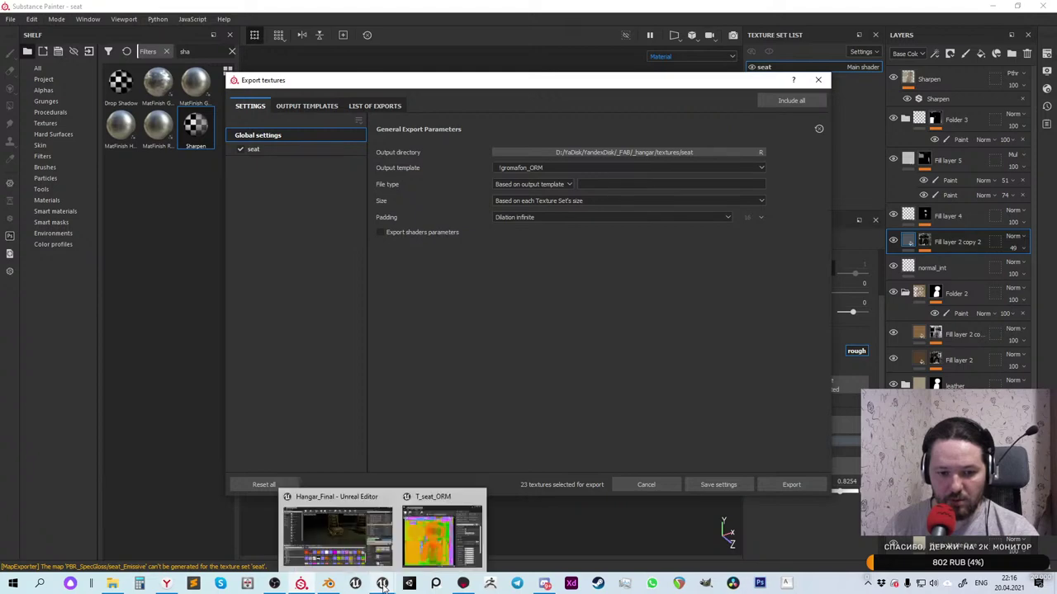
left_click(420, 540)
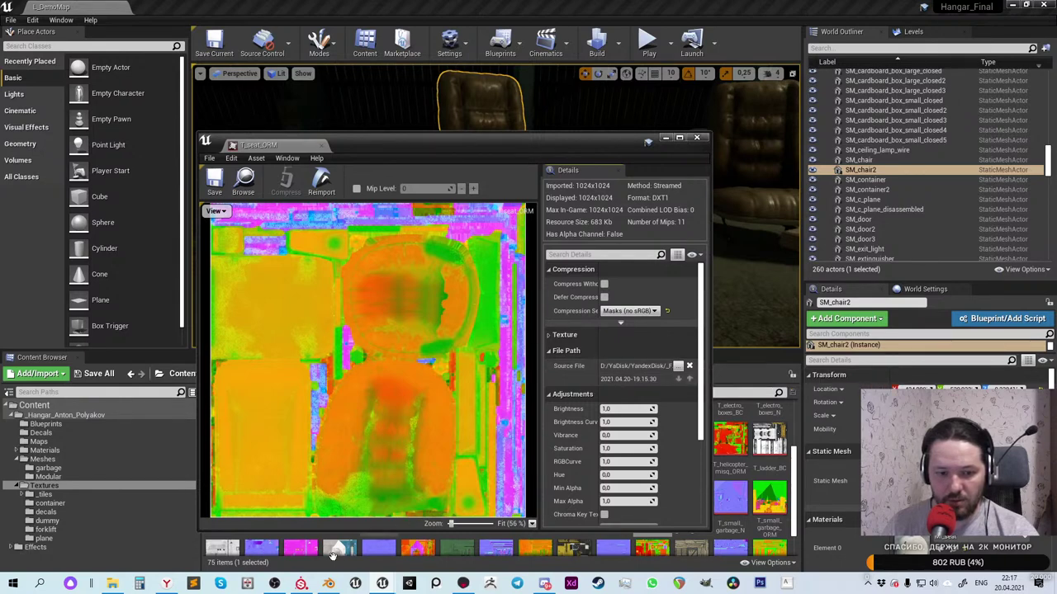
left_click(302, 584)
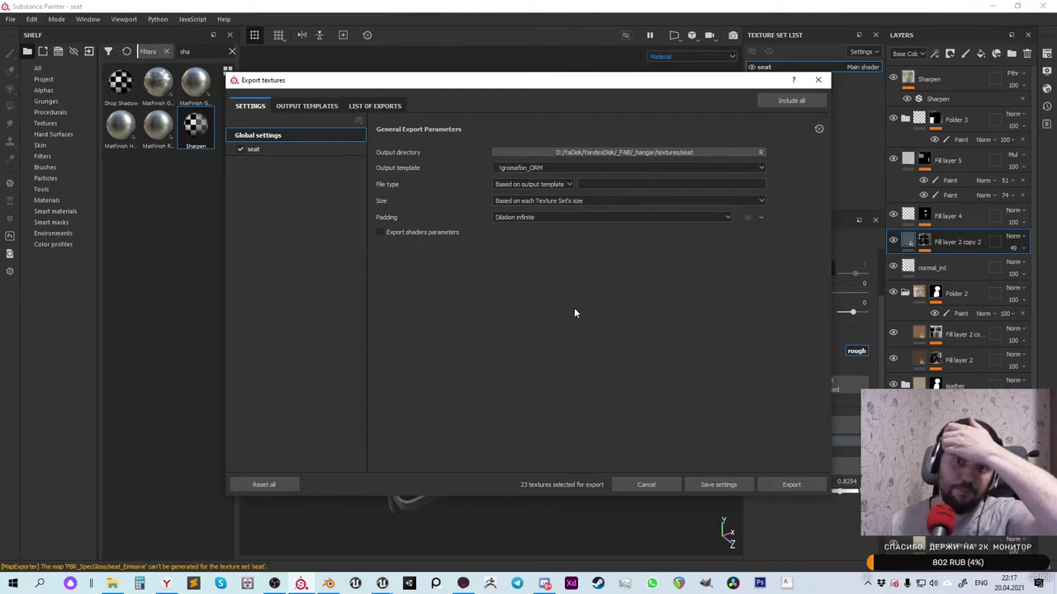
left_click(786, 483)
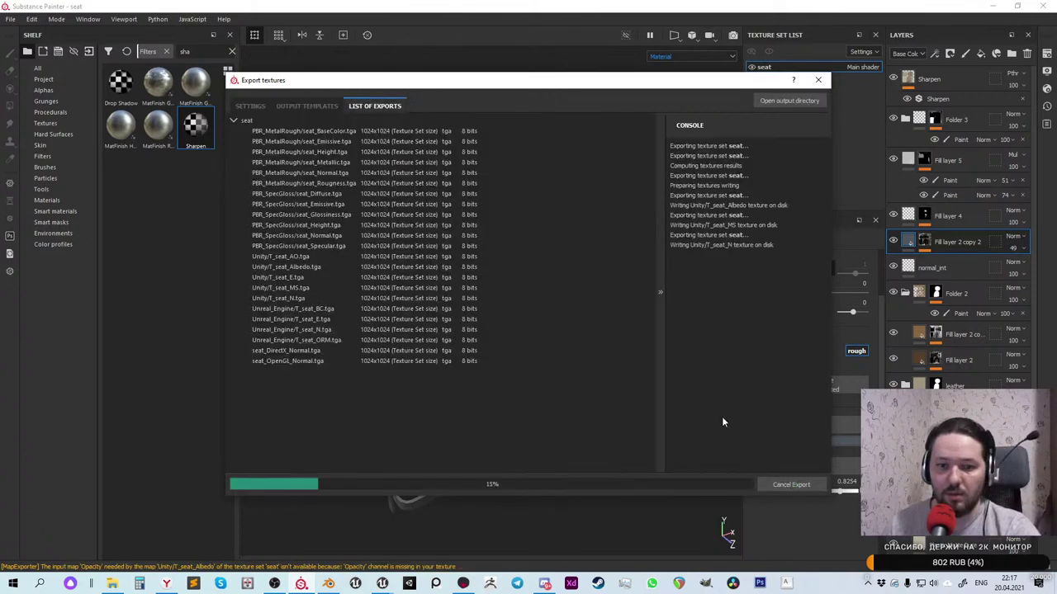
left_click(818, 82)
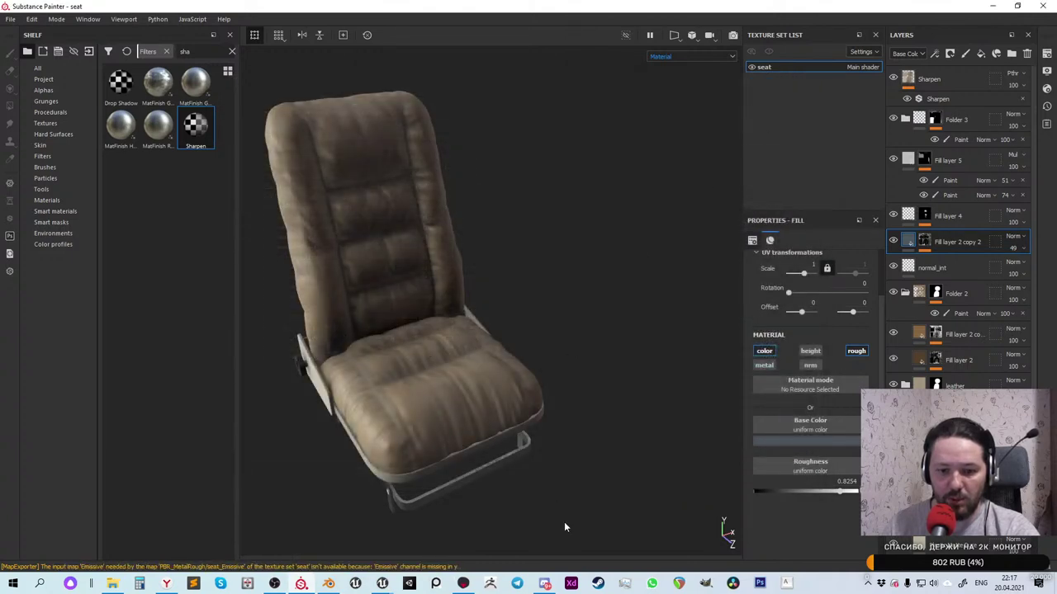
Save the T_seat_ORM texture in Unreal and close its editor
mouse_move(382, 584)
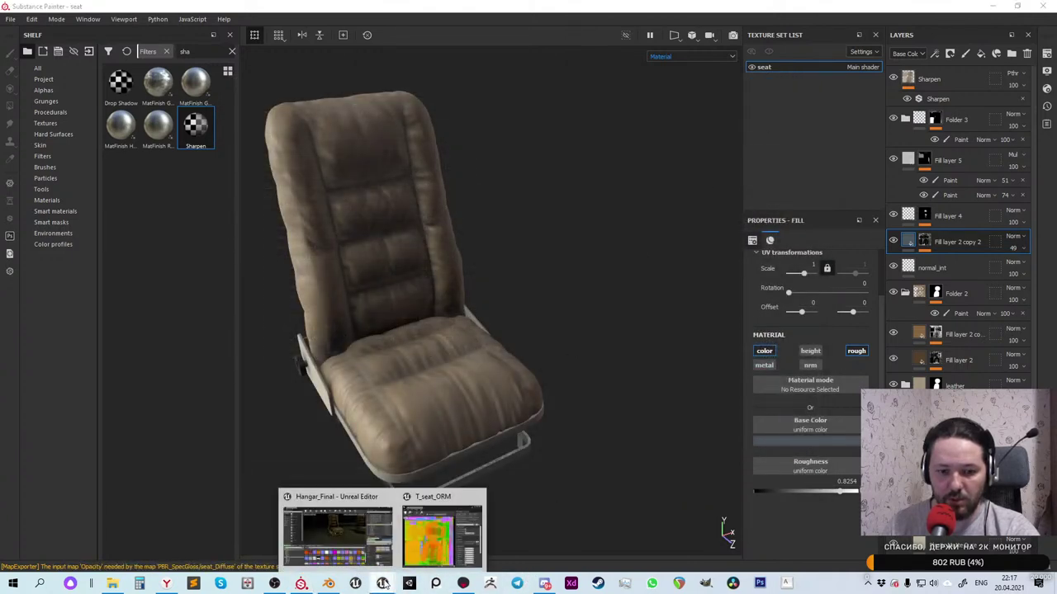
left_click(442, 528)
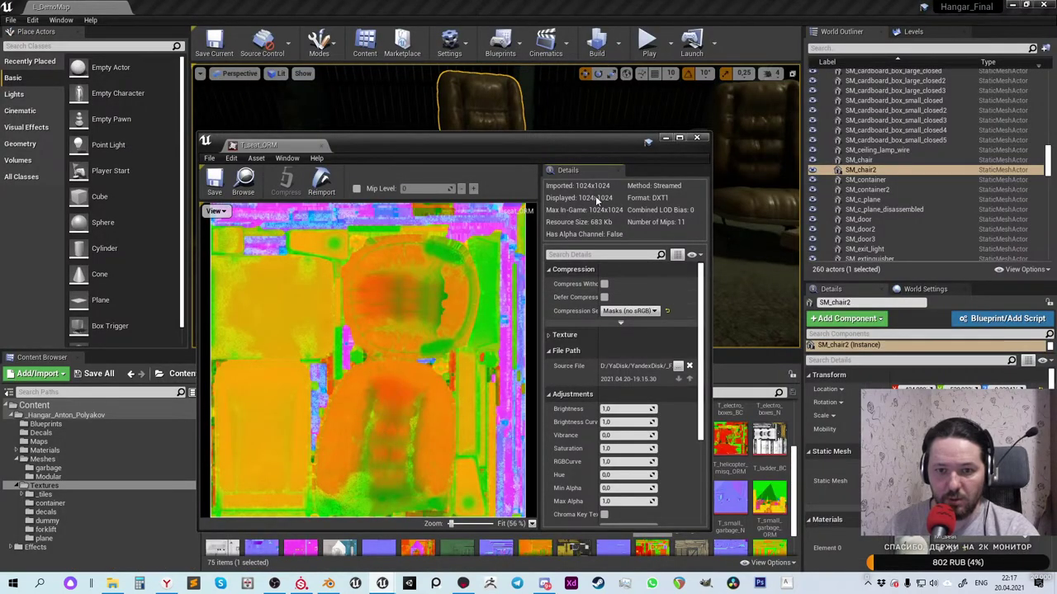
left_click(215, 180)
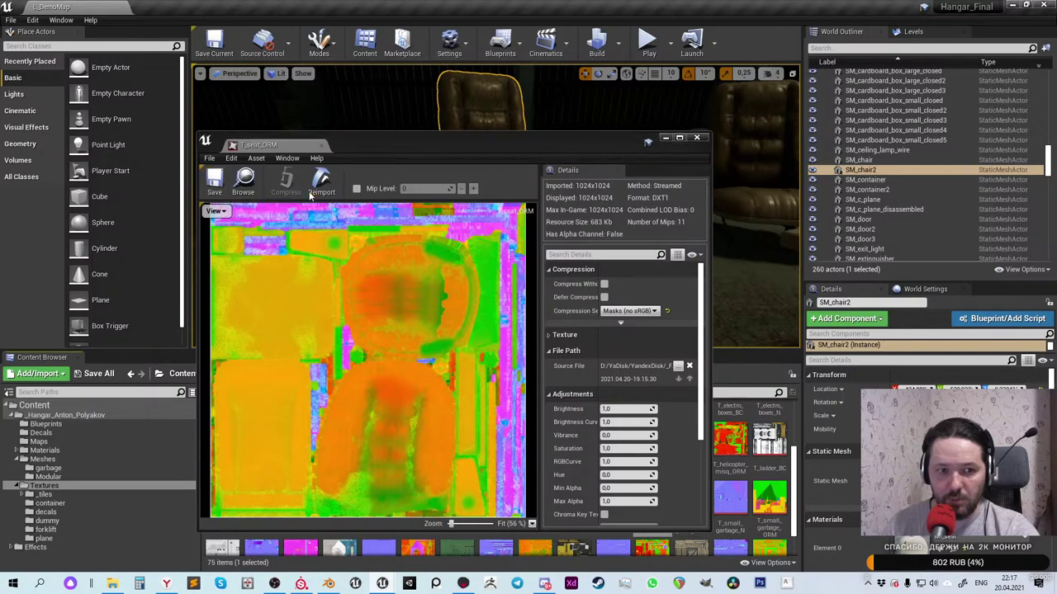
left_click(696, 137)
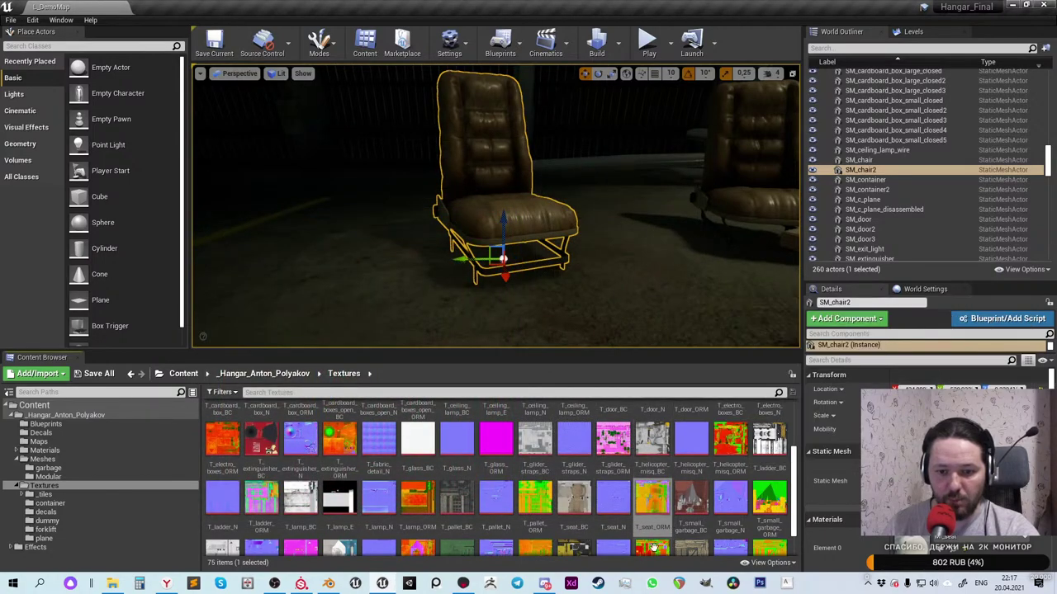
Reimport T_seat_BC, T_seat_N and T_seat_ORM, save them, and inspect the chair's leather
left_click(575, 500, "shift")
right_click(576, 499)
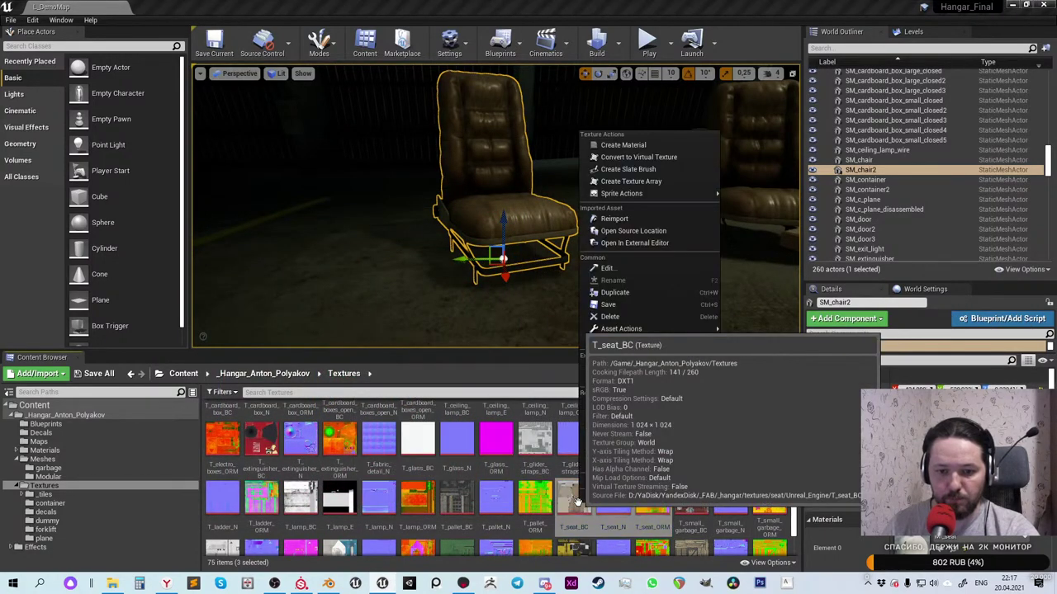
left_click(627, 219)
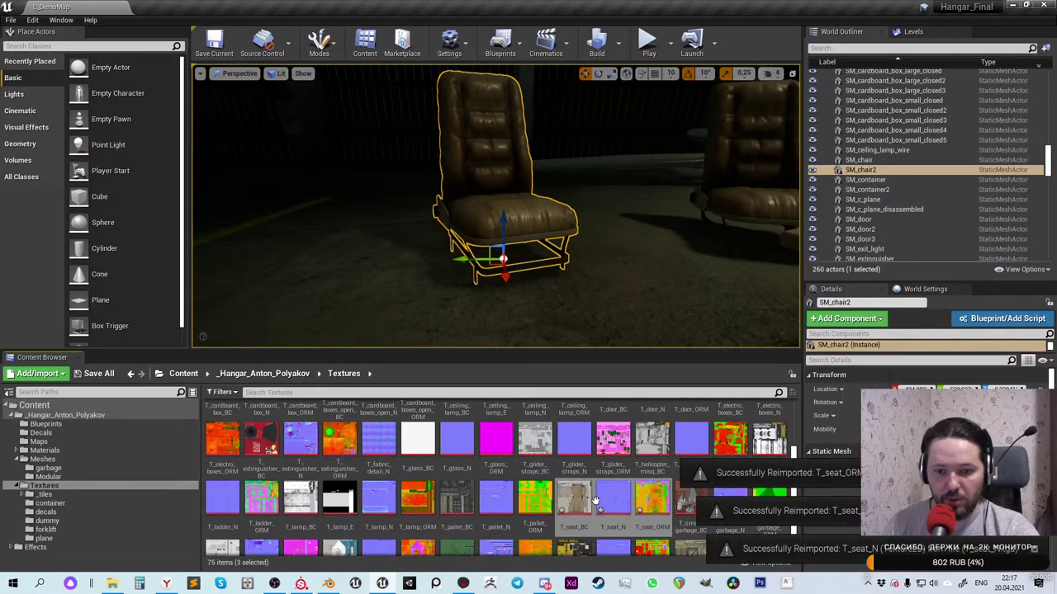
key("ctrl+s")
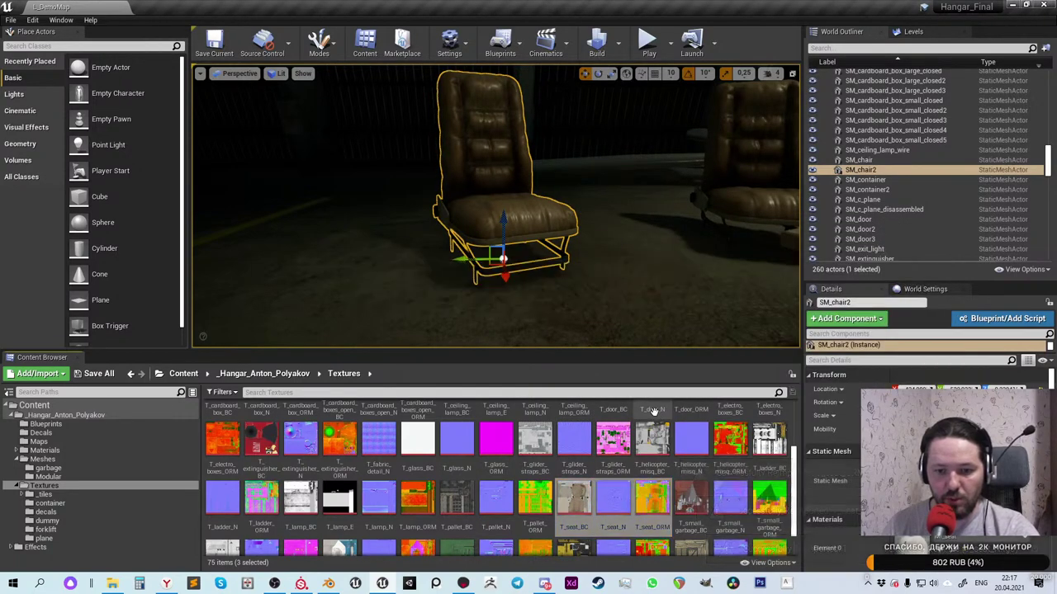
right_click_drag(496, 206, 717, 229)
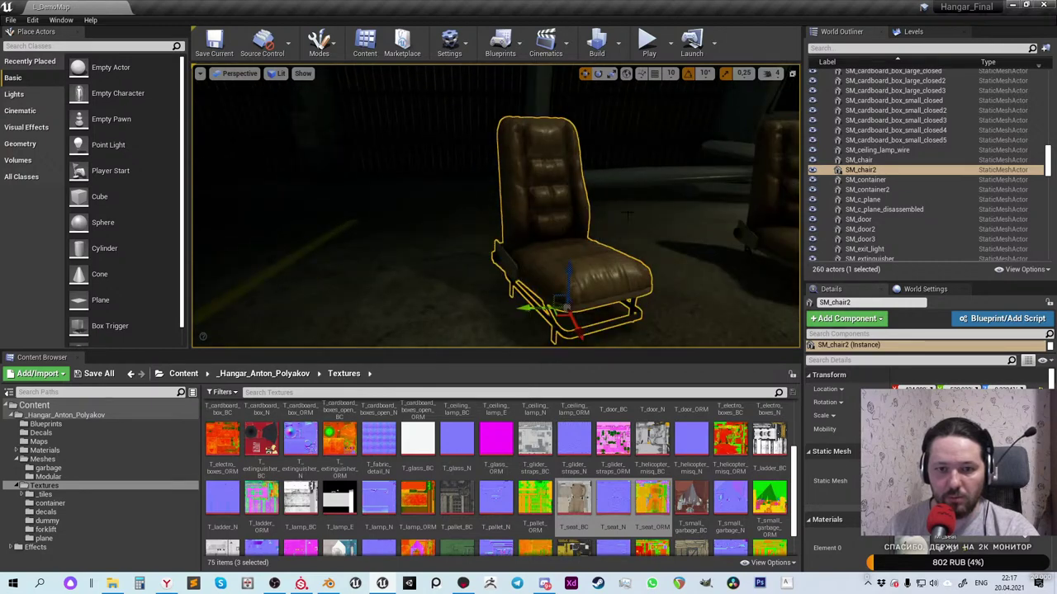
right_click_drag(495, 207, 496, 231)
right_click_drag(570, 235, 571, 211)
Show the layers' Normal channel and set the normal_int layer's opacity to 60
left_click(301, 584)
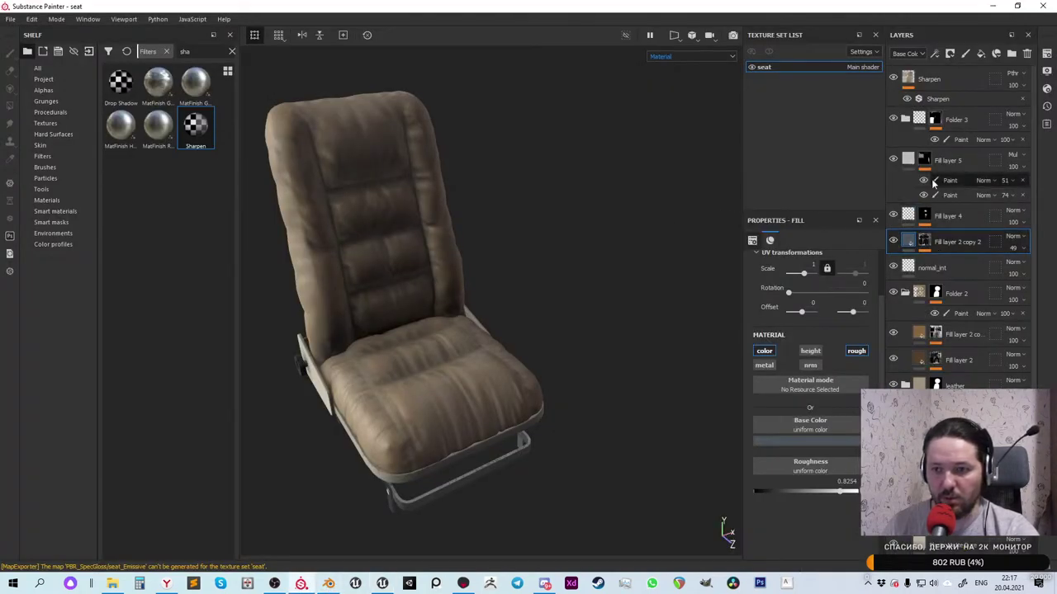
double_click(941, 269)
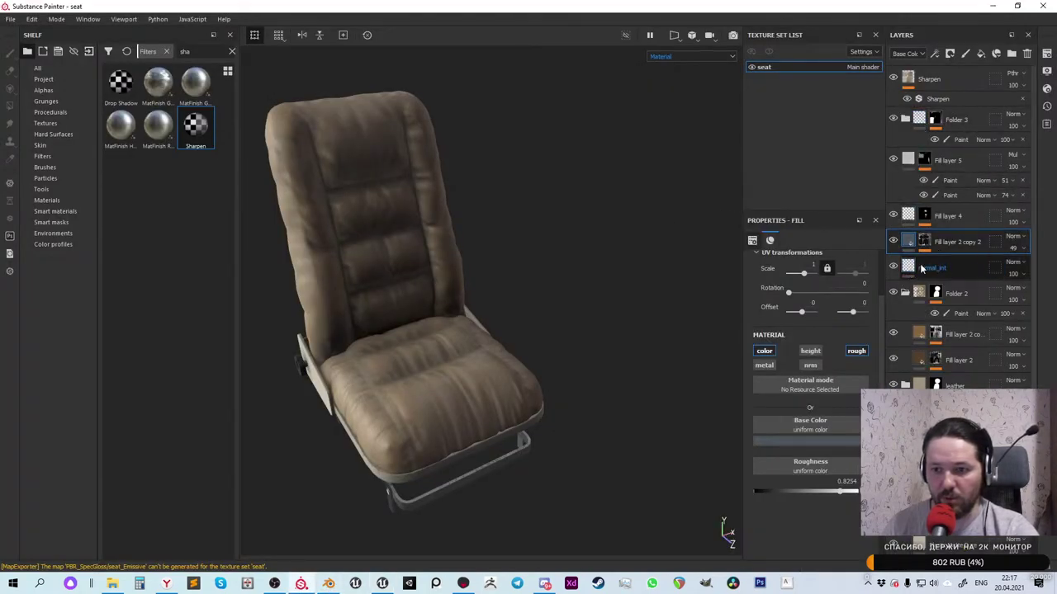
key("Escape")
left_click(909, 269)
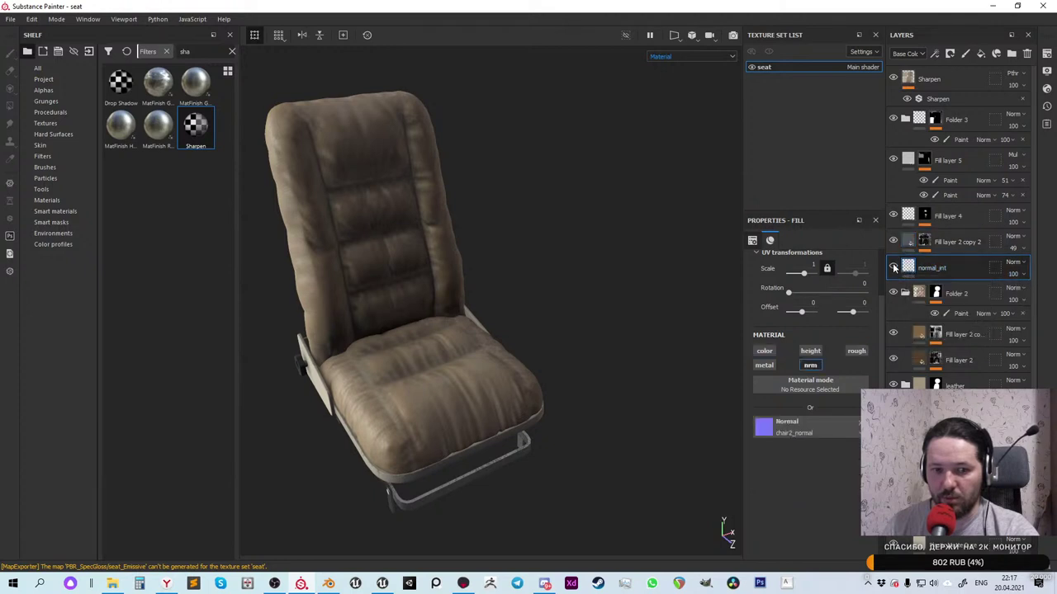
mouse_move(1013, 274)
left_mouse_down()
mouse_move(1043, 297)
mouse_move(1018, 302)
mouse_move(1024, 289)
mouse_move(1011, 281)
left_mouse_up()
left_click(908, 52)
left_click(908, 99)
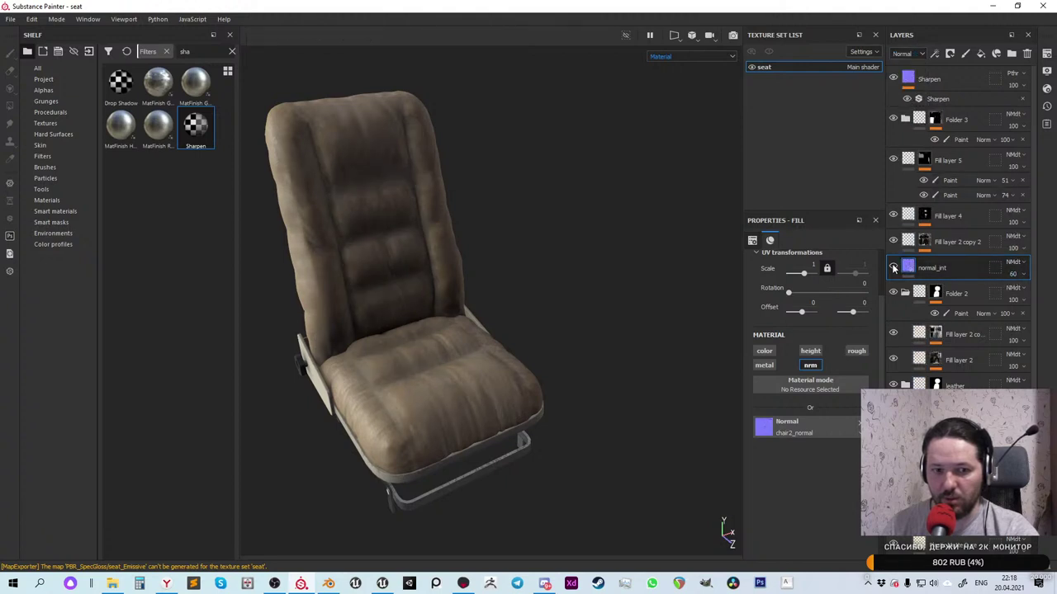
left_click_drag(1013, 277, 1029, 295)
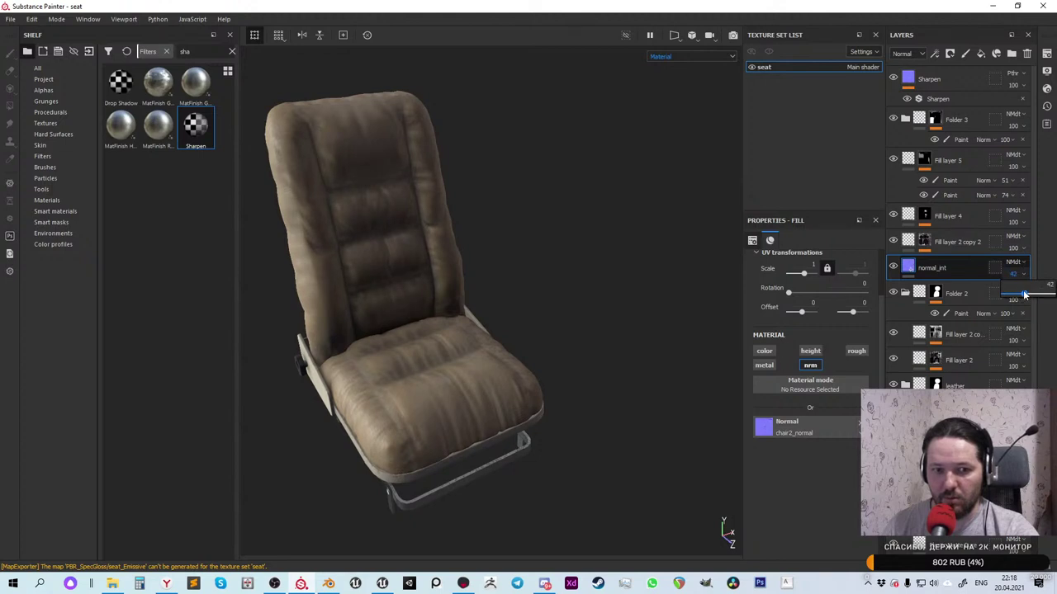
left_click_drag(322, 307, 522, 303, "alt")
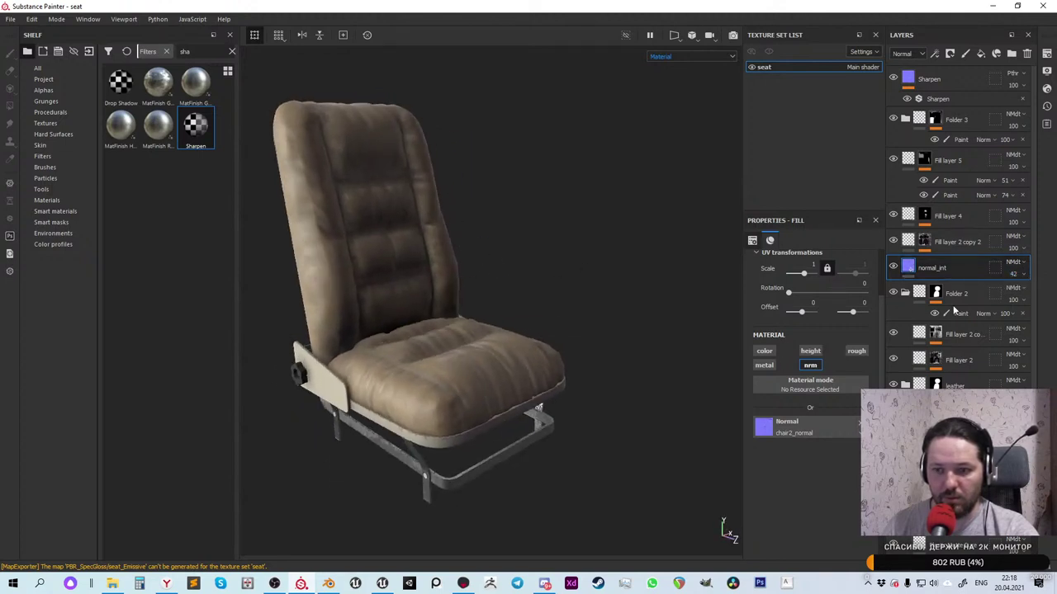
left_click_drag(1013, 275, 1042, 295)
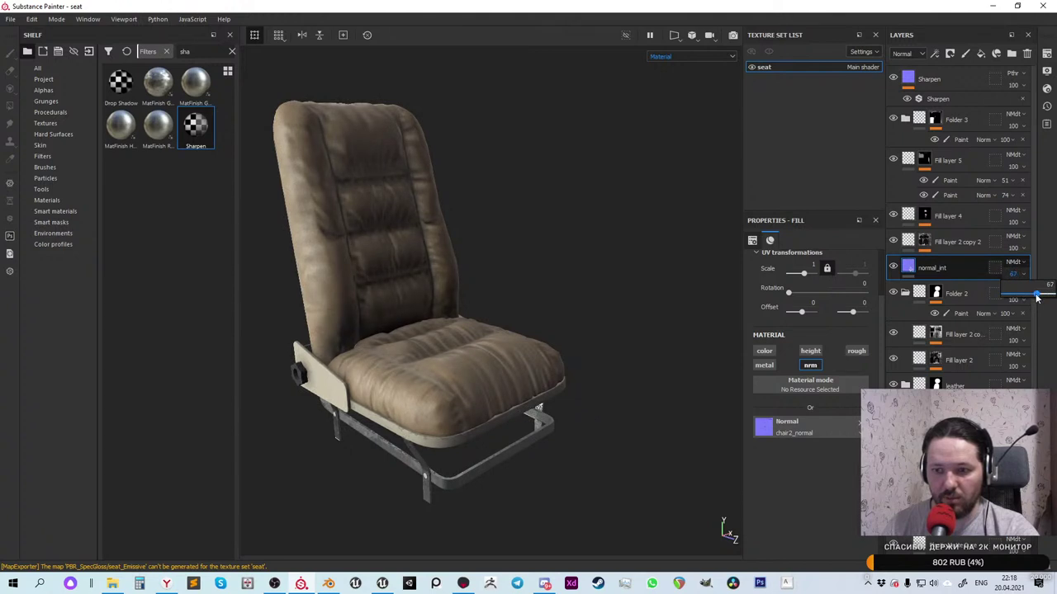
left_click_drag(1033, 301, 1033, 298)
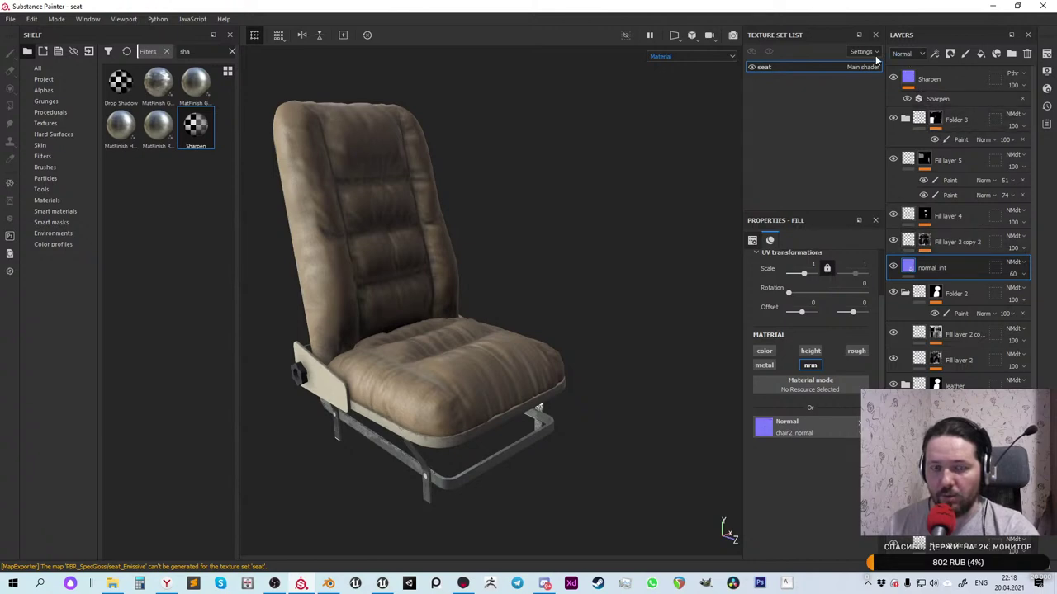
Save the L_DemoMap level and fly the camera out across the hangar
left_click(382, 583)
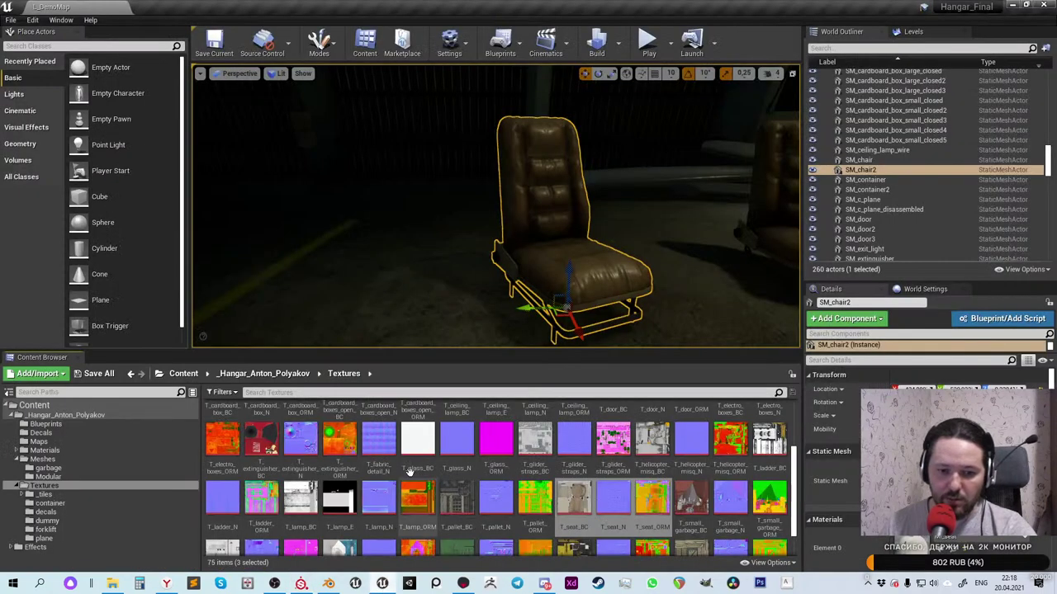
scroll(448, 479, "up", 5)
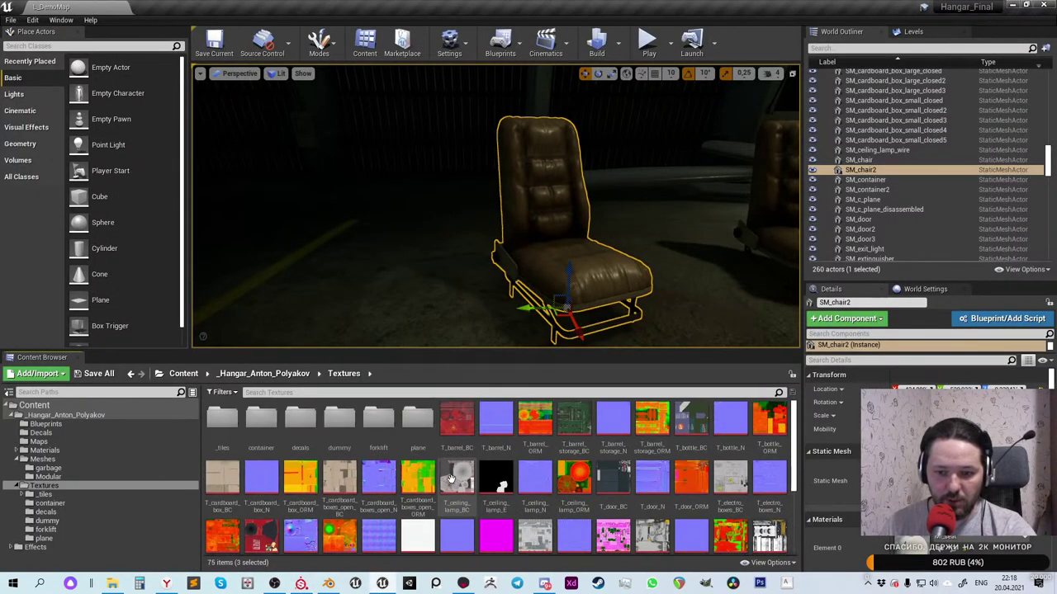
left_click(213, 42)
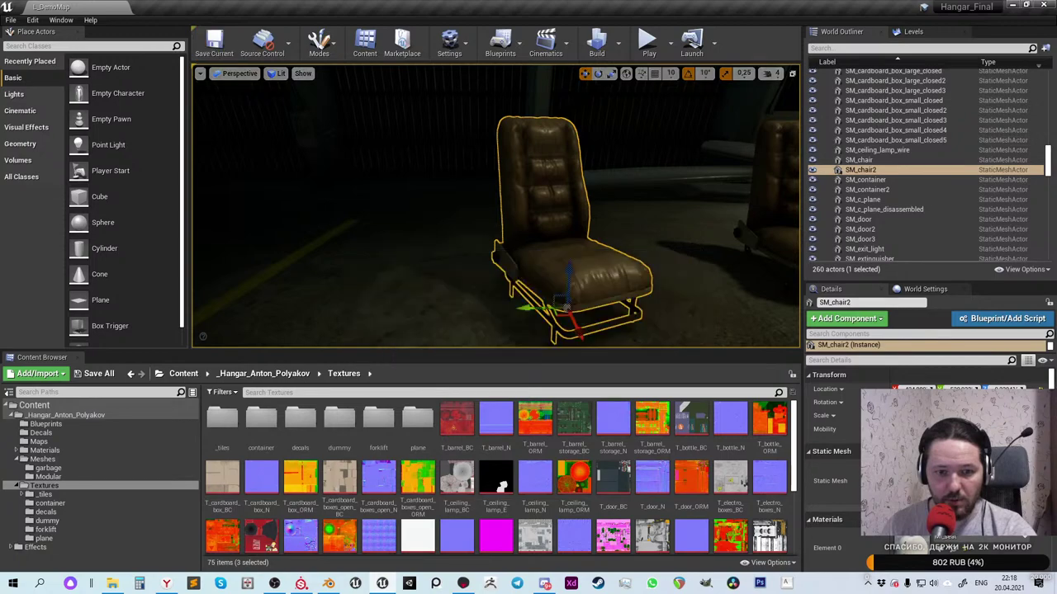
right_click_drag(495, 206, 462, 211)
Select the SM_floor11 hangar floor piece, then switch to the browser on textures.com's Latest Textures
left_click(459, 287)
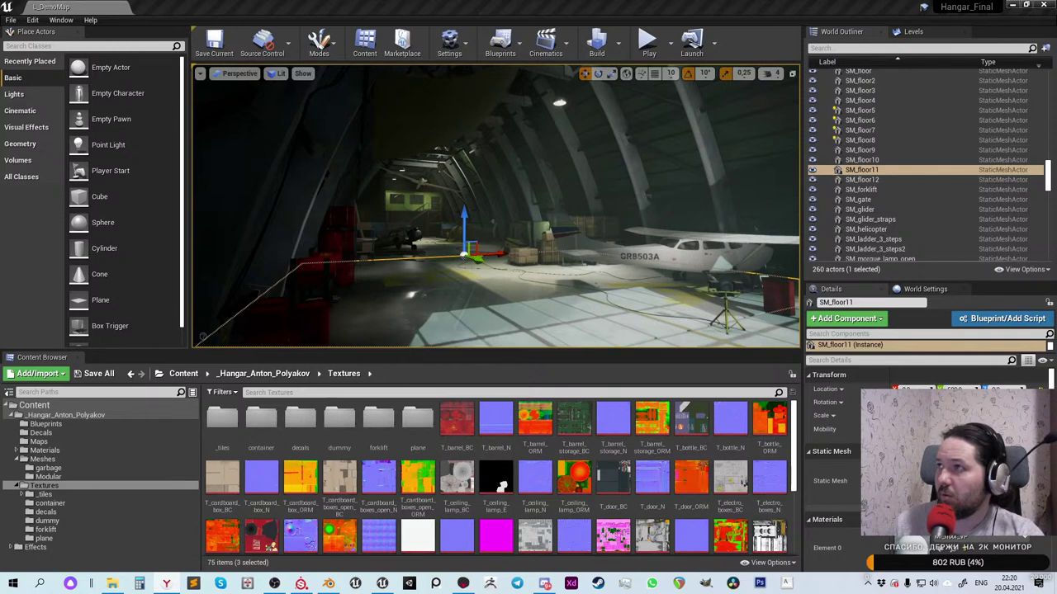
key("alt+Tab")
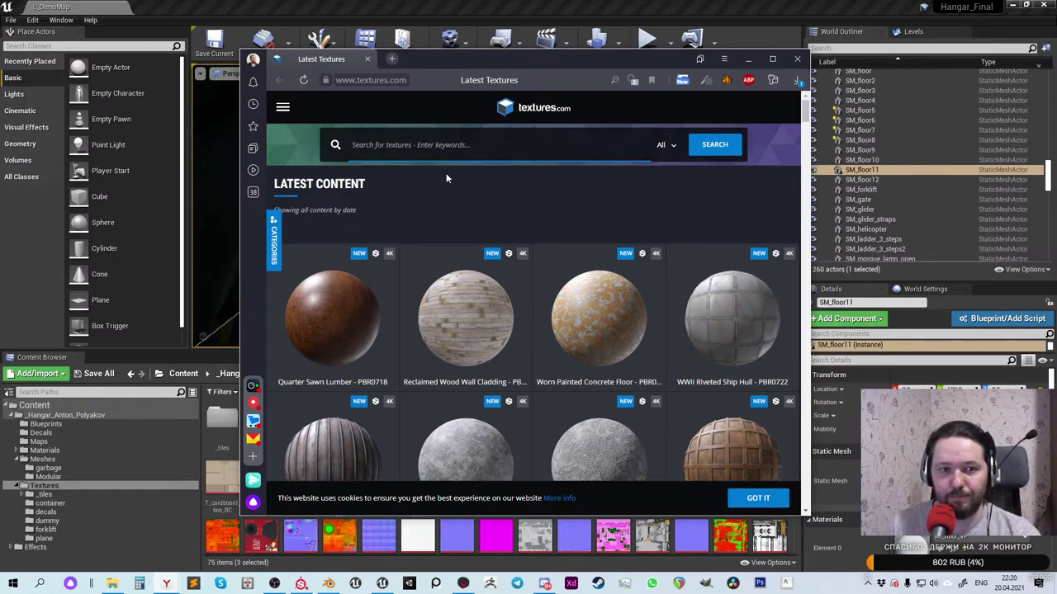
Maximize the browser and search textures.com for brick textures
double_click(565, 59)
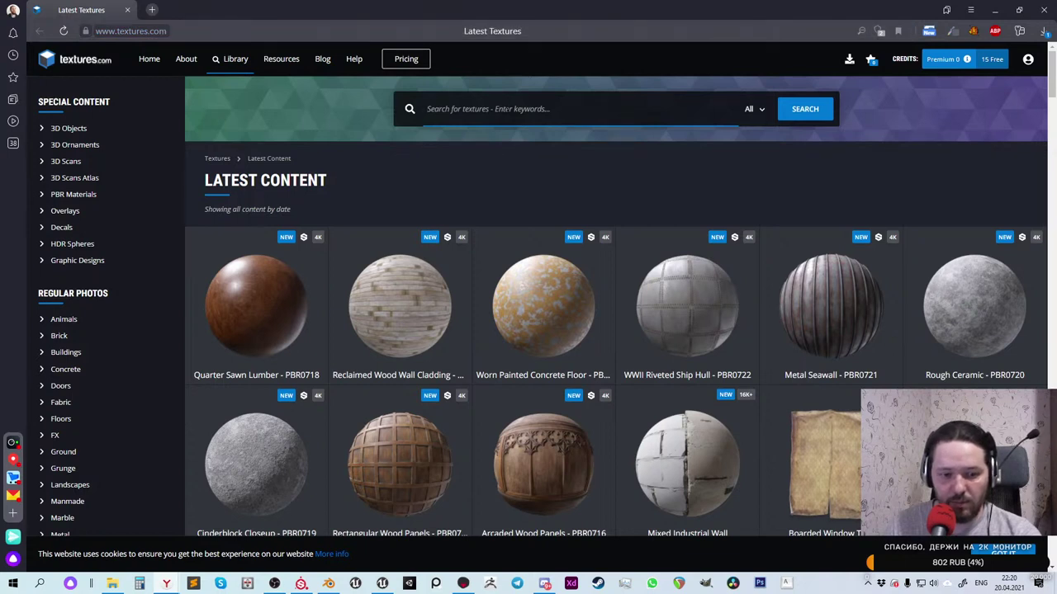
type("brick")
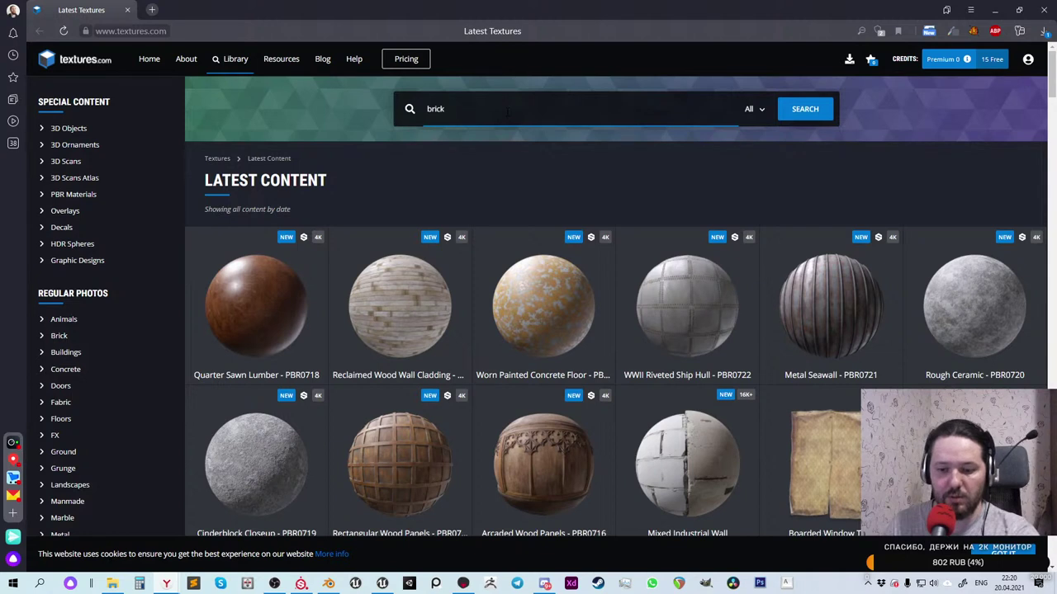
key("Return")
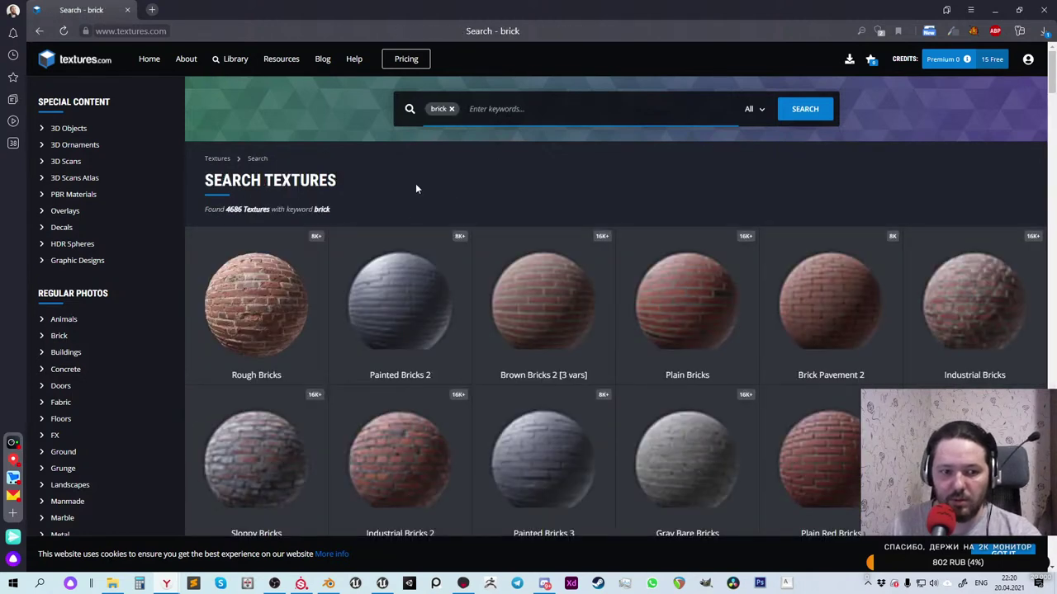
scroll(416, 188, "down", 1)
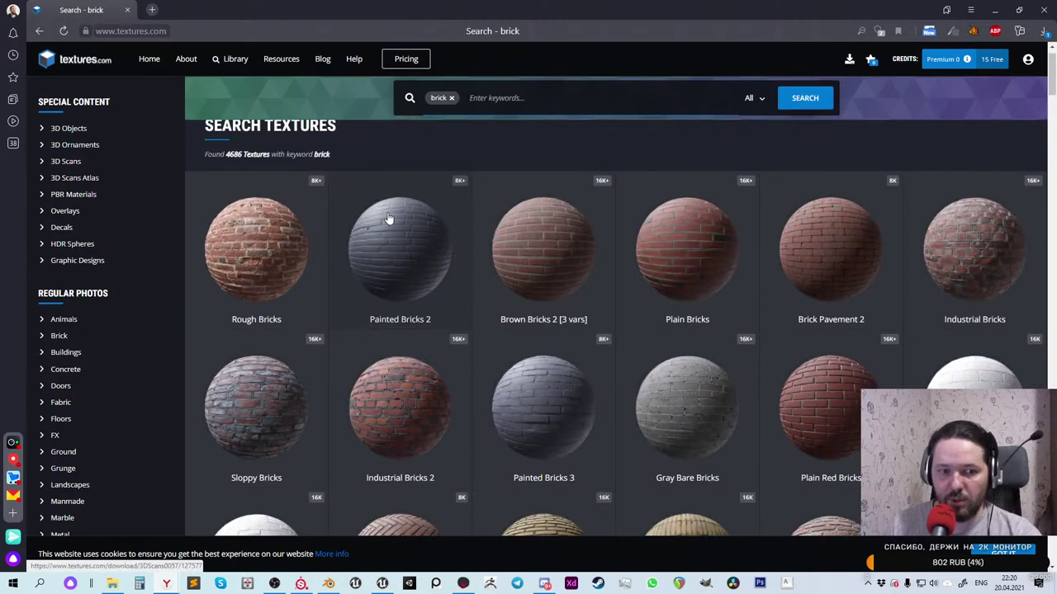
Open the Rough Bricks set, 3D Scanned Brick Wall - 2x2 meters, and review its flat TIFF maps
left_click(256, 236)
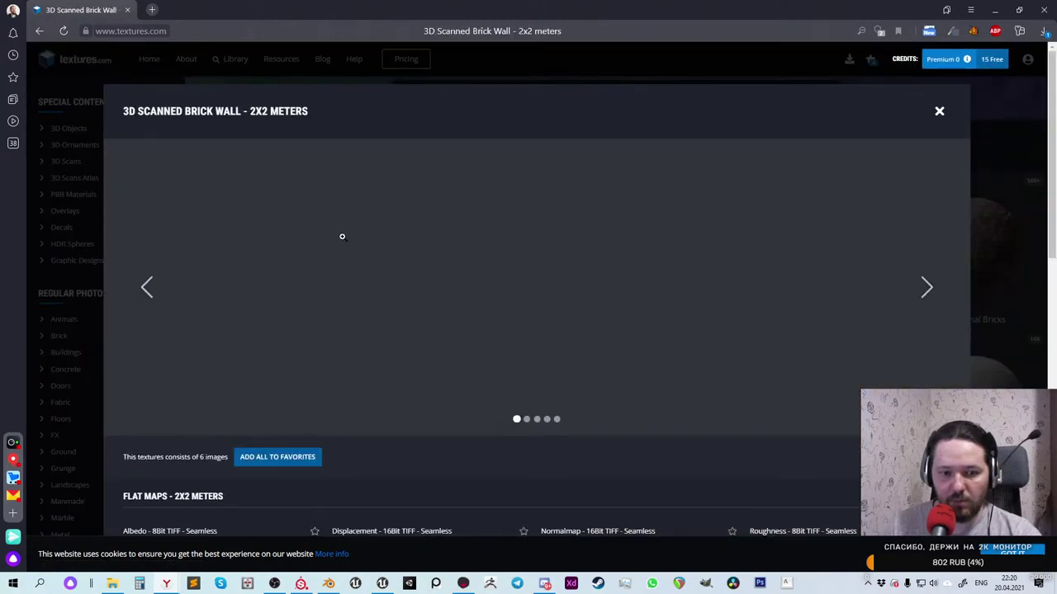
scroll(450, 248, "down", 2)
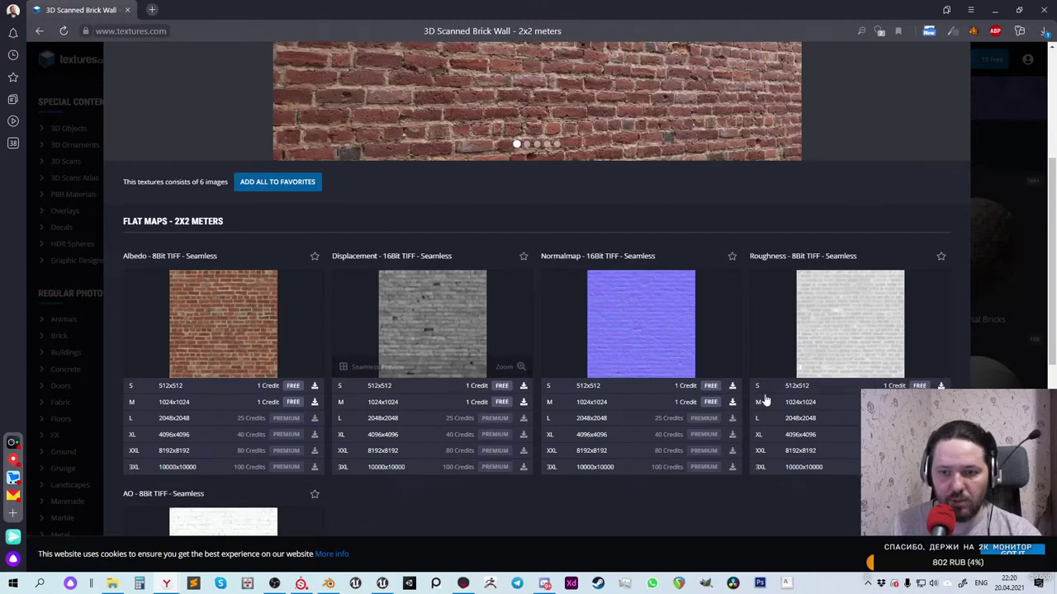
scroll(806, 427, "up", 3)
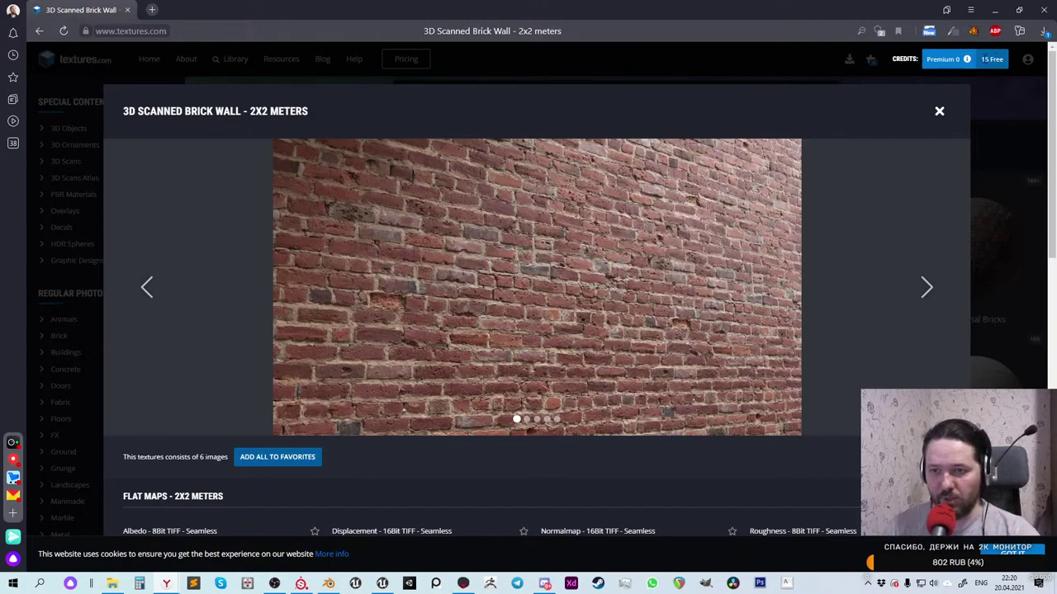
scroll(438, 245, "down", 5)
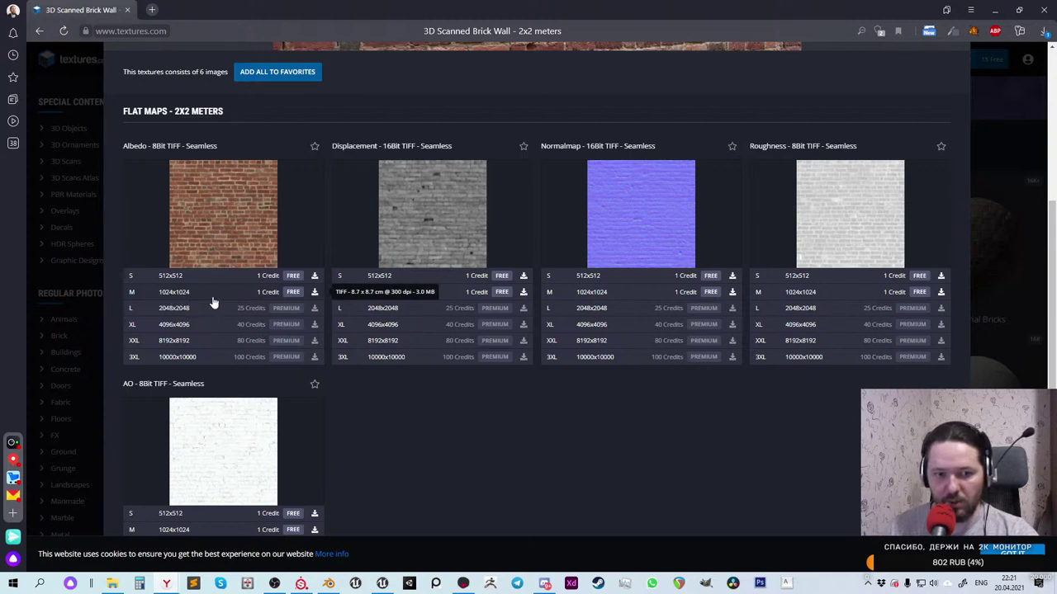
mouse_move(218, 222)
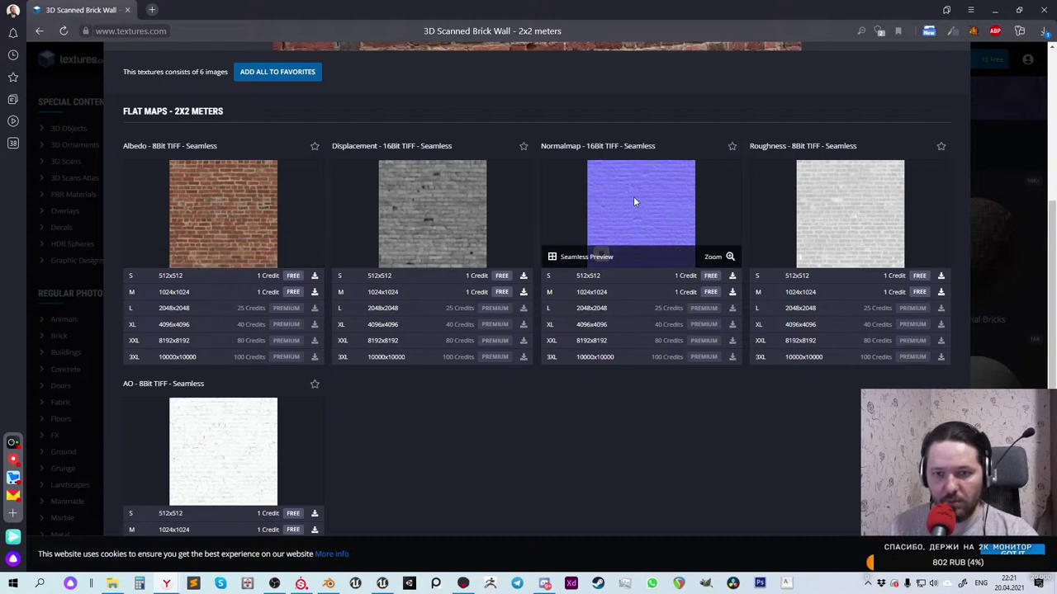
mouse_move(208, 454)
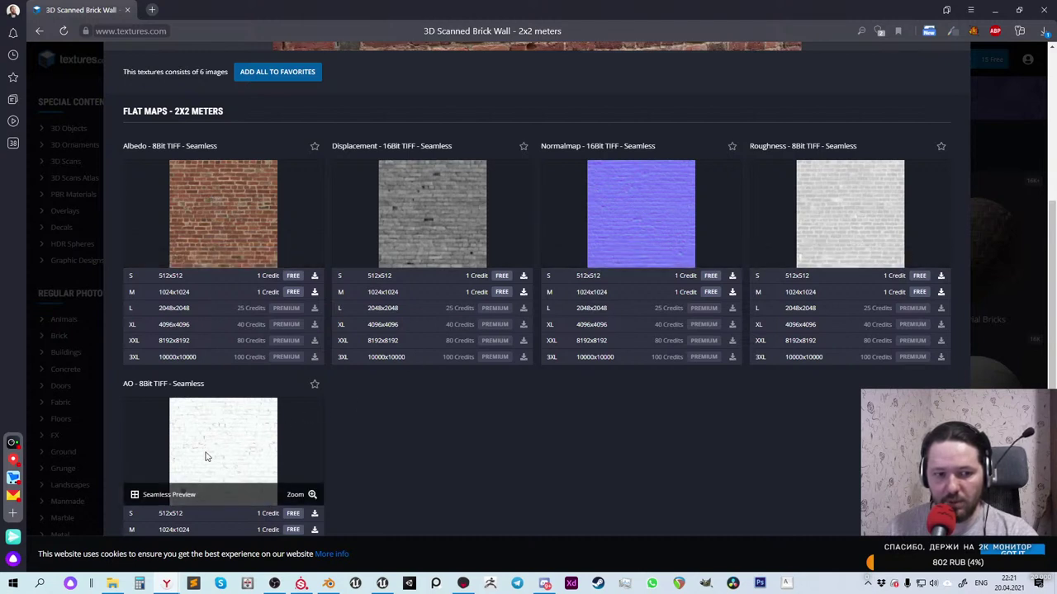
mouse_move(437, 218)
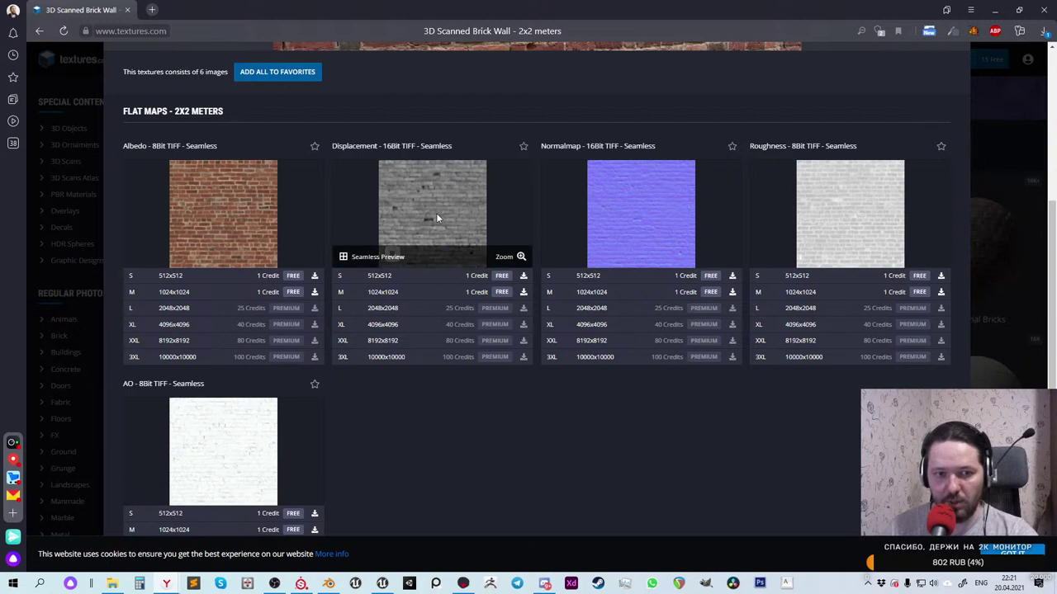
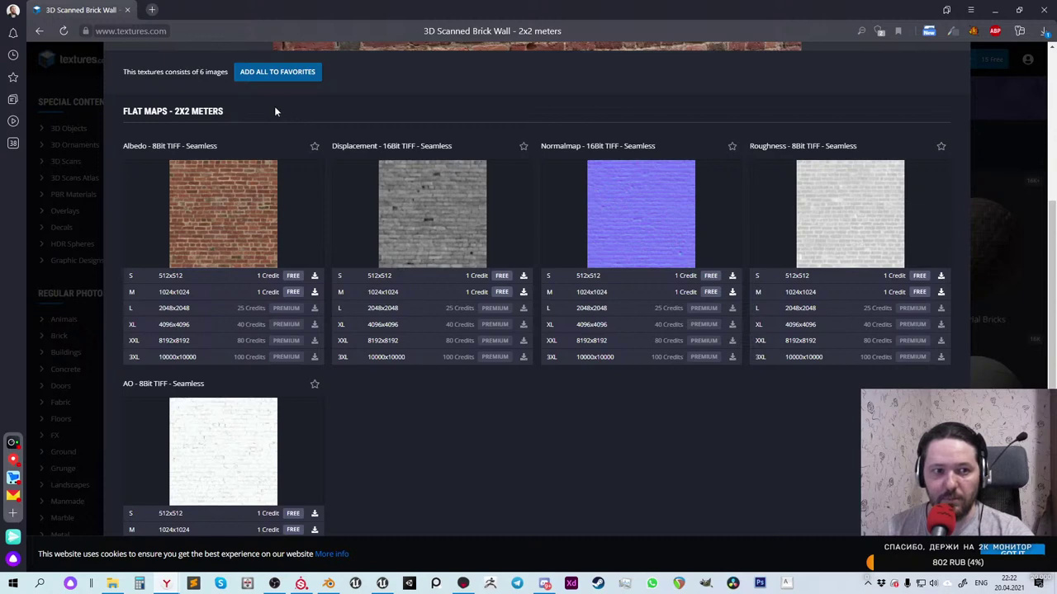
Close the 3D Scanned Brick Wall texture page to get back to the Unreal hangar scene
left_click(128, 9)
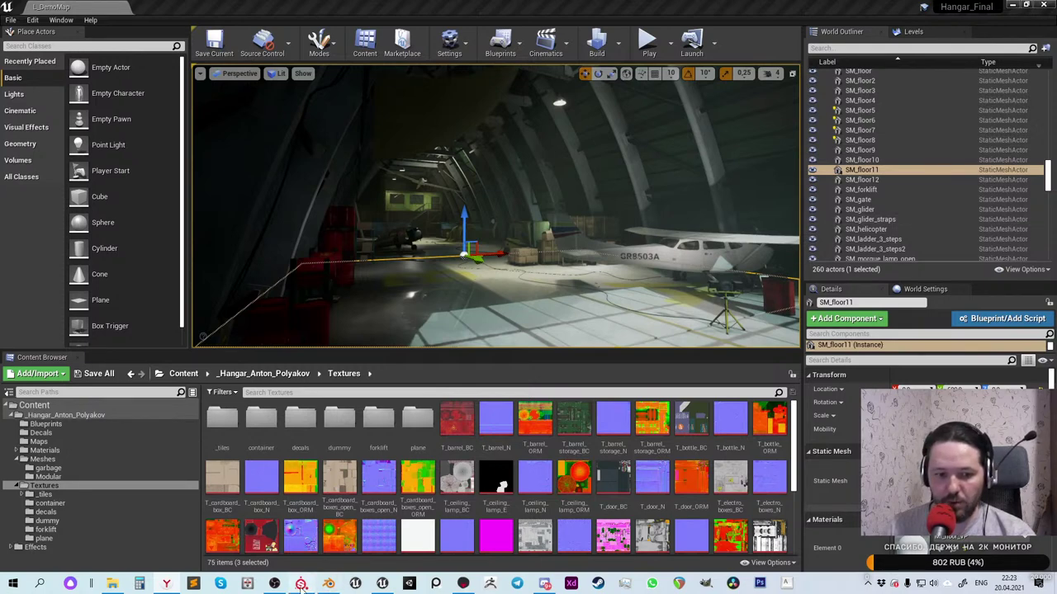
Select the SM_c_plane aircraft in the hangar and locate its mesh asset with Ctrl+B
mouse_move(304, 588)
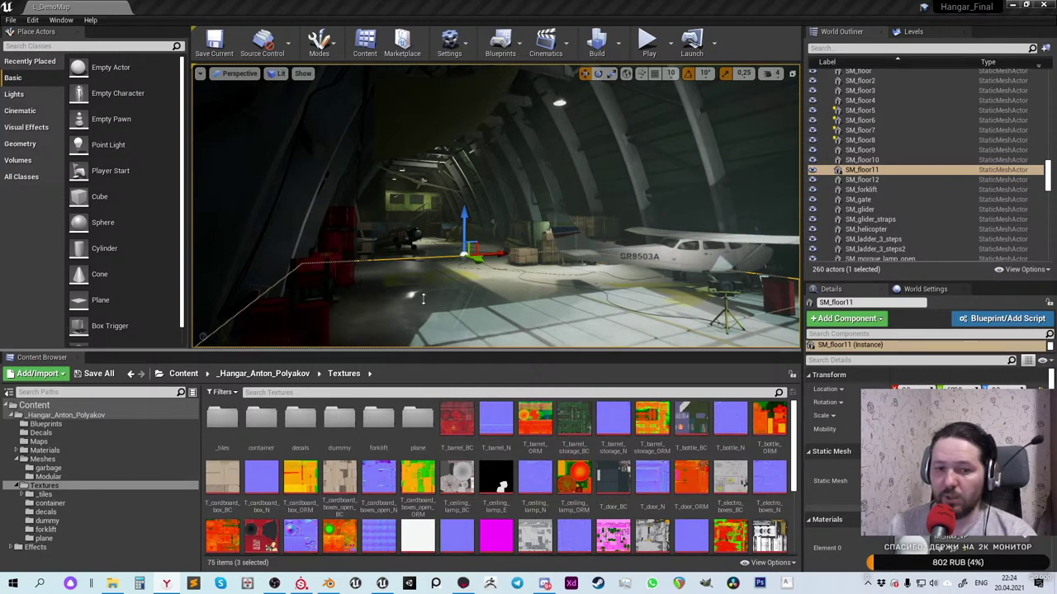
right_click_drag(495, 207, 620, 182)
right_click_drag(569, 276, 569, 276)
left_click(569, 277)
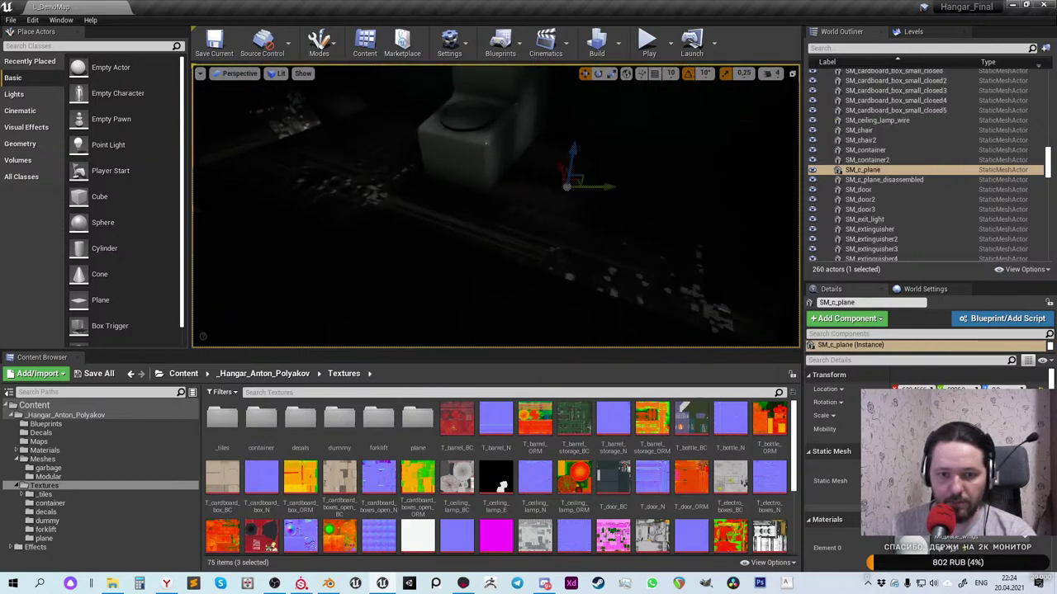
key("ctrl+b")
Open SM_c_plane and isolate the seat, wheels and flaps material slots in turn
double_click(535, 420)
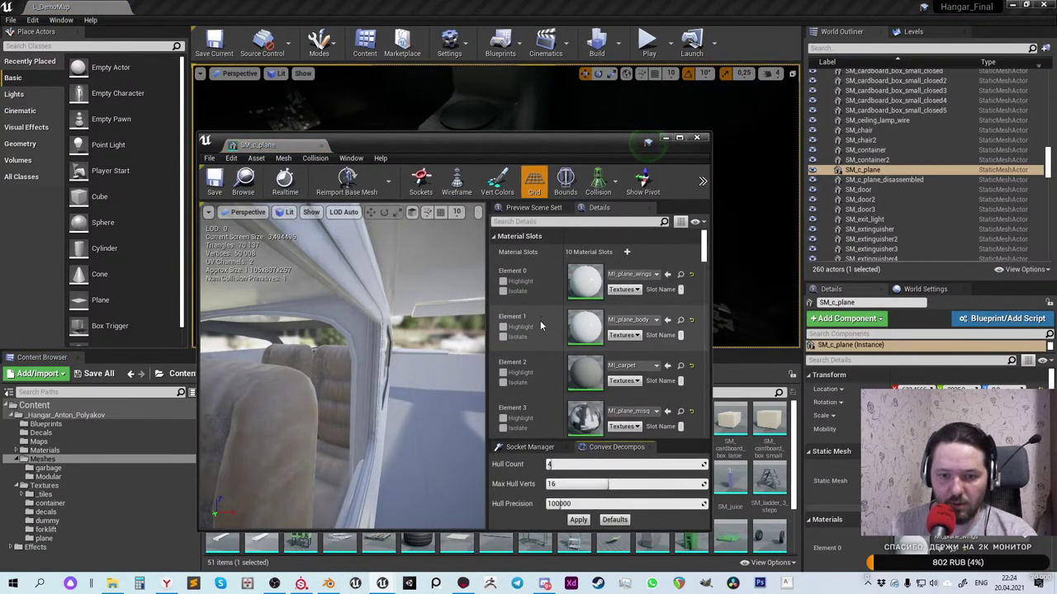
scroll(545, 360, "down", 1)
scroll(549, 375, "down", 5)
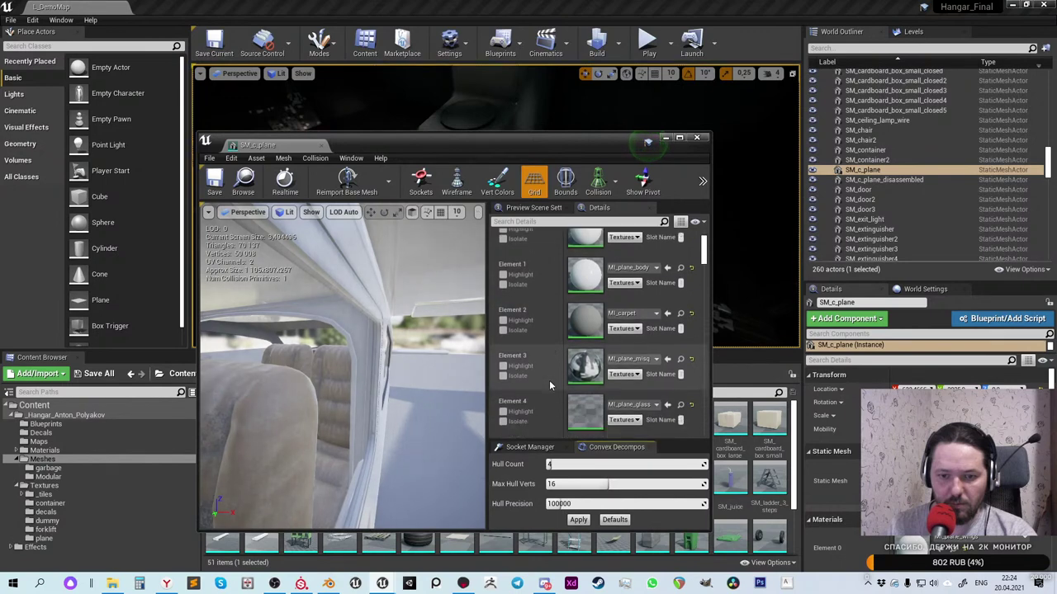
scroll(546, 378, "down", 5)
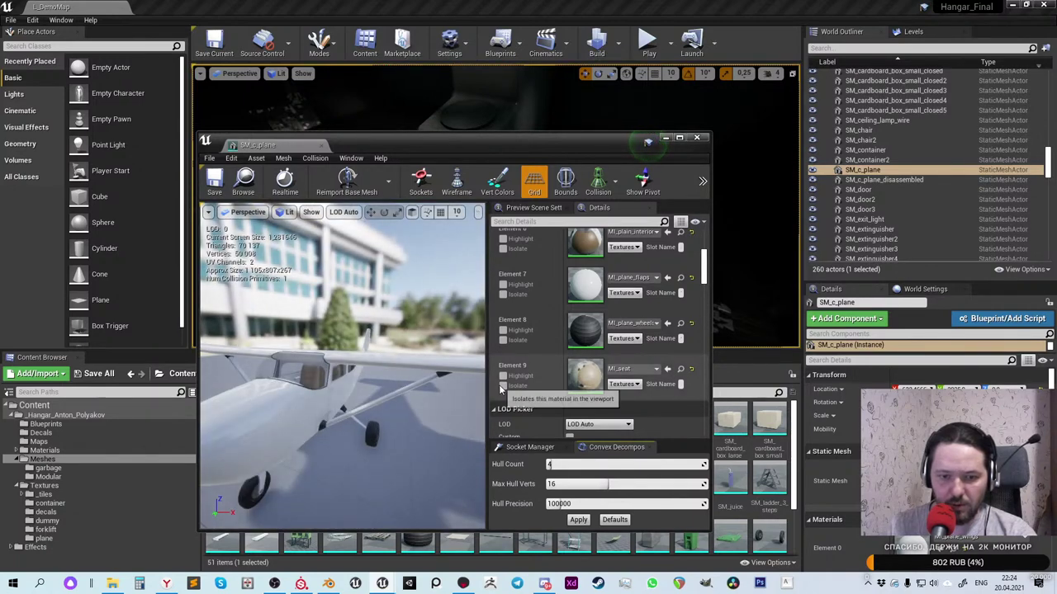
left_click(503, 386)
left_click(503, 385)
left_click(503, 340)
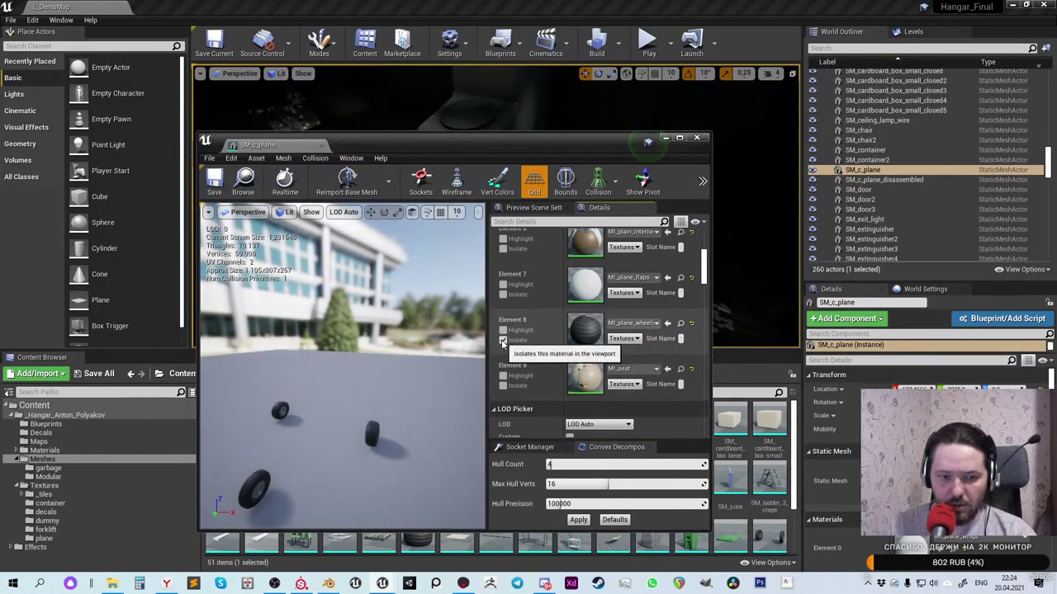
left_click(503, 340)
left_click(503, 294)
left_click(503, 294)
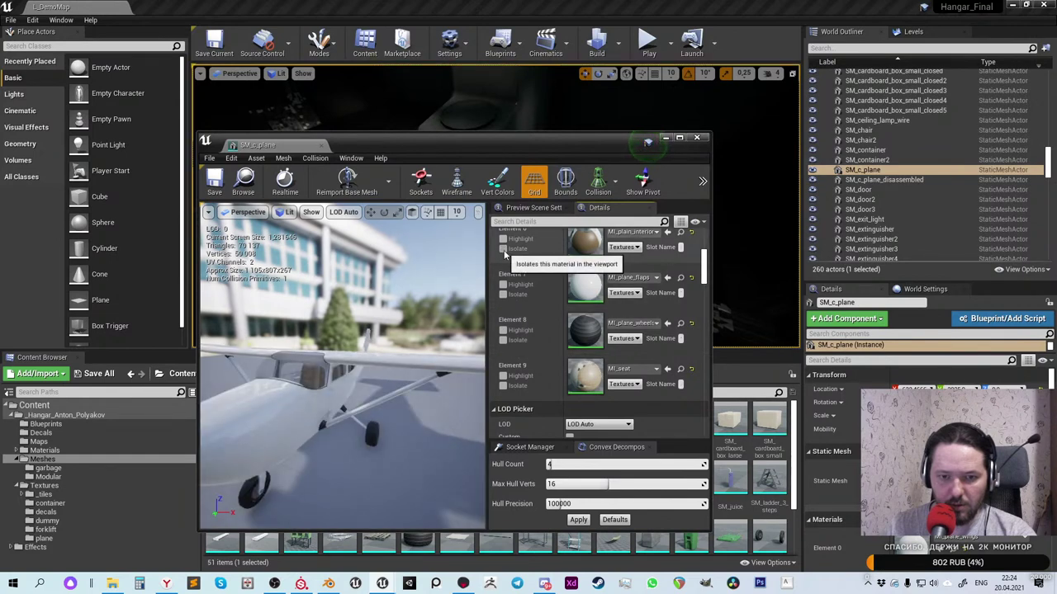
left_click(503, 294)
left_click(503, 294)
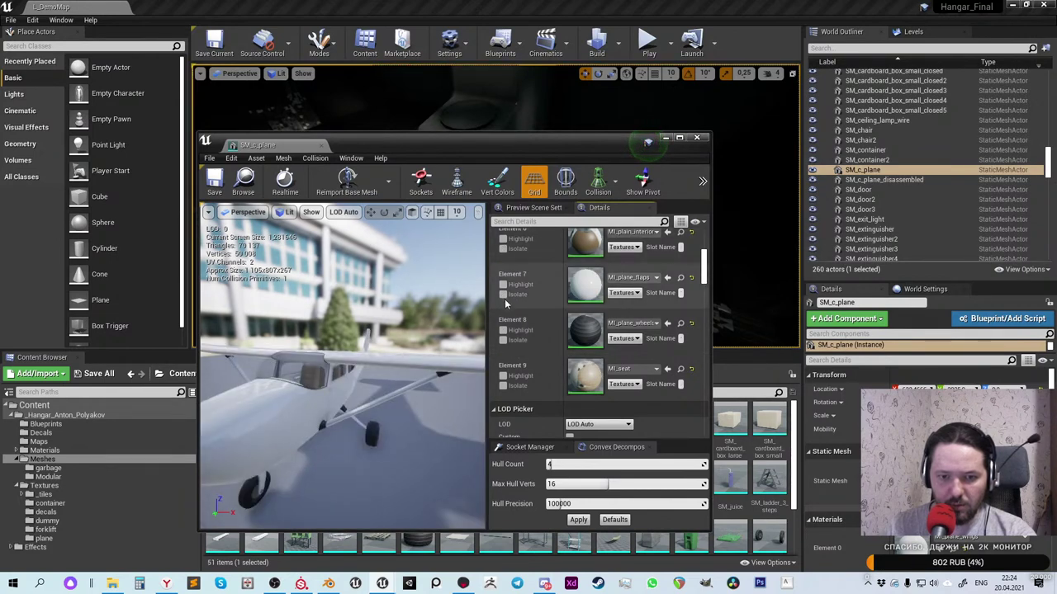
left_click(503, 295)
left_click(503, 294)
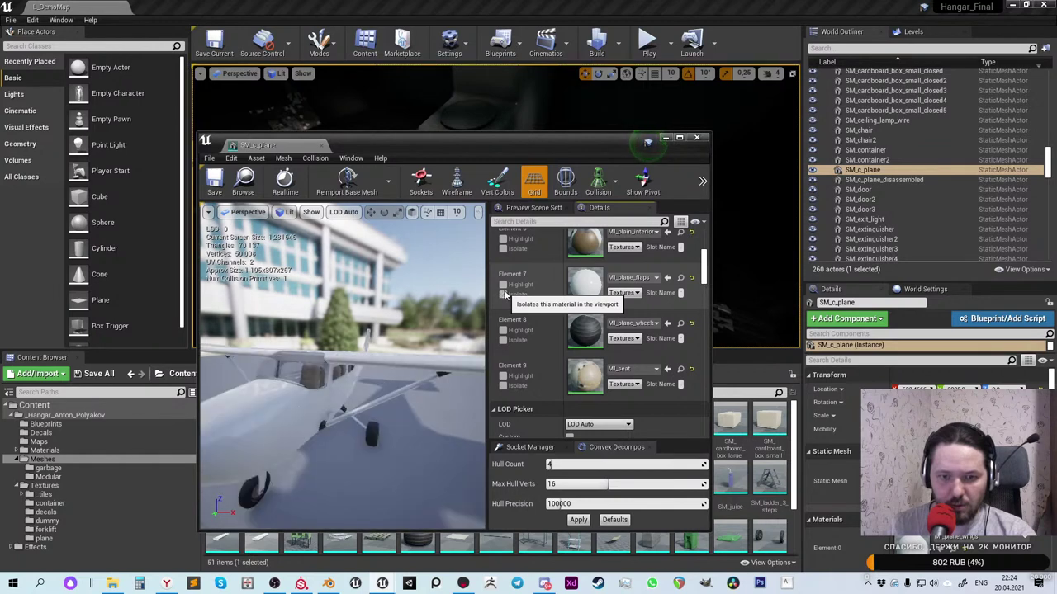
left_click(503, 295)
left_click(503, 295)
Isolate the interior, glass, miscellaneous parts and cockpit carpet material slots one by one
scroll(507, 277, "up", 1)
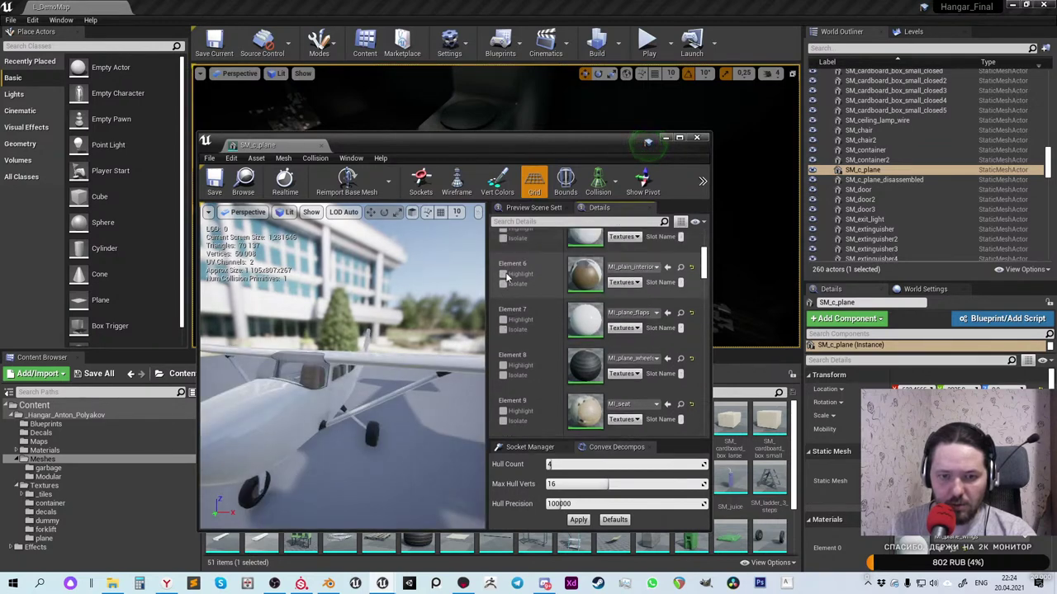
left_click(503, 273)
left_click(503, 273)
scroll(503, 273, "up", 3)
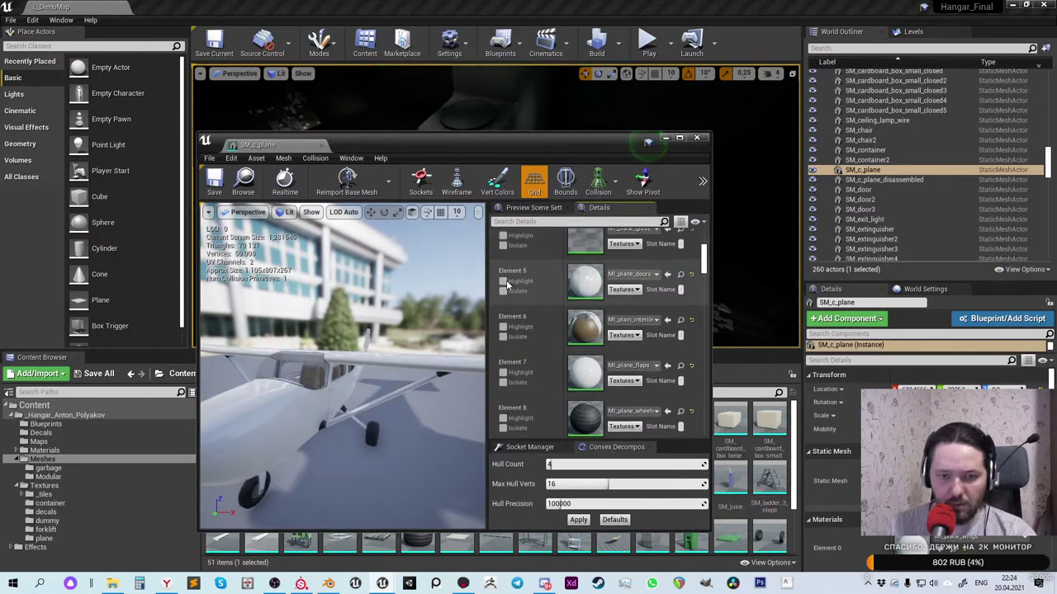
left_click(503, 299)
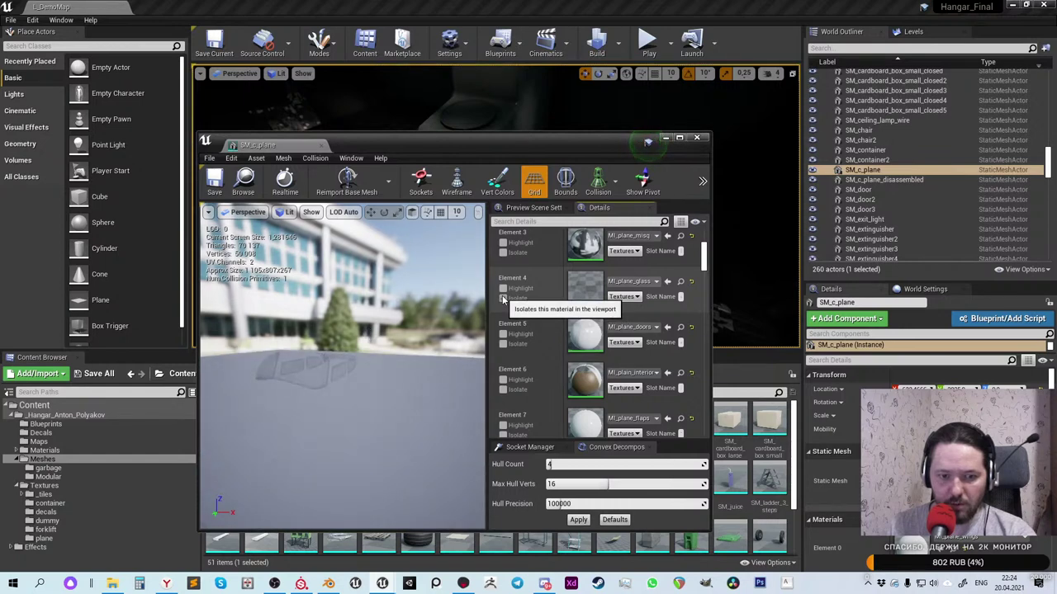
left_click(503, 252)
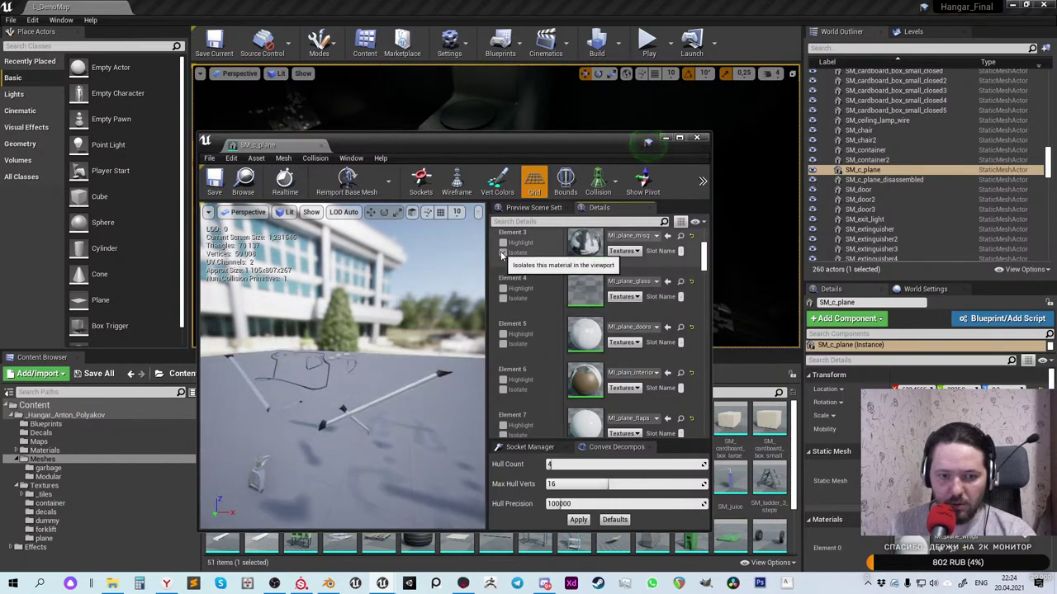
left_click(503, 253)
scroll(503, 272, "up", 3)
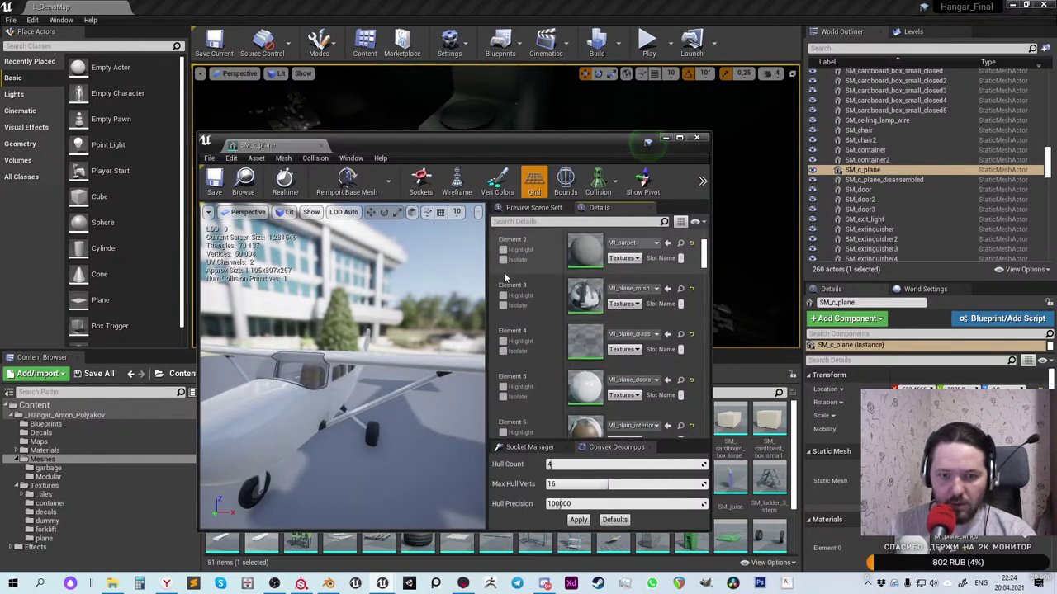
left_click(502, 294)
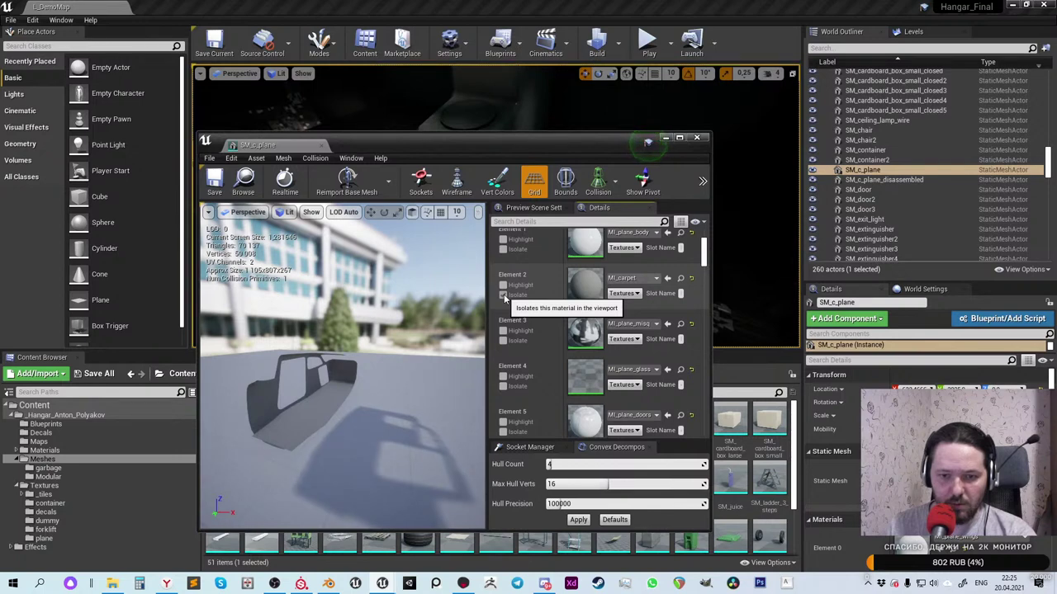
left_click(504, 295)
Isolate the plane body, wings, glass and doors material slots to see their coverage
left_click(503, 249)
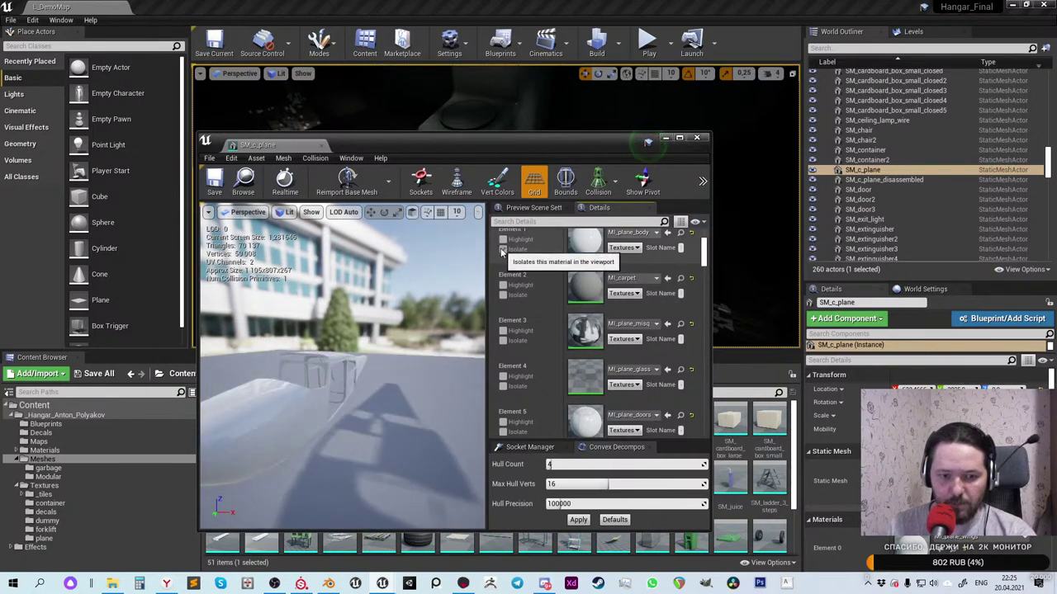
left_click(503, 249)
scroll(504, 272, "up", 2)
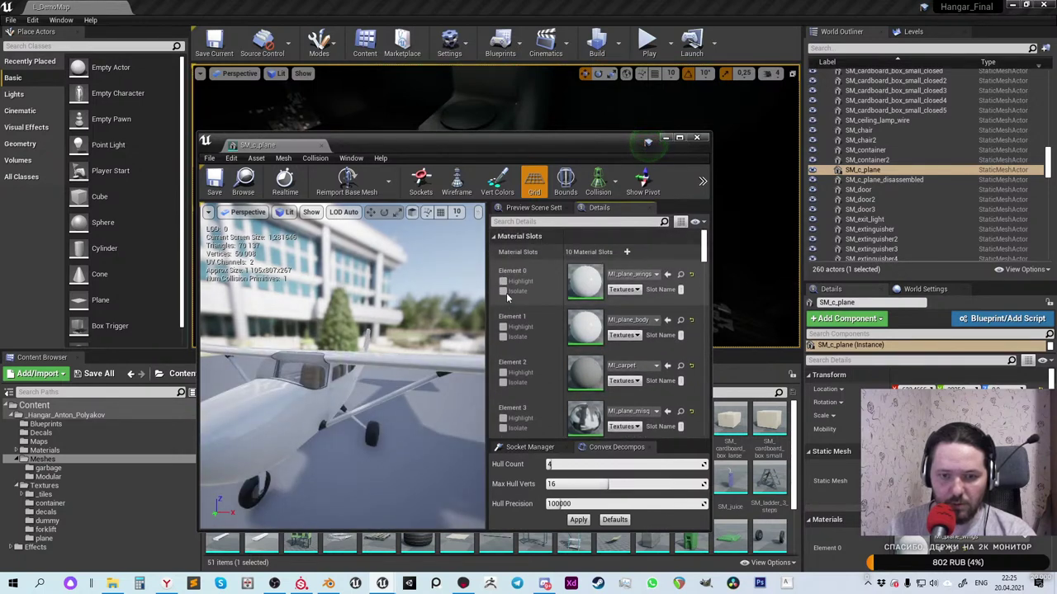
left_click(503, 291)
left_click(504, 292)
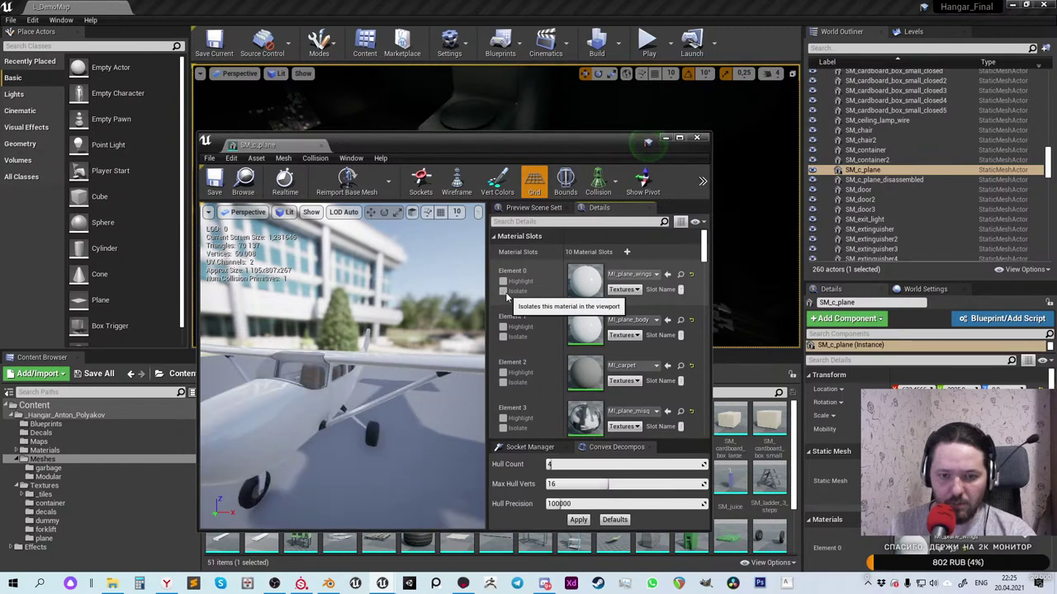
scroll(505, 339, "down", 3)
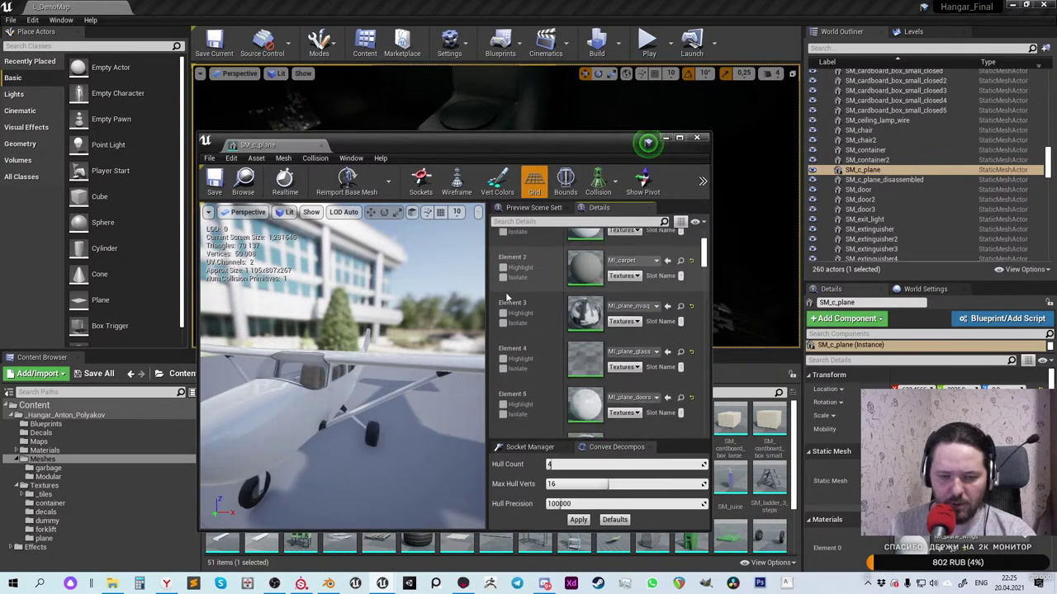
left_click(504, 370)
left_click(504, 370)
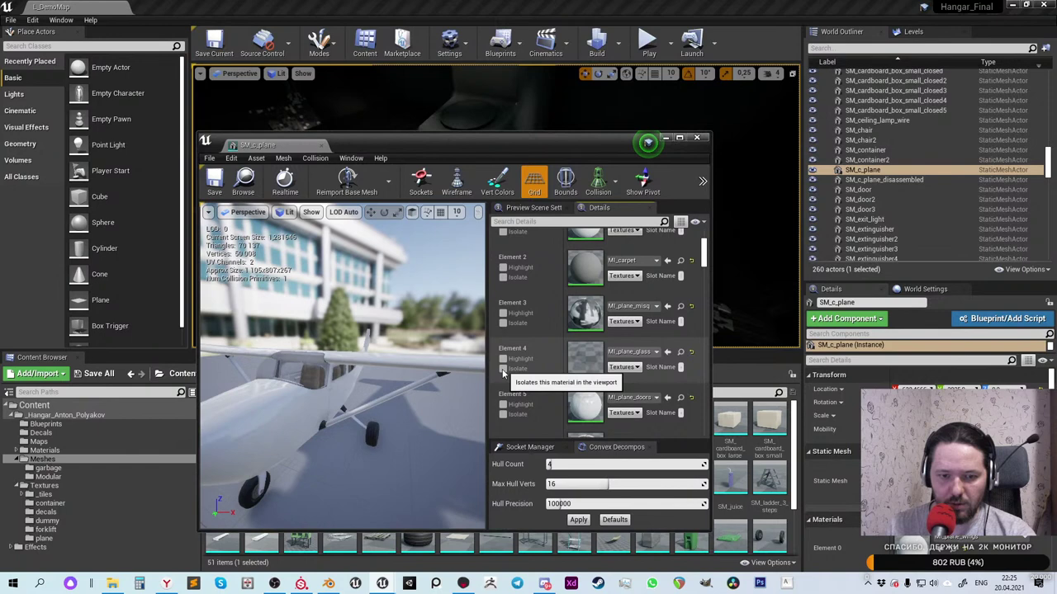
left_click(504, 414)
left_click(504, 415)
scroll(528, 372, "down", 2)
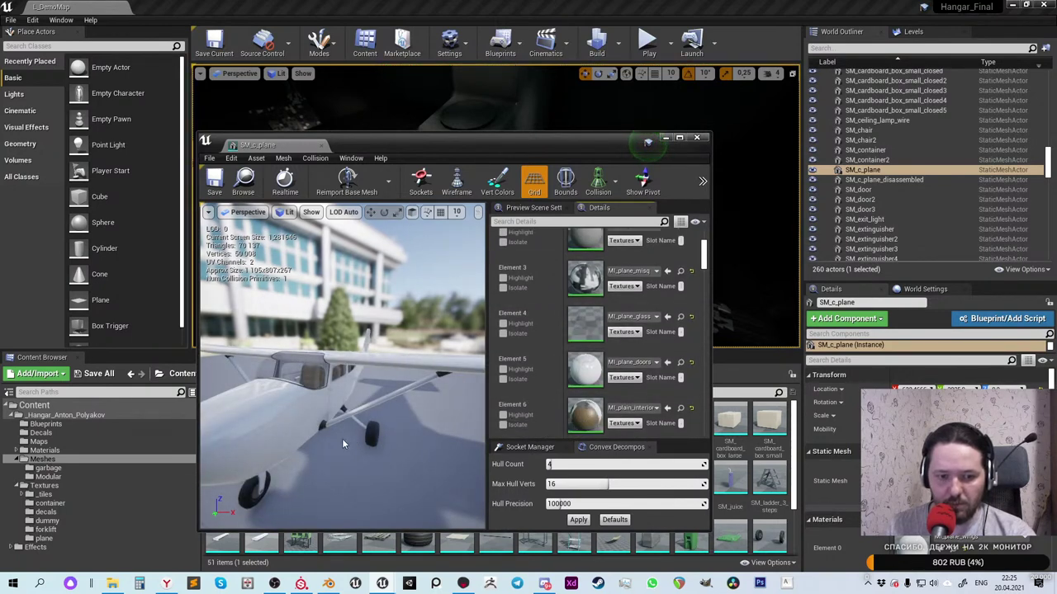
Maximize the SM_c_plane editor, set camera speed to 2, tour the cabin, then close it
double_click(478, 142)
scroll(478, 142, "up", 5)
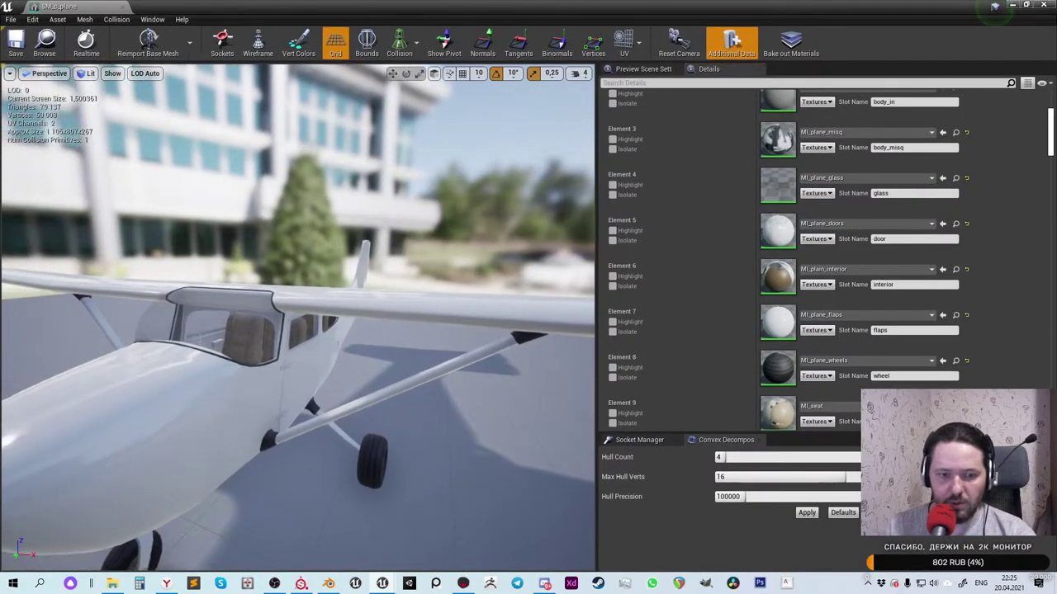
left_click_drag(426, 355, 426, 356)
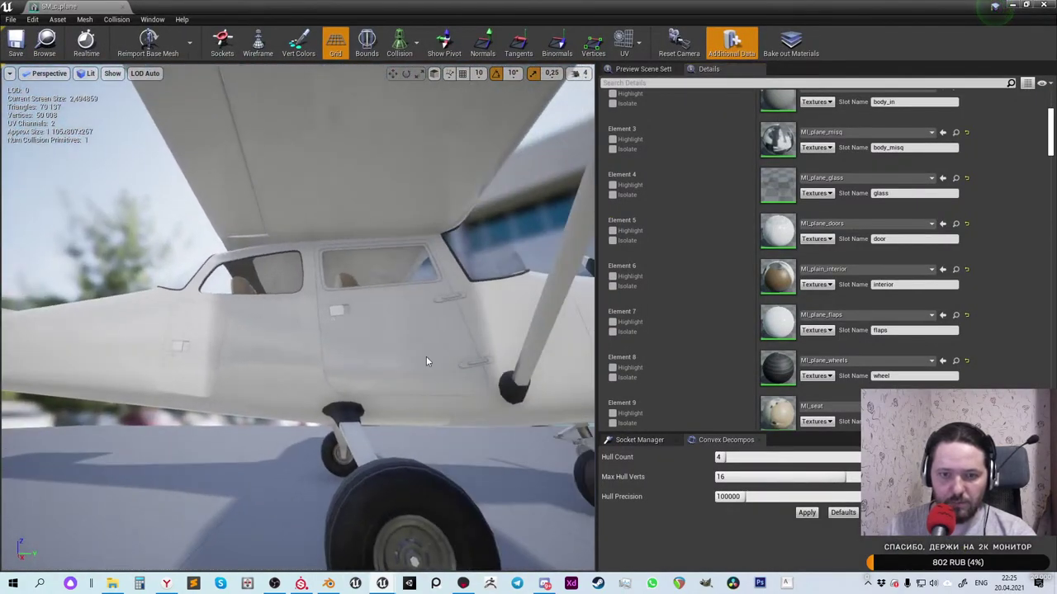
left_click(580, 74)
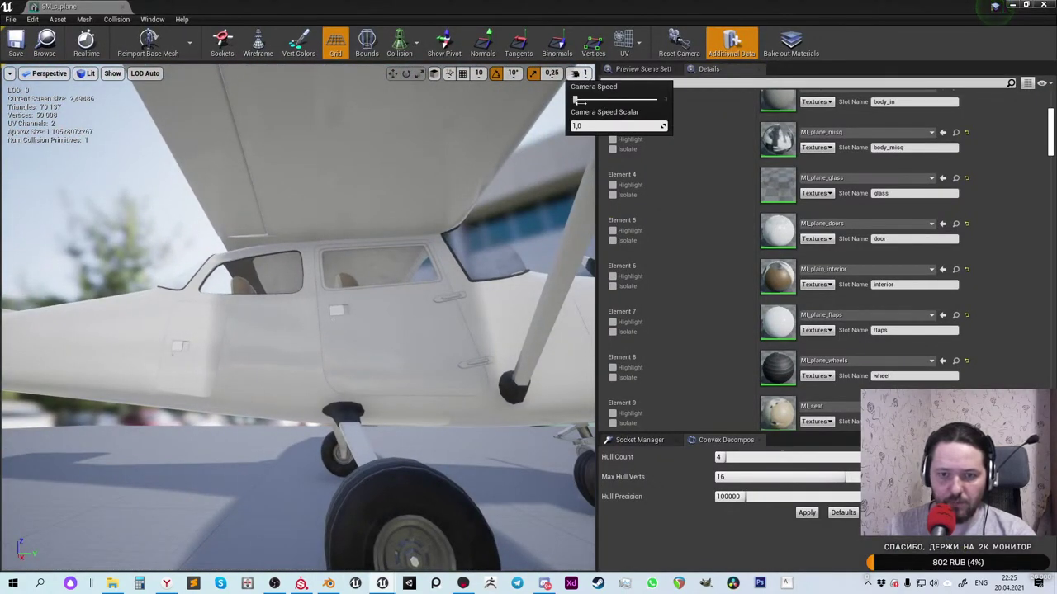
left_click_drag(576, 100, 587, 100)
right_click_drag(372, 289, 91, 299)
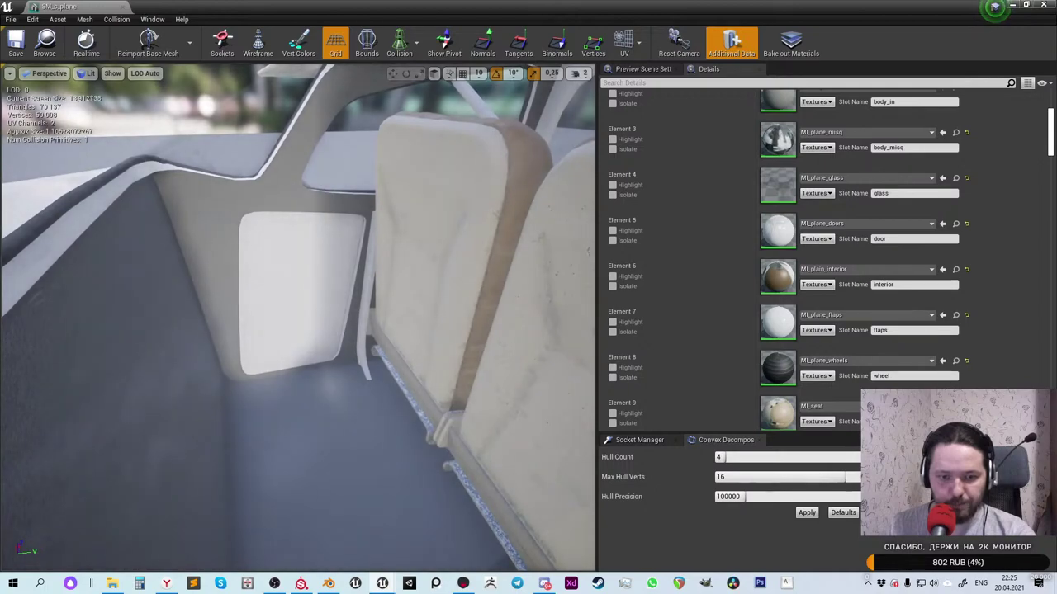
right_click_drag(297, 317, 220, 237)
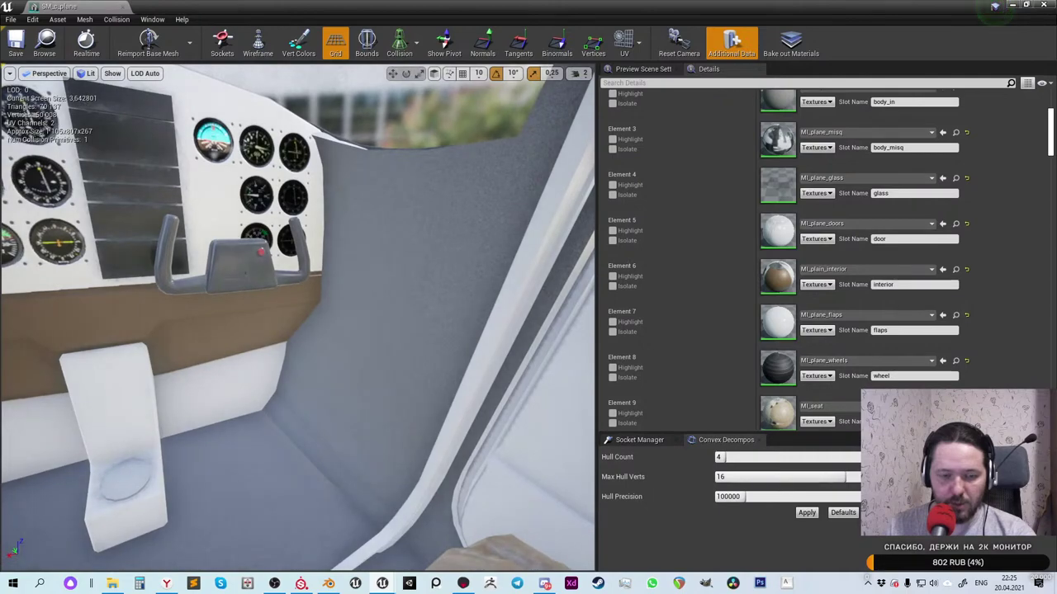
left_click(106, 9)
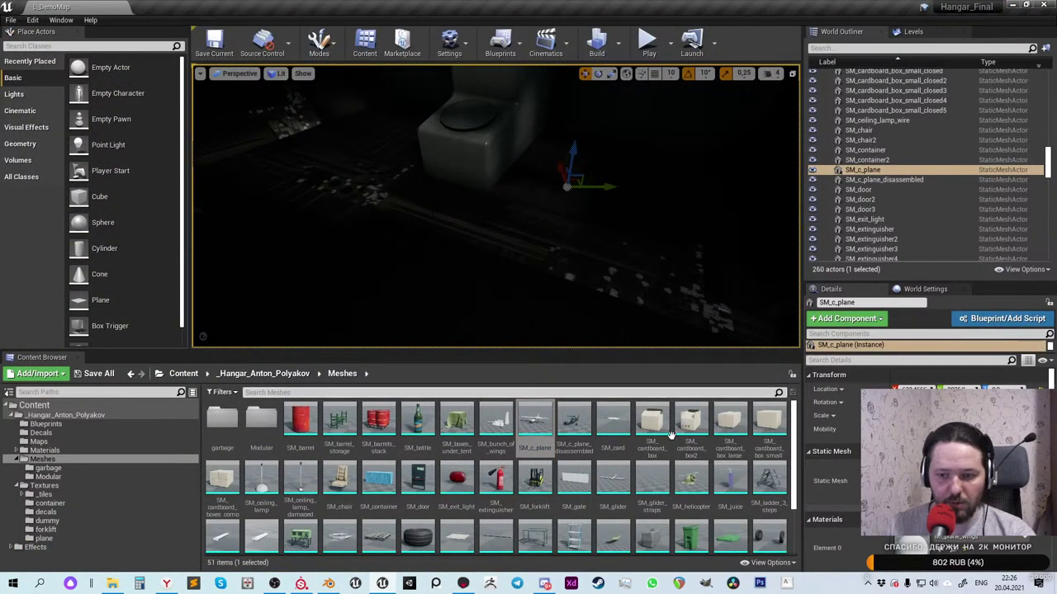
scroll(834, 462, "down", 5)
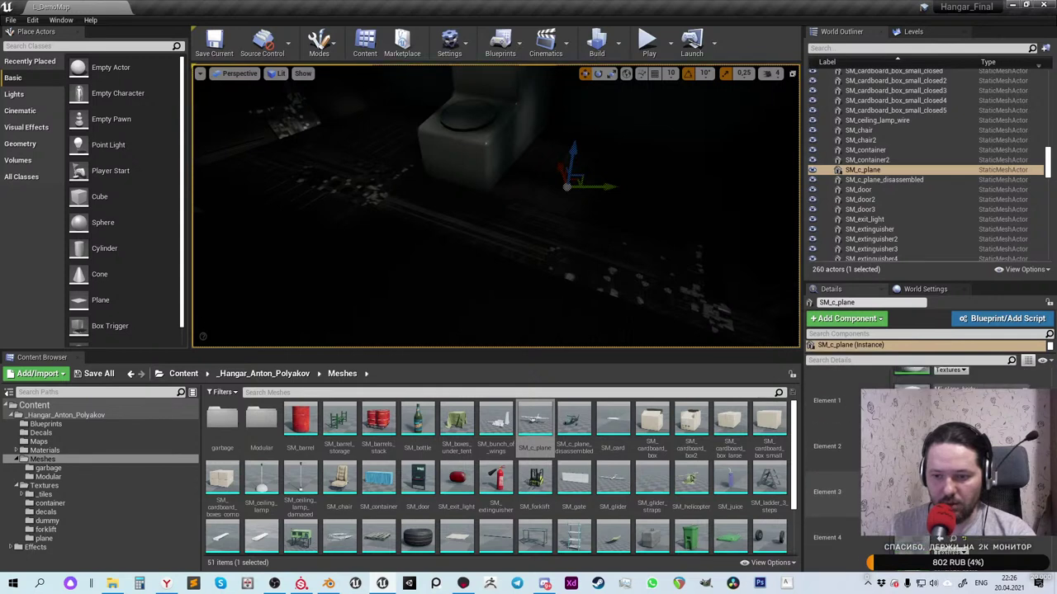
scroll(834, 463, "down", 5)
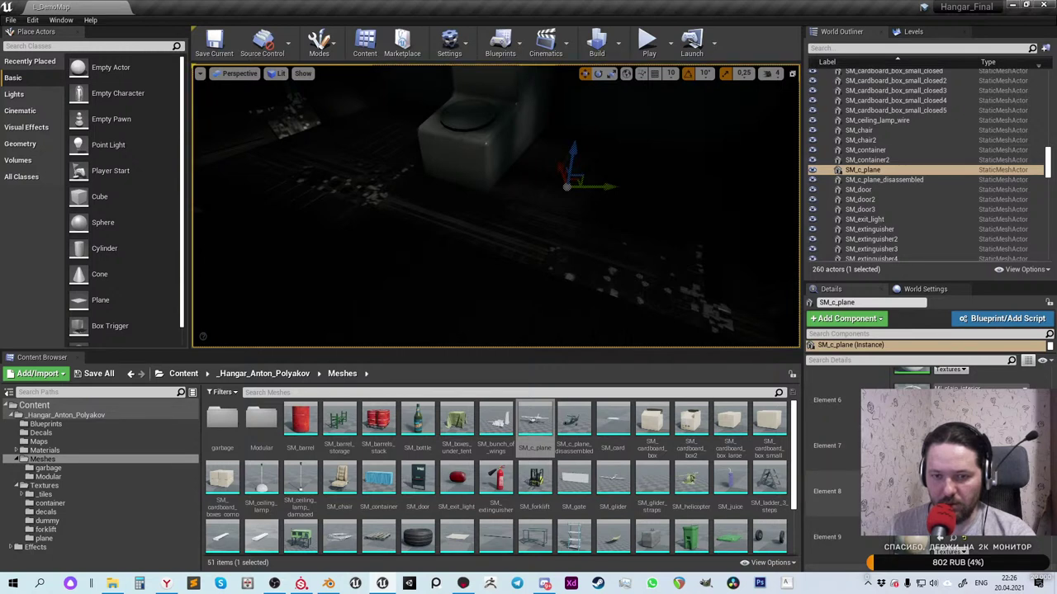
scroll(951, 373, "up", 5)
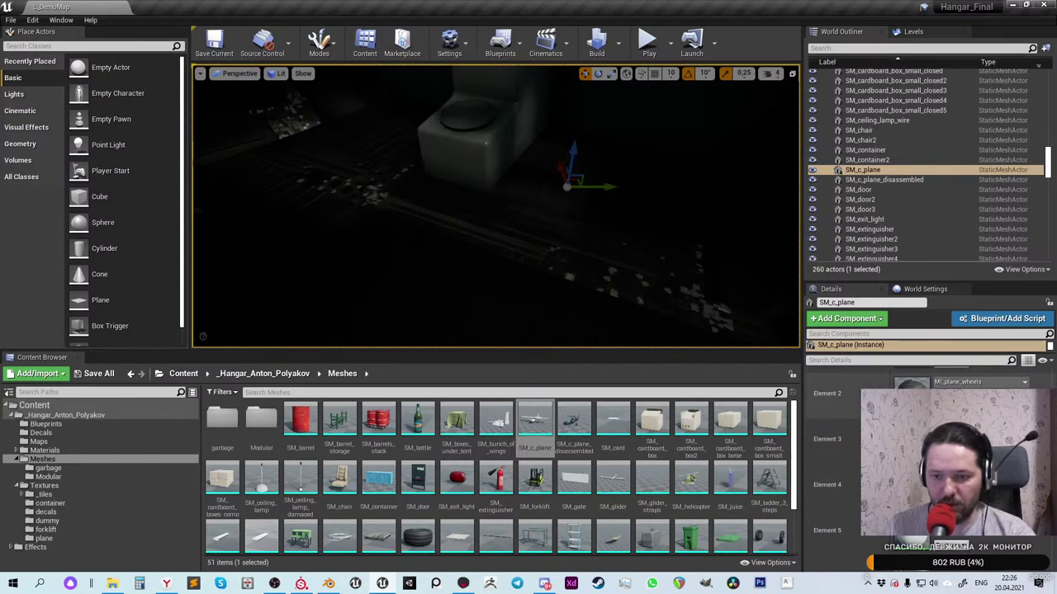
scroll(950, 388, "up", 1)
left_click(534, 420)
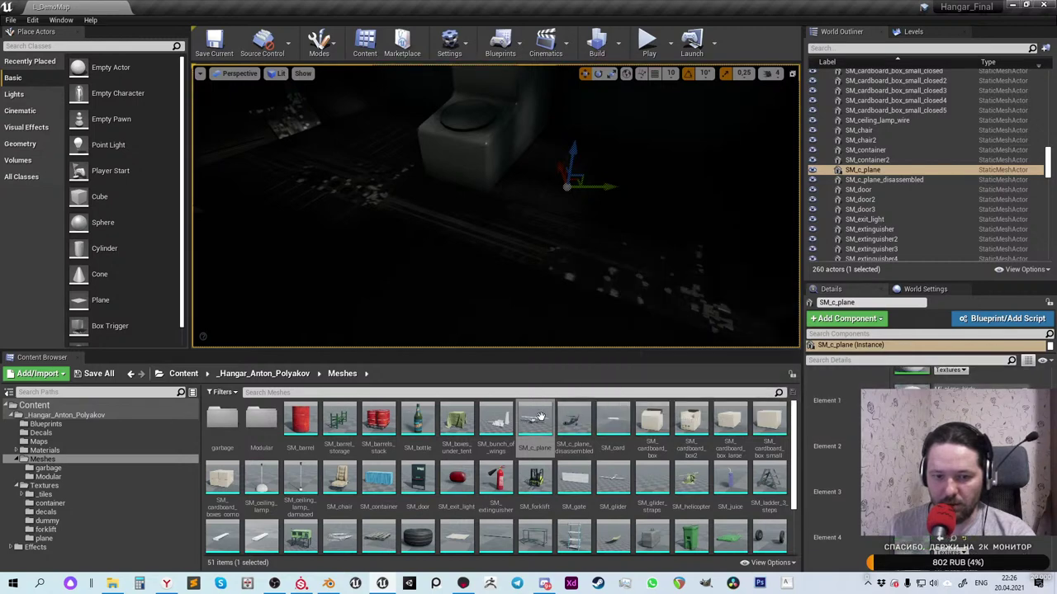
double_click(534, 419)
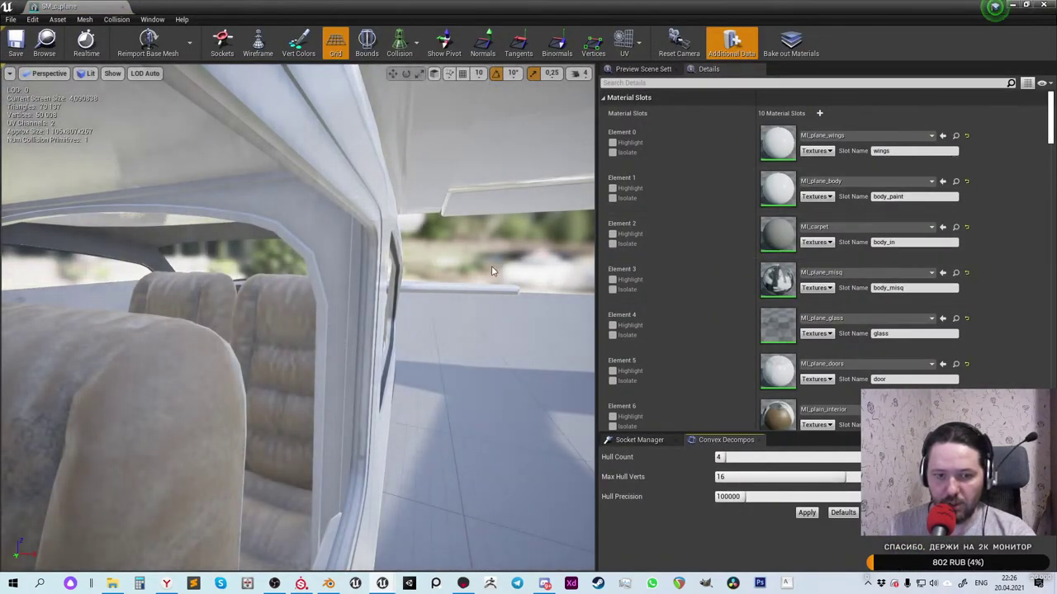
left_click(1039, 4)
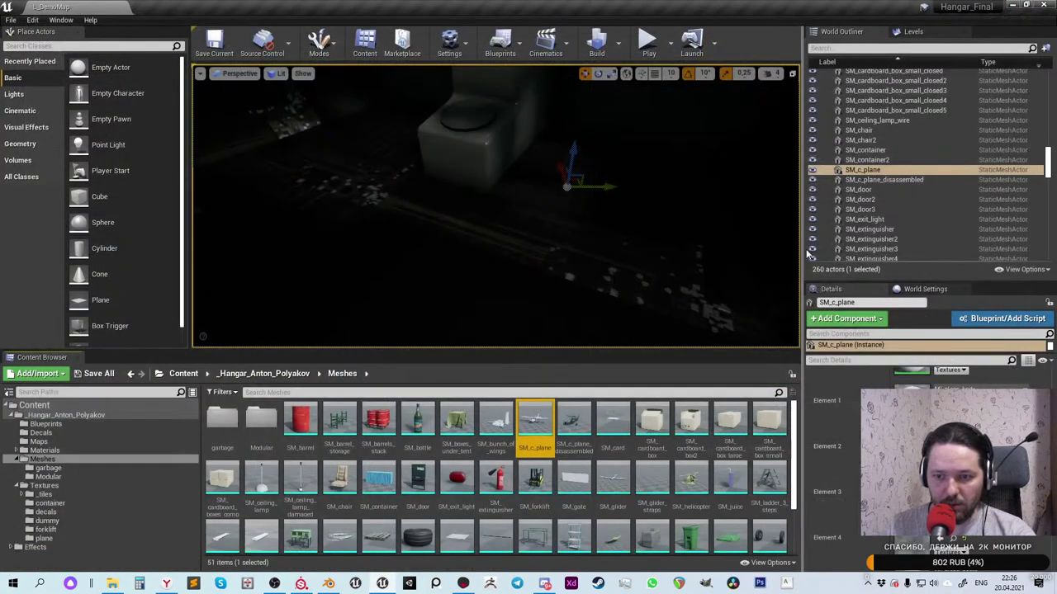
scroll(925, 462, "up", 2)
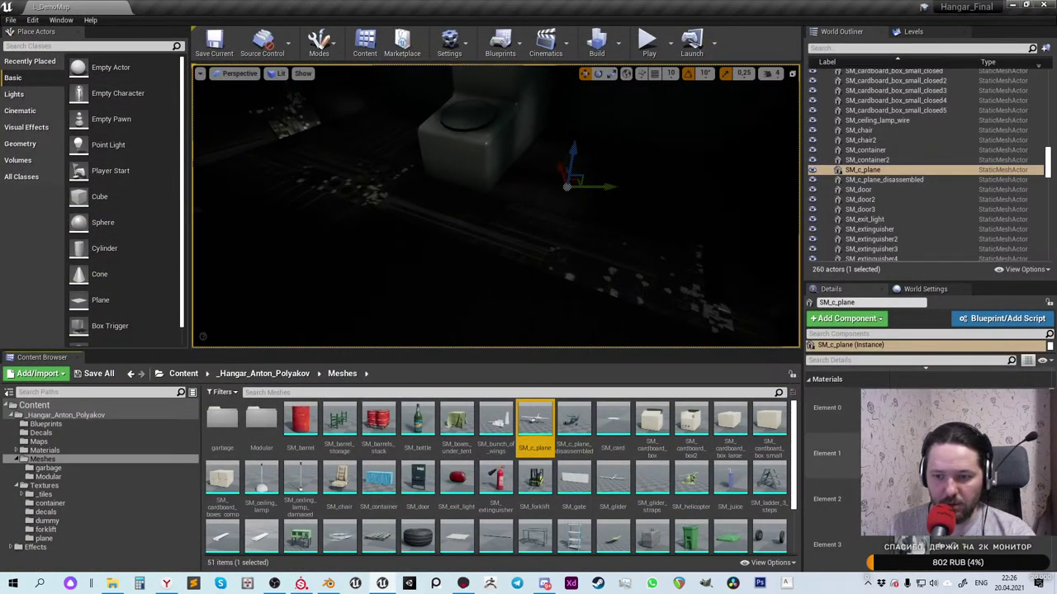
left_click(957, 406)
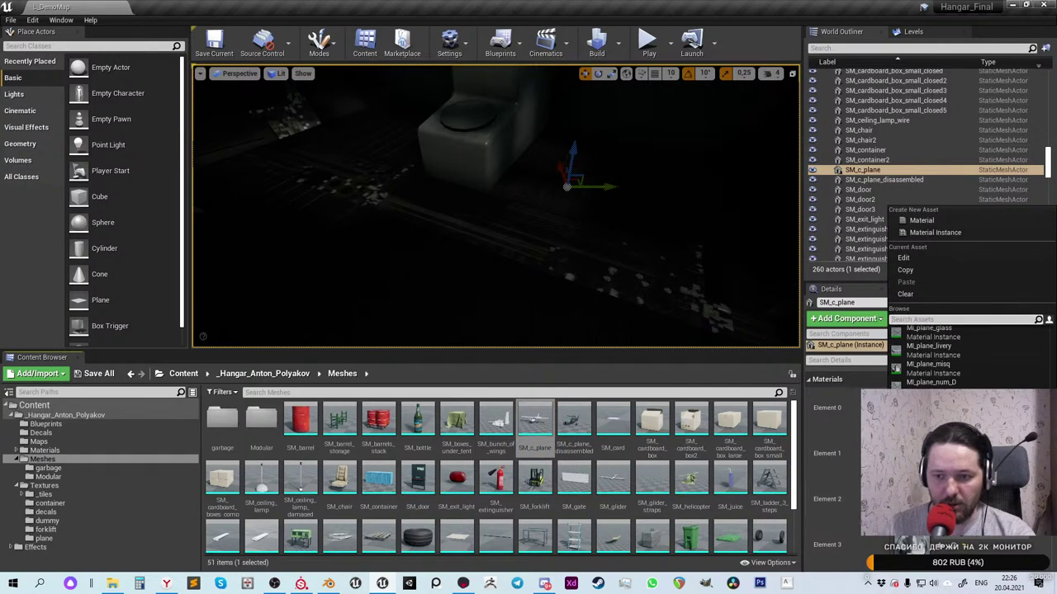
type("car")
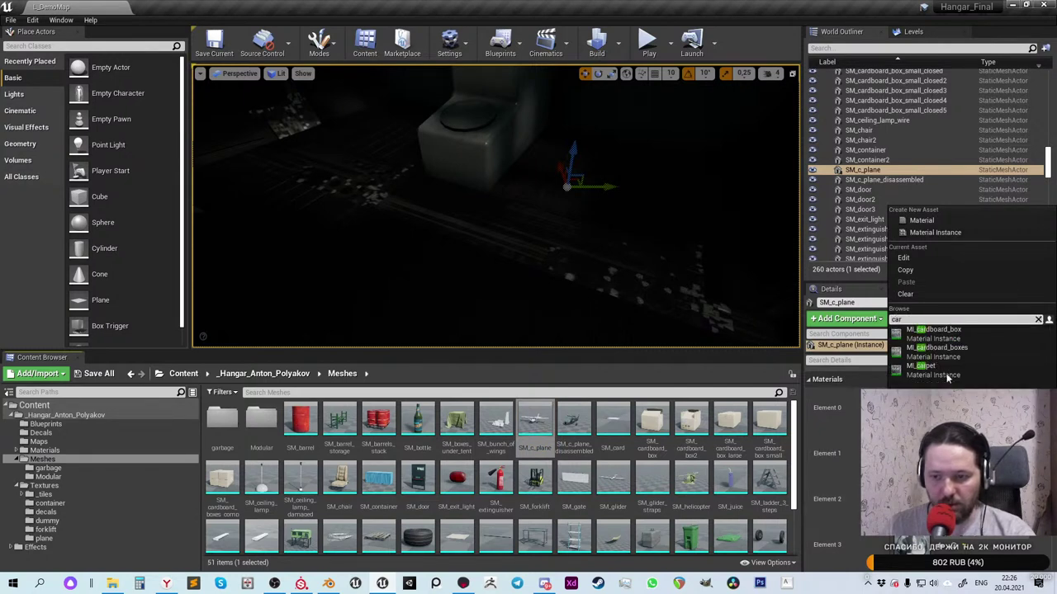
left_click(930, 373)
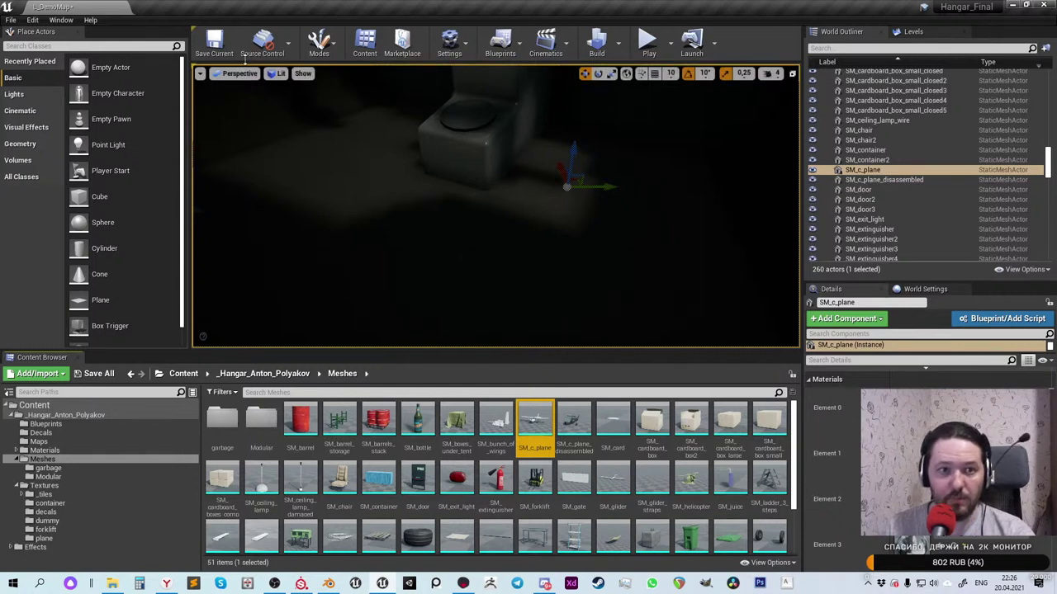
Save L_DemoMap with Save Current and fly the camera through the hangar
left_click(214, 41)
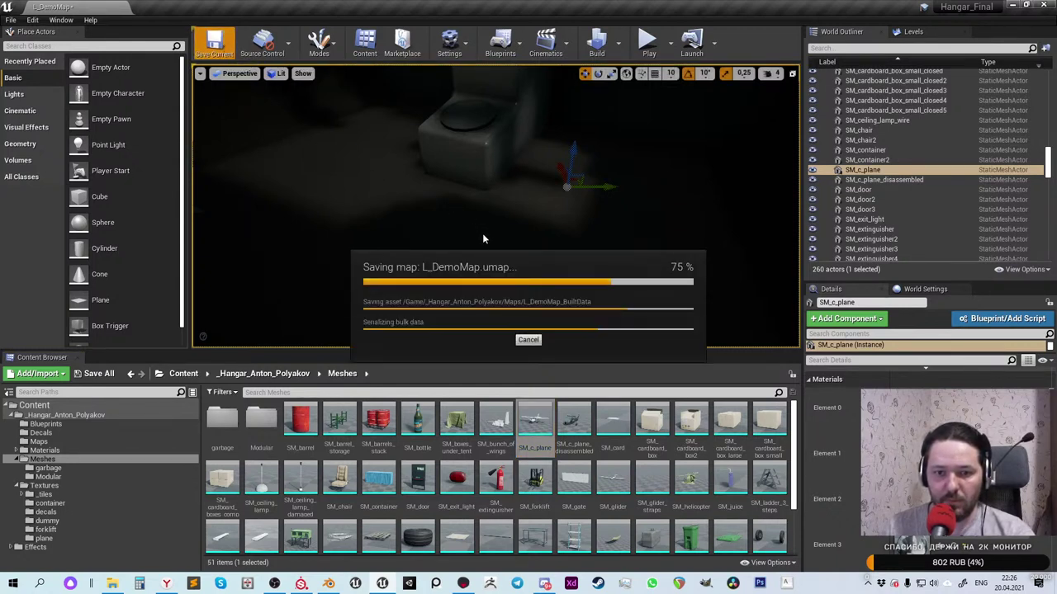
right_click_drag(495, 207, 454, 265)
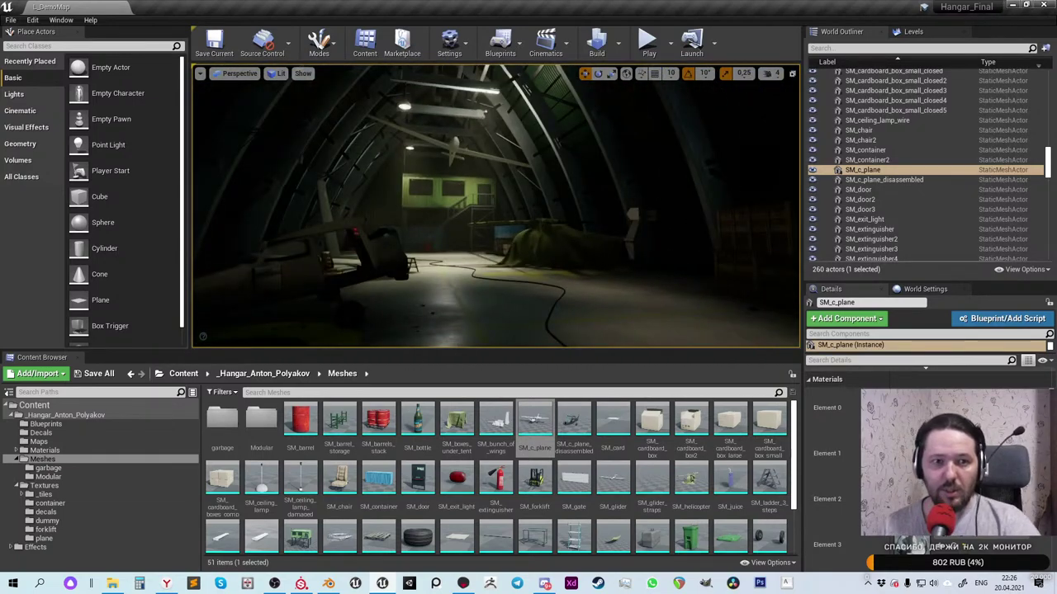
Re-save the level, focus the GR8503A plane with F, and orbit around its tail and the hangar
left_click(214, 41)
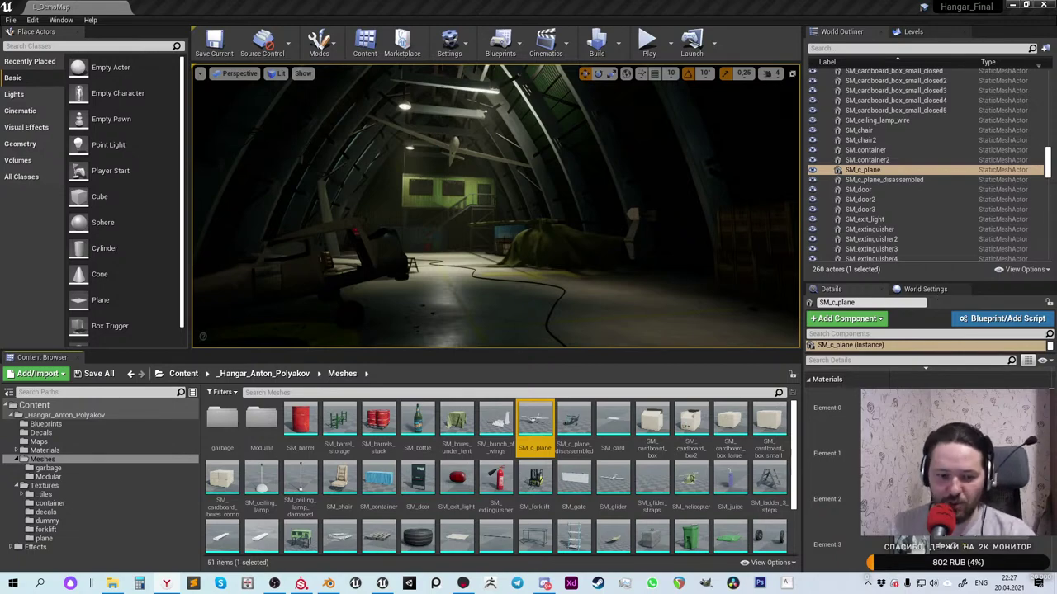
key("f")
right_click_drag(495, 207, 454, 210)
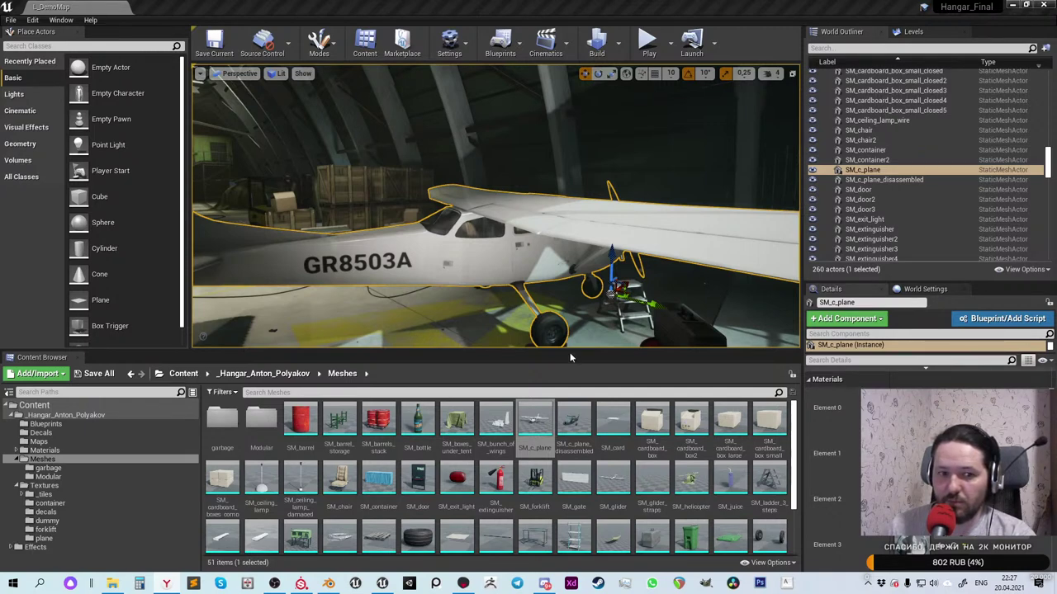
left_click_drag(435, 248, 604, 245, "alt")
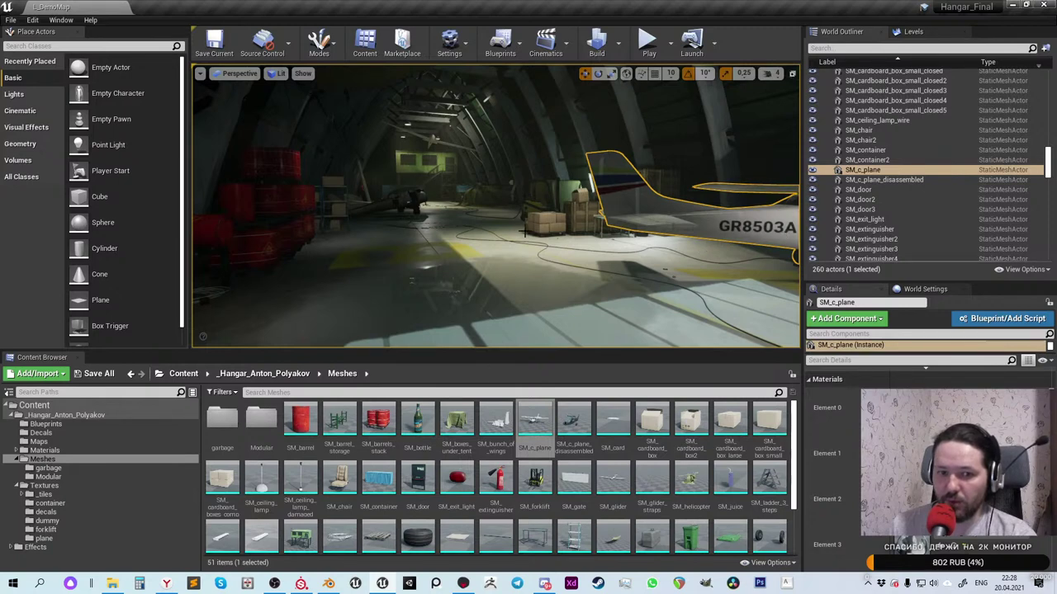
right_click_drag(485, 257, 562, 257)
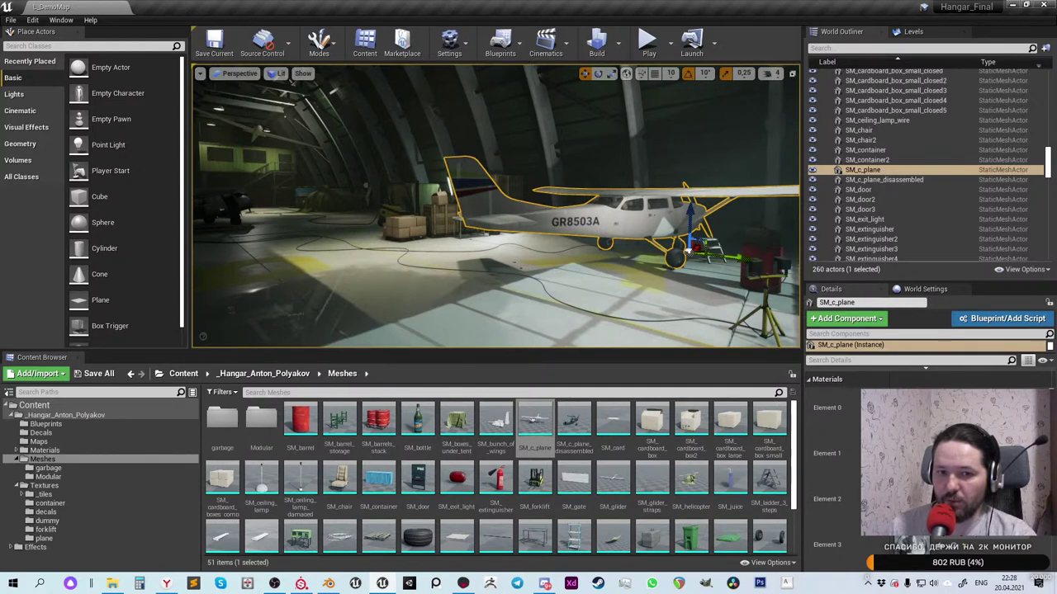
right_click_drag(584, 235, 571, 227)
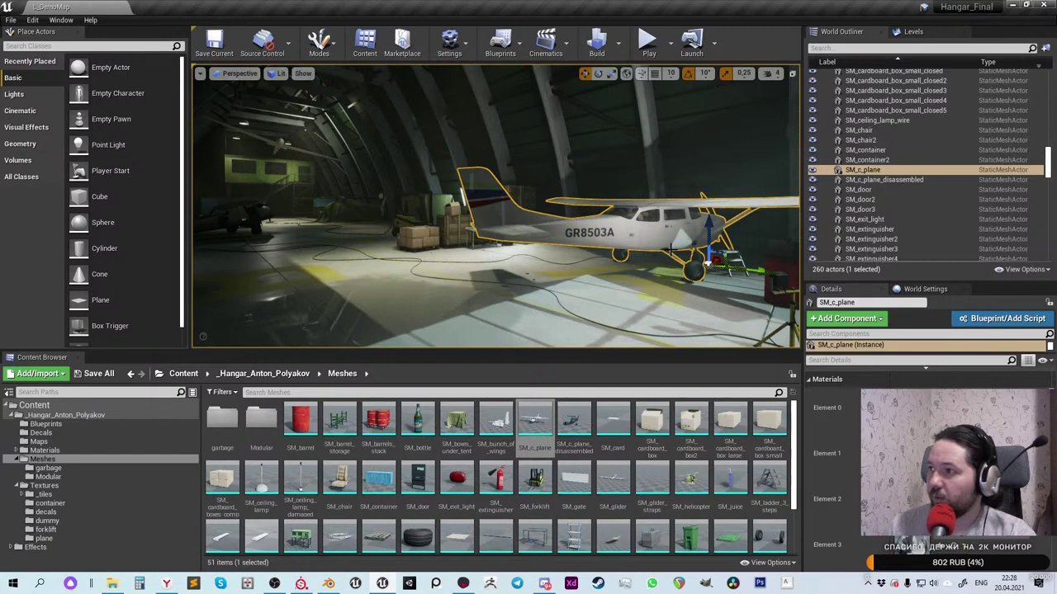
right_click_drag(670, 247, 409, 298)
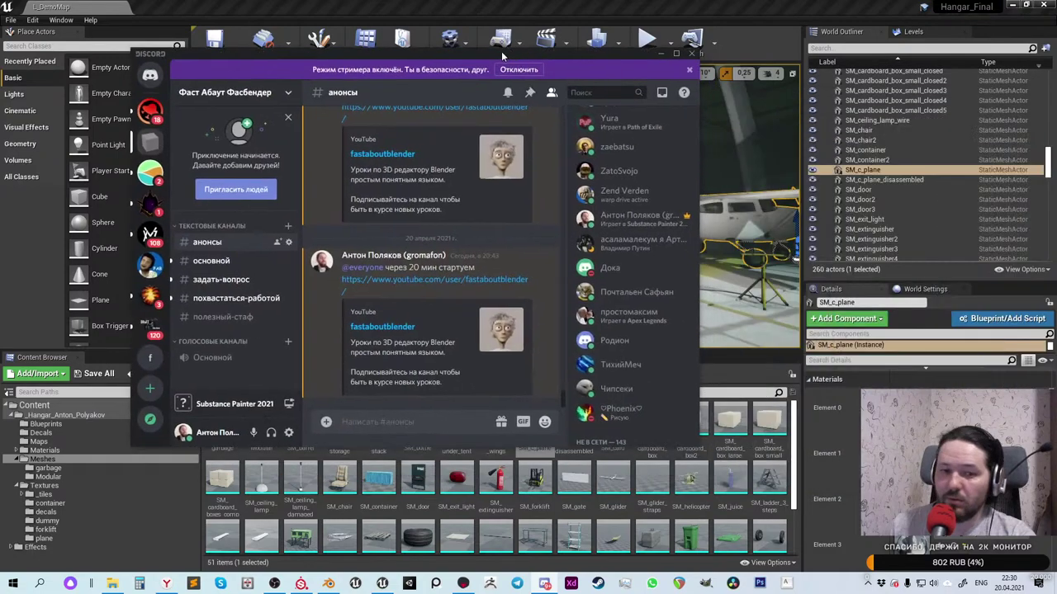
Drag the Discord window down and off the screen to uncover the Unreal viewport
left_click_drag(502, 51, 508, 114)
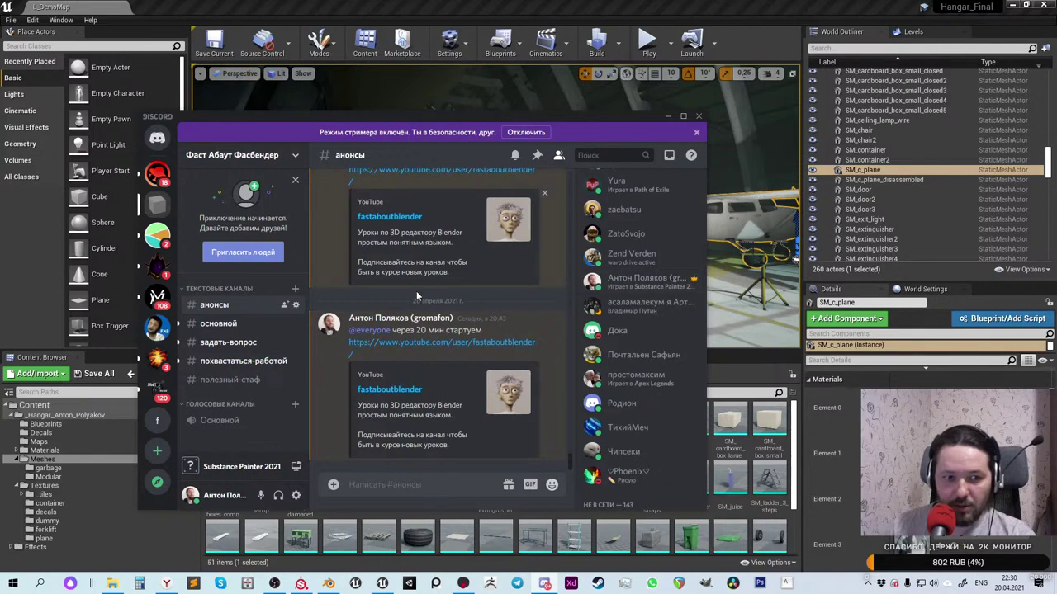
left_click_drag(620, 114, 1056, 83)
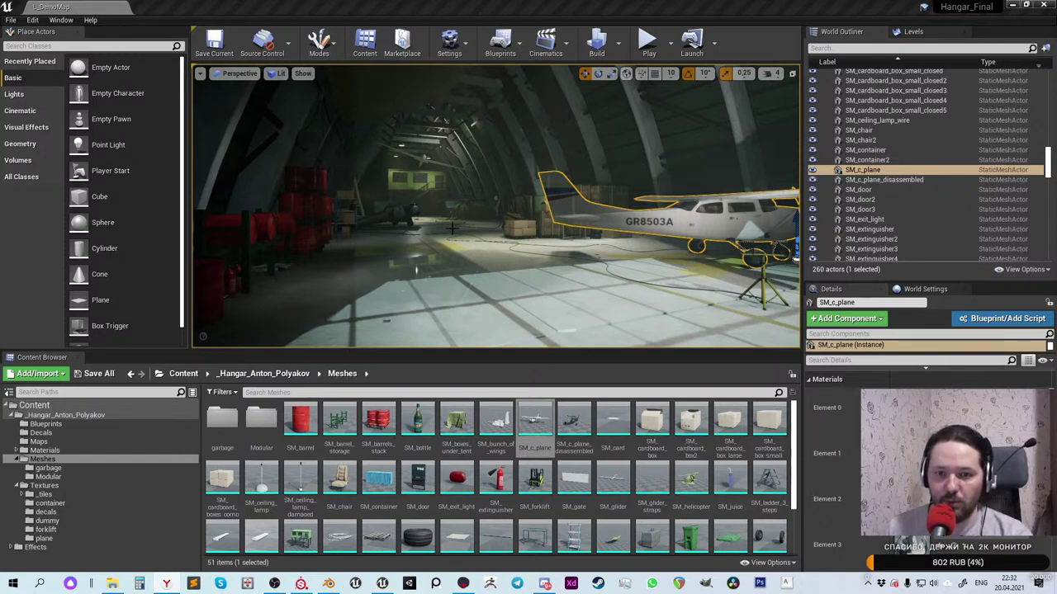
right_click_drag(512, 263, 360, 257)
left_click(456, 256)
left_click(514, 259)
right_click_drag(514, 259, 620, 274)
left_click(475, 247)
left_click(533, 240)
right_click_drag(533, 239, 494, 239)
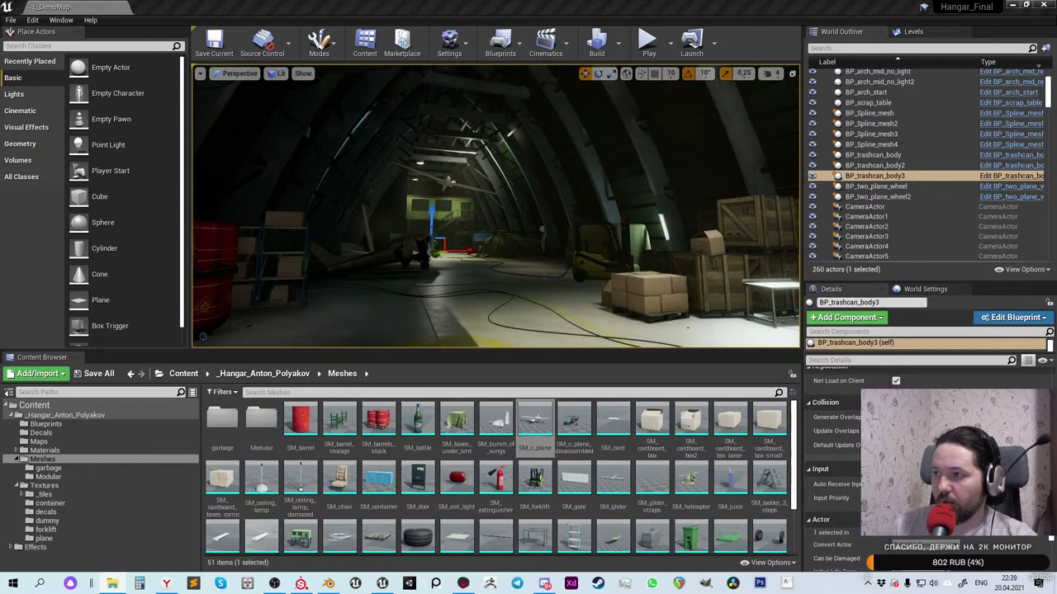
Save L_DemoMap with Ctrl+S and fly around the grey blockout hangar in ThirdPersonExampleMap
key("ctrl+s")
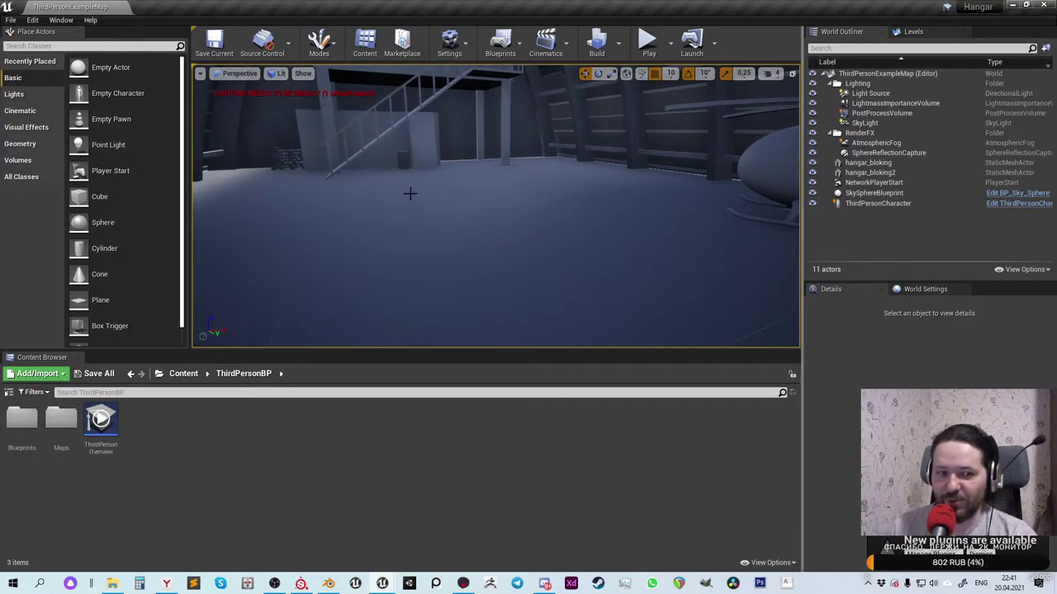
right_click_drag(564, 190, 446, 198)
Play the blockout level and run the character past the parked plane, hangar doors and helicopter
left_click(649, 41)
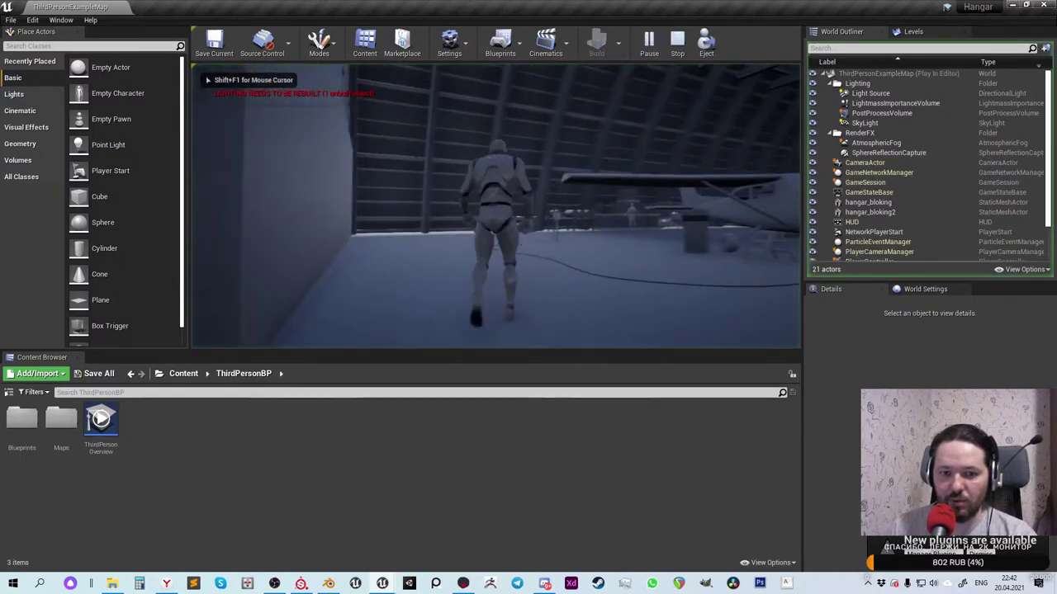
key("w")
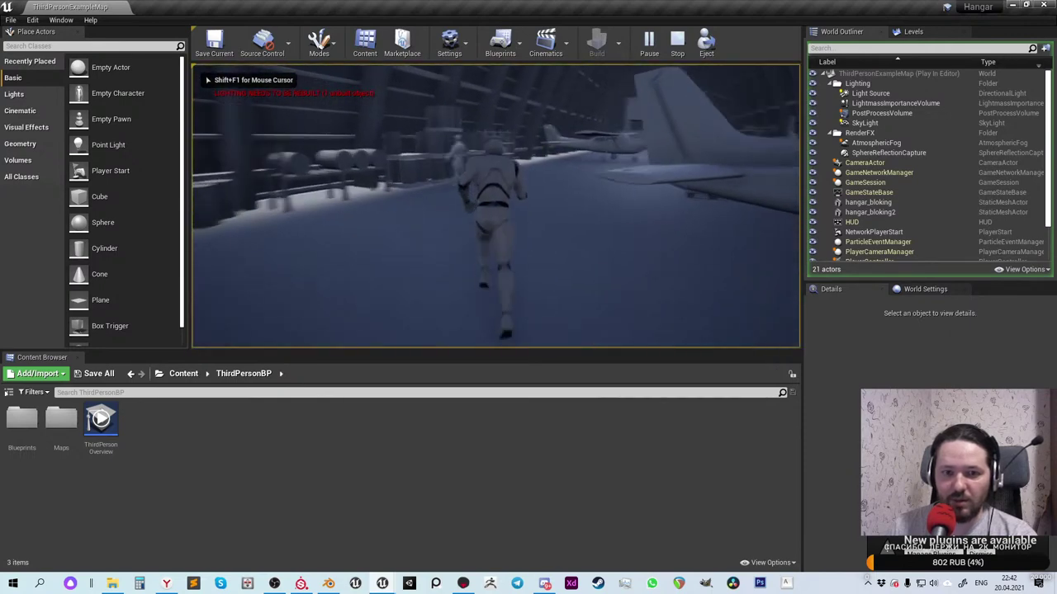
key("s")
key("w")
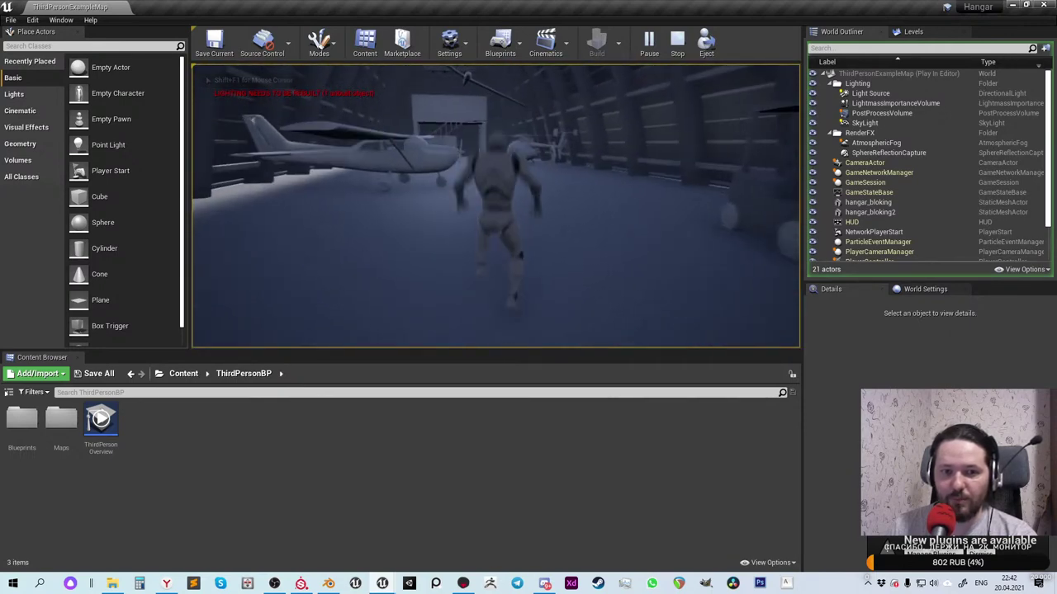
key("w")
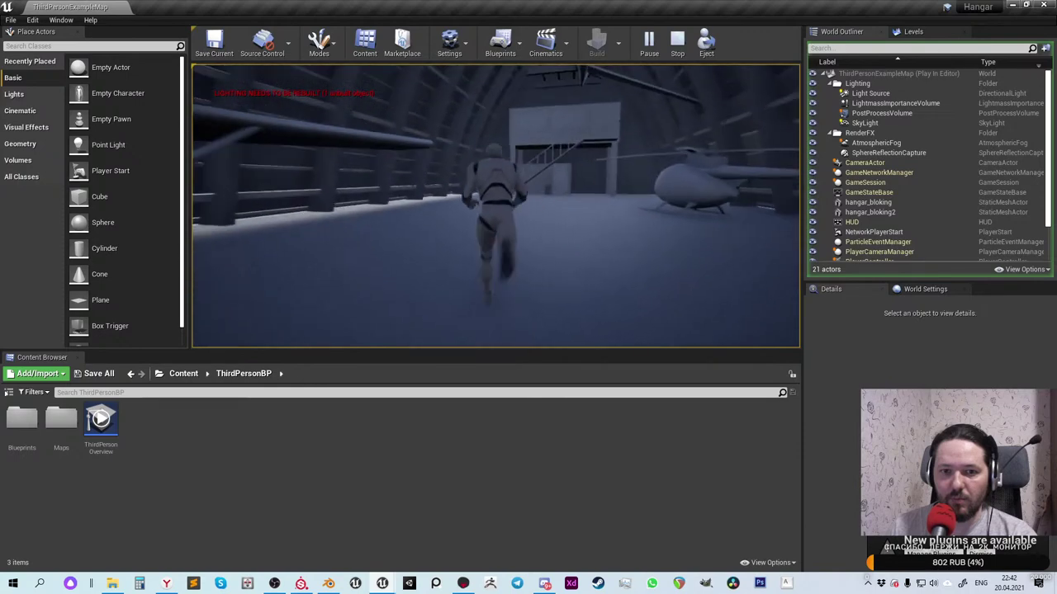
key("w")
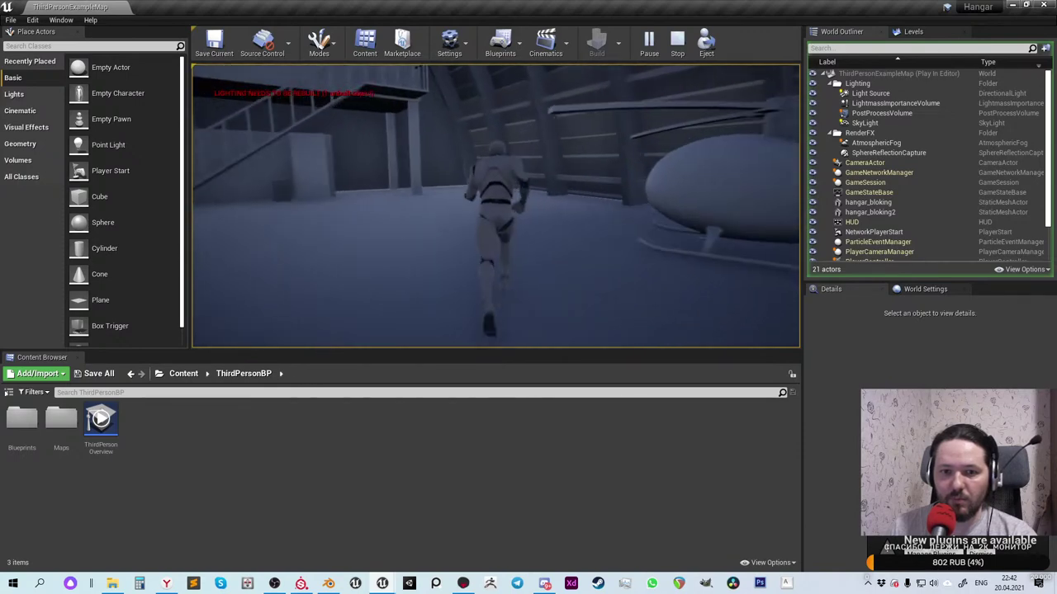
key("w")
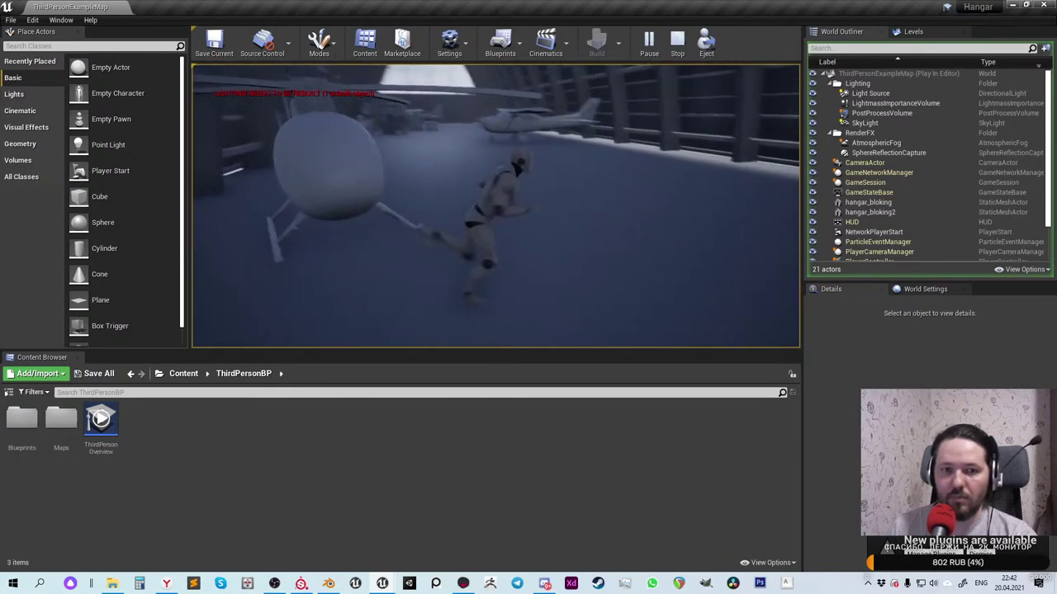
key("w")
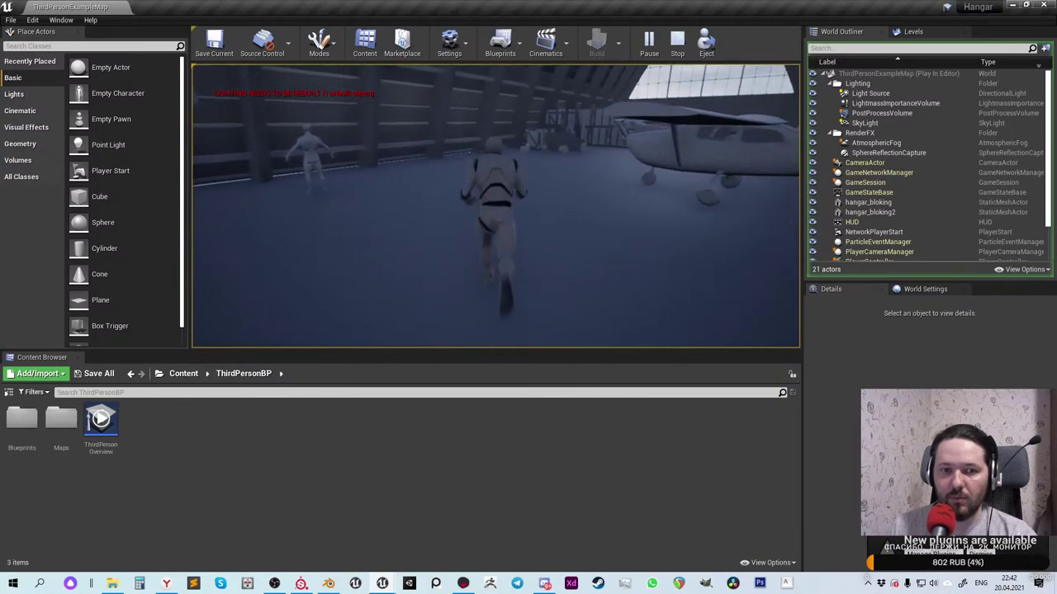
Jump across the plane's wing, climb the stairs onto the walkway, then stop the play session
key("w")
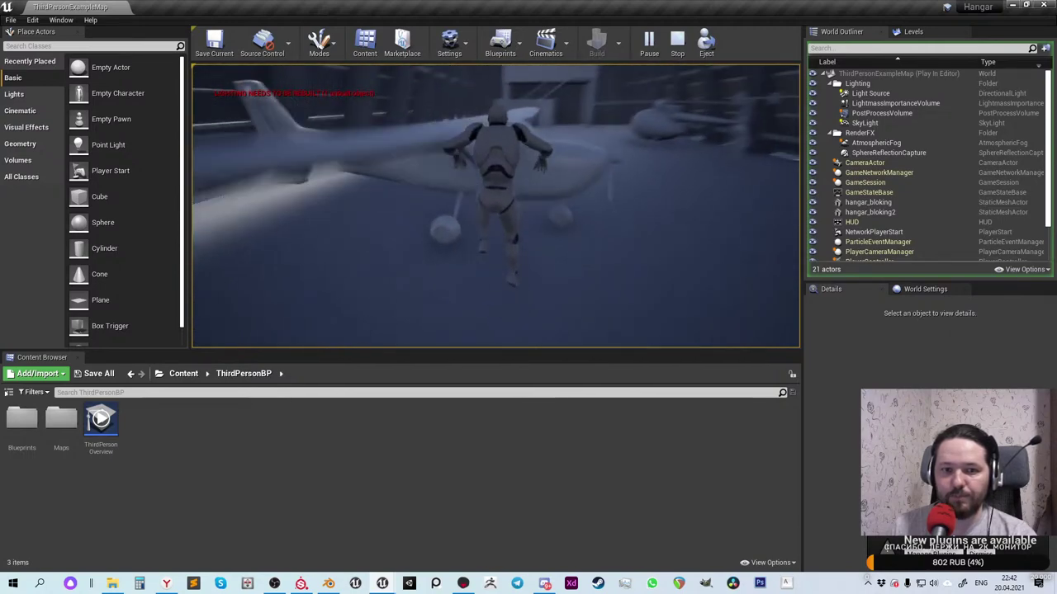
key("w")
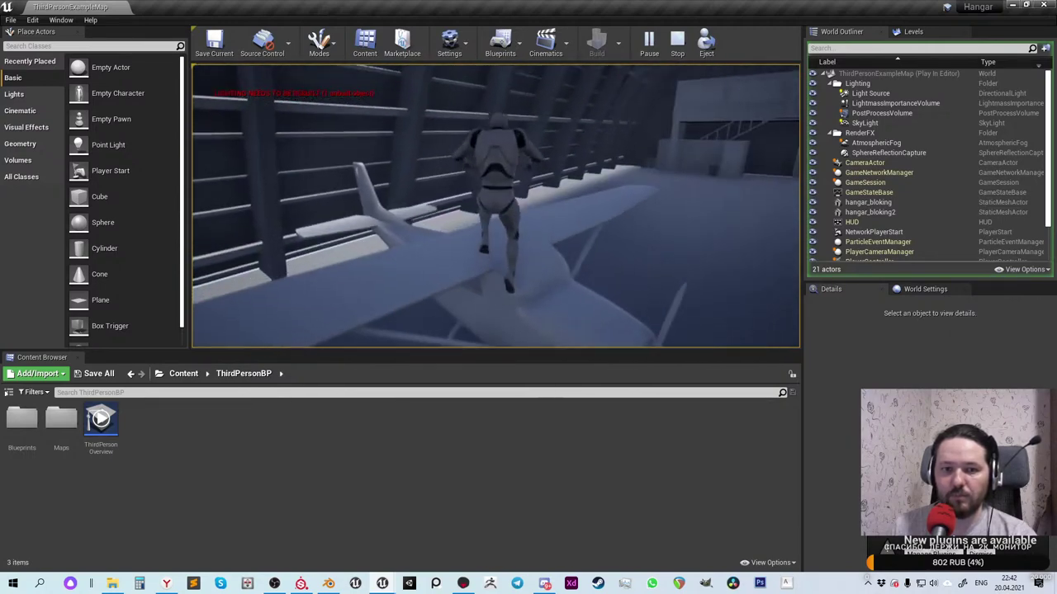
key("w")
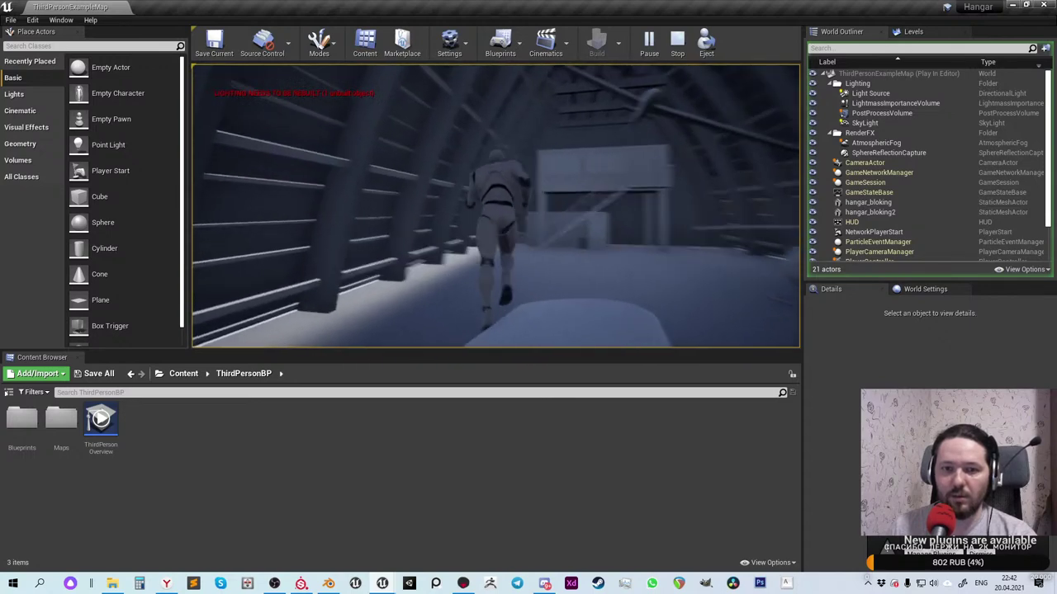
key("w")
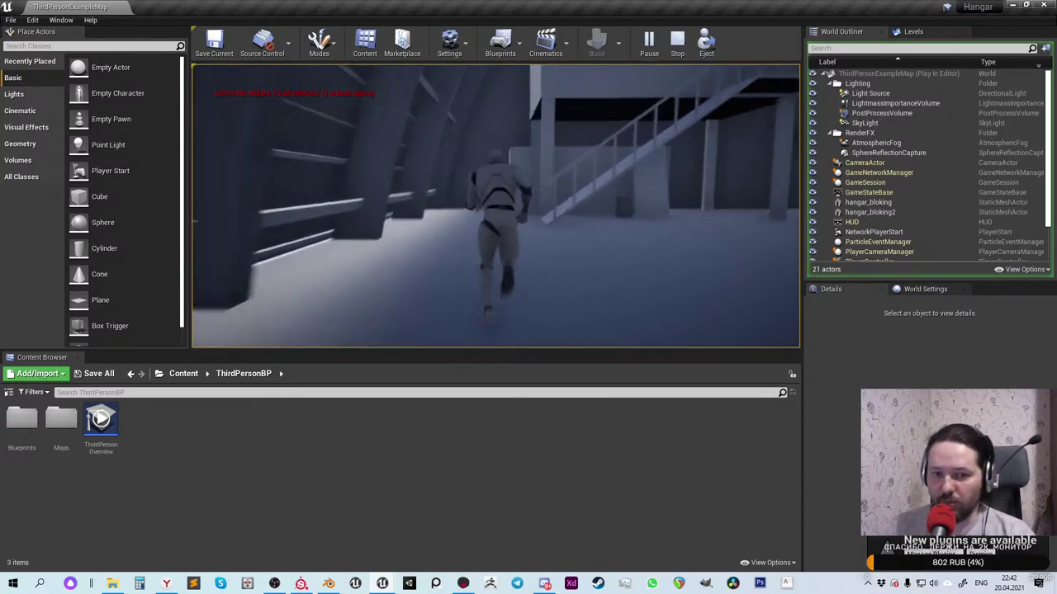
key("w")
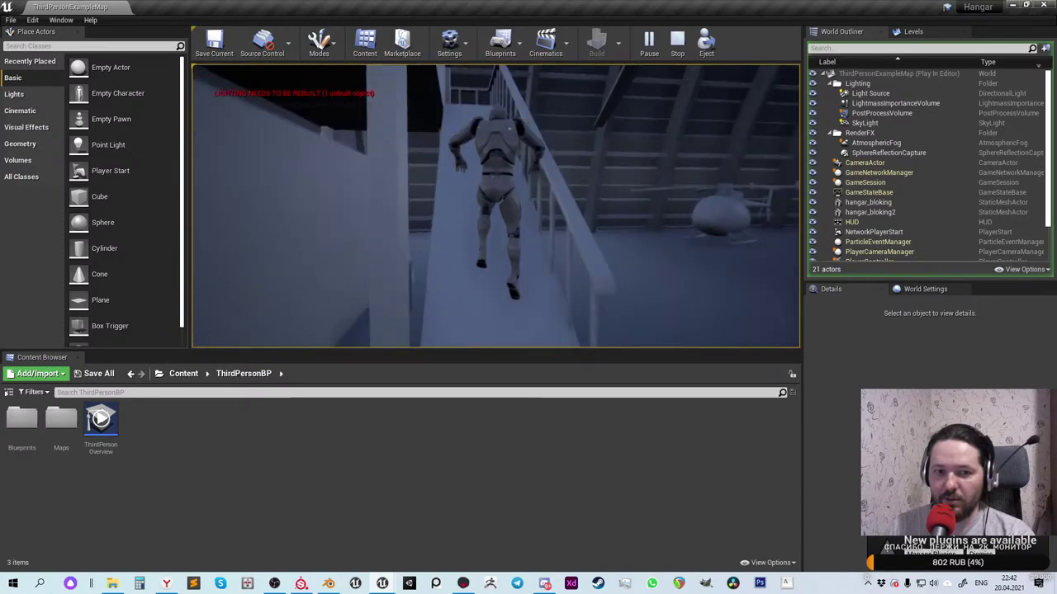
key("w")
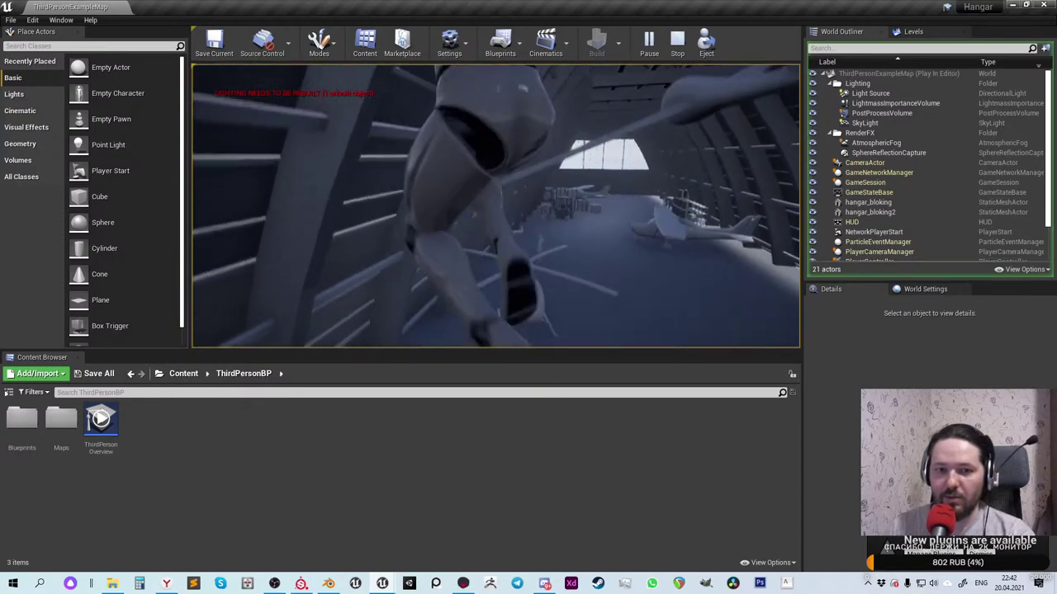
key("w")
key("w")
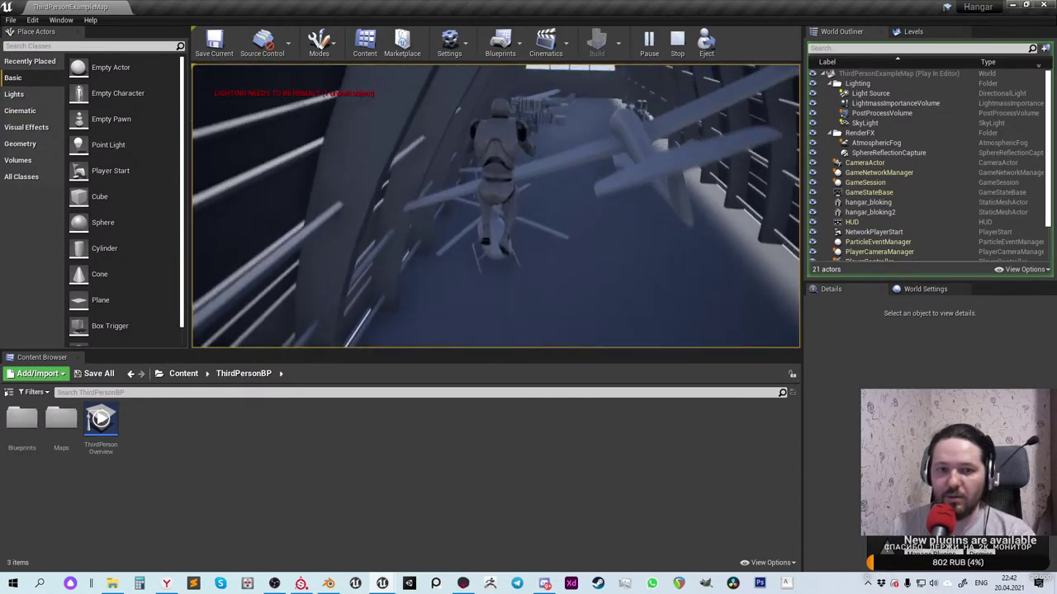
key("w")
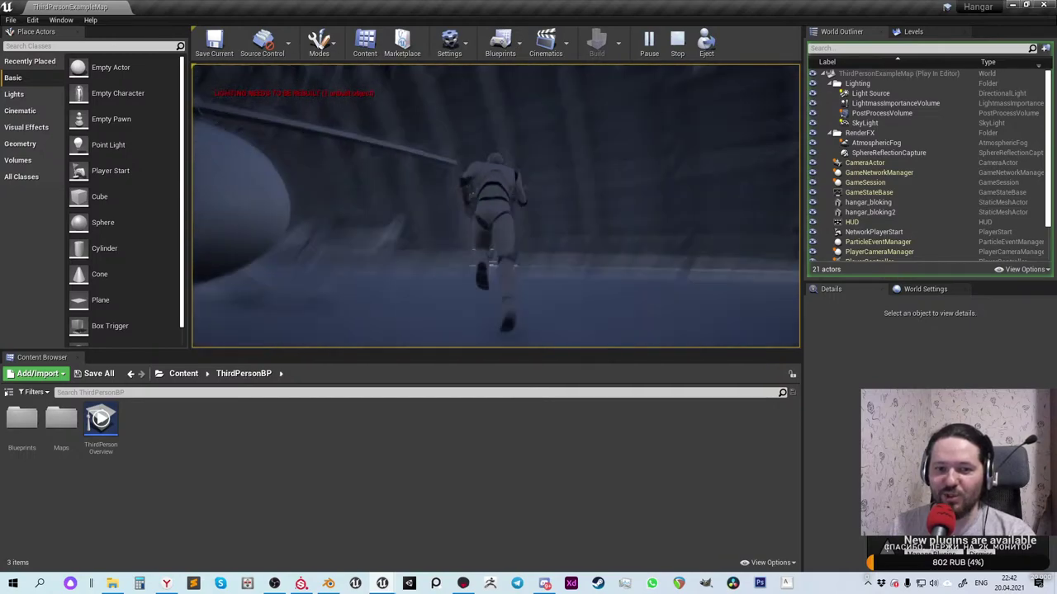
key("w")
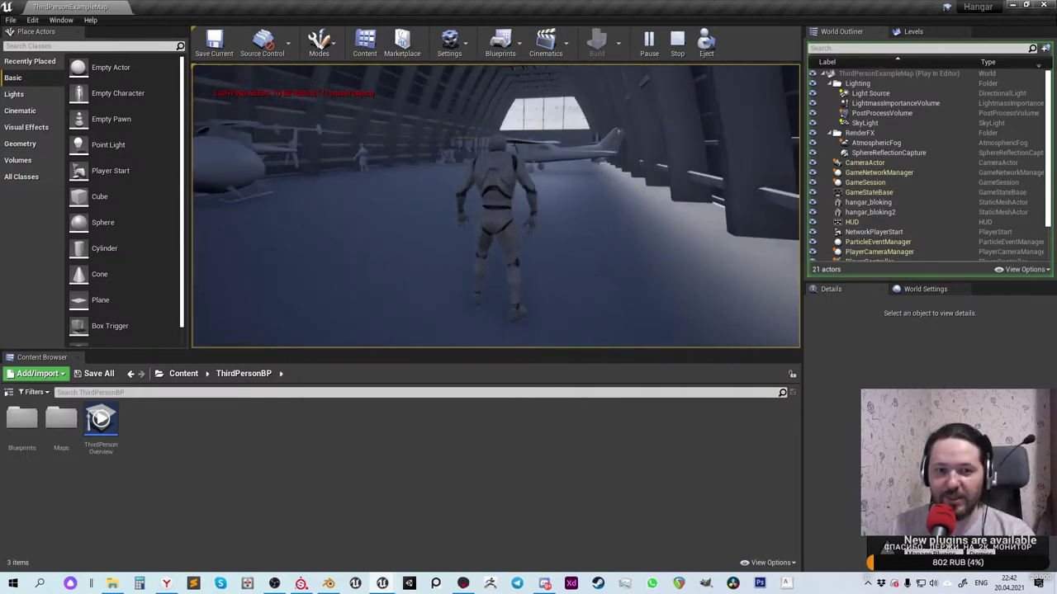
key("Escape")
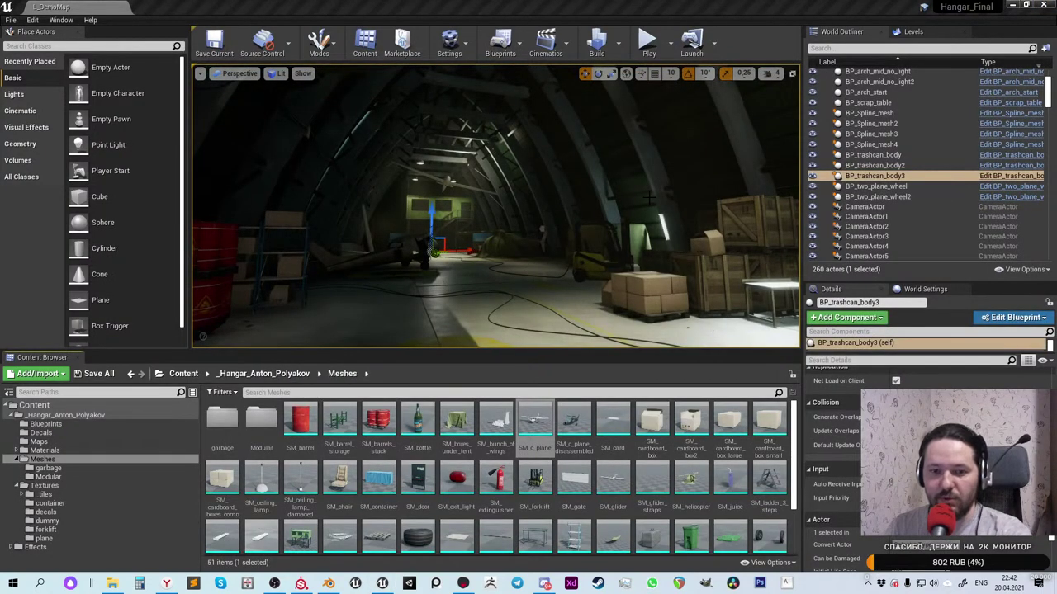
left_click(607, 248)
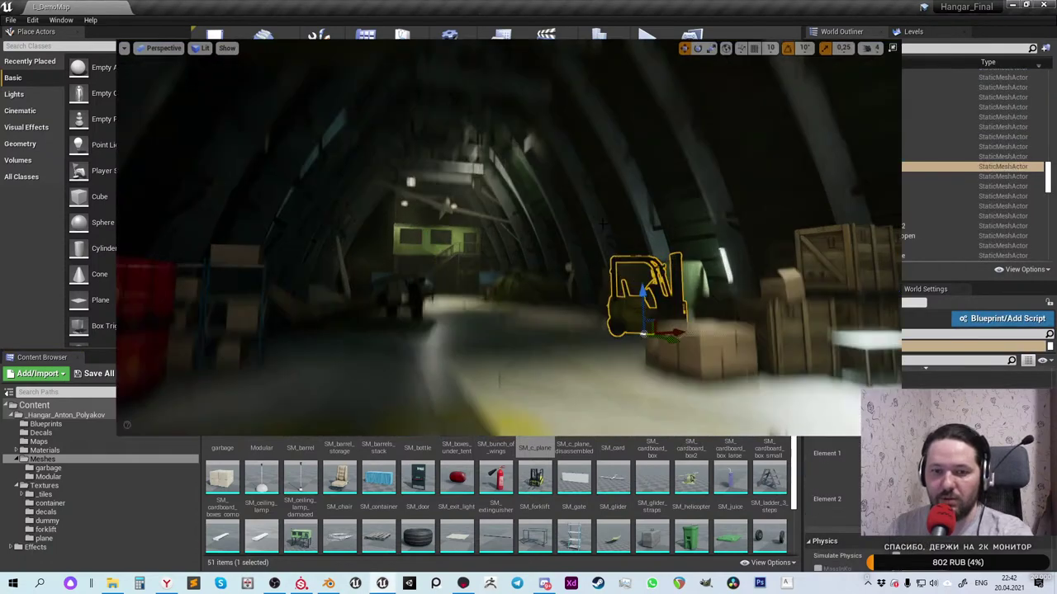
key("F11")
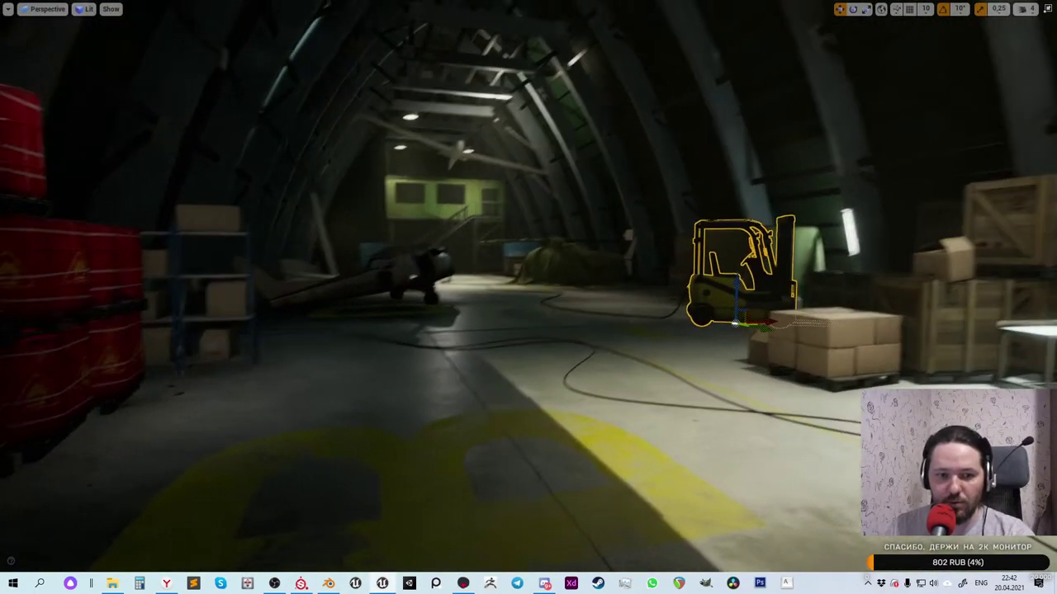
left_click_drag(535, 511, 535, 541)
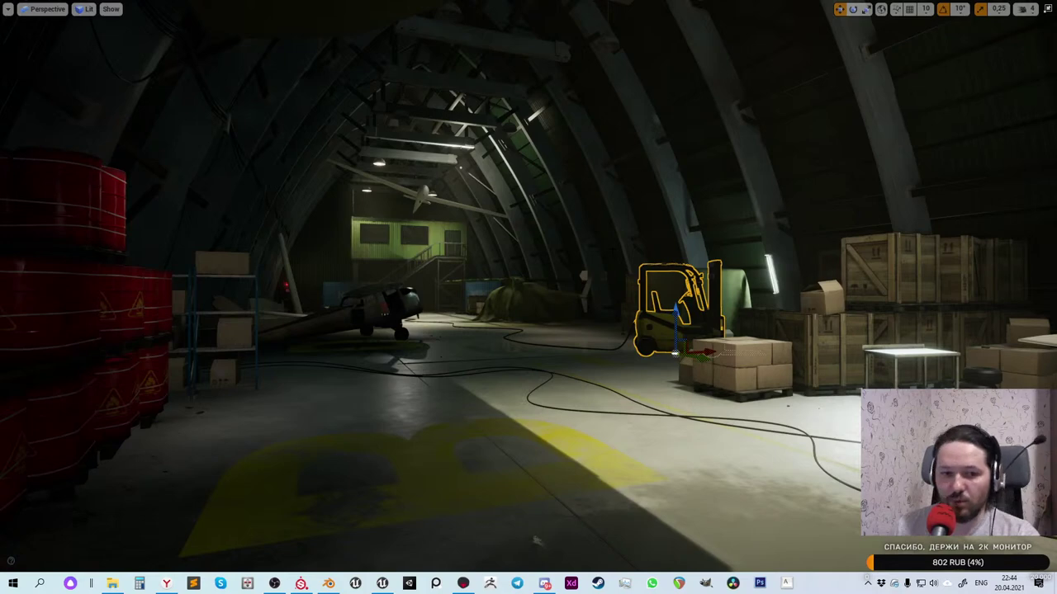
left_click(680, 414)
key("F11")
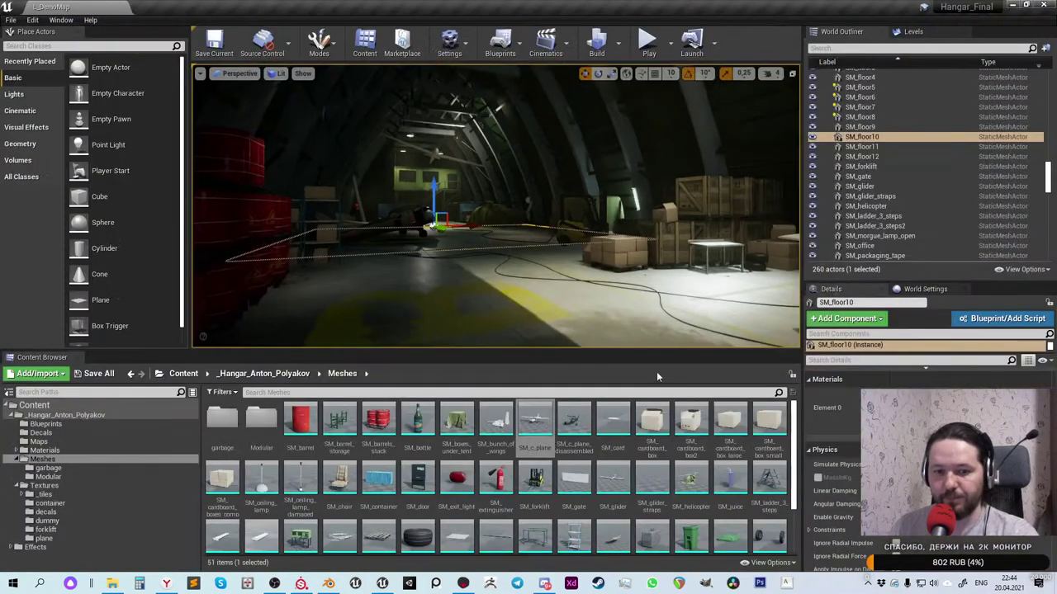
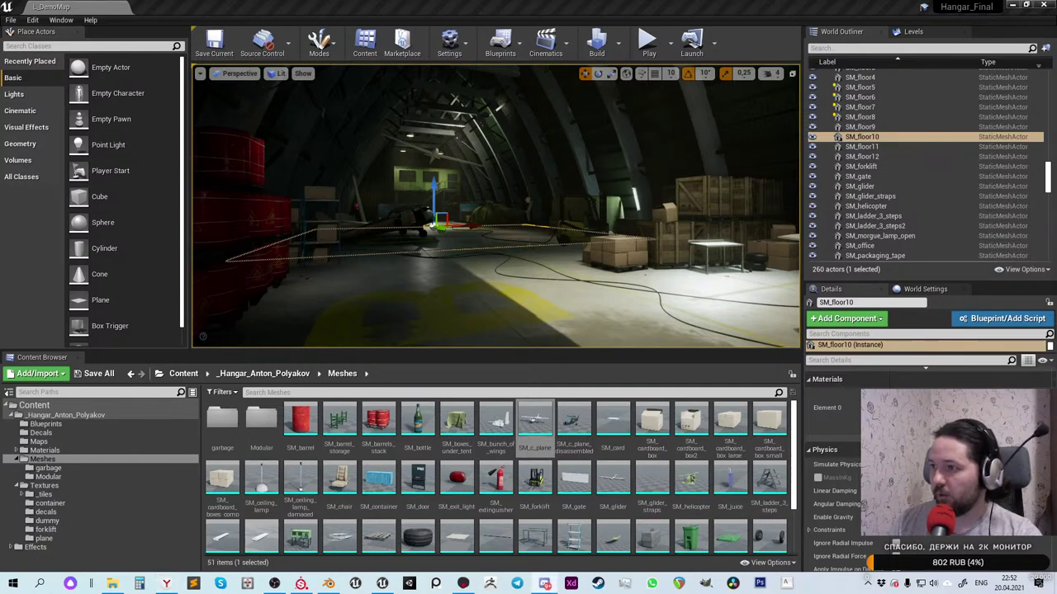
Switch from the Unreal editor to Discord, maximized on the #анонсы channel
key("alt+Tab")
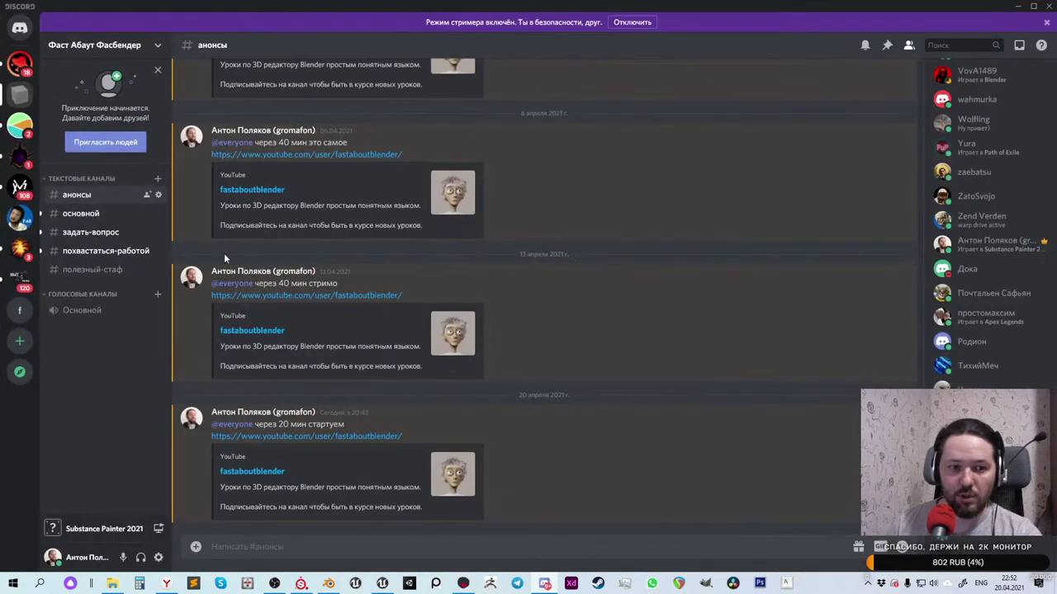
Go to #похвастаться-работой and view the textured zombie bust screenshot enlarged, then close it
left_click(95, 251)
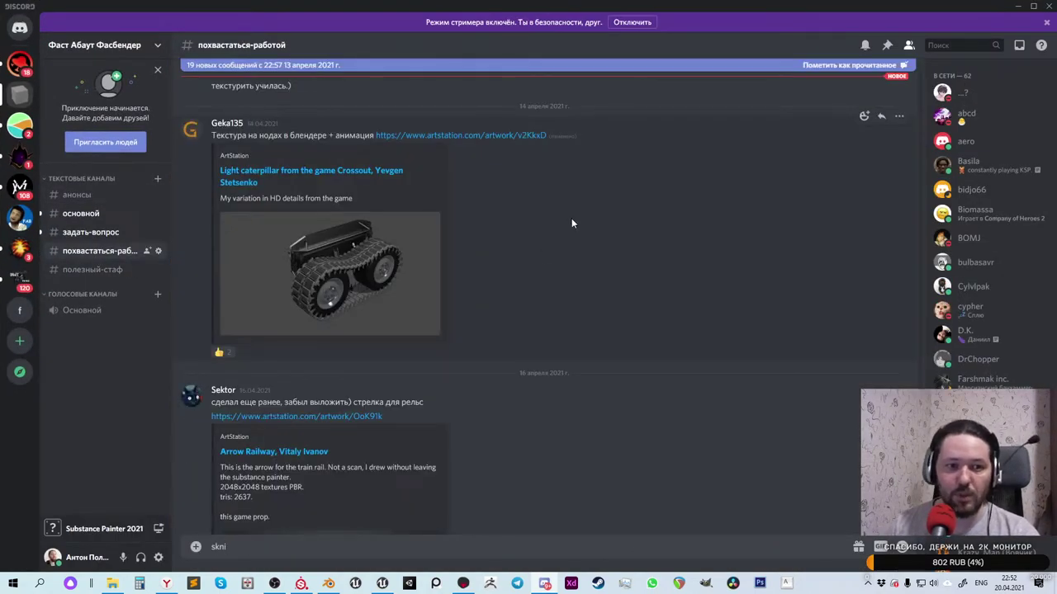
scroll(572, 218, "up", 5)
scroll(571, 218, "up", 10)
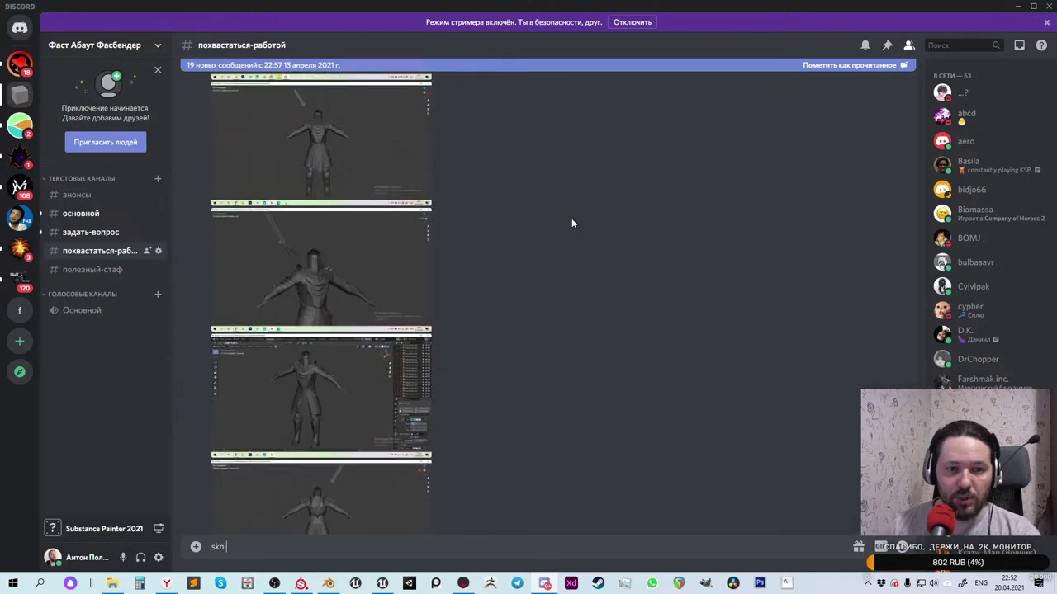
scroll(437, 214, "down", 6)
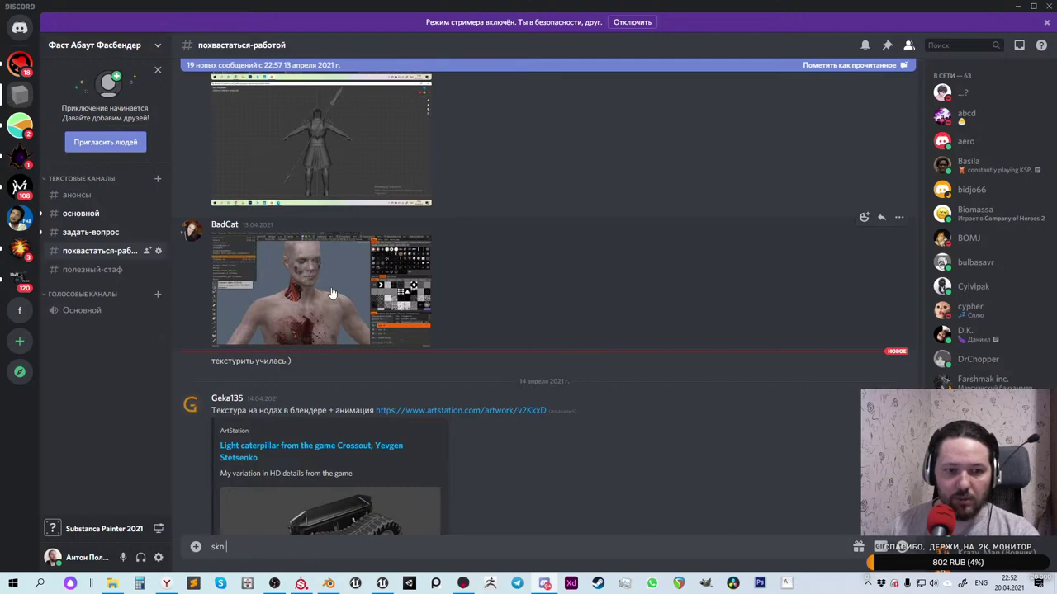
left_click(314, 294)
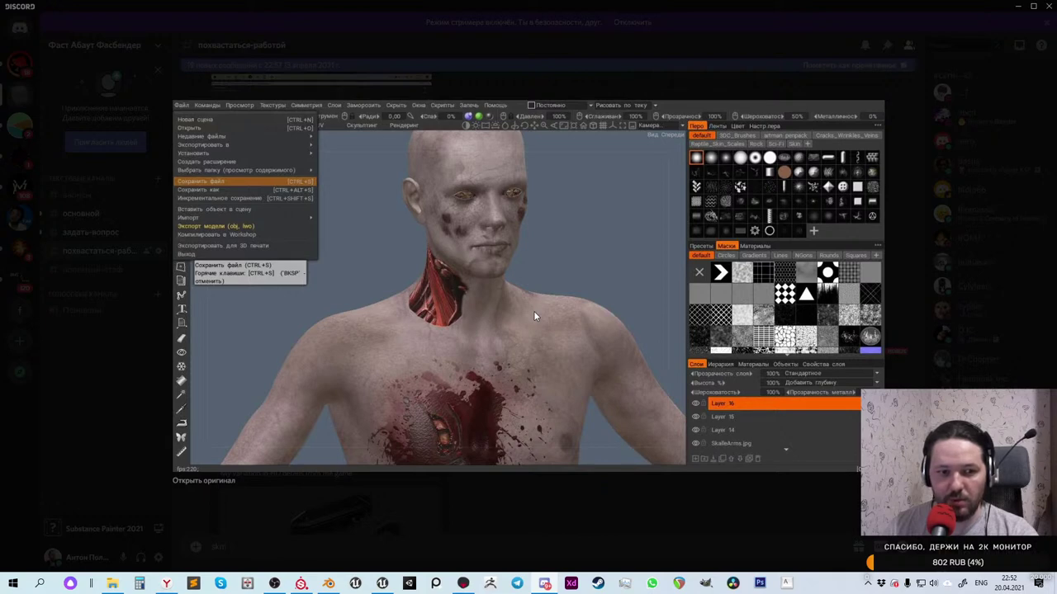
key("Escape")
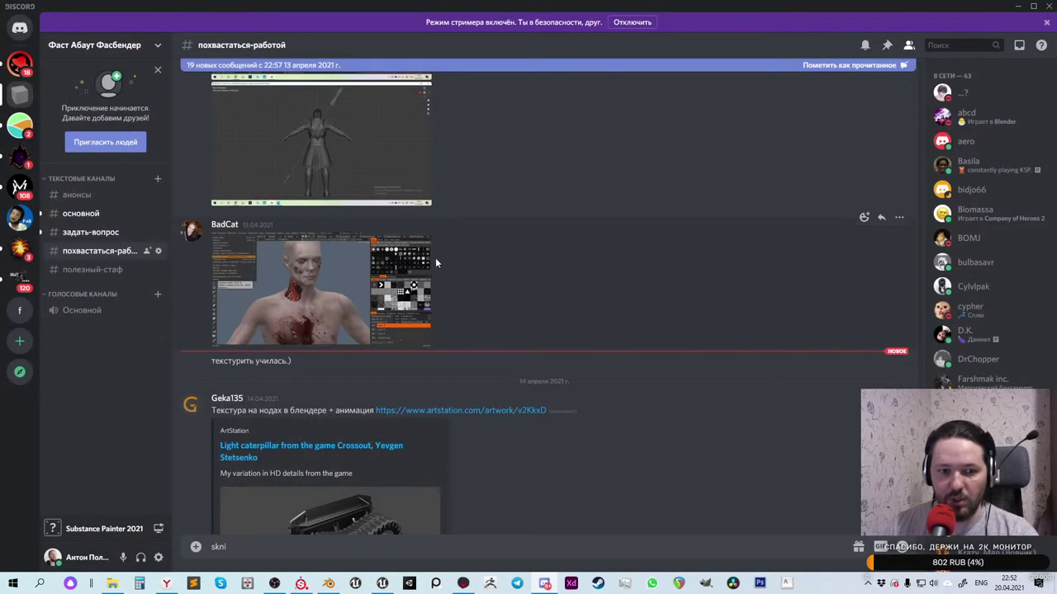
React to the zombie texturing post with the cheese emoji, searching 'chee'
left_click(863, 218)
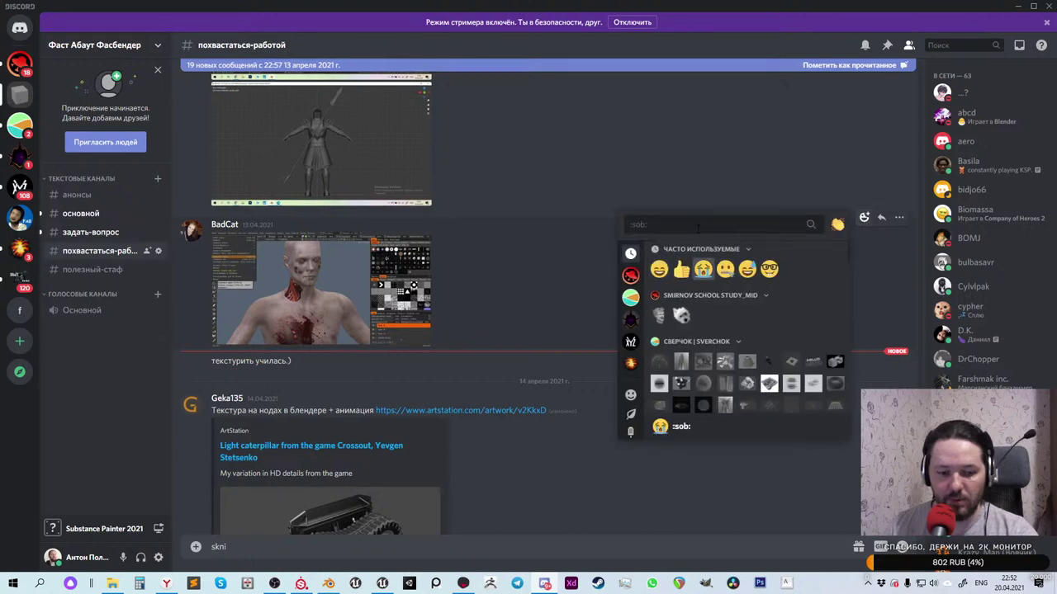
type("chee")
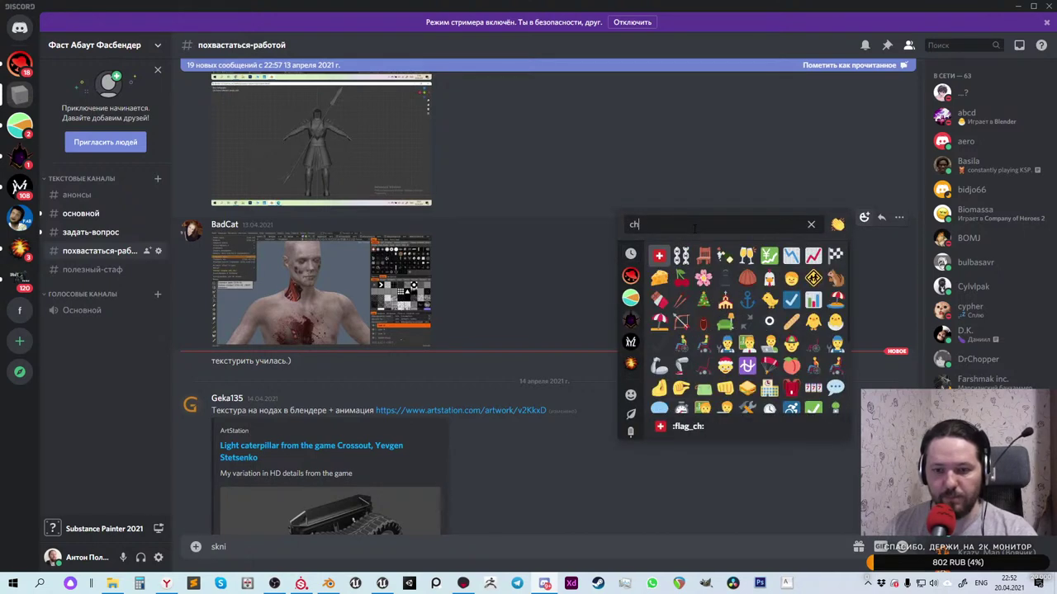
left_click(659, 256)
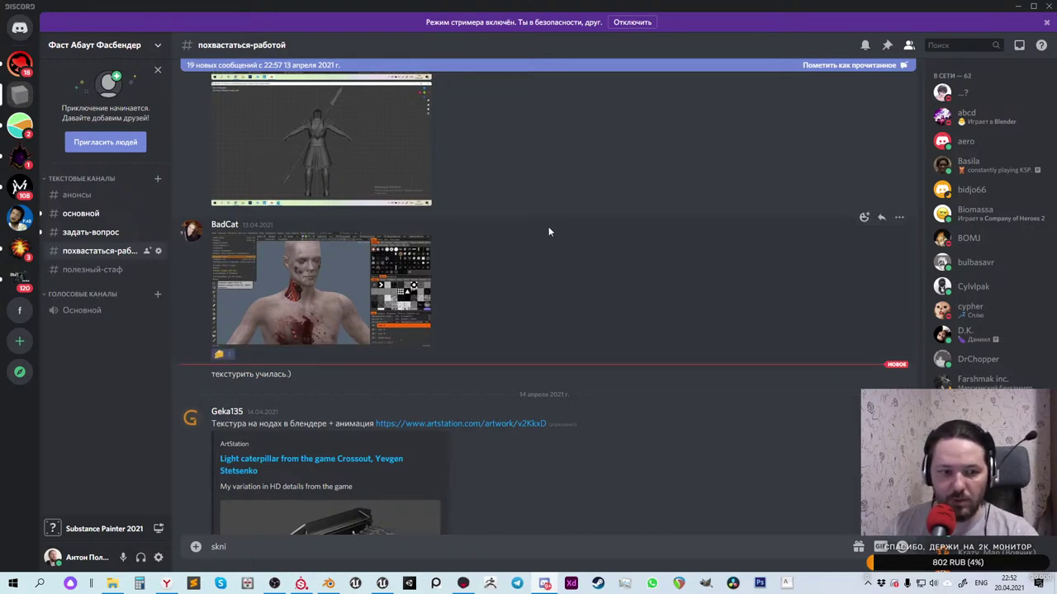
Bring the ArtStation page 'Light caterpillar from the game Crossout' over the chat
scroll(548, 232, "down", 1)
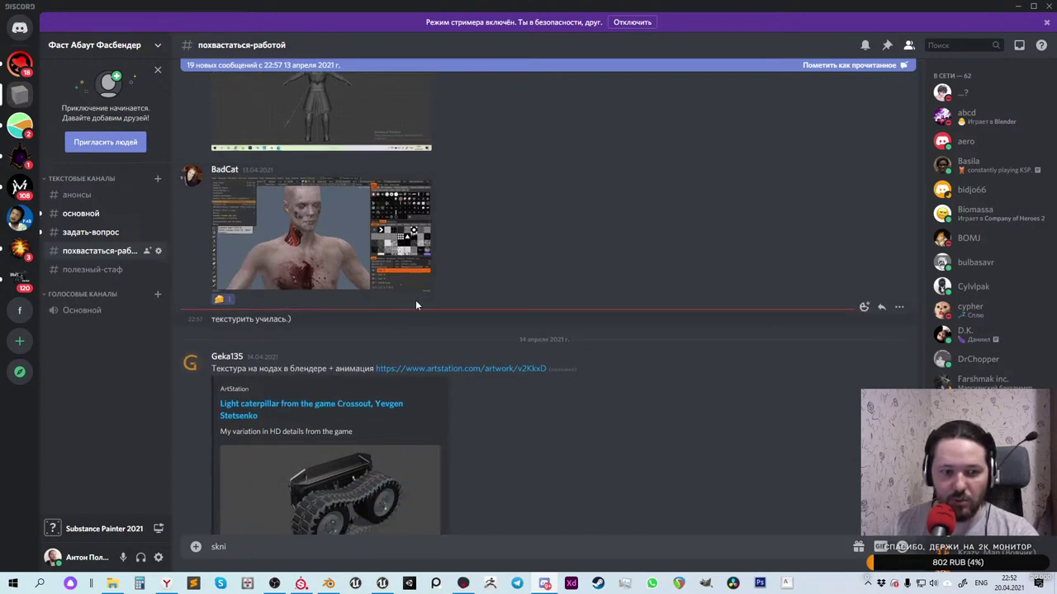
scroll(647, 334, "down", 2)
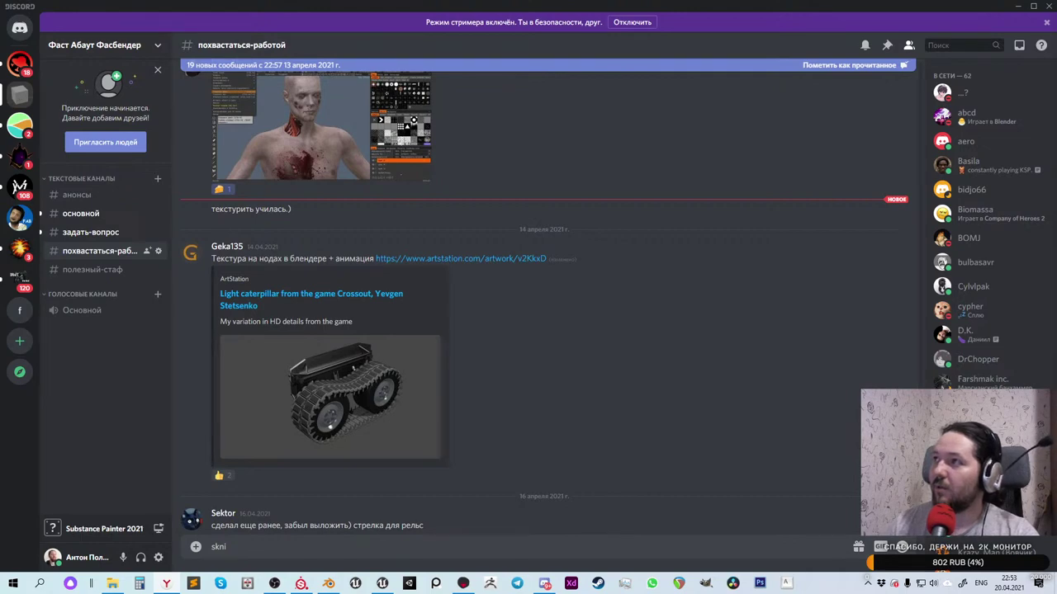
left_click_drag(738, 147, 281, 60)
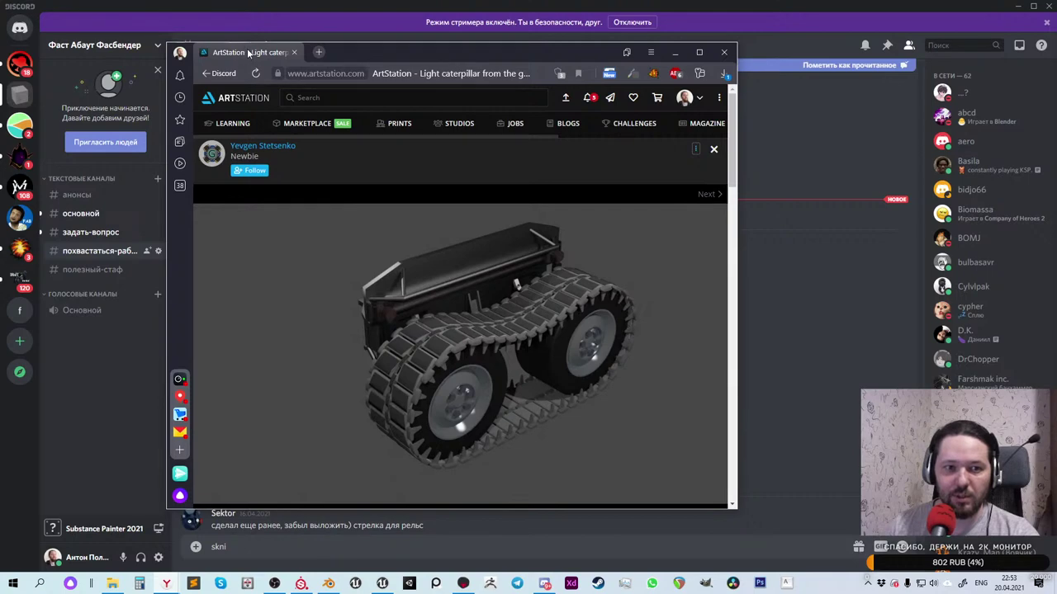
Maximize the browser, like the Light caterpillar artwork, and scroll to its video
double_click(355, 52)
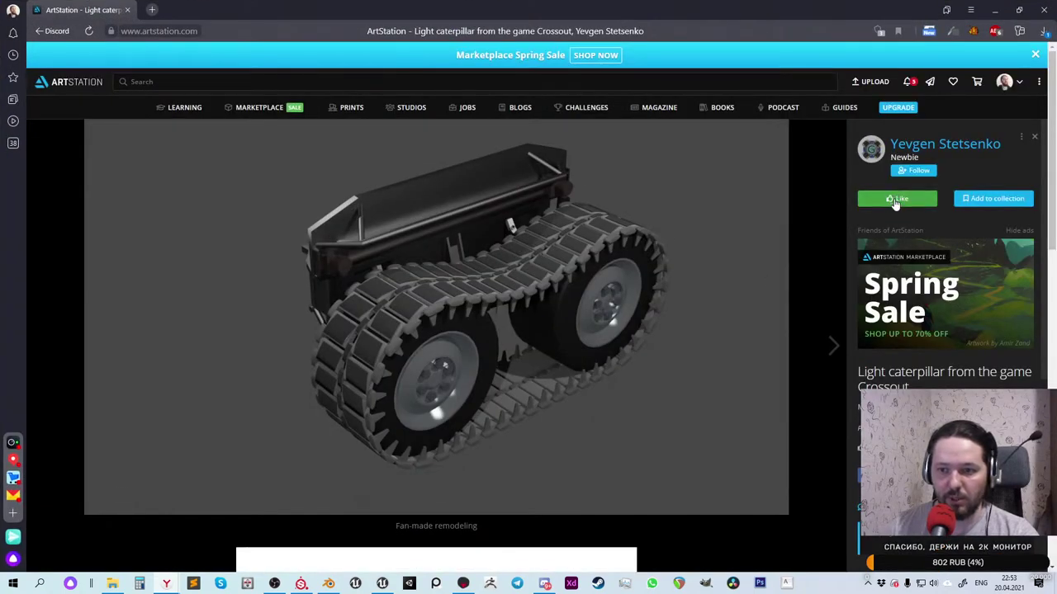
left_click(892, 200)
scroll(651, 208, "down", 2)
scroll(613, 240, "down", 3)
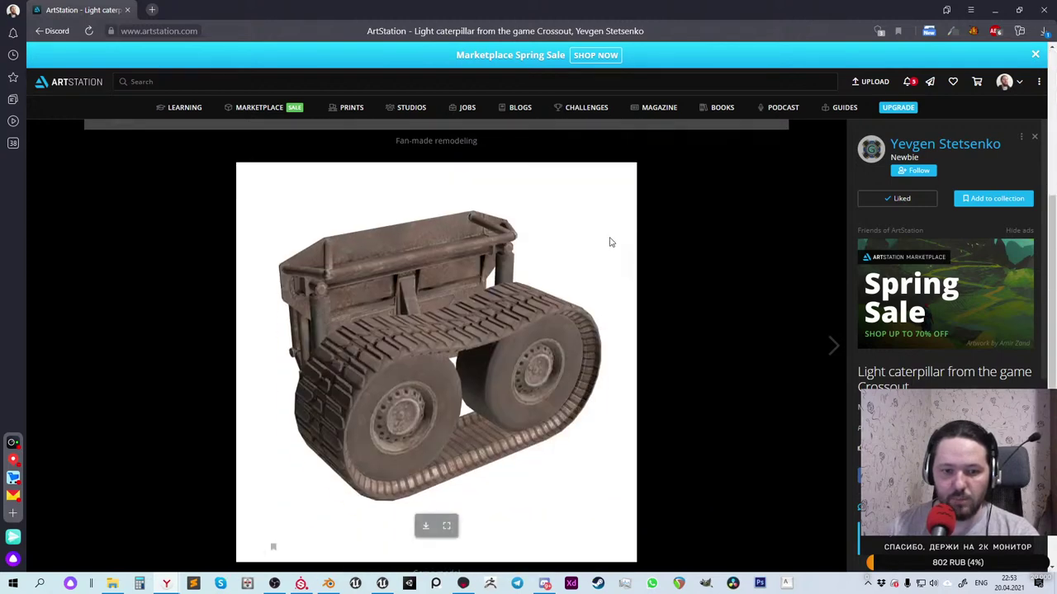
scroll(586, 266, "down", 5)
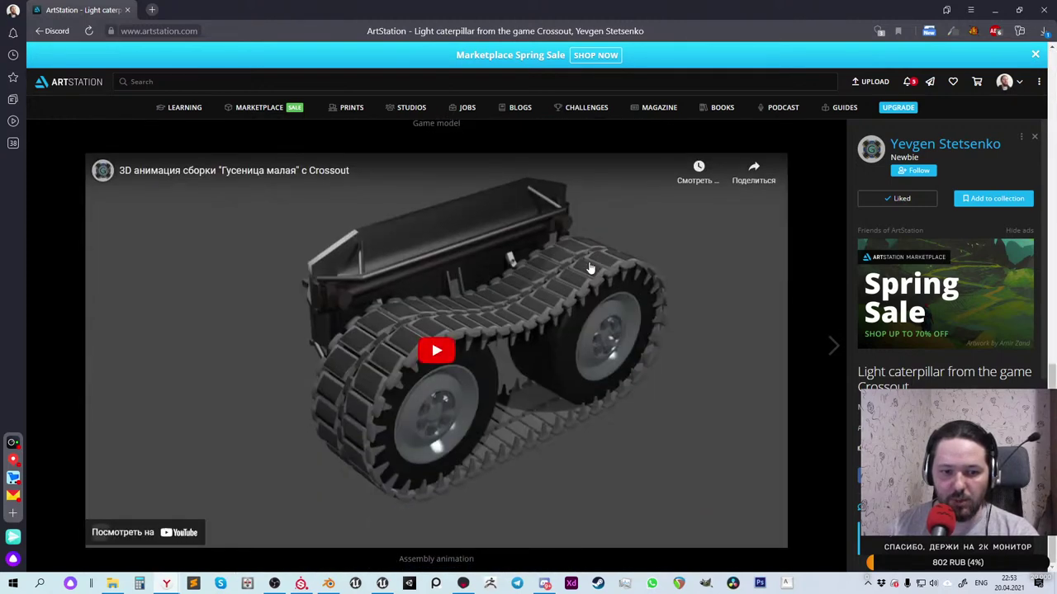
Play the assembly animation muted, rewinding it nearly to the start to watch it through
left_click(437, 350)
left_click(127, 537)
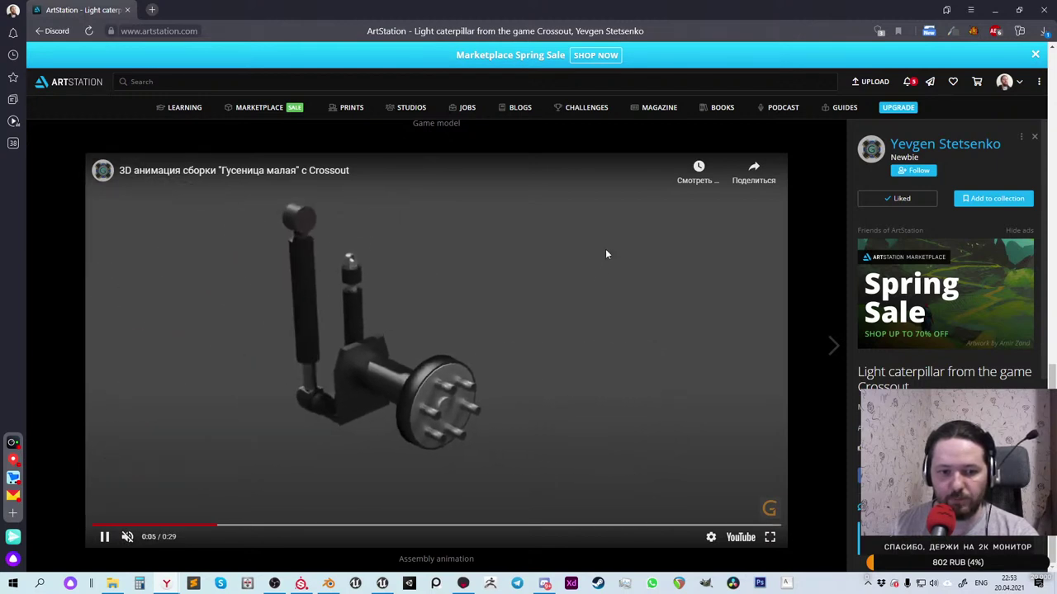
mouse_move(558, 245)
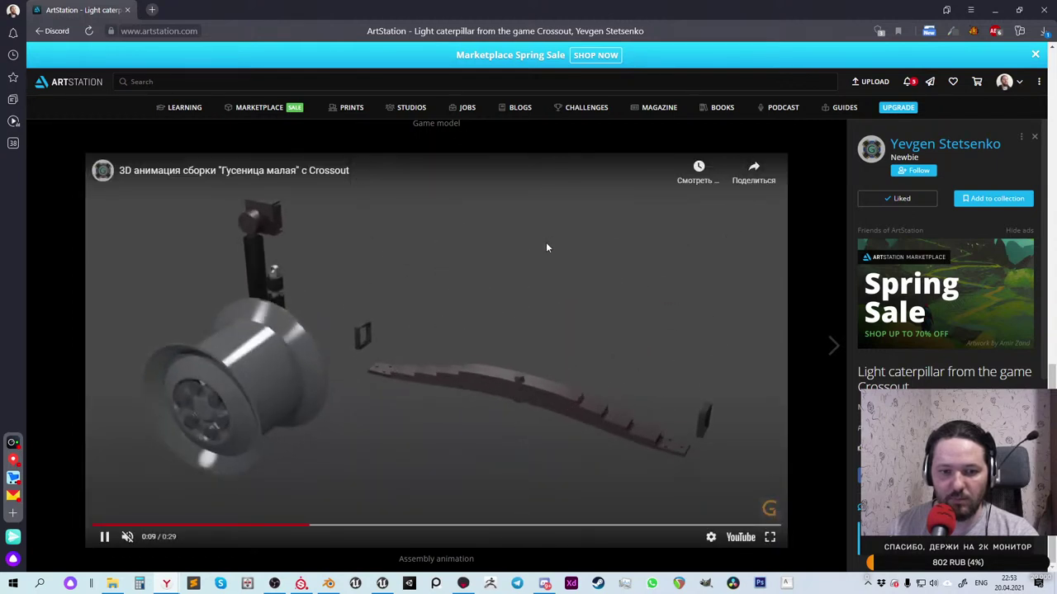
left_click(217, 525)
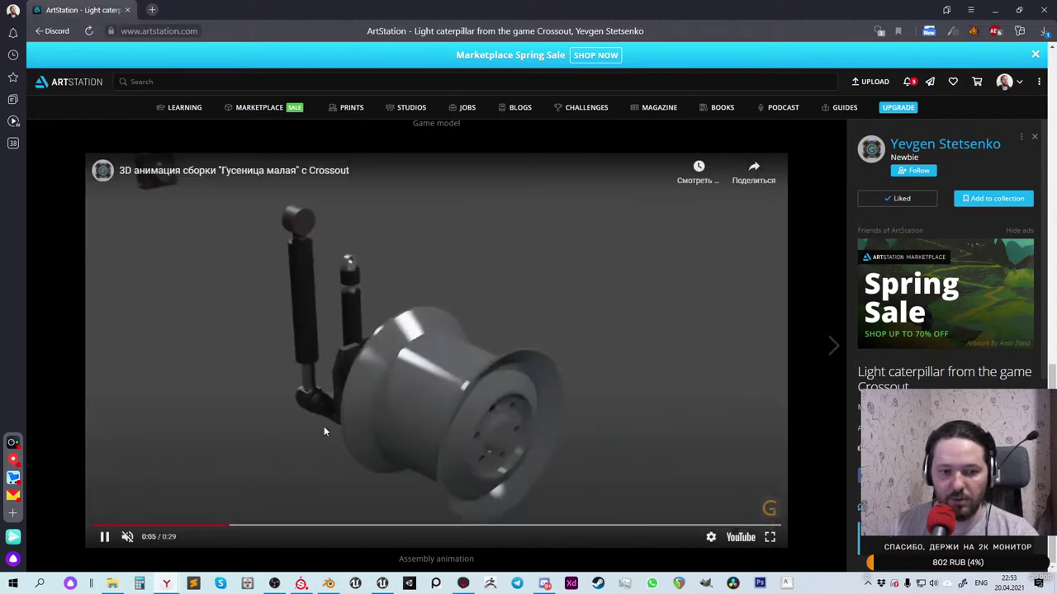
left_click(146, 525)
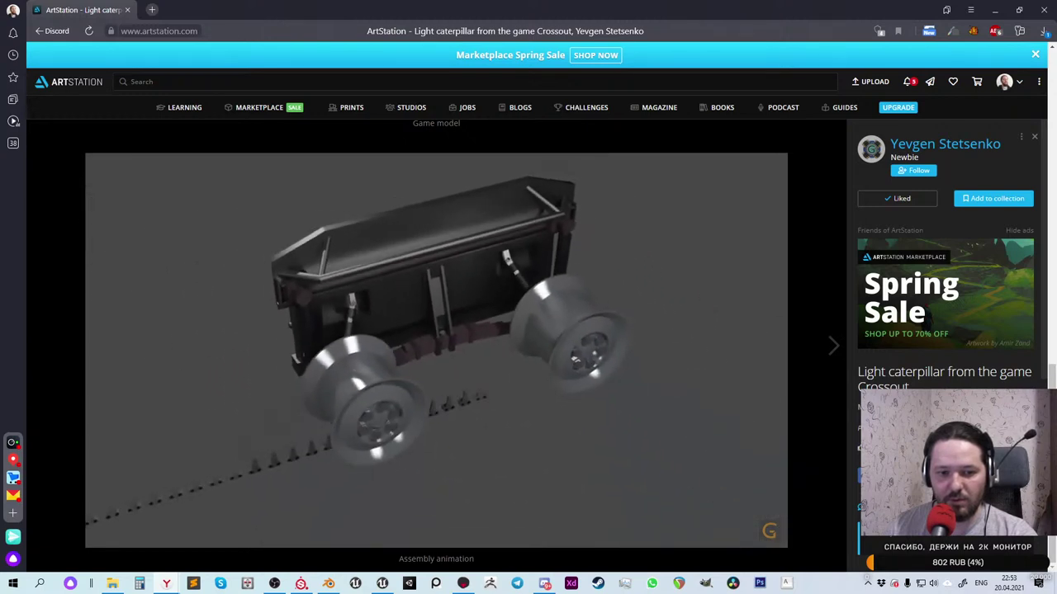
mouse_move(479, 322)
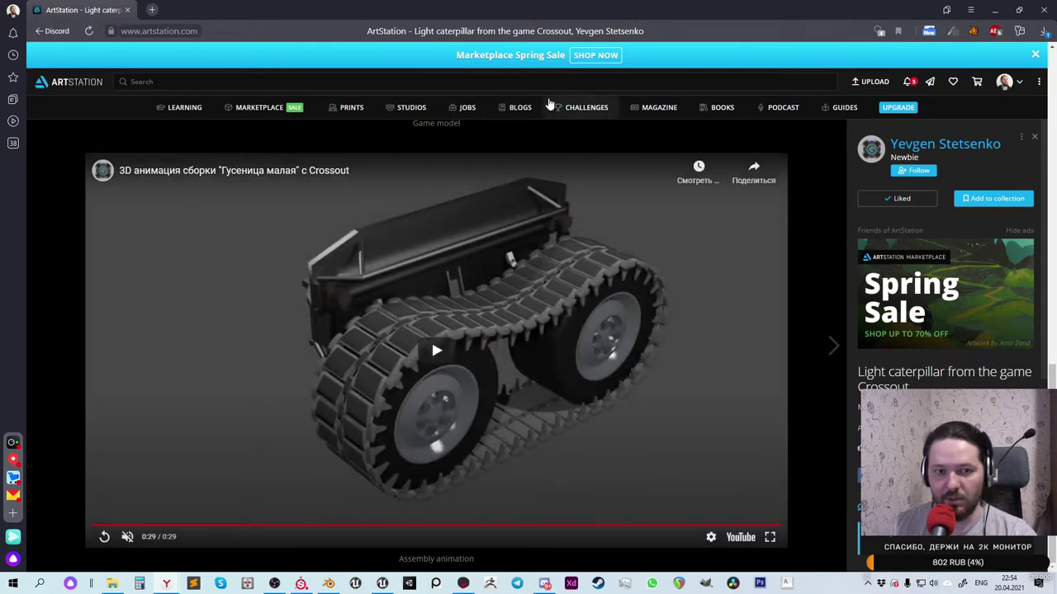
scroll(556, 205, "up", 4)
scroll(555, 206, "up", 5)
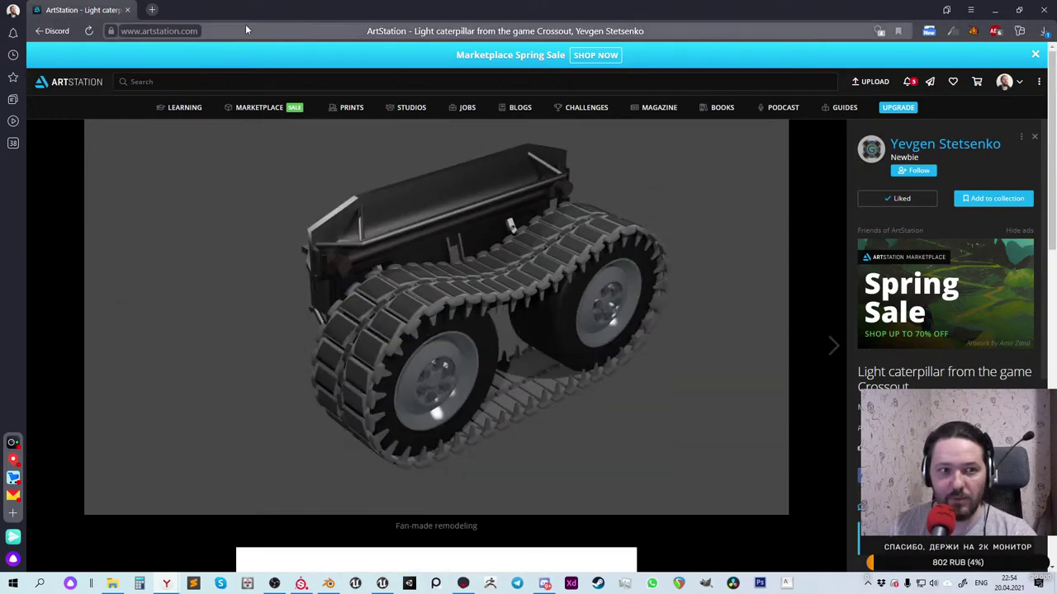
Close the browser and react to the caterpillar post with :blue_car:, searching 'car'
left_click(1043, 10)
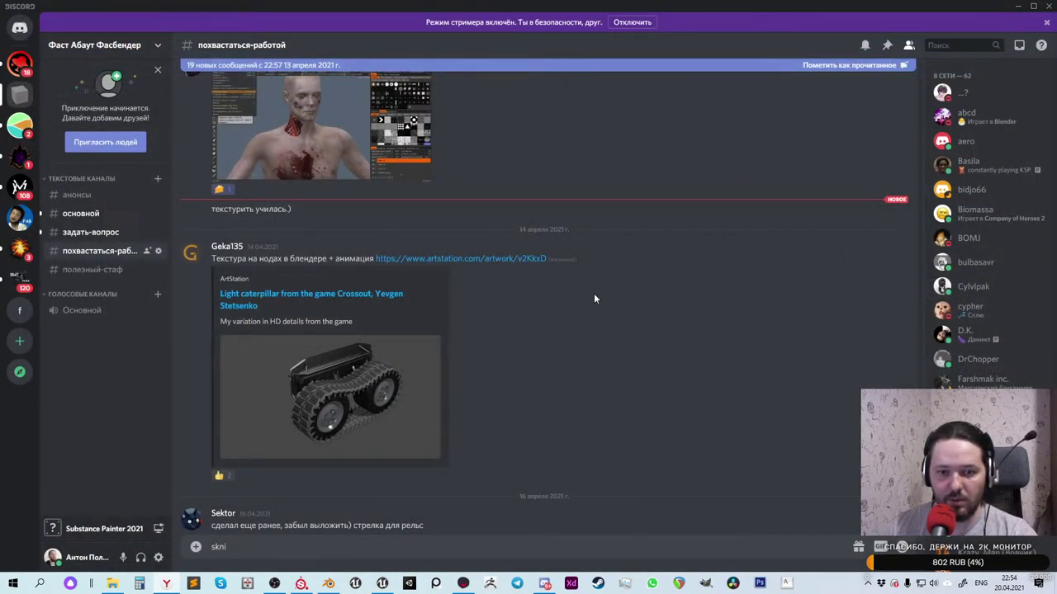
left_click(864, 239)
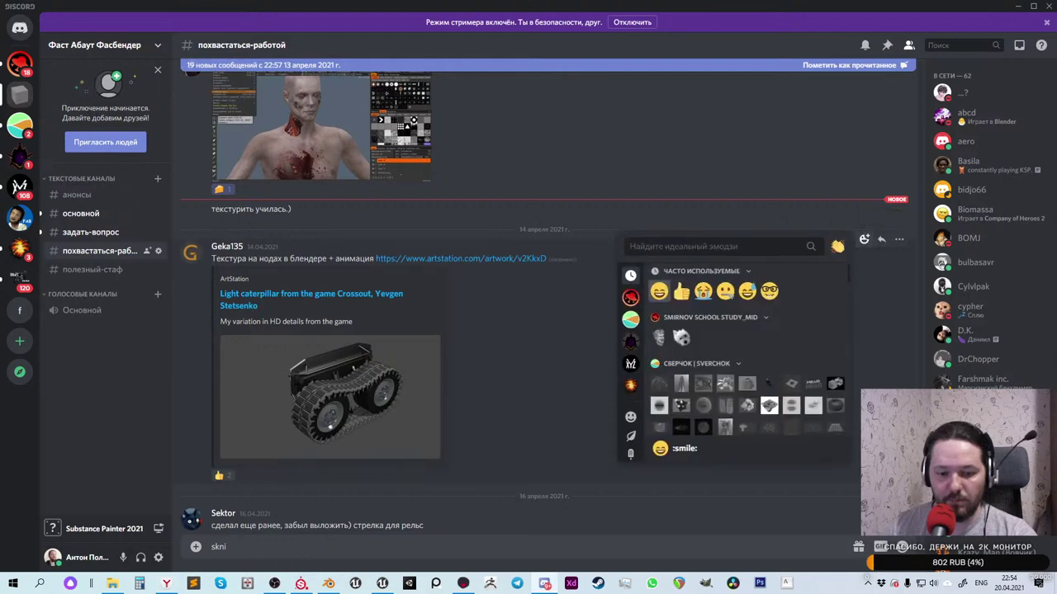
type("car")
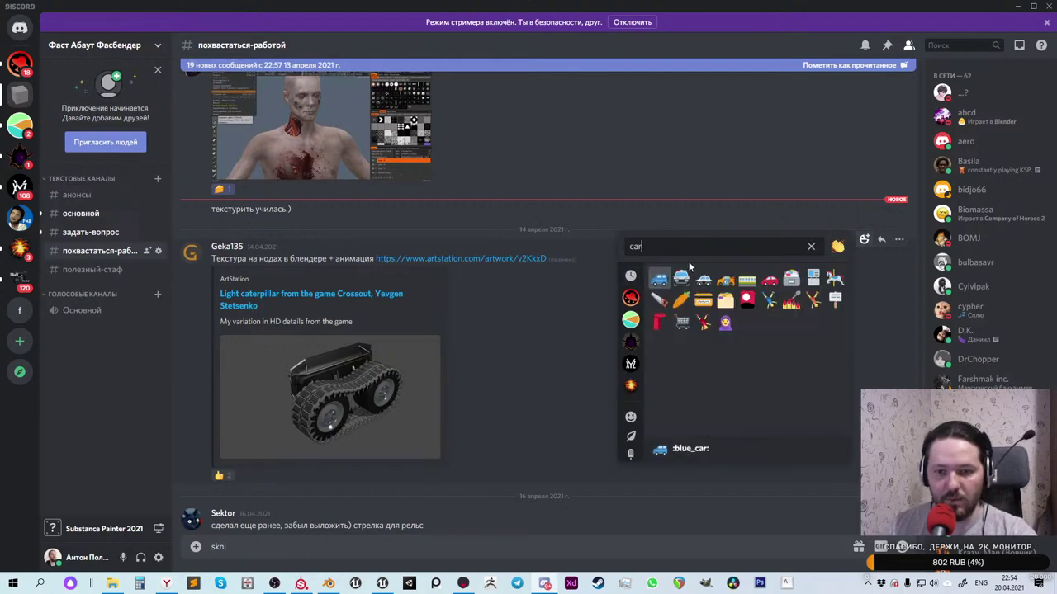
left_click(659, 279)
scroll(518, 333, "down", 3)
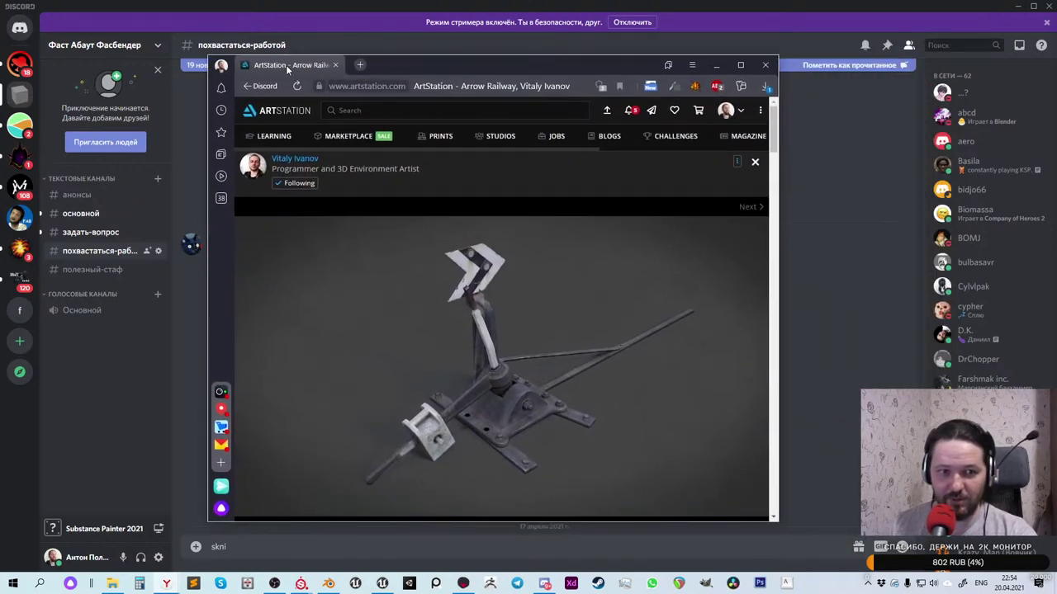
Maximize the Arrow Railway page and scroll through its renders to the rail switch wireframe
double_click(415, 64)
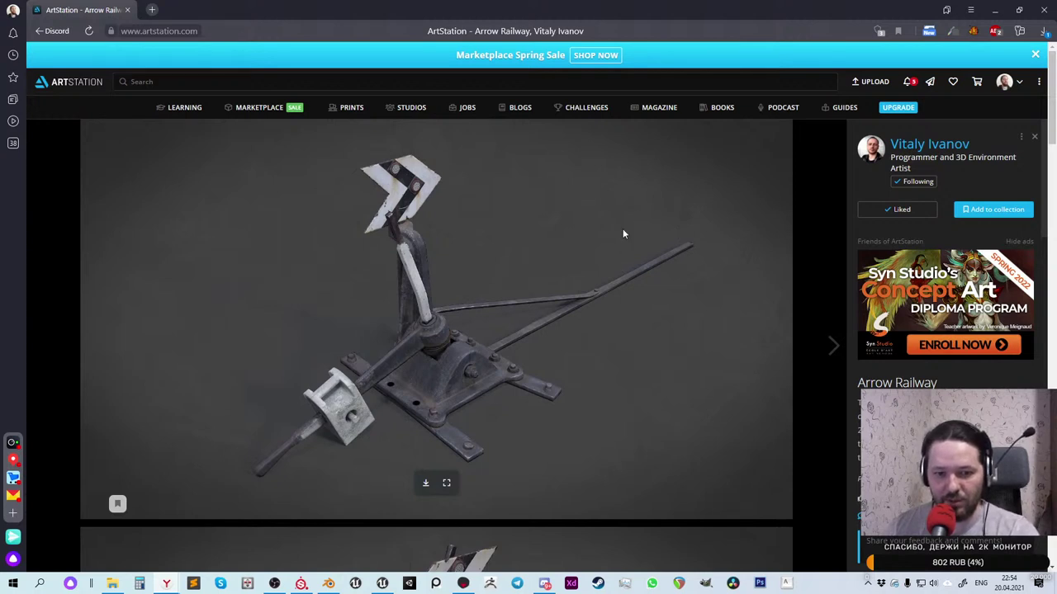
scroll(623, 234, "down", 4)
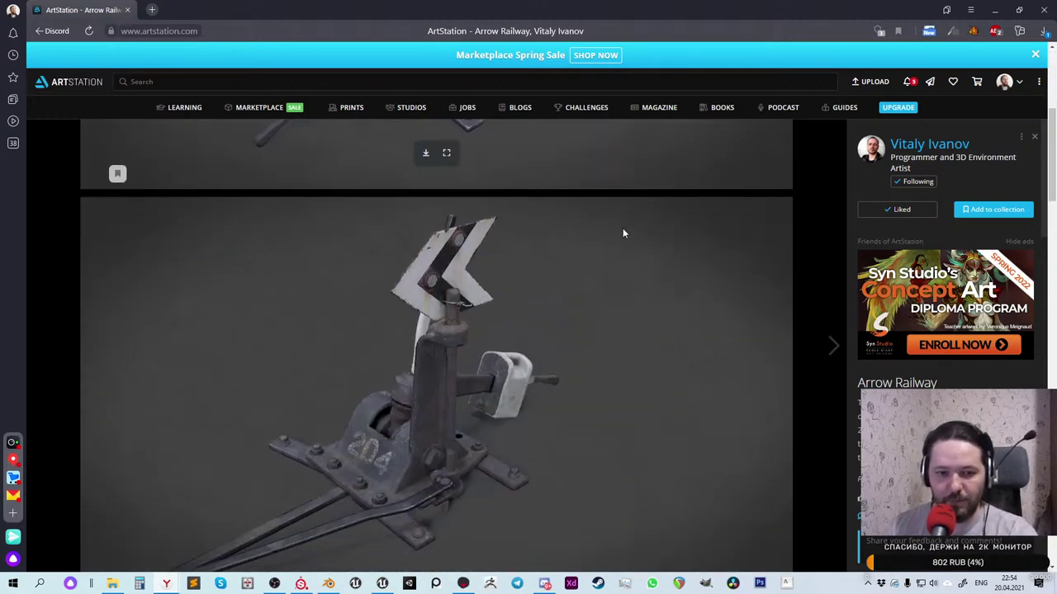
scroll(459, 269, "down", 1)
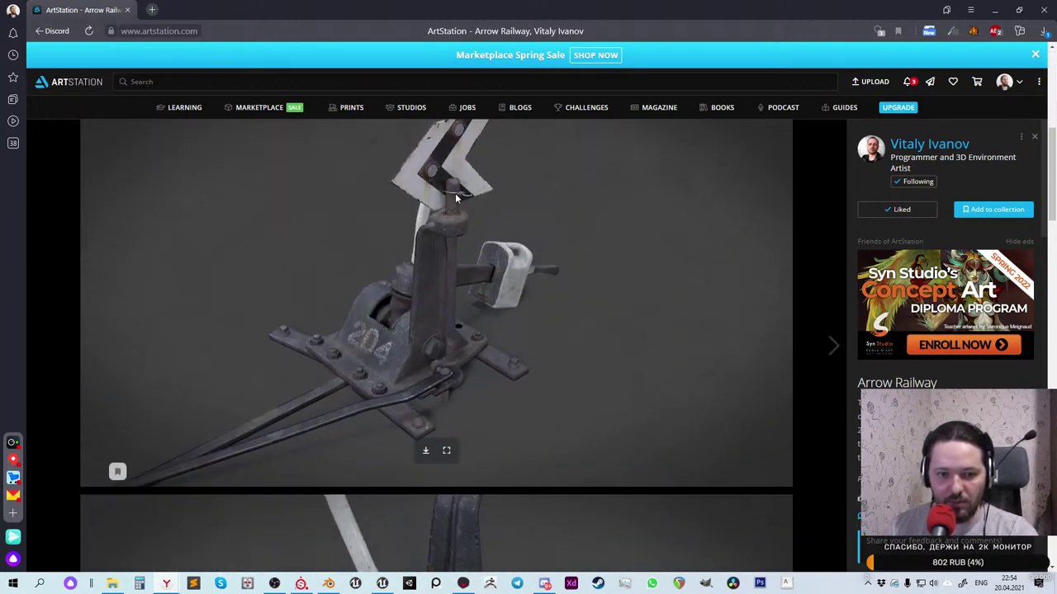
scroll(578, 286, "down", 3)
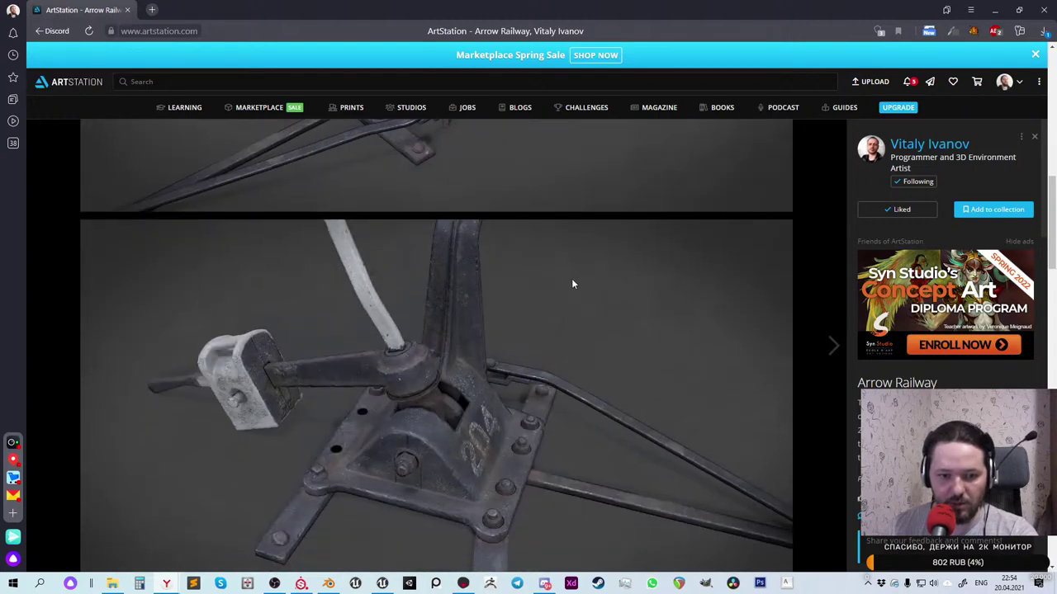
scroll(573, 284, "down", 9)
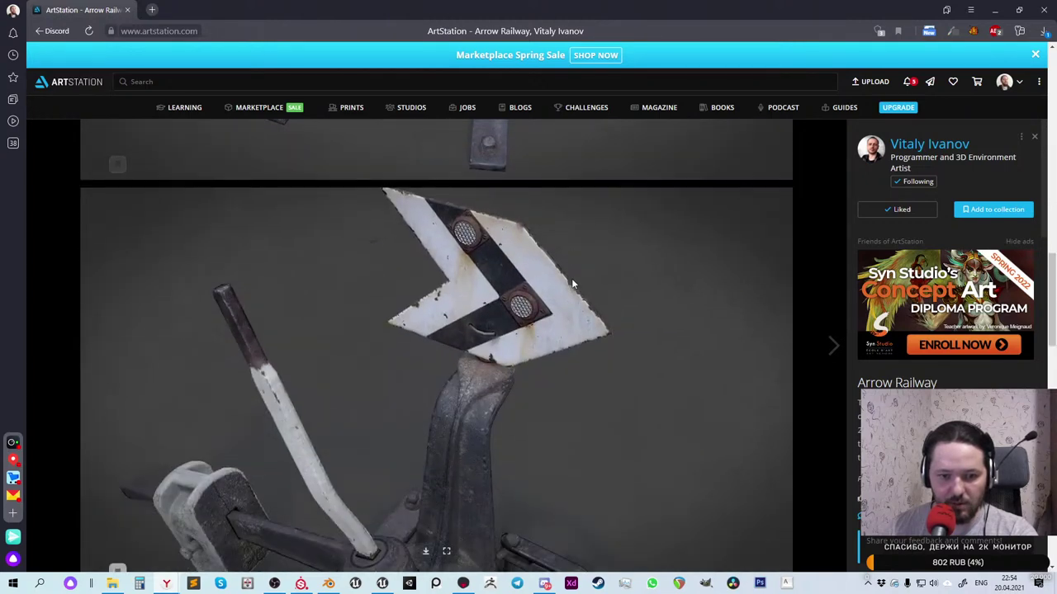
scroll(571, 278, "down", 4)
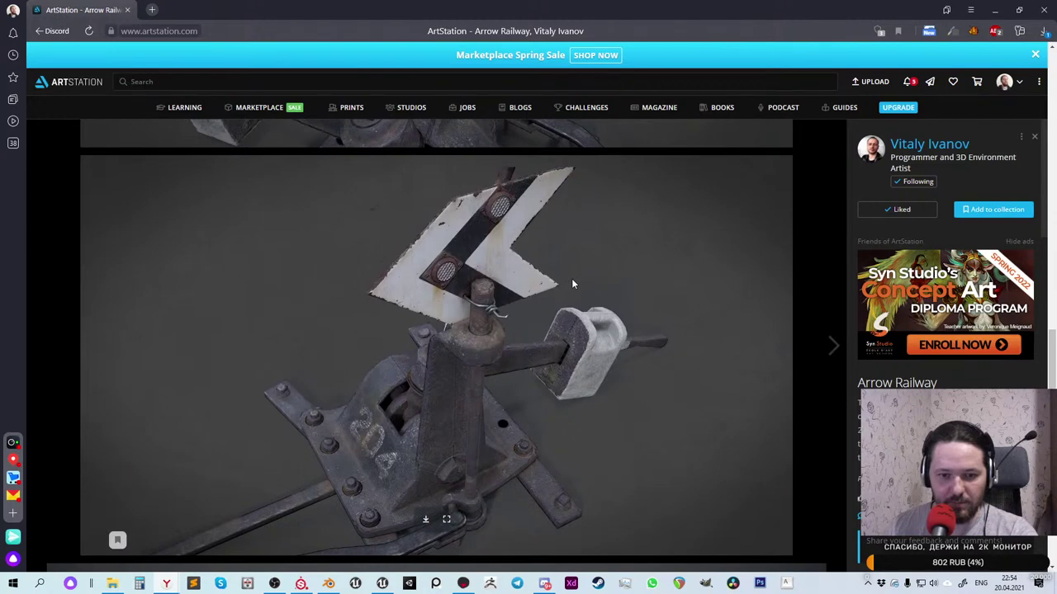
scroll(572, 283, "down", 5)
scroll(572, 284, "down", 3)
scroll(572, 283, "down", 3)
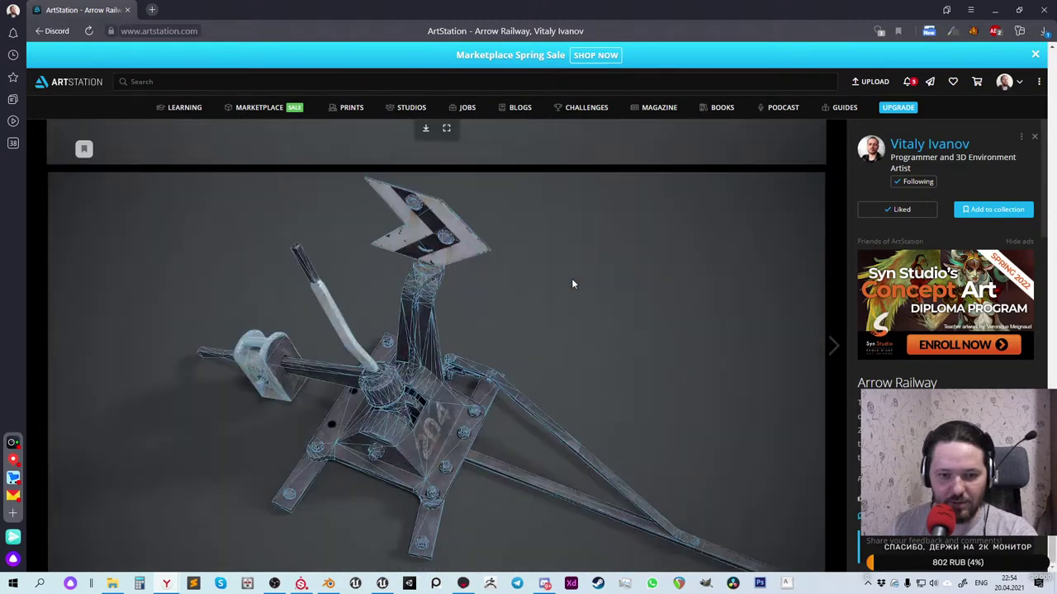
Close ArtStation and give the Arrow Railway post a mantelpiece clock reaction, searching 'clo'
scroll(436, 330, "up", 3)
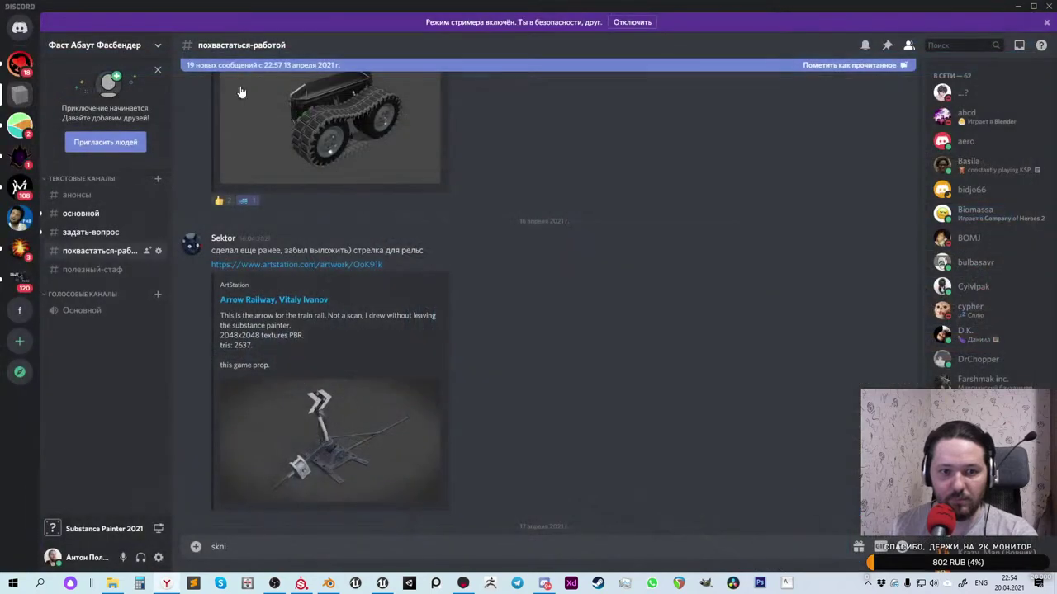
left_click(127, 9)
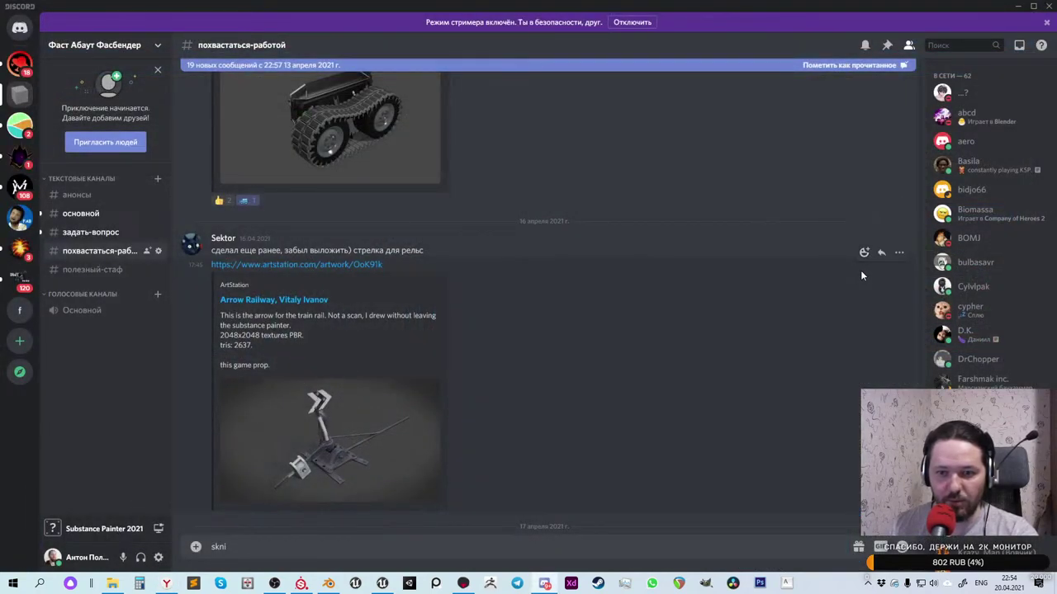
left_click(864, 252)
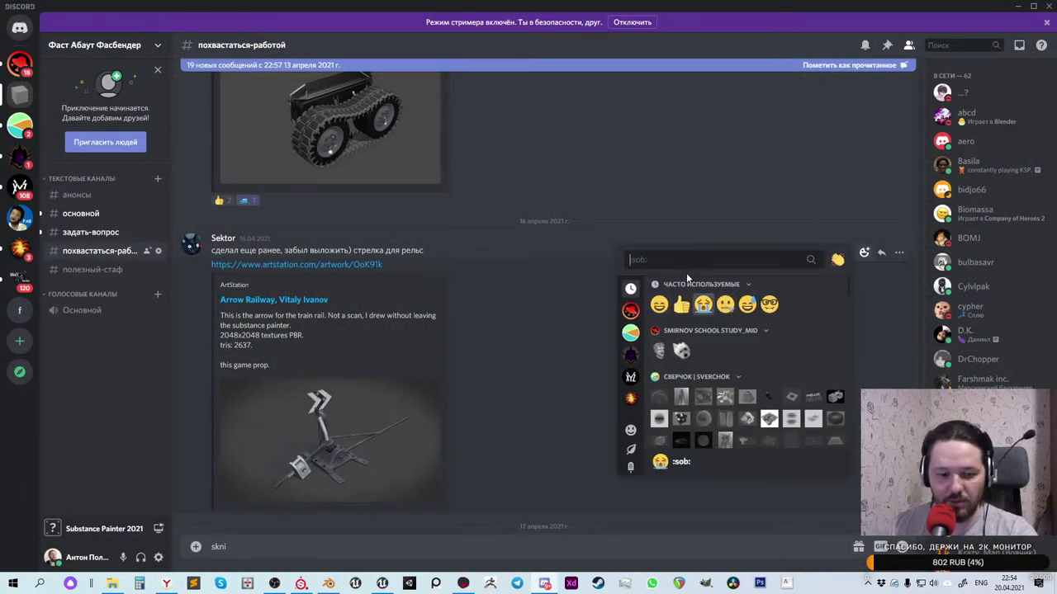
type("clo")
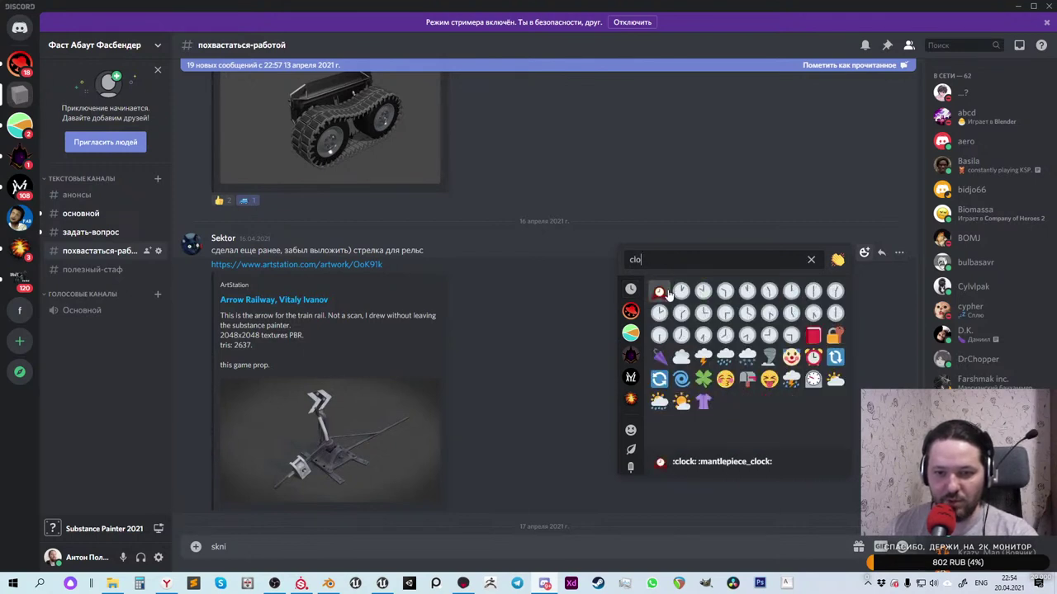
left_click(662, 292)
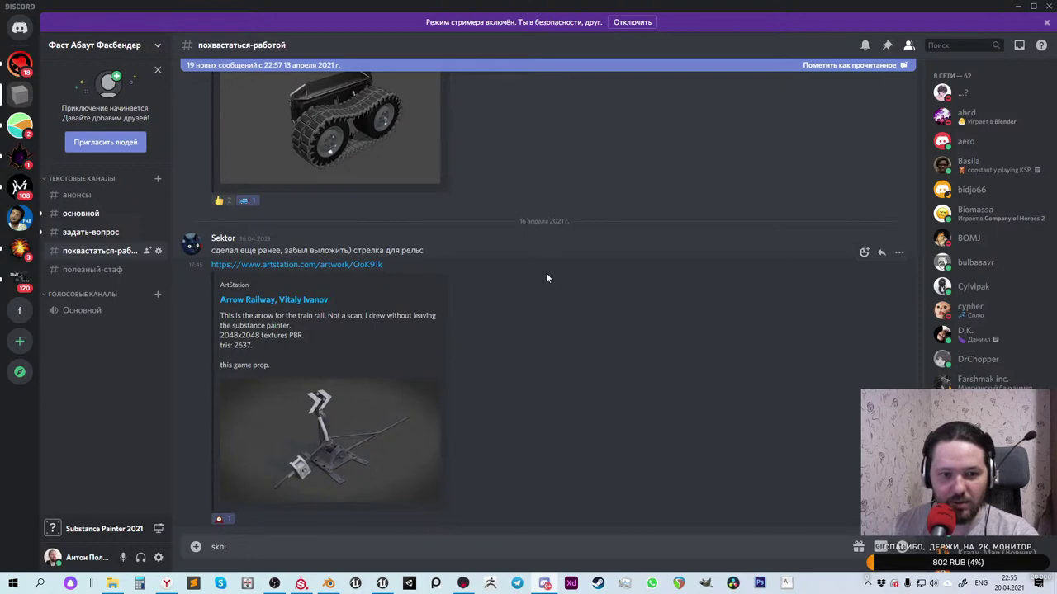
scroll(548, 299, "down", 3)
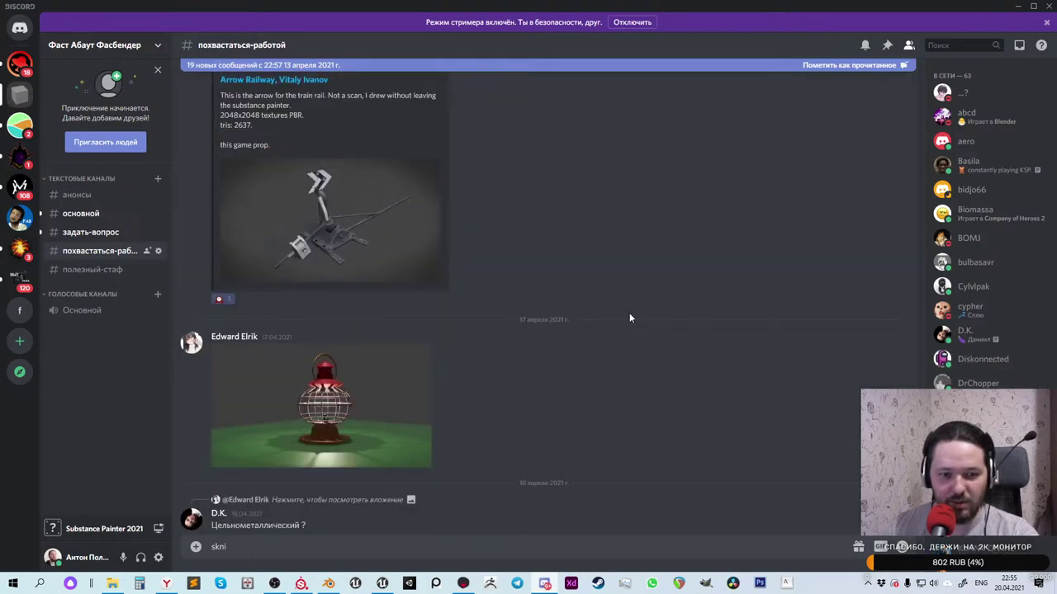
View the lantern render enlarged, twice, closing the viewer each time
scroll(493, 353, "down", 1)
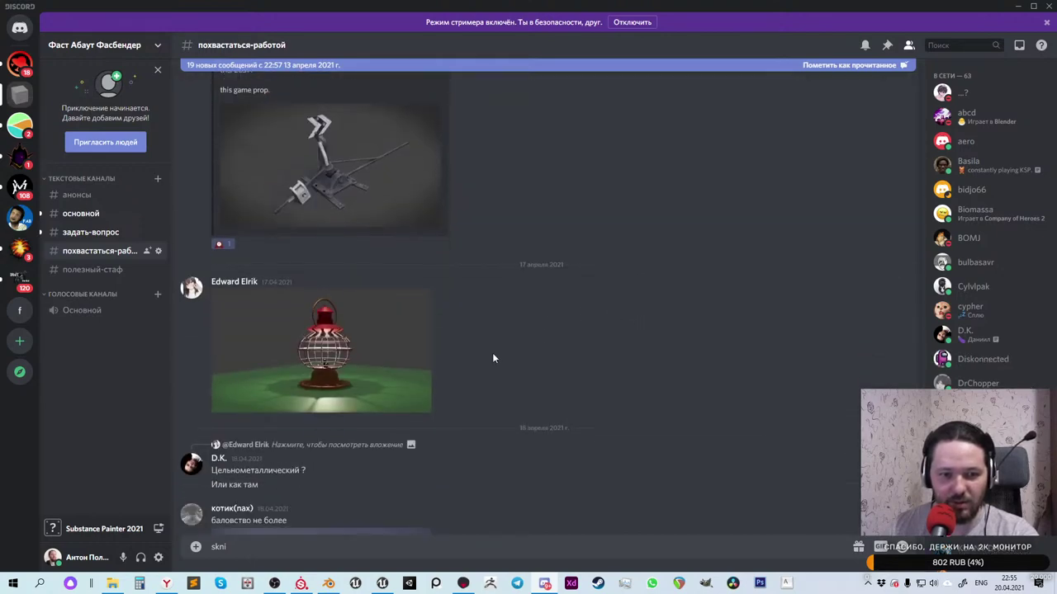
left_click(365, 355)
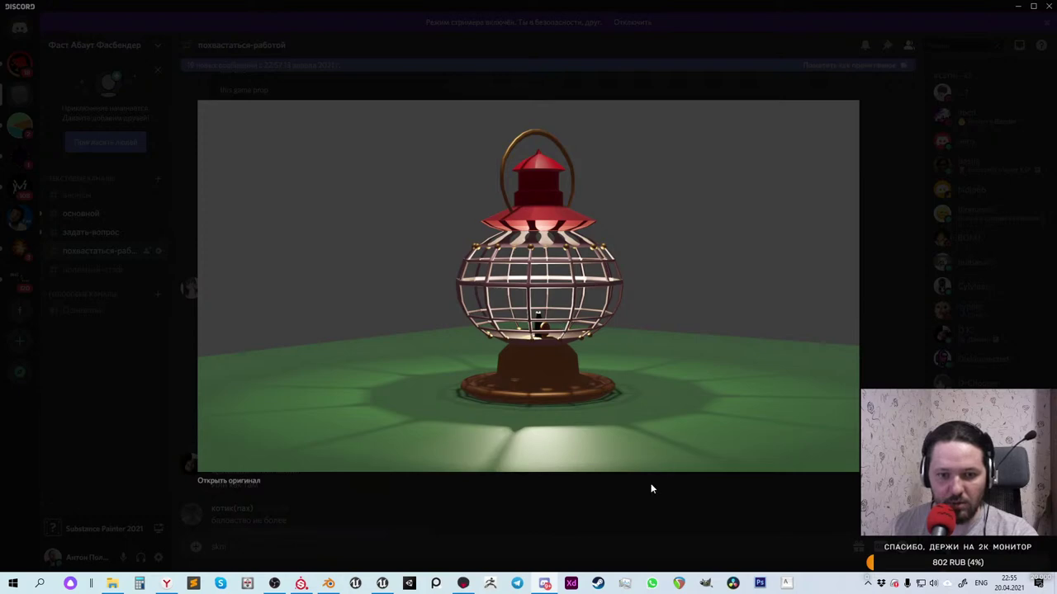
left_click(580, 493)
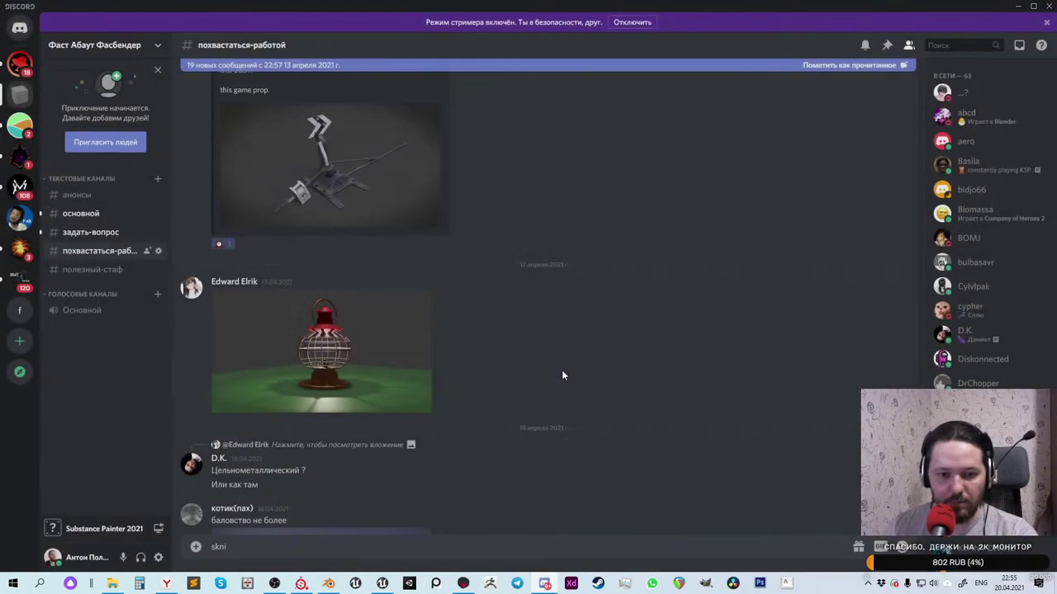
left_click(328, 355)
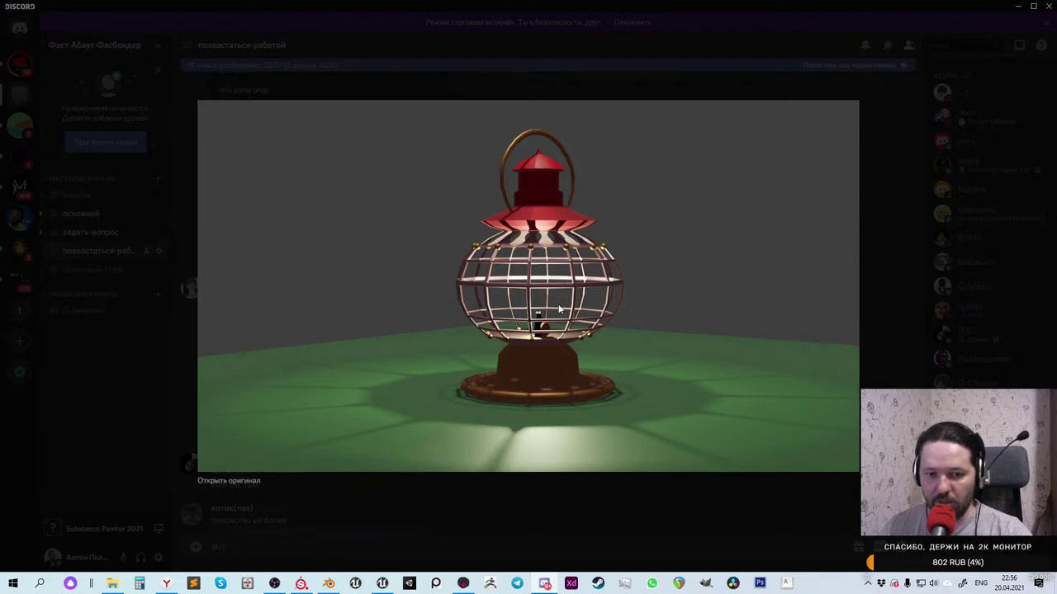
left_click(627, 496)
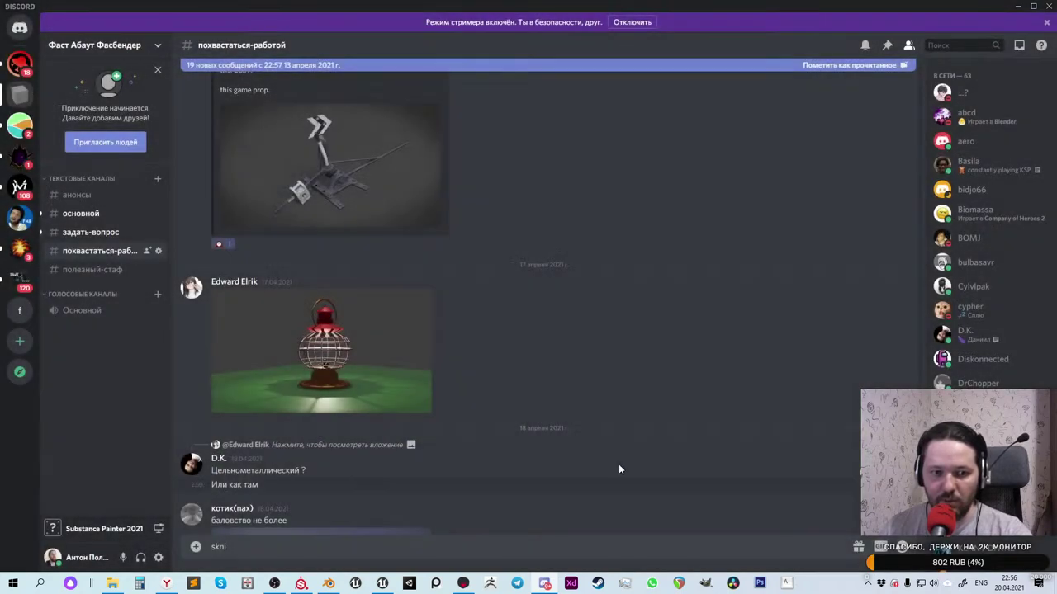
React to the lantern post with the flashlight emoji, searching 'light'
left_click(862, 276)
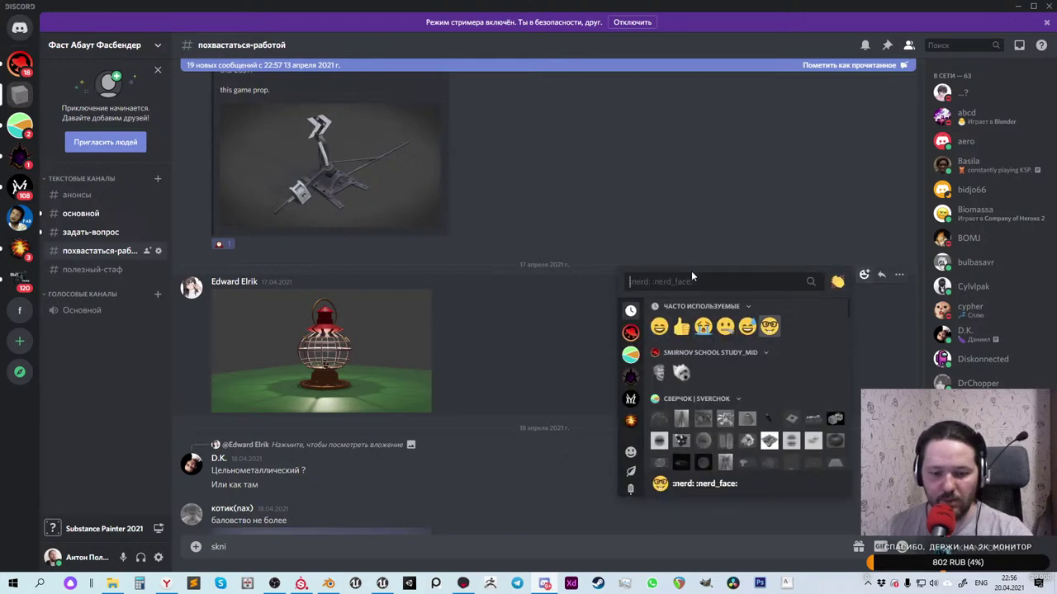
type("light")
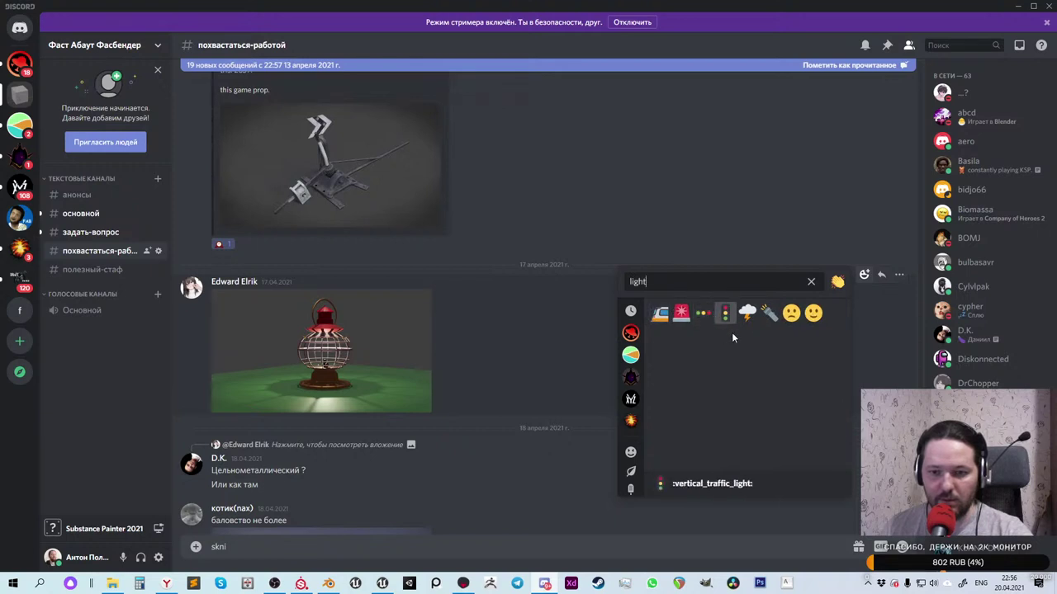
left_click(768, 313)
scroll(480, 336, "down", 2)
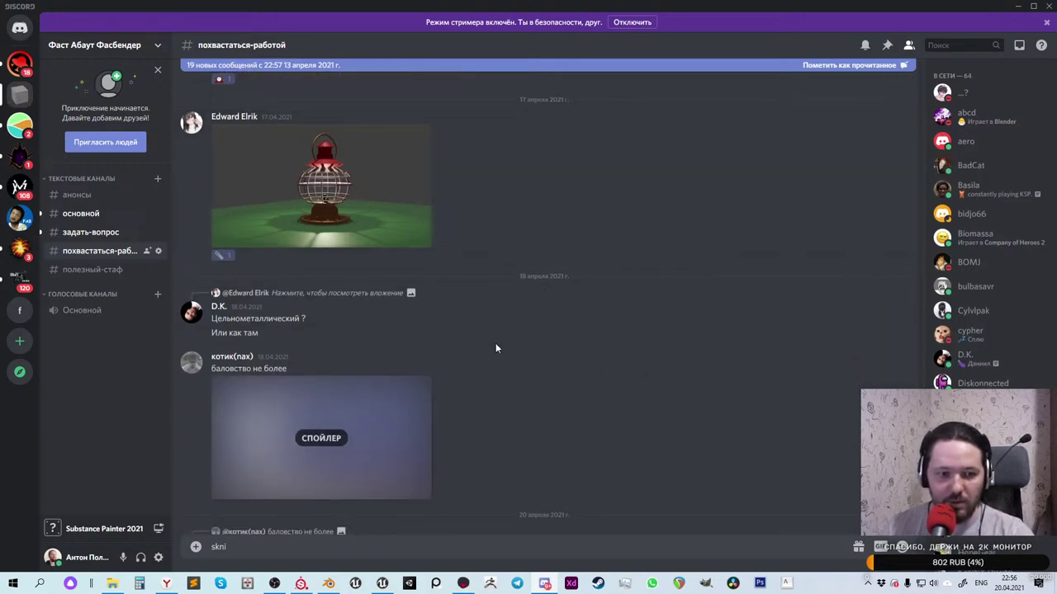
scroll(509, 334, "down", 2)
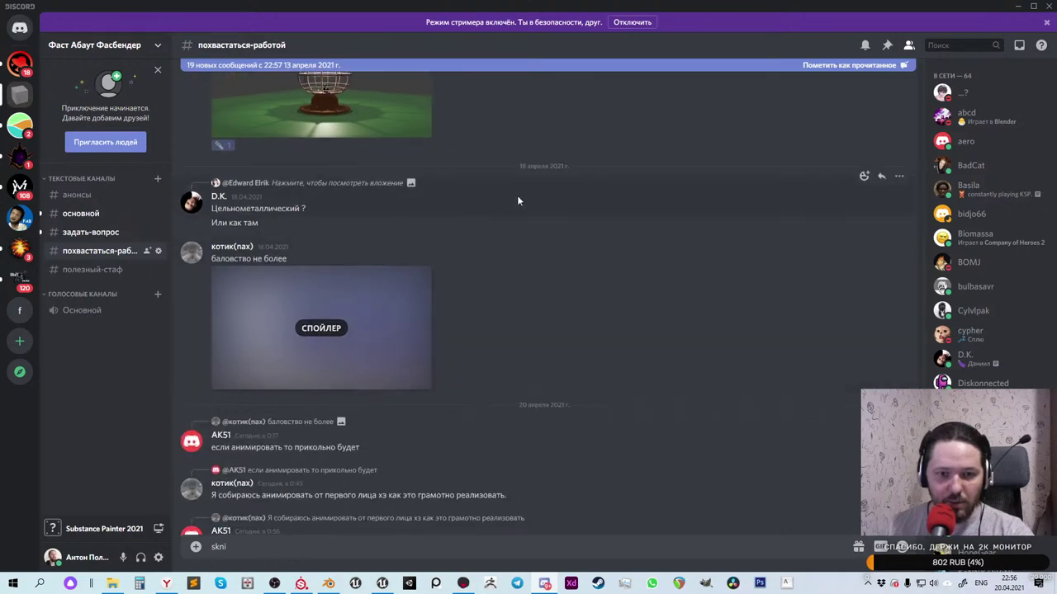
Check the Unreal hangar level, return to Discord, and enlarge the 'баловство не более' dab image
key("alt+Tab")
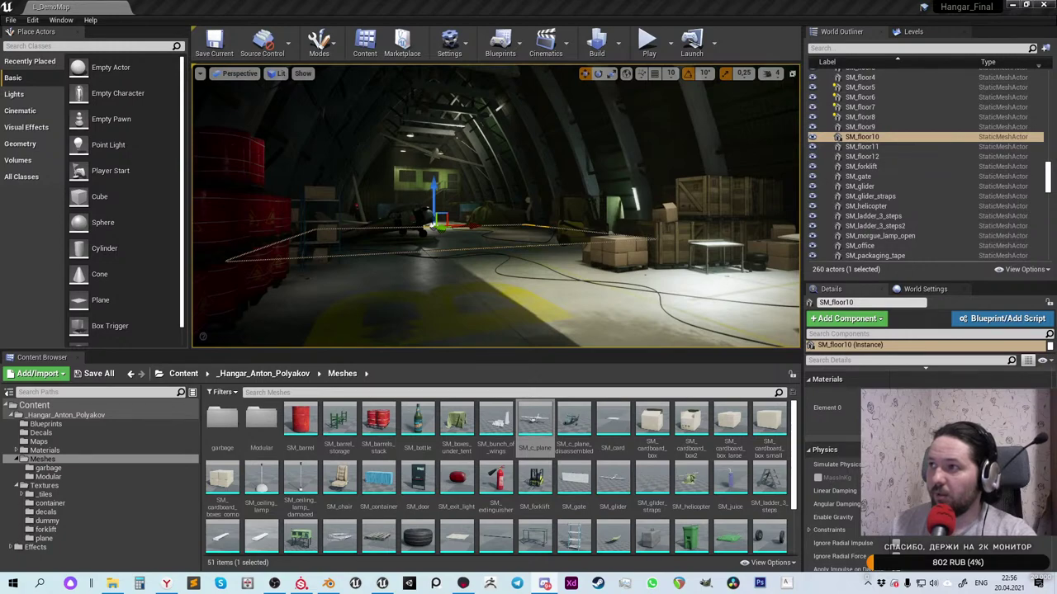
key("alt+Tab")
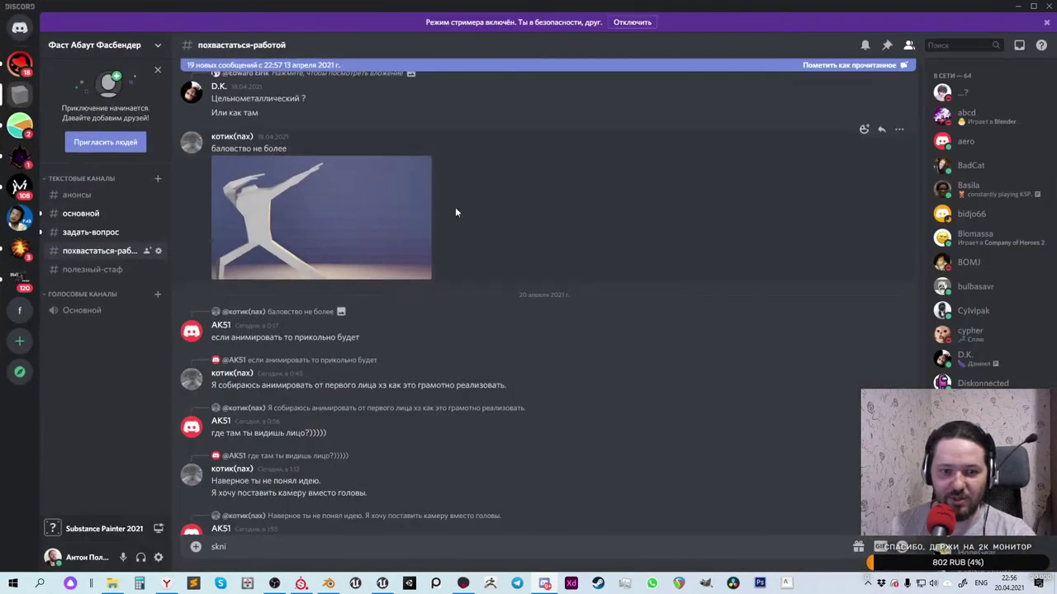
left_click(350, 219)
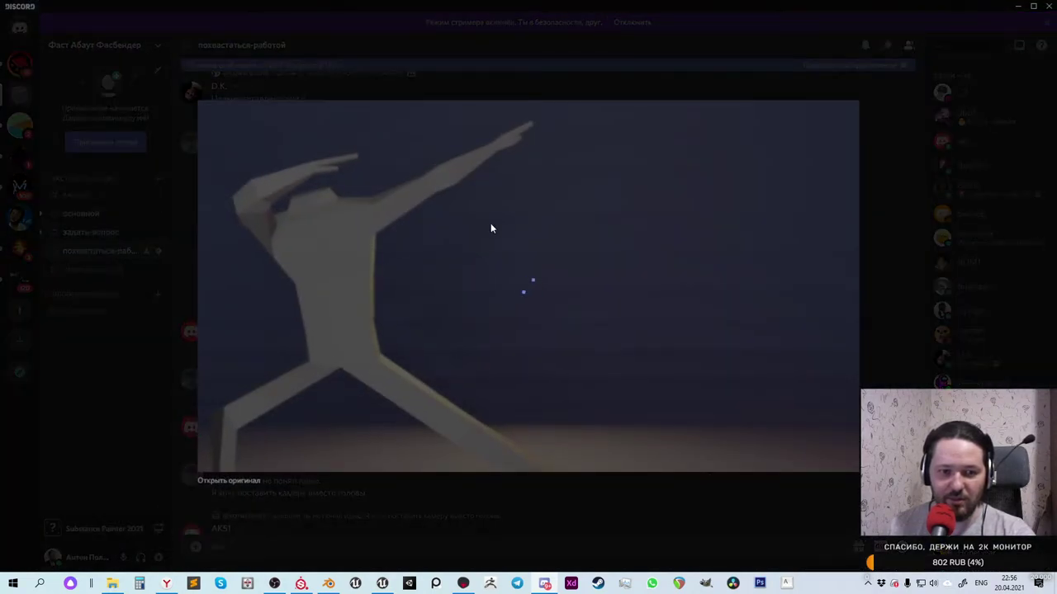
Close the dab figure image and react to its post with the dagger emoji, searching 'da'
left_click(881, 201)
left_click(864, 130)
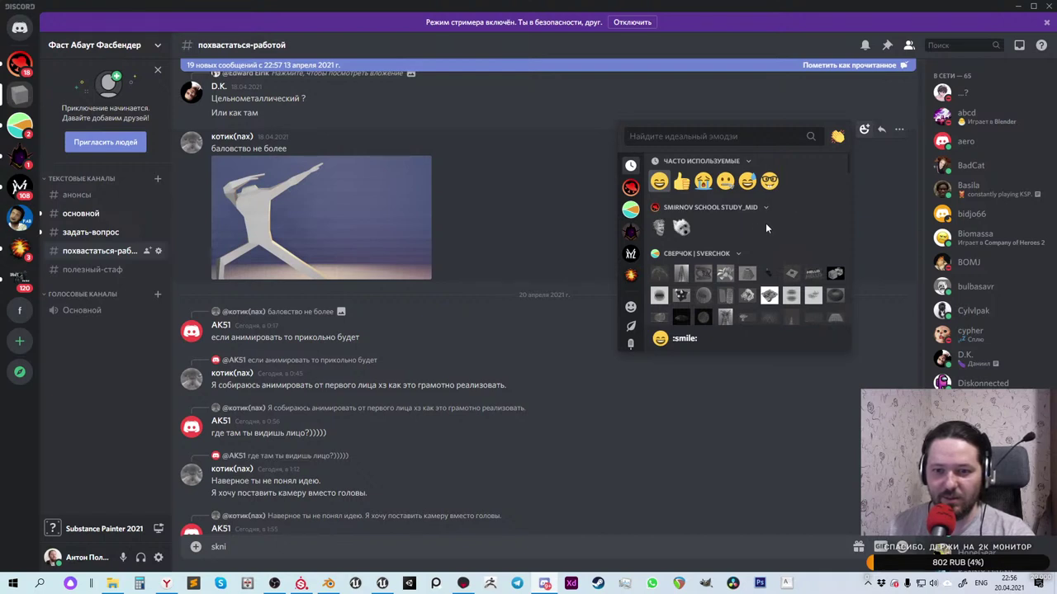
scroll(765, 222, "down", 1)
scroll(743, 190, "up", 1)
type("da")
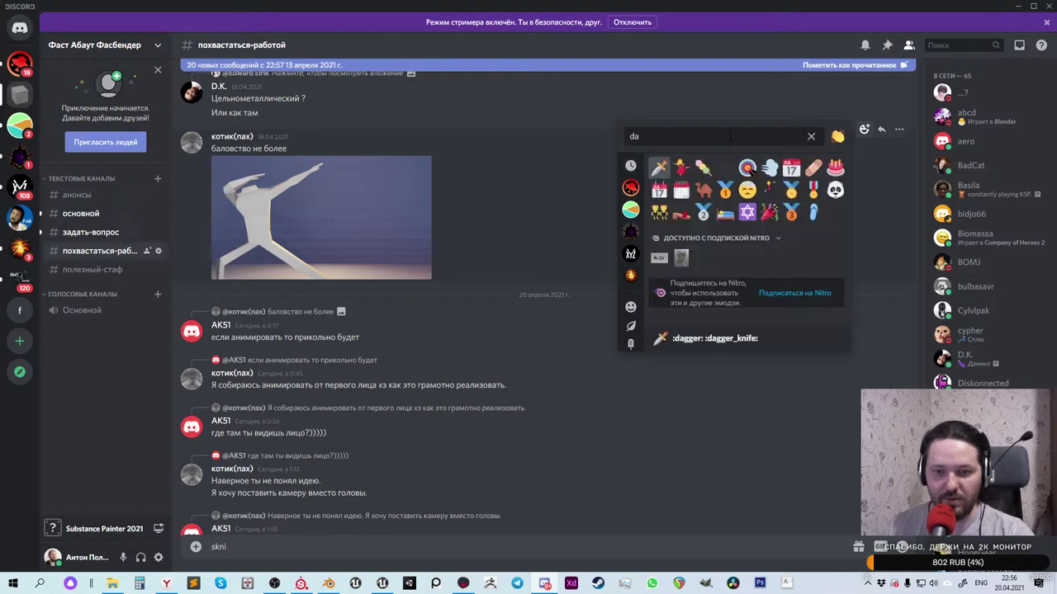
left_click(681, 167)
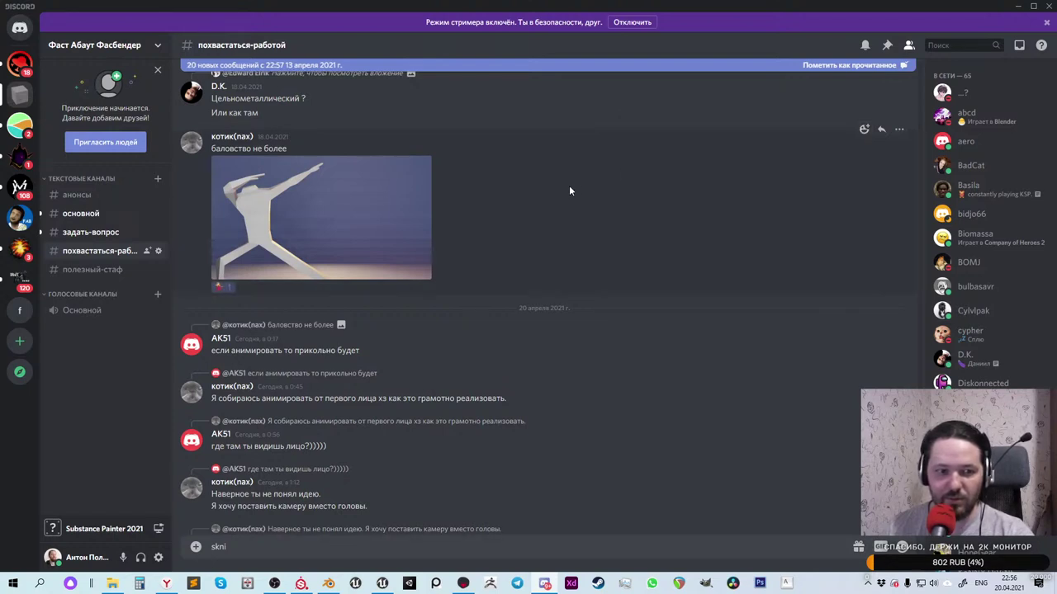
scroll(570, 192, "down", 3)
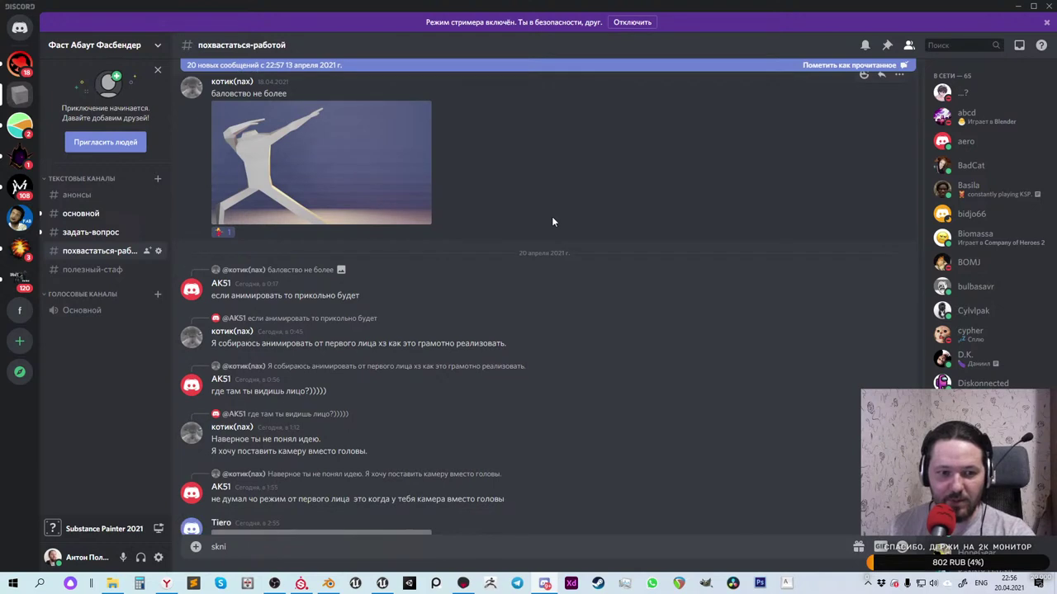
scroll(567, 219, "down", 2)
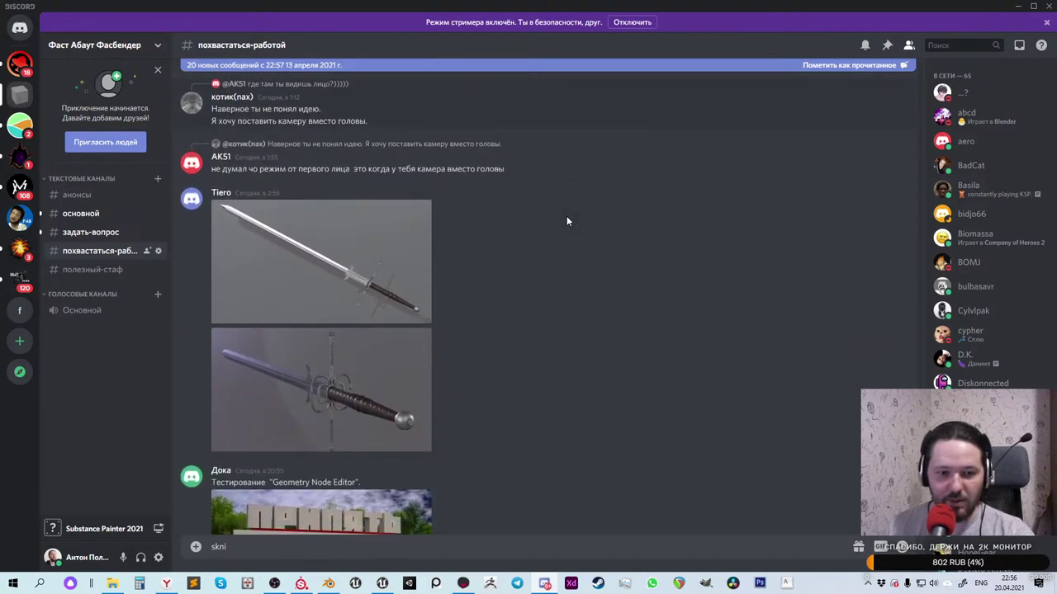
View the first and then the second sword render full-size, closing each afterwards
scroll(530, 228, "down", 1)
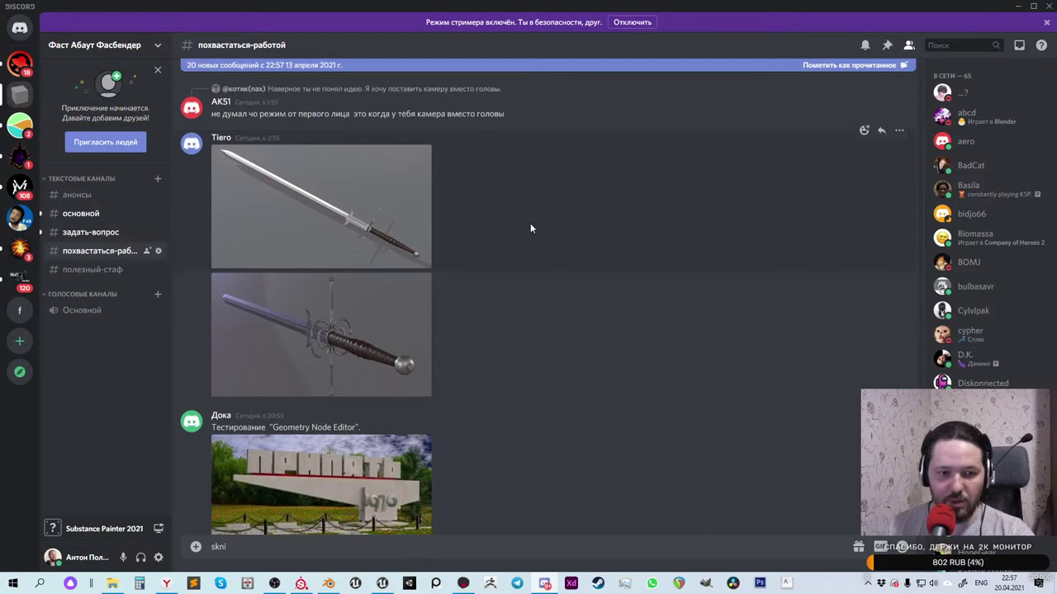
left_click(357, 207)
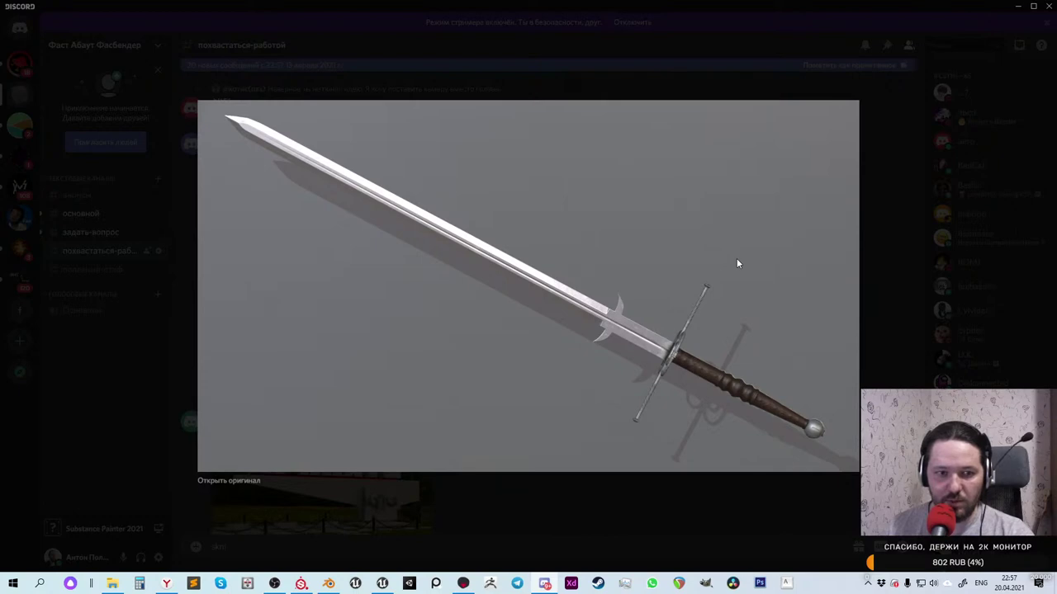
left_click(886, 256)
left_click(335, 322)
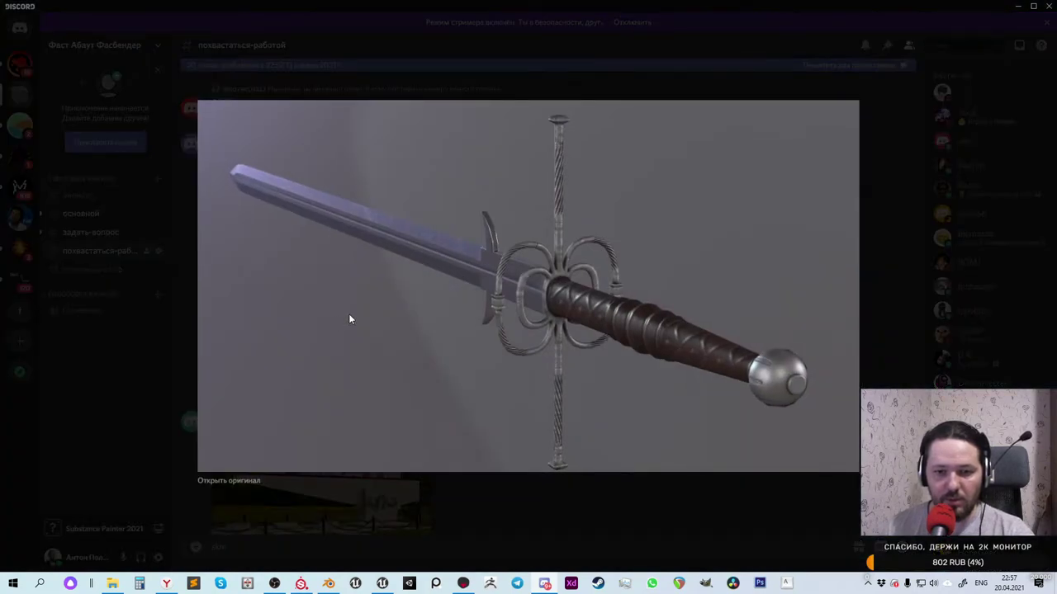
left_click(882, 289)
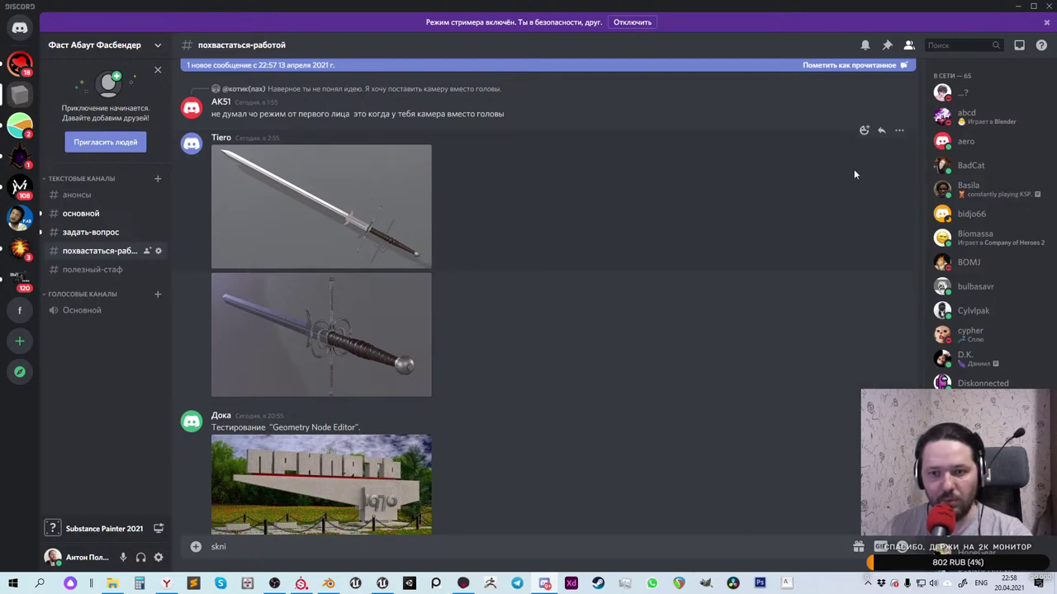
React to the two-sword post with the knife emoji
left_click(864, 129)
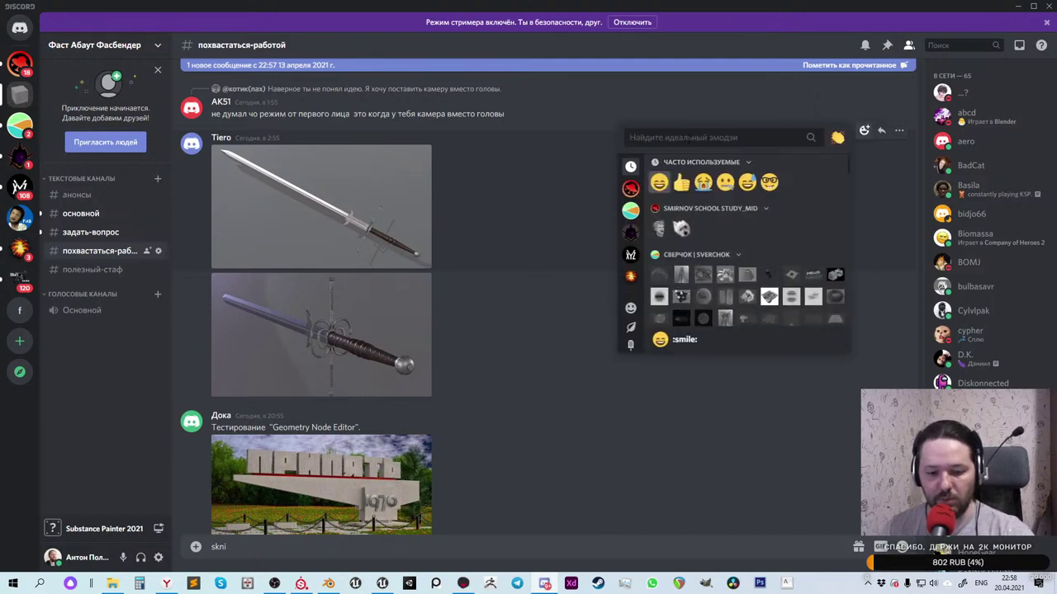
type("bn")
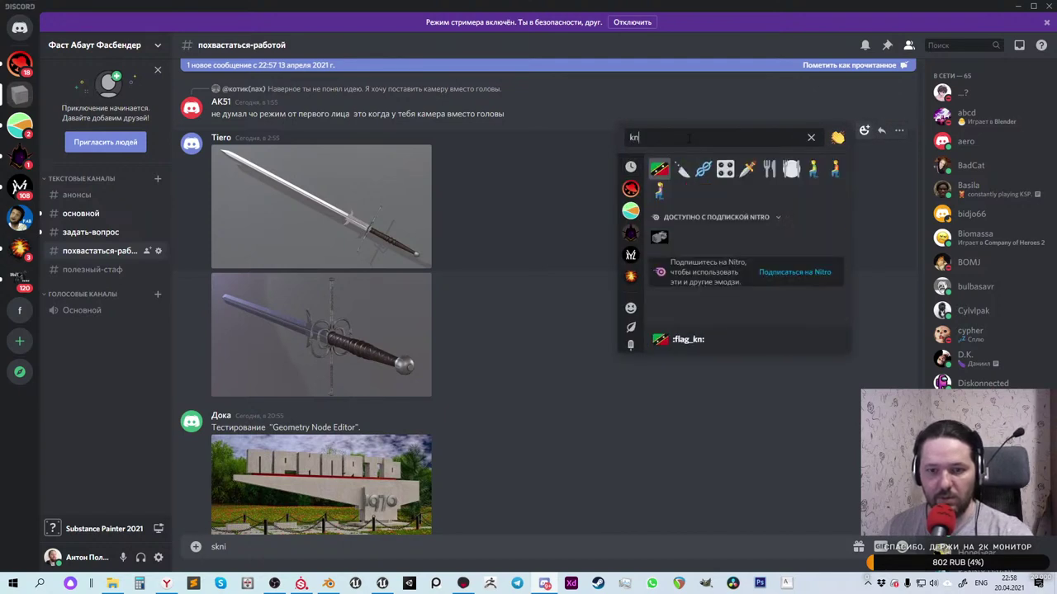
left_click(680, 173)
scroll(558, 248, "down", 3)
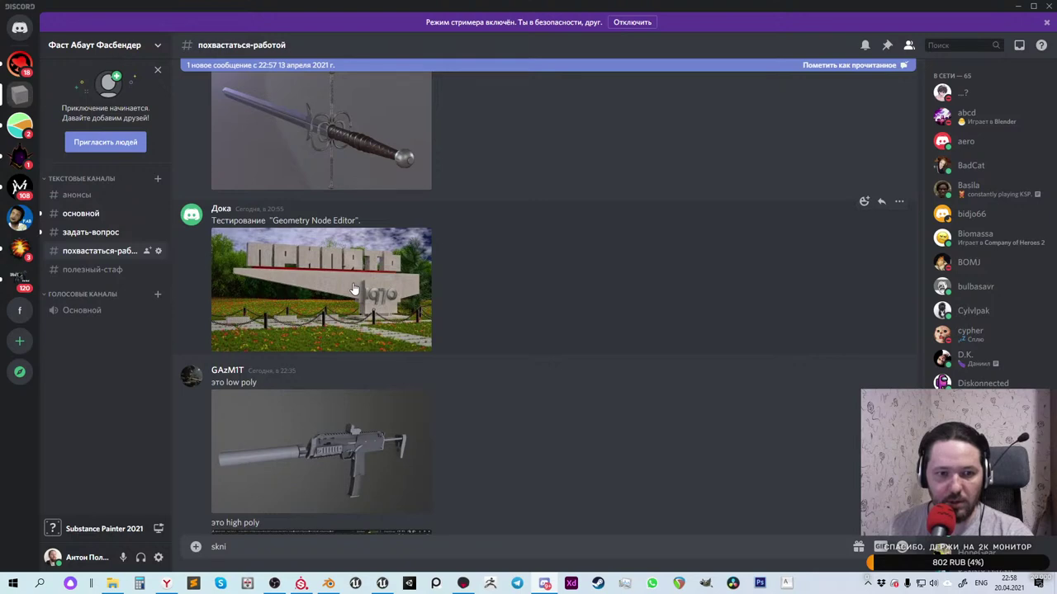
View the Pripyat monument render full-size, then begin an emoji search for its post
left_click(353, 288)
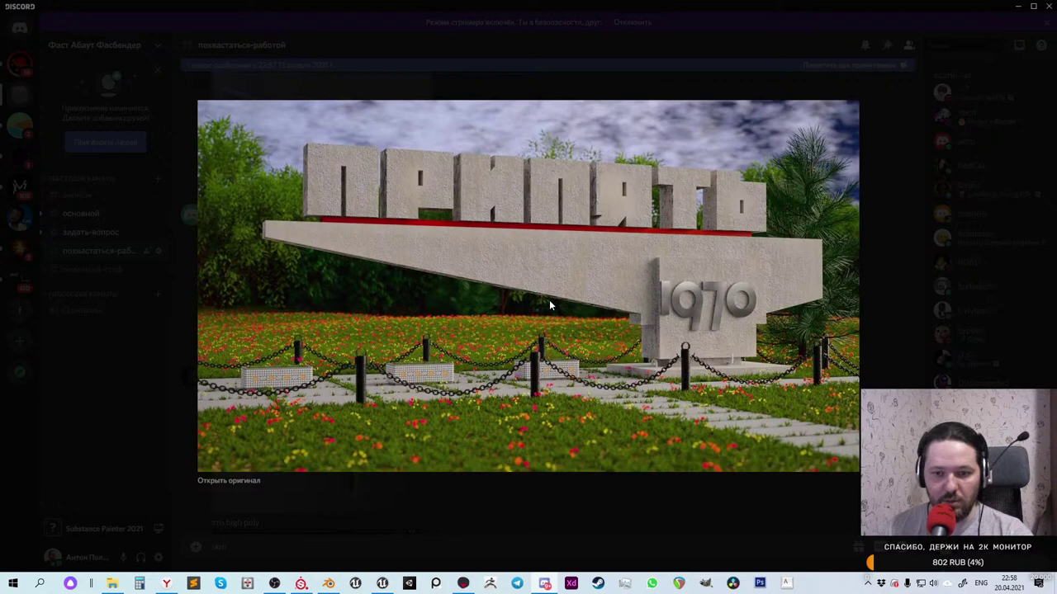
left_click(882, 312)
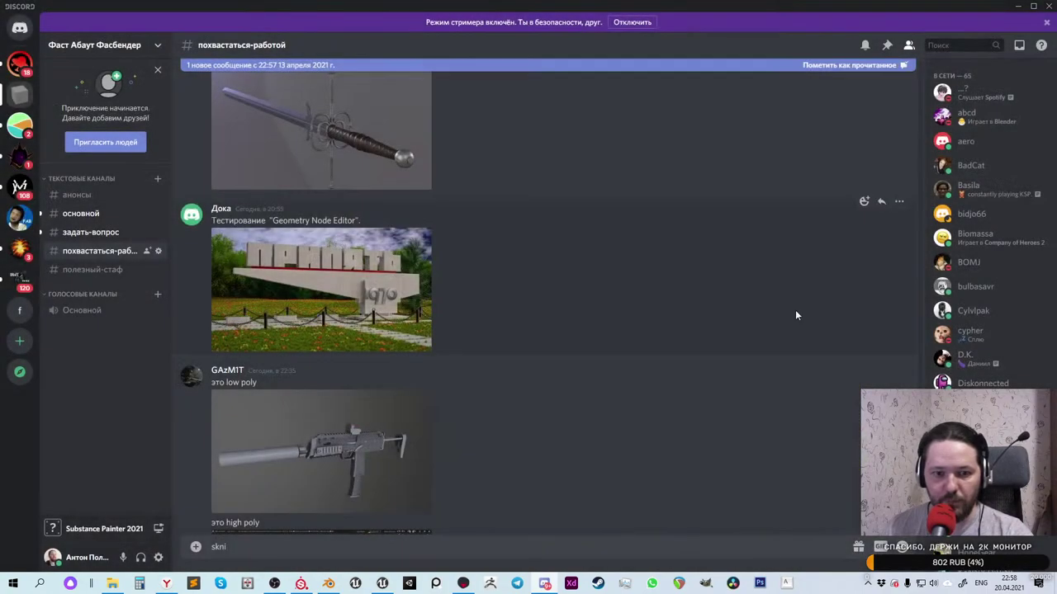
left_click(864, 202)
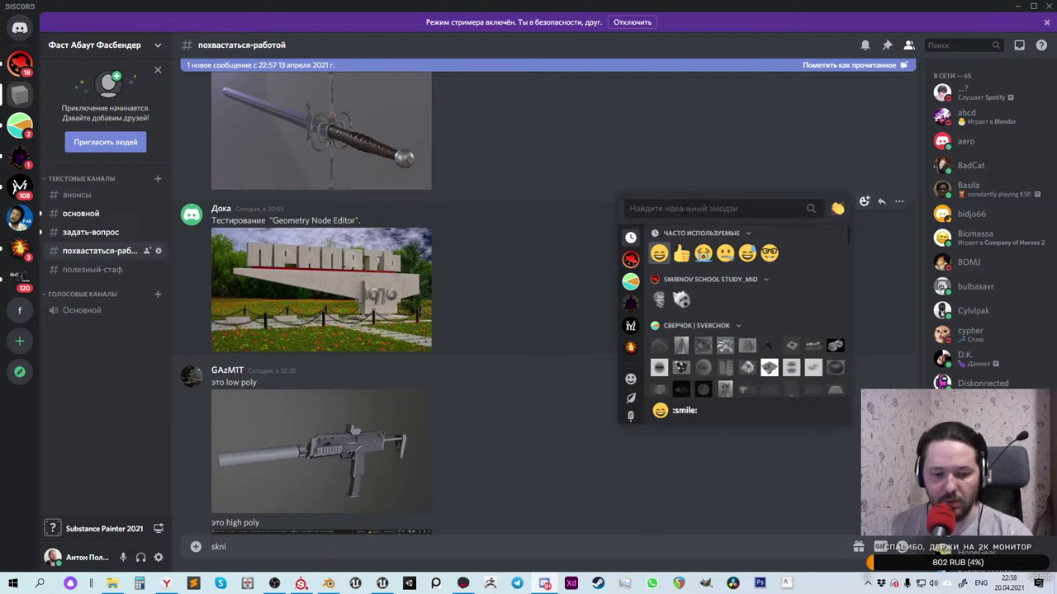
type("fa")
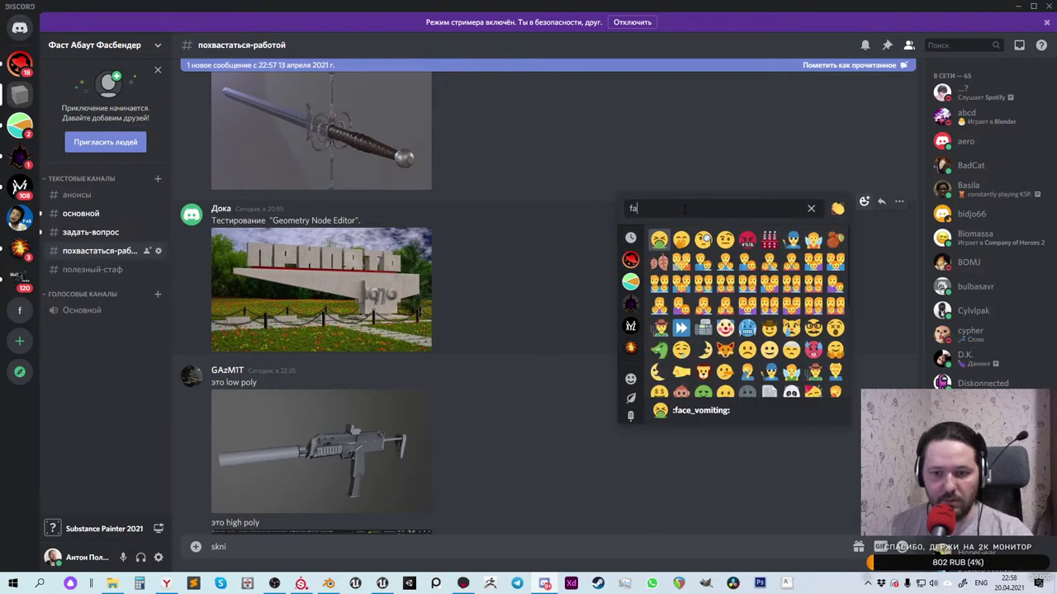
type("br")
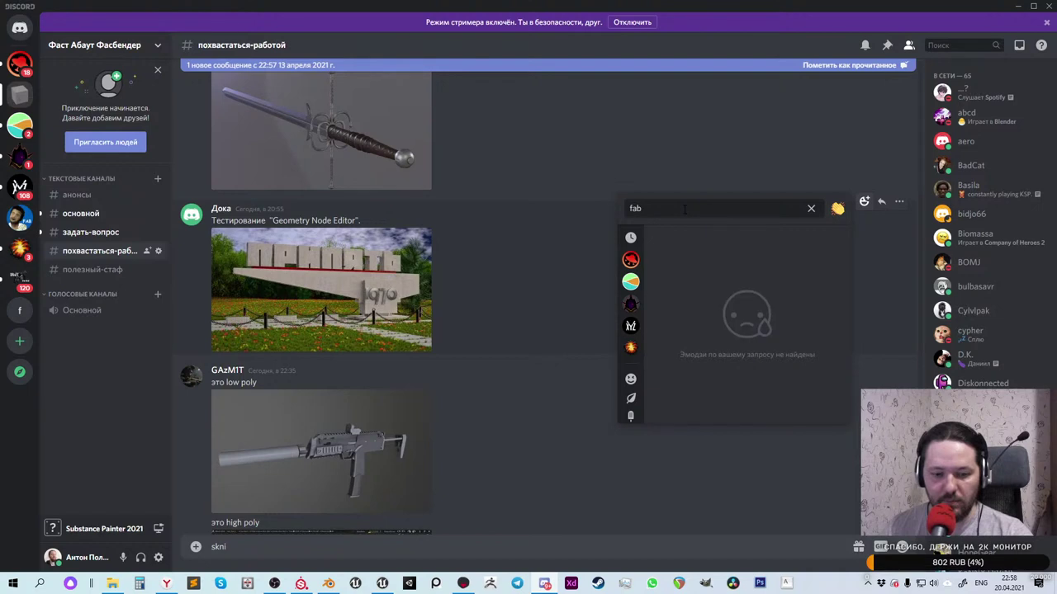
After the failed search, react to the Pripyat post with :smoking:, found by searching 'smok'
left_click(610, 206)
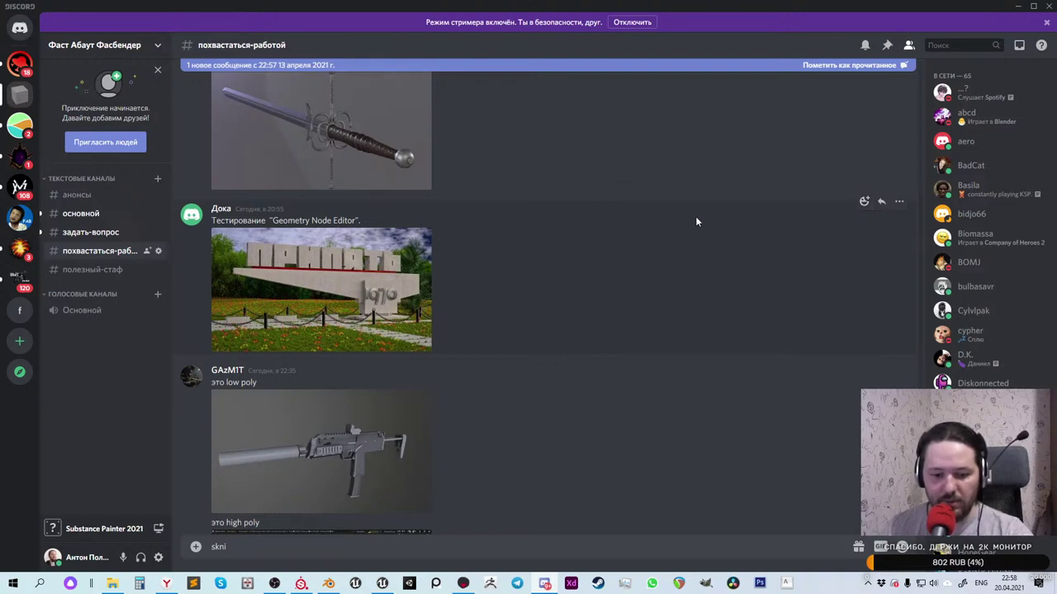
type("sknismo")
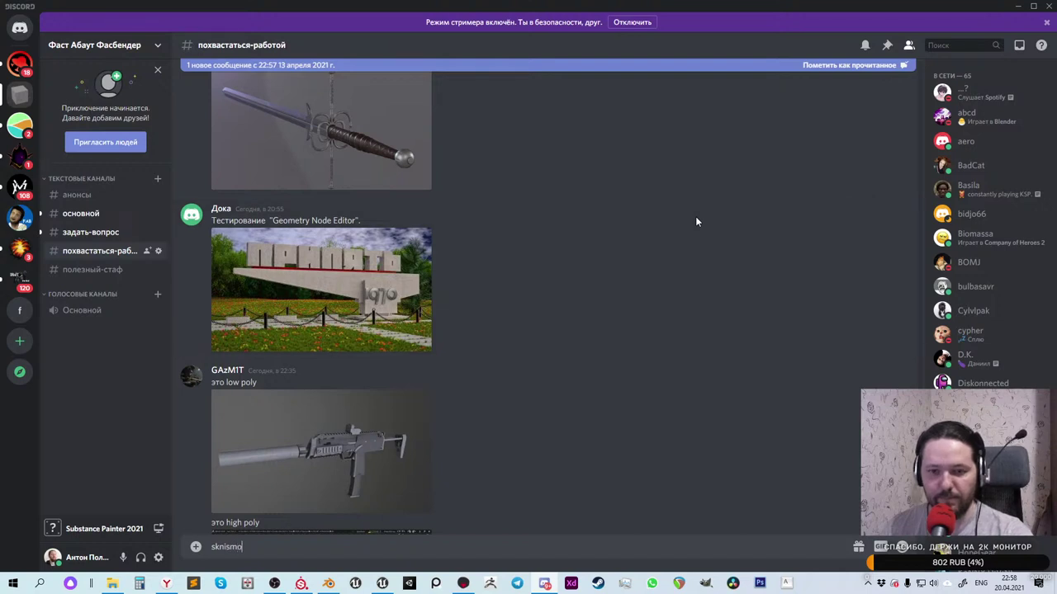
left_click(863, 201)
type("s")
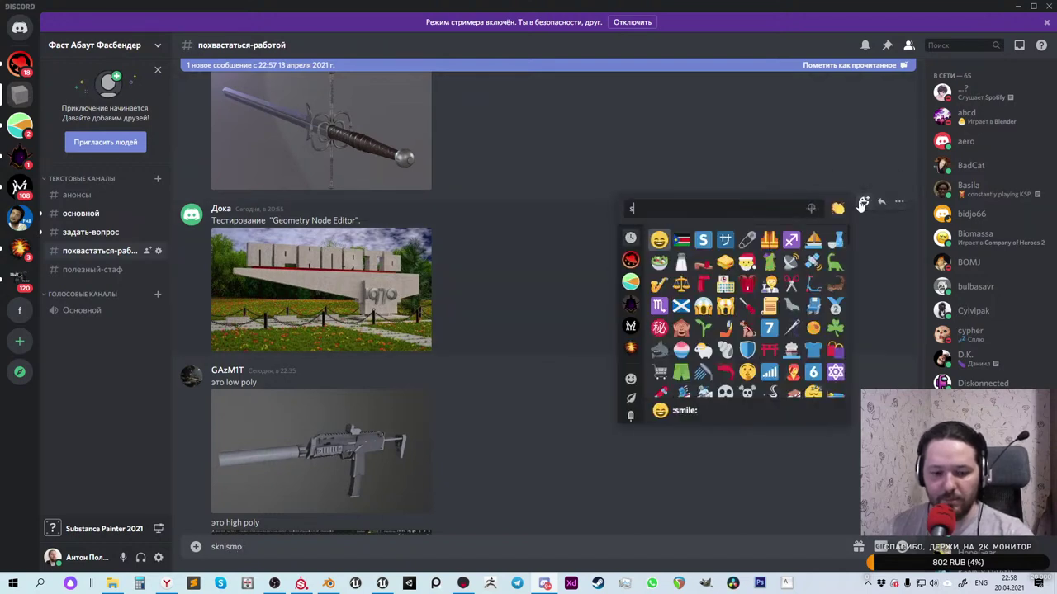
type("mok")
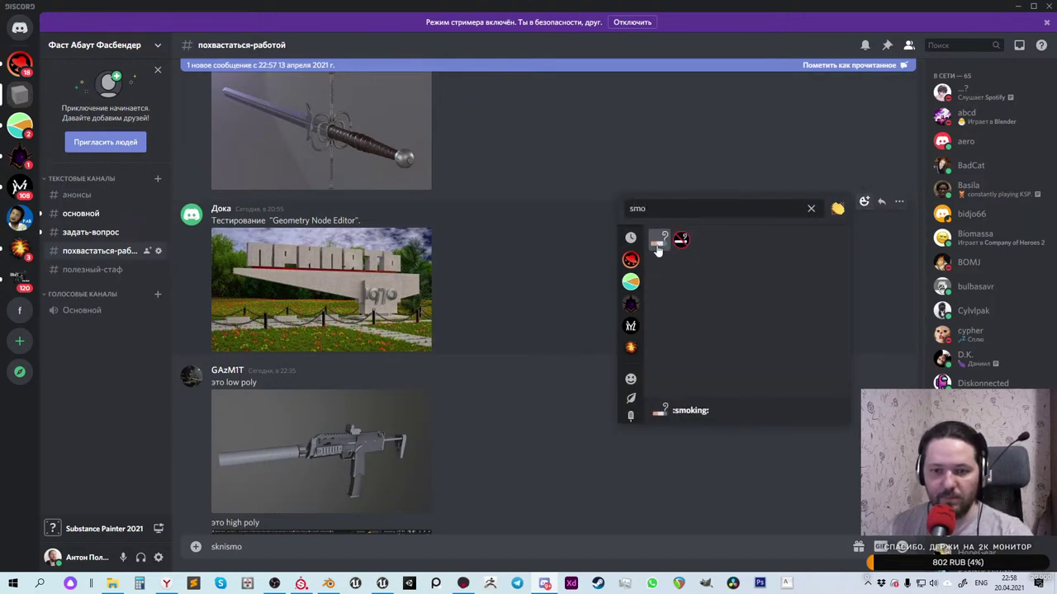
left_click(658, 239)
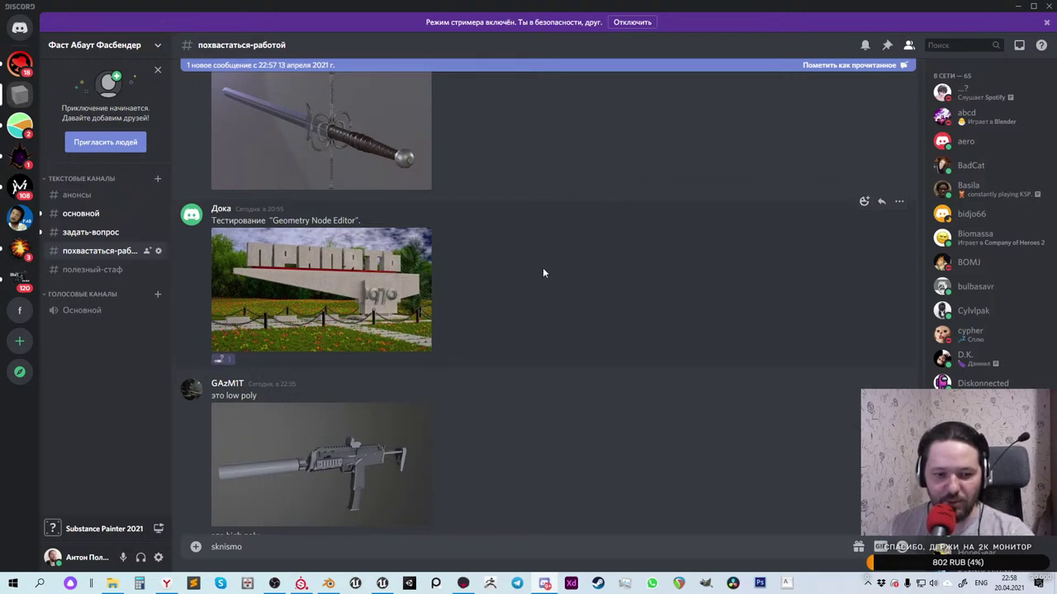
scroll(543, 273, "down", 3)
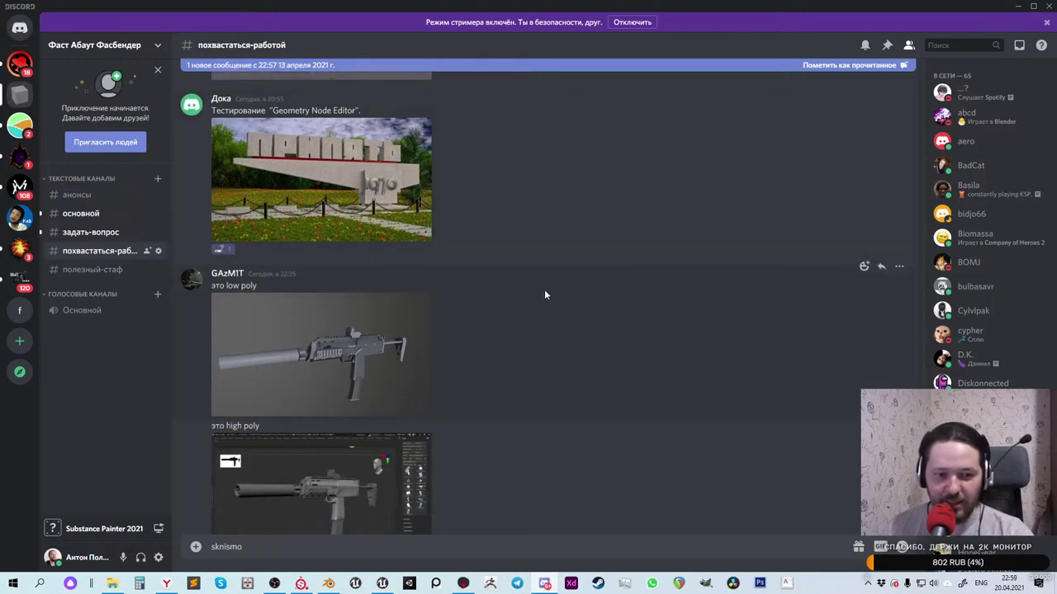
Look at the low-poly suppressed SMG render full-size, then close the viewer
scroll(544, 294, "down", 3)
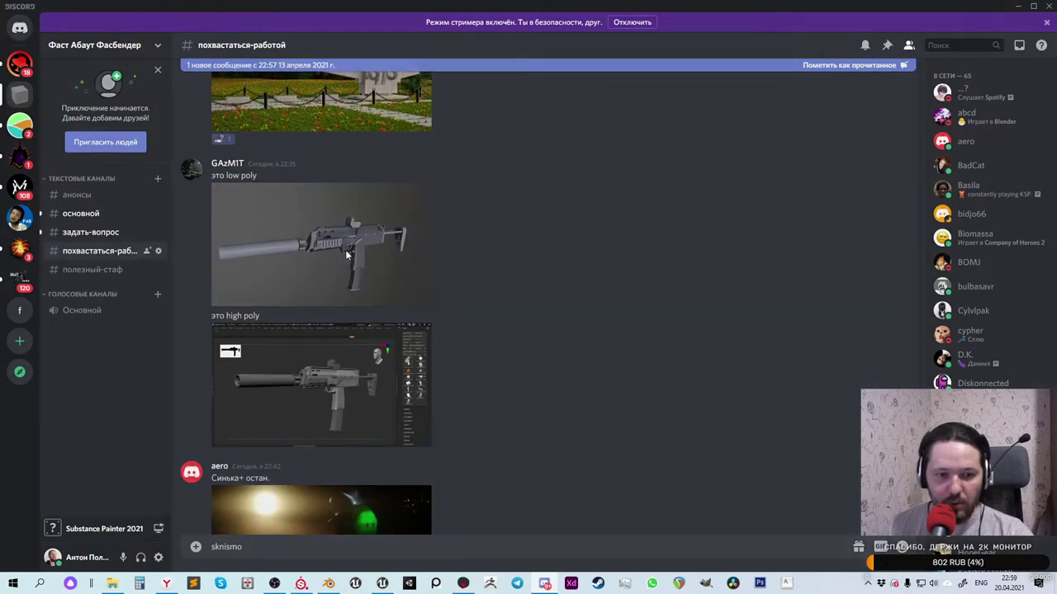
left_click(371, 275)
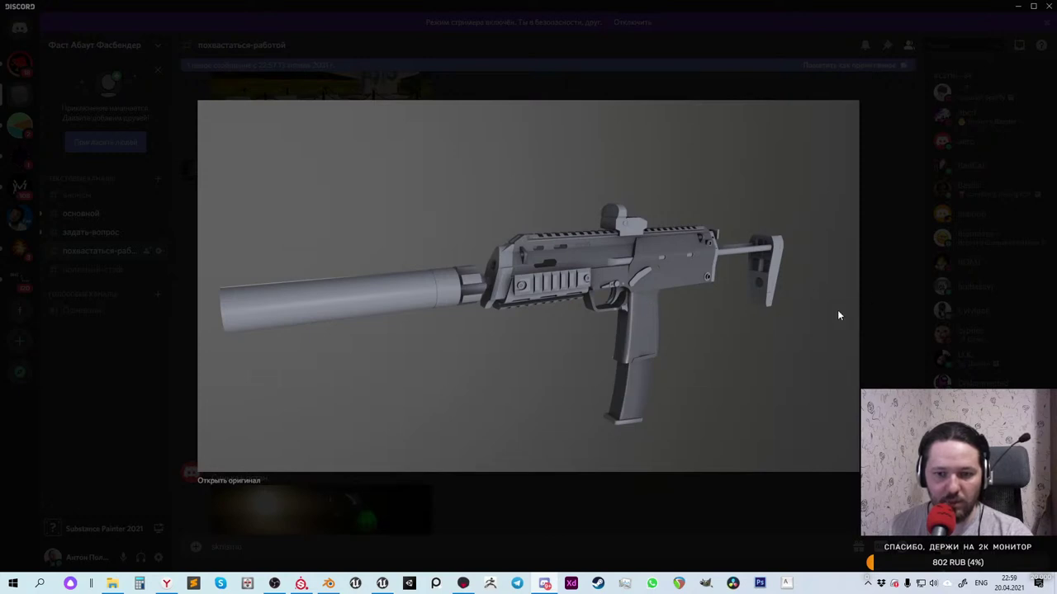
left_click(878, 271)
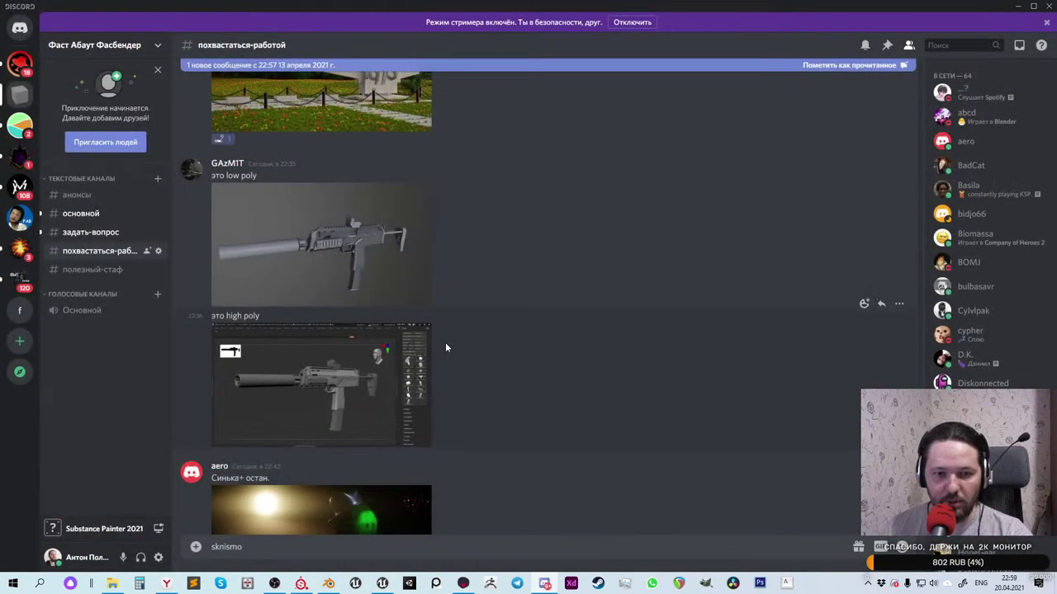
Inspect the high-poly gun render full-size, then give the low-poly SMG post a :gun: reaction
left_click(327, 373)
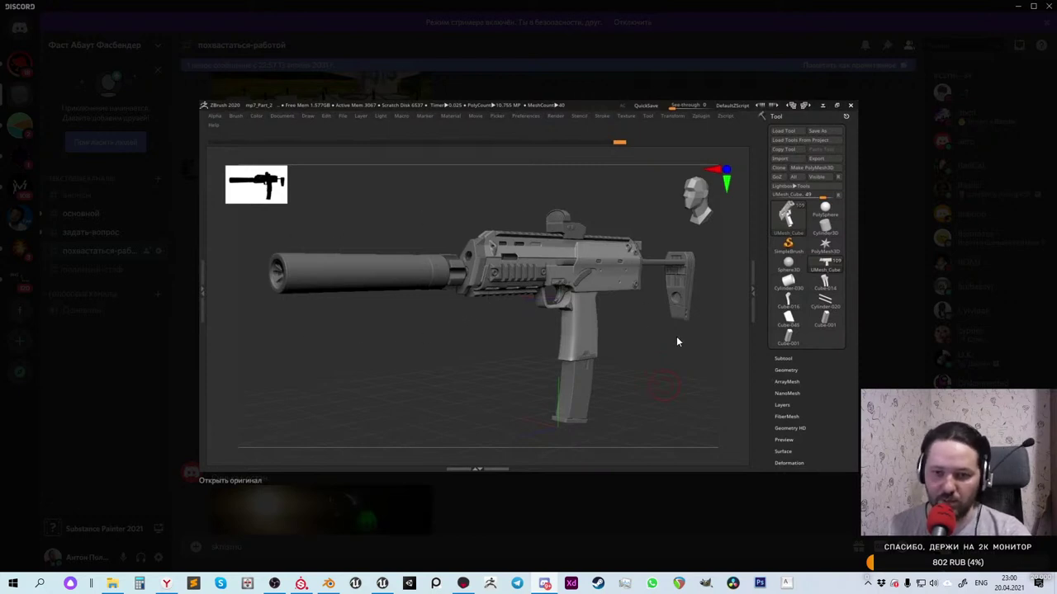
left_click(876, 261)
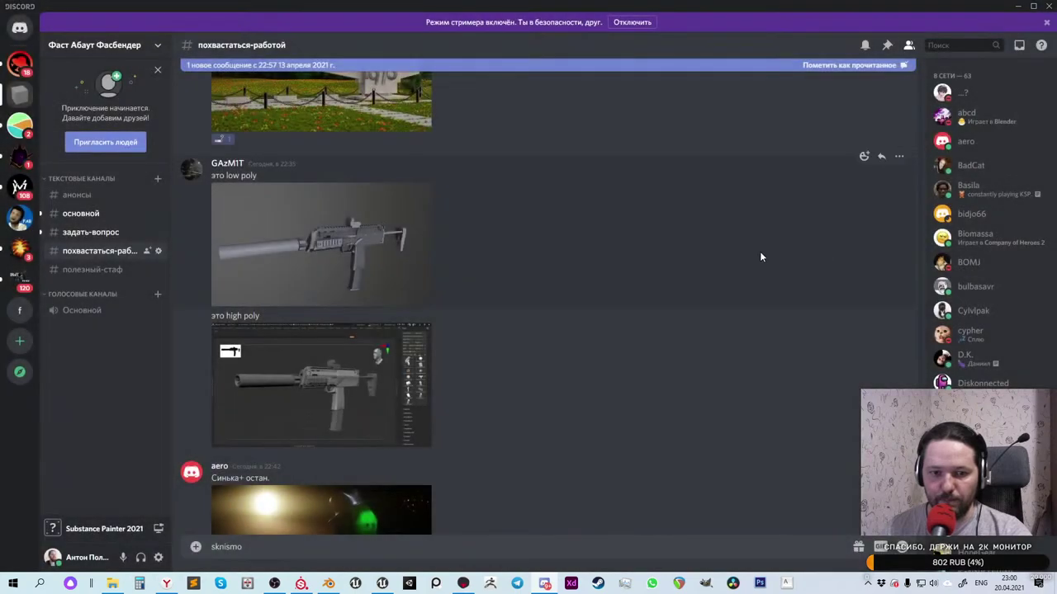
left_click(862, 157)
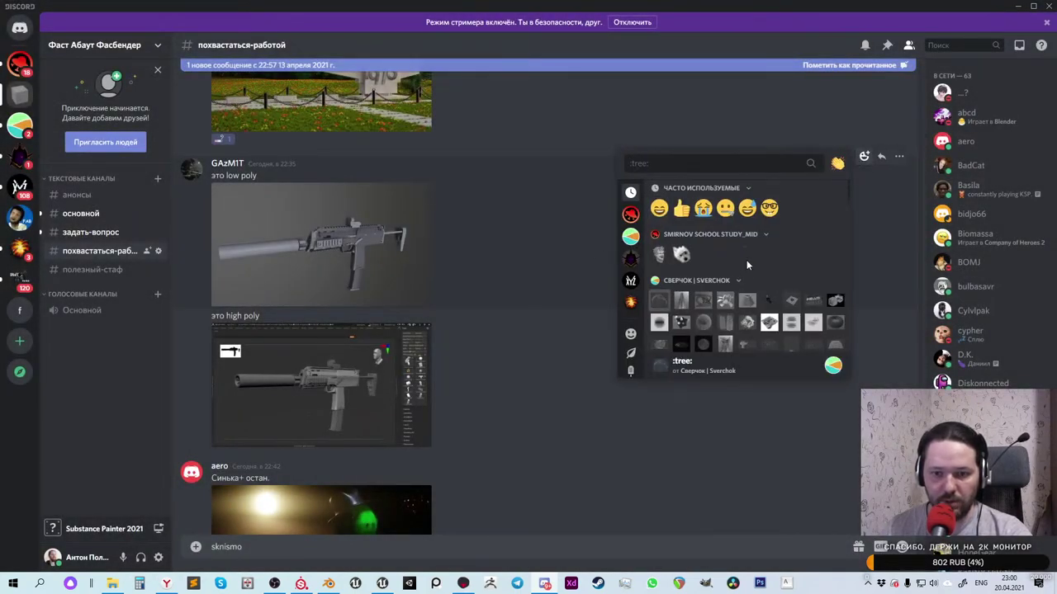
type("gun")
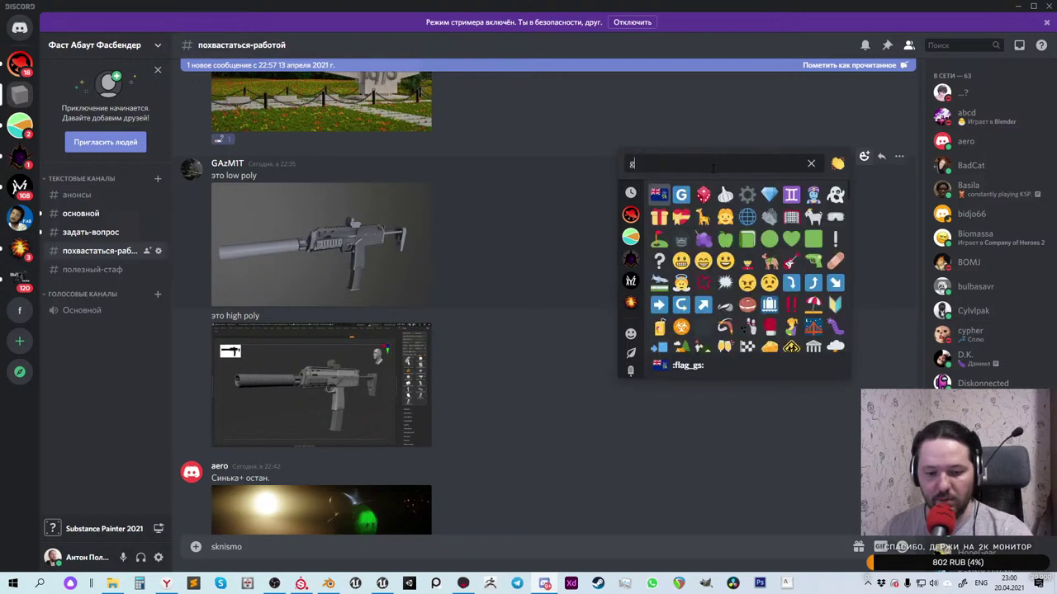
left_click(665, 195)
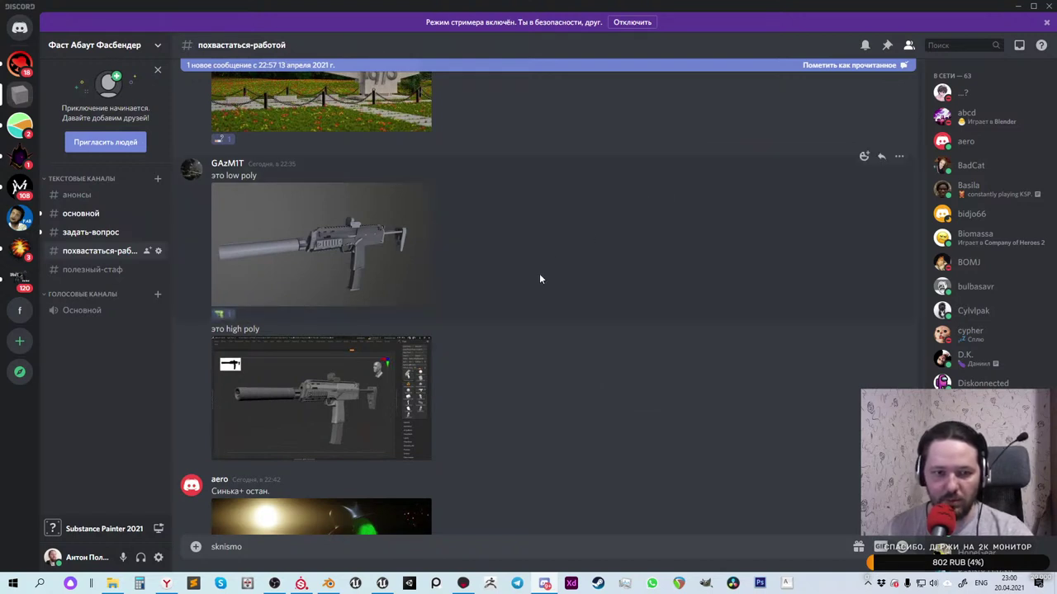
scroll(551, 274, "down", 5)
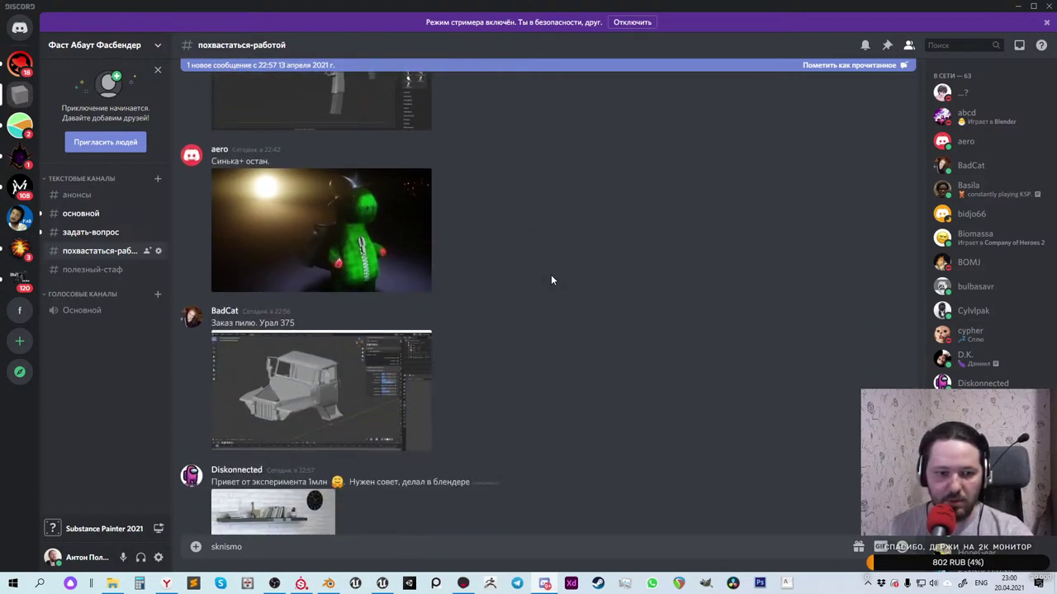
Enlarge the green plush-character render, then add a :dragon: reaction to its post
left_click(352, 223)
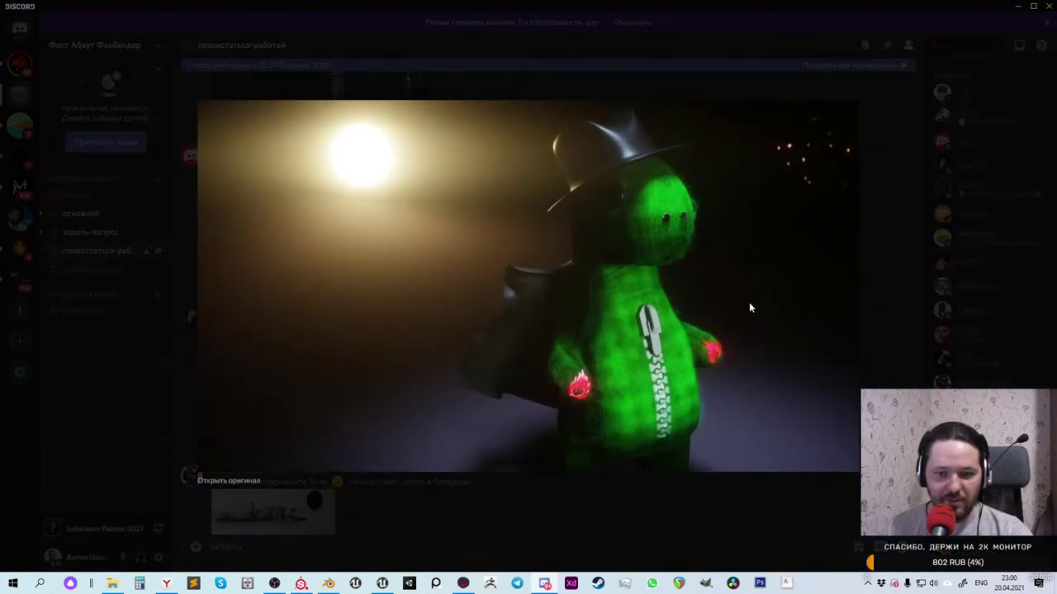
left_click(868, 293)
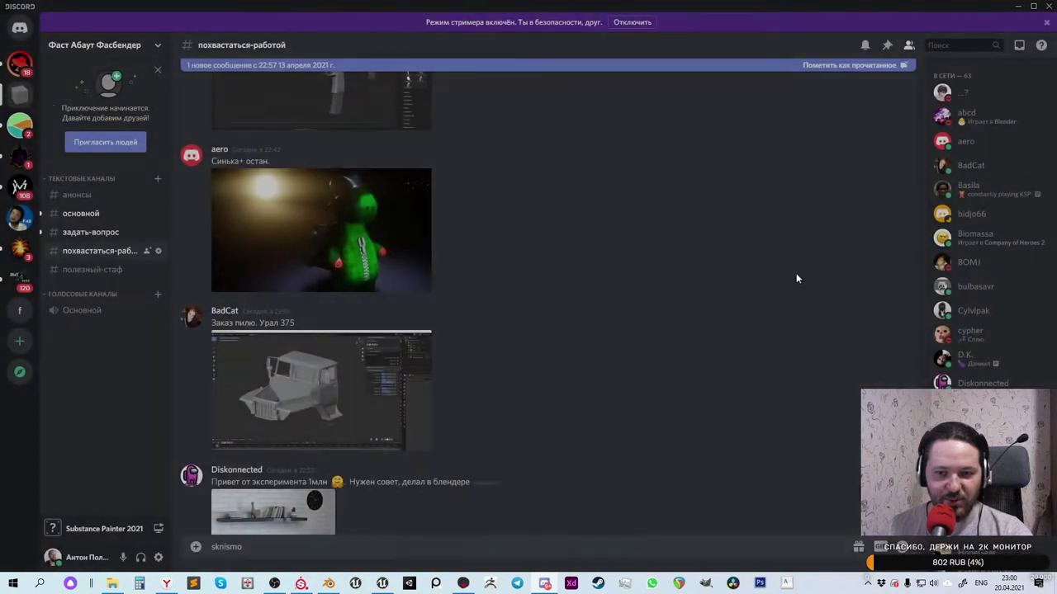
left_click(864, 142)
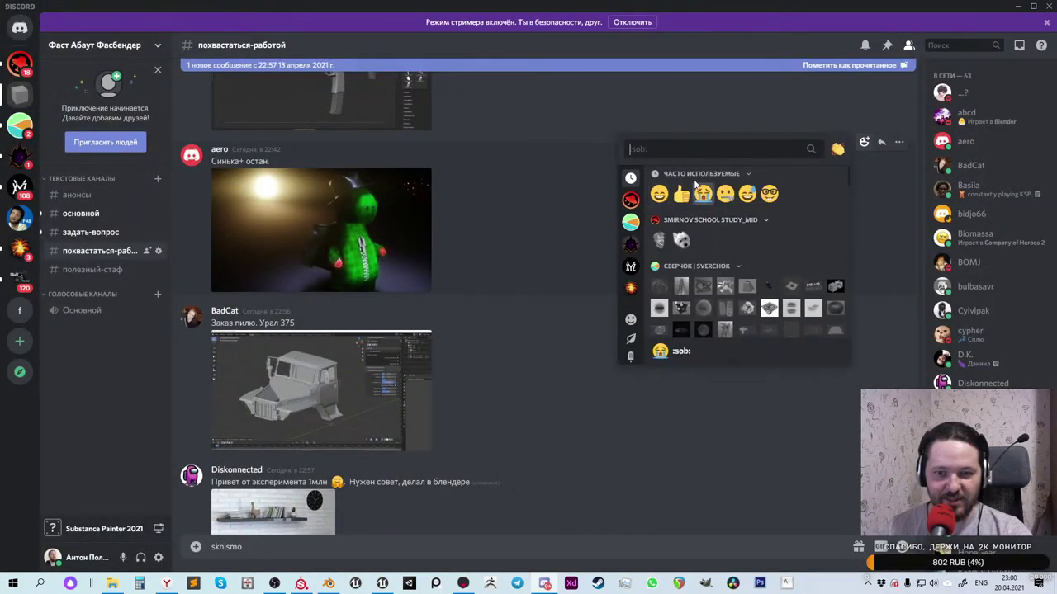
type("dr")
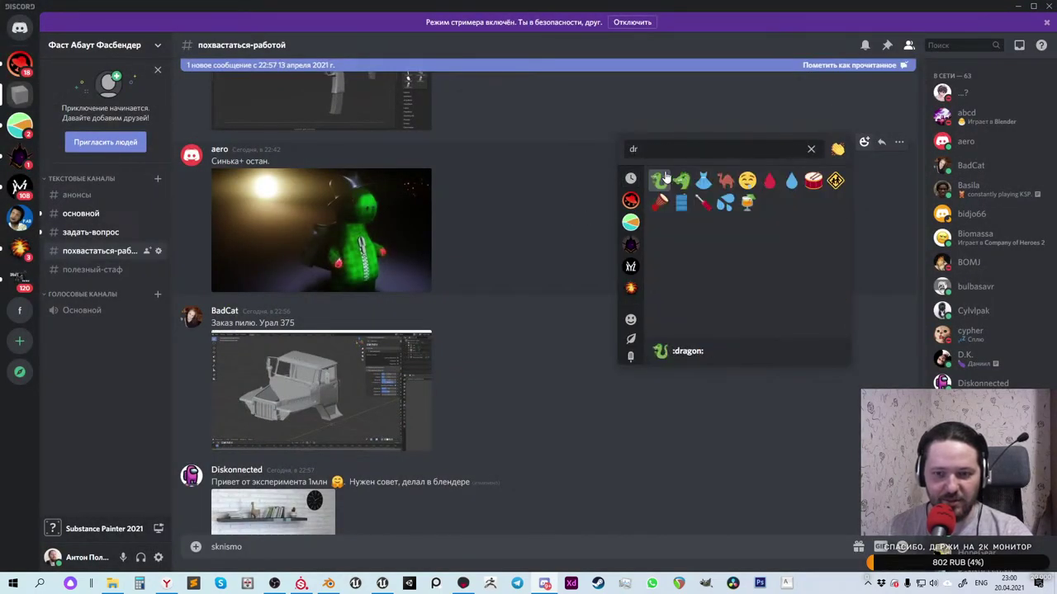
left_click(659, 181)
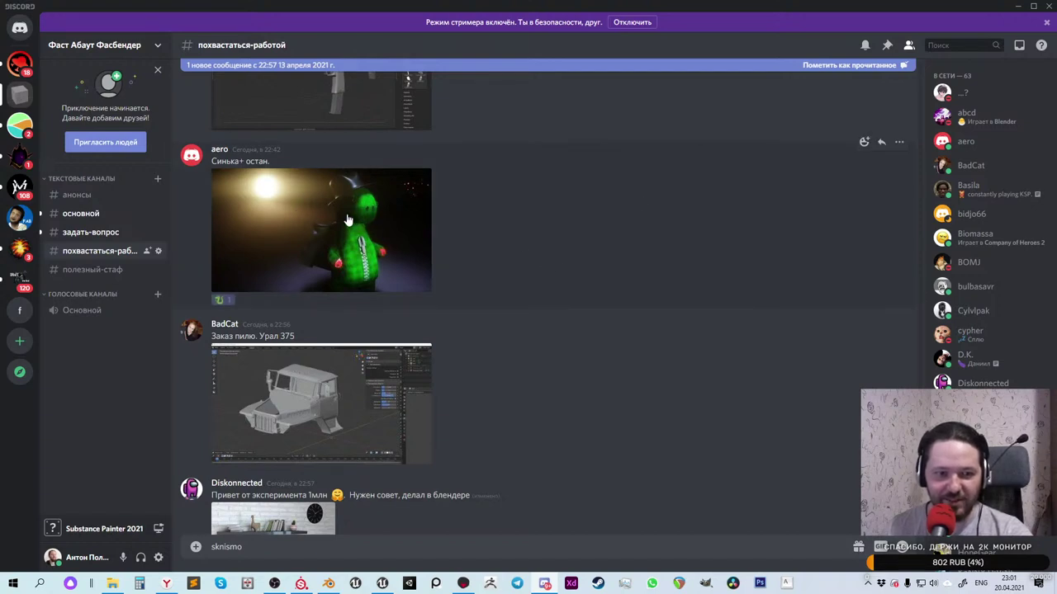
scroll(487, 263, "down", 1)
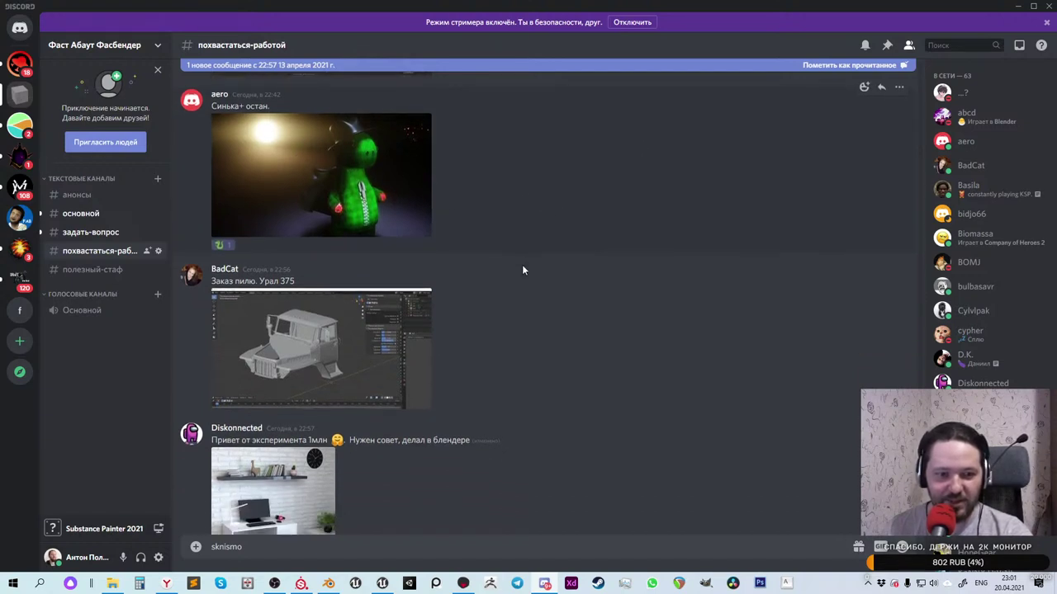
scroll(522, 270, "down", 1)
Inspect the Урал 375 truck screenshot full-size and react to its post with :blue_car:
left_click(311, 302)
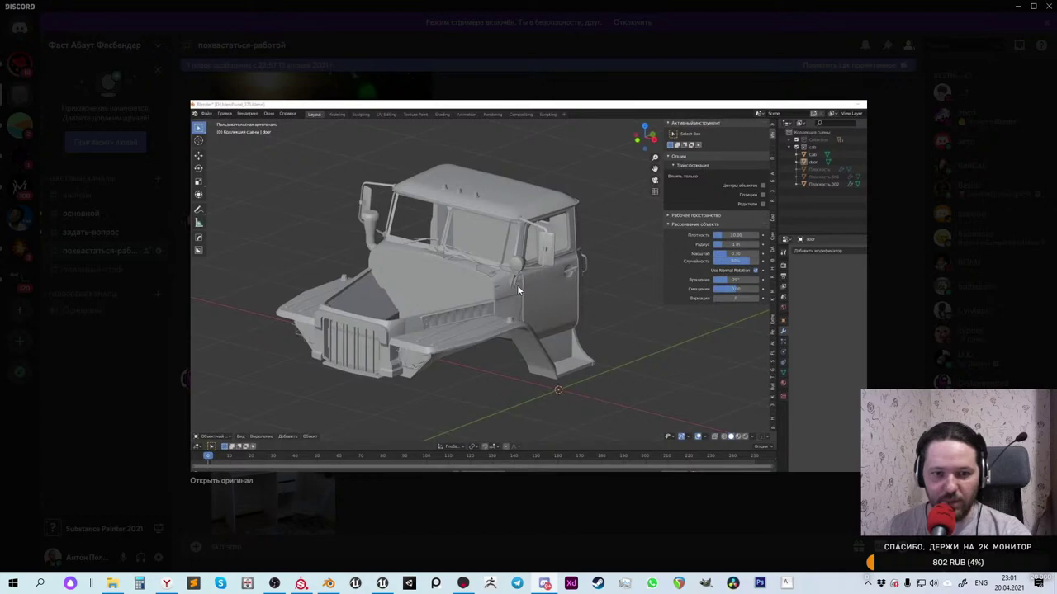
left_click(890, 267)
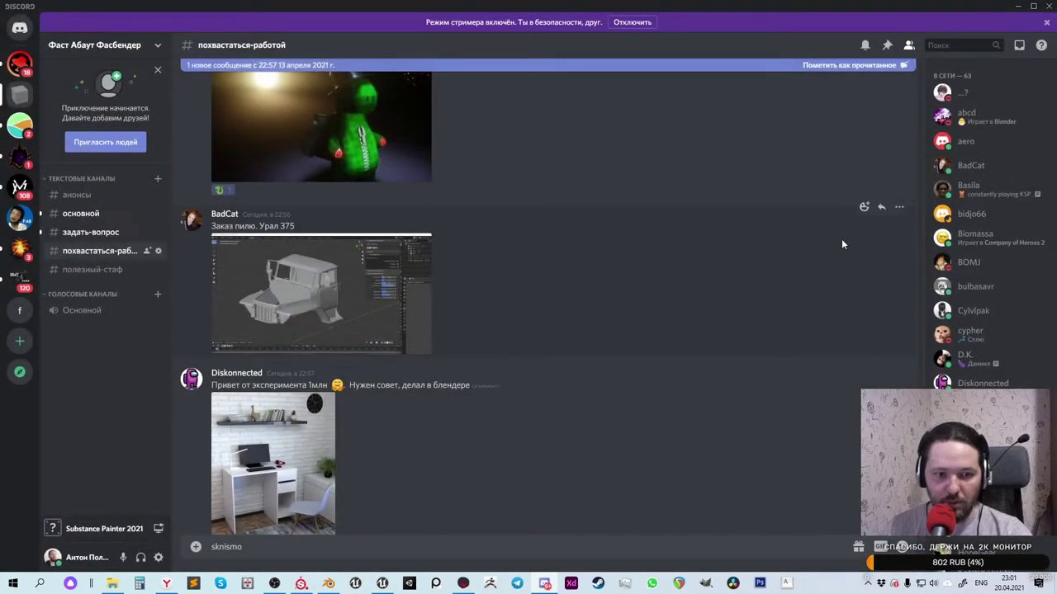
left_click(864, 208)
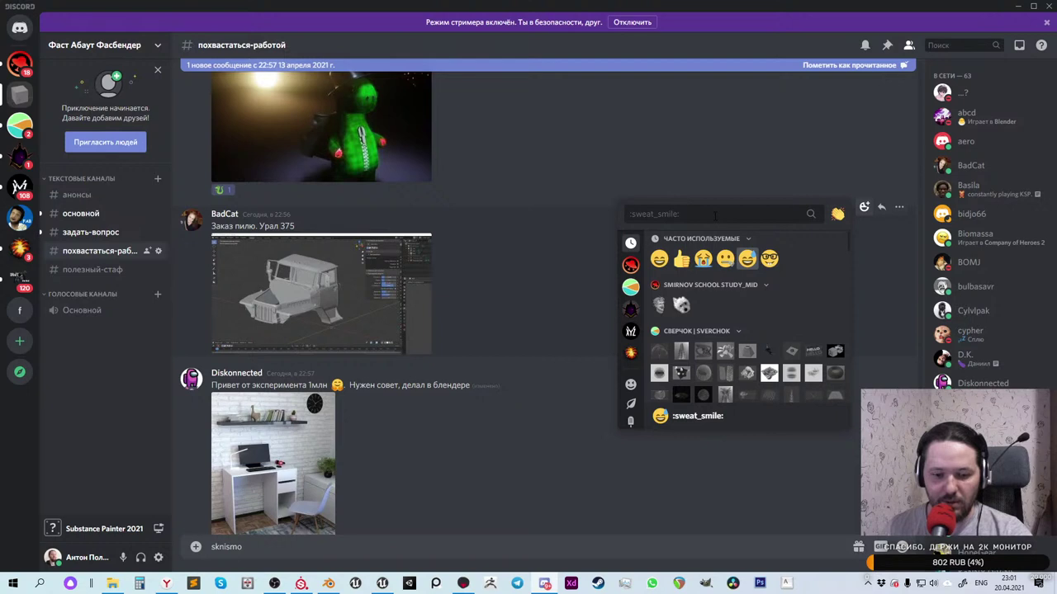
type("car")
left_click(663, 249)
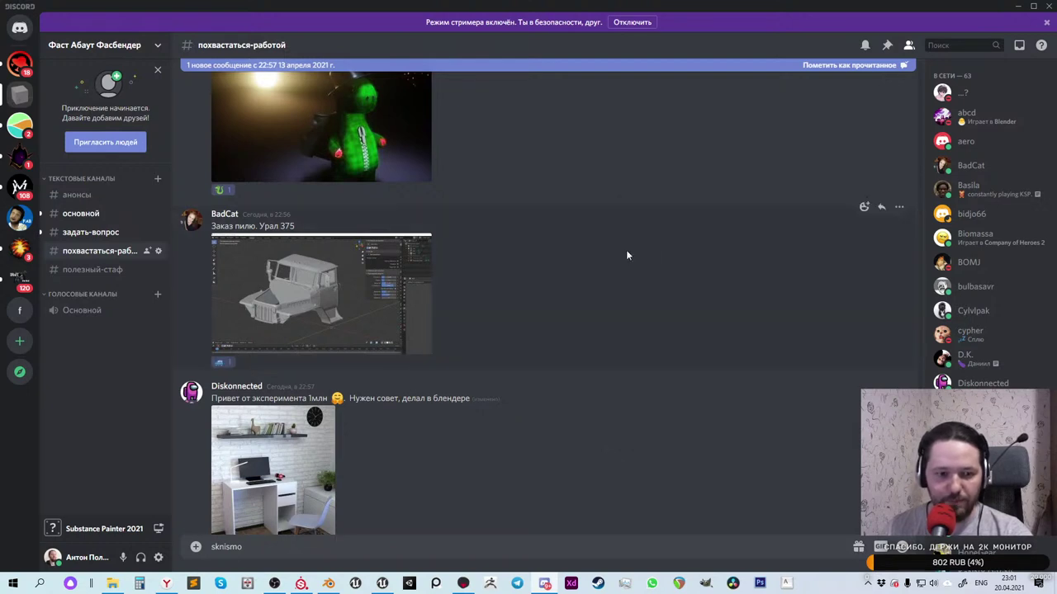
scroll(593, 258, "down", 1)
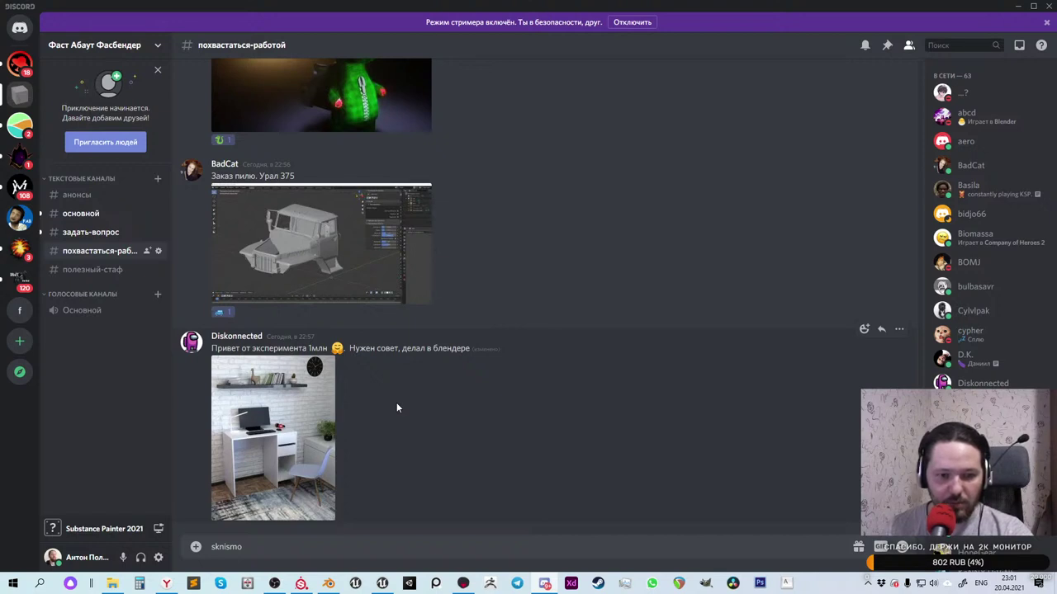
Enlarge the white desk render with monitor, chair and shelf against a brick wall
left_click(287, 421)
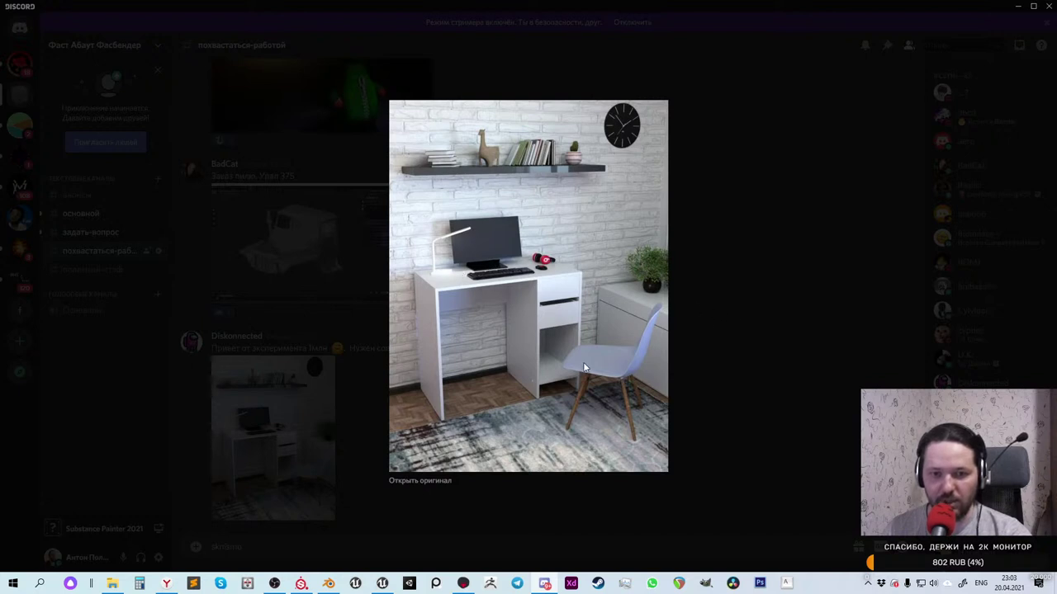
Close the desk render and scroll to the untextured Fusion rifle model post
left_click(764, 256)
scroll(492, 315, "up", 5)
scroll(499, 318, "down", 5)
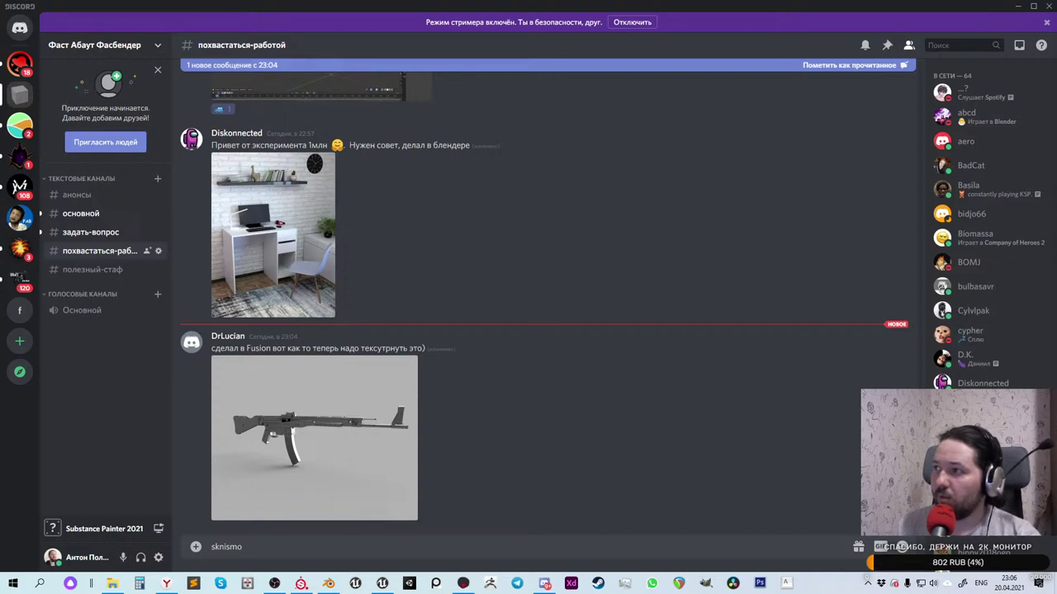
left_click(334, 397)
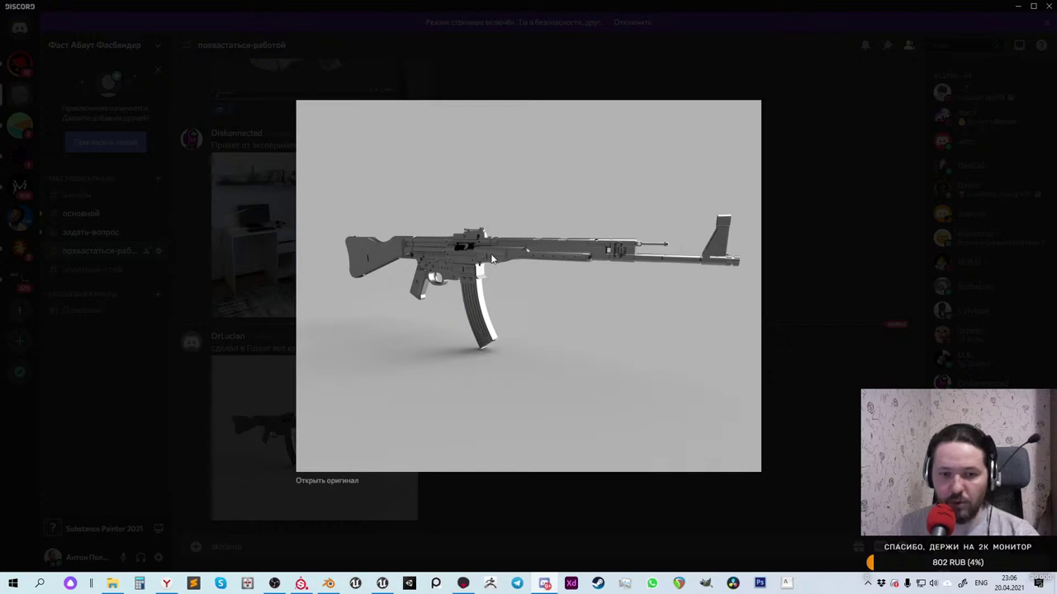
left_click(800, 390)
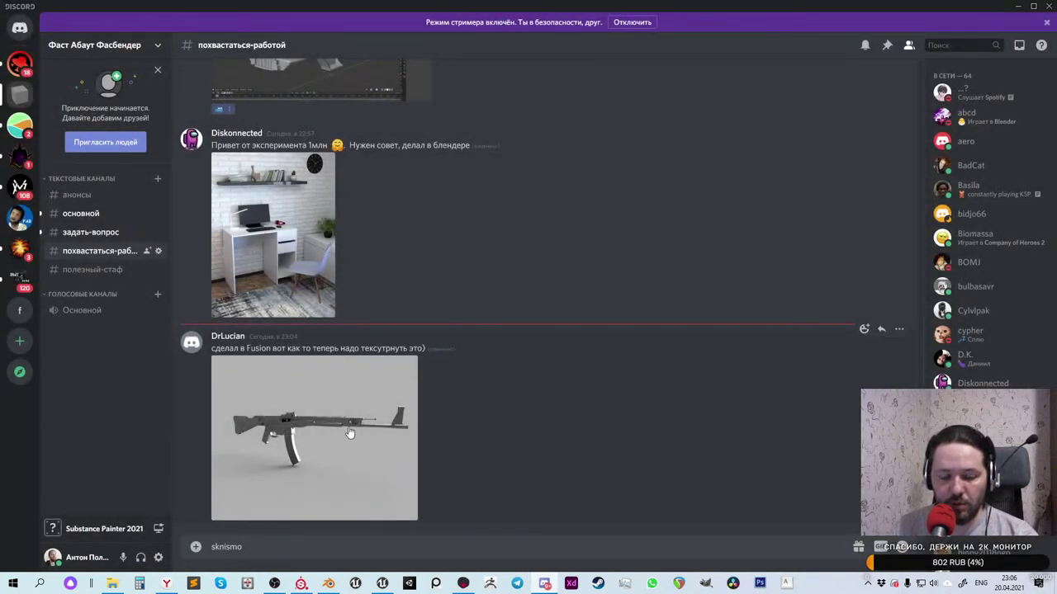